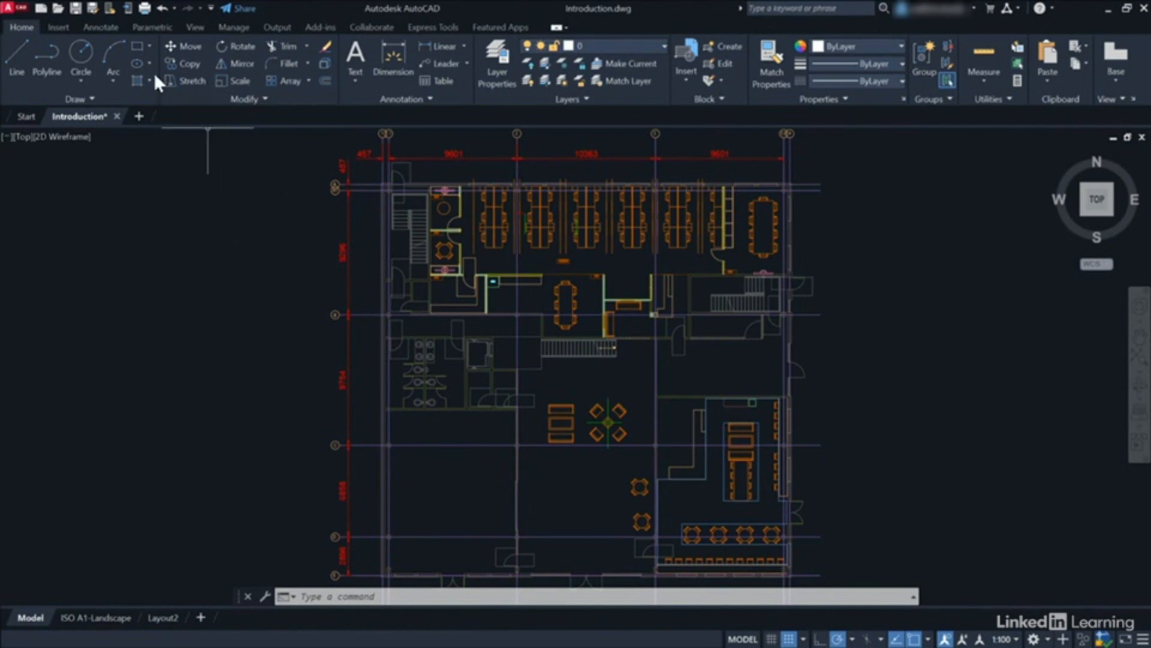
- Look through the insertion, annotation and parametric constraint tools, and return to the basic drawing and modifying tools
left_click(64, 27)
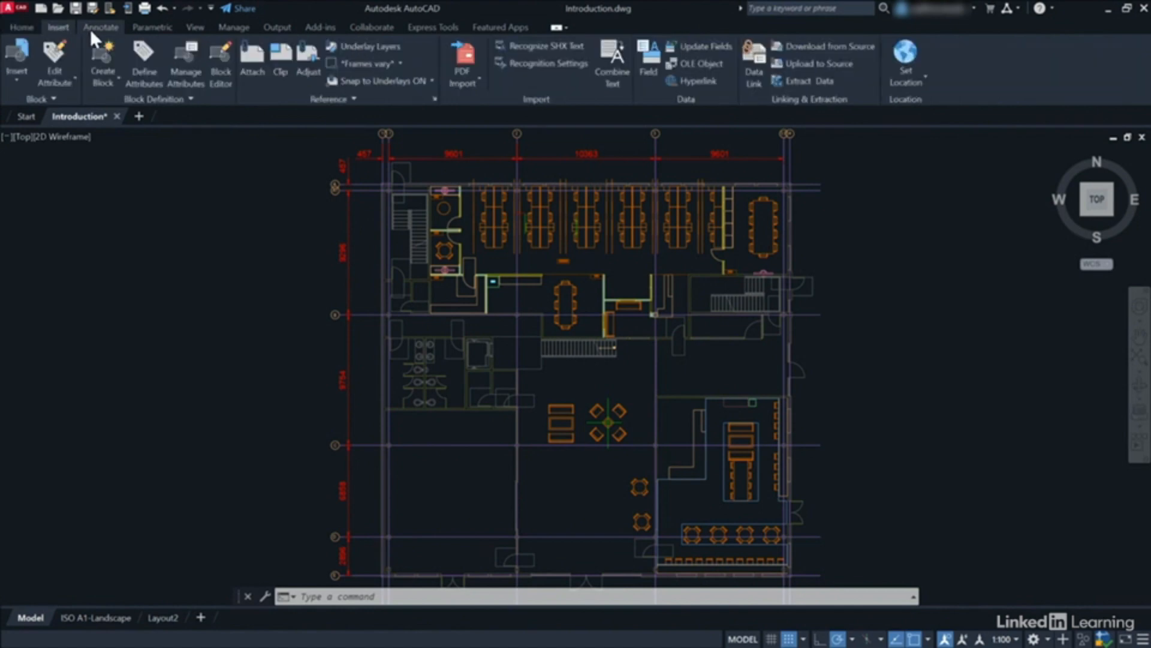
left_click(93, 27)
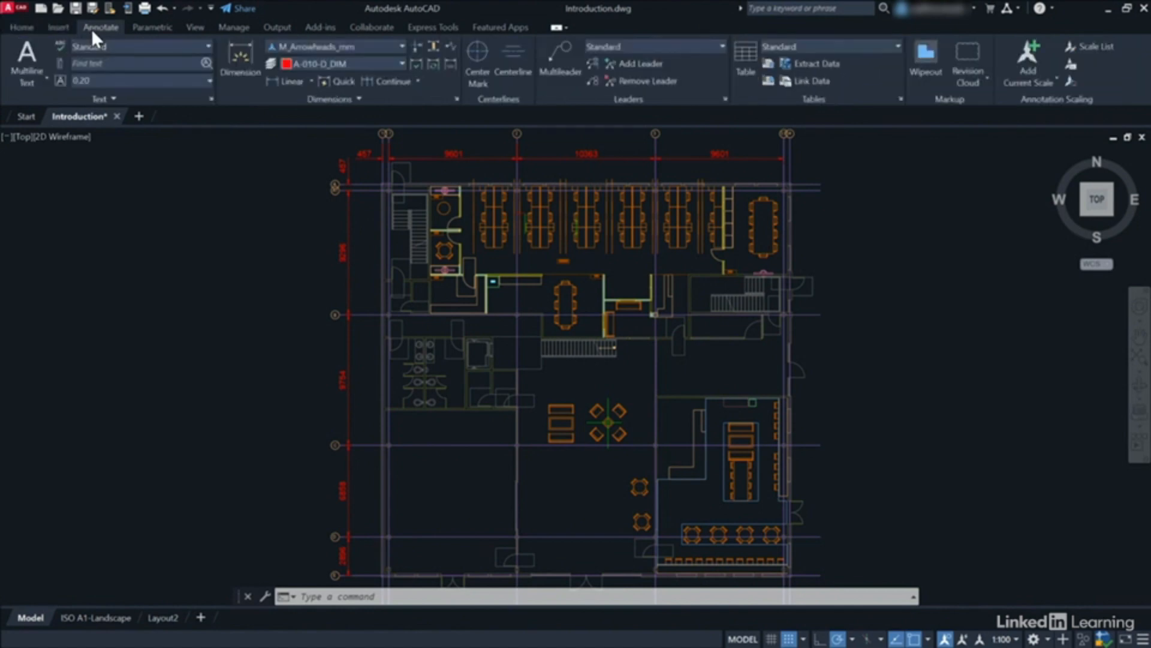
left_click(138, 30)
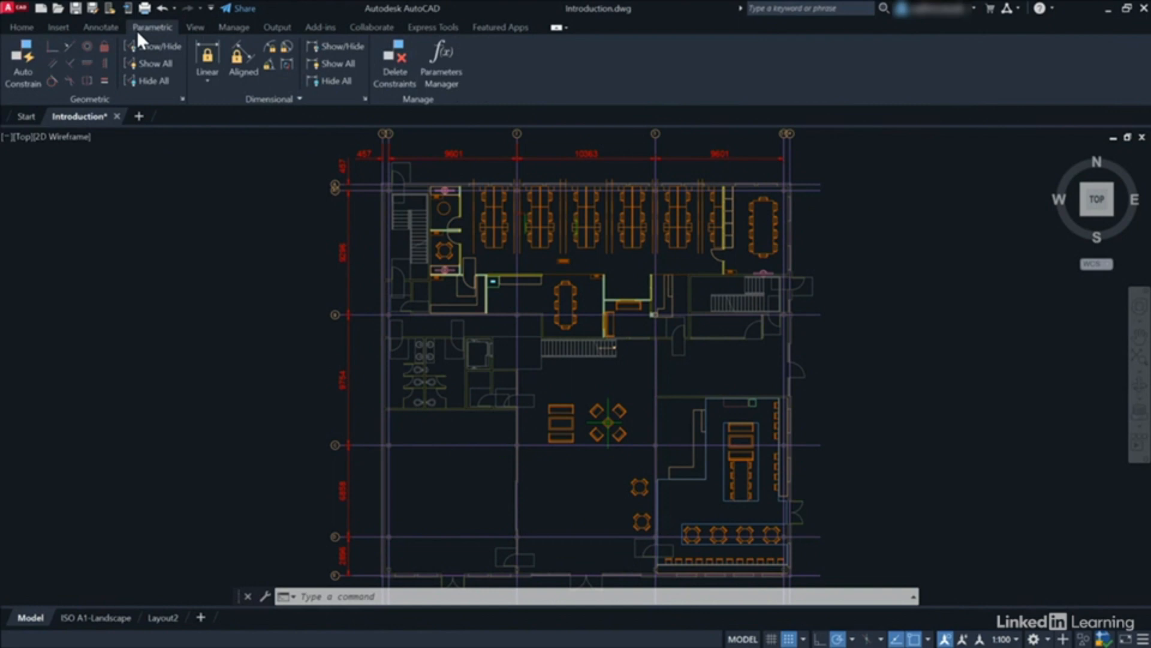
left_click(23, 29)
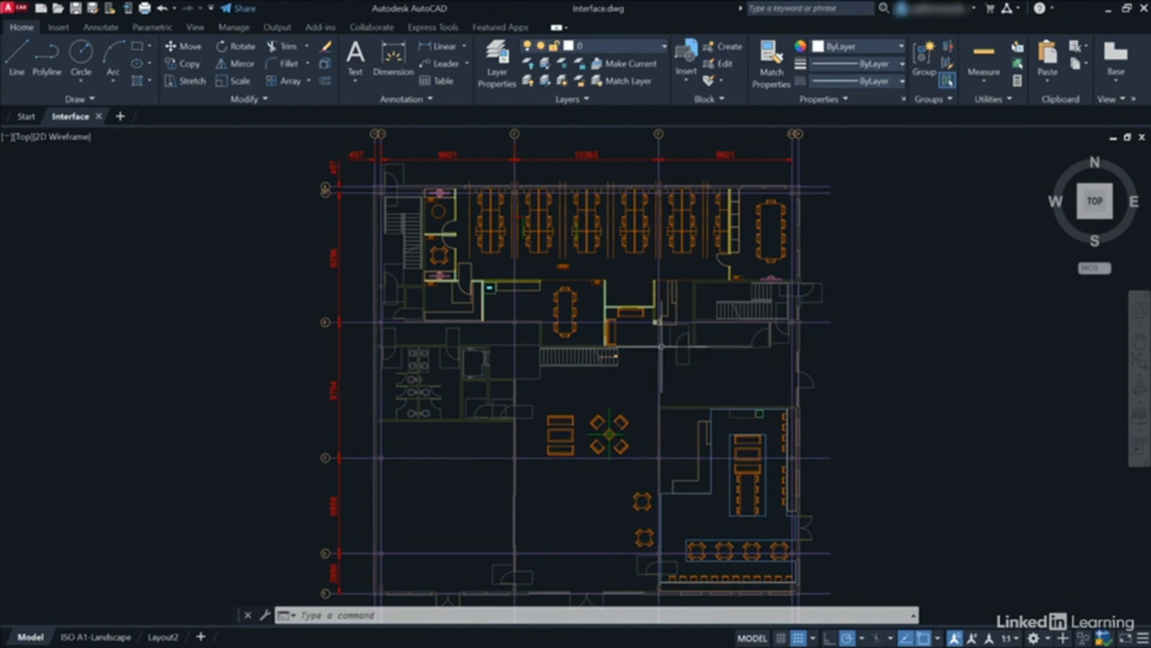
- Examine the application-level commands for creating, opening, saving, importing, exporting, publishing, printing, maintaining and closing drawings
left_click(16, 9)
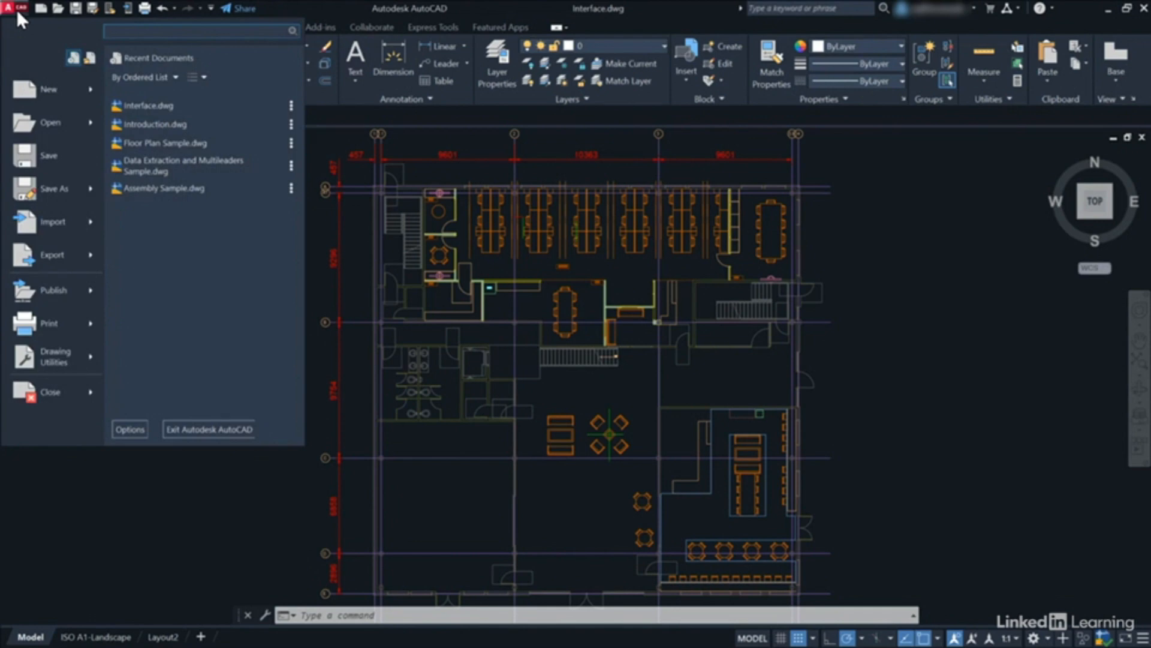
mouse_move(56, 88)
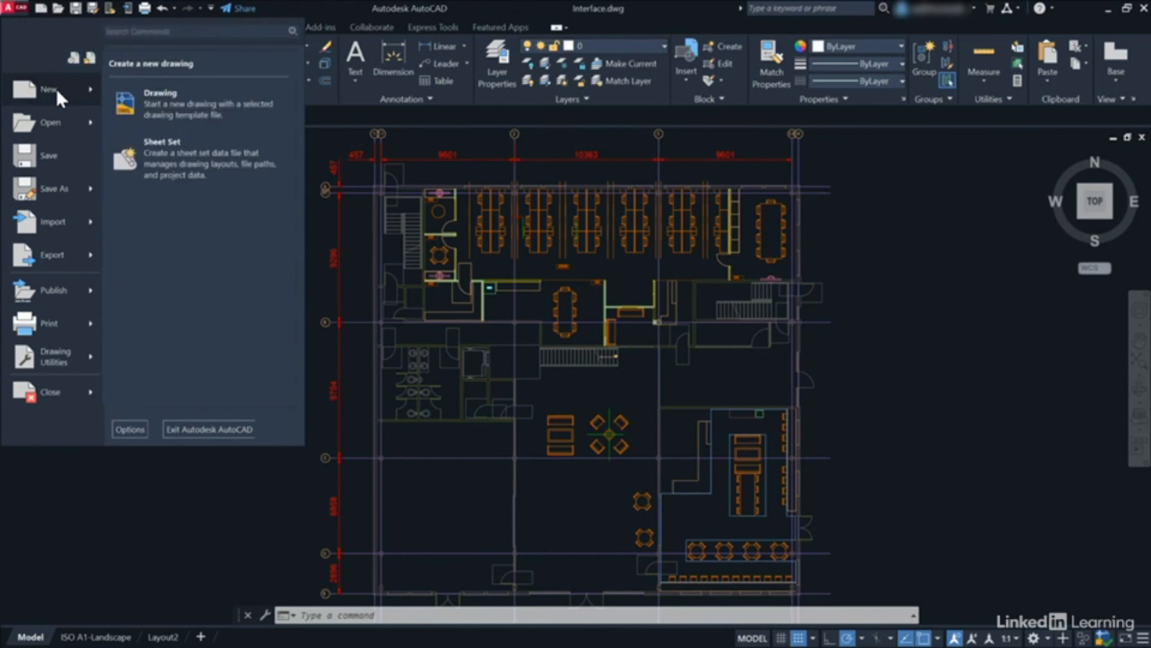
mouse_move(56, 120)
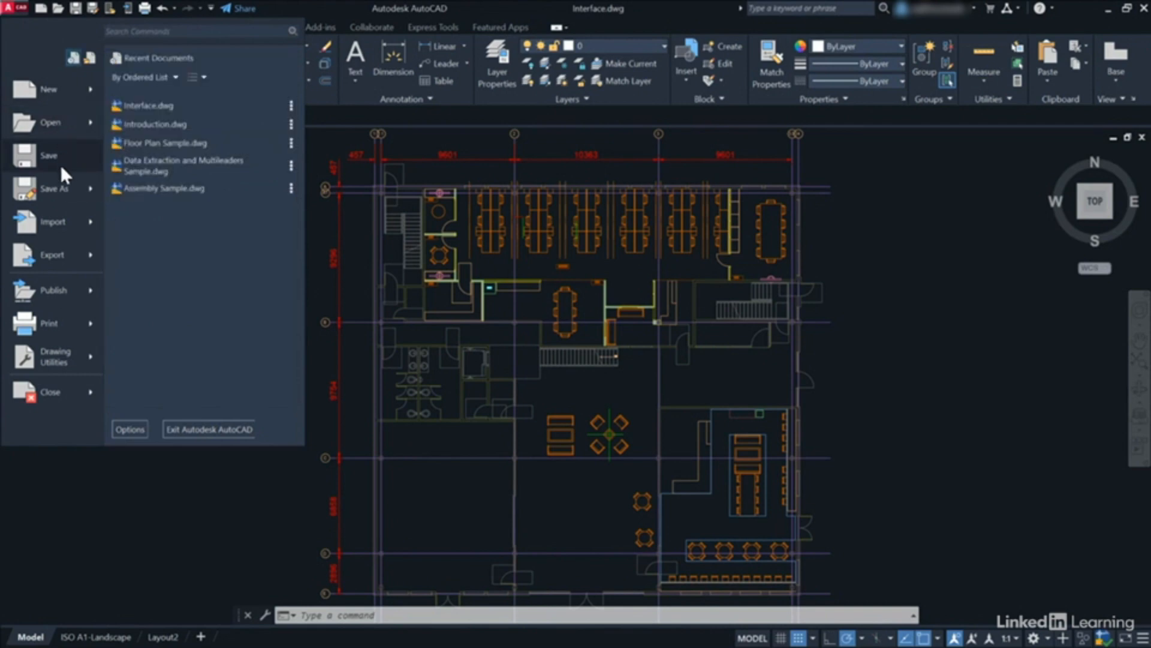
mouse_move(58, 189)
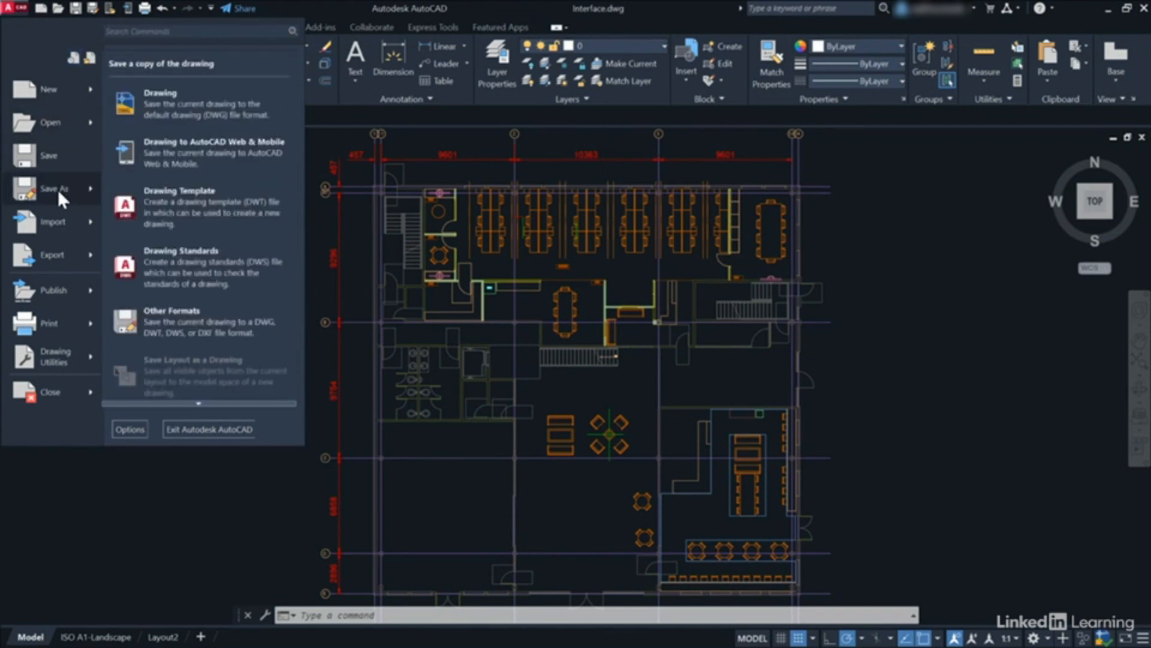
mouse_move(55, 221)
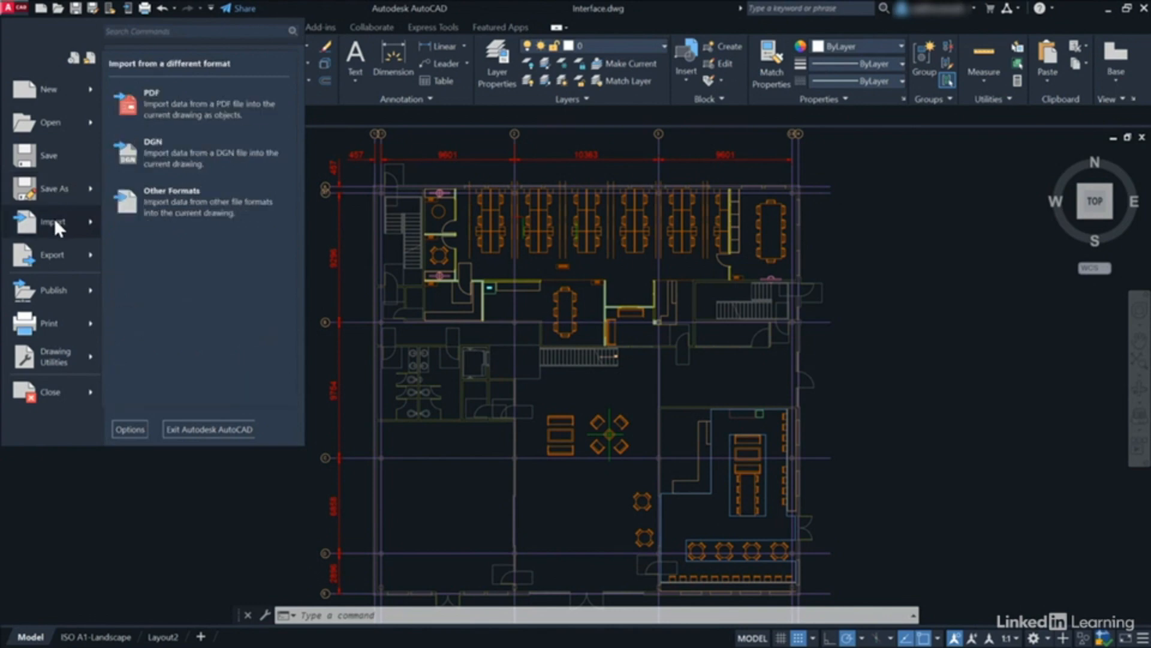
mouse_move(51, 257)
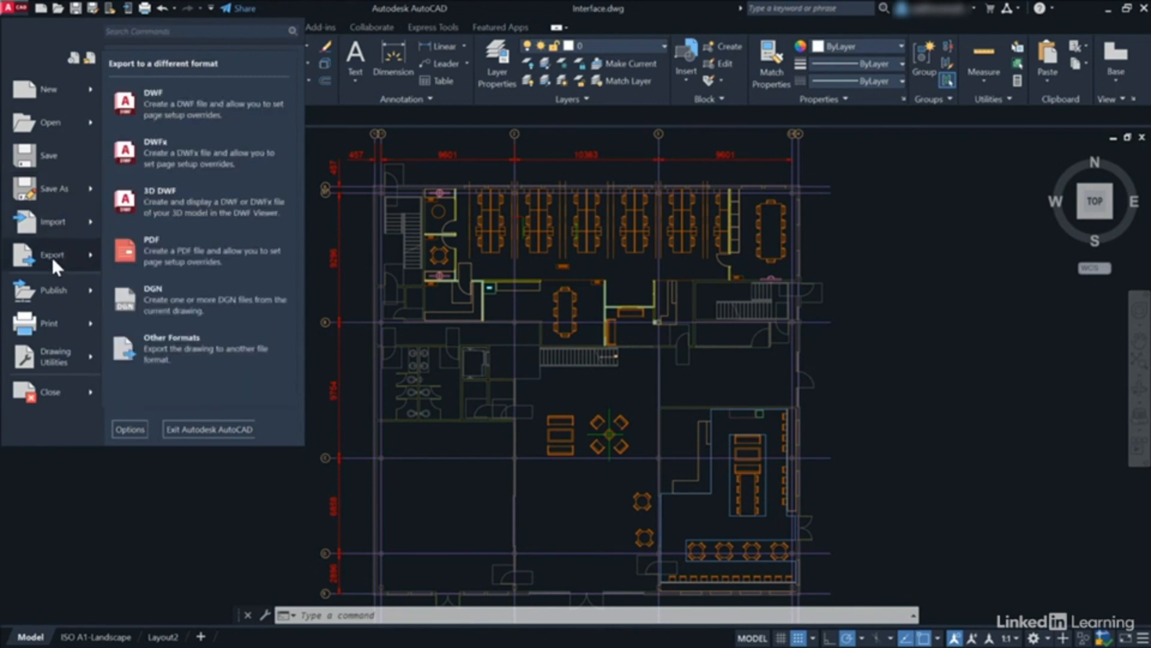
mouse_move(54, 287)
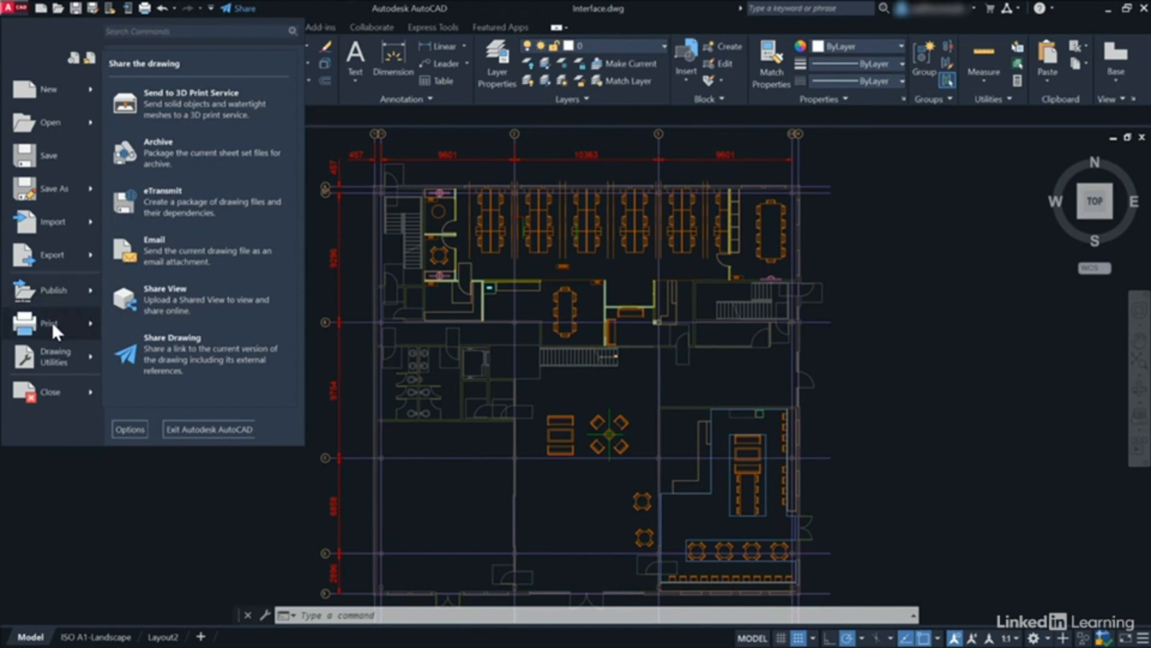
mouse_move(53, 325)
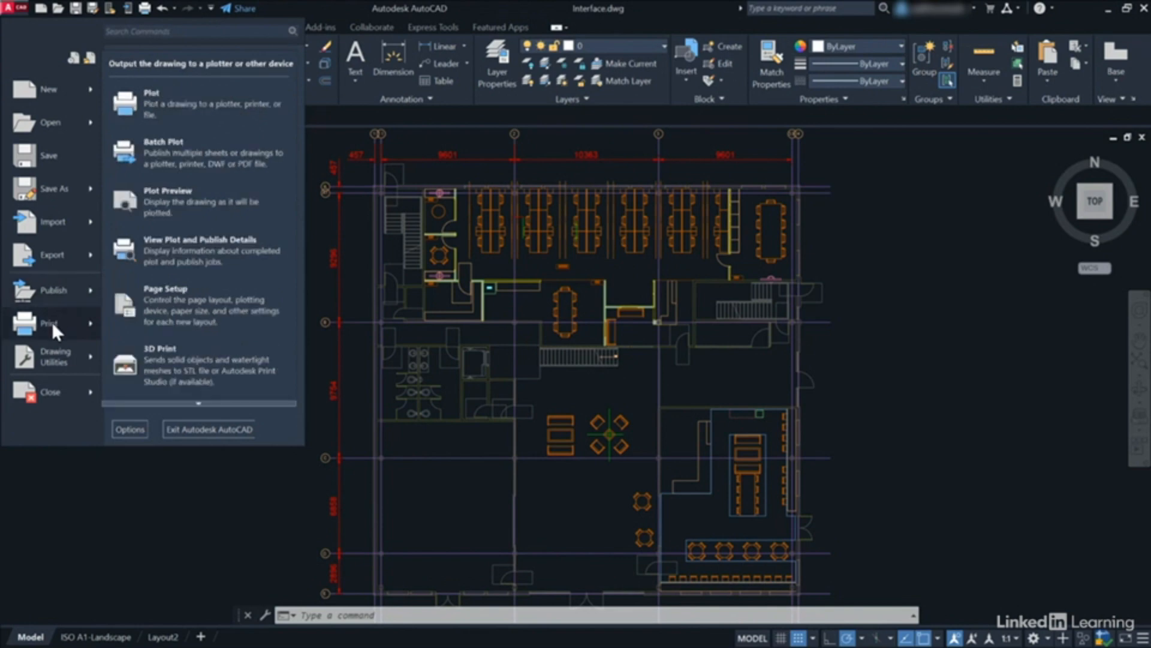
mouse_move(60, 361)
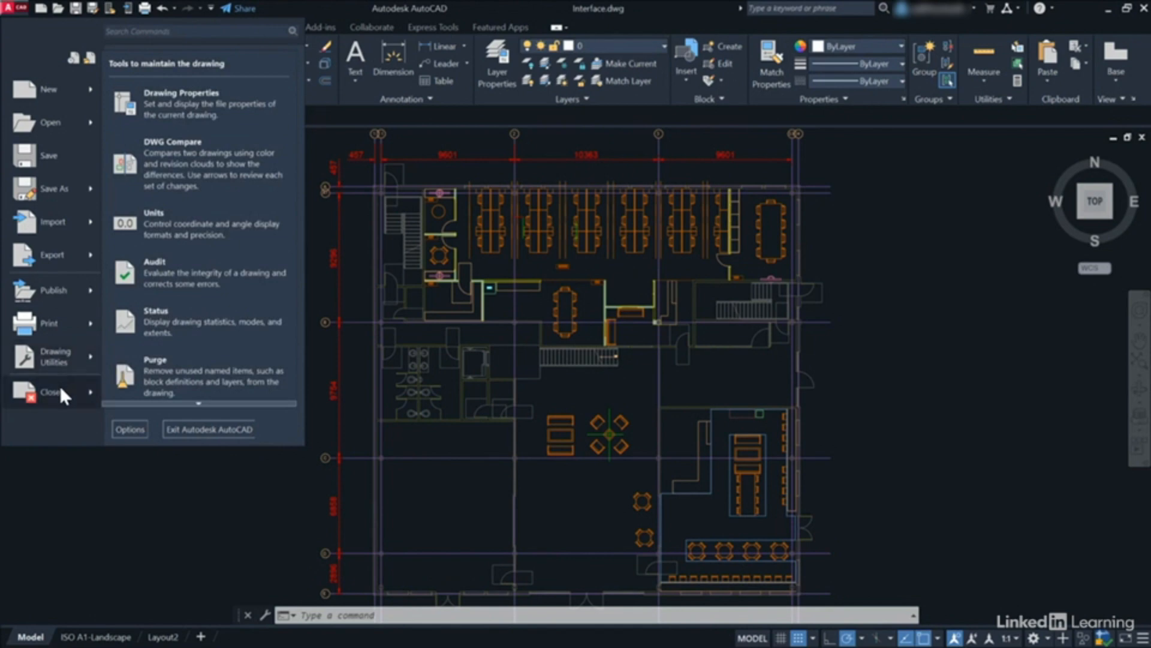
mouse_move(59, 387)
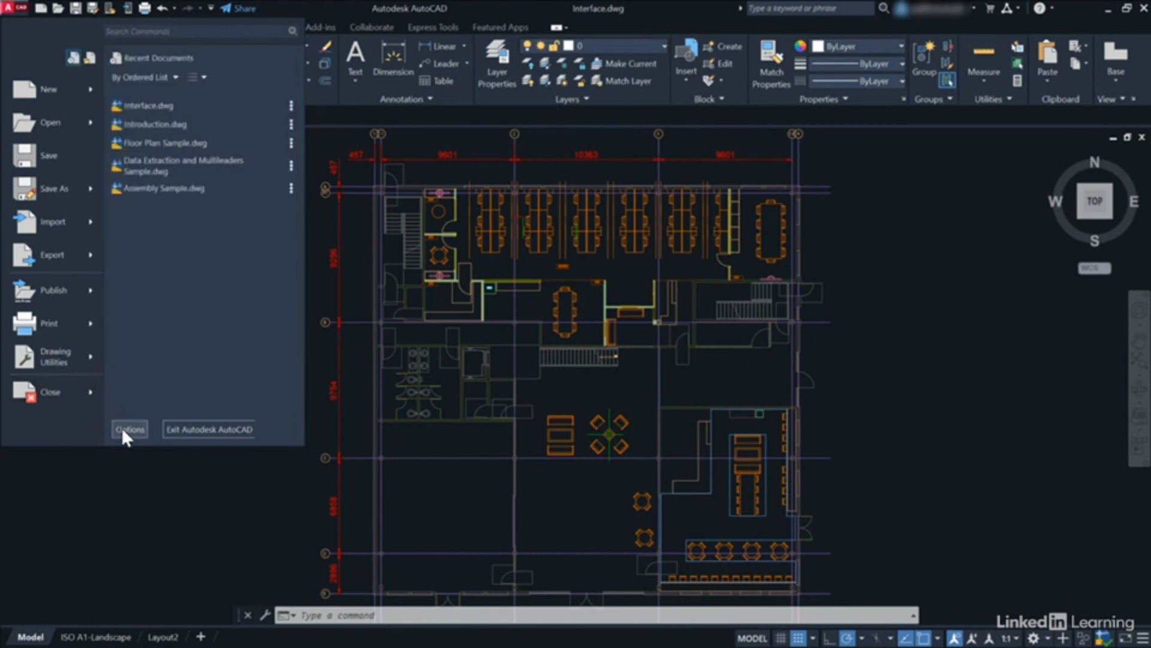
- Review the program options for file locations and display, and leave them without applying changes
left_click(124, 431)
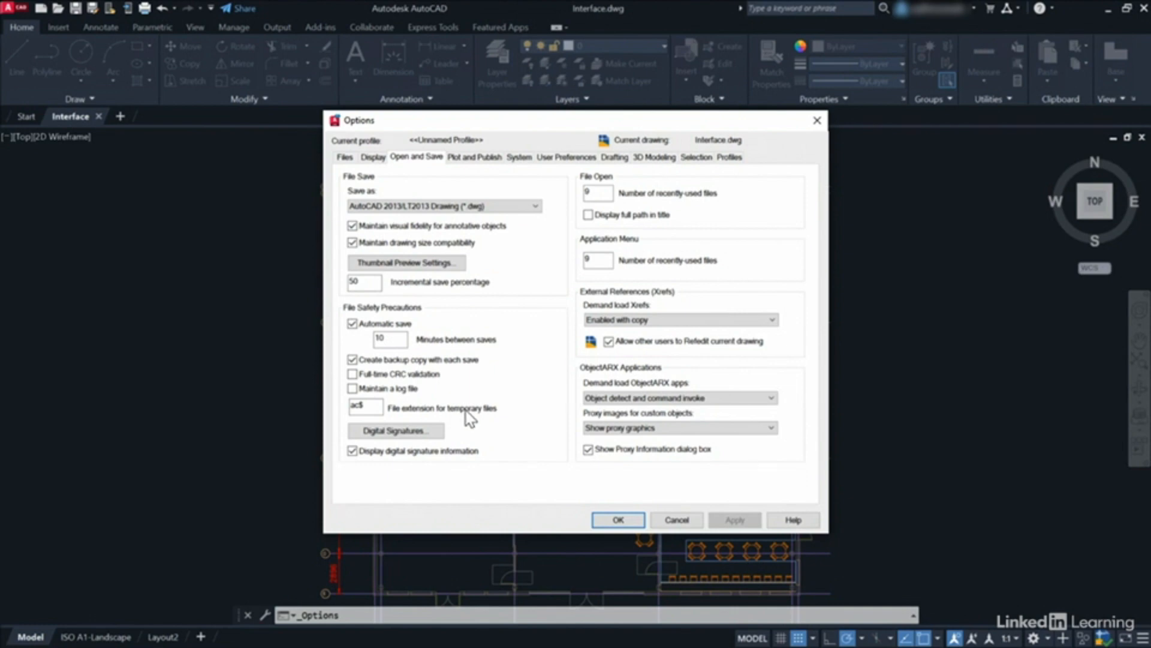
left_click(342, 160)
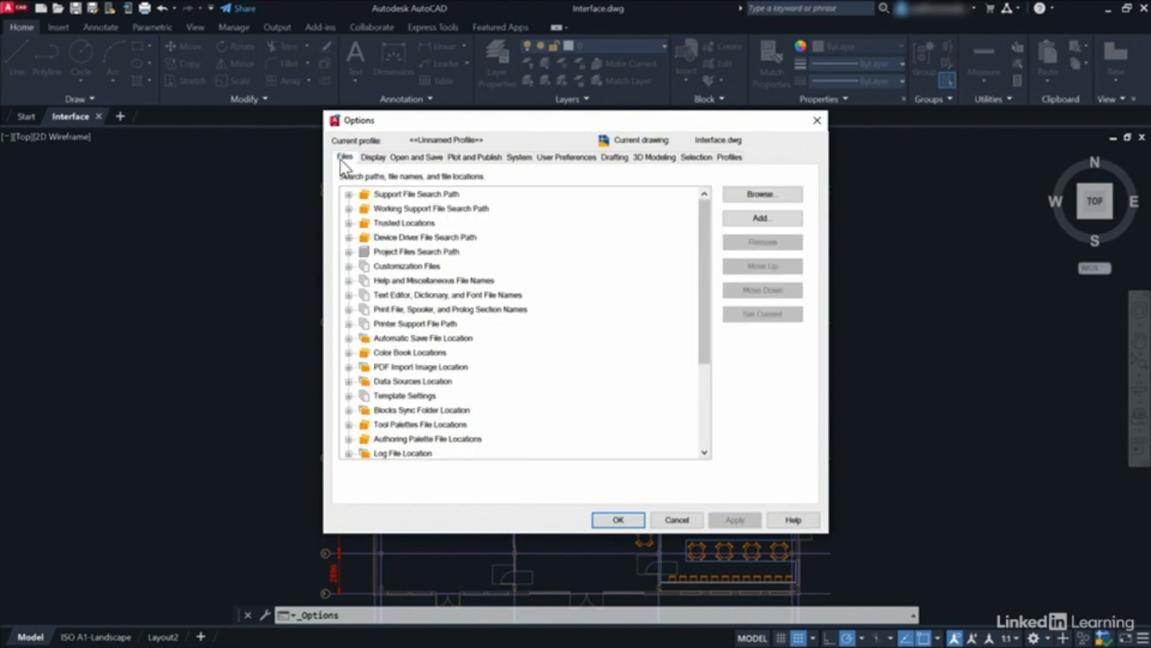
left_click(372, 160)
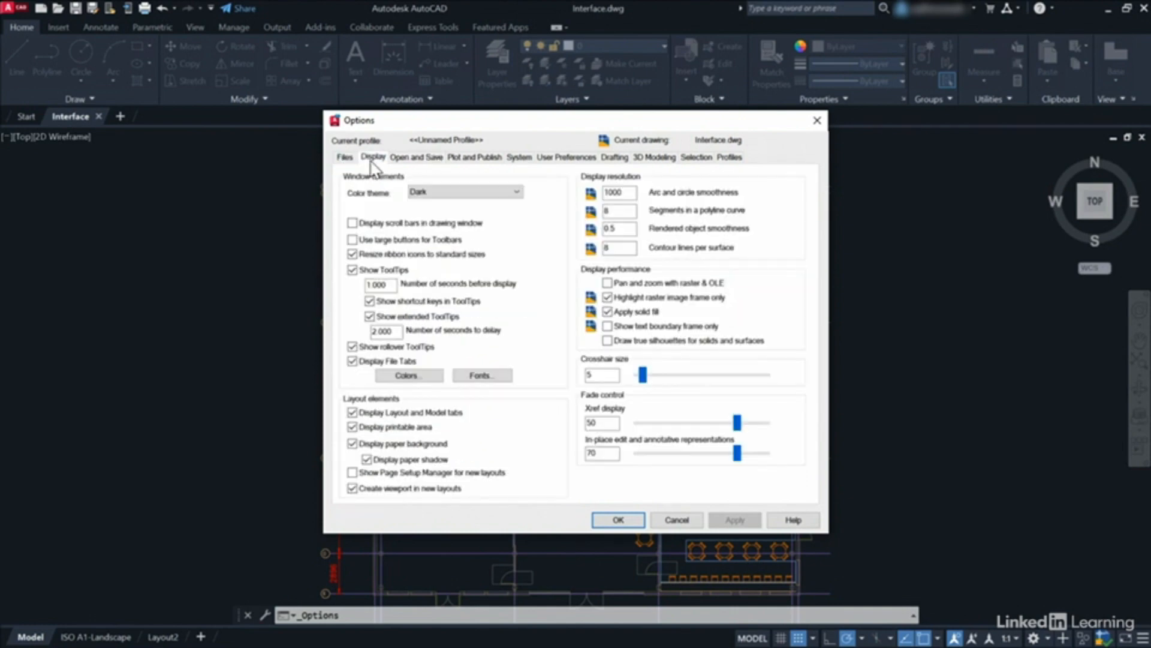
left_click(346, 160)
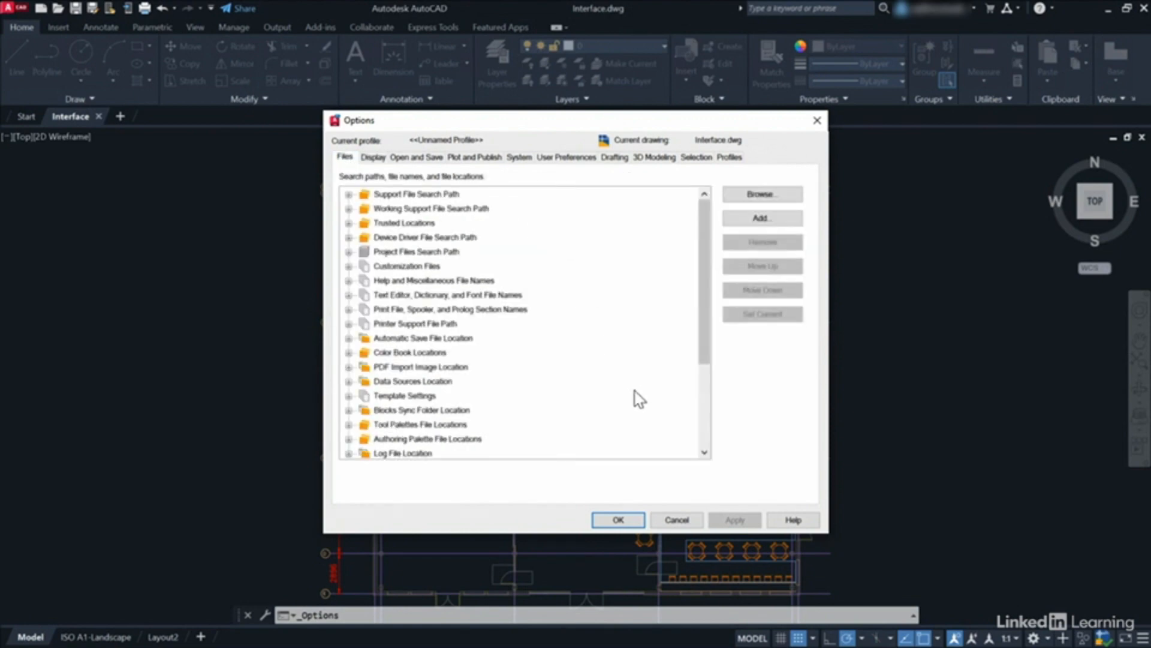
left_click(678, 520)
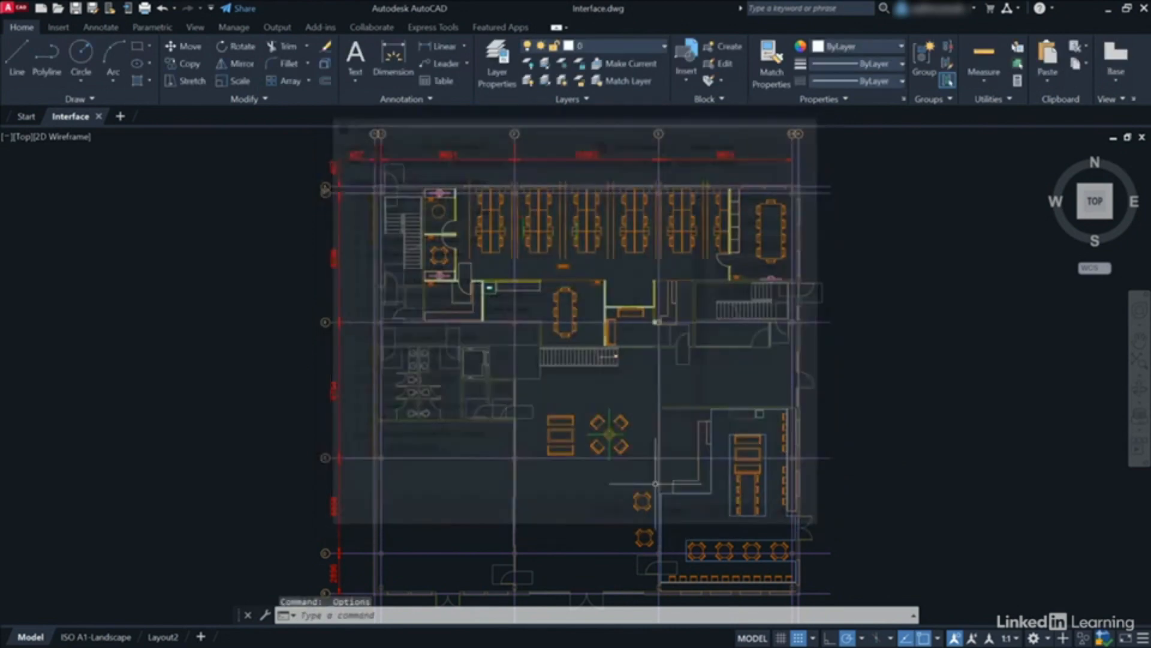
- View the currently open documents and return to the list of recent documents
left_click(13, 9)
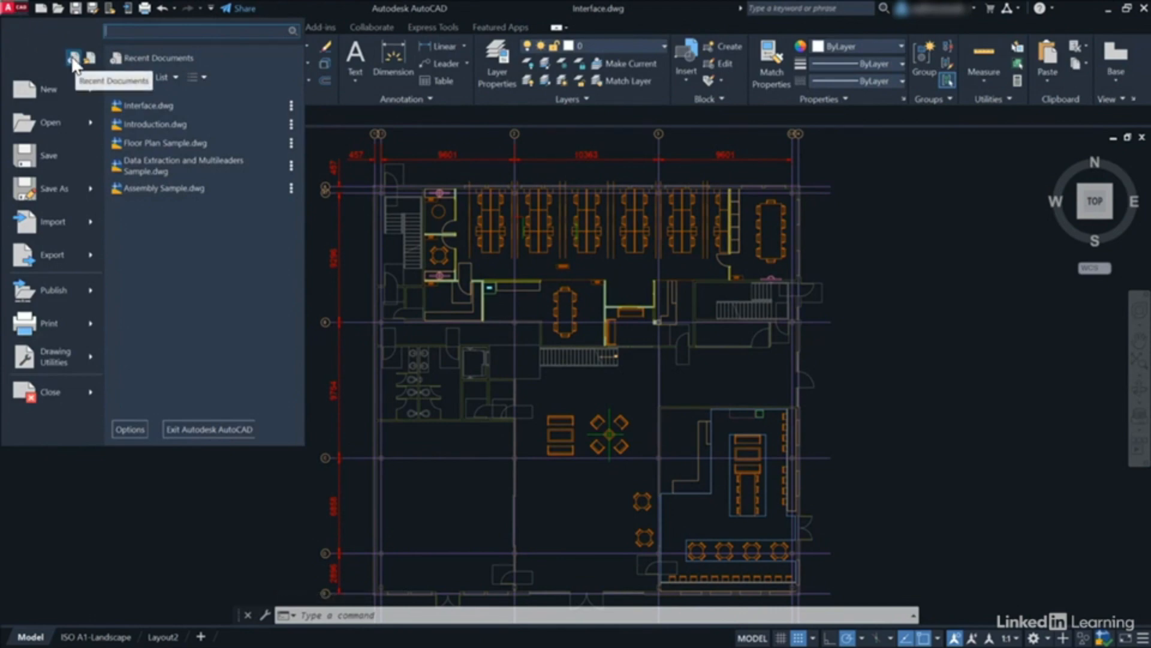
left_click(90, 58)
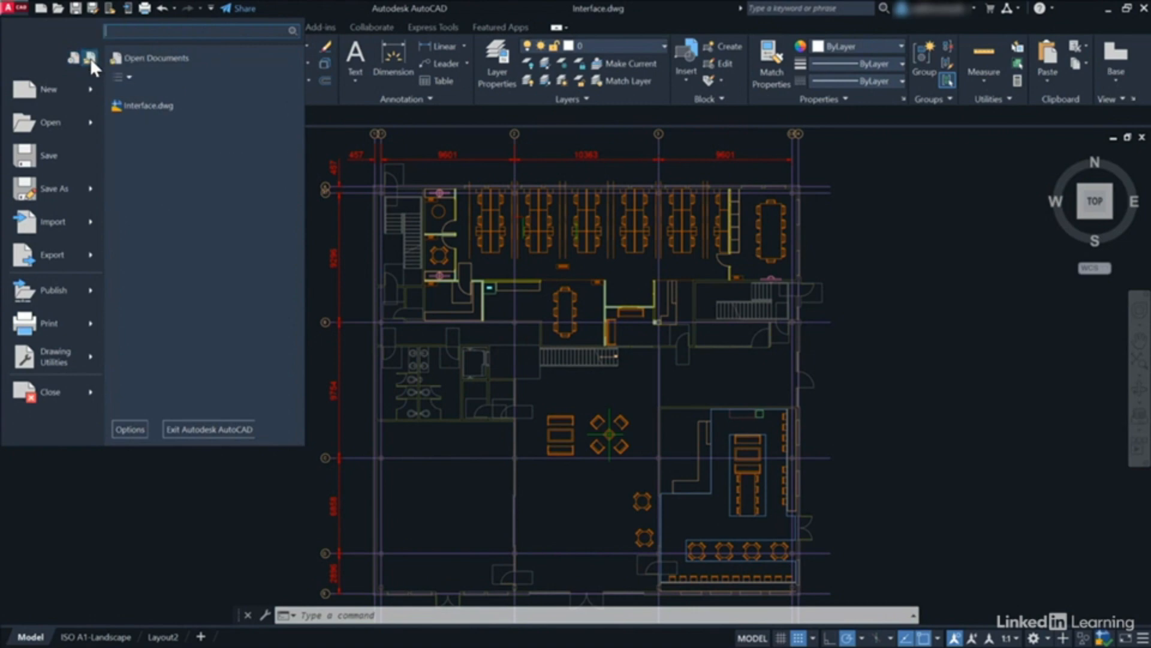
left_click(76, 57)
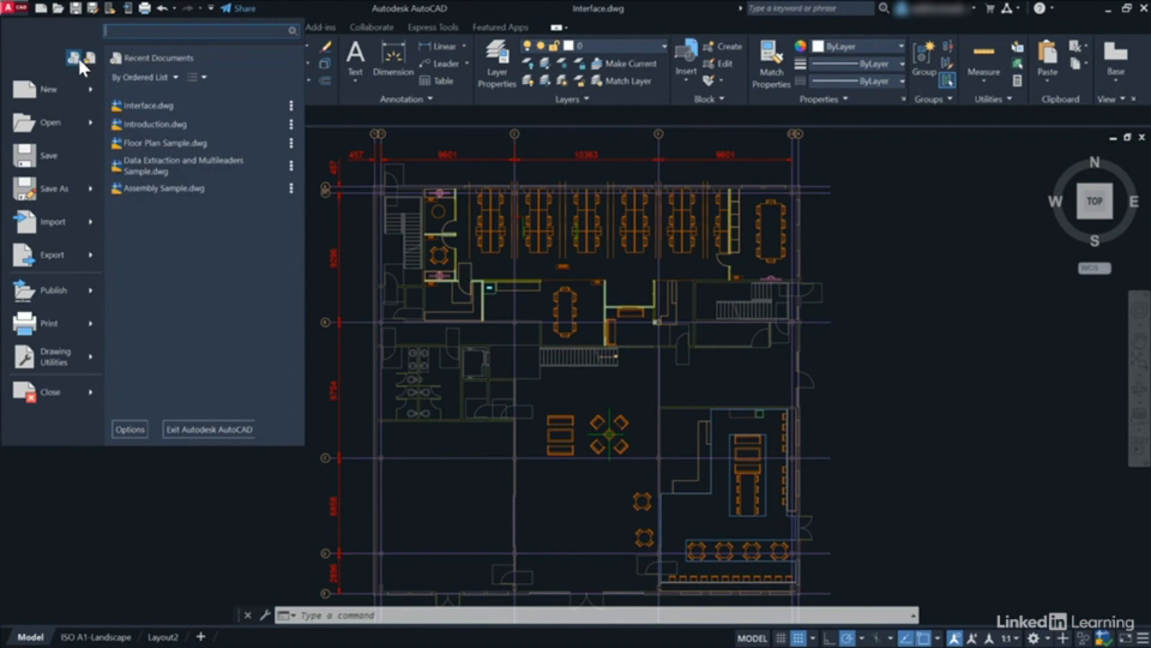
left_click(128, 32)
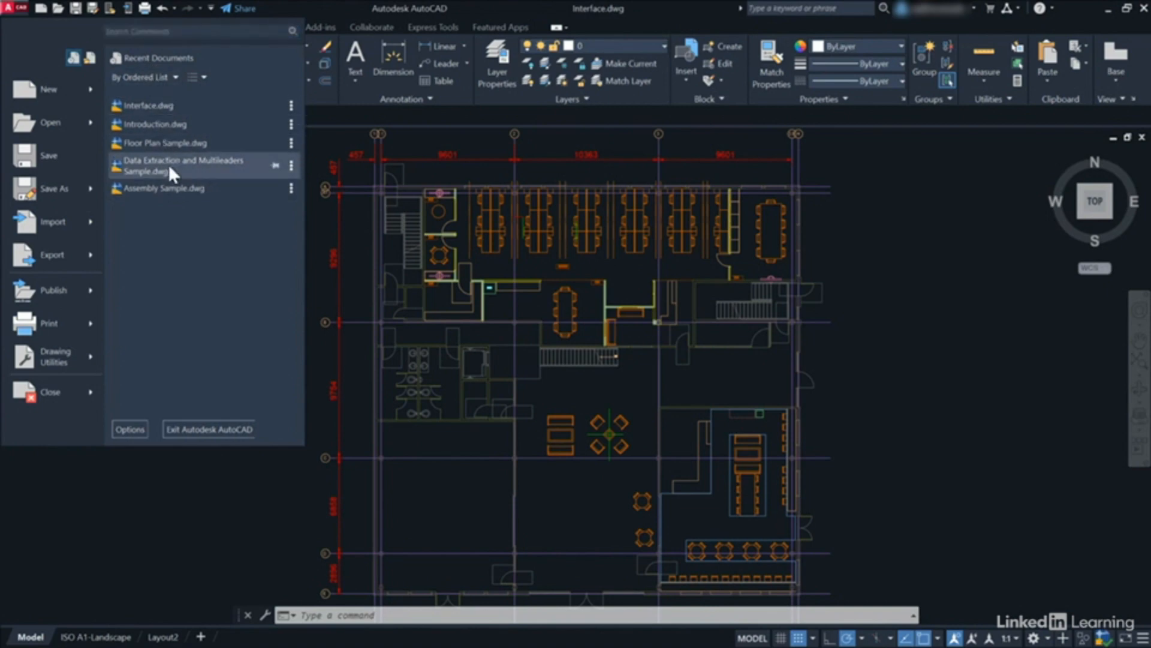
- Sort the recent documents by size, and regroup them by type
left_click(175, 76)
left_click(147, 138)
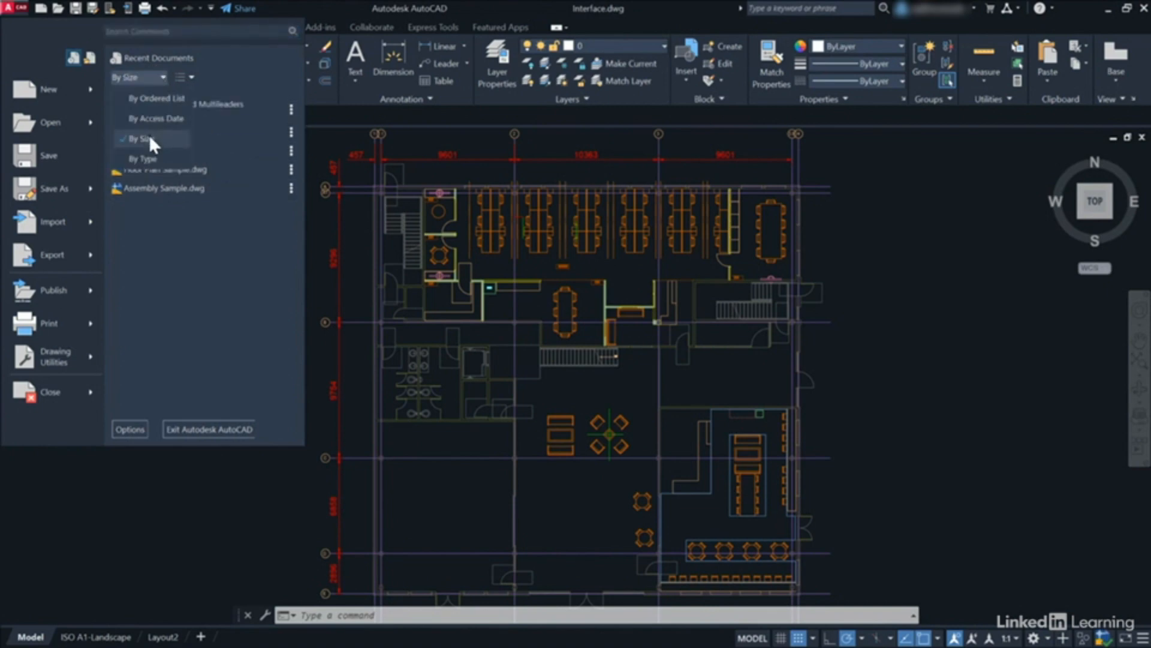
left_click(162, 78)
left_click(149, 159)
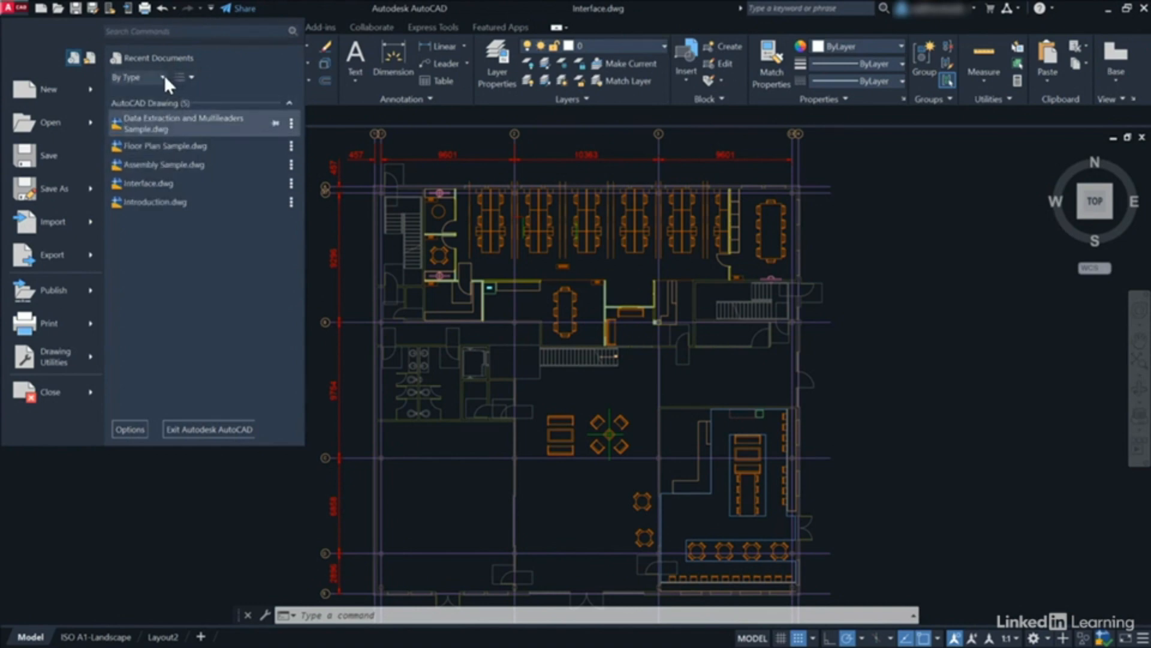
- Preview the recent documents as large icons and large images, and return them to small icons
left_click(191, 75)
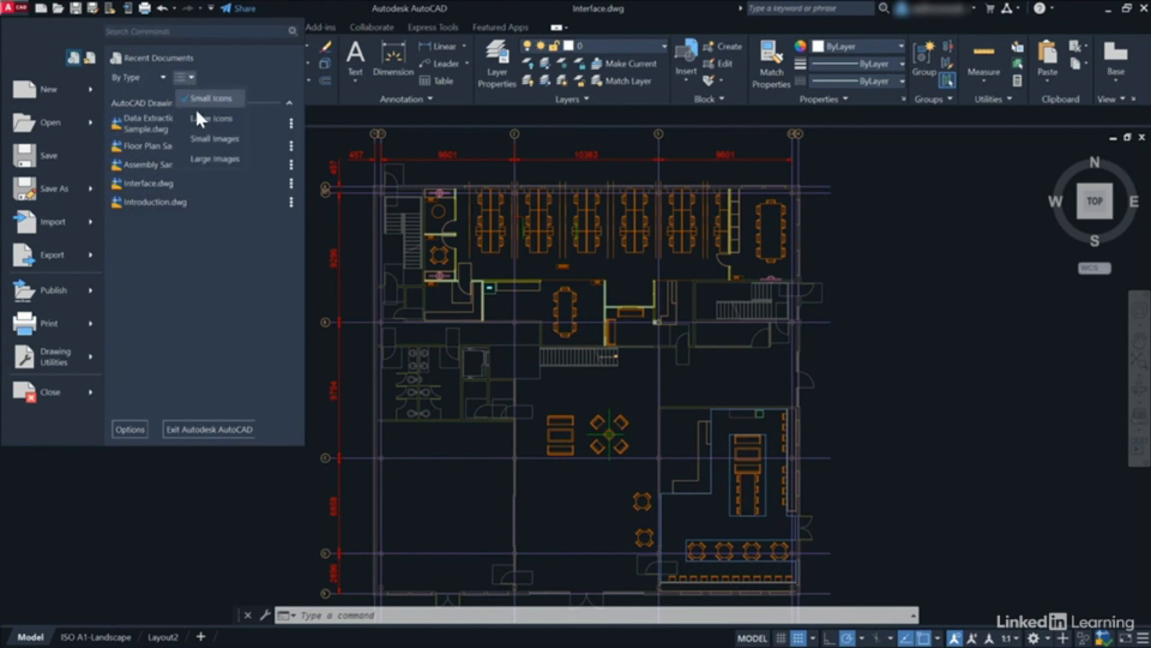
left_click(197, 113)
left_click(192, 74)
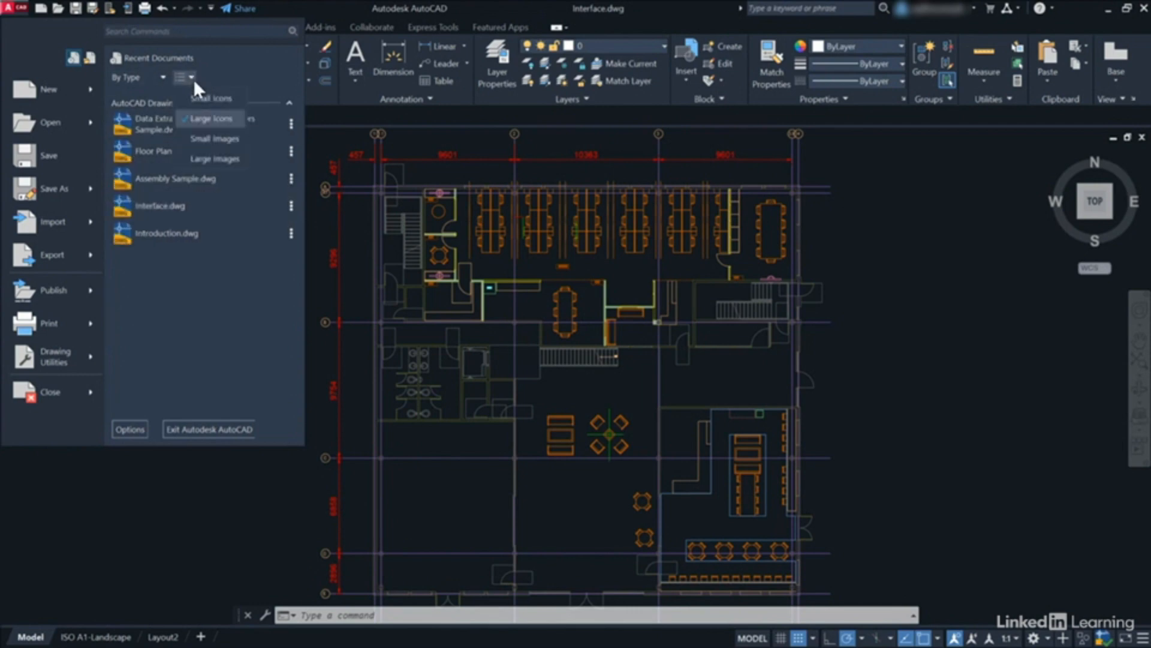
left_click(210, 149)
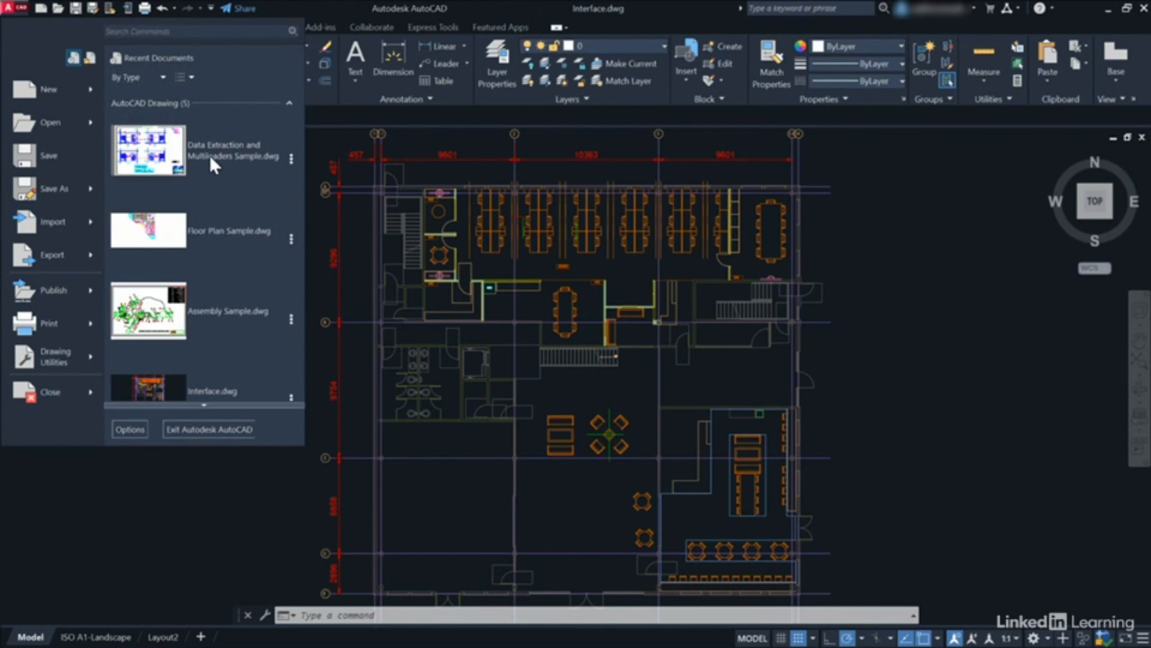
left_click(191, 77)
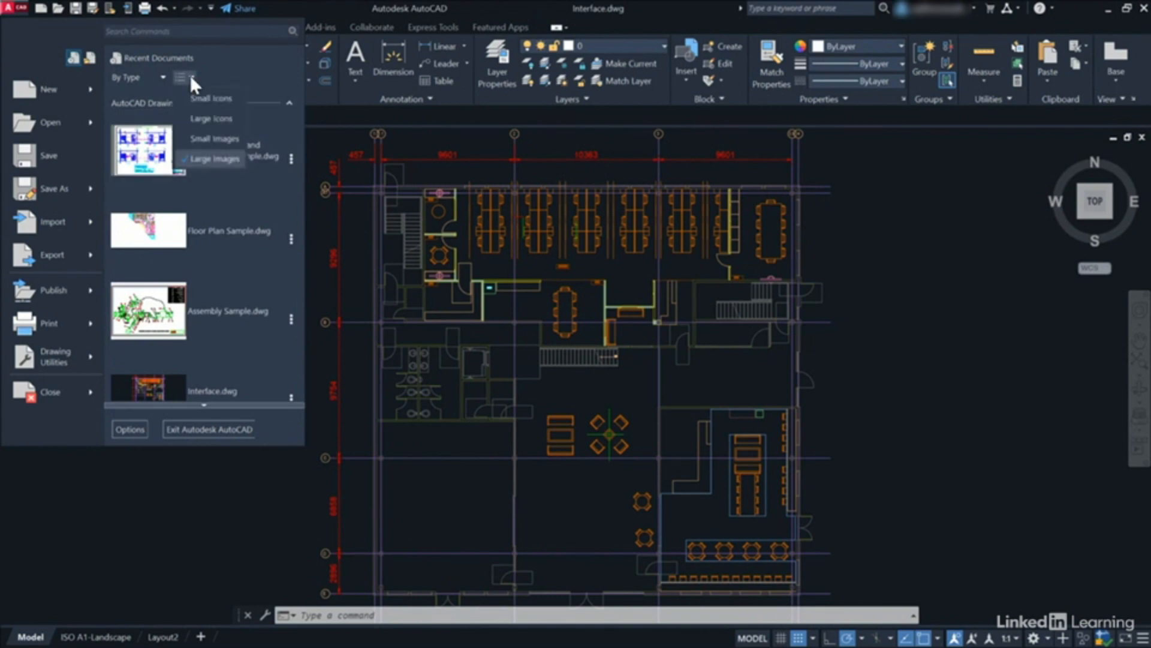
left_click(204, 98)
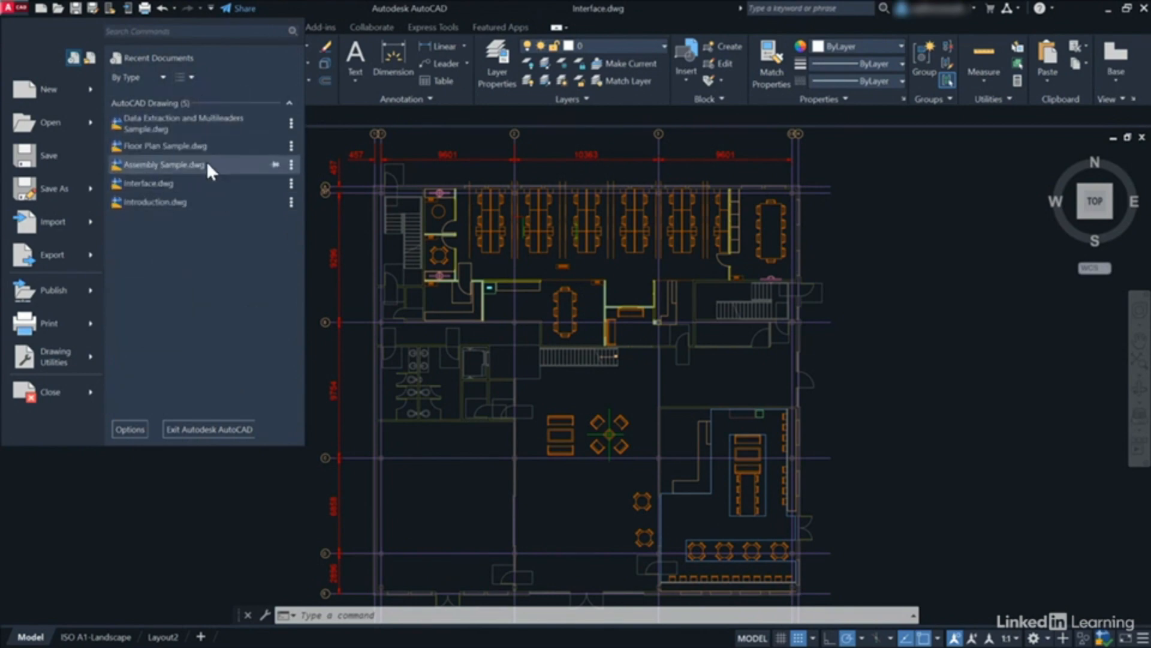
- Restore the recent documents to the By Ordered List sorting and leave the list
left_click(162, 77)
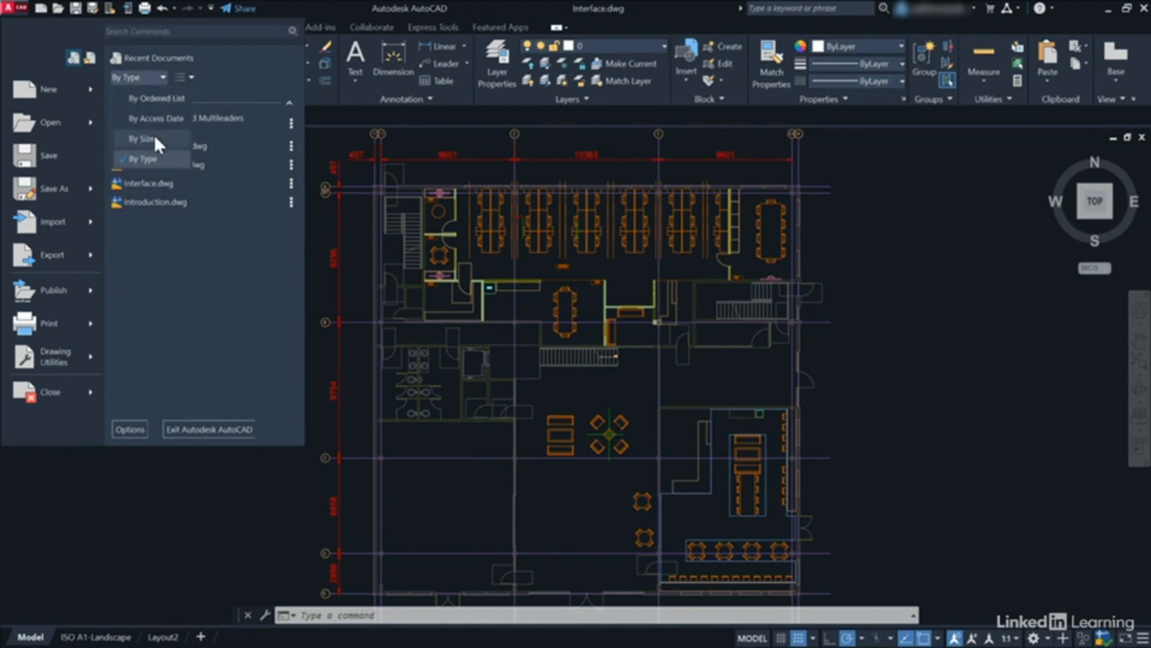
left_click(156, 98)
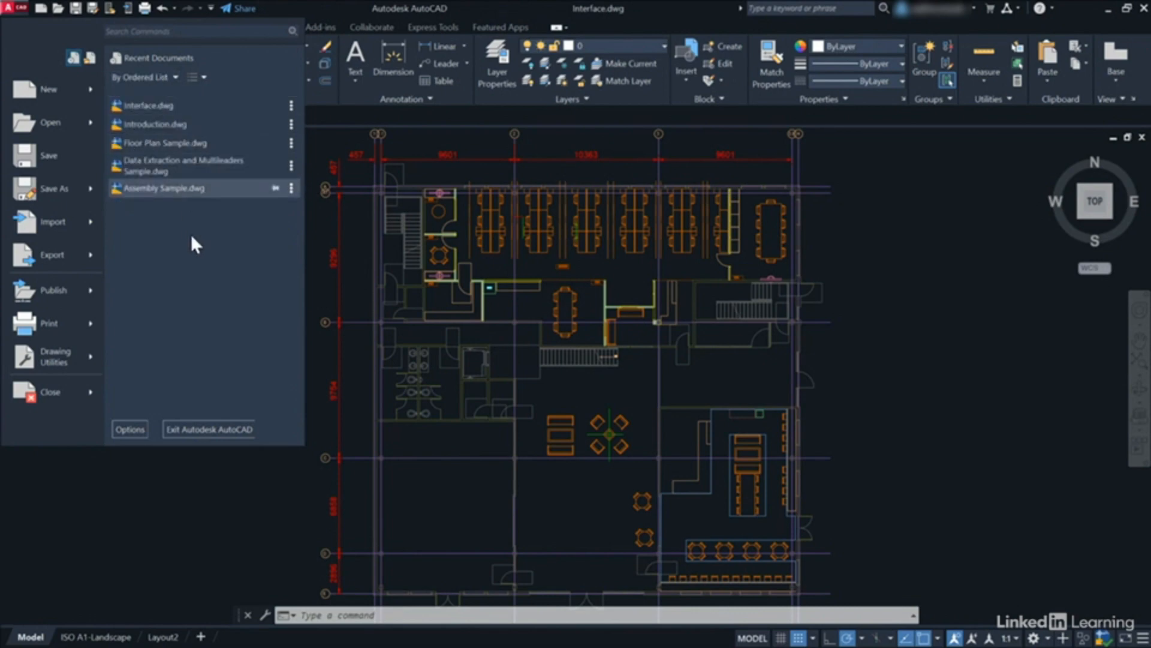
mouse_move(271, 188)
key("Escape")
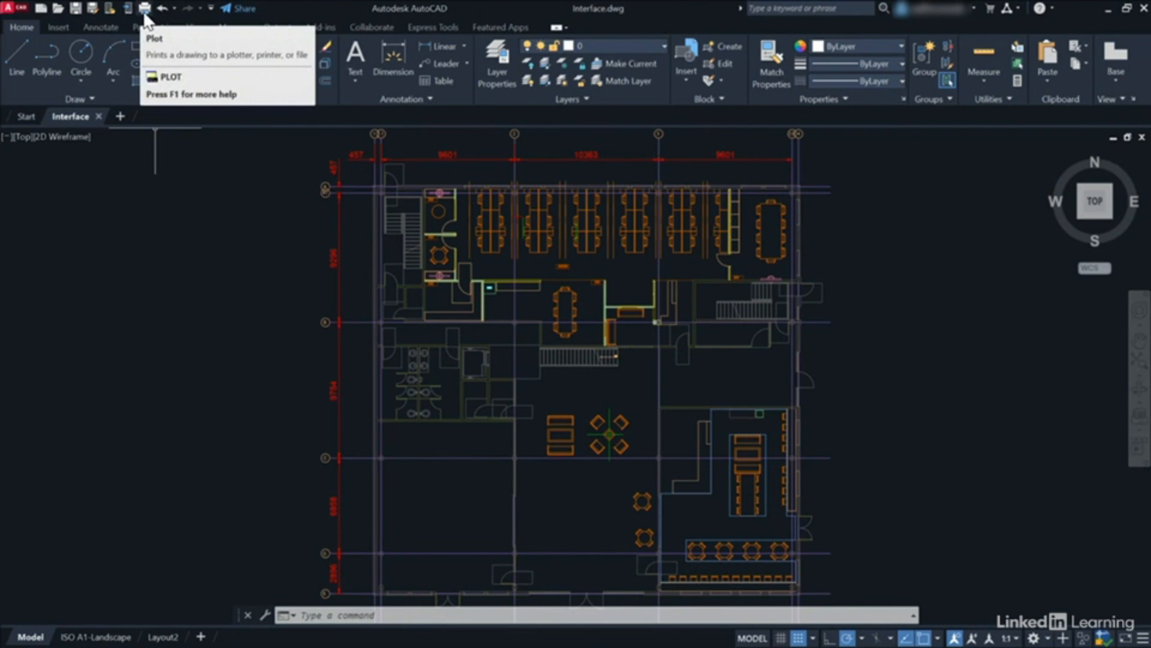
- Review which commands can be shown on the Quick Access Toolbar, without changing the selection
left_click(209, 7)
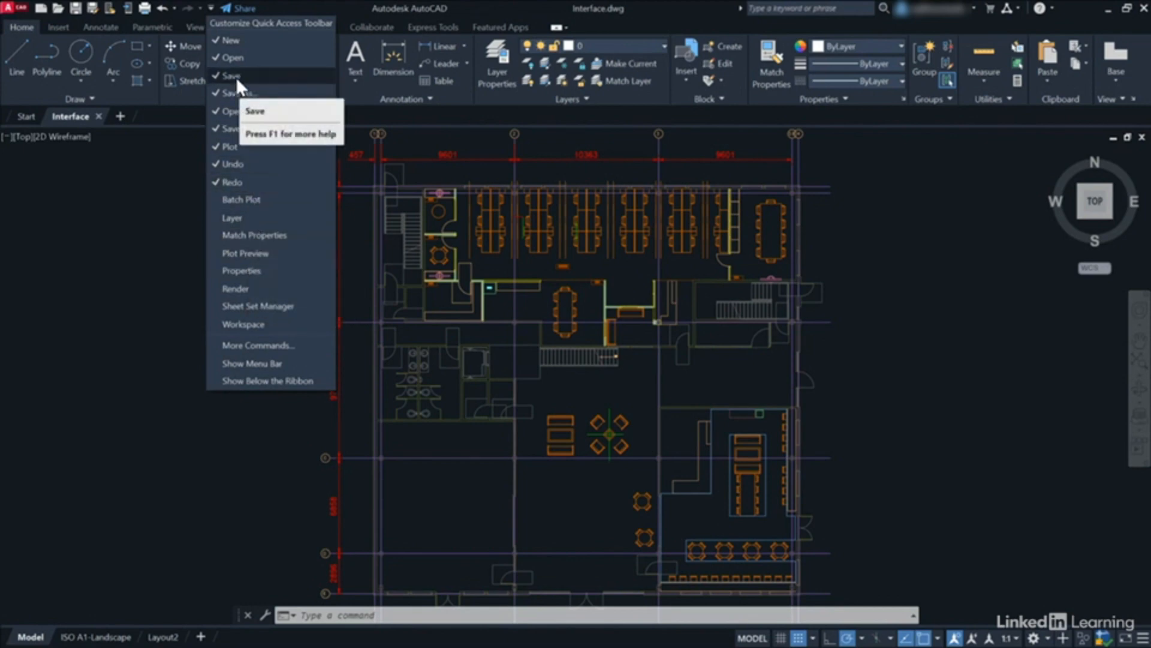
key("Escape")
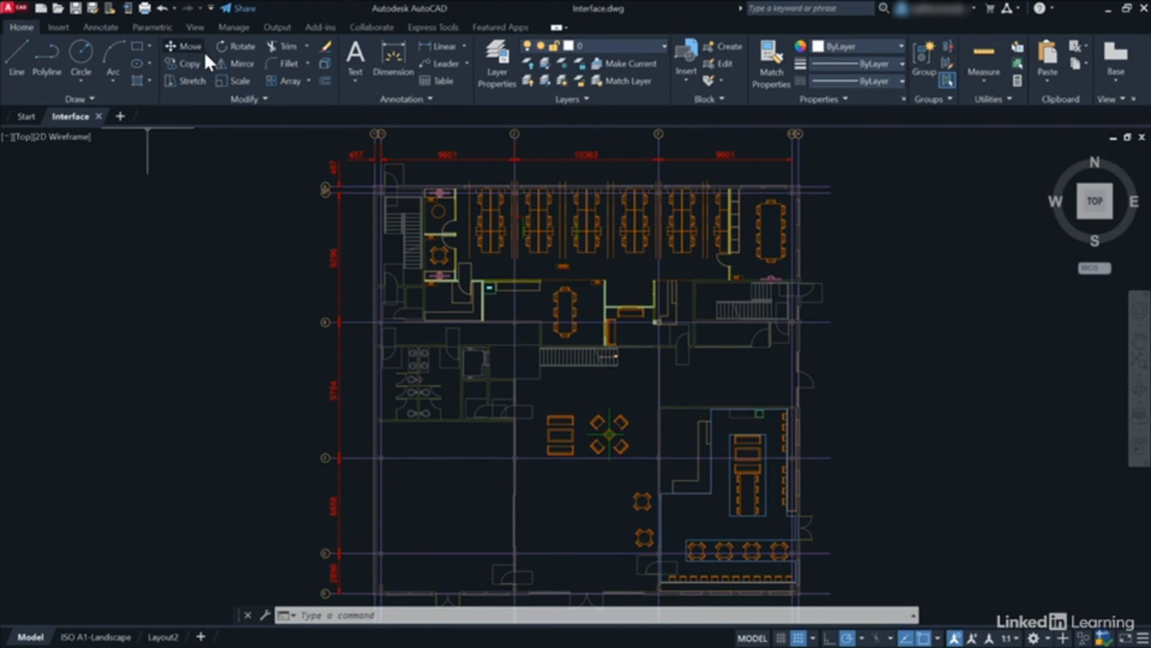
- Look through the Insert, Annotate, Parametric and View ribbon tools, and return to the Home tools
left_click(63, 29)
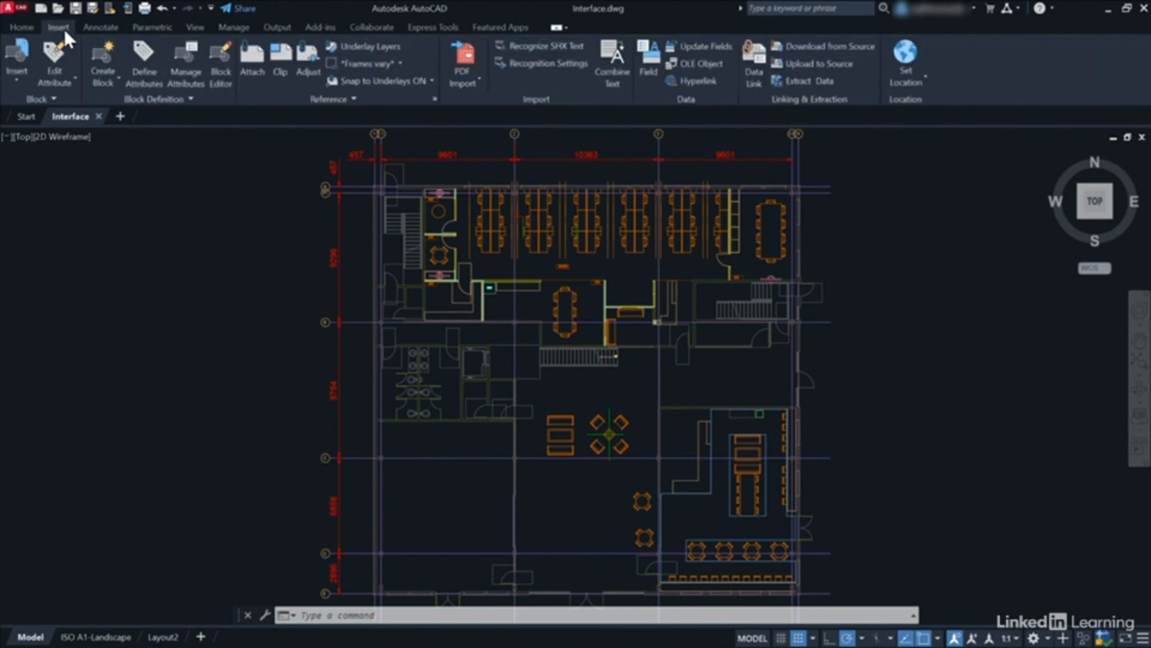
left_click(96, 28)
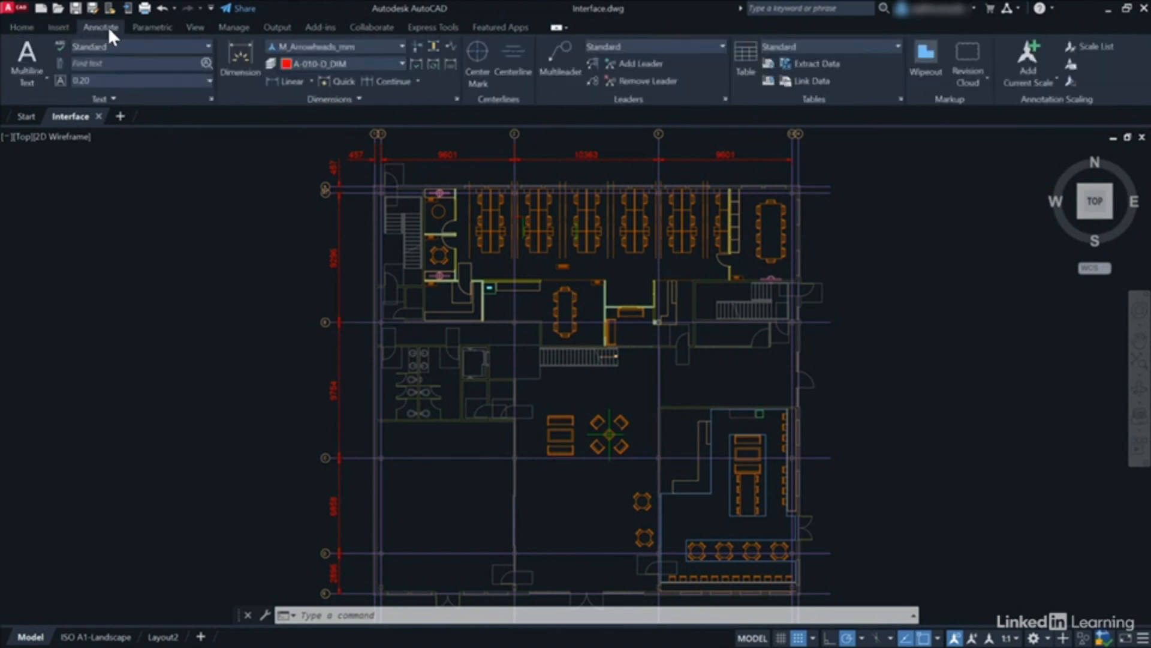
left_click(150, 29)
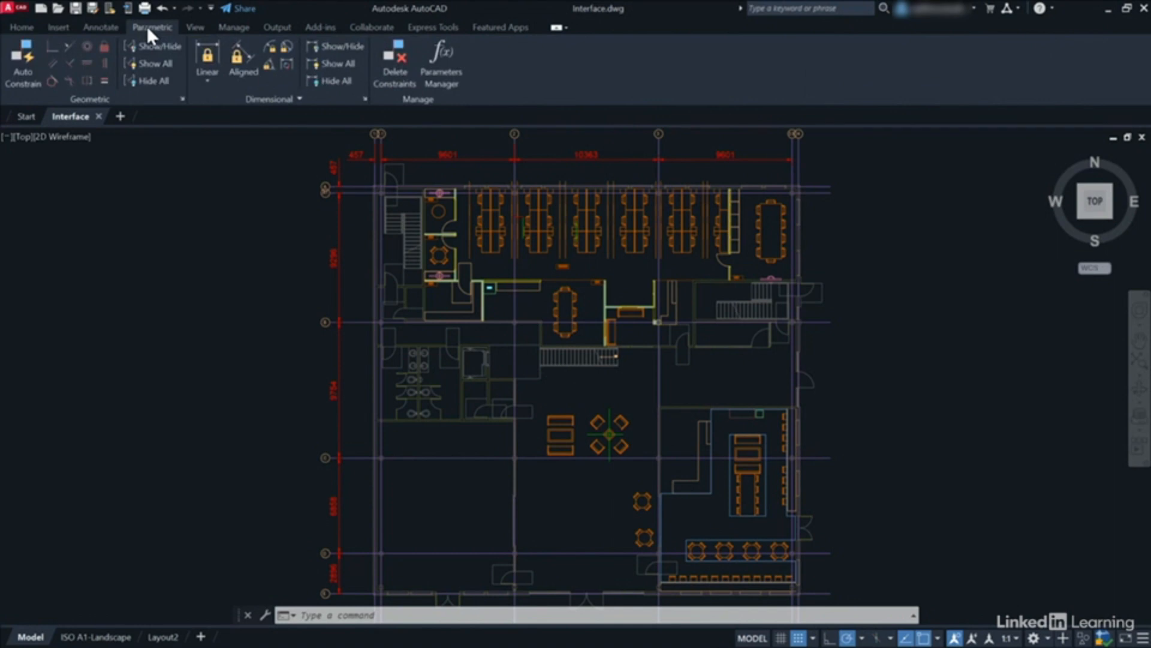
left_click(190, 31)
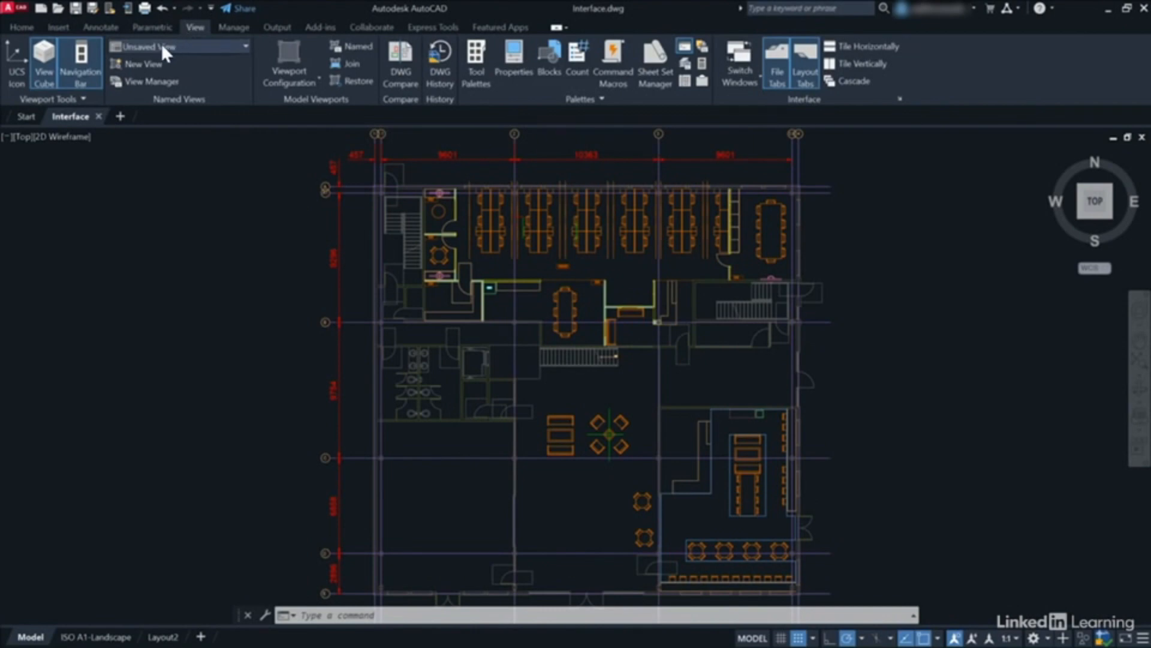
left_click(26, 30)
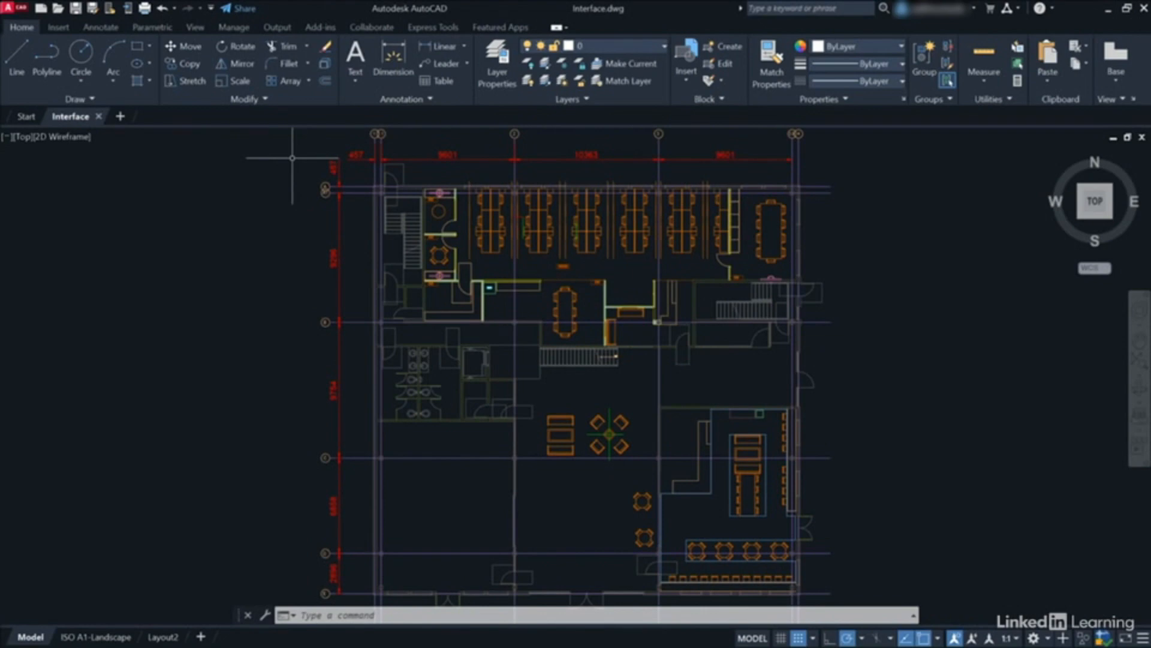
- Review the available Circle and Arc construction methods without starting a command
left_click(81, 84)
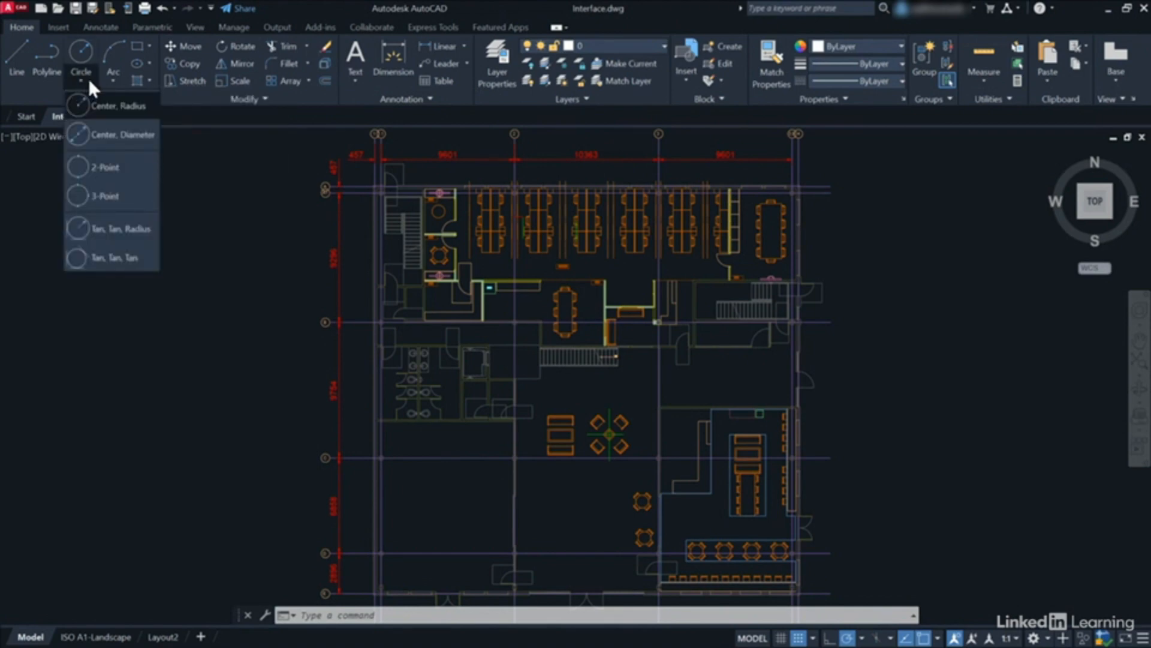
left_click(113, 77)
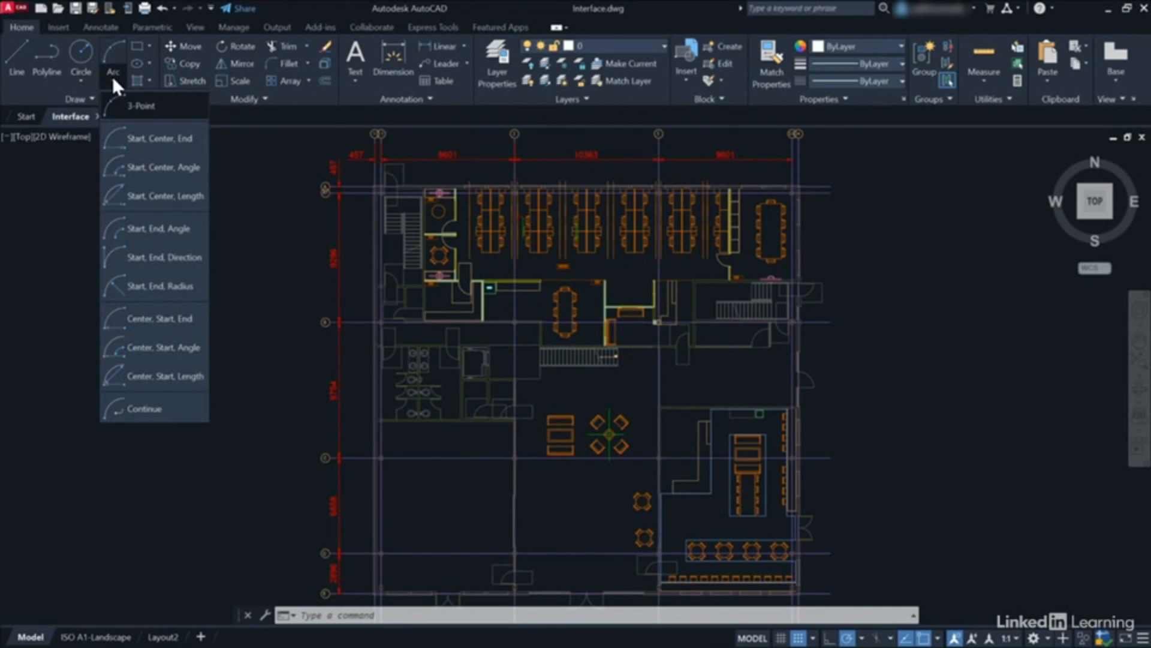
left_click(259, 165)
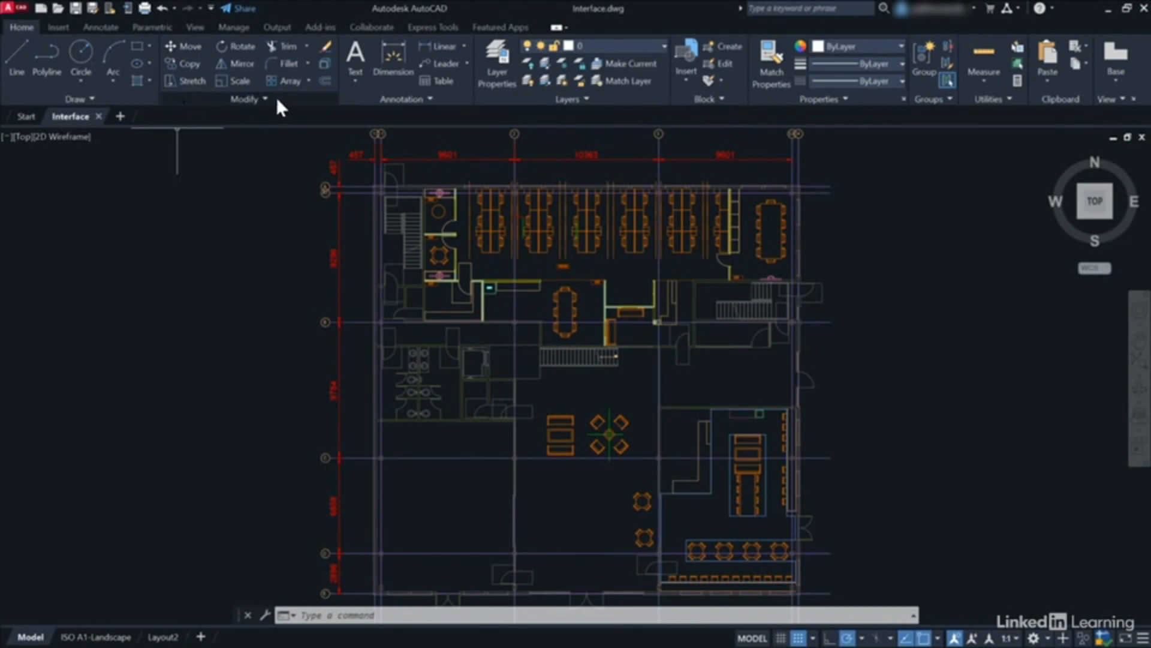
- Expand the hidden Draw tools and the hidden Modify tools, pinning and unpinning each expanded set
left_click(91, 99)
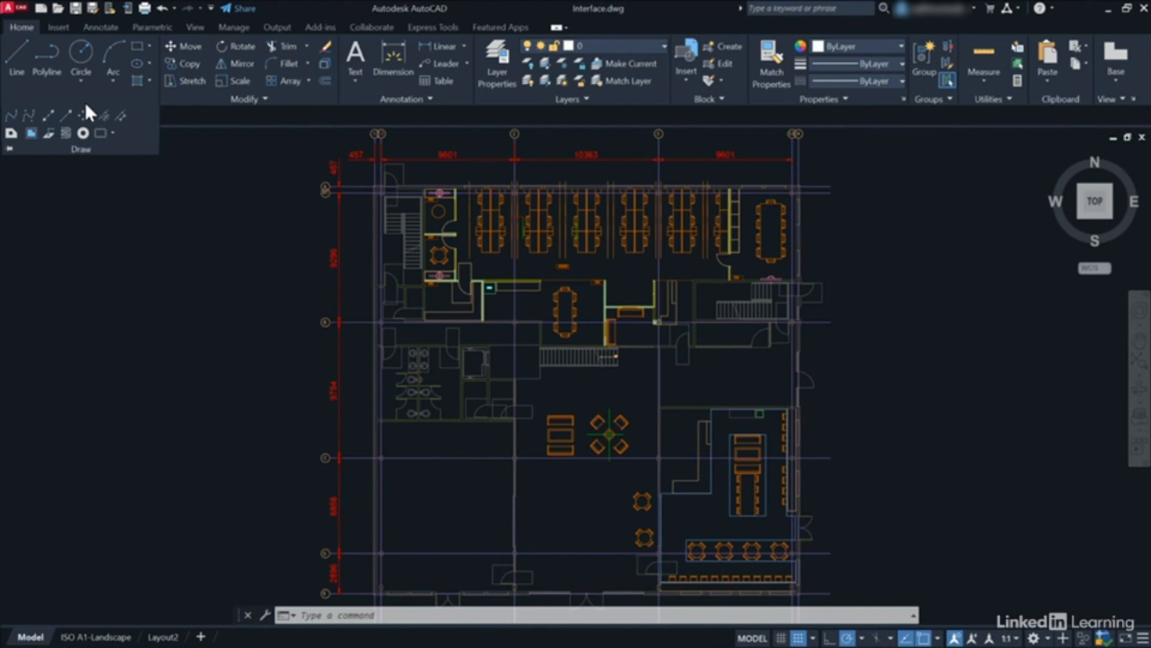
left_click(8, 148)
left_click(8, 150)
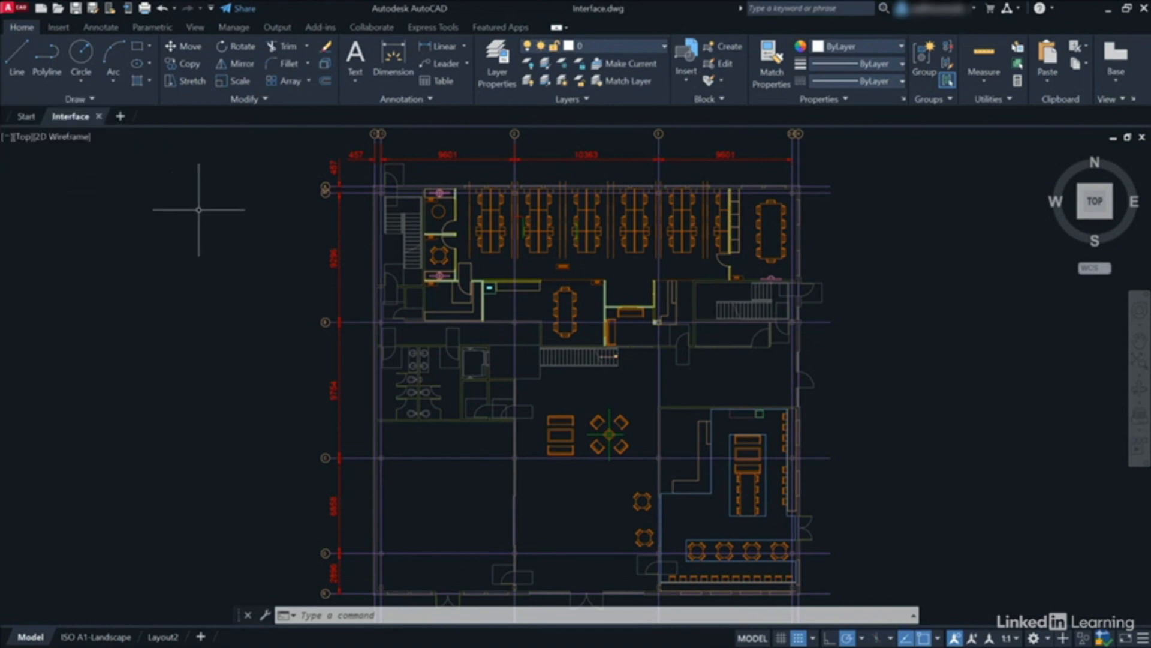
left_click(265, 99)
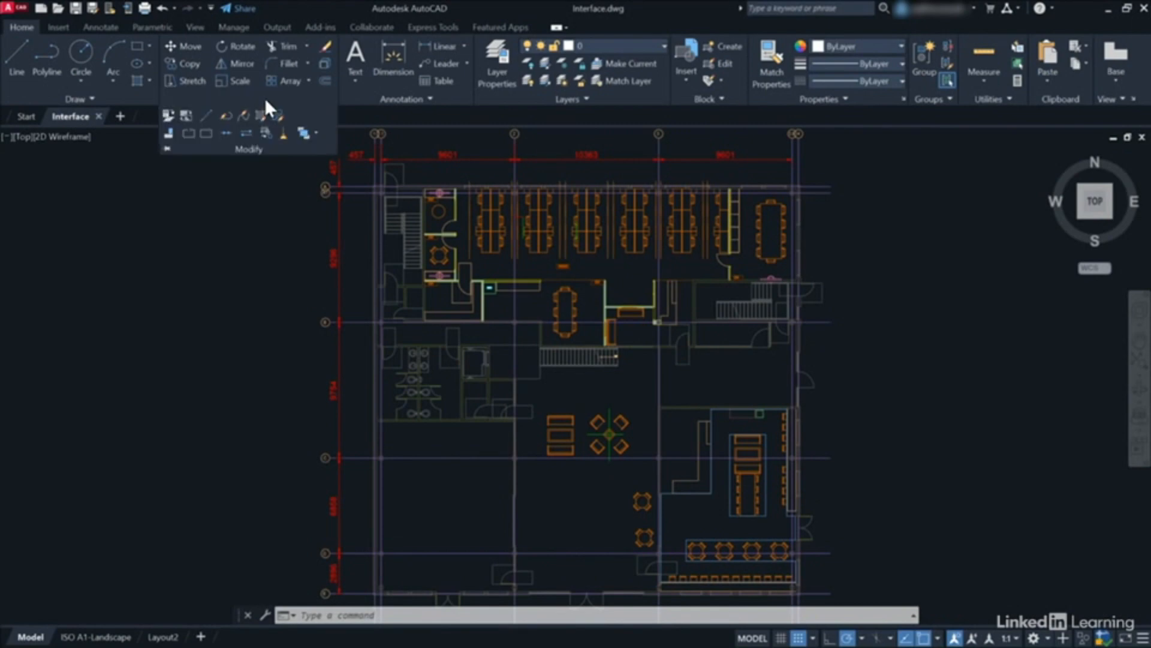
left_click(167, 149)
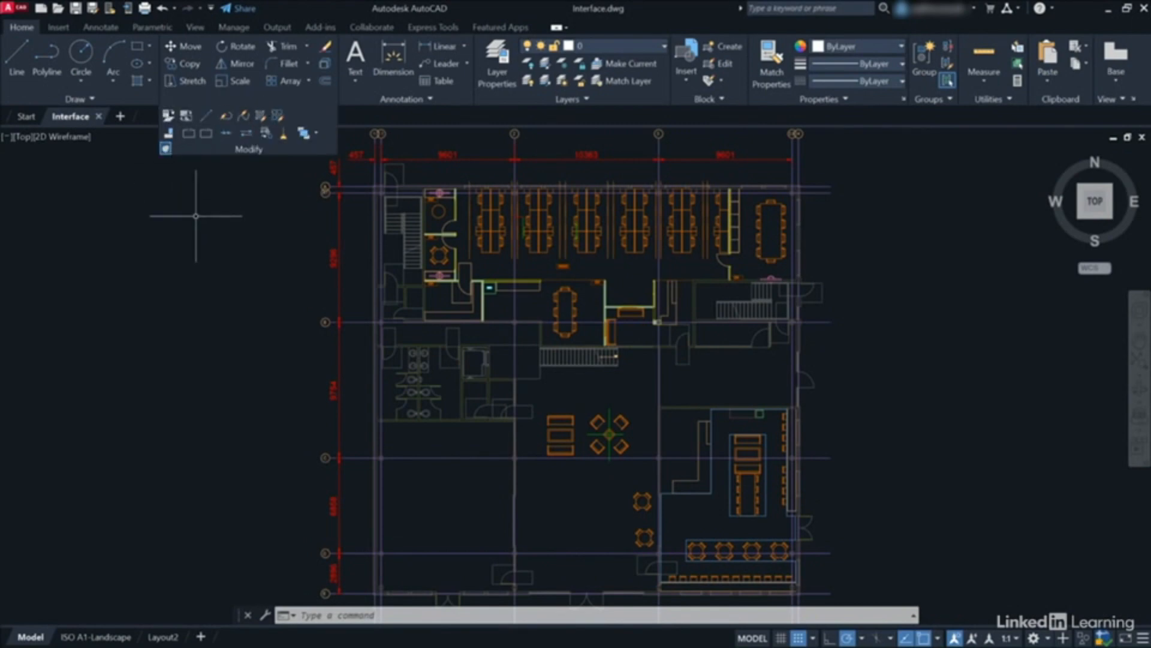
left_click(166, 148)
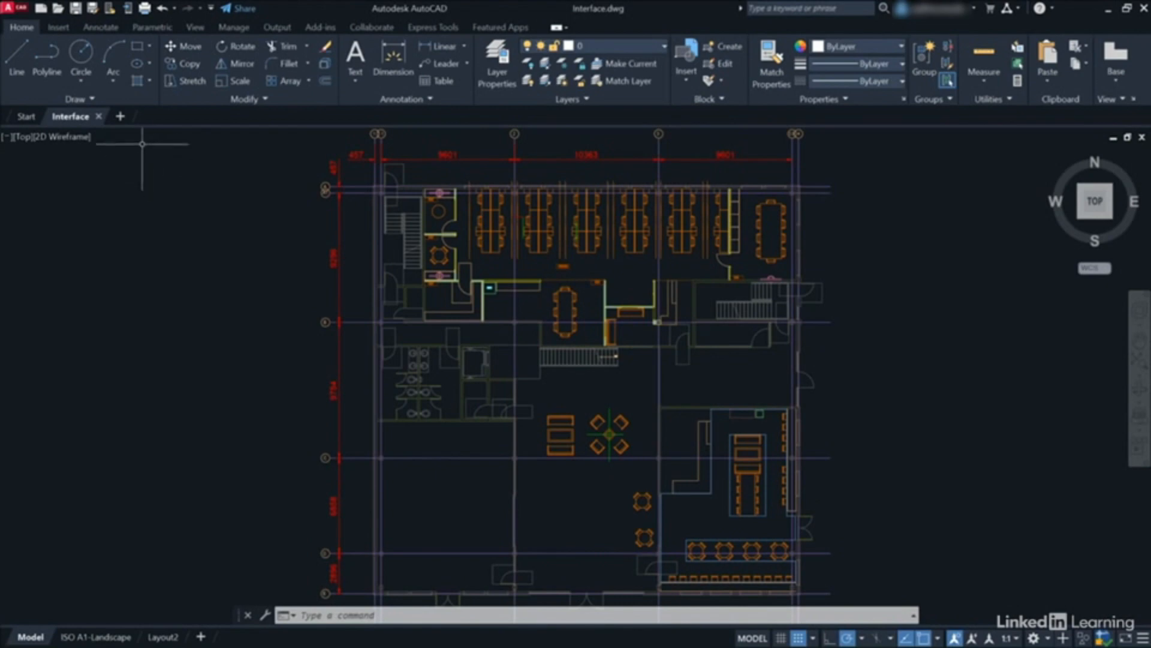
- Float the Draw panel over the drawing, check it alongside the Insert and Annotate tools, and return it to the Home ribbon
mouse_move(114, 96)
left_mouse_down()
mouse_move(204, 323)
mouse_move(181, 320)
left_mouse_up()
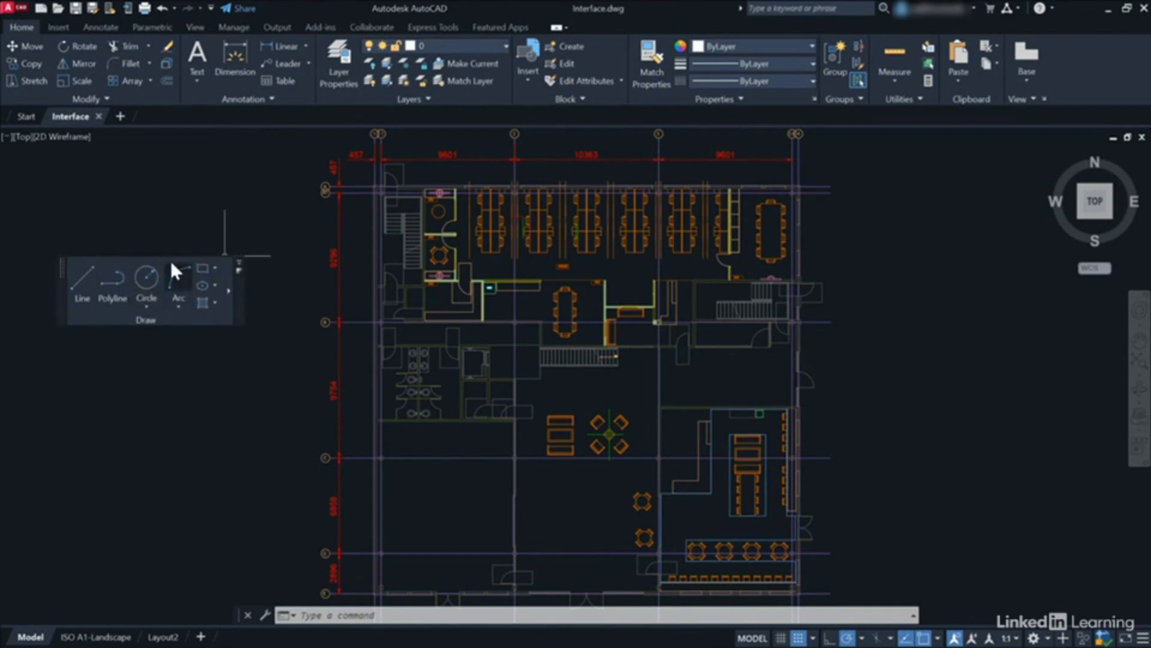
left_click(60, 29)
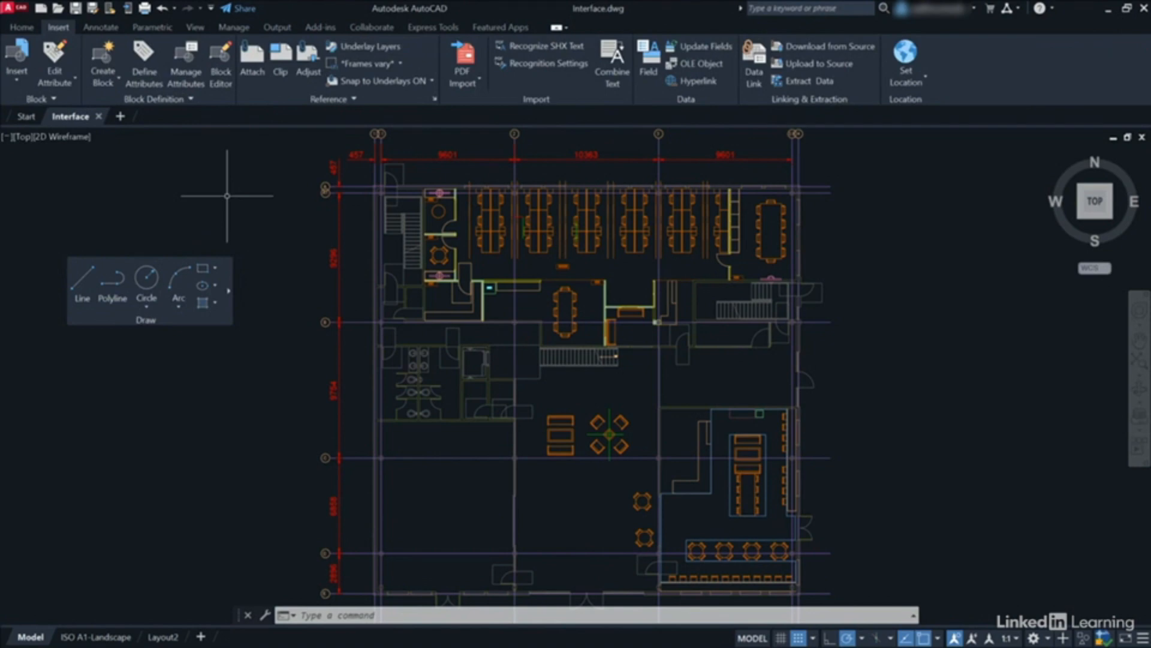
left_click(105, 29)
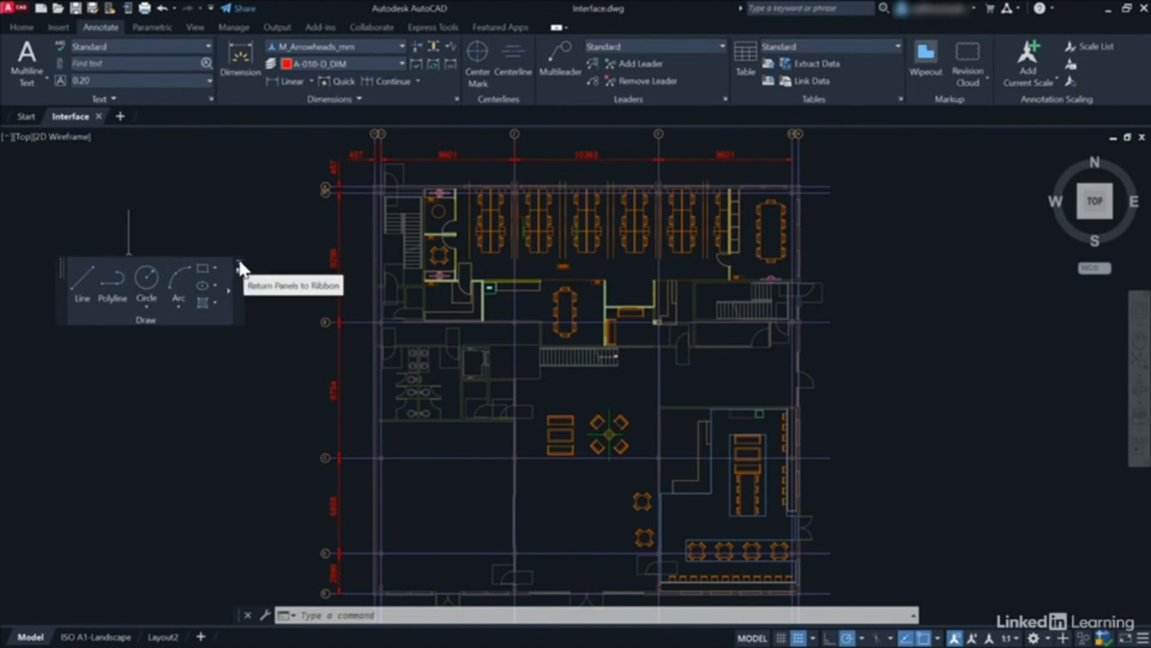
left_click(241, 267)
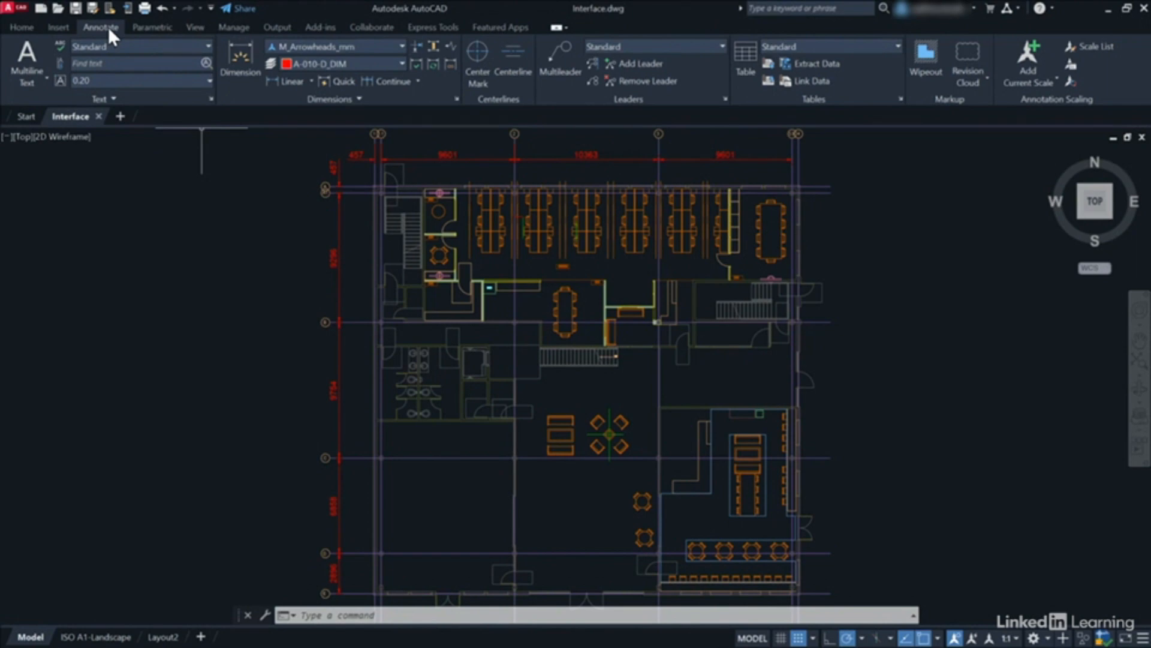
left_click(22, 27)
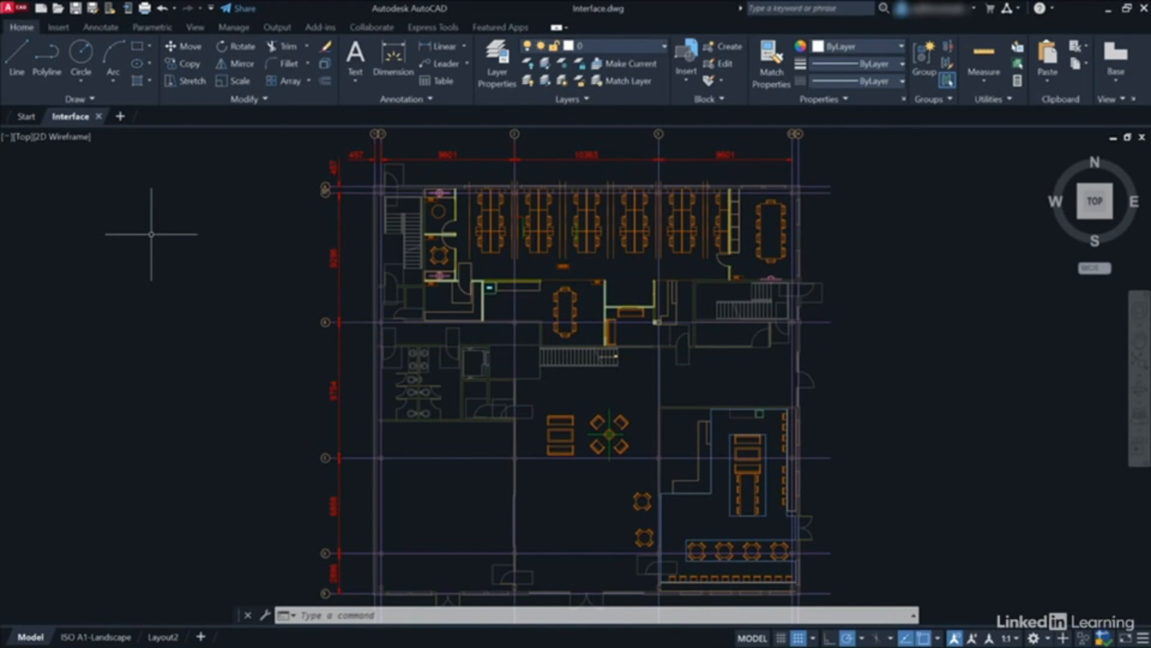
- Cycle the ribbon twice through its minimized states of panel buttons, panel titles and tabs only, restoring the full ribbon
left_click(555, 29)
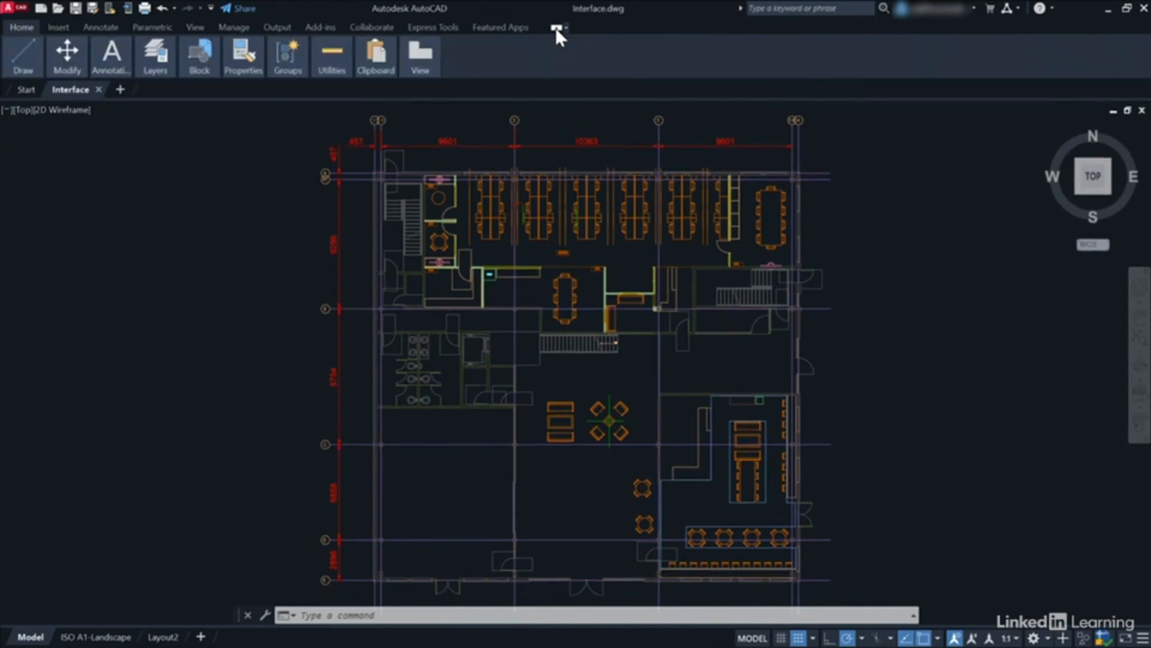
left_click(555, 27)
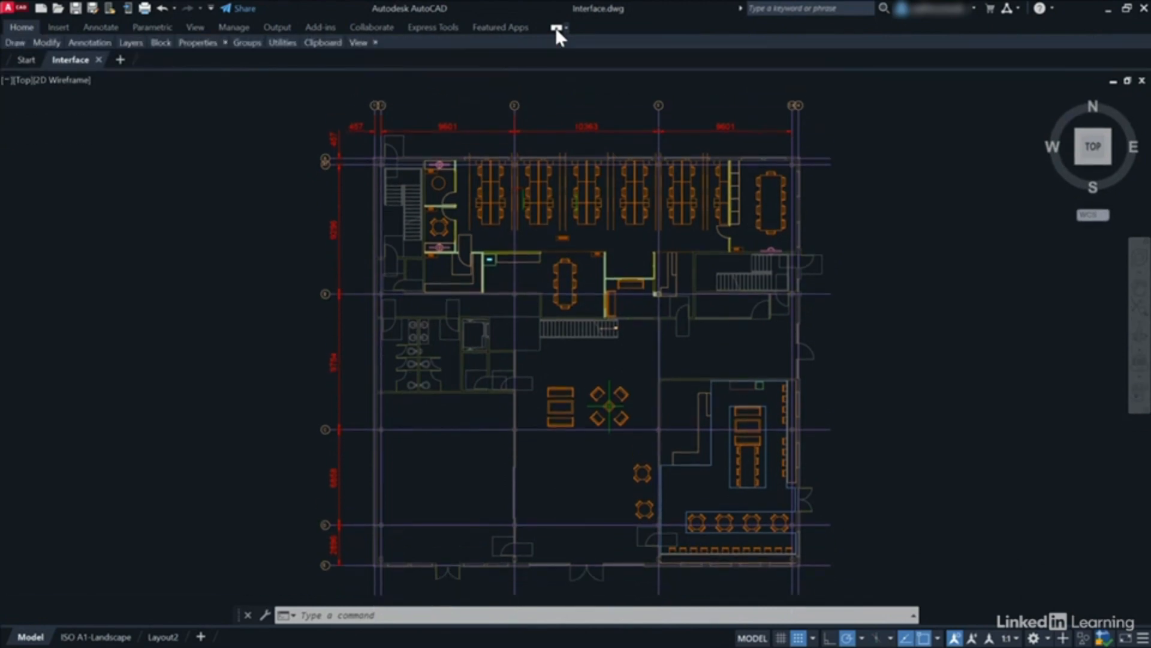
left_click(555, 28)
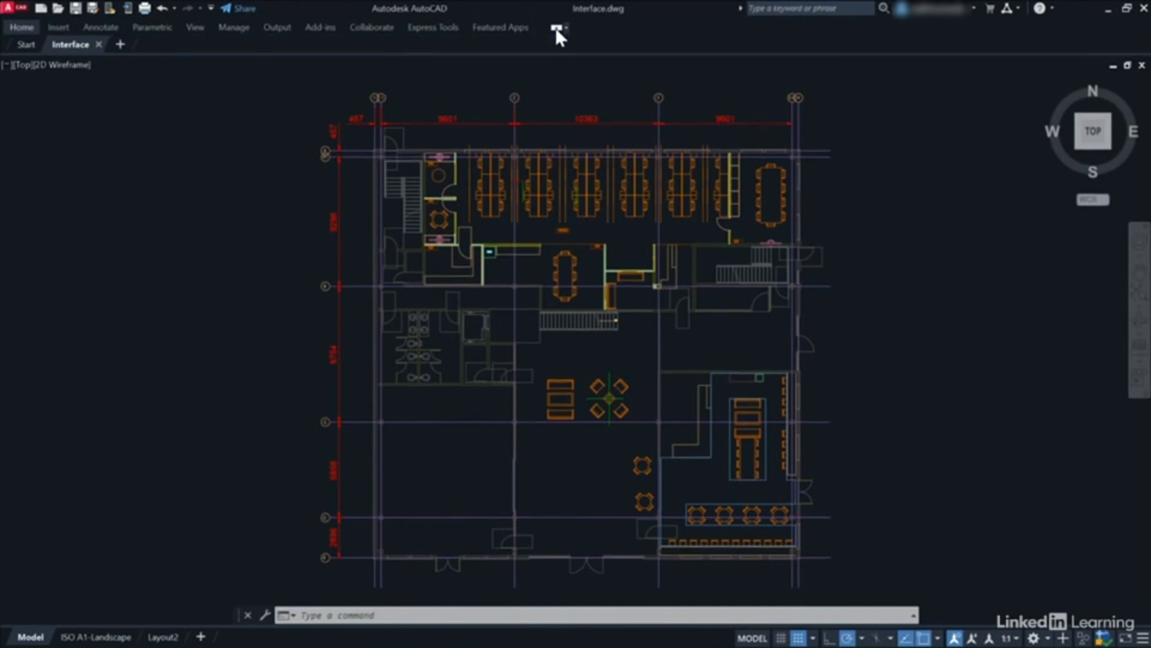
left_click(556, 28)
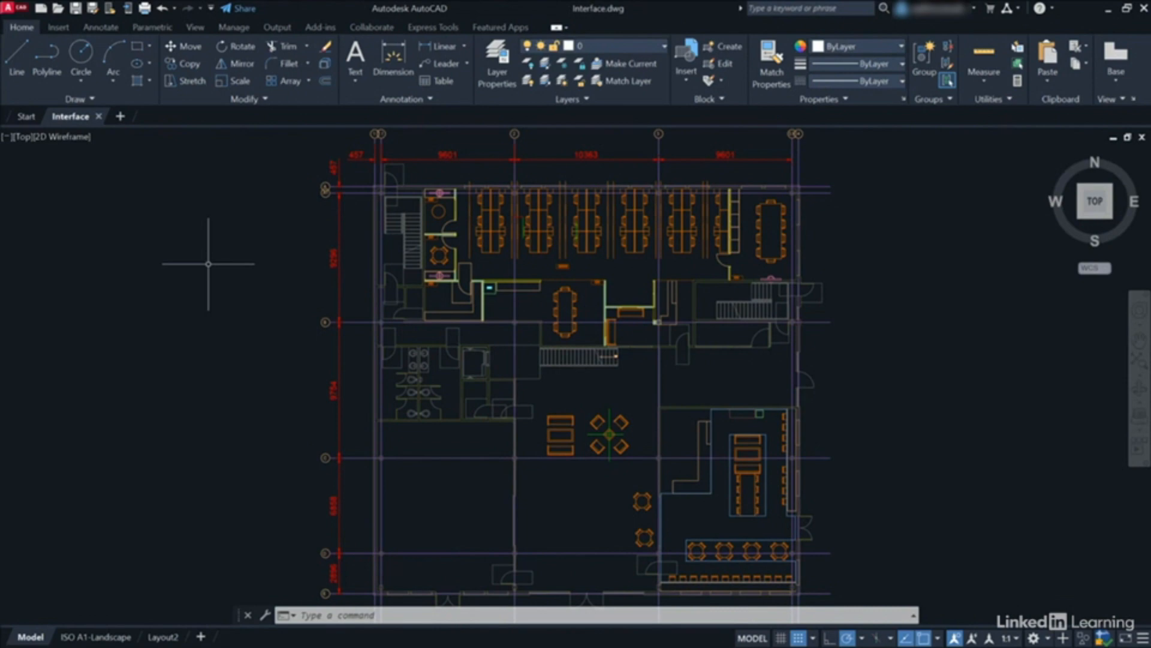
left_click(555, 28)
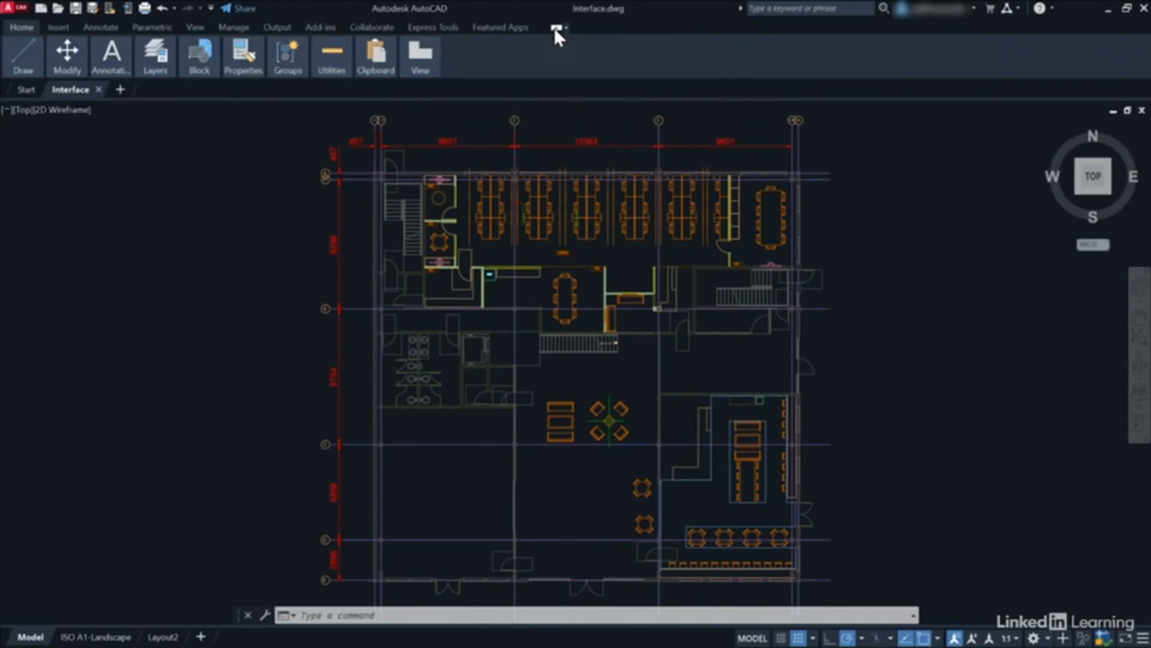
left_click(555, 27)
left_click(556, 27)
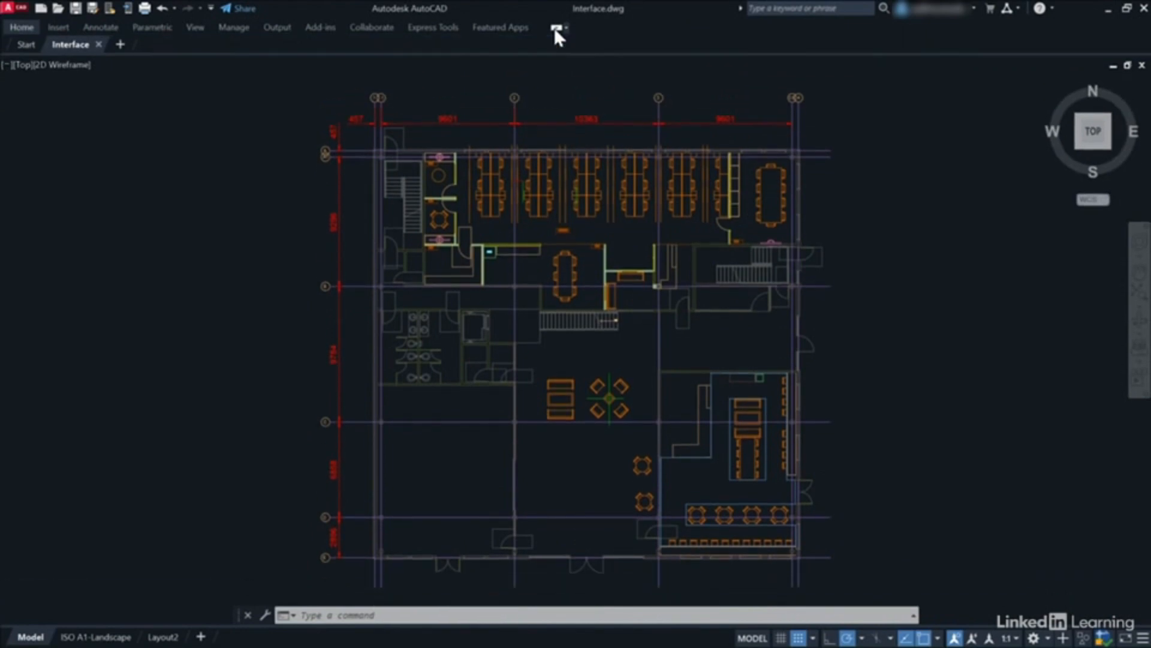
left_click(556, 28)
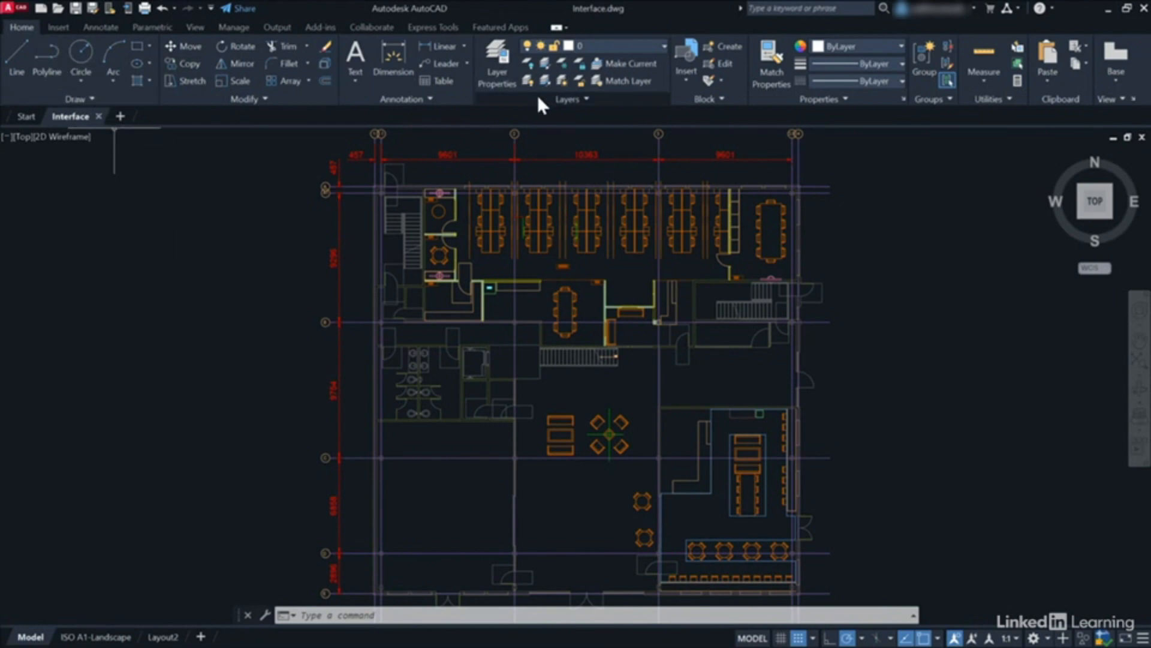
- Open the Layer Properties Manager enlarged over the middle of the drawing, with wider Name, Linetype and Lineweight columns
left_click(497, 66)
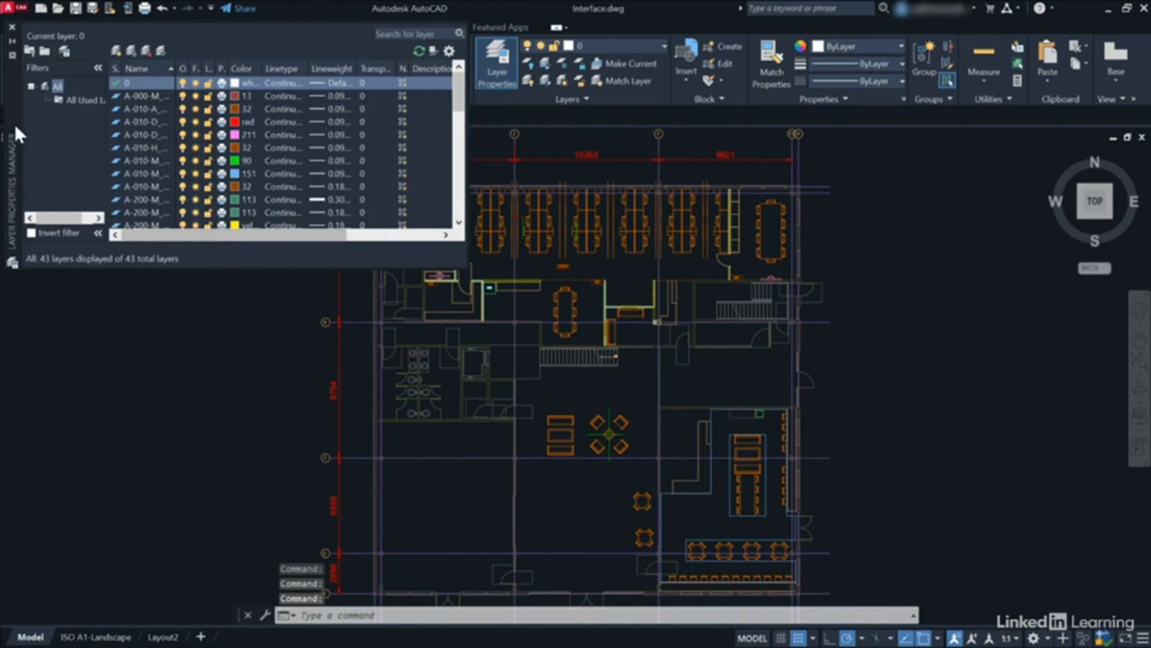
left_click_drag(27, 124, 222, 293)
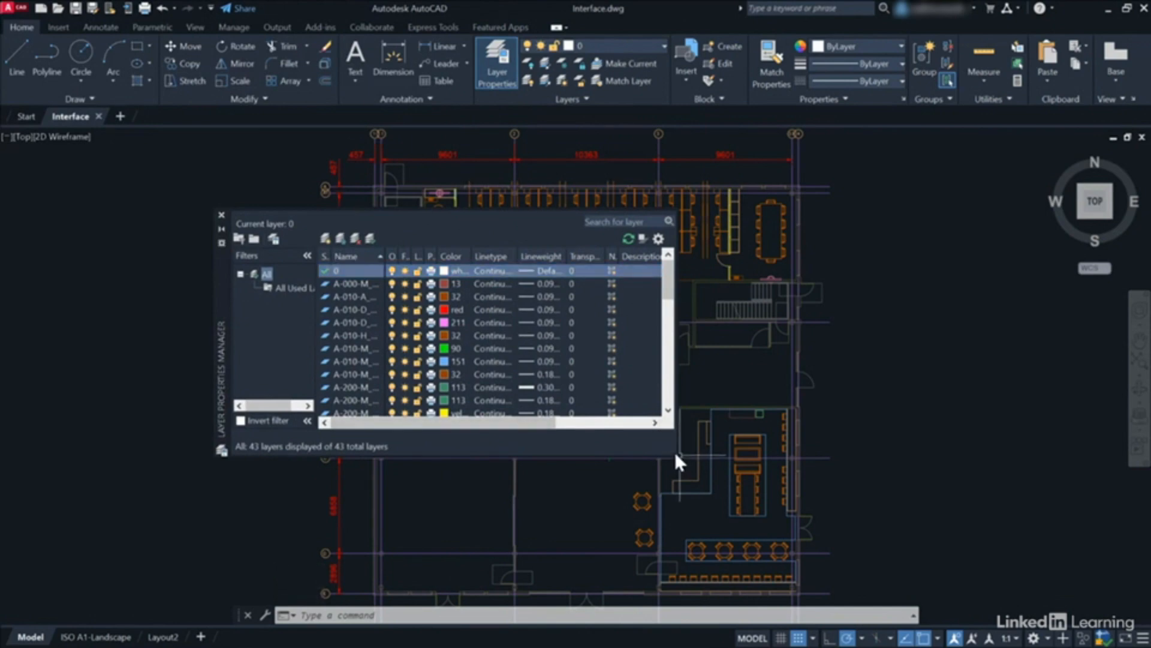
left_click_drag(676, 457, 968, 572)
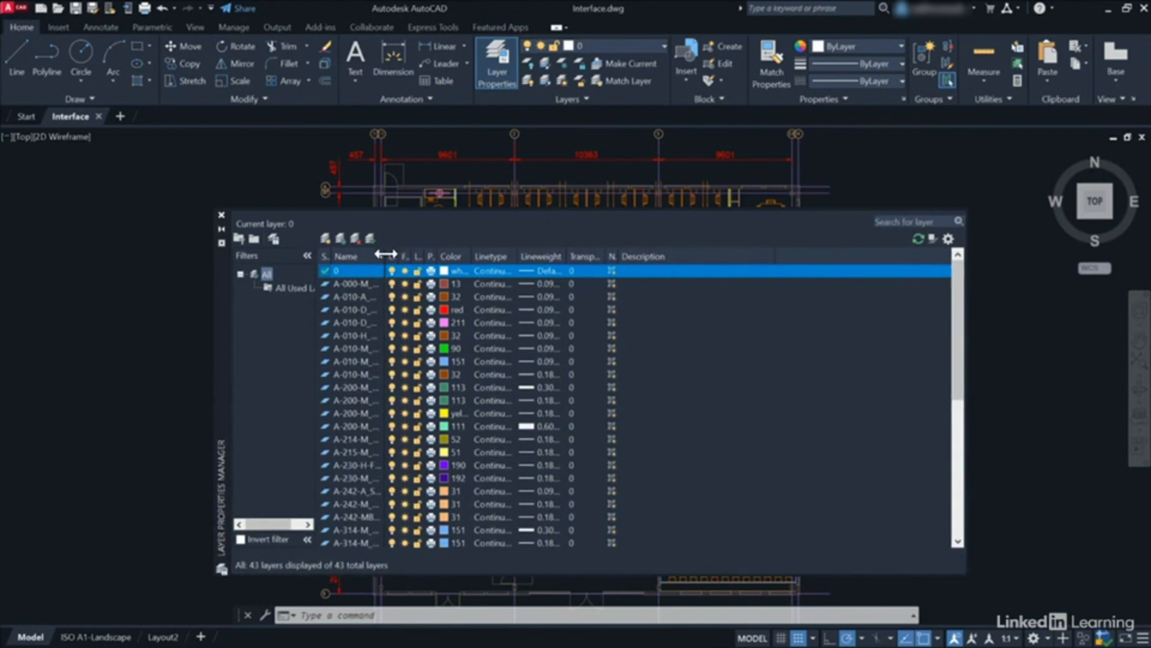
left_click_drag(385, 254, 461, 258)
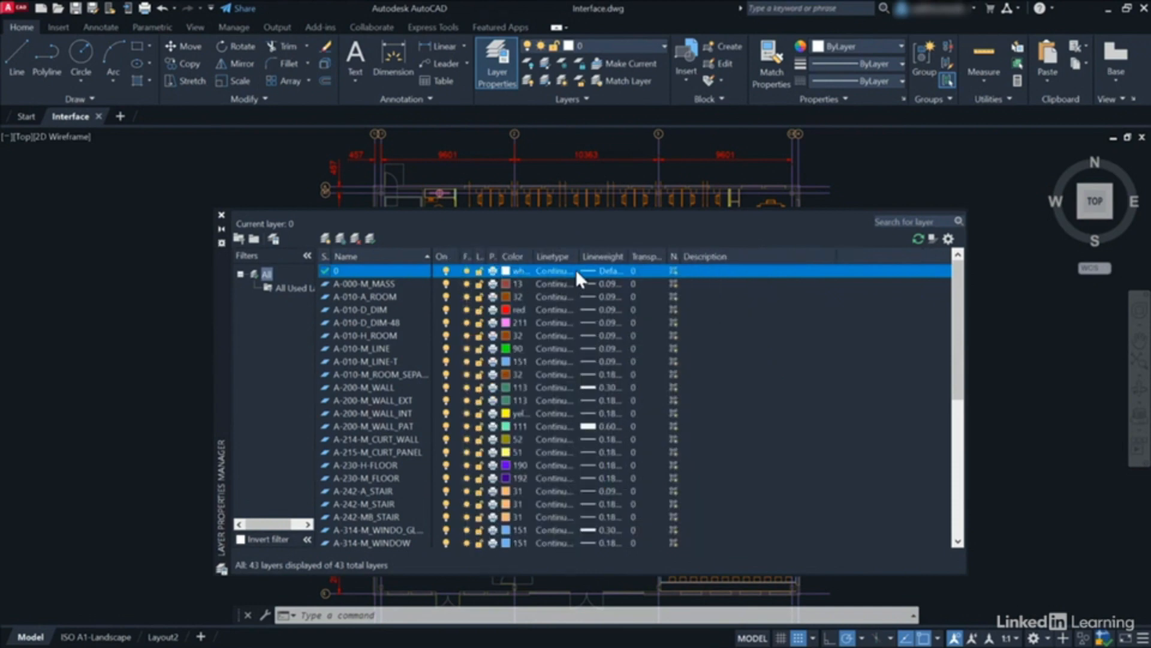
left_click_drag(578, 257, 685, 256)
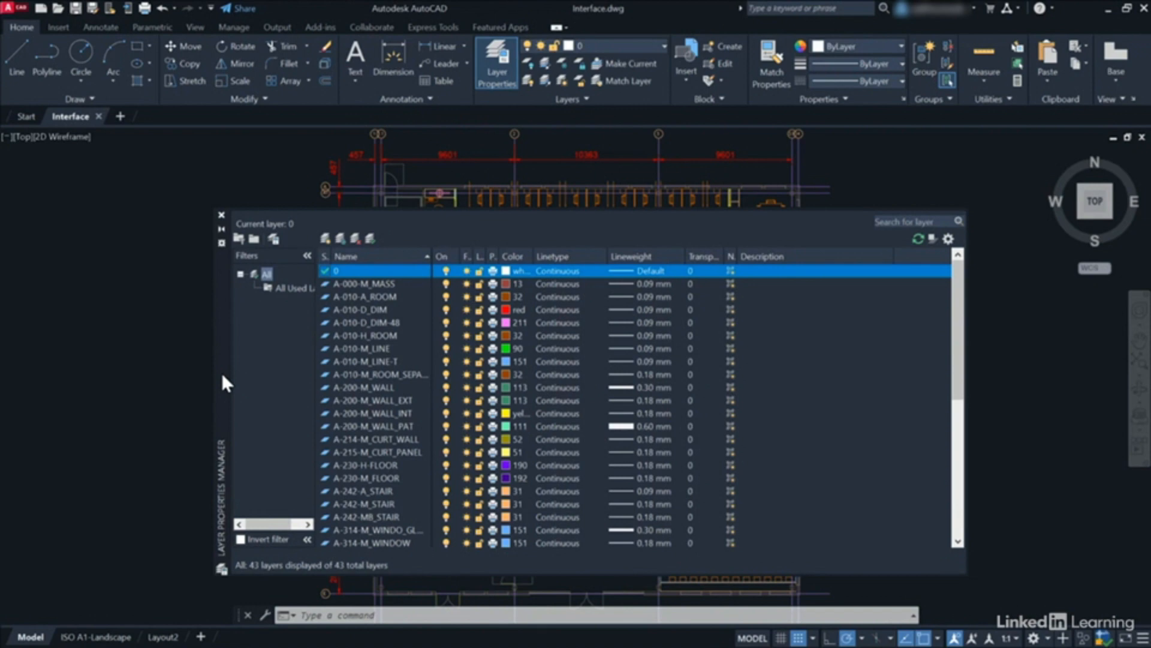
- Turn on auto-hide for the Layer Properties Manager, reveal its collapsed contents, and turn auto-hide off again
left_click(222, 231)
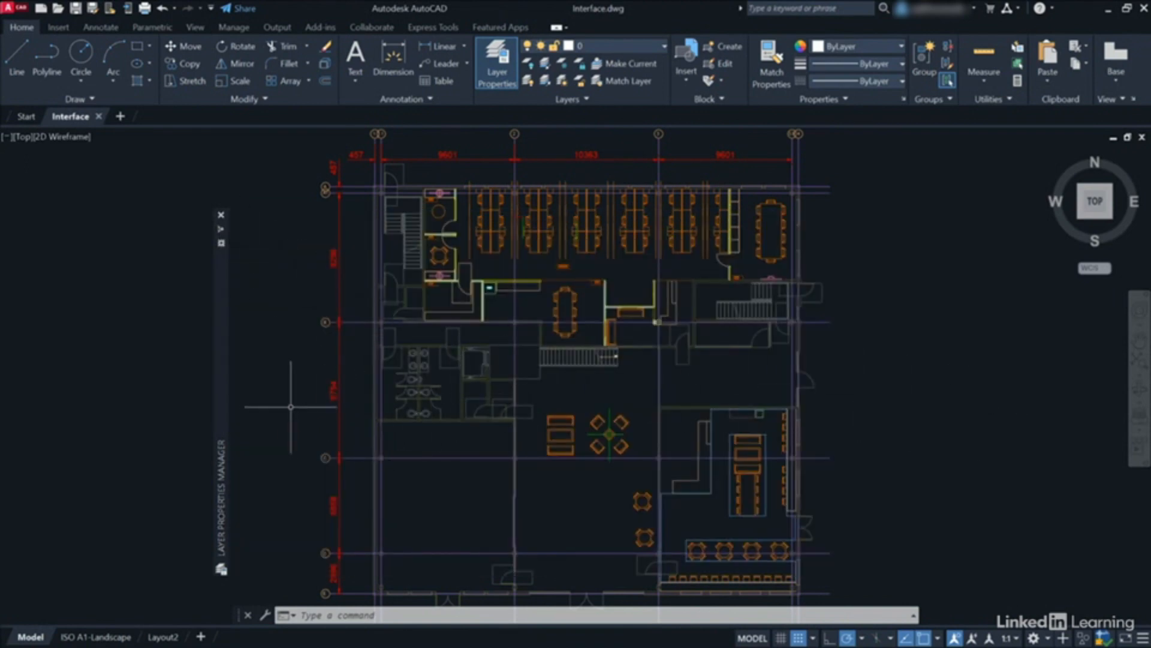
mouse_move(222, 393)
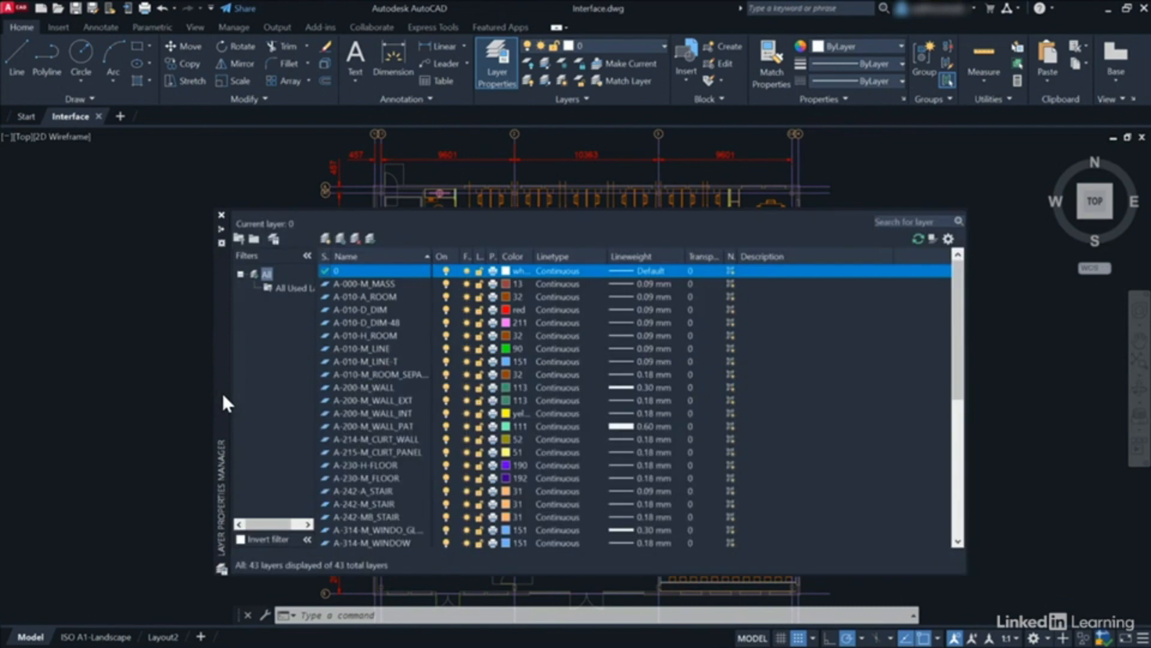
left_click(220, 228)
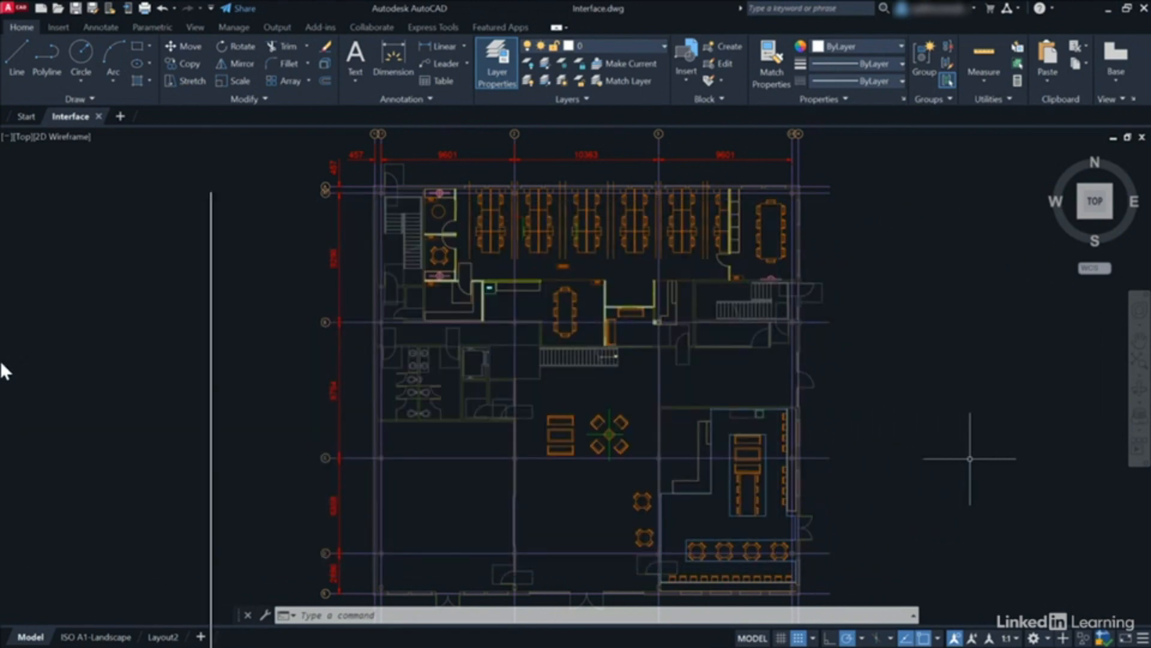
- Dock the Layer Properties Manager along the left edge of the drawing area
left_click_drag(1, 361, 1, 330)
left_click_drag(1, 281, 2, 280)
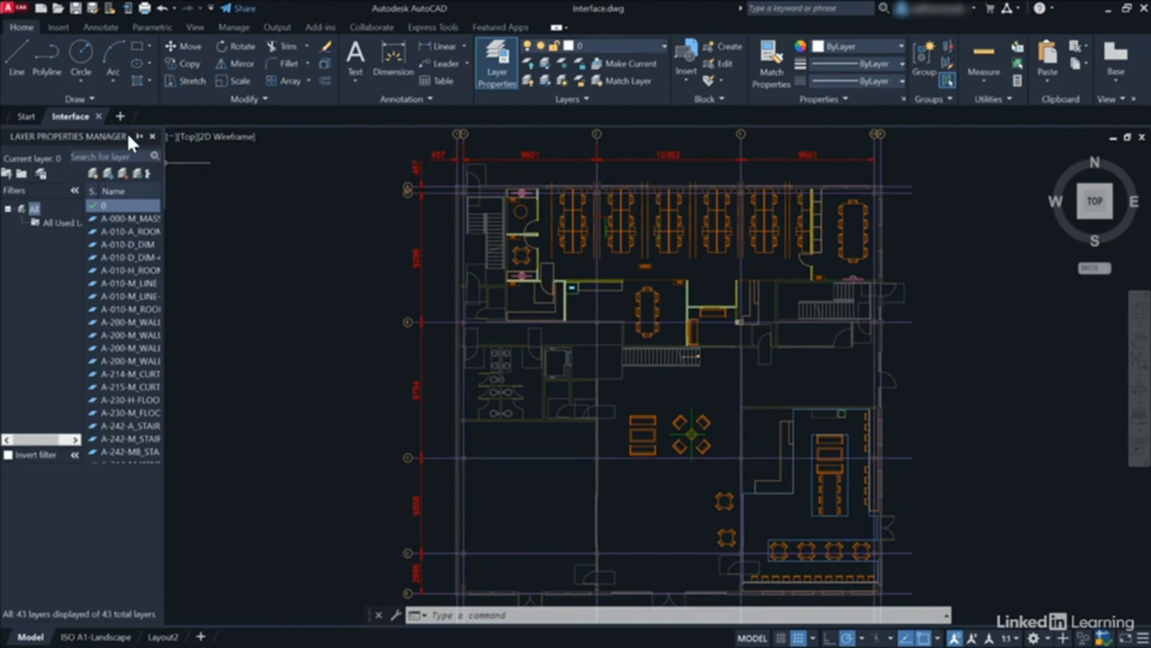
- Float the docked Layer Properties Manager back over the middle of the drawing and close it
left_click_drag(131, 134, 221, 175)
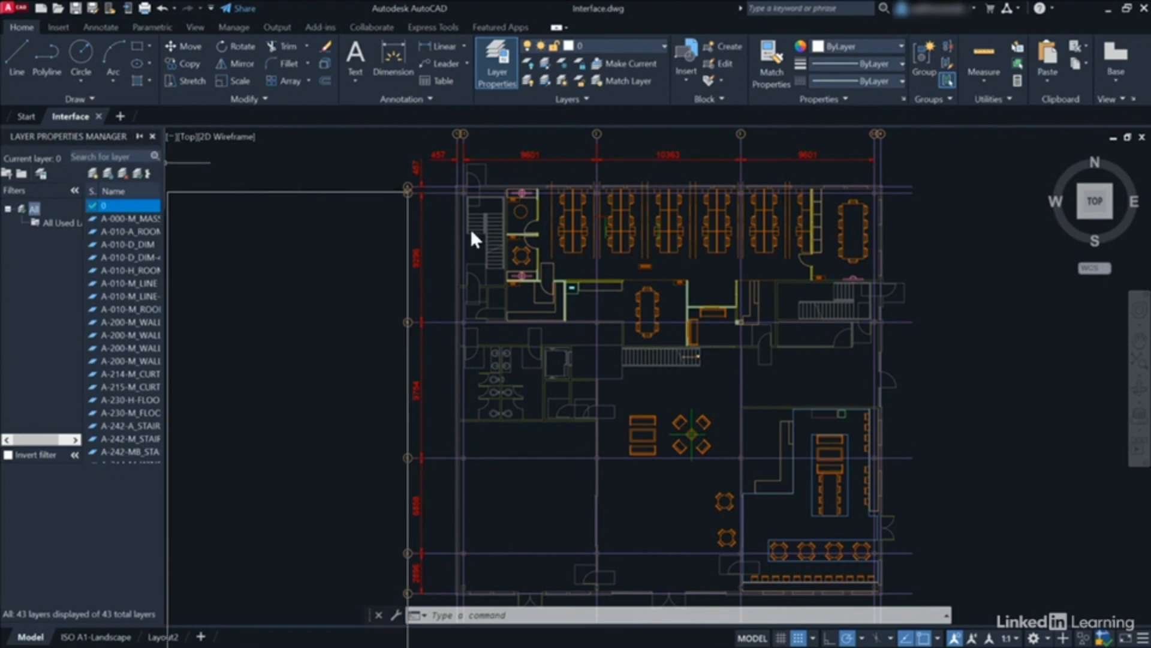
left_click_drag(677, 267, 591, 279)
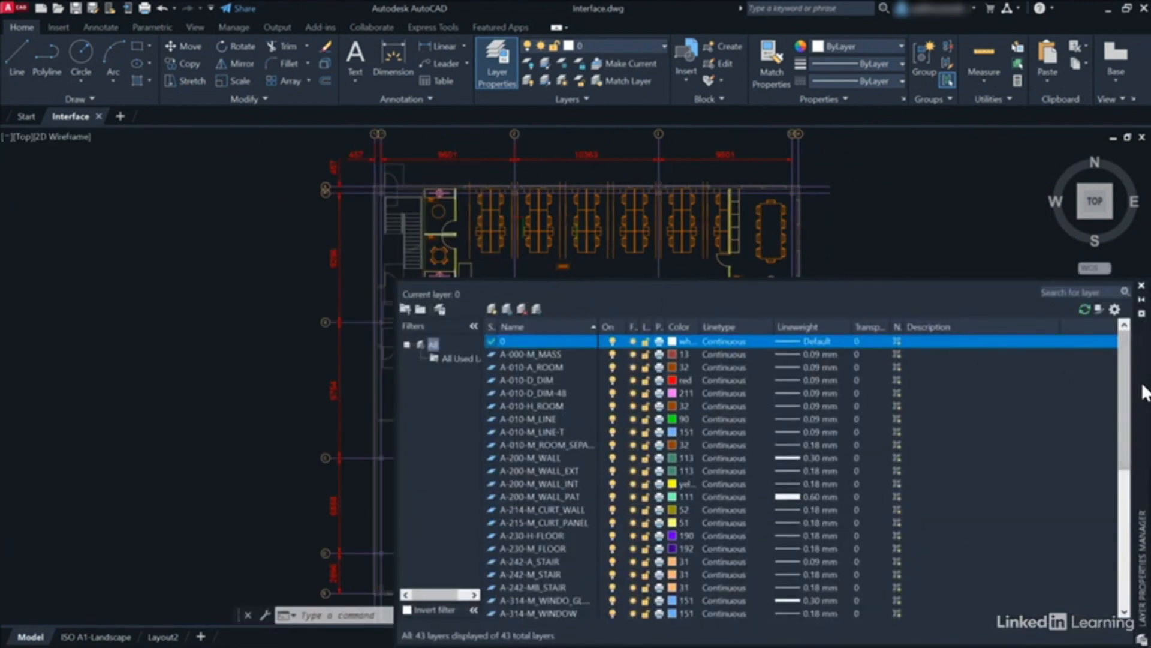
left_click_drag(1144, 391, 894, 318)
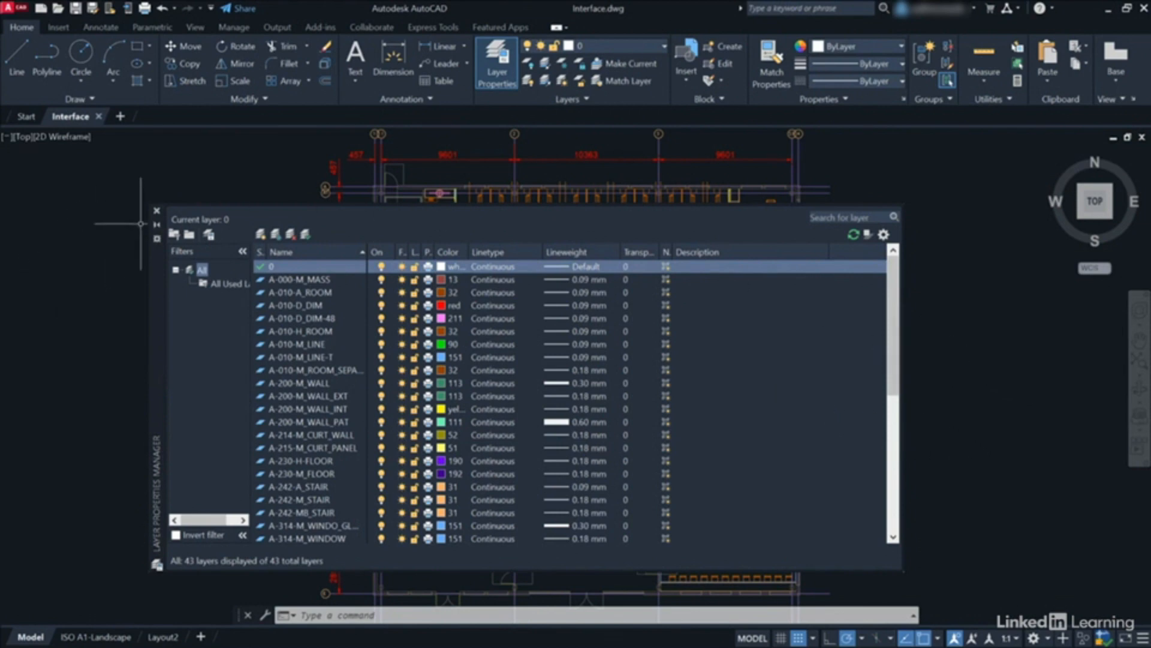
left_click(156, 212)
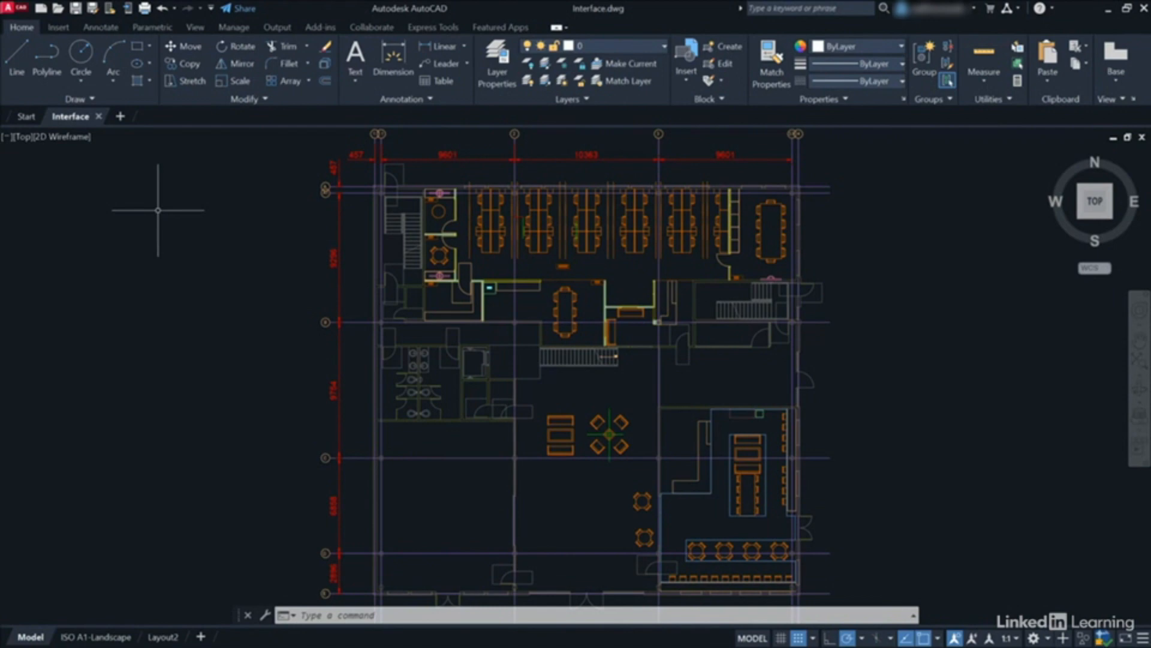
- Open the Block Definition dialog from the Create Block tool, move it aside, try to resize it, and cancel it
left_click(58, 28)
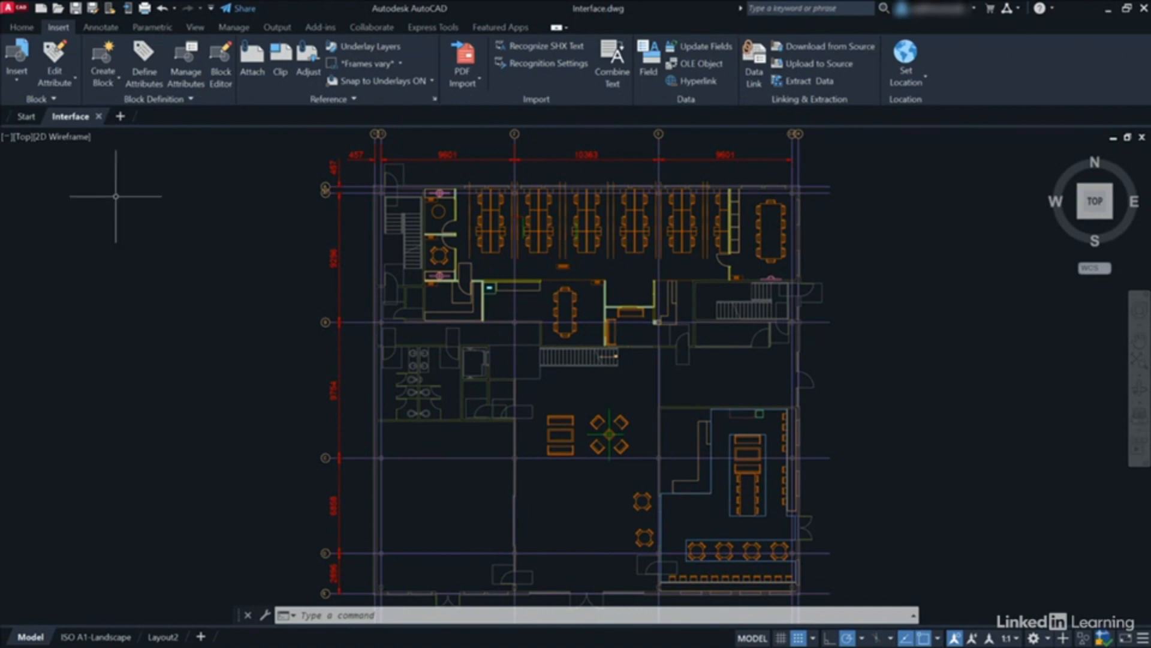
left_click(116, 78)
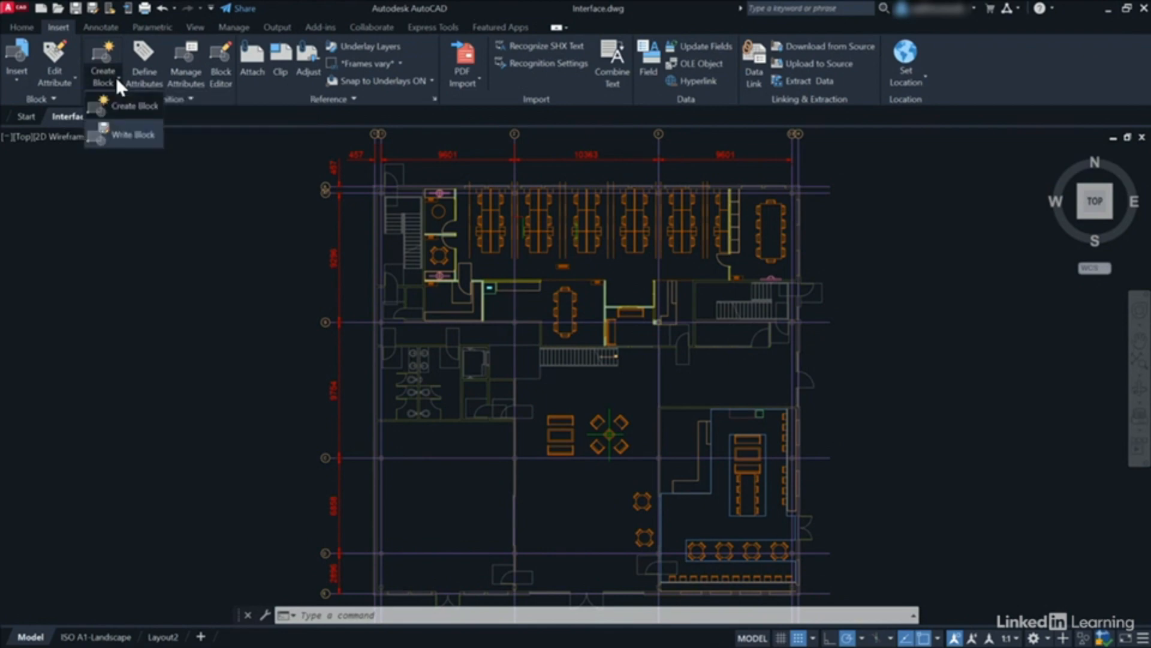
left_click(124, 110)
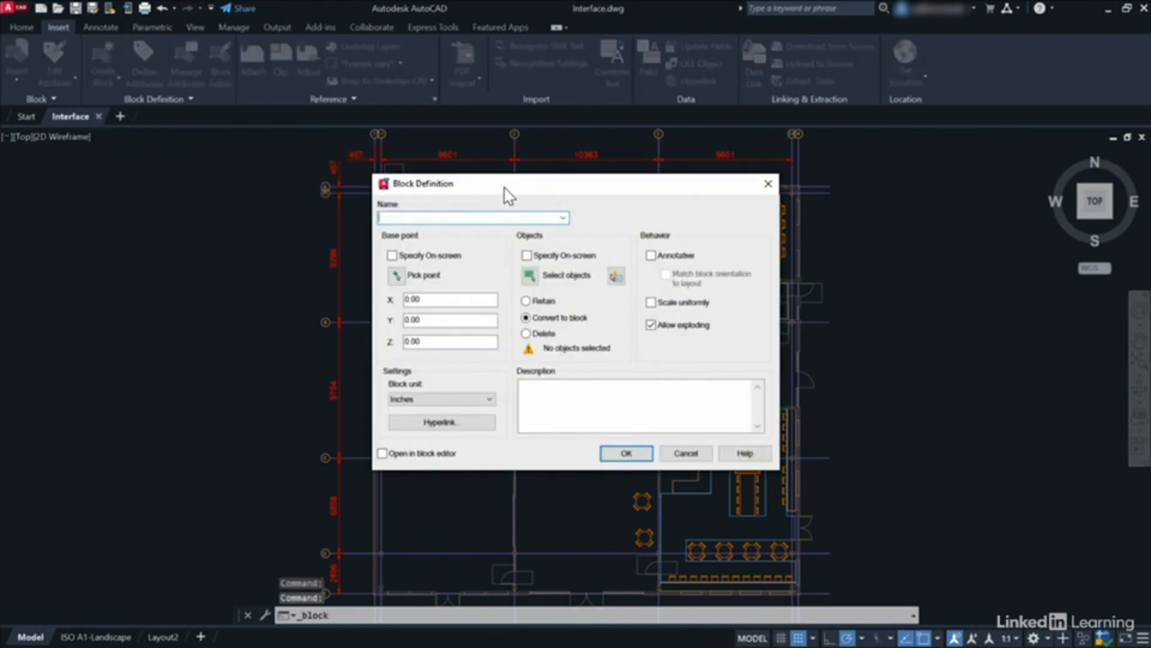
mouse_move(501, 197)
left_mouse_down()
mouse_move(371, 224)
mouse_move(255, 227)
mouse_move(250, 218)
left_mouse_up()
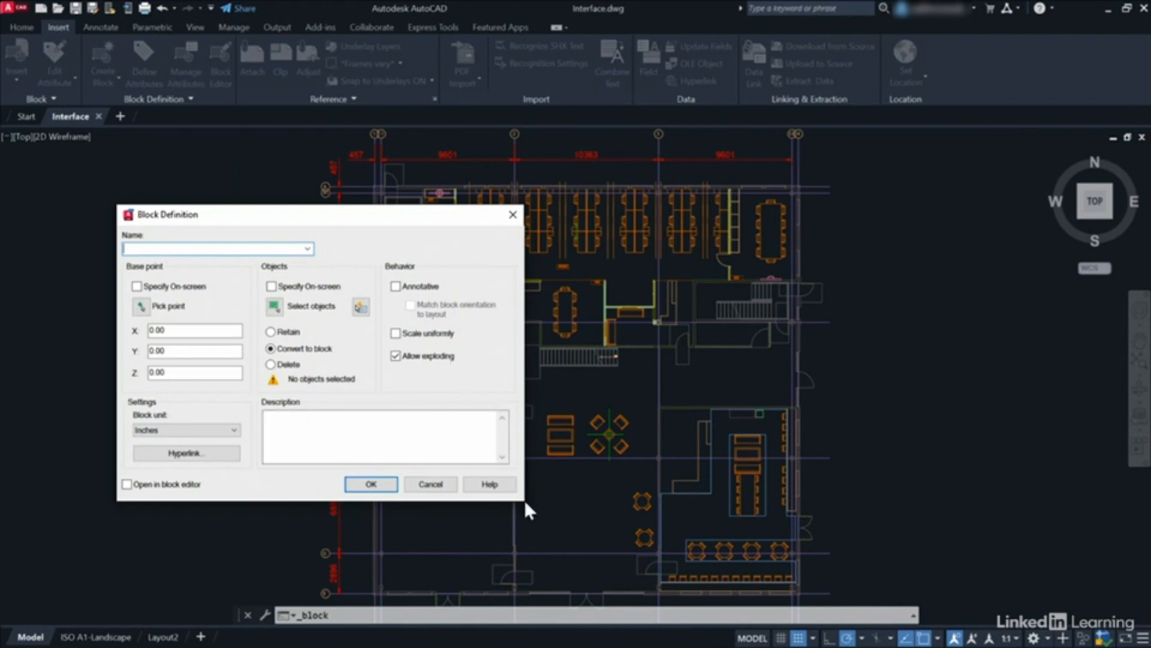
left_click_drag(525, 473, 481, 457)
mouse_move(525, 357)
left_mouse_down()
mouse_move(552, 355)
mouse_move(509, 350)
left_mouse_up()
left_click(429, 485)
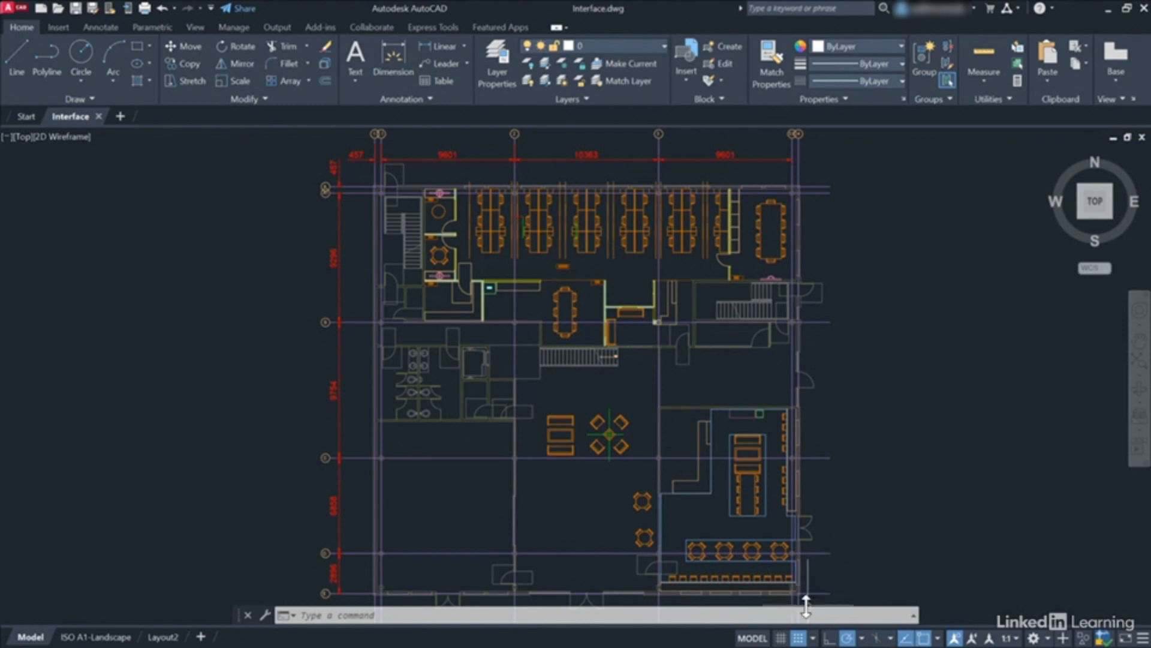
- Turn off snap mode and set the polar tracking angle increment to 45 degrees
left_click(799, 637)
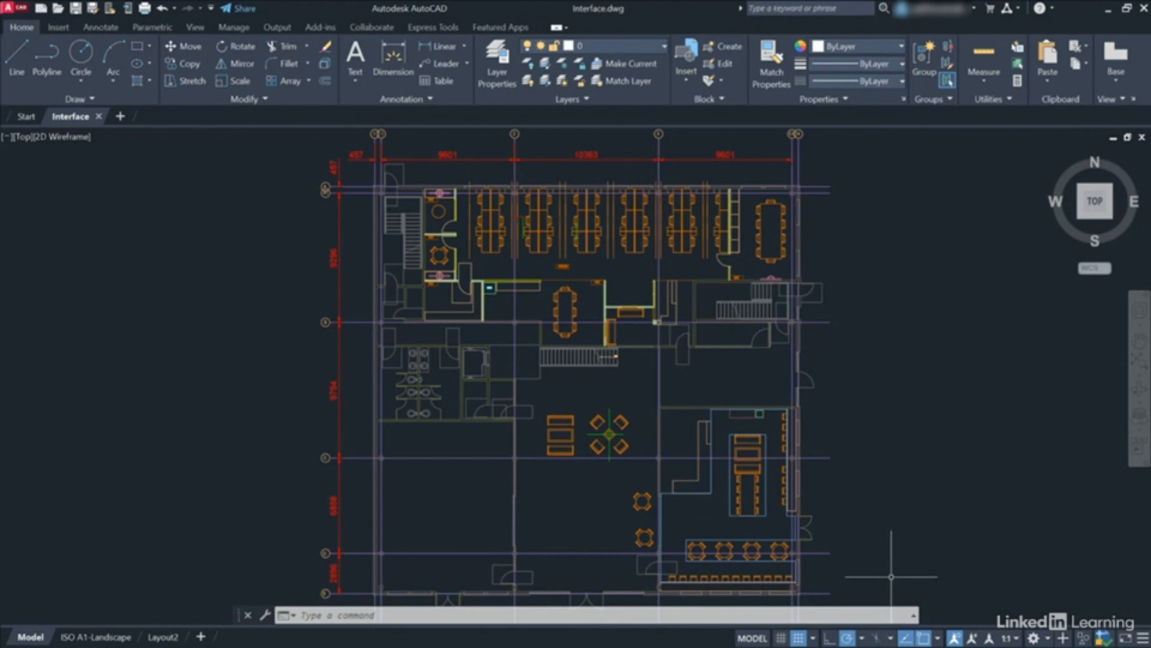
left_click(801, 639)
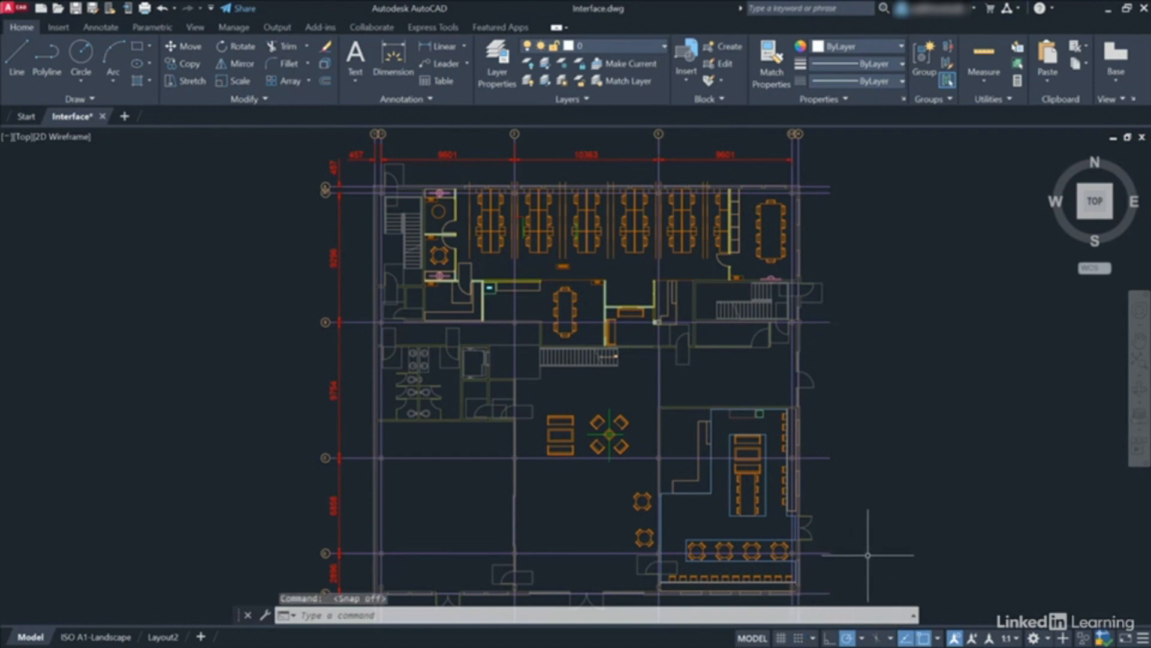
left_click(861, 637)
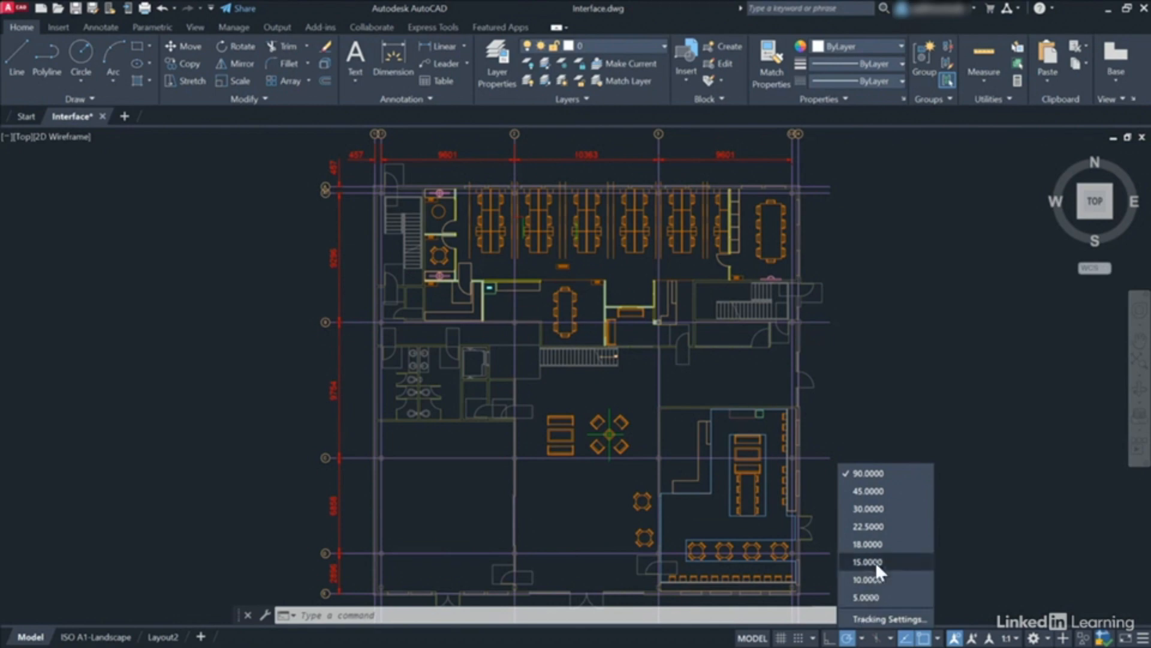
left_click(872, 495)
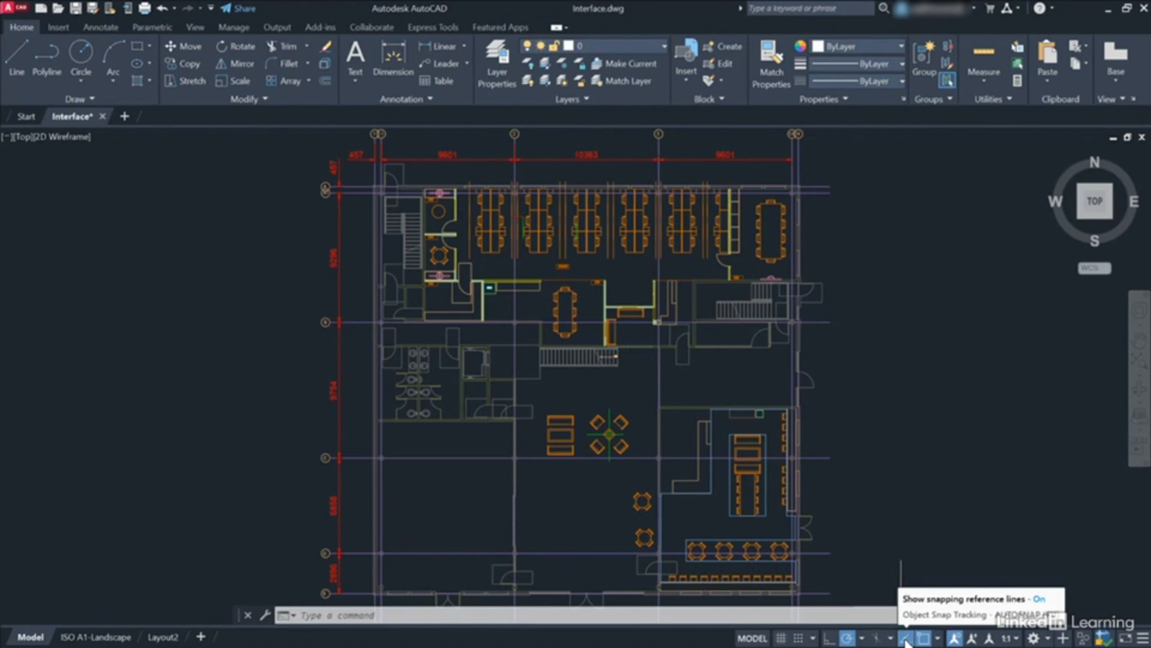
- Review the list of running object snap modes and close it without changing any
left_click(938, 638)
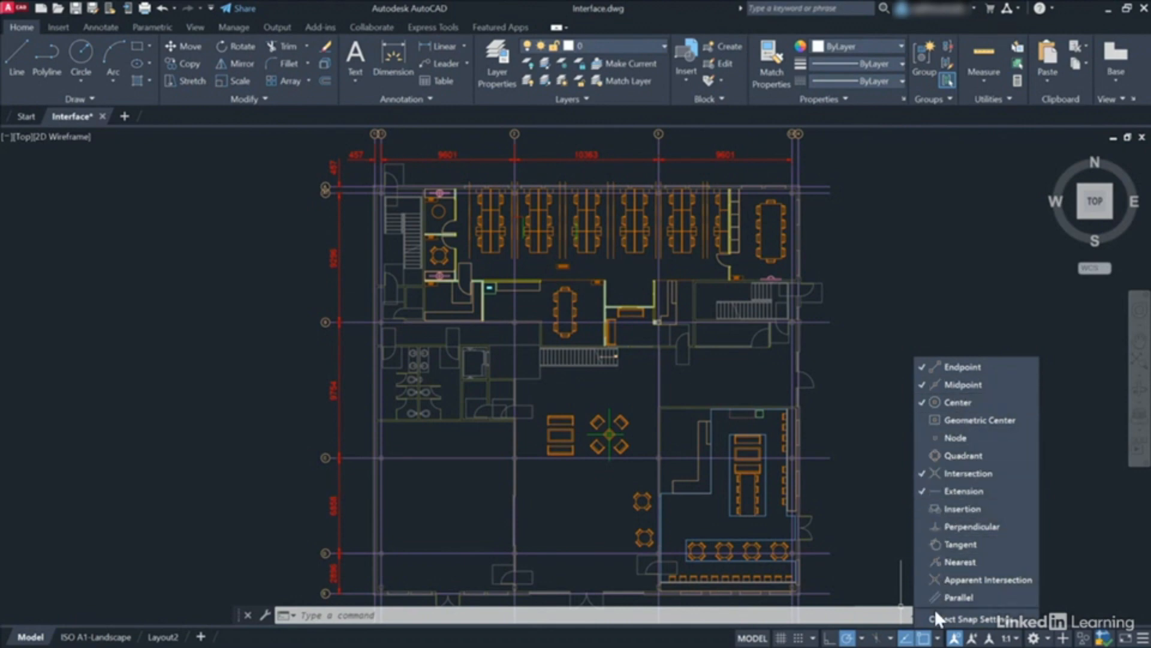
left_click(938, 639)
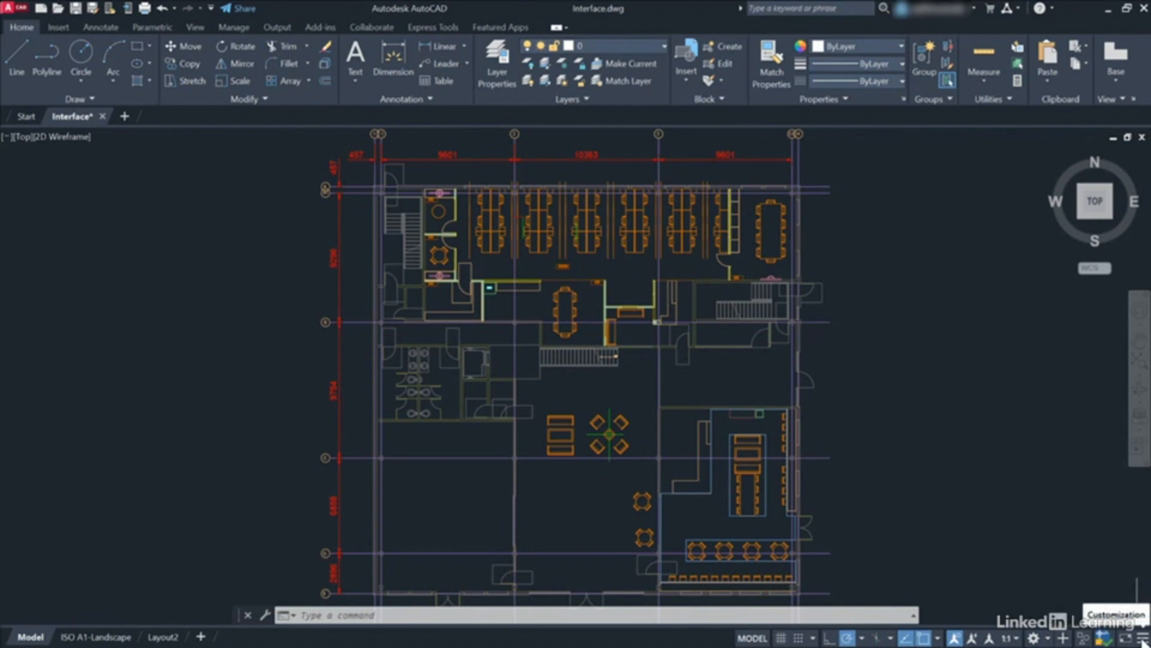
- Customize the status bar to include Coordinates, Dynamic Input and LineWeight
left_click(1142, 640)
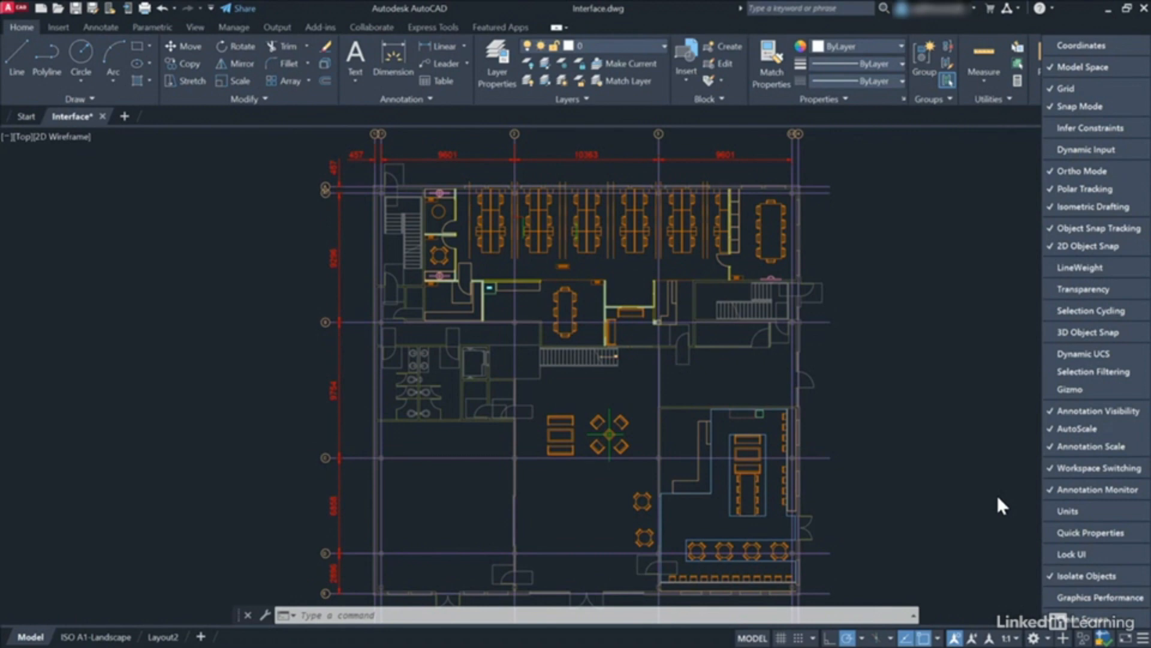
left_click(1083, 47)
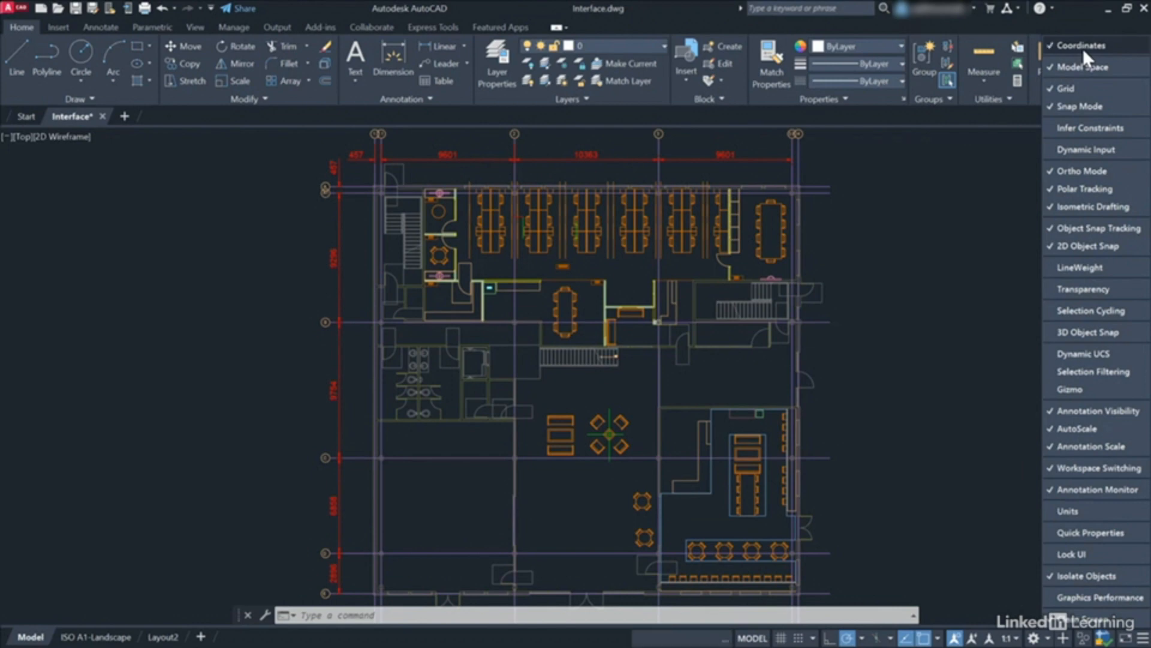
left_click(1084, 149)
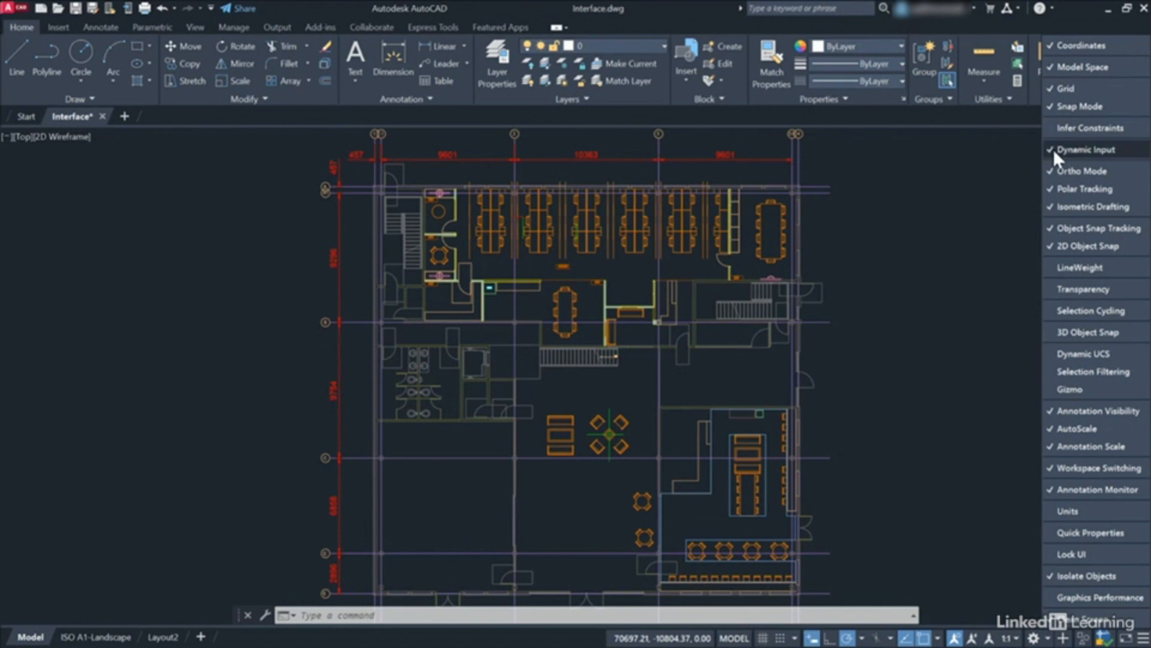
left_click(1082, 271)
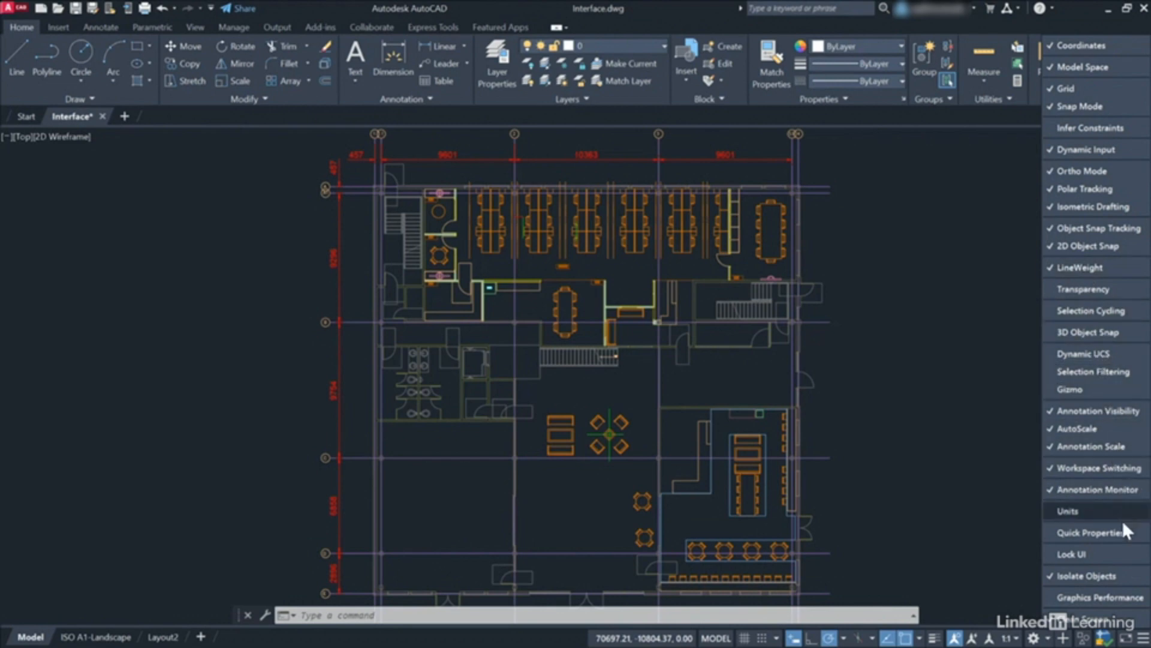
left_click(1143, 640)
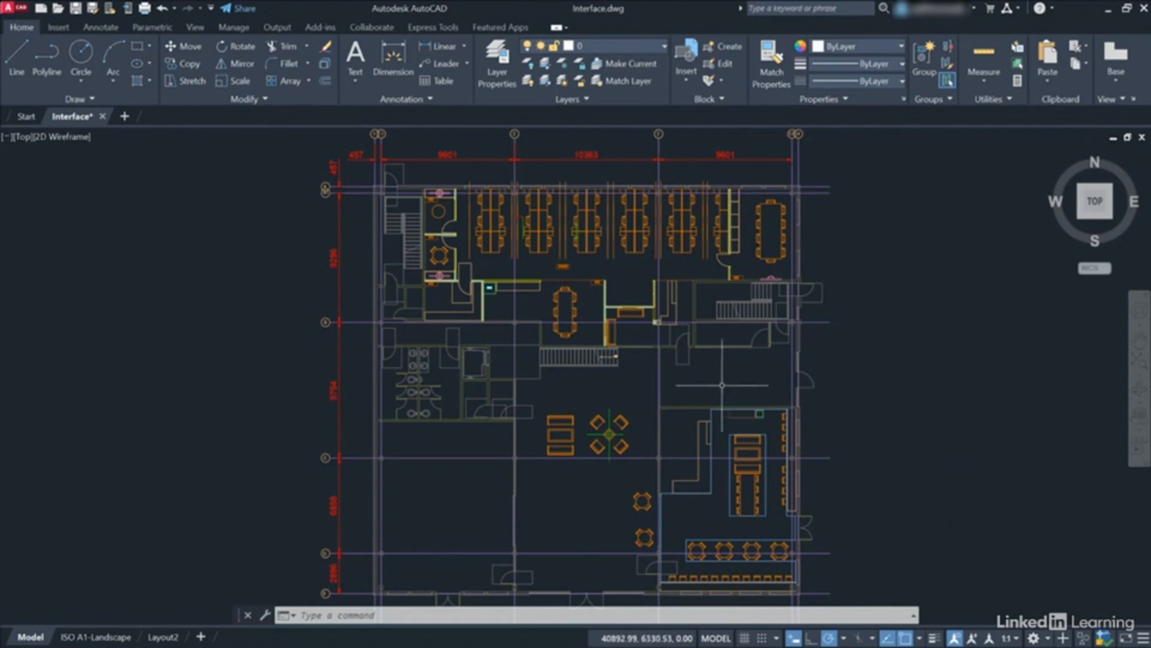
- Check the coordinate display options and the Dynamic Input page of Drafting Settings, leaving both without changes
left_click(658, 641)
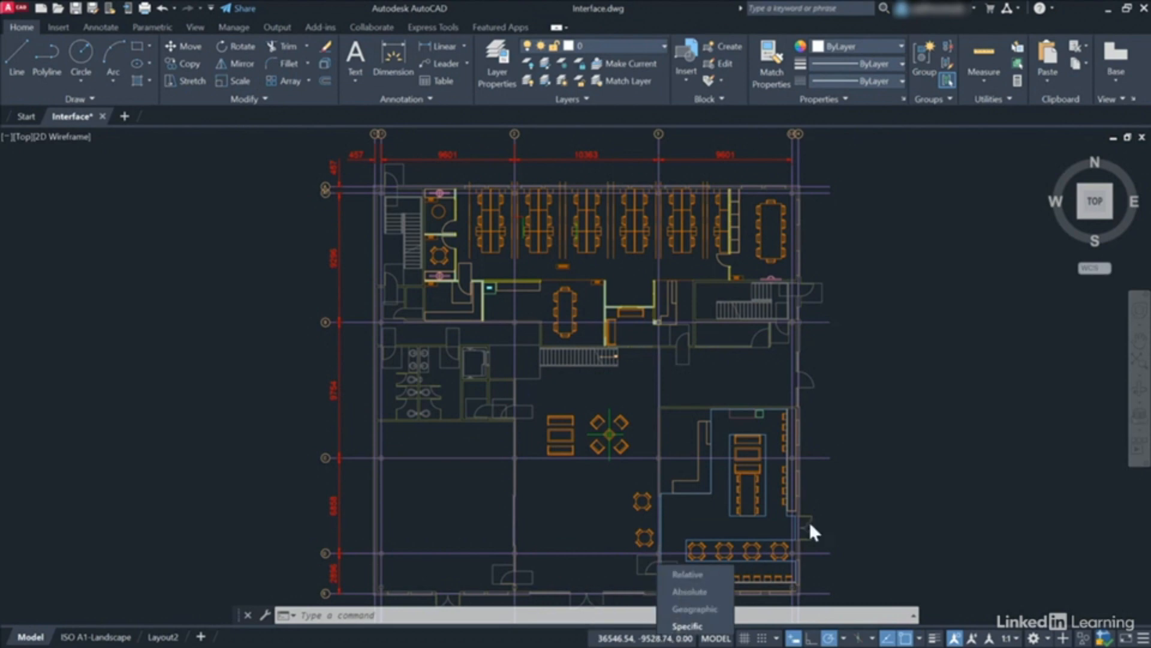
left_click(846, 505)
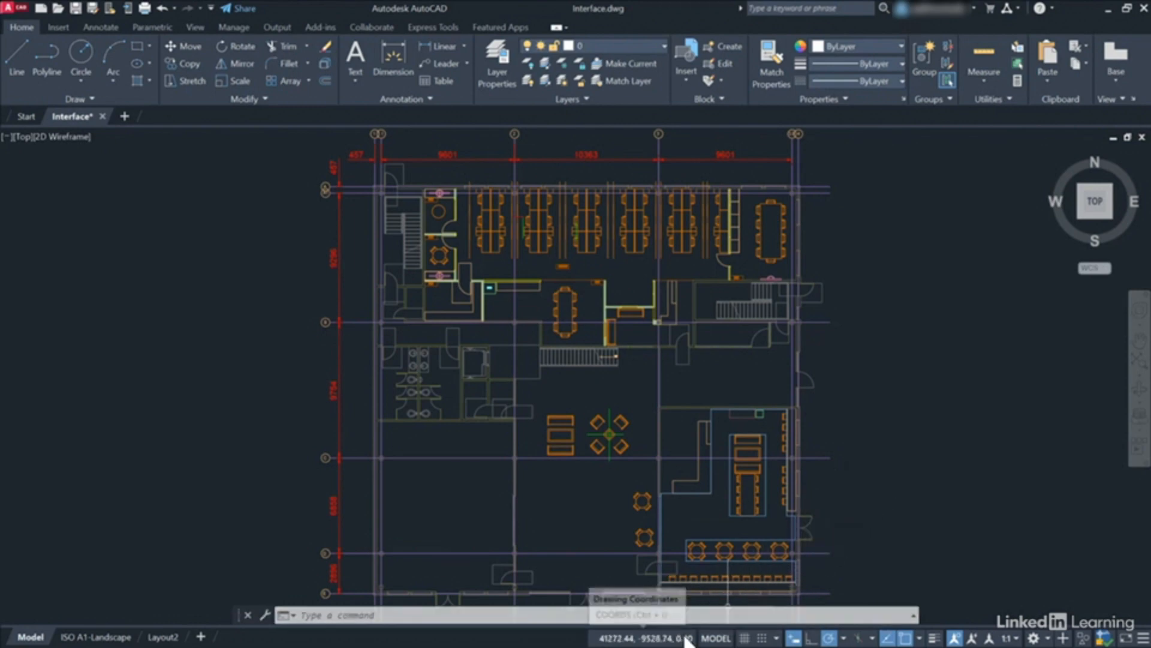
right_click(793, 639)
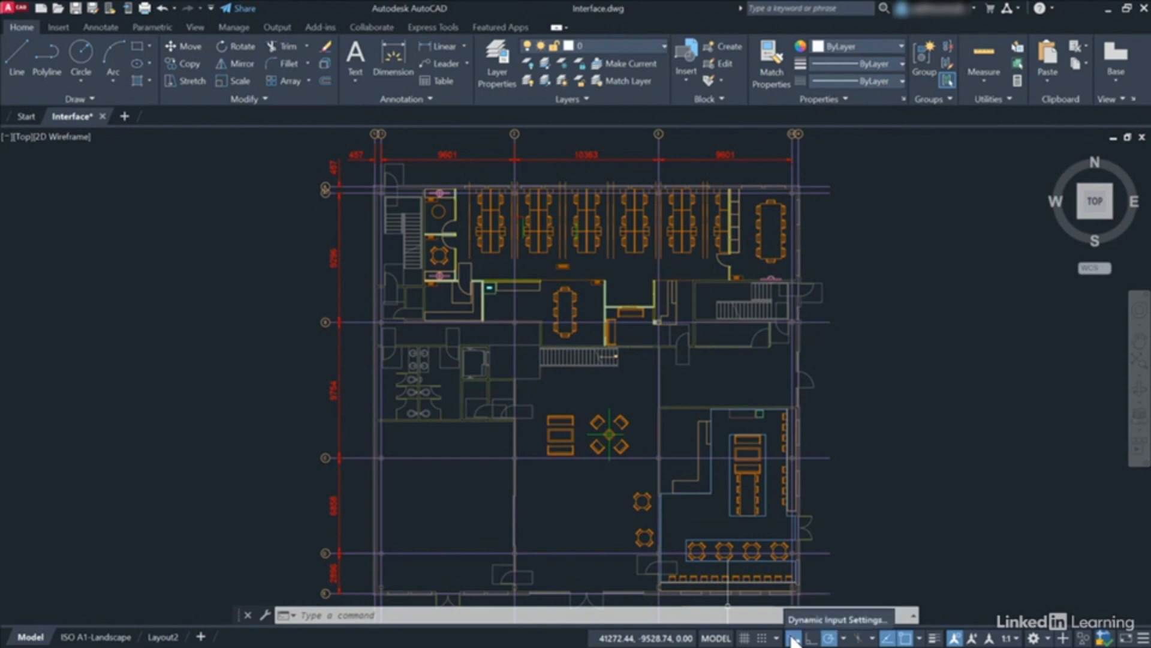
left_click(800, 623)
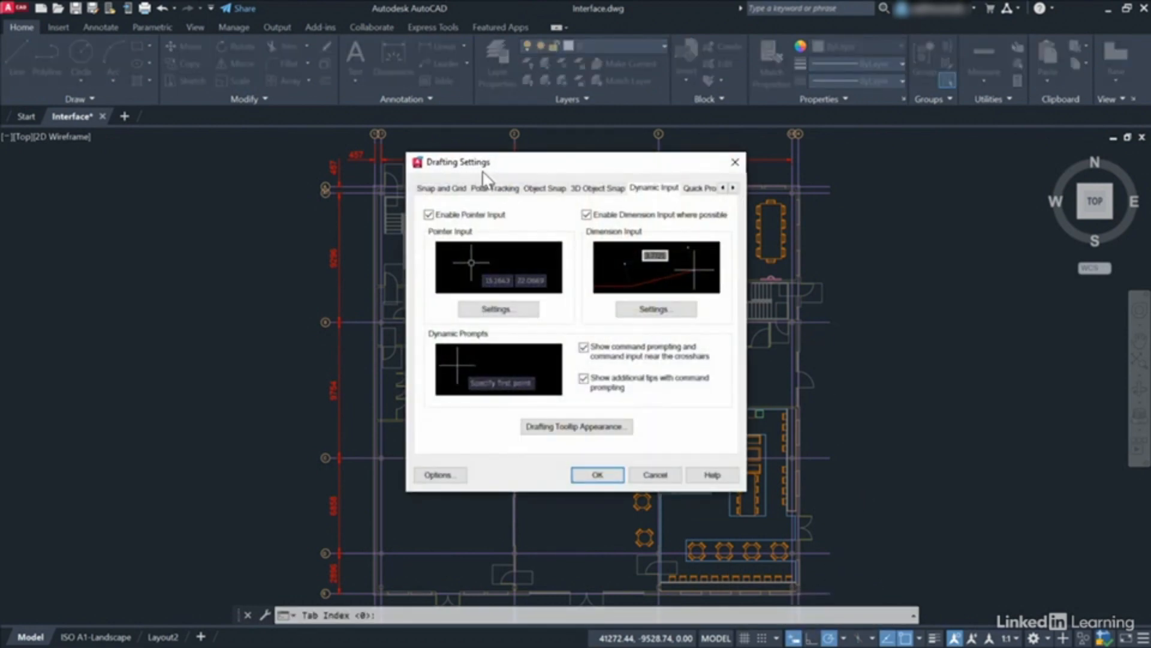
left_click(649, 478)
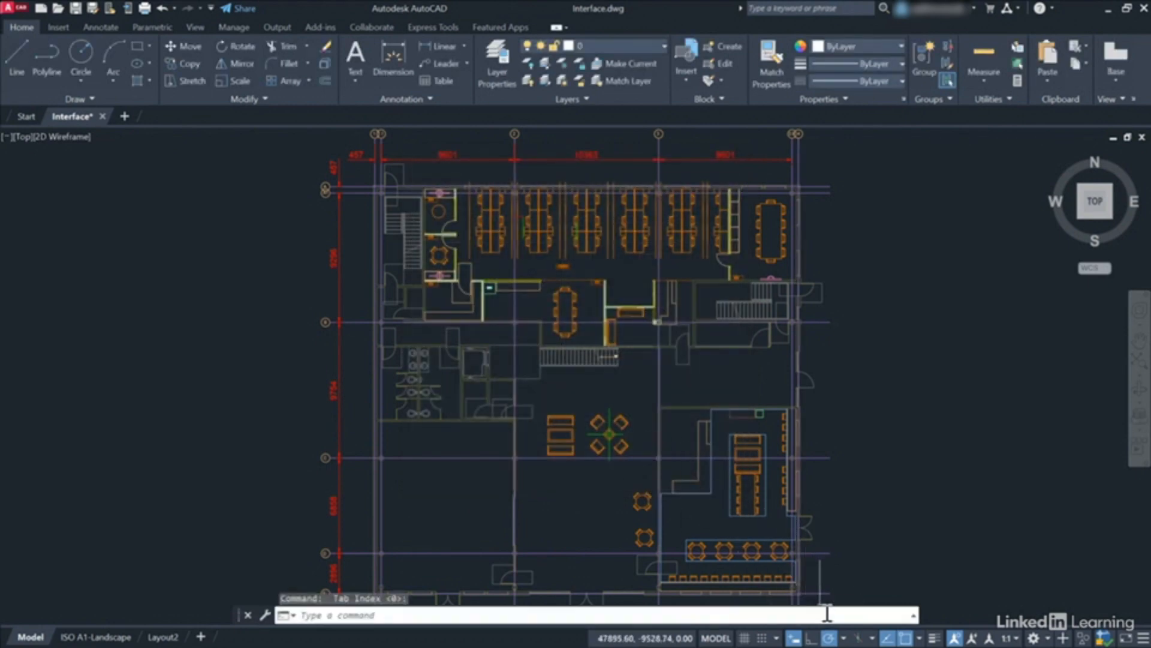
- Turn on the lineweight display in the drawing and turn it off again
left_click(934, 639)
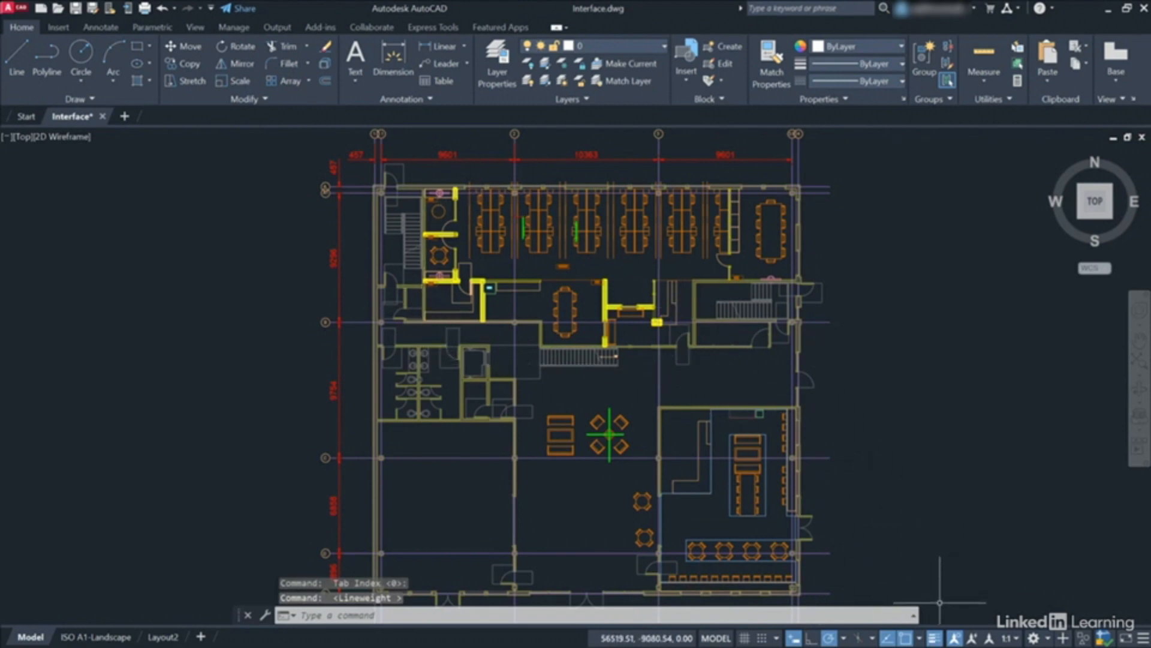
left_click(935, 637)
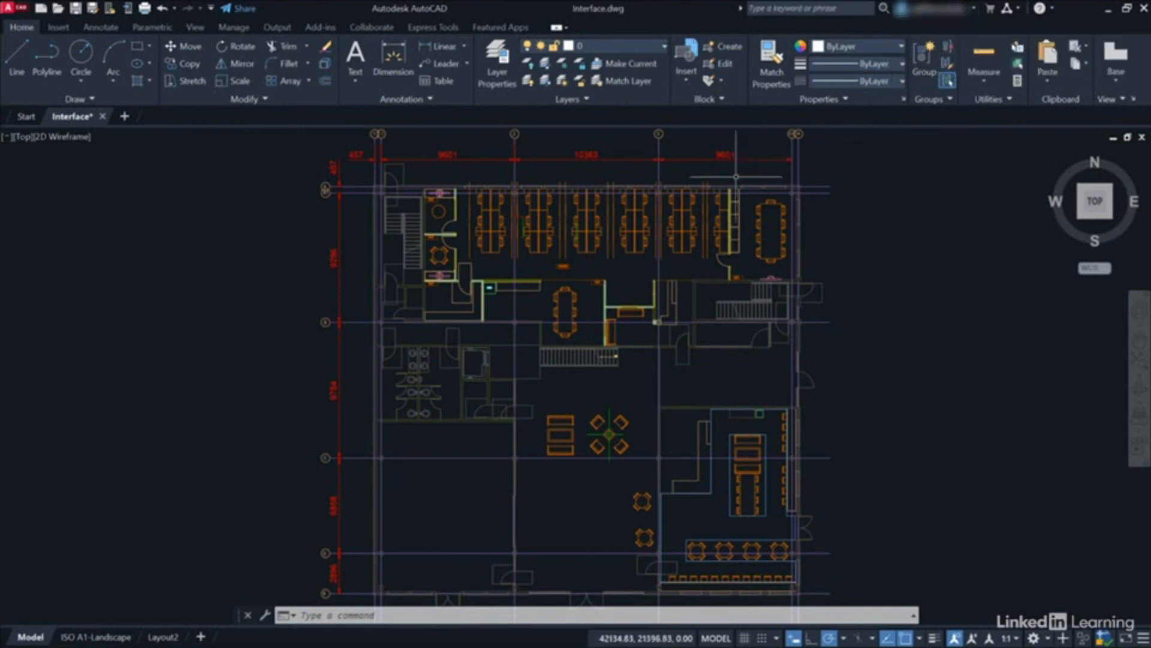
- Zoom in on the central area of the floor plan and restore the view to the drawing extents
scroll(561, 508, "up", 2)
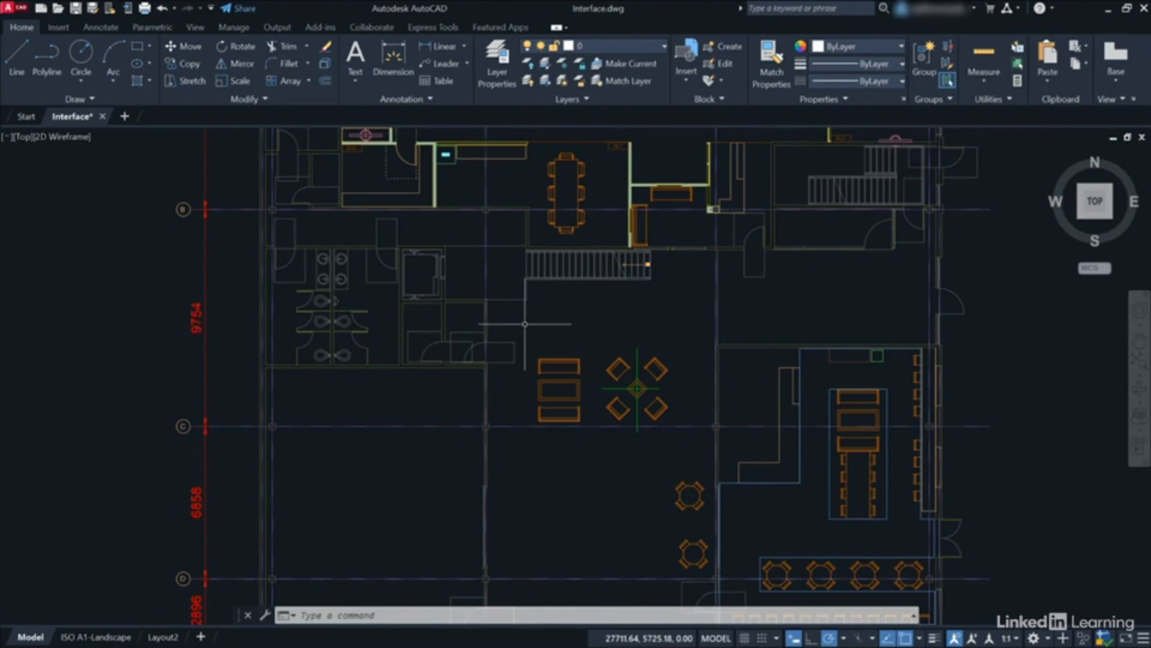
middle_click(595, 323)
middle_click(595, 323)
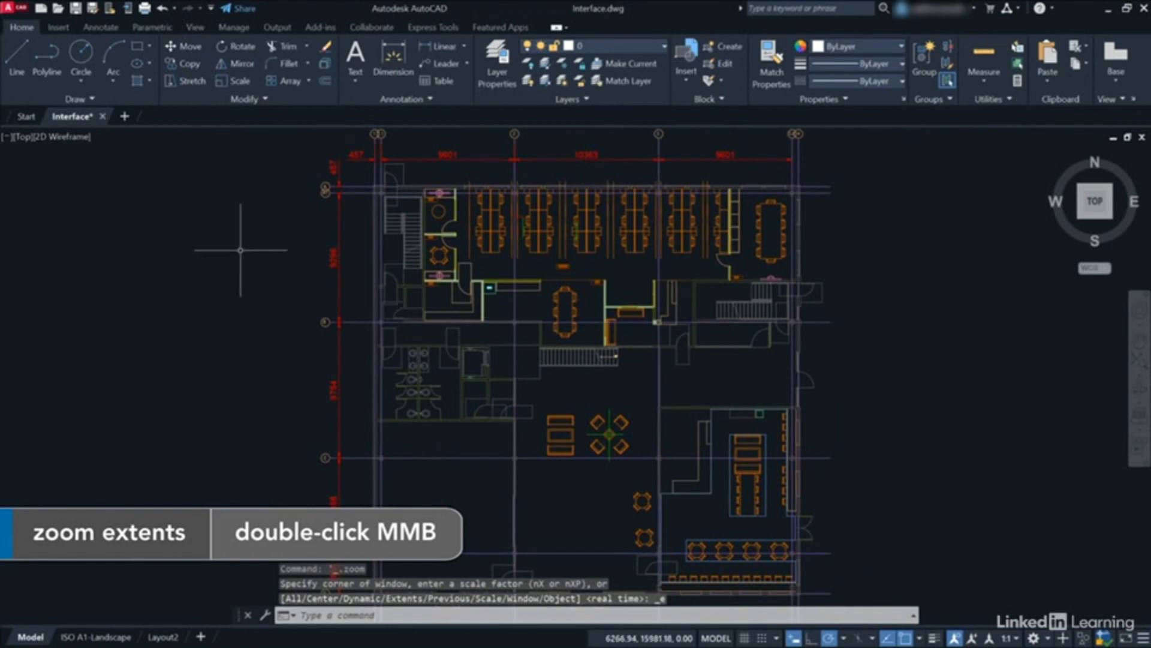
- Save the drawing to AutoCAD Web & Mobile as Interface_WEB and choose its Model view from the layout previews
left_click(128, 9)
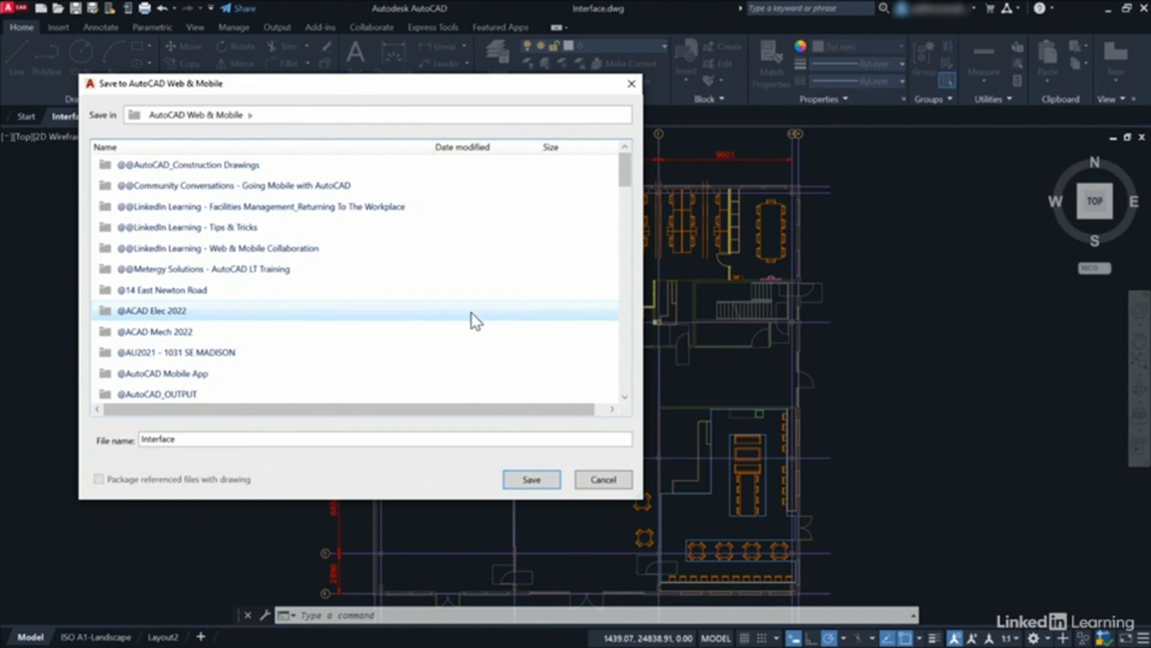
left_click(198, 440)
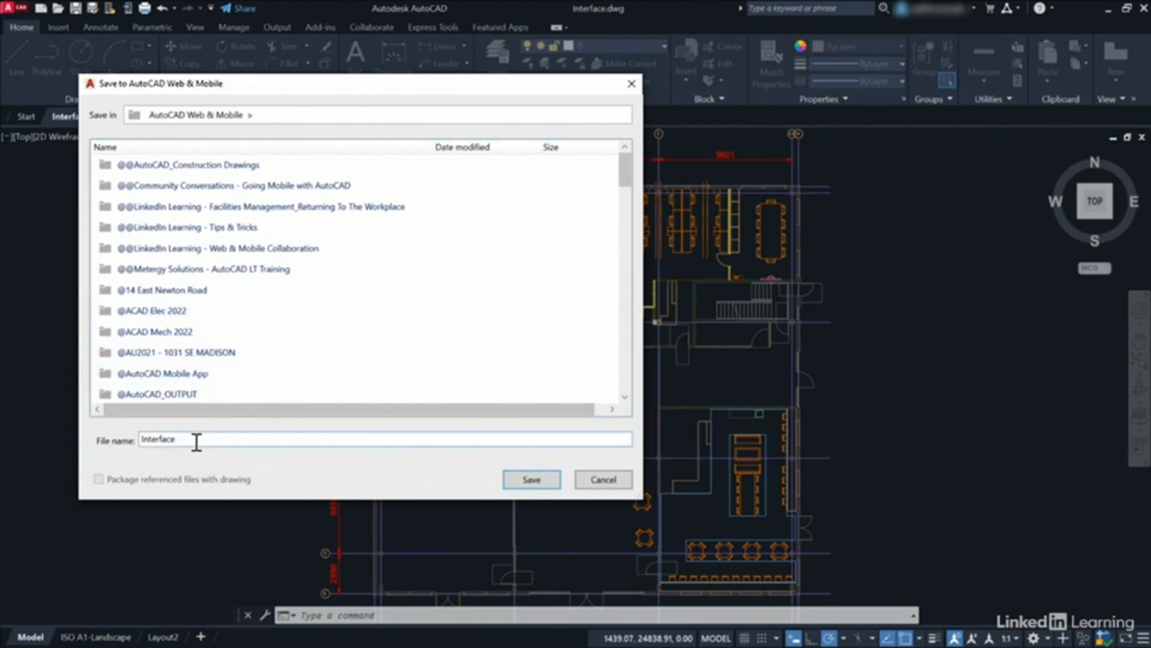
type("_WEB")
left_click(521, 480)
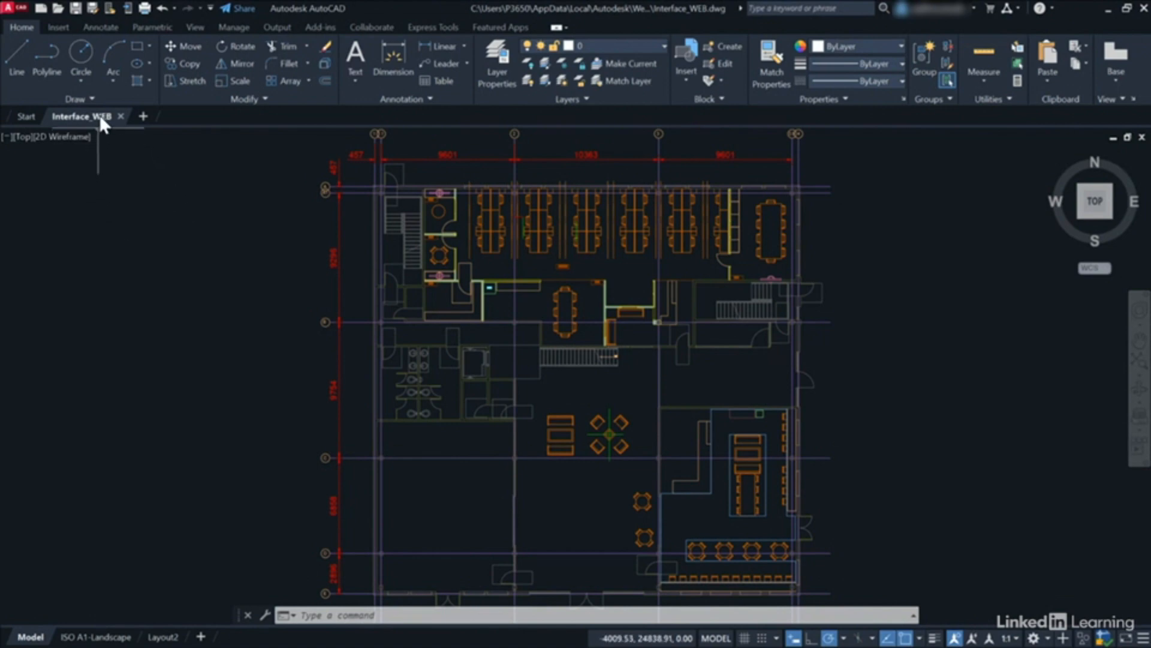
mouse_move(113, 116)
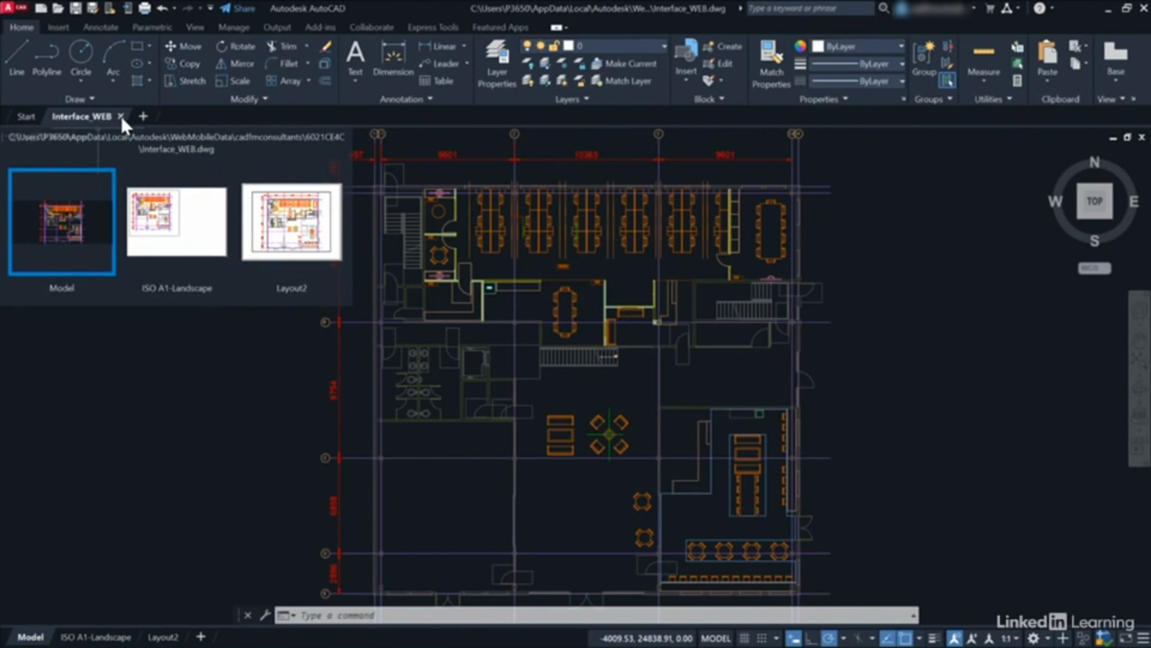
left_click(114, 203)
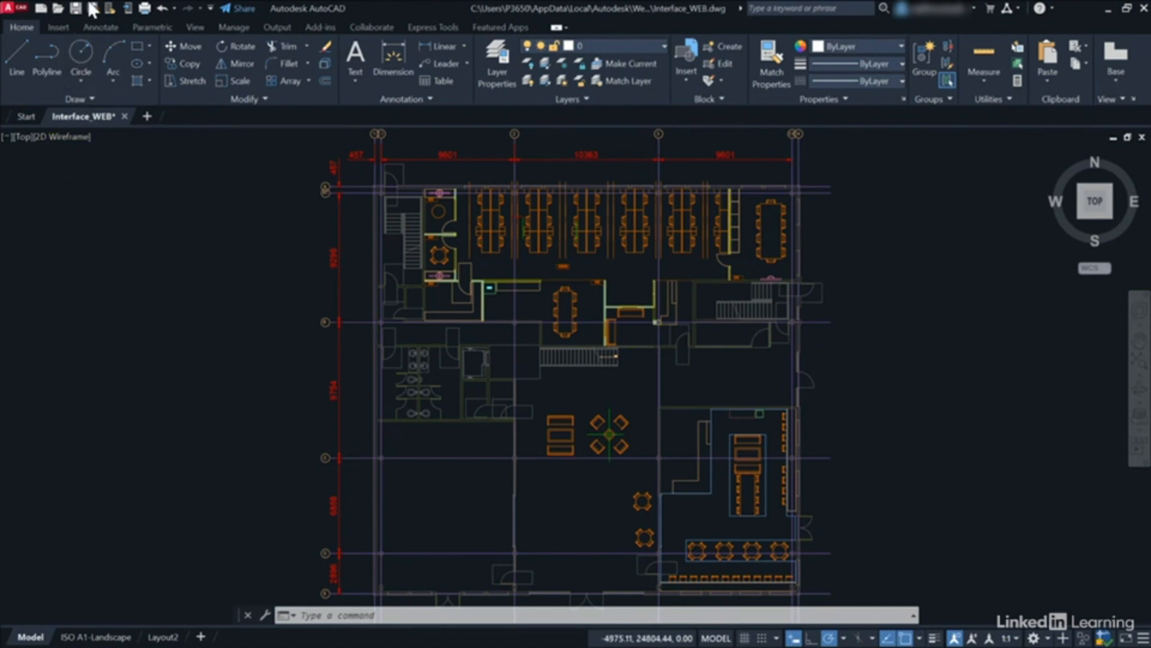
- Open the drawing Interface_WEB.dwg from AutoCAD Web & Mobile
left_click(109, 8)
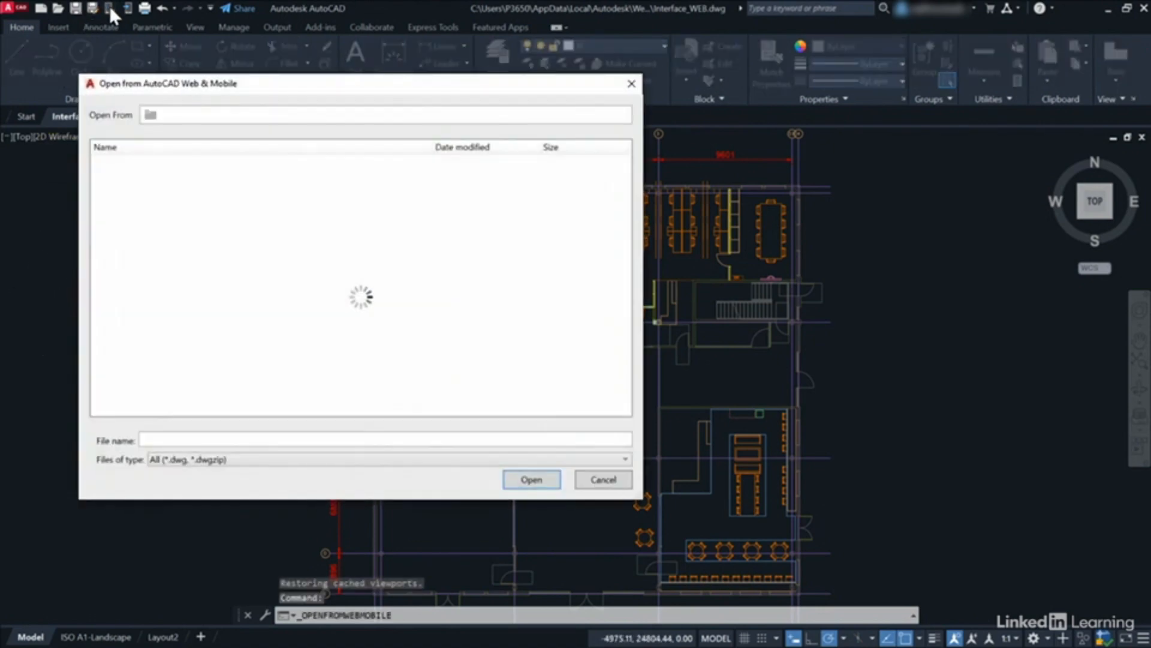
scroll(342, 249, "down", 4)
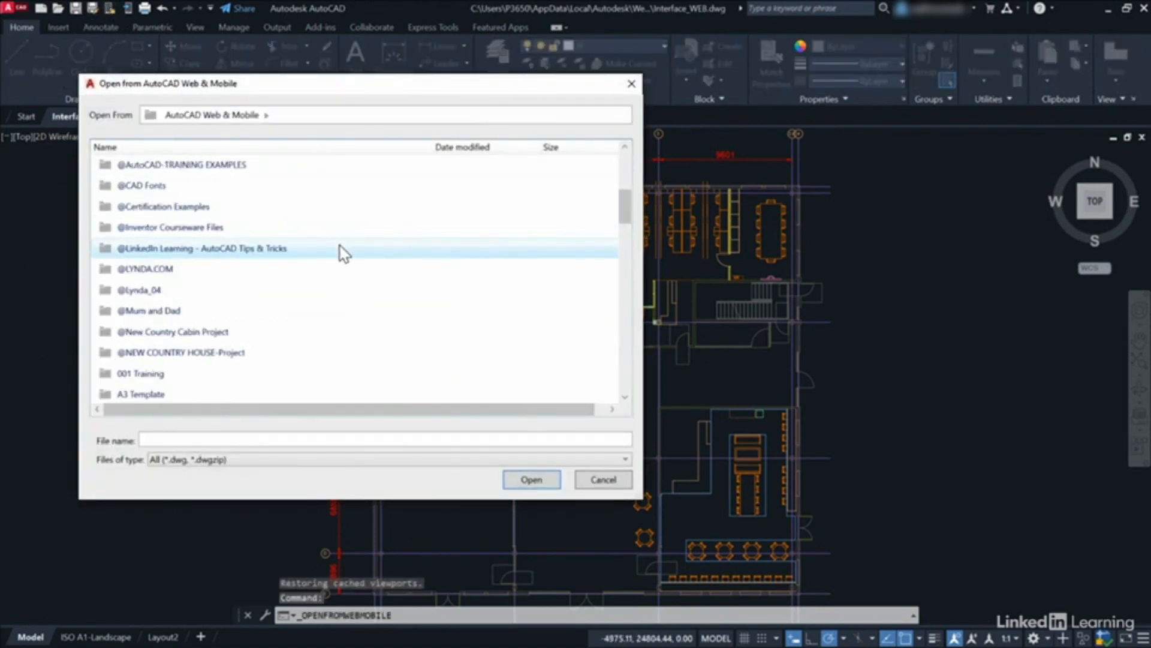
scroll(341, 251, "down", 12)
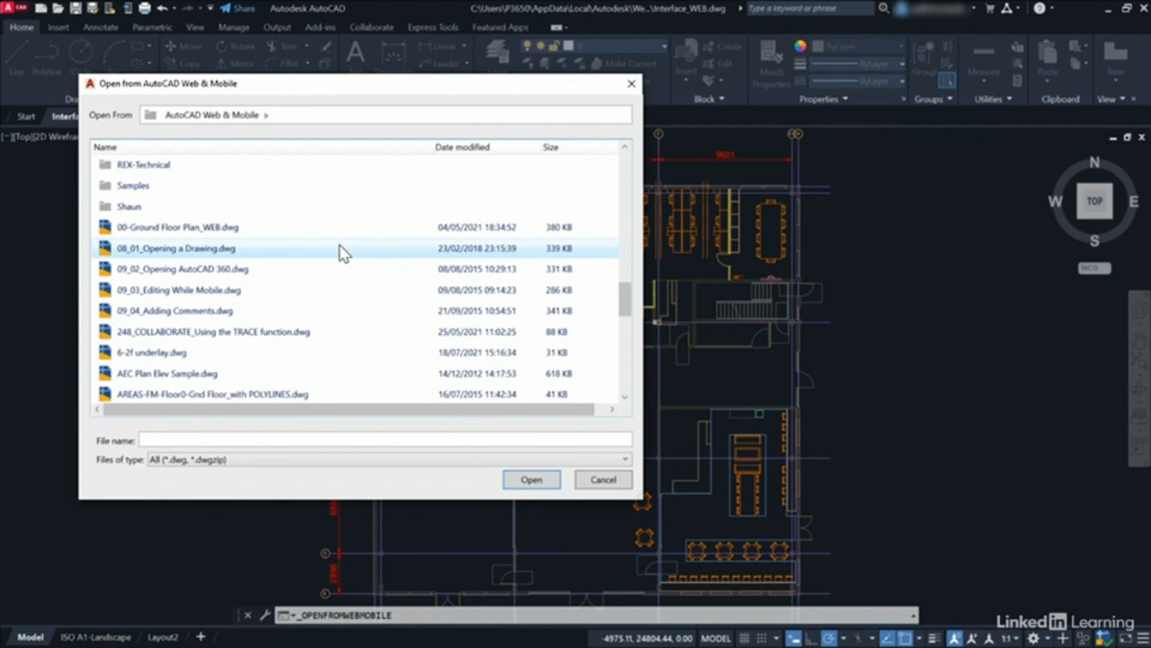
scroll(342, 252, "down", 5)
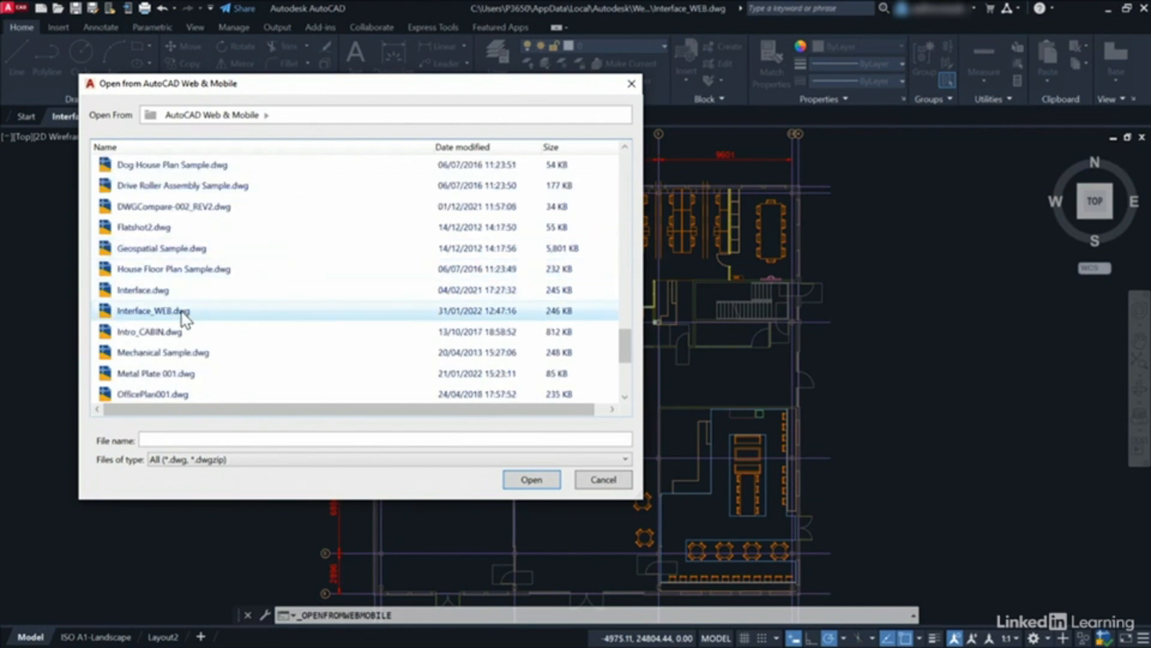
left_click(186, 311)
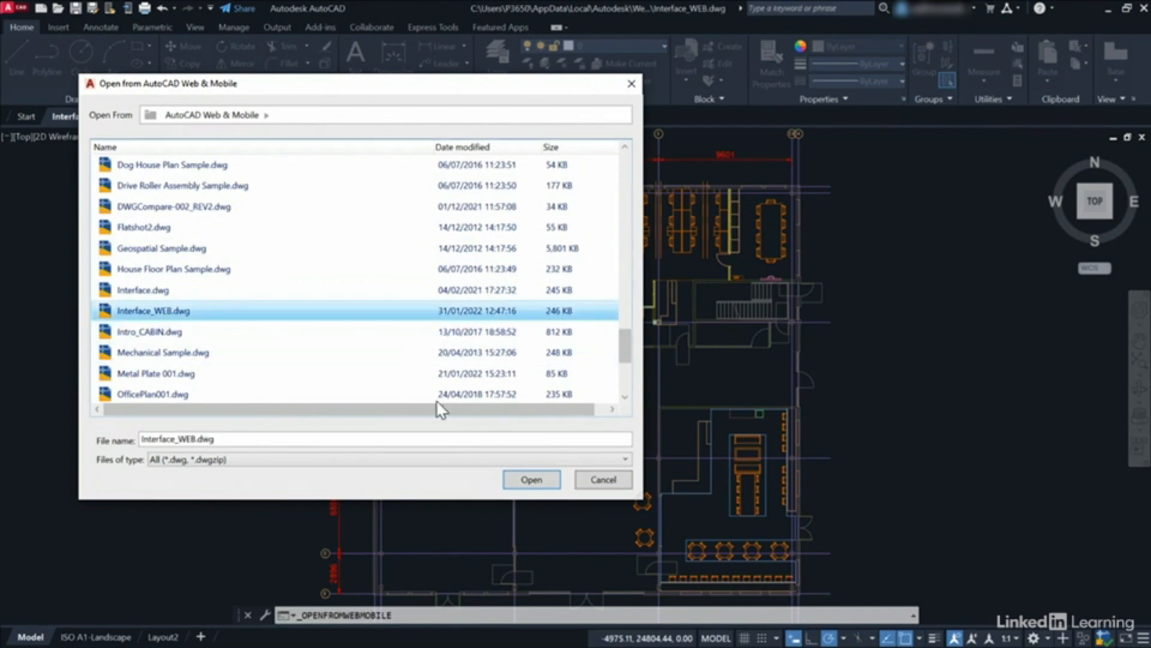
left_click(521, 482)
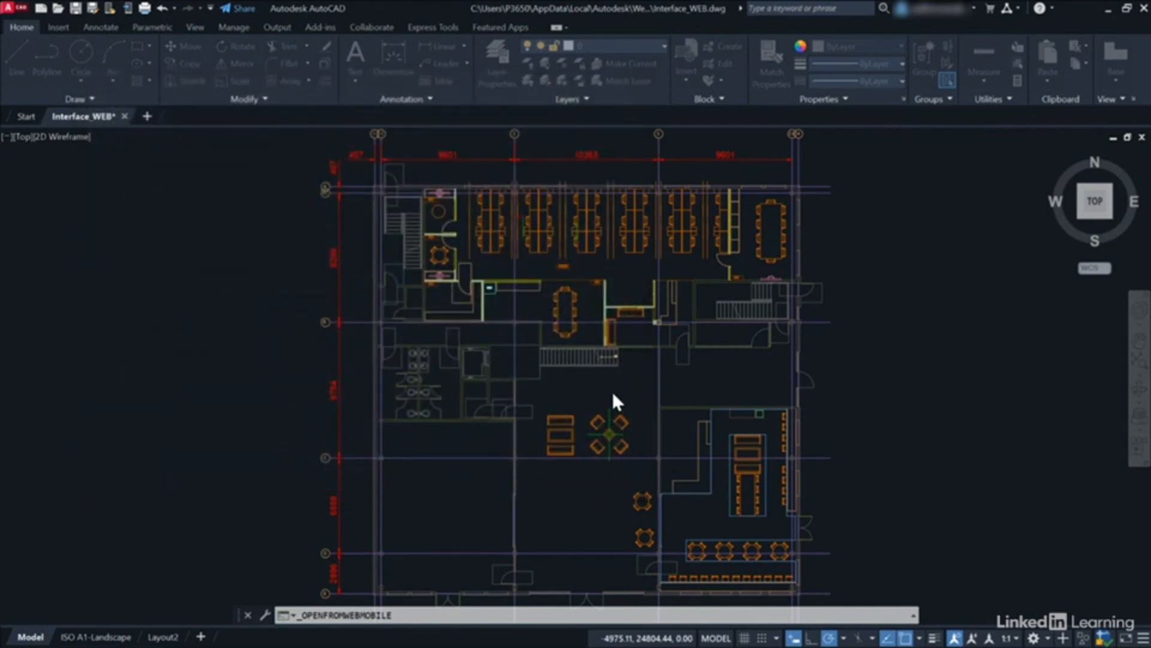
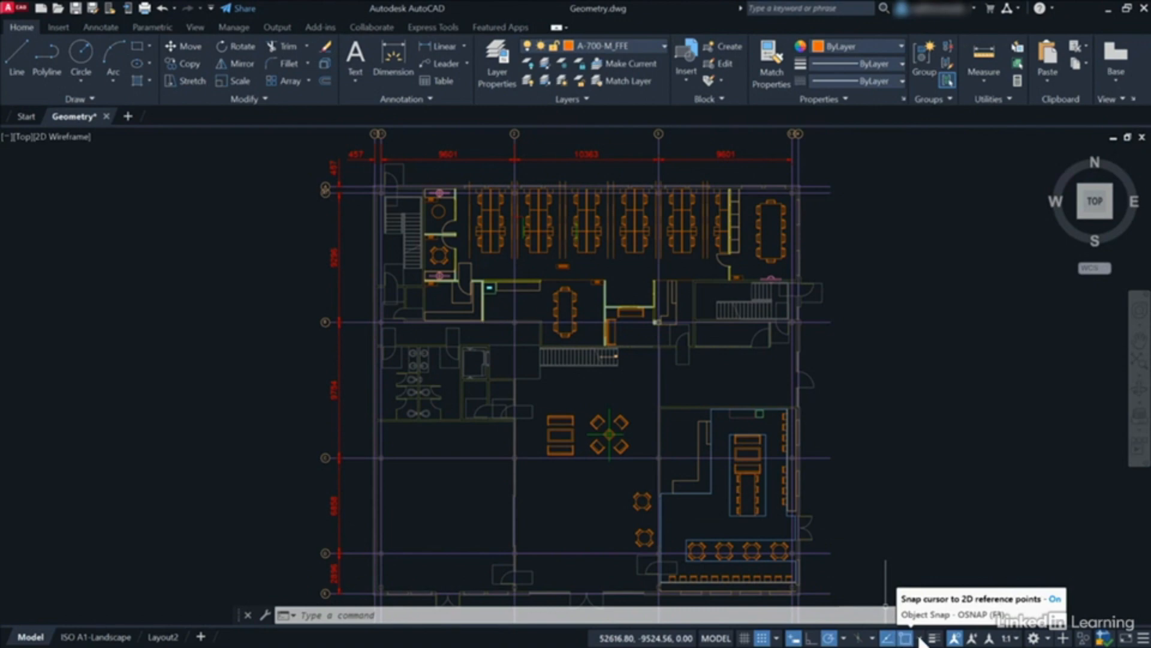
- Review the available object snap modes, and switch Object Snap and Object Snap Tracking off and back on
left_click(920, 637)
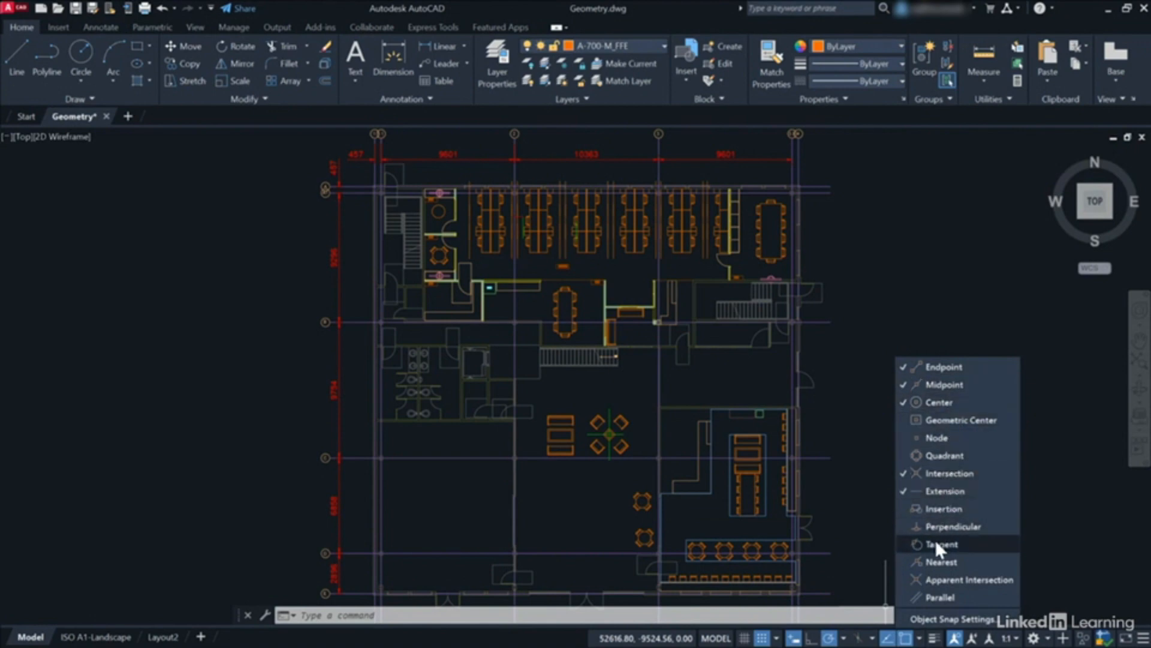
left_click(921, 639)
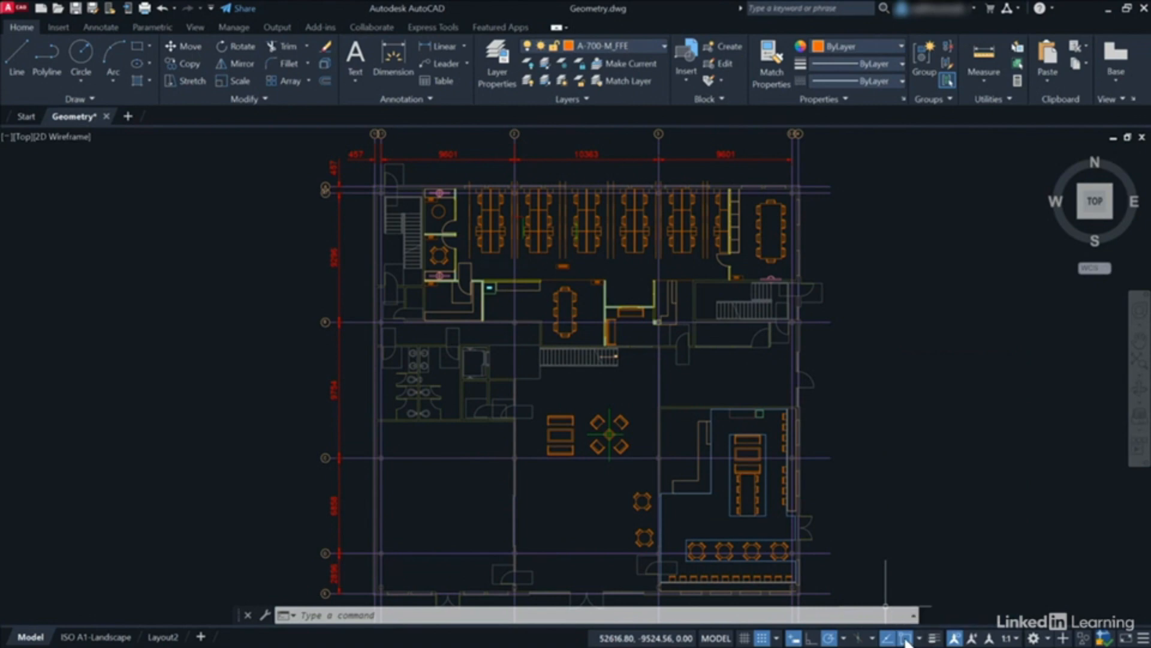
left_click(906, 640)
left_click(906, 639)
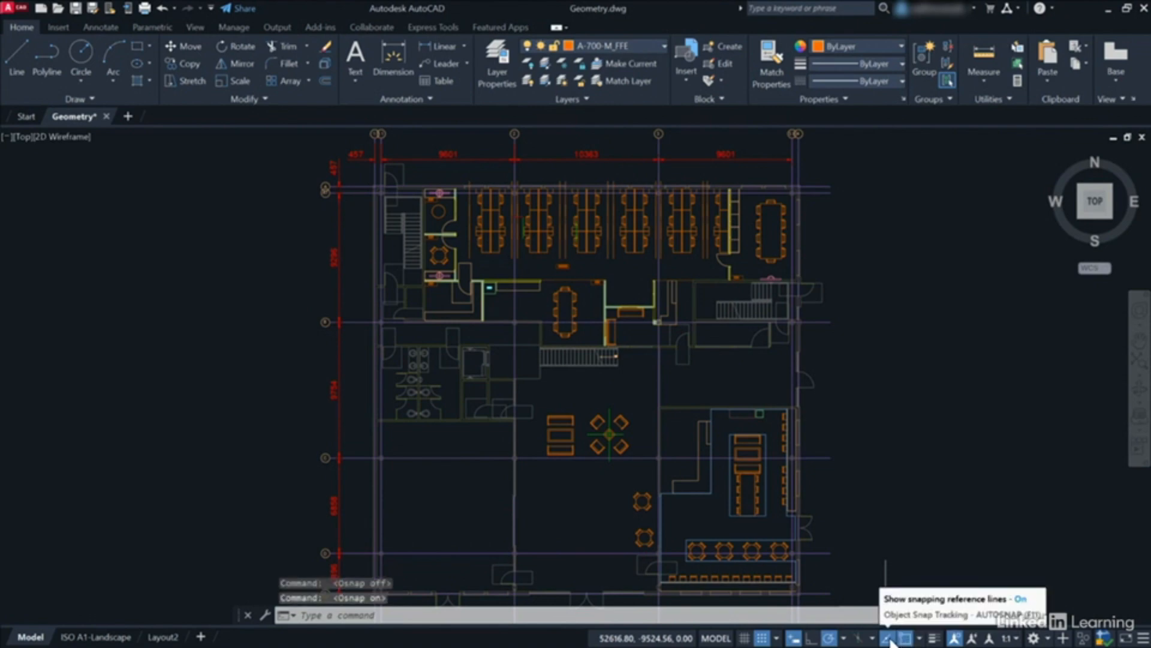
left_click(888, 638)
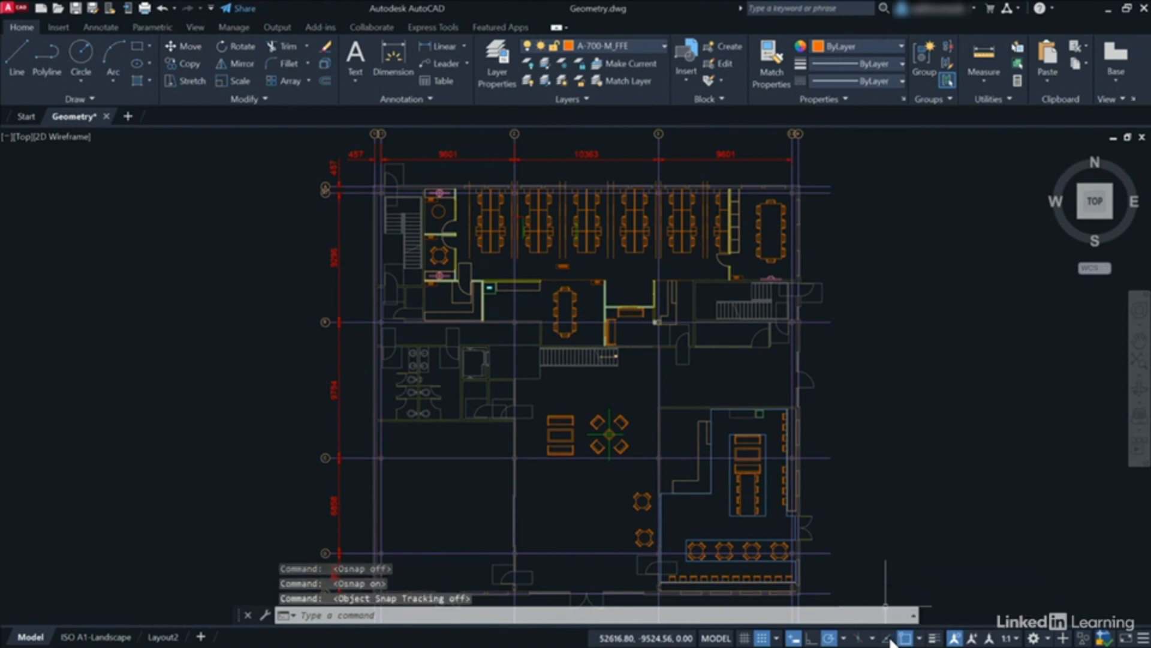
left_click(888, 638)
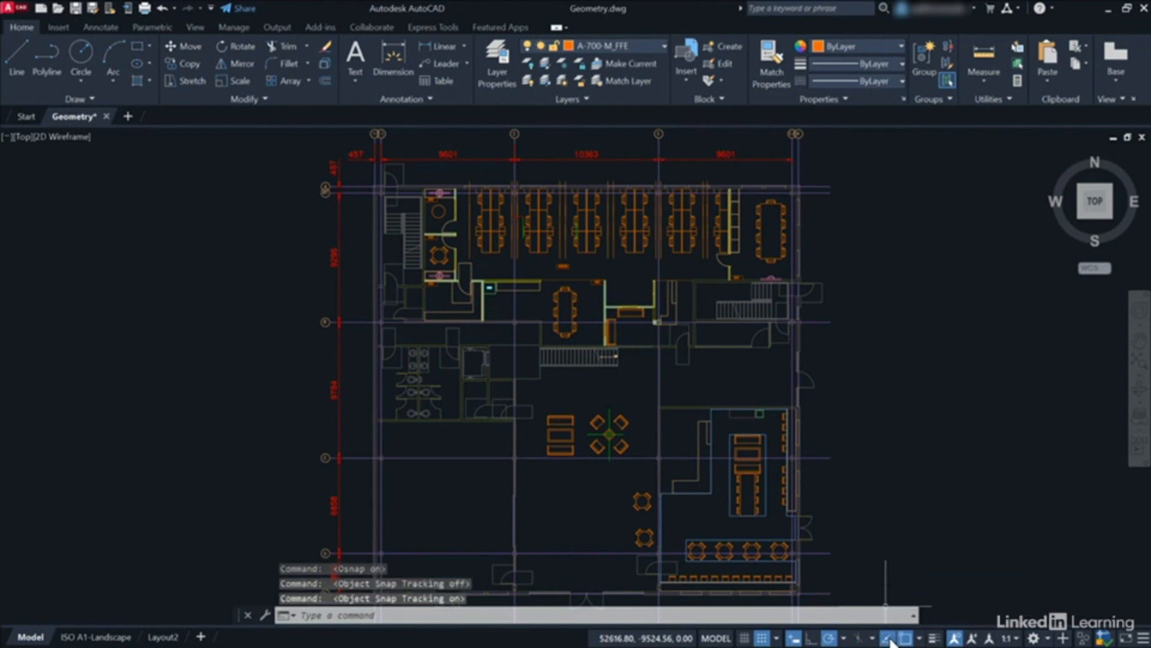
- Switch polar tracking off and back on, and select 45 degrees as its angle increment
left_click(830, 638)
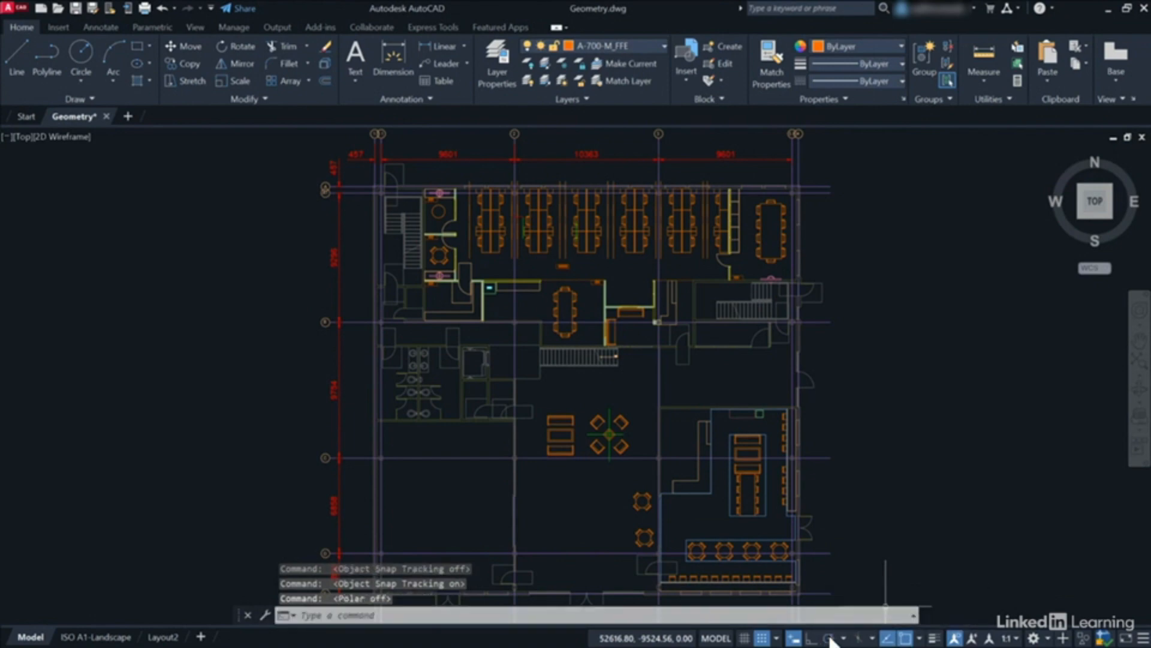
left_click(830, 638)
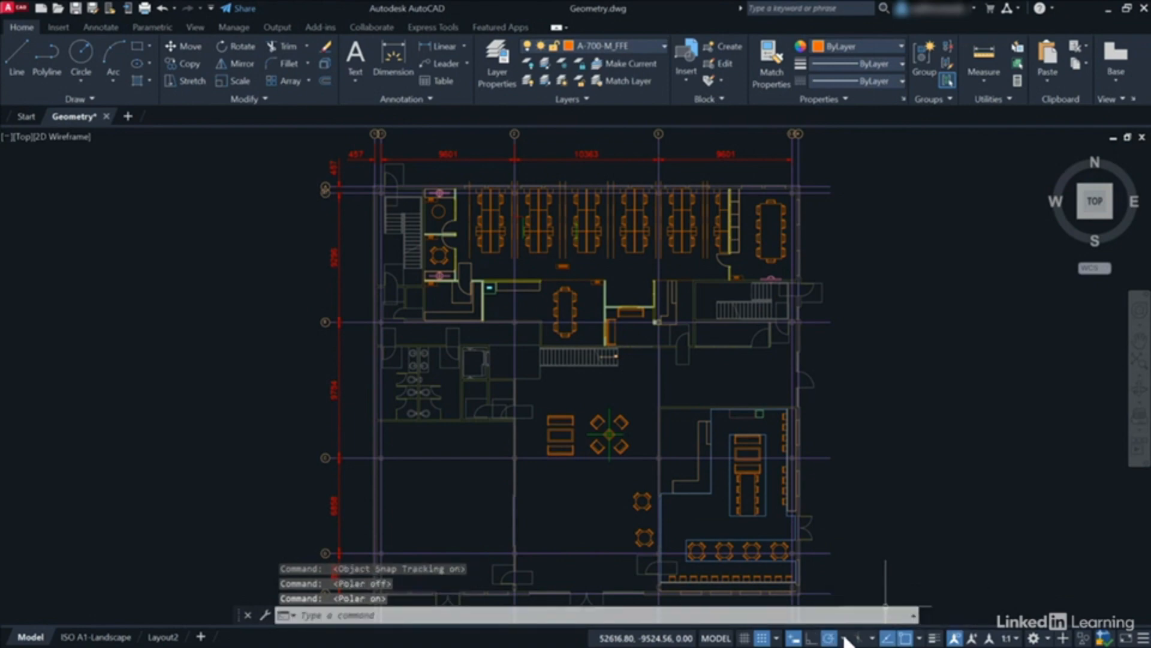
left_click(843, 638)
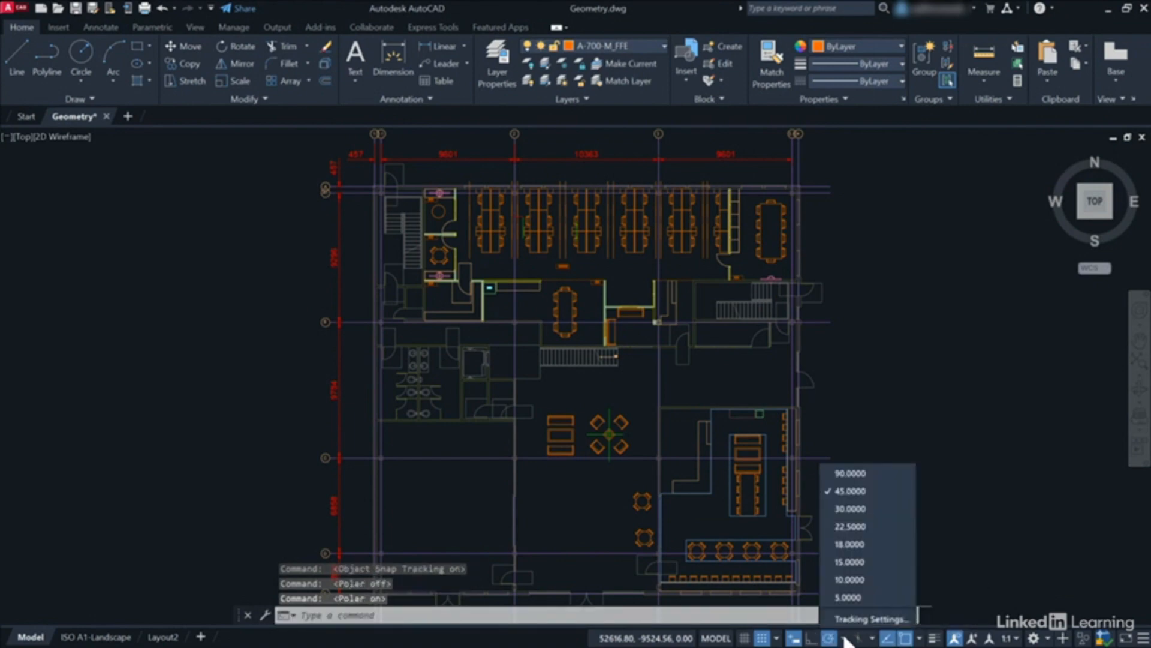
left_click(858, 492)
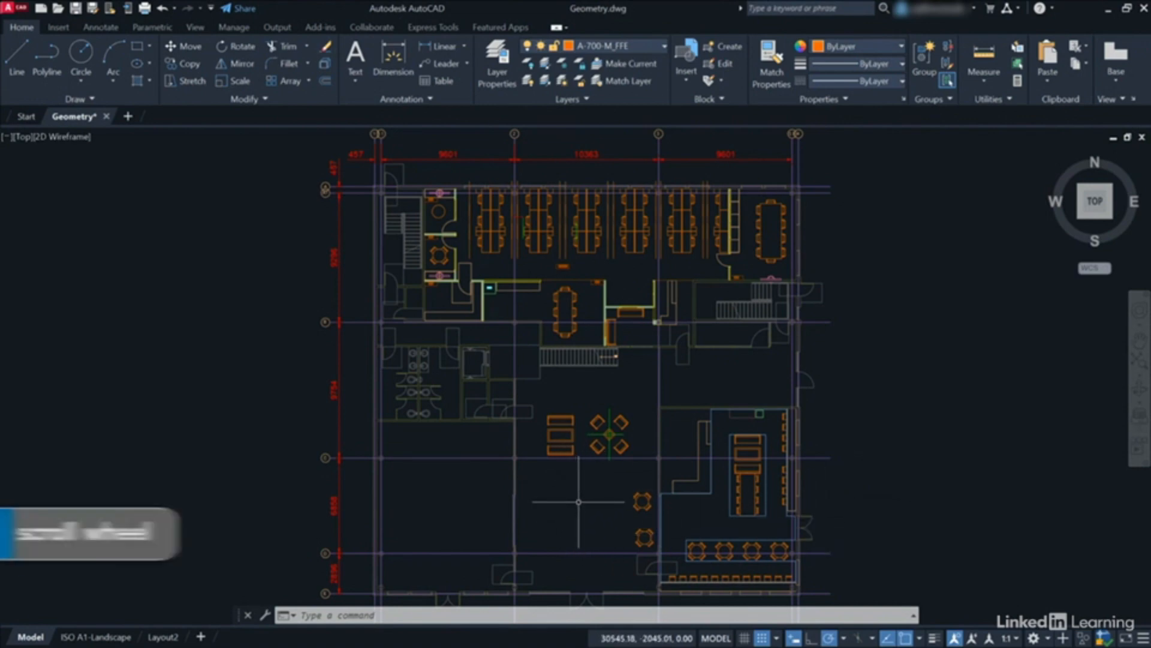
- Draw a rectangle 2500 wide and 1500 high in the open floor area below the sofa and armchair groups
scroll(579, 502, "up", 4)
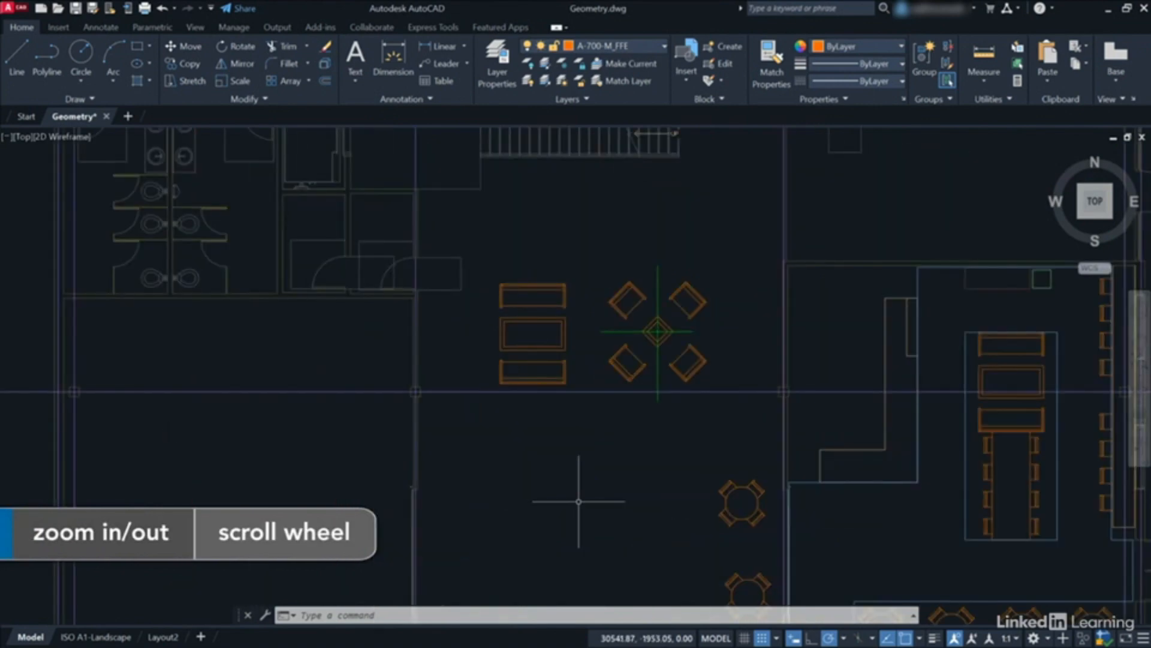
middle_click_drag(578, 501, 588, 393)
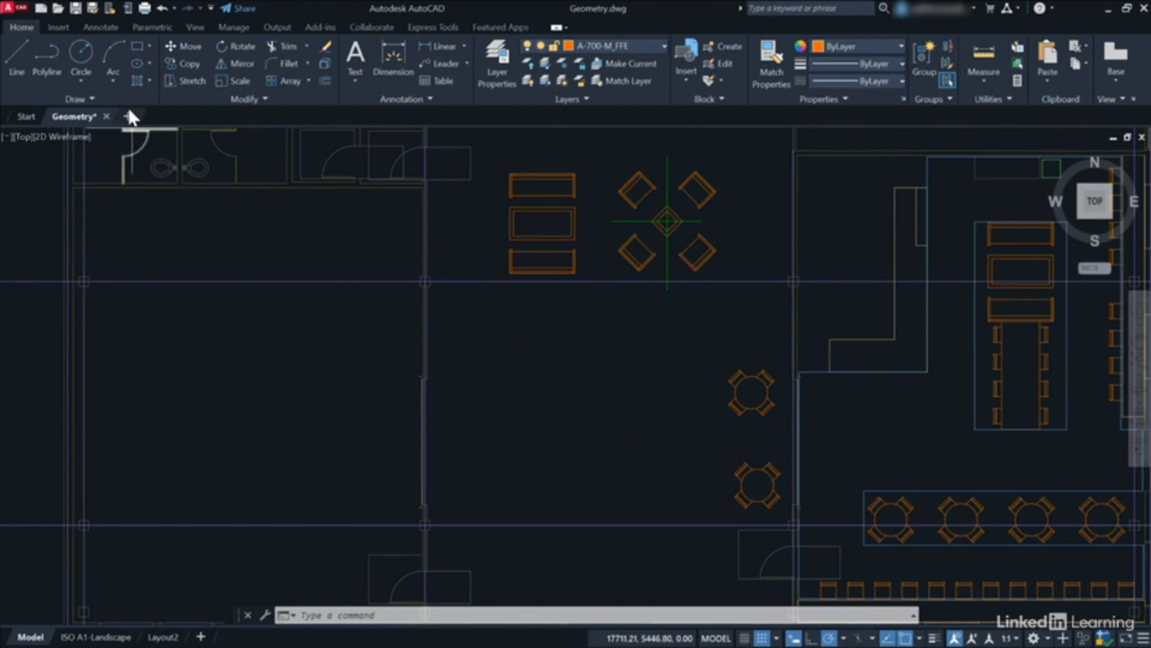
left_click(149, 45)
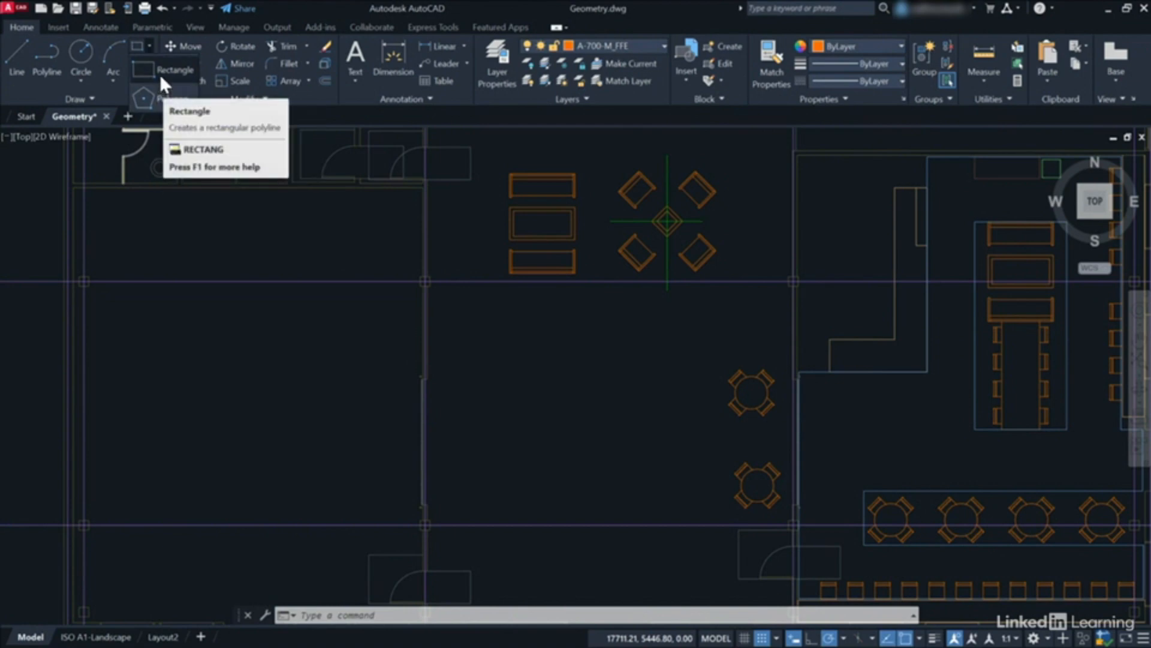
left_click(159, 75)
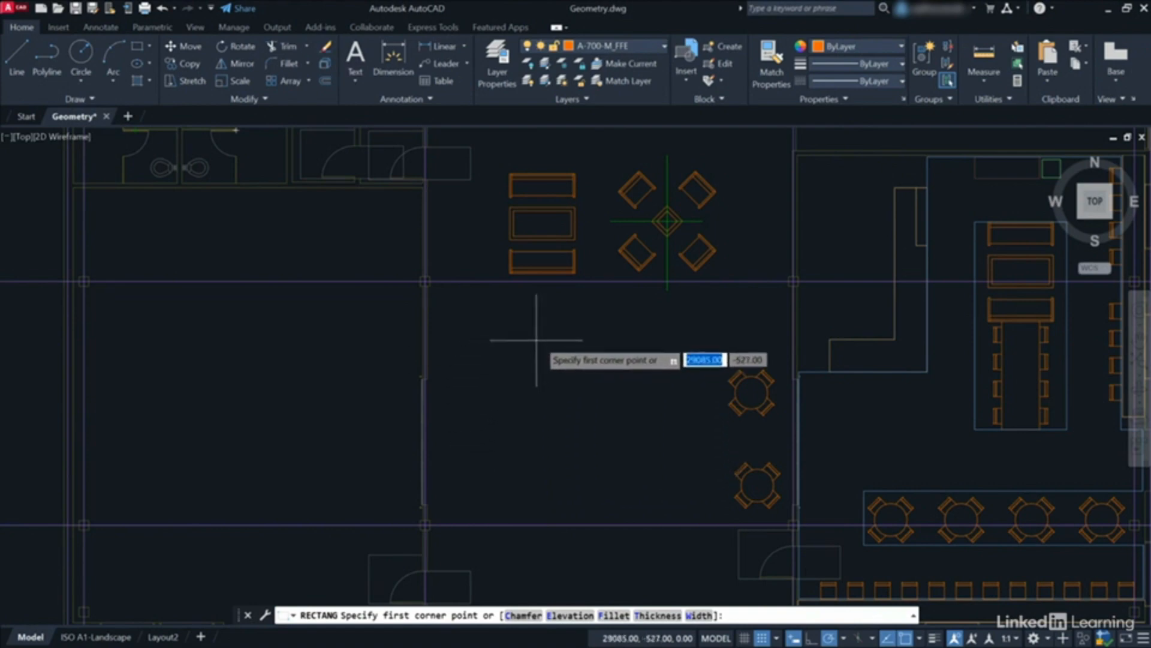
left_click(497, 458)
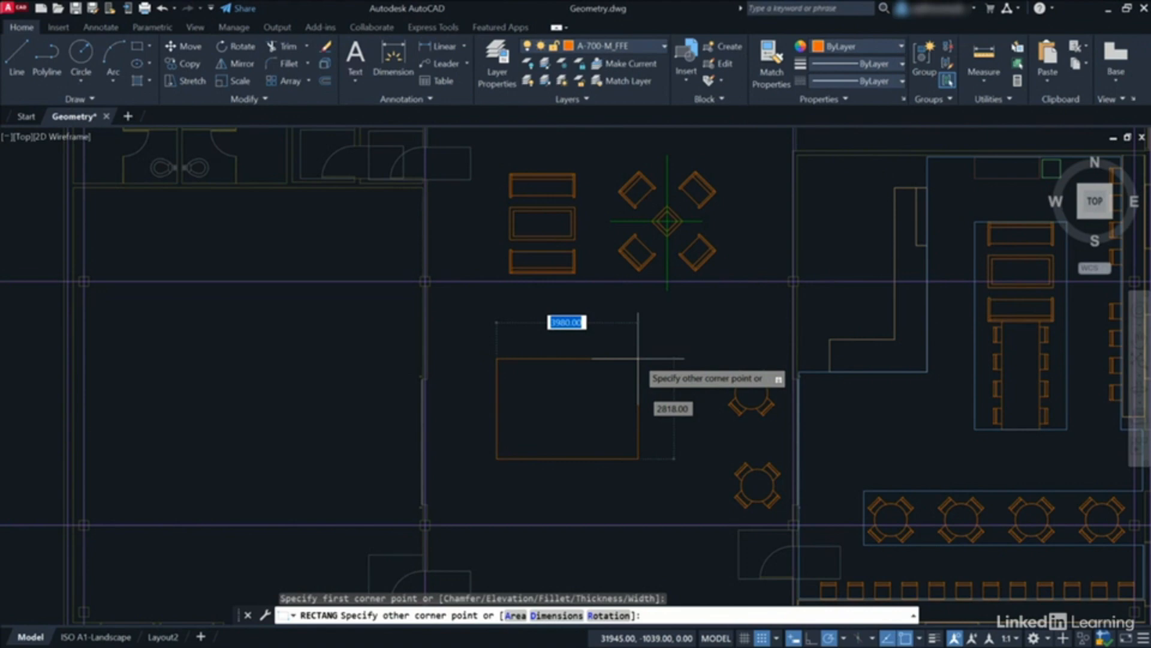
type("2500")
key("Tab")
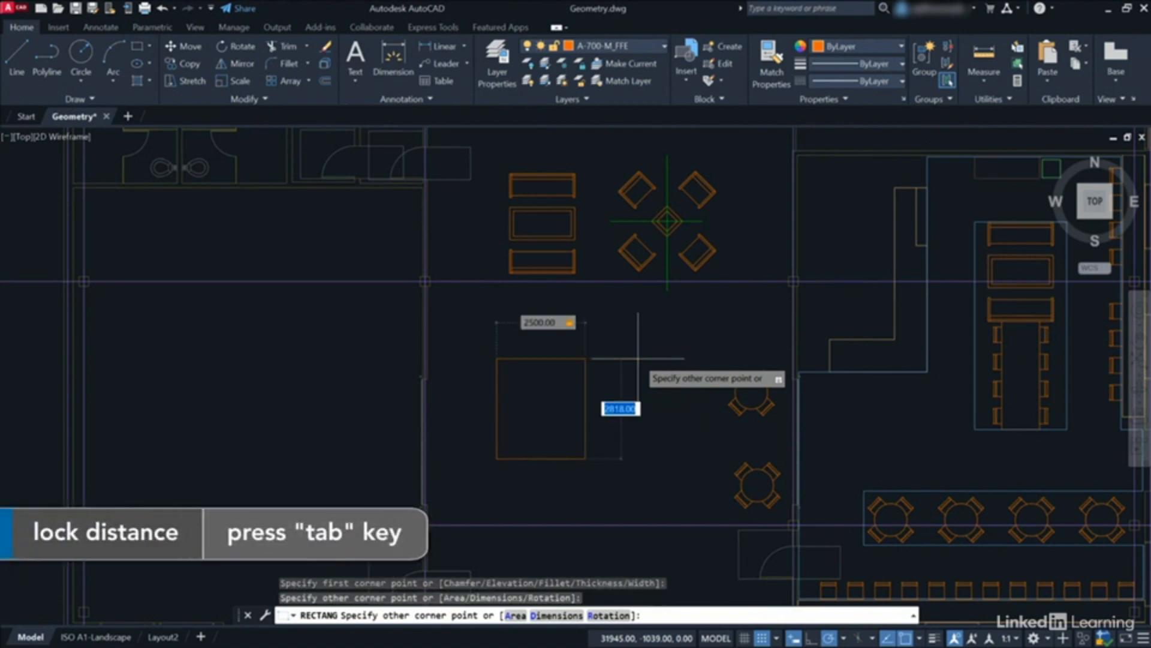
type("1500")
key("Tab")
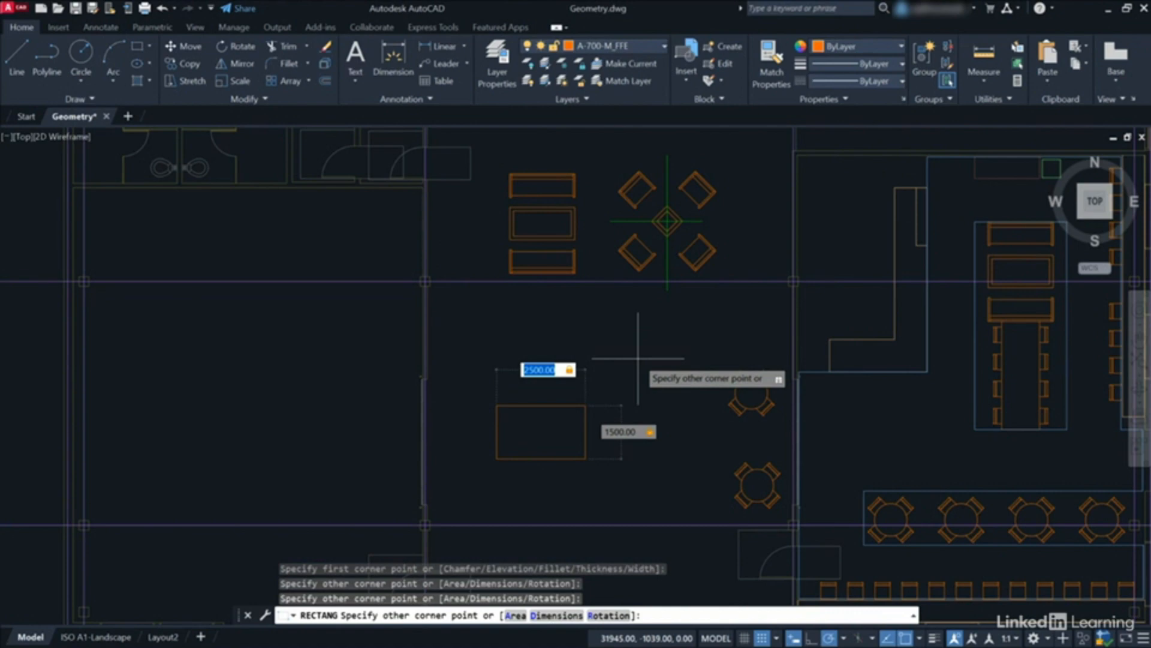
key("Return")
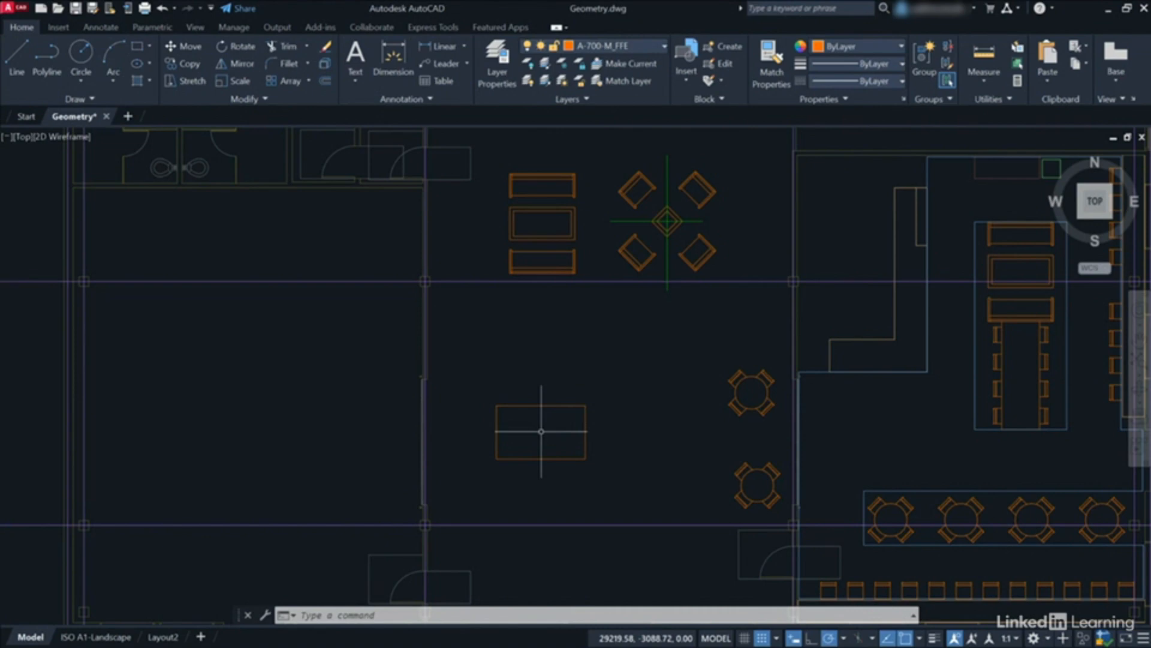
- Draw a diagonal line from the new rectangle's lower-left corner to its upper-right corner
scroll(540, 431, "up", 2)
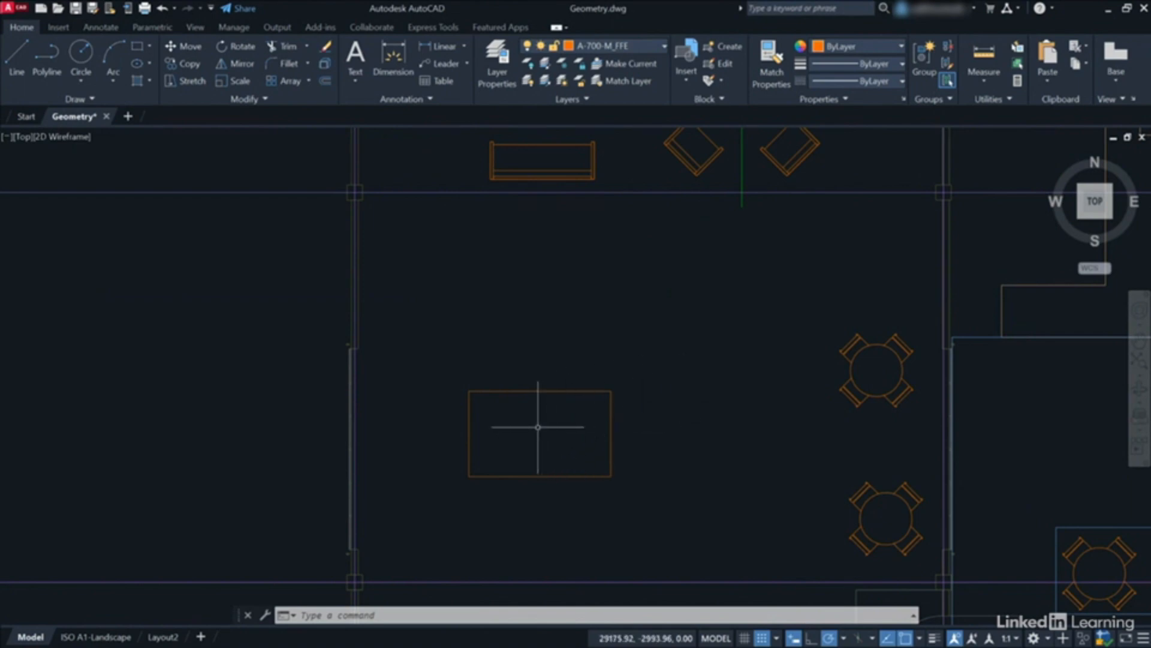
scroll(538, 427, "down", 4)
scroll(538, 429, "up", 4)
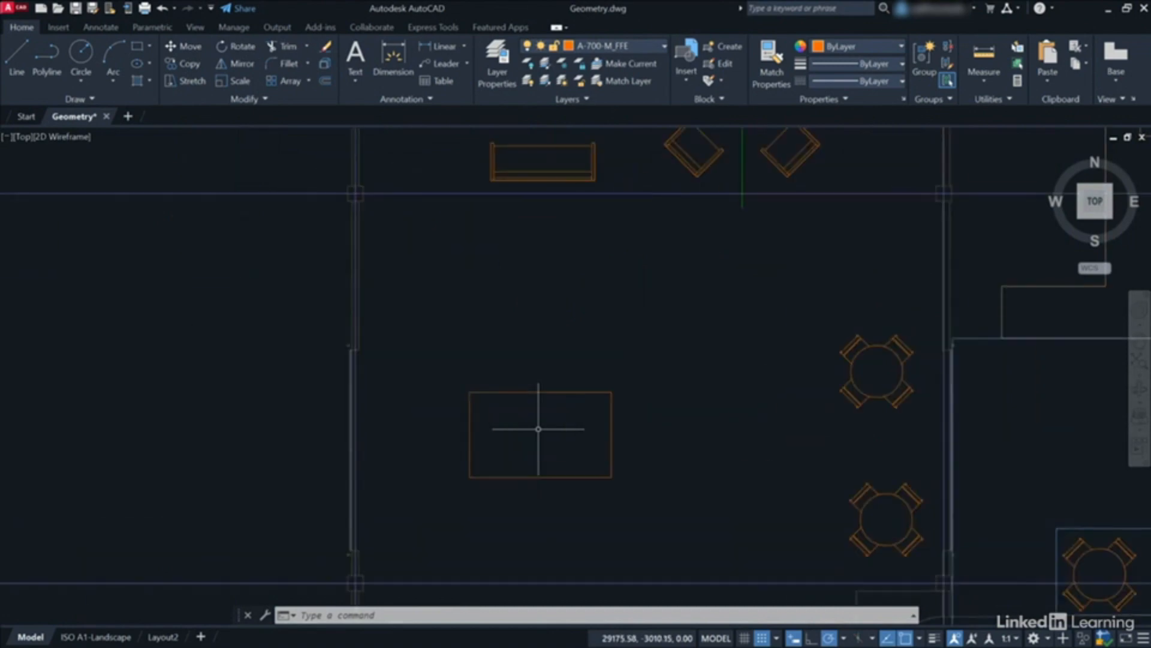
scroll(538, 429, "up", 4)
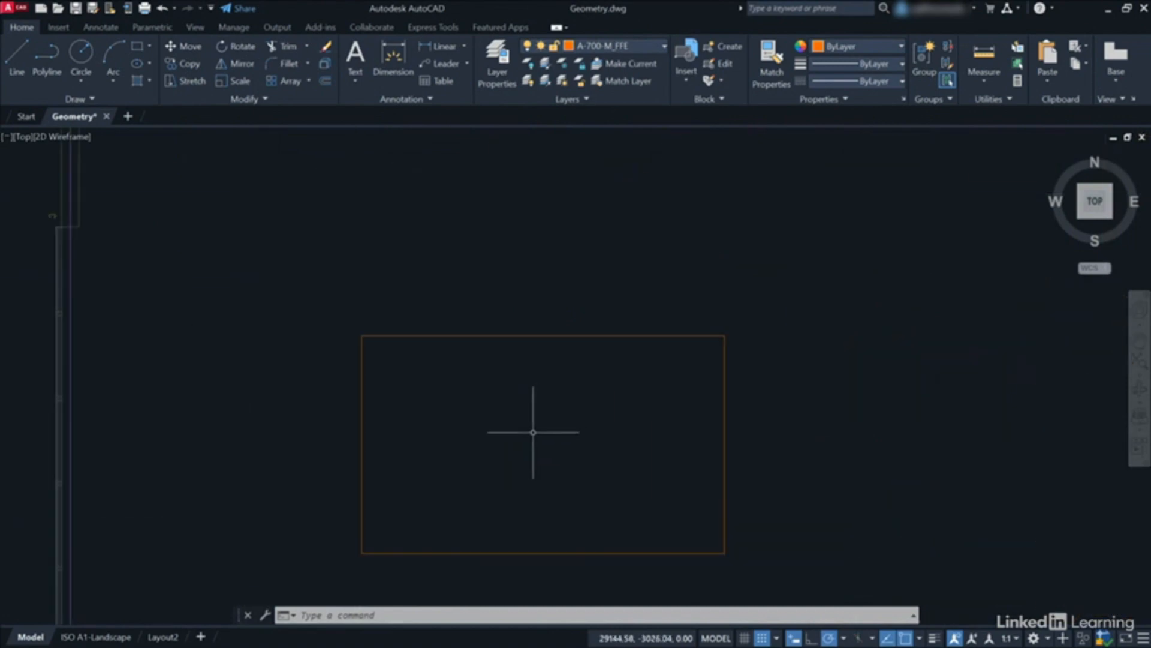
middle_click_drag(516, 437, 569, 350)
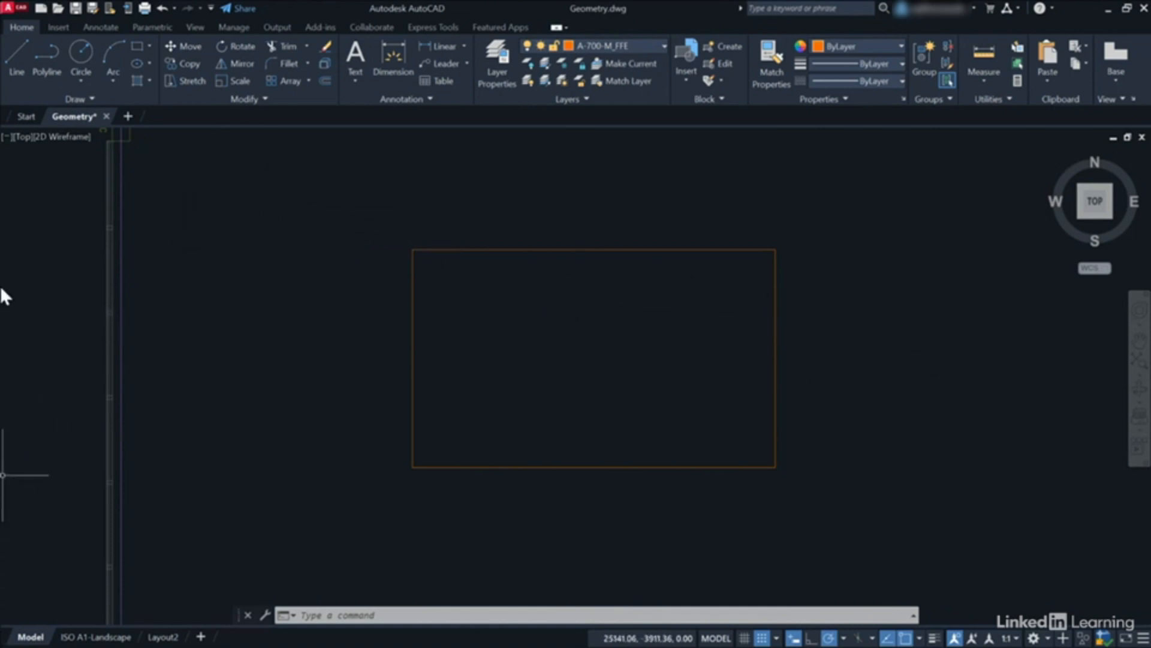
left_click(14, 53)
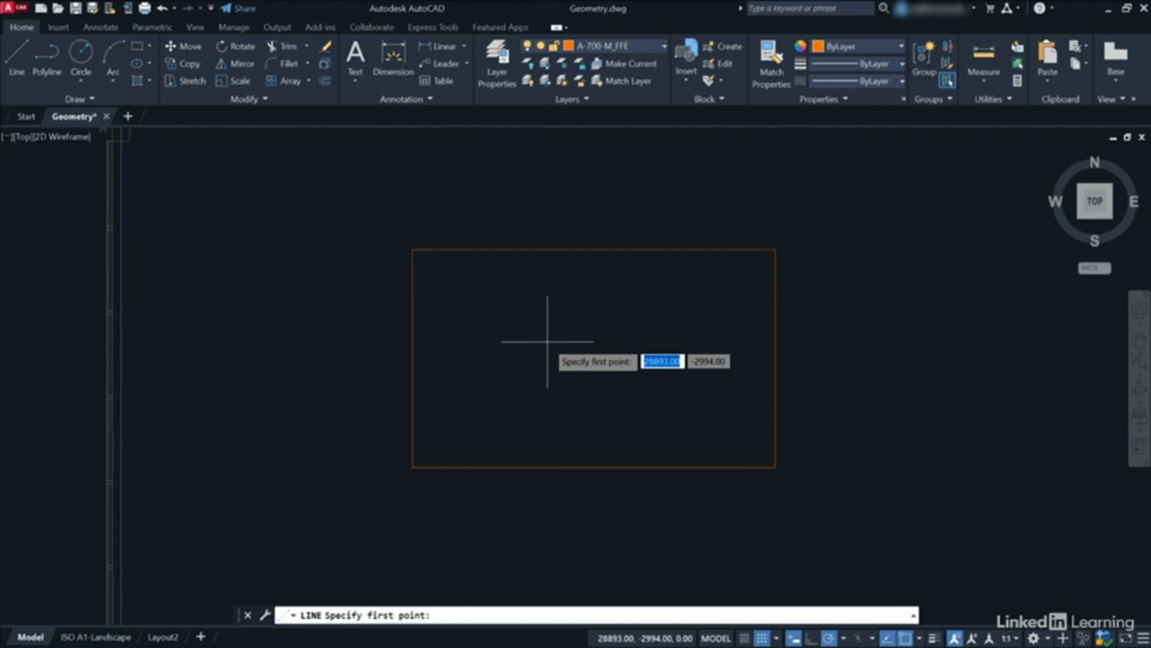
left_click(413, 466)
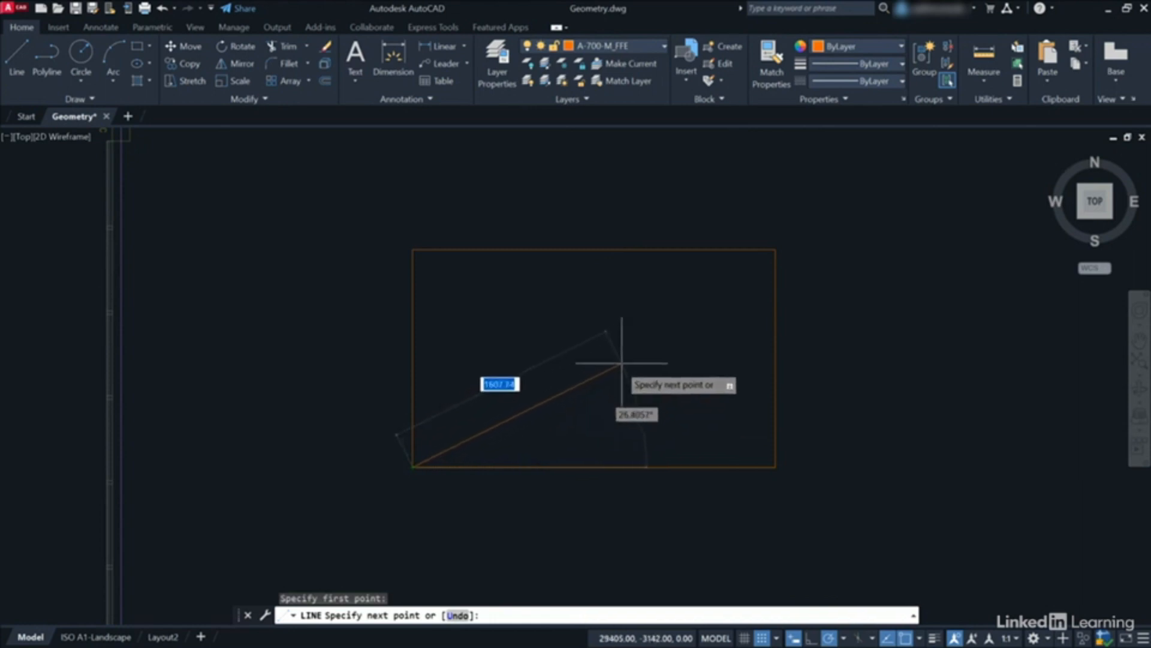
left_click(776, 248)
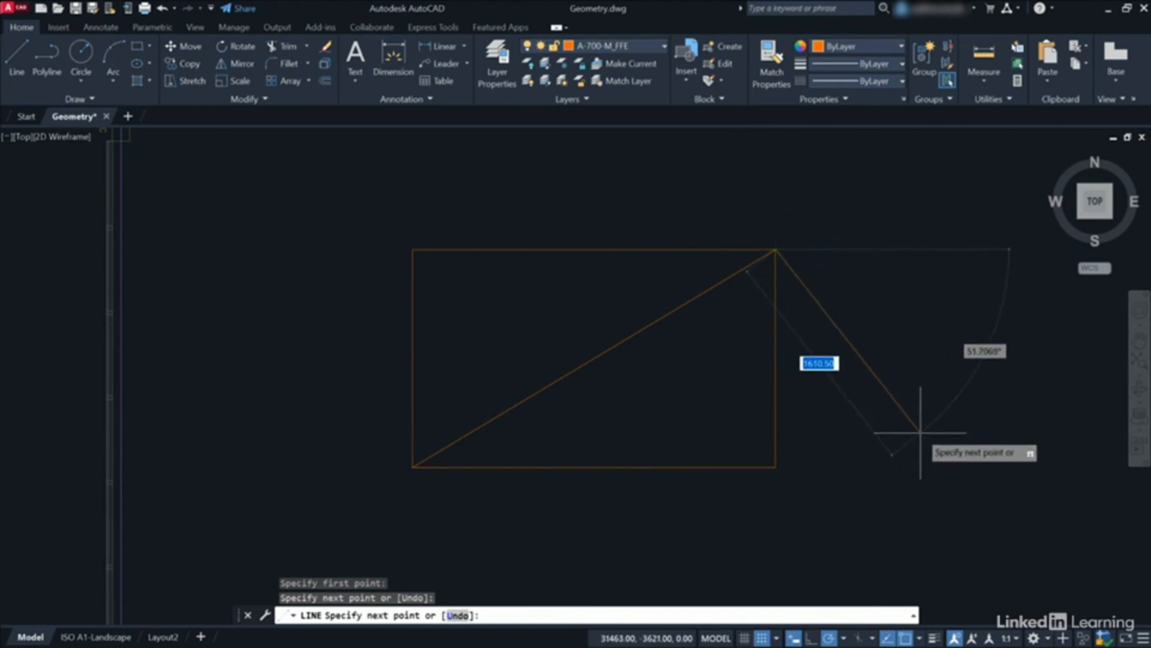
key("Return")
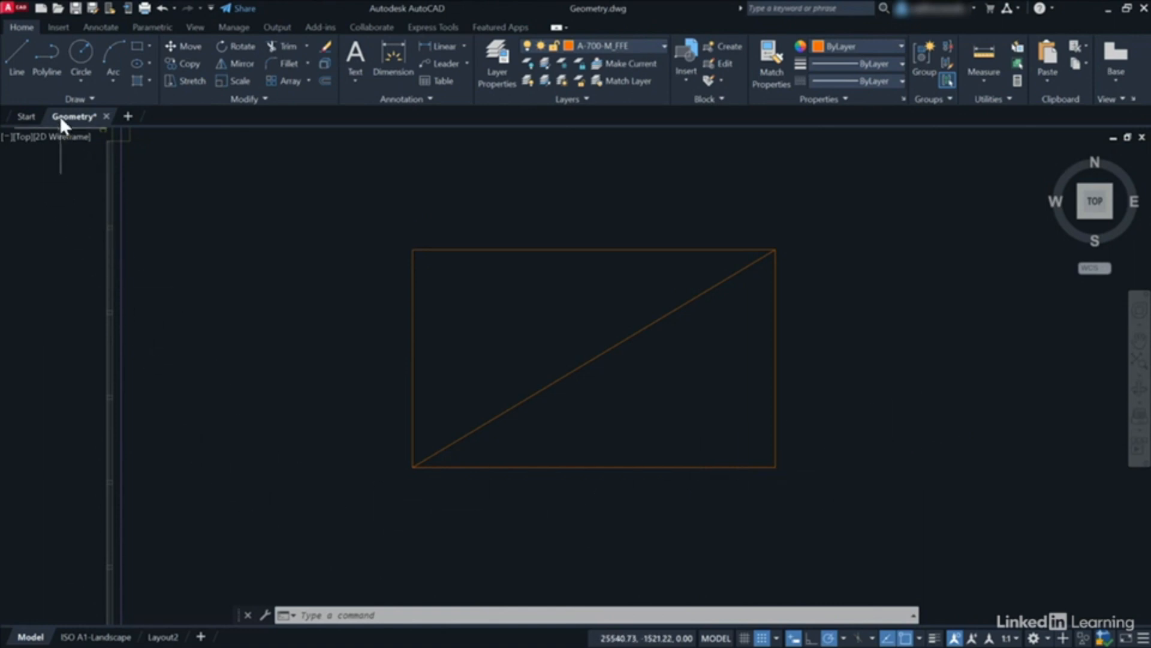
- Draw a circle of radius 650 centred on the midpoint of the rectangle's diagonal line
left_click(80, 80)
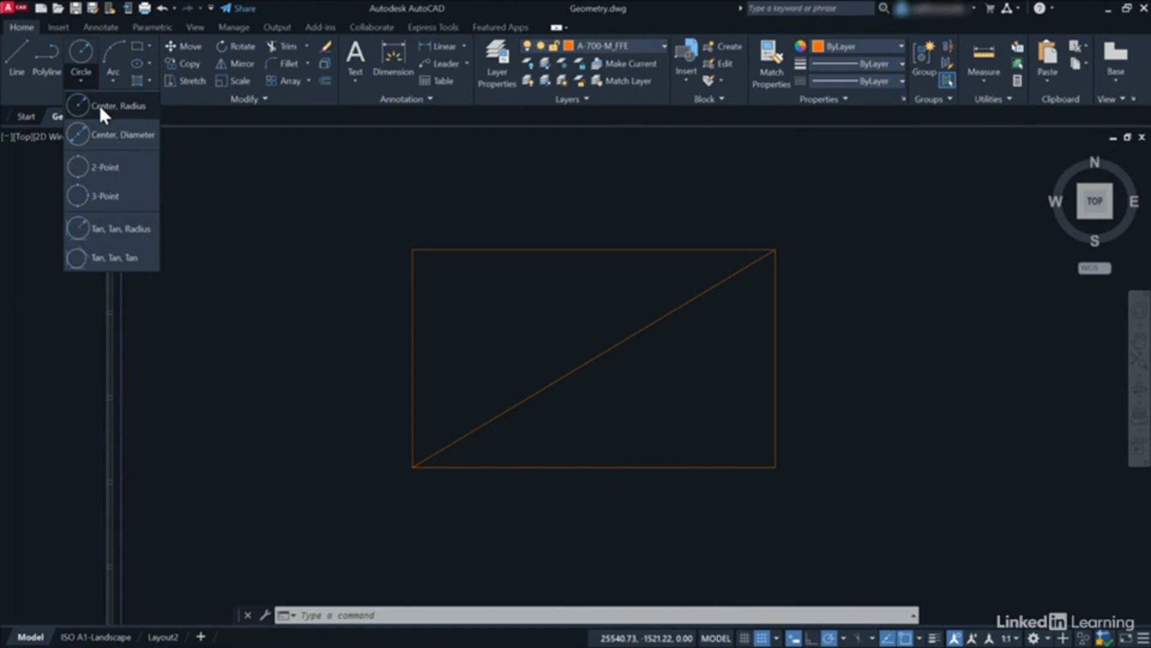
left_click(99, 106)
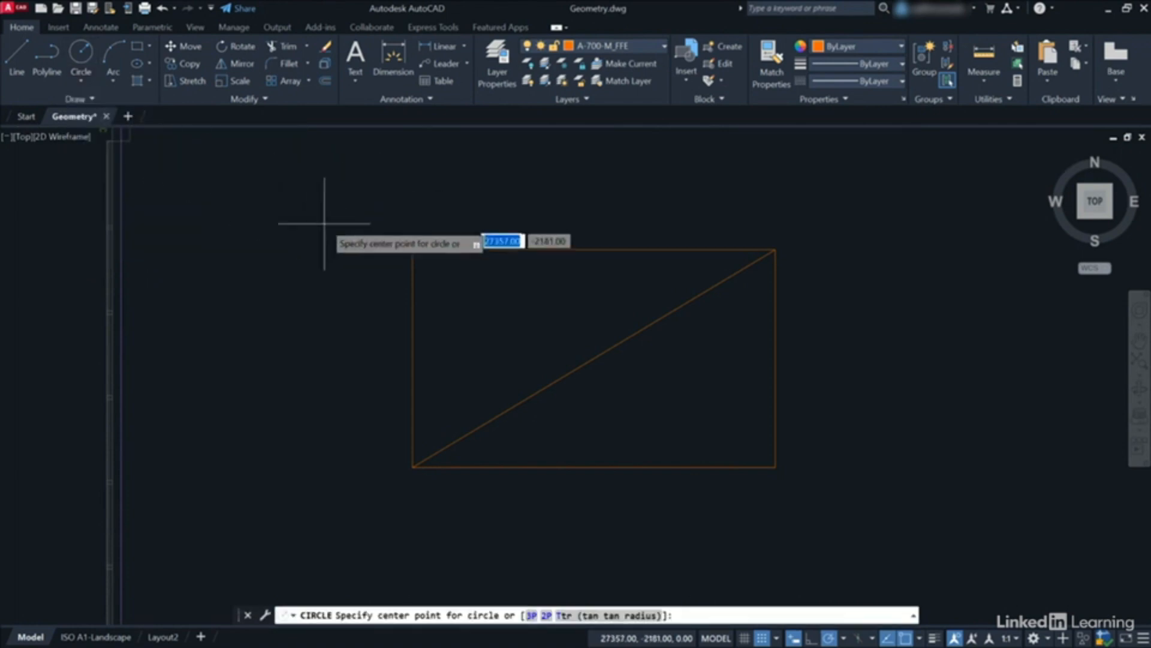
left_click(594, 358)
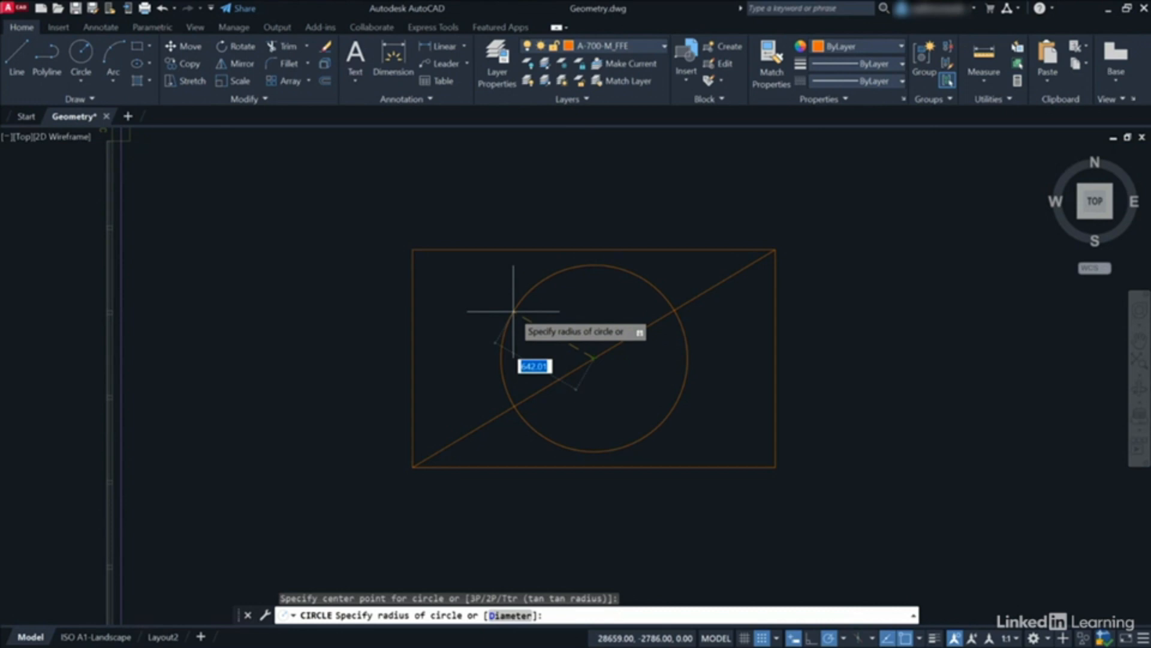
type("650")
key("Return")
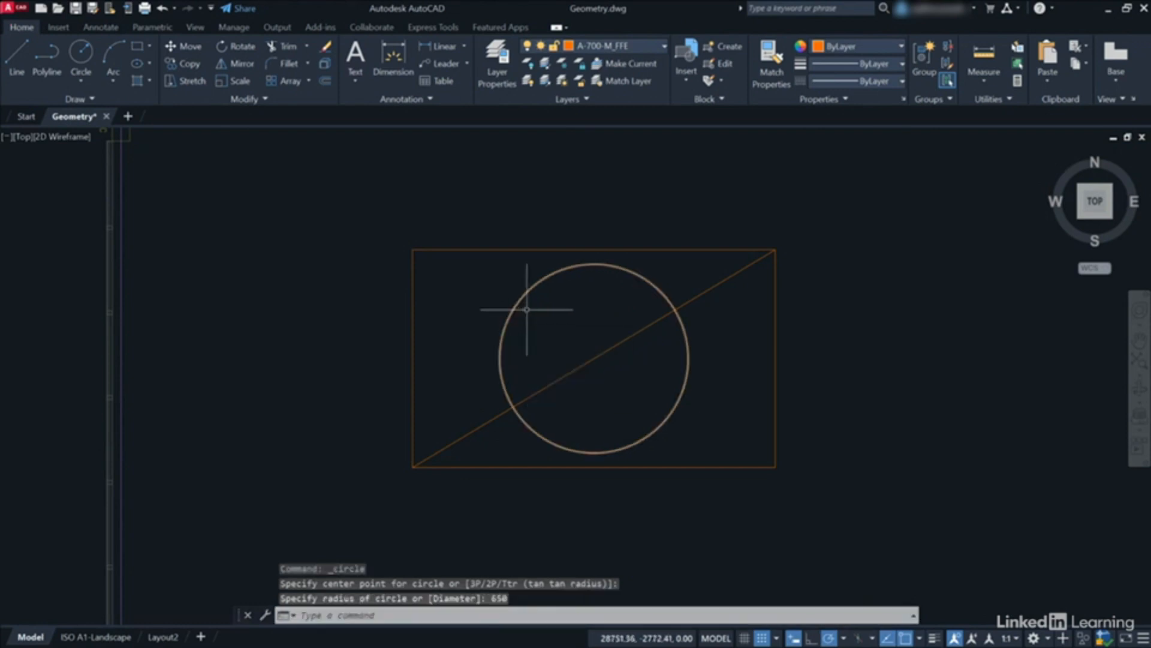
- Erase the diagonal line across the rectangle
left_click(705, 291)
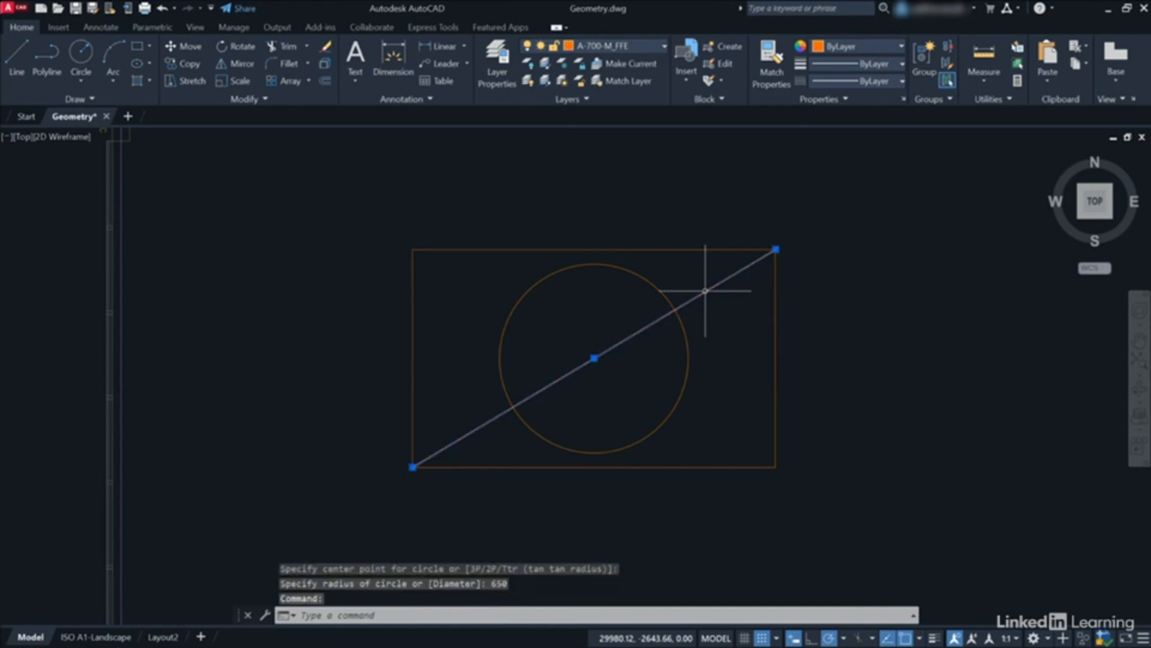
right_click(705, 292)
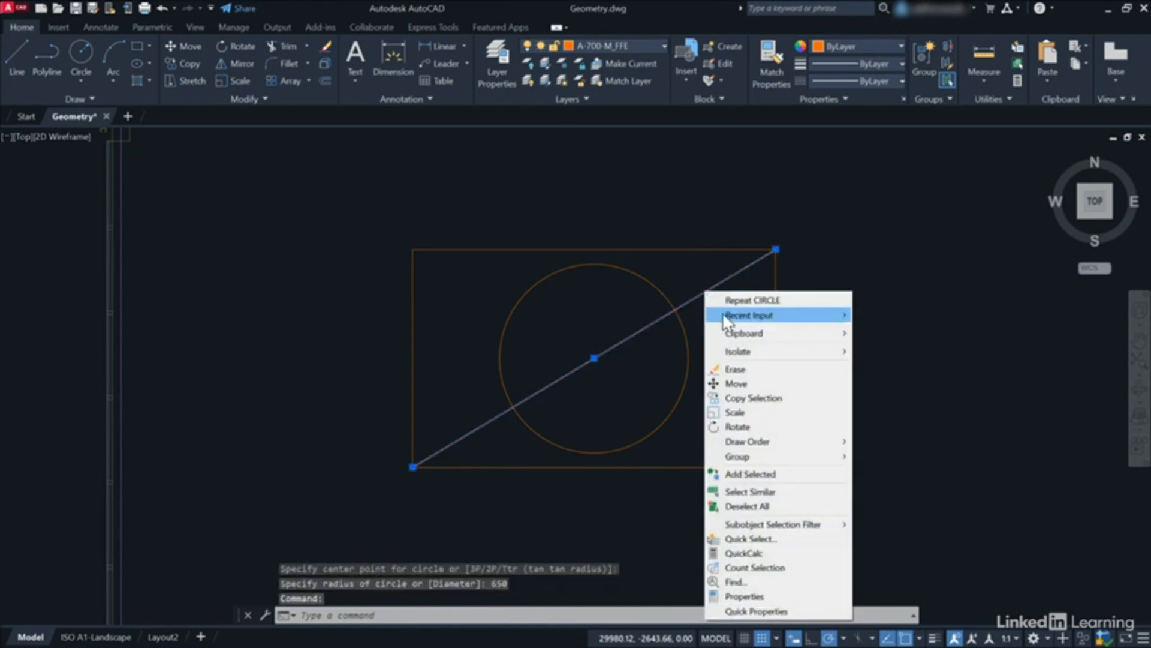
left_click(752, 370)
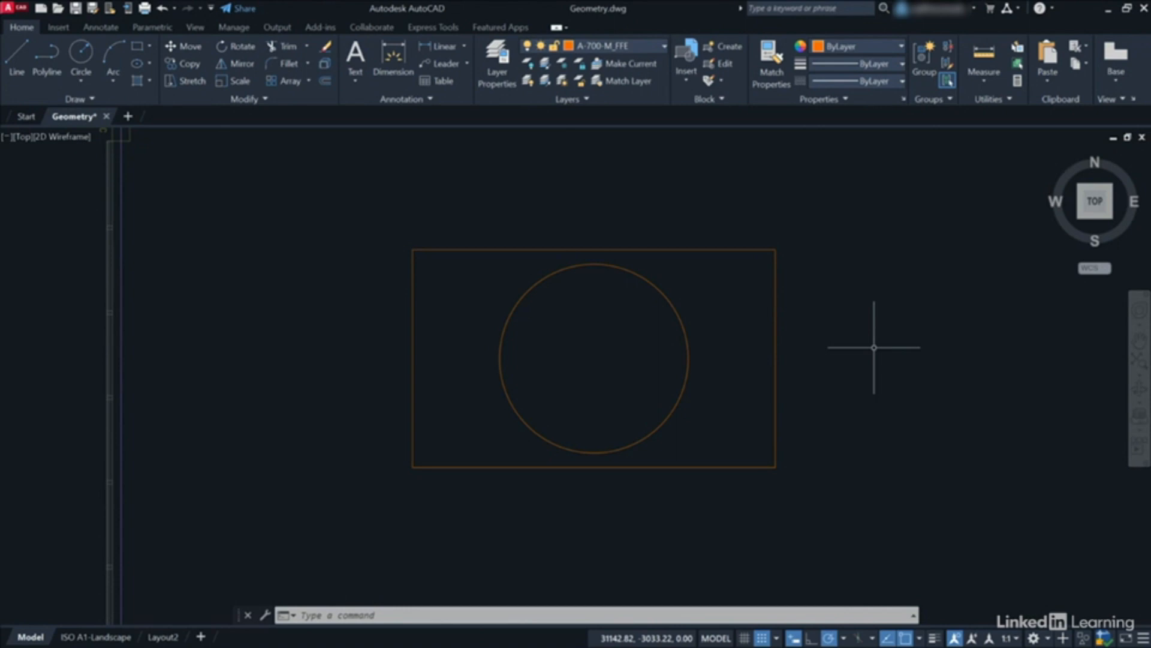
- Erase the circle inside the rectangle
left_click(674, 410)
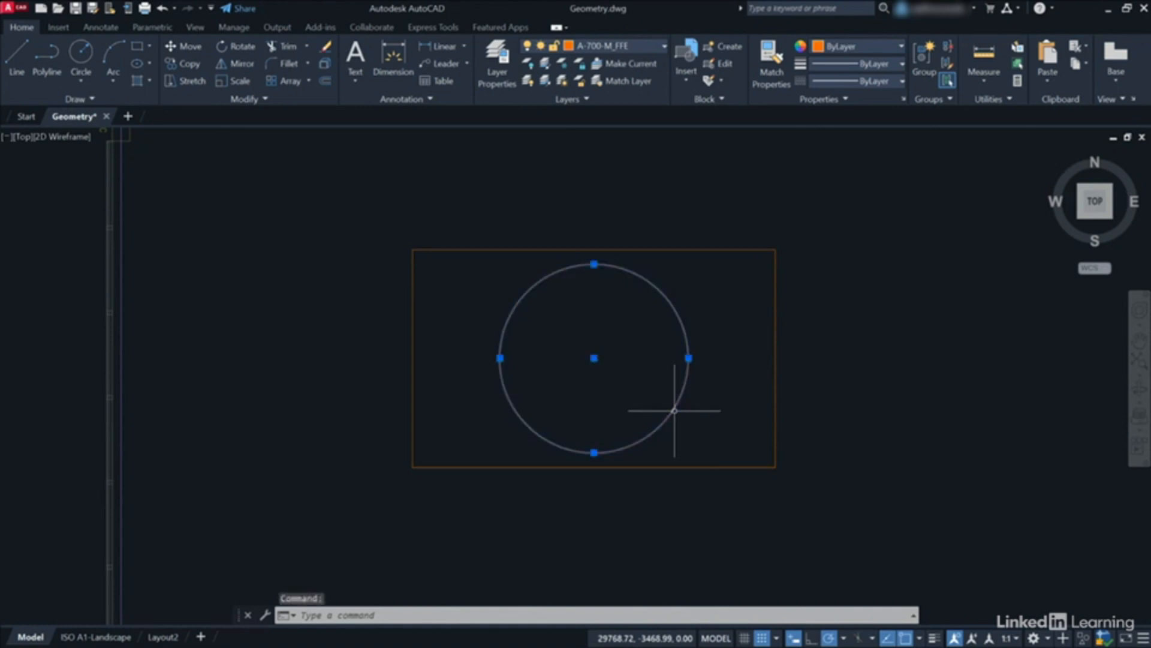
right_click(738, 405)
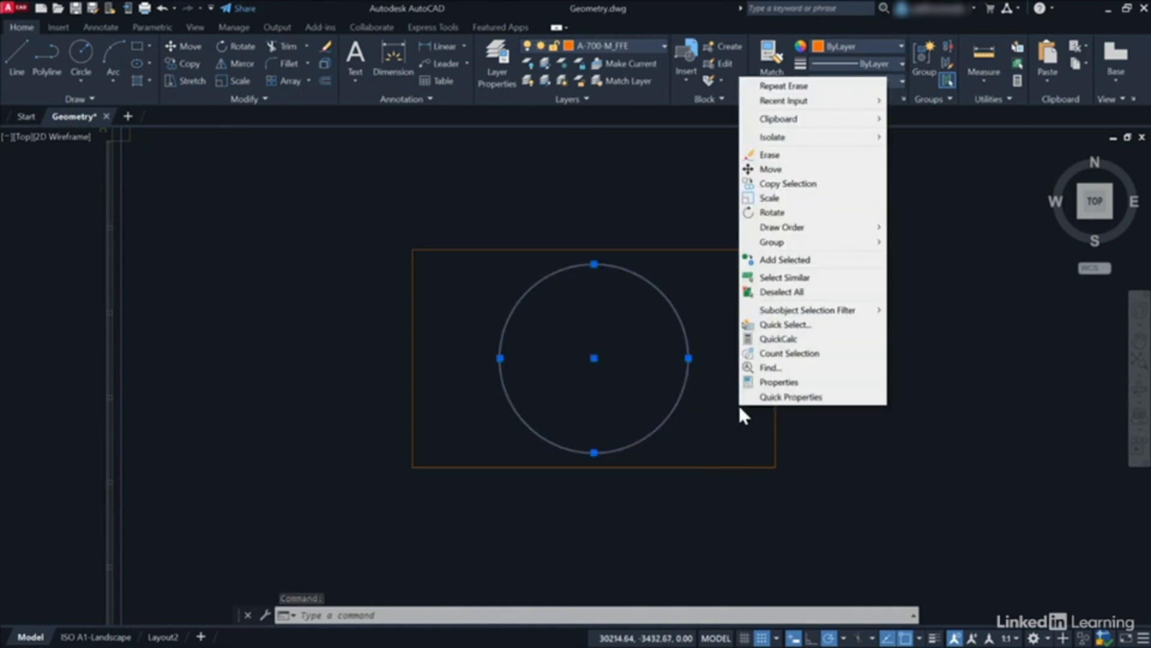
left_click(770, 155)
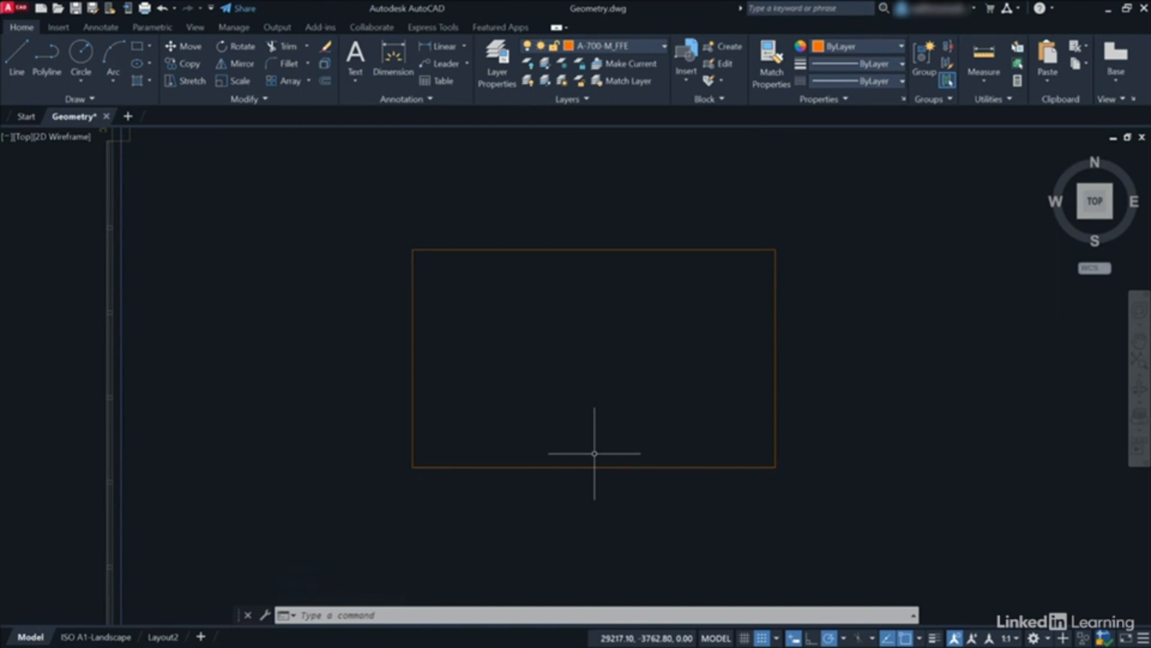
- Draw a circle of radius 650 at the rectangle's centre, tracking the centre point from the midpoints of its top and right edges
left_click(920, 639)
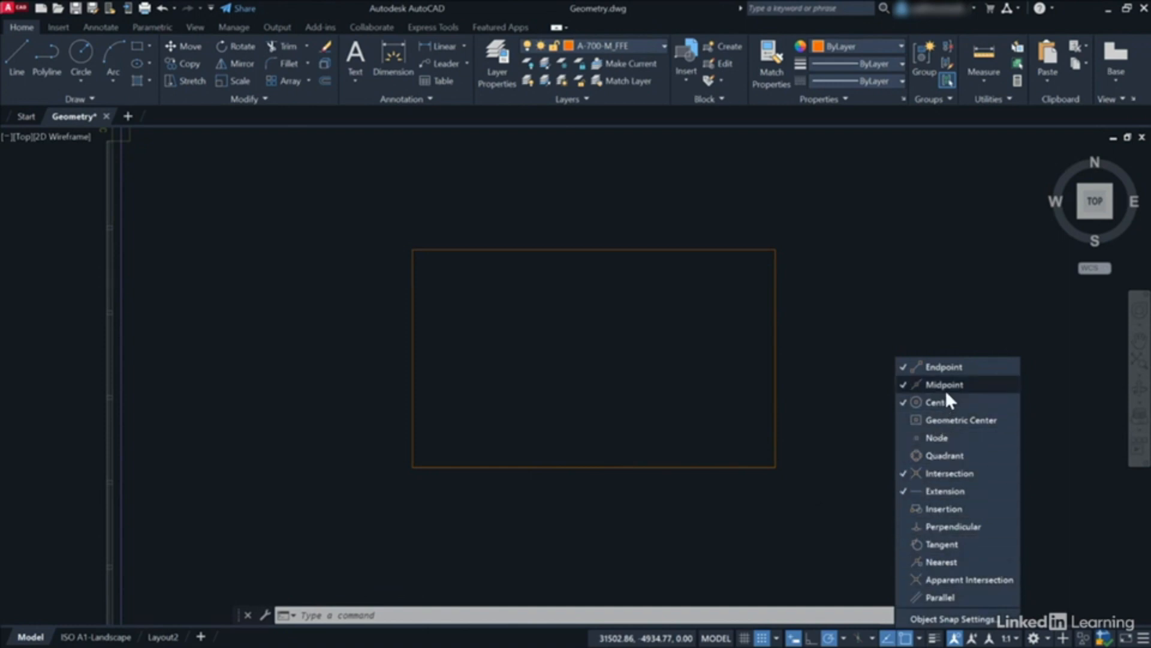
left_click(921, 639)
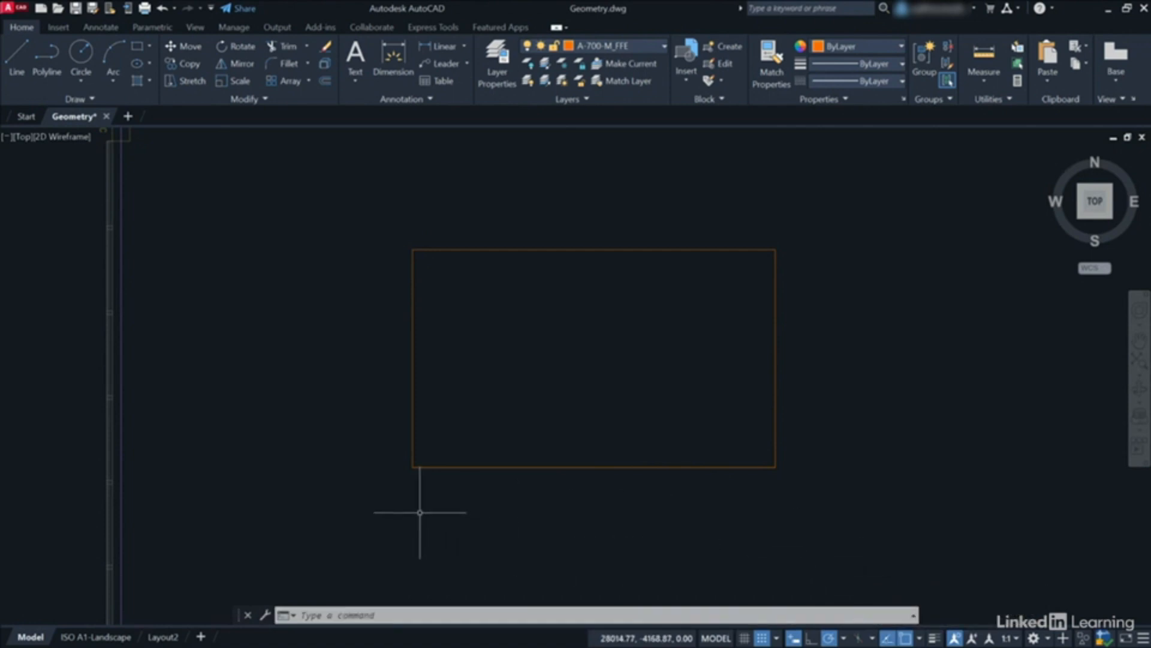
left_click(81, 81)
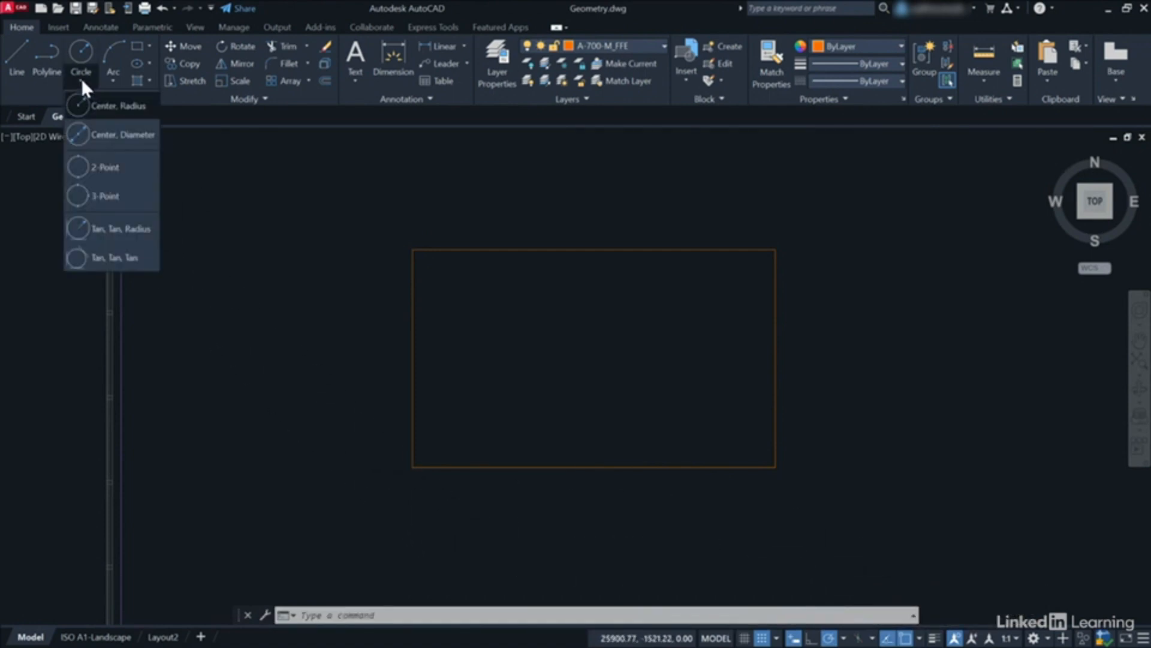
left_click(106, 104)
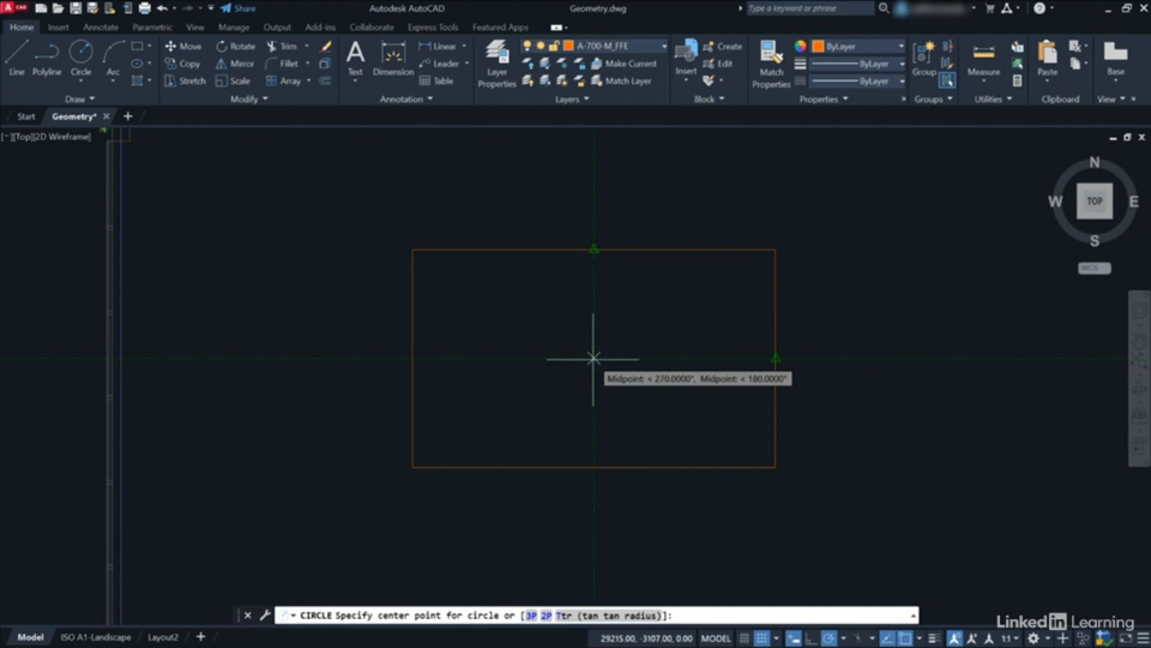
left_click(594, 359)
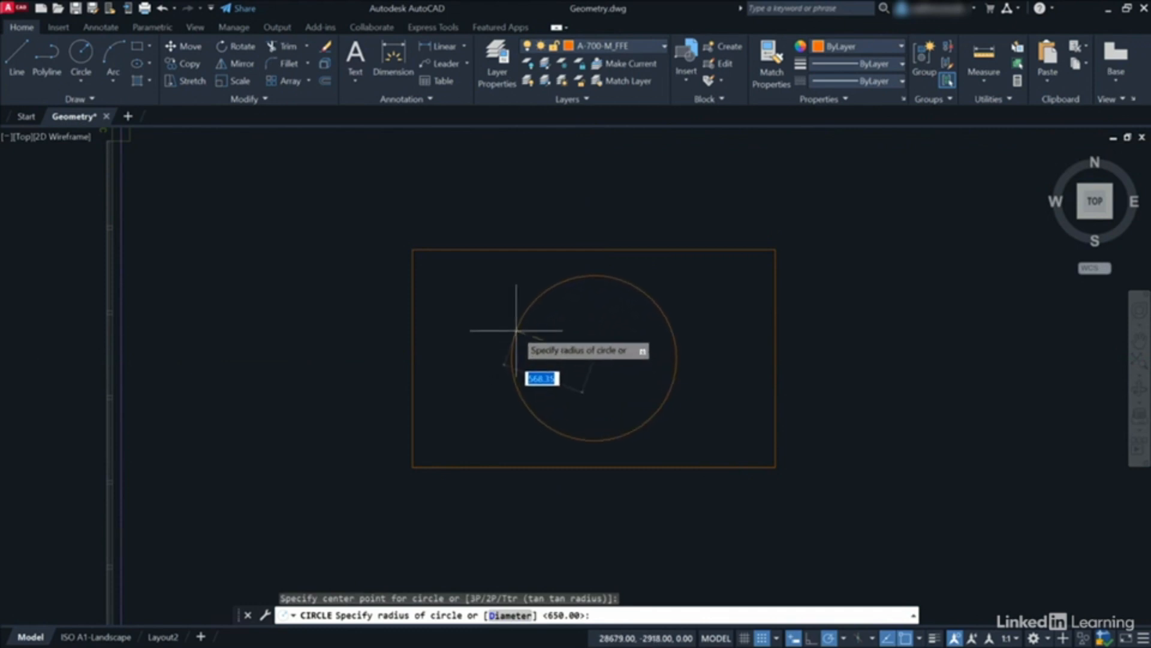
type("650")
key("Return")
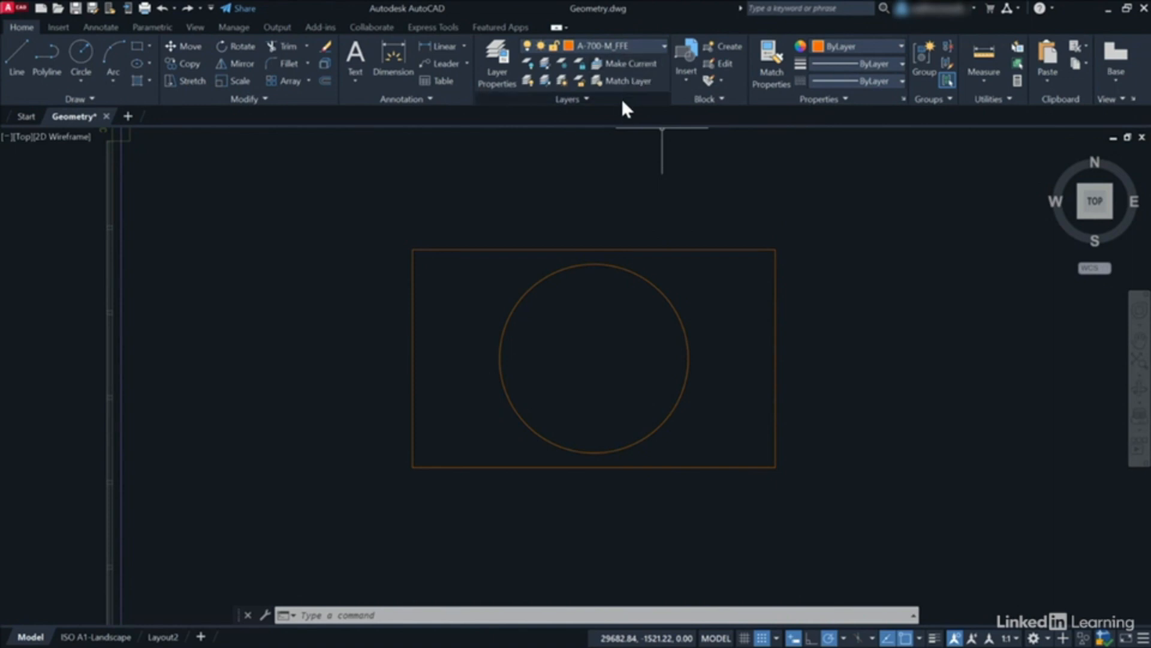
- Choose A-700-M_FFE as the current layer and set the polar tracking angle increment to 90 degrees
left_click(646, 48)
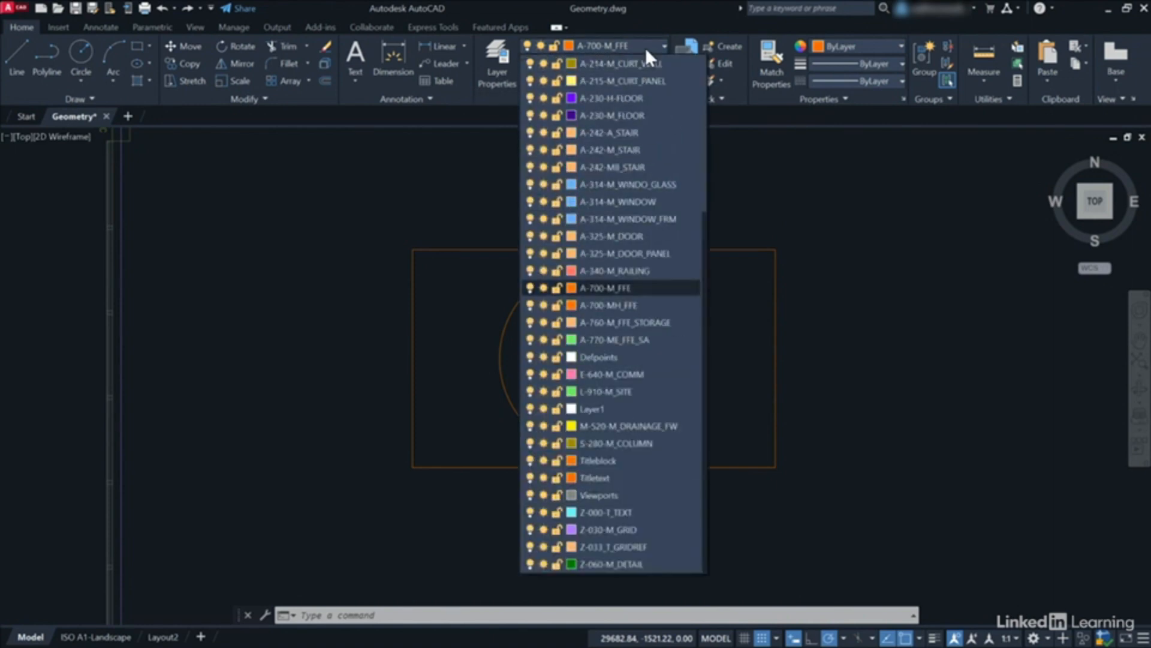
left_click(612, 286)
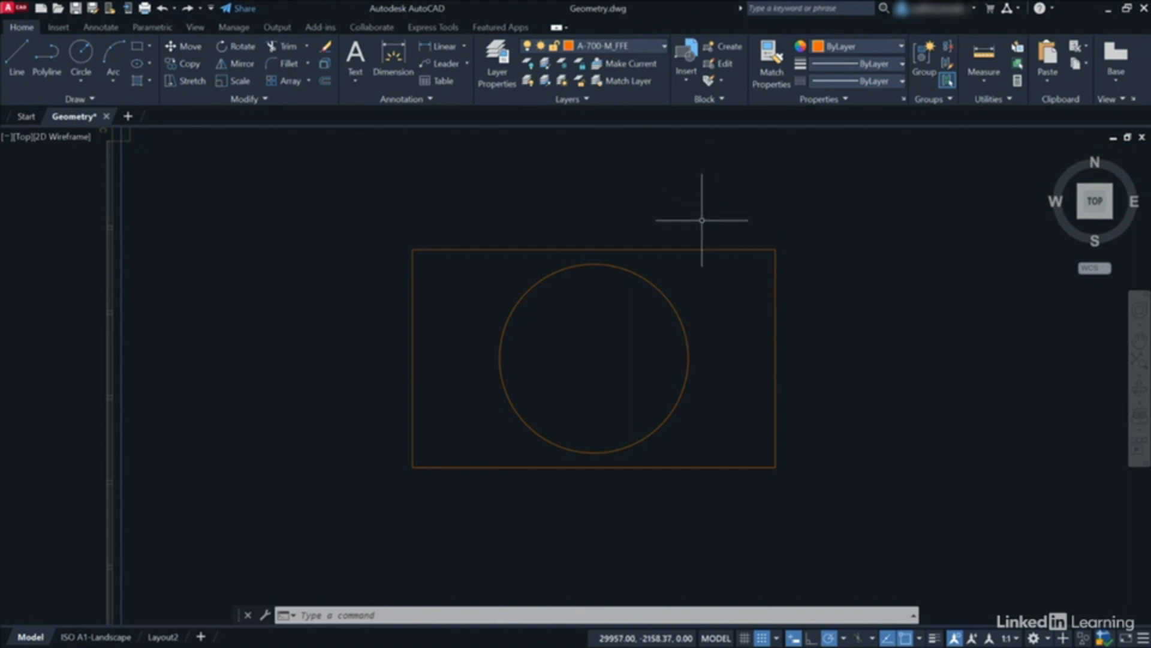
scroll(701, 220, "down", 2)
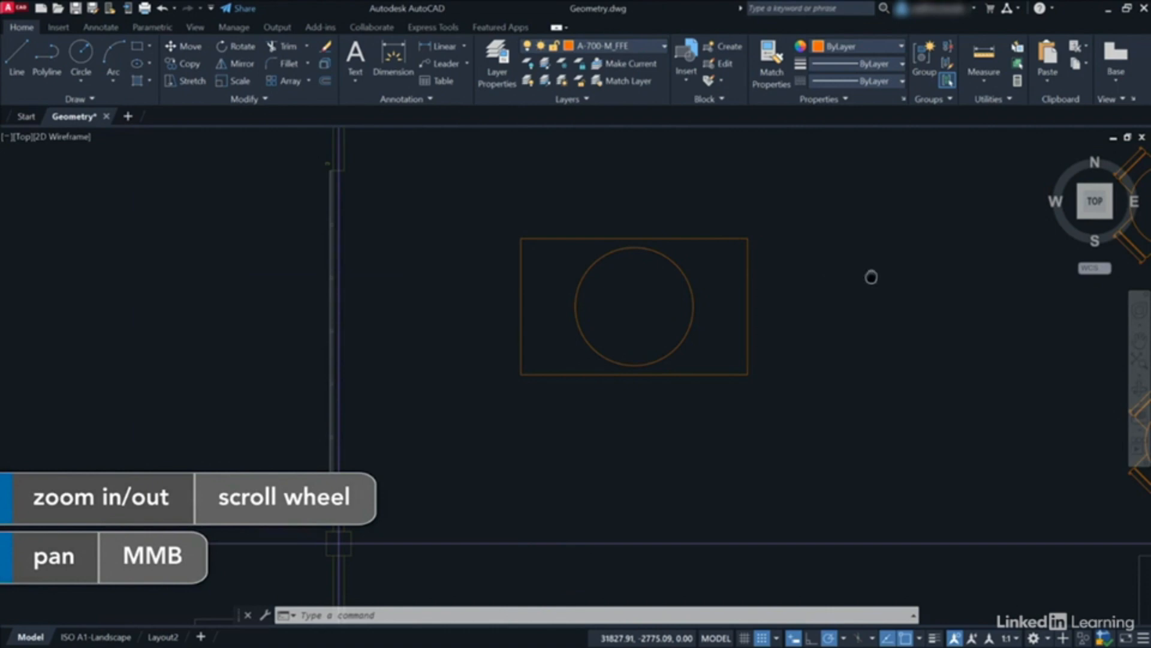
middle_click_drag(871, 277, 629, 284)
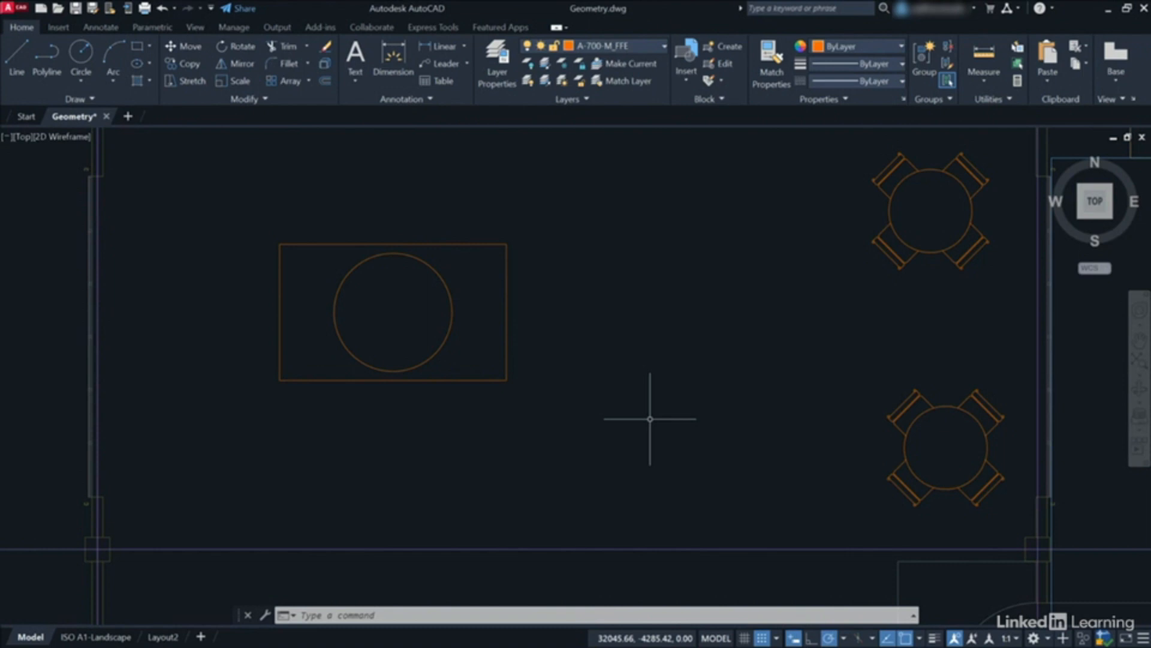
left_click(844, 638)
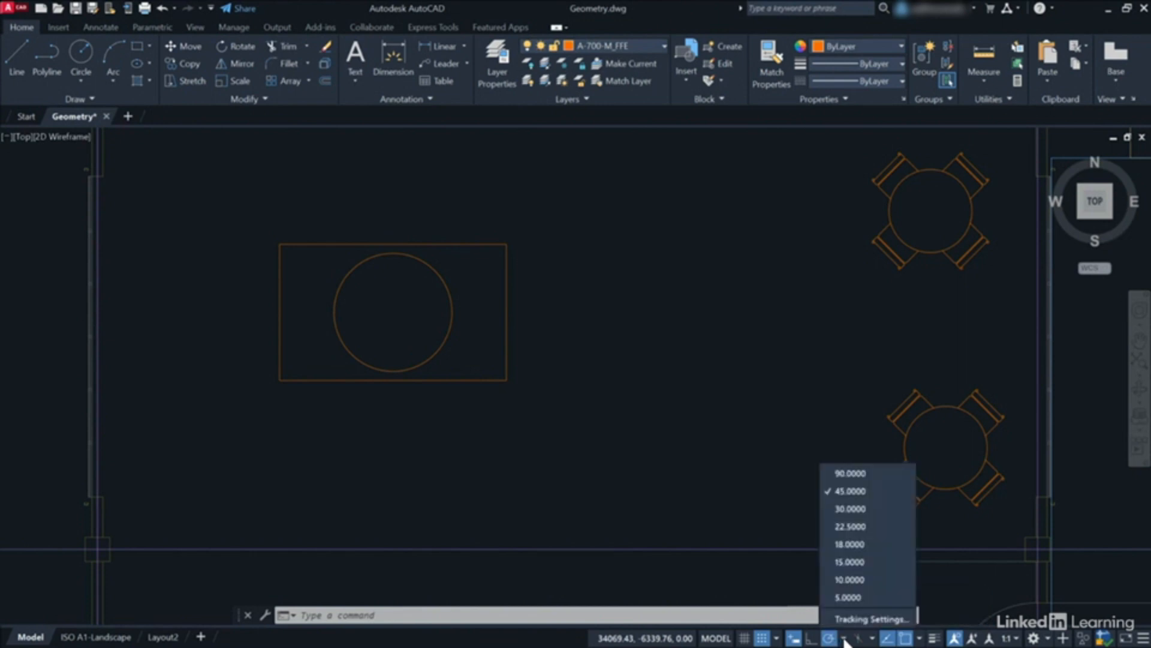
left_click(854, 477)
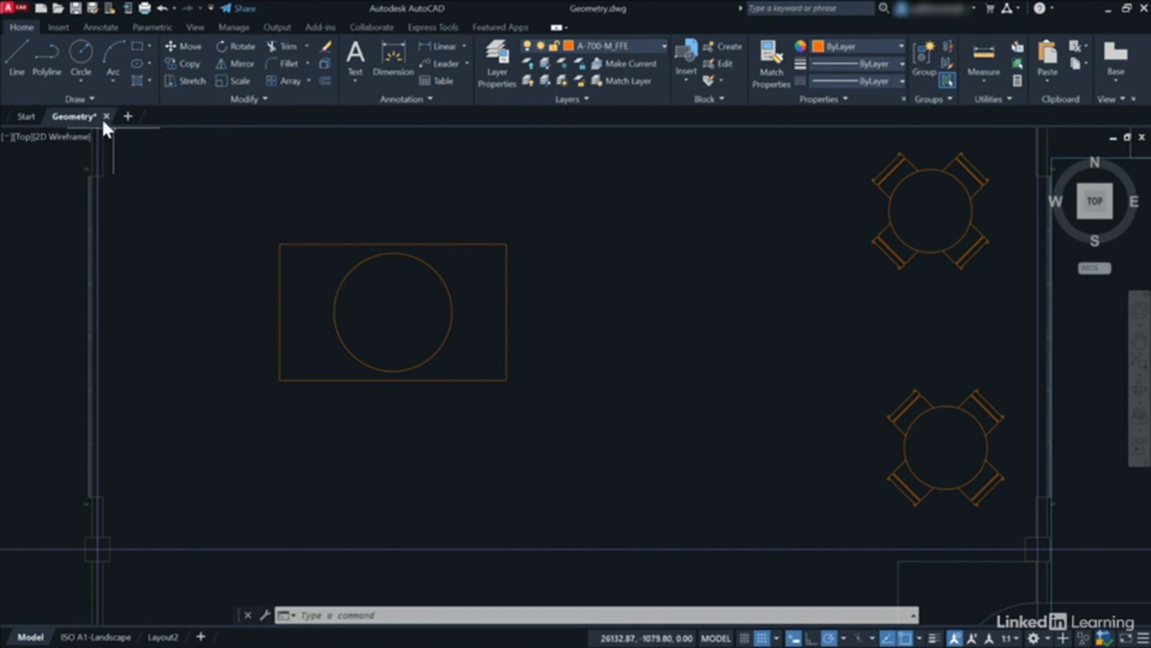
- Draw a closed line outline between the rectangle and the round tables: 1500 up, 2500 right, 1500 down, and close it to the start
left_click(9, 53)
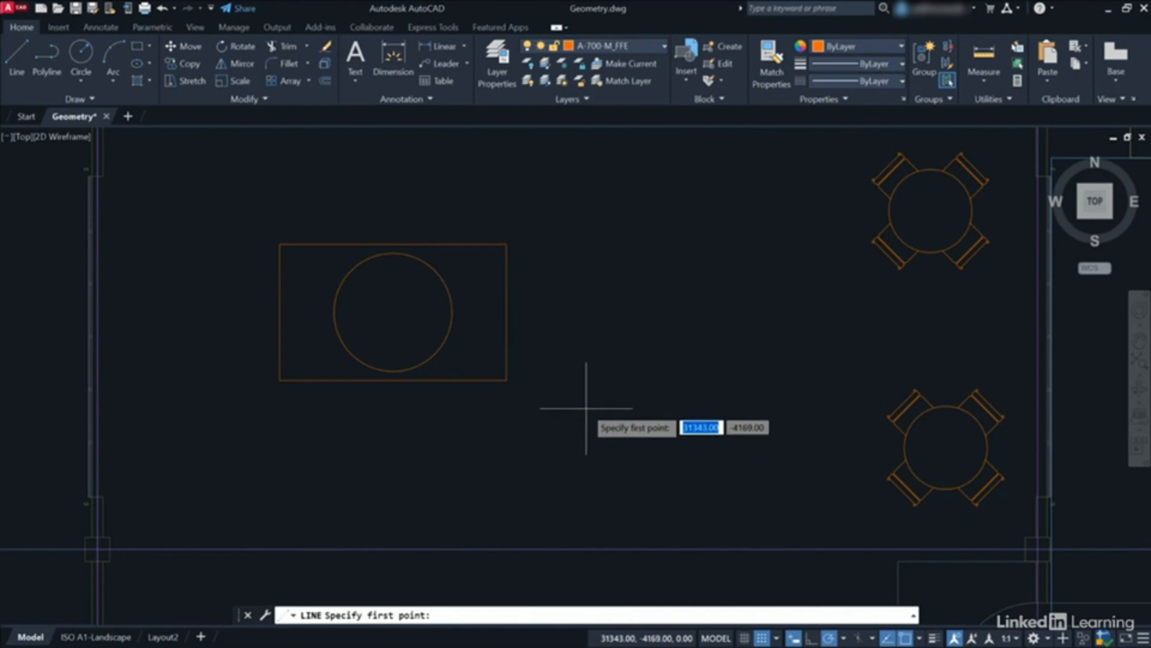
left_click(587, 408)
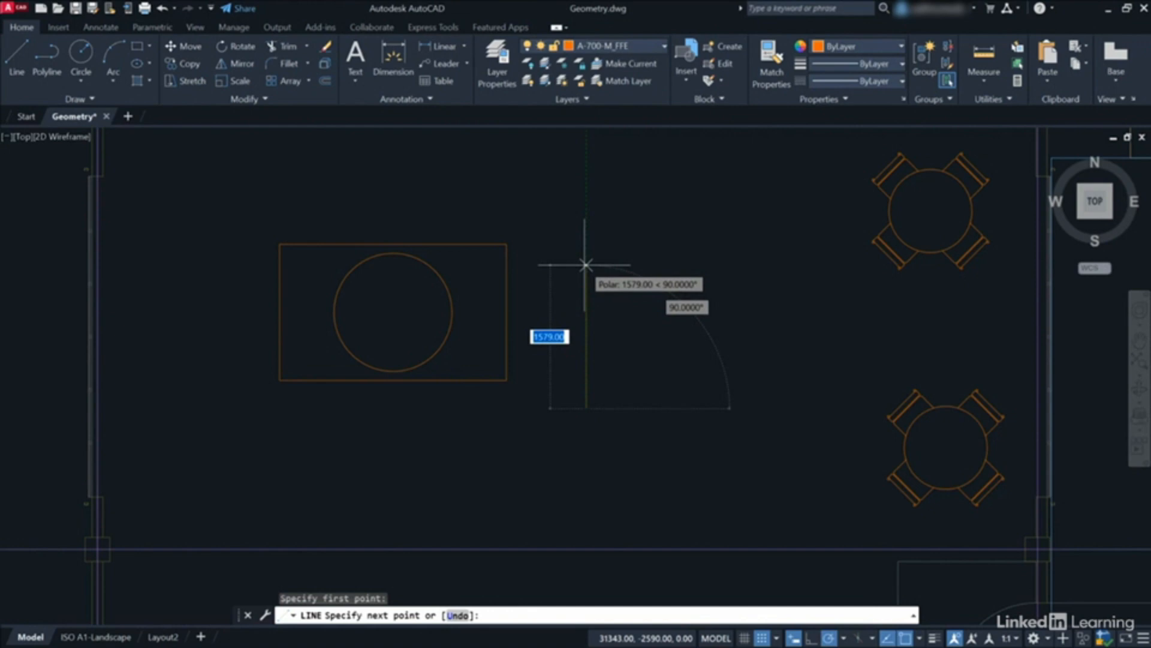
type("1500")
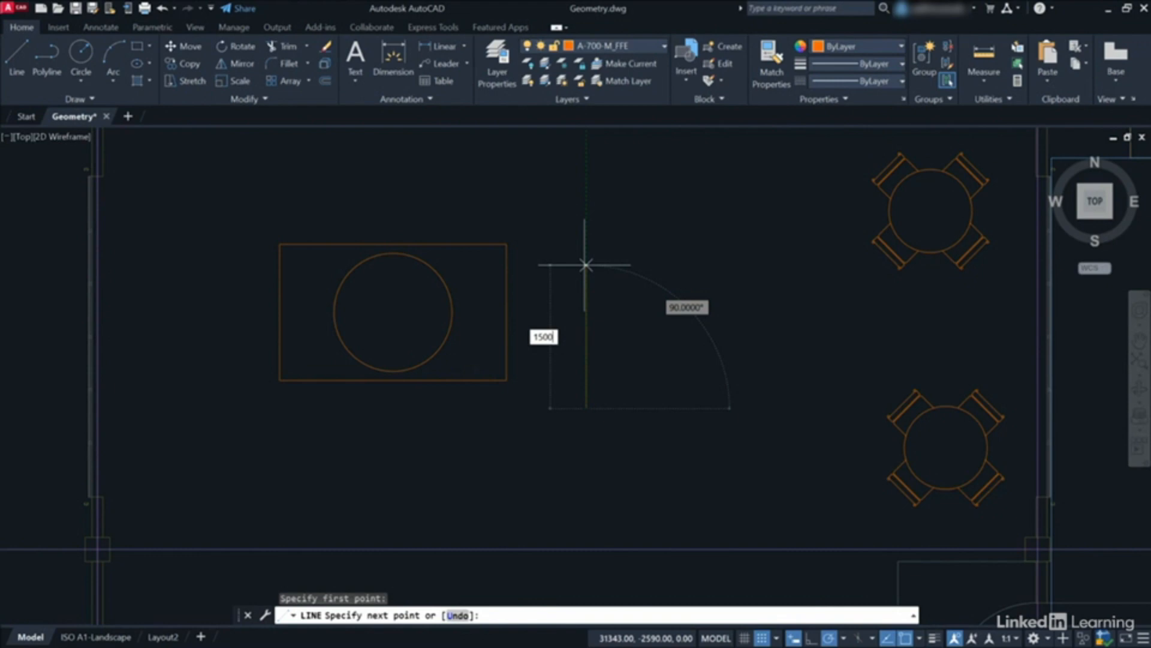
key("Return")
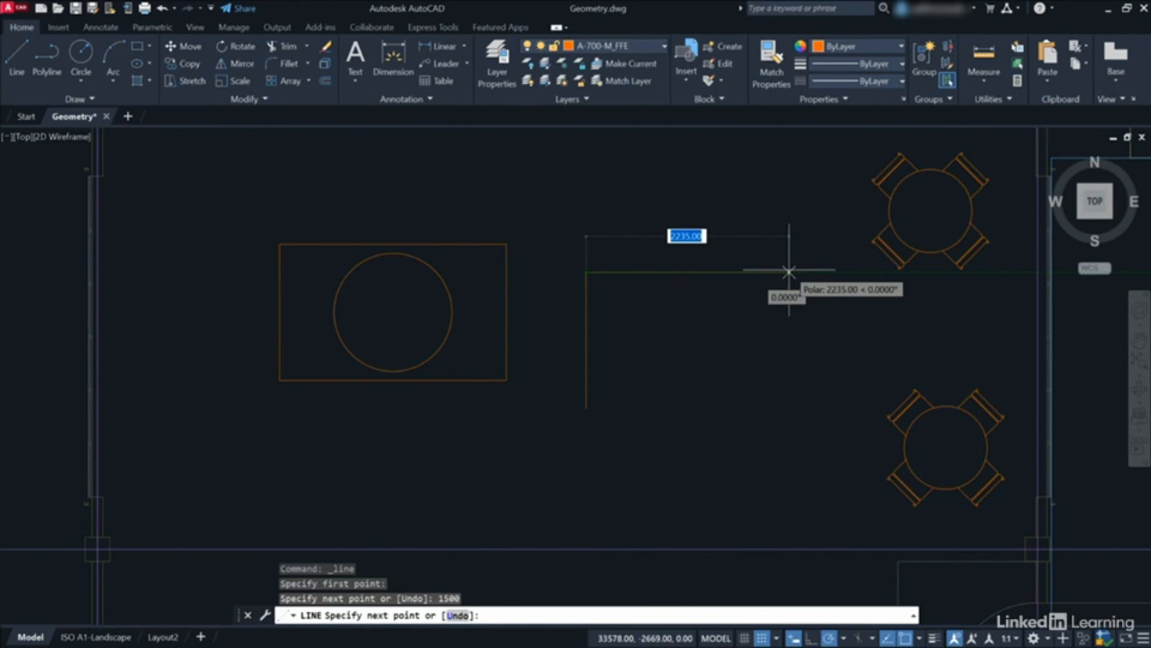
type("2500")
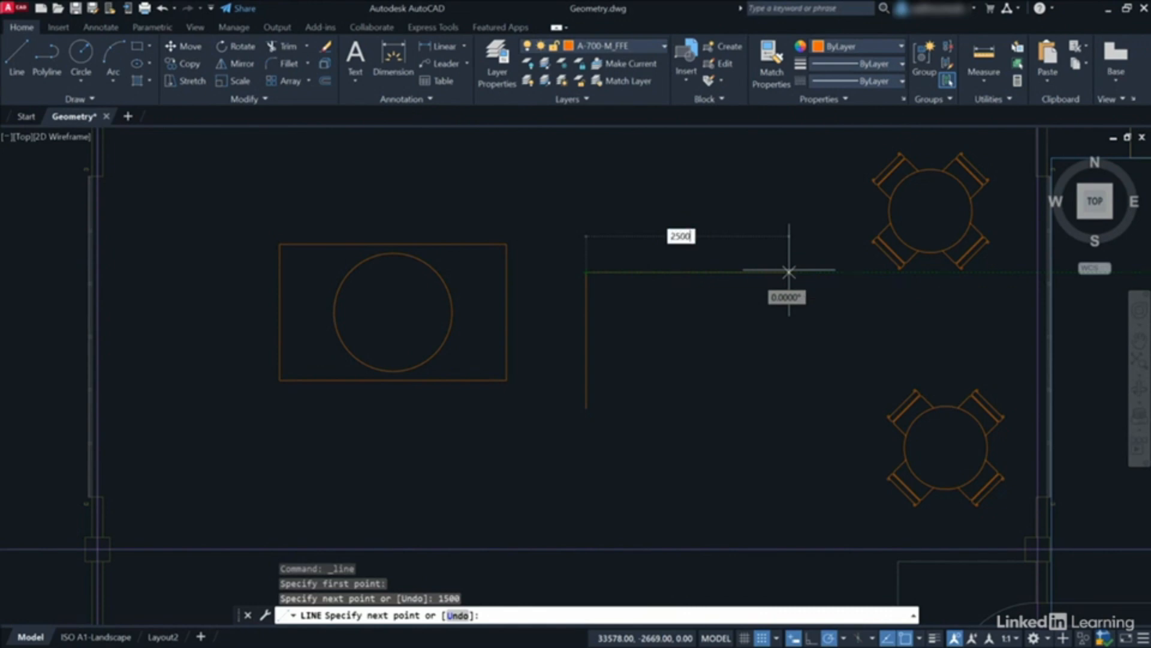
key("Return")
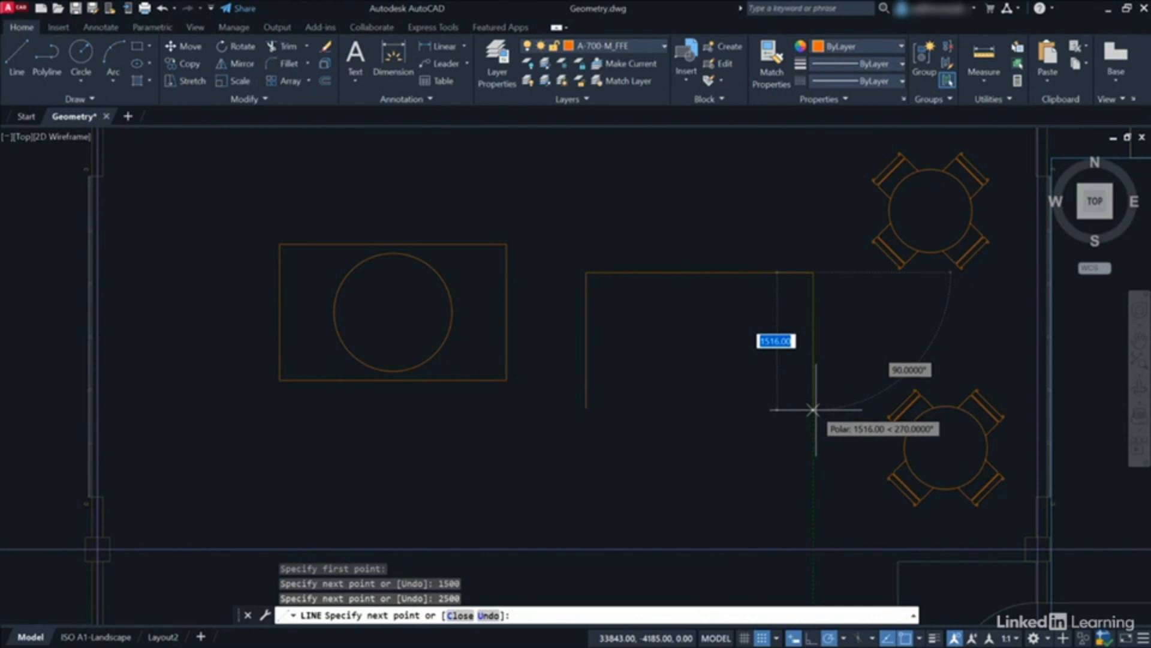
type("1500")
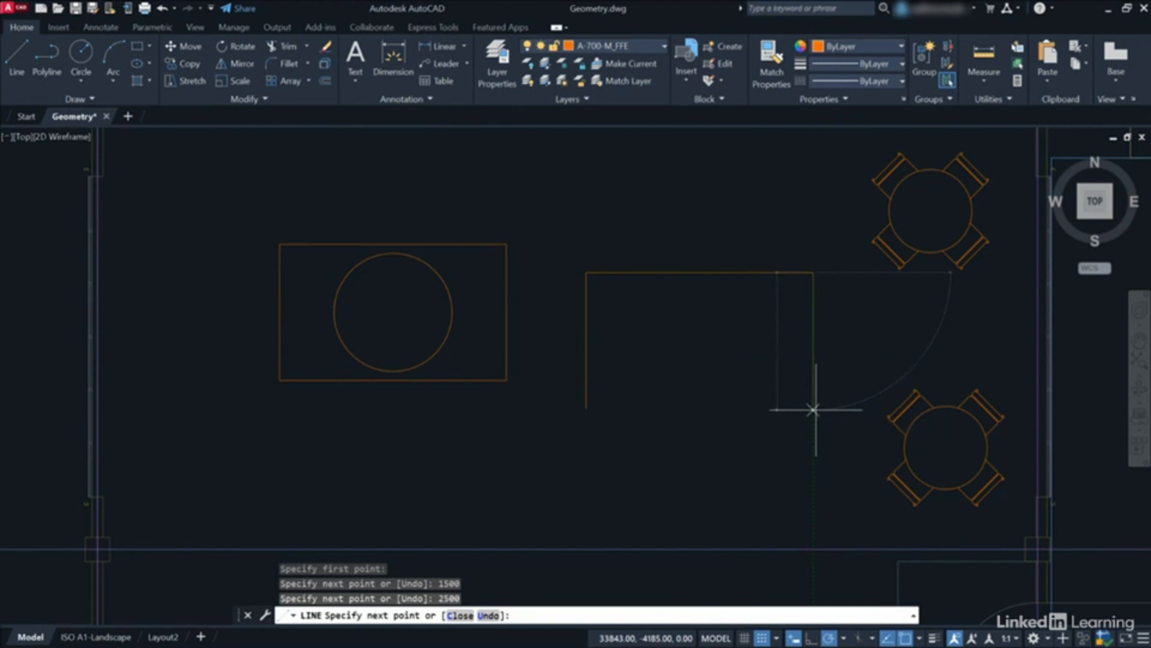
key("Return")
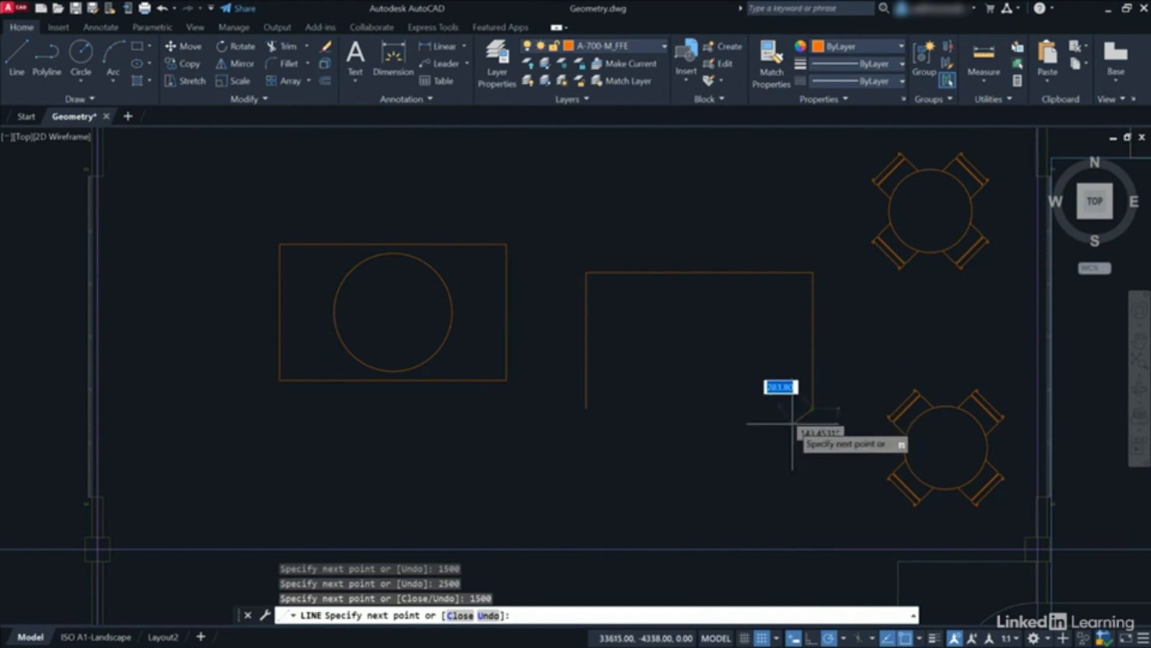
right_click(734, 454)
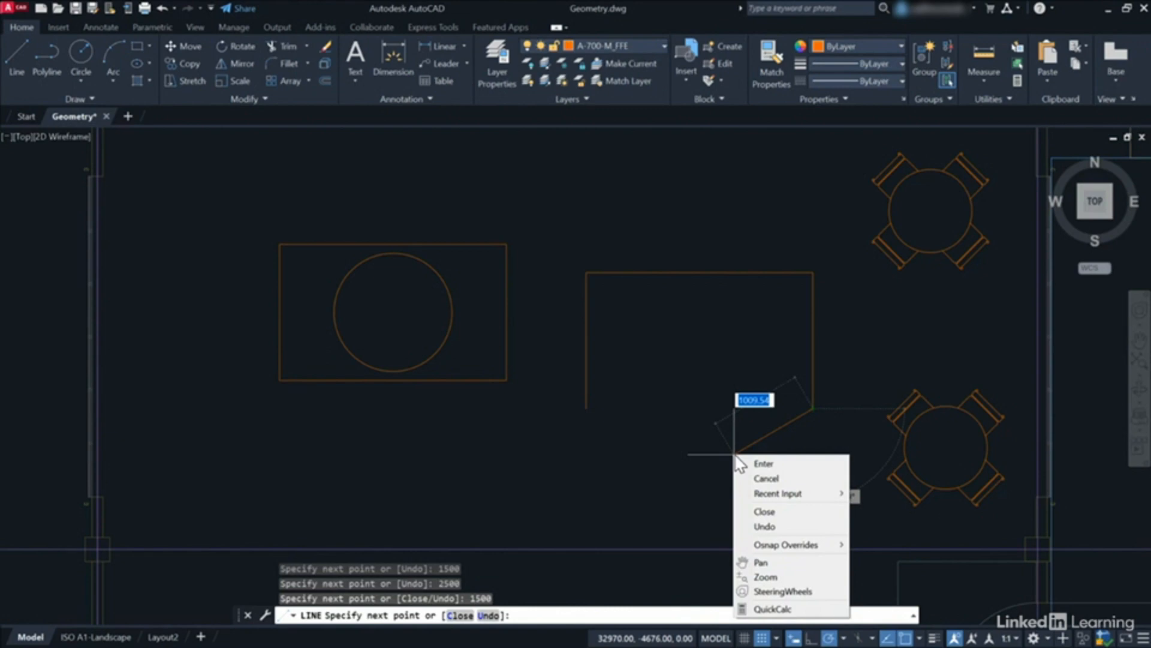
left_click(771, 517)
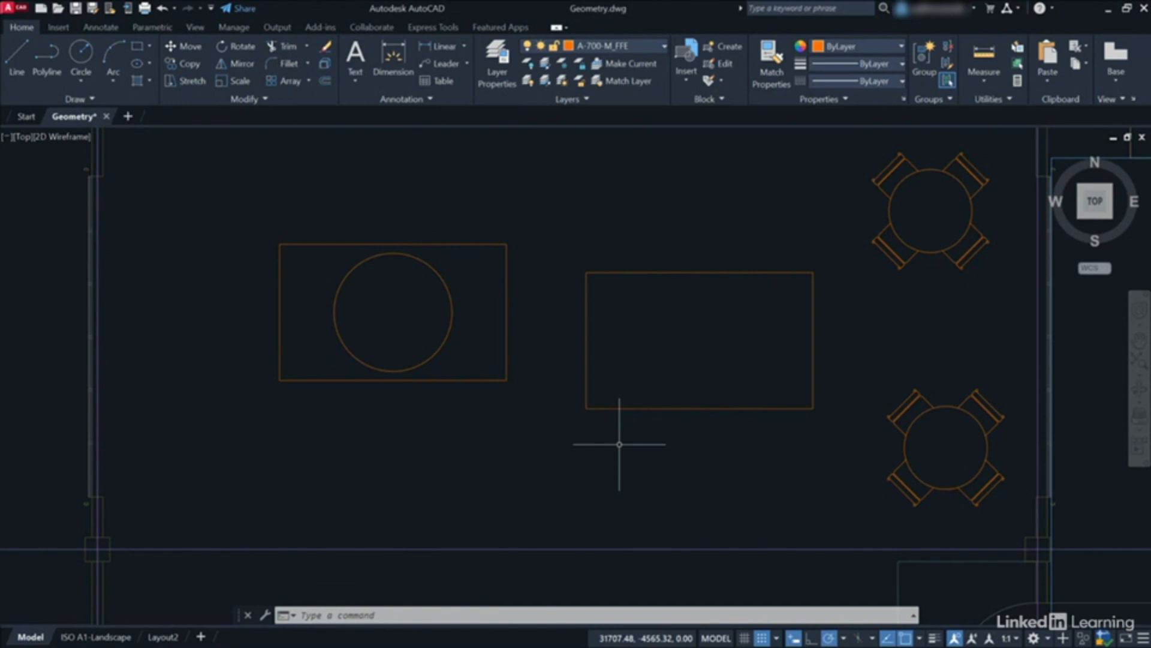
- Turn on ortho mode and erase the four lines of the outline between the rectangle and the round tables
left_click(812, 638)
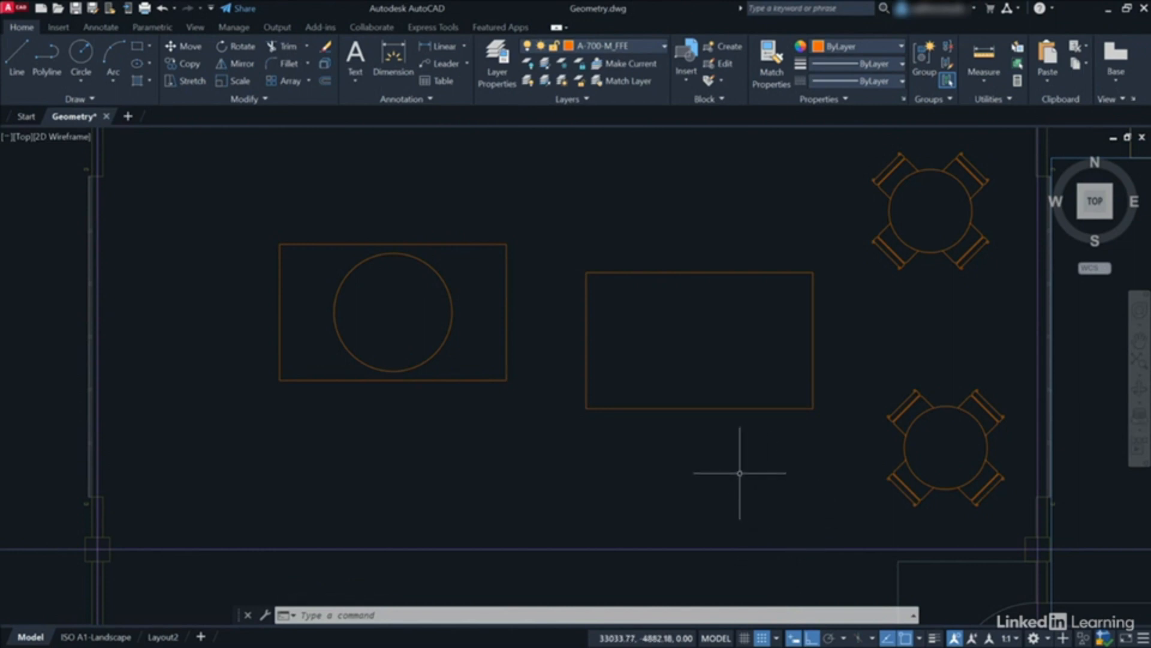
left_click(587, 329)
left_click(667, 273)
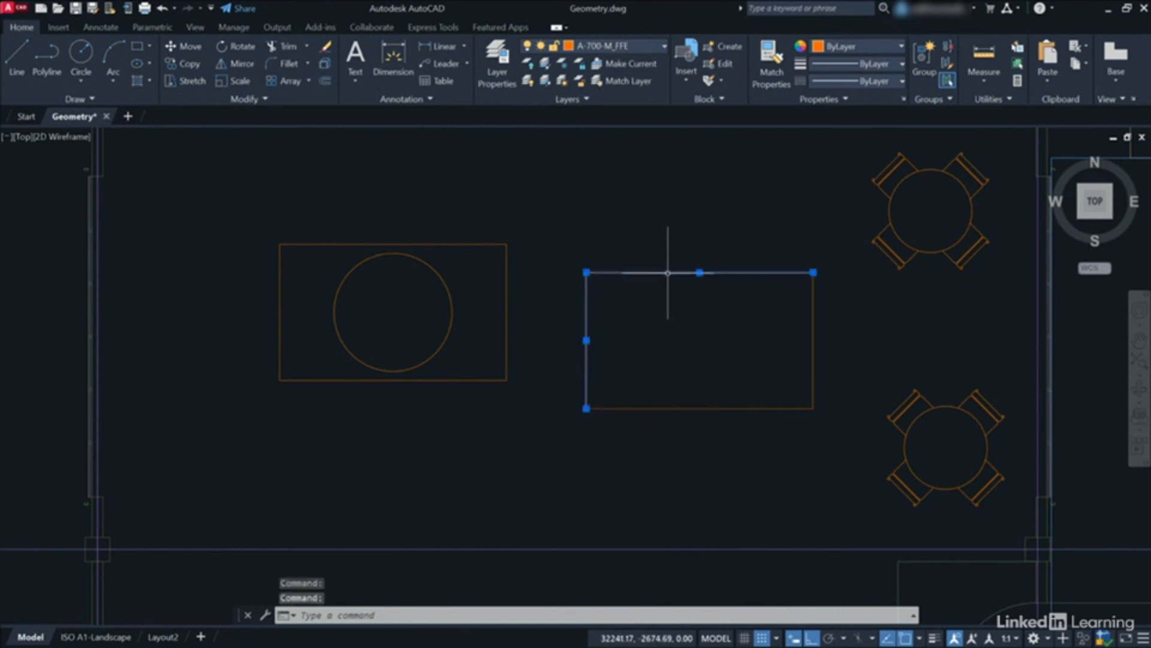
left_click(813, 335)
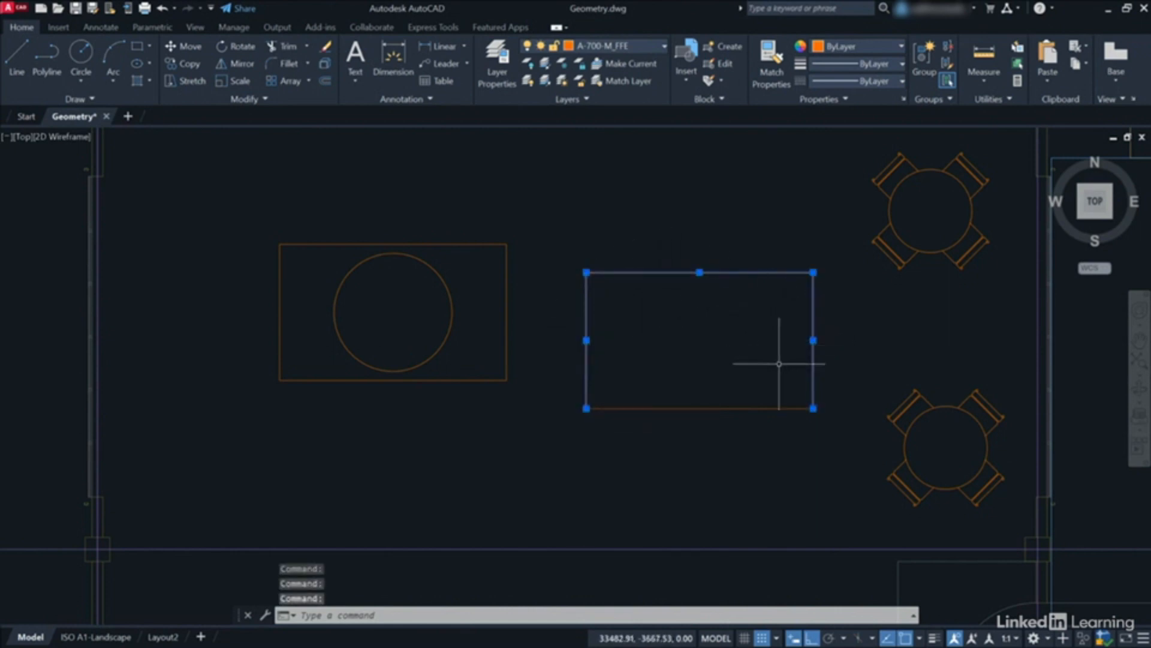
left_click(748, 408)
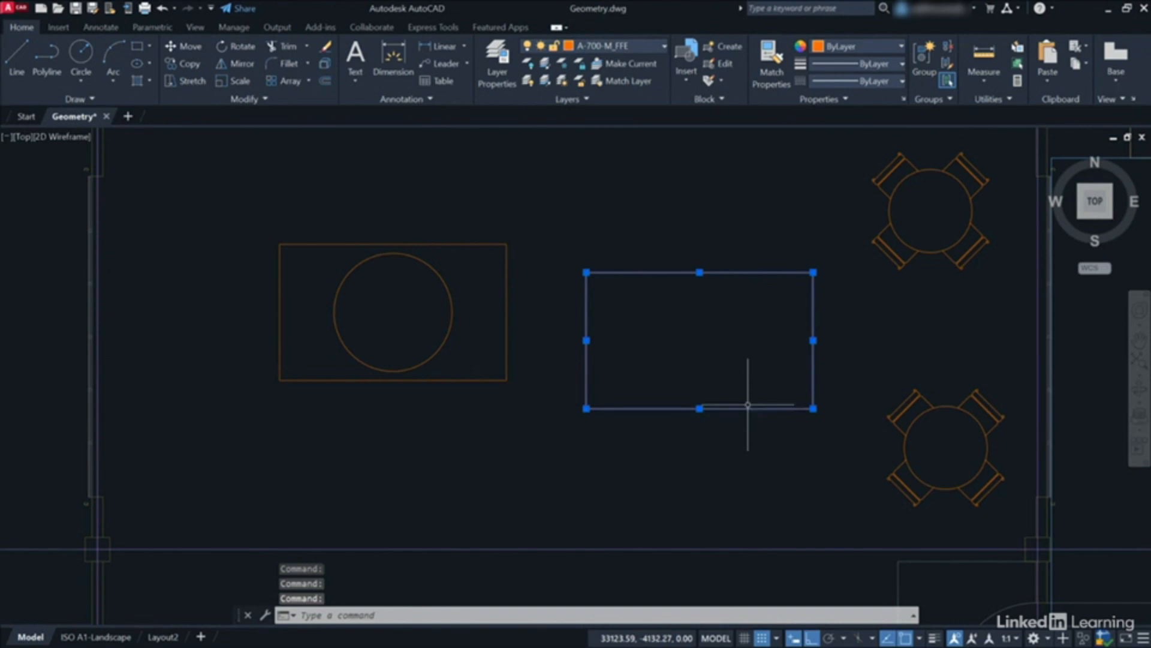
right_click(738, 334)
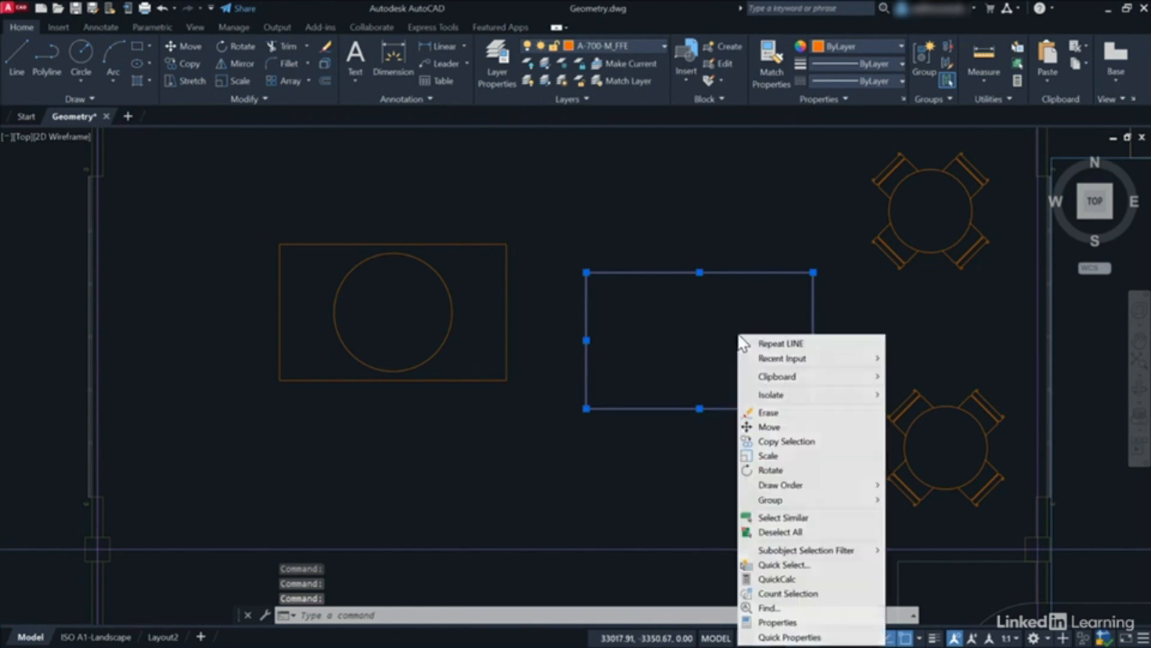
left_click(770, 414)
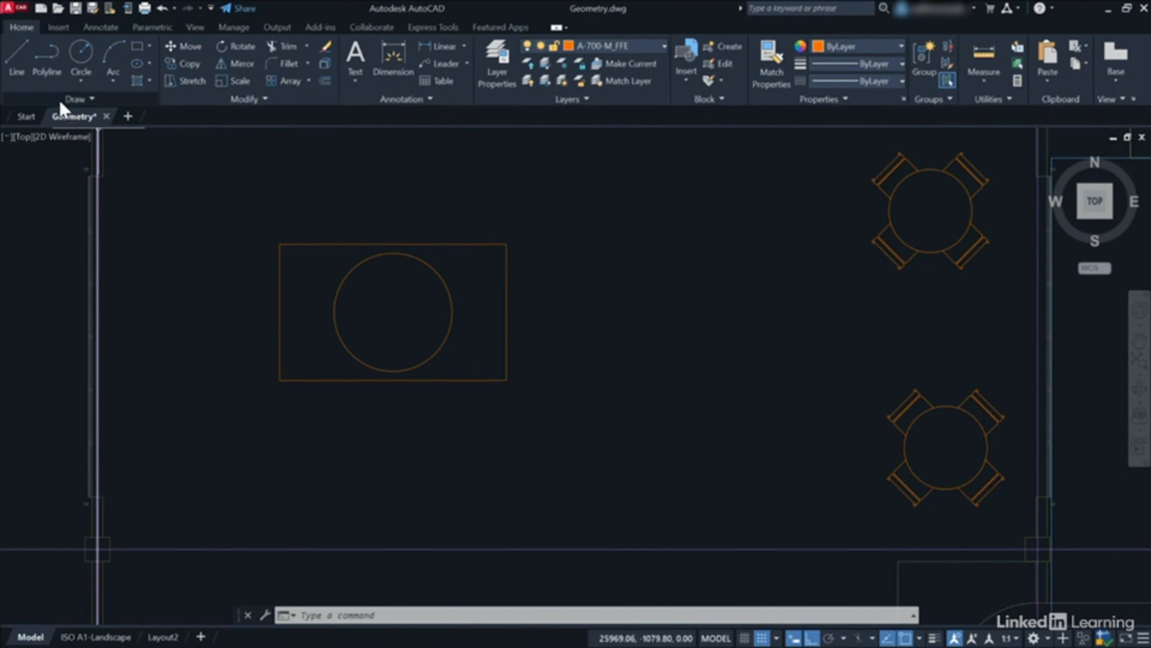
- Draw a closed line outline in ortho mode between the rectangle and the round tables: 1500 up, 2500 right, 1500 down, and close it
left_click(11, 56)
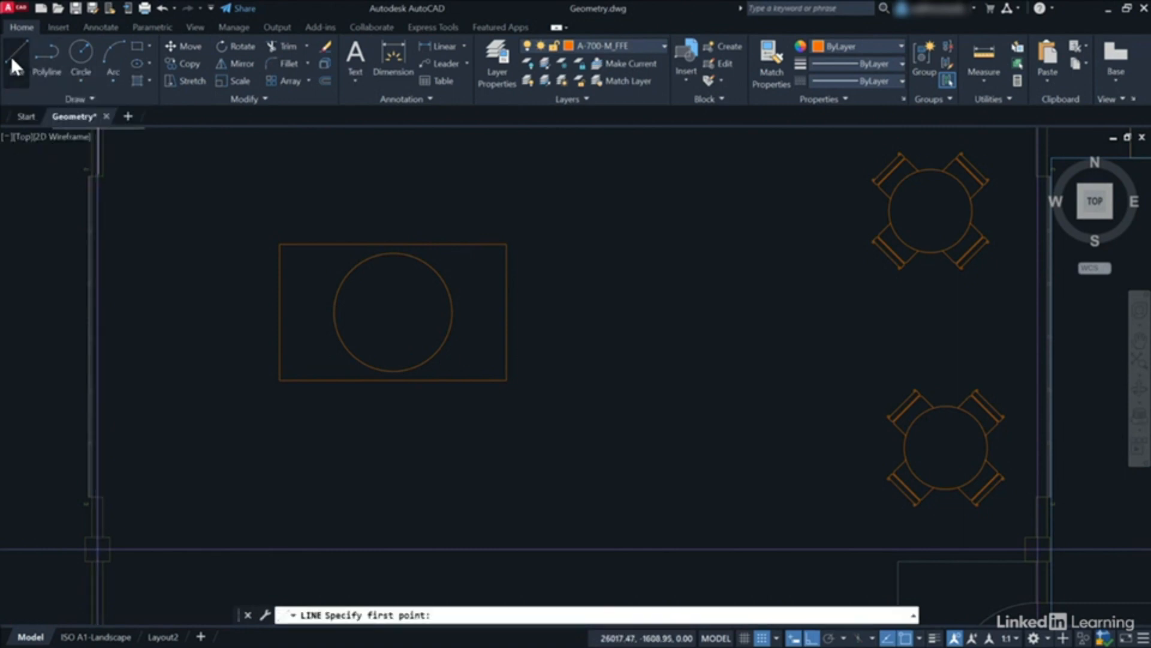
left_click(585, 434)
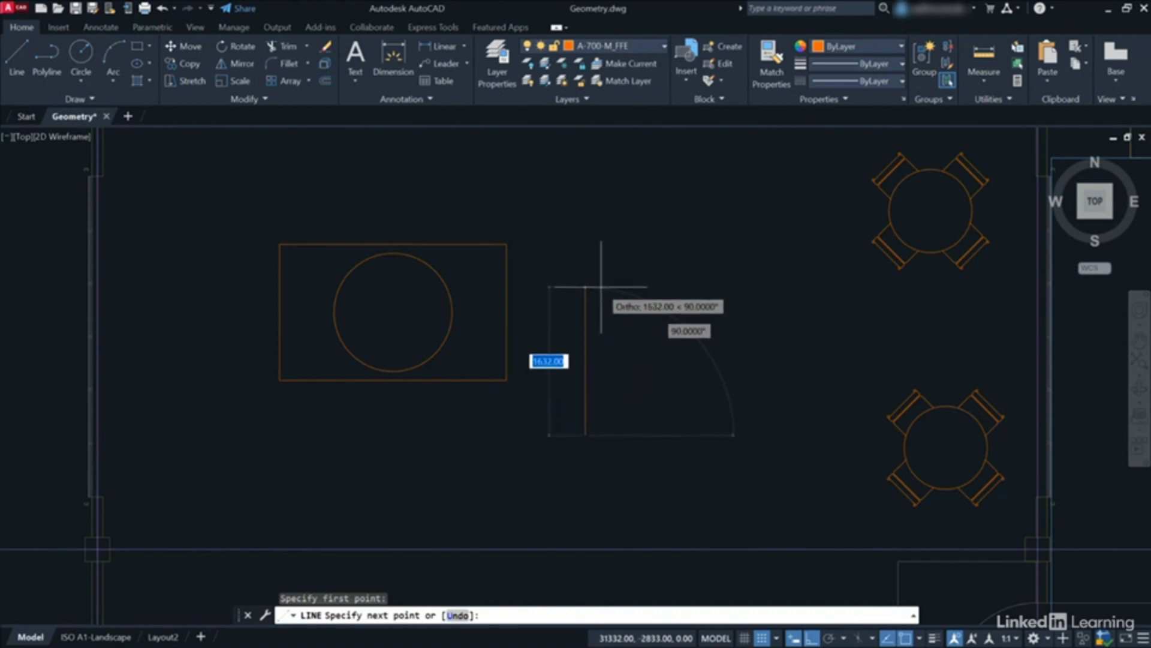
type("1500")
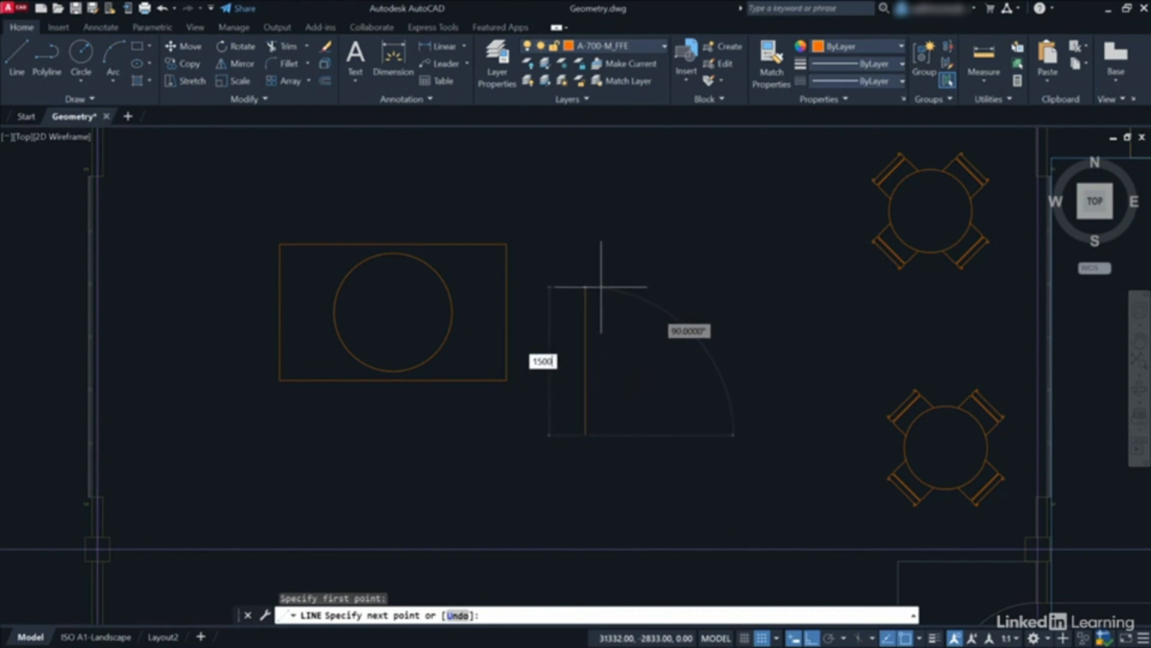
key("Return")
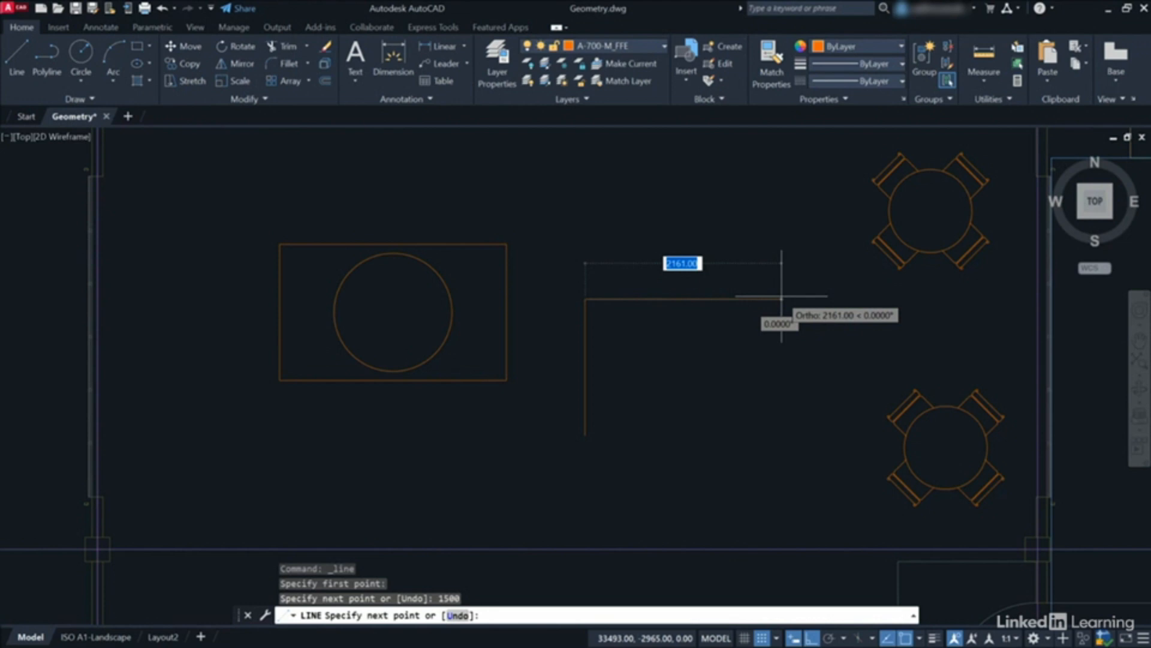
type("2500")
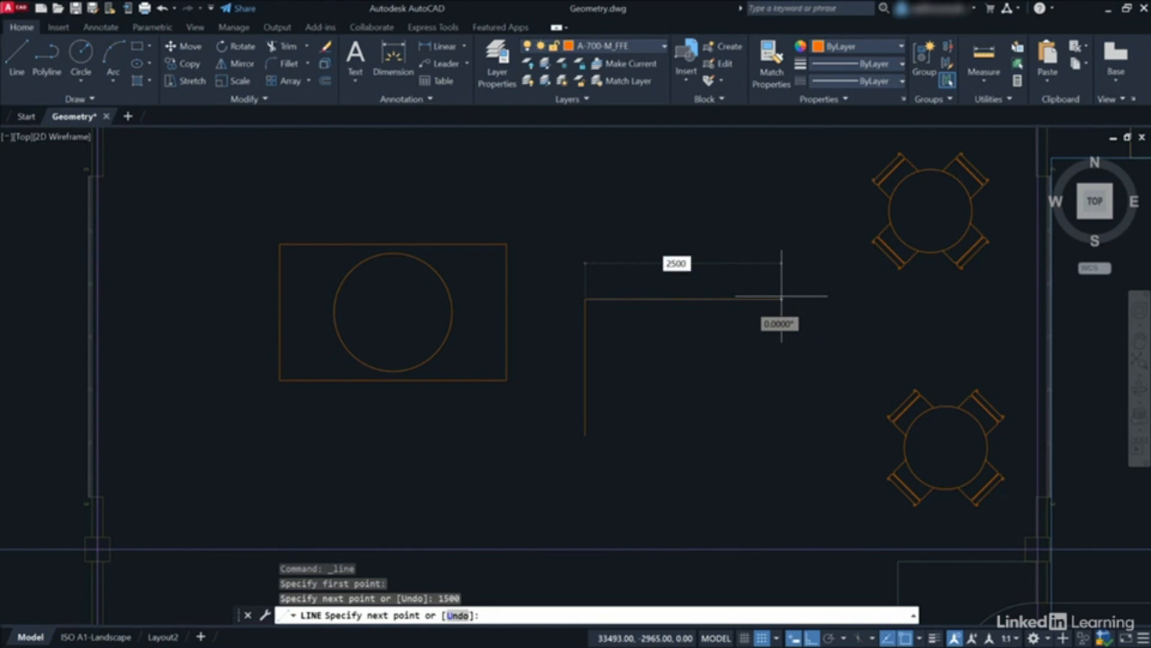
key("Return")
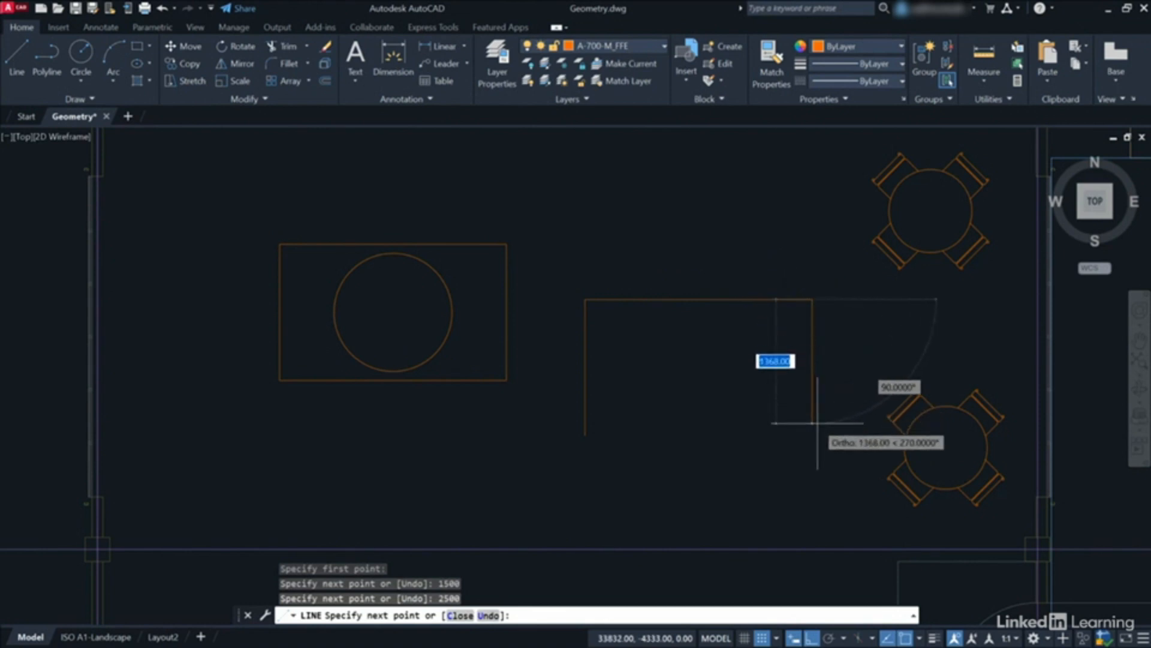
type("1500")
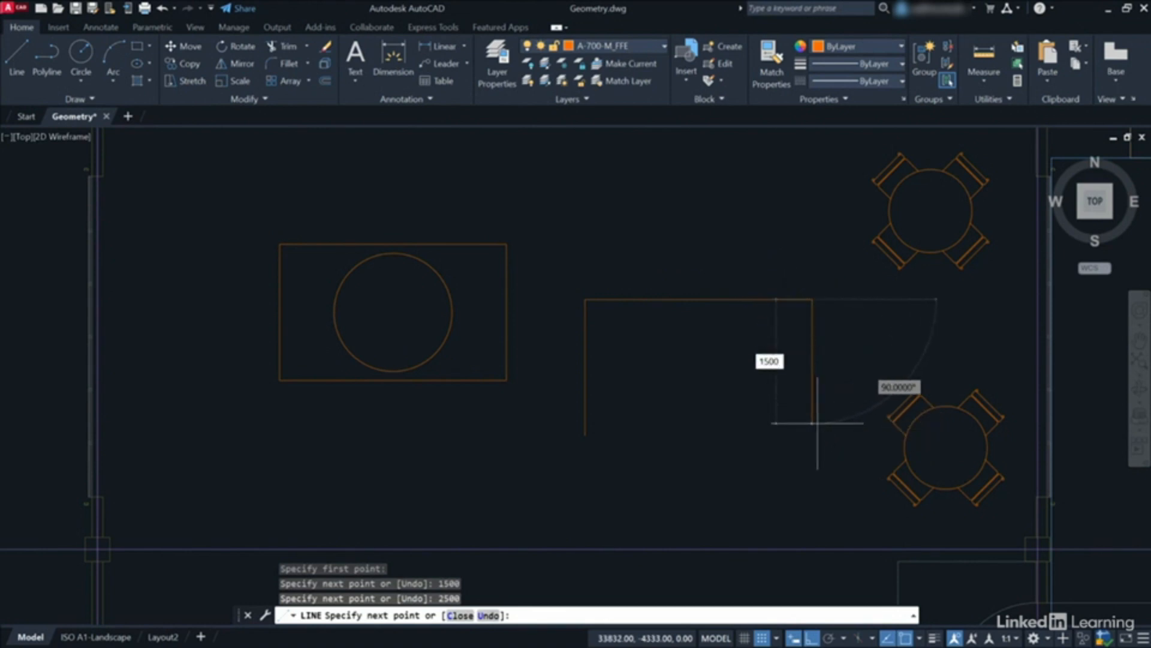
key("Return")
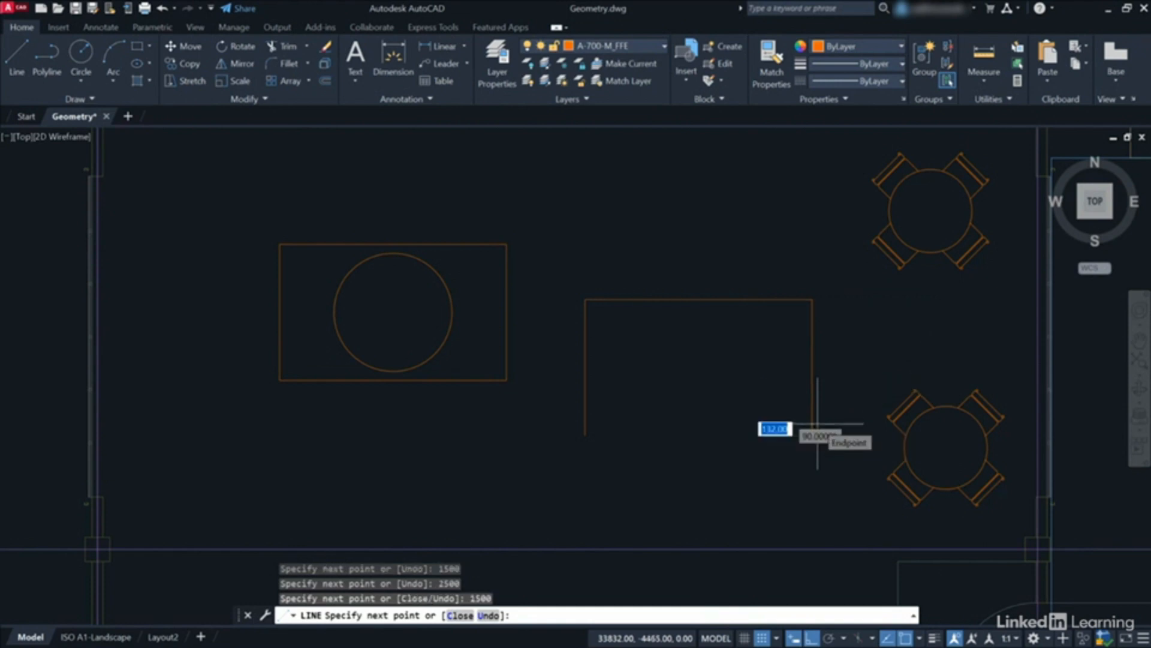
right_click(754, 474)
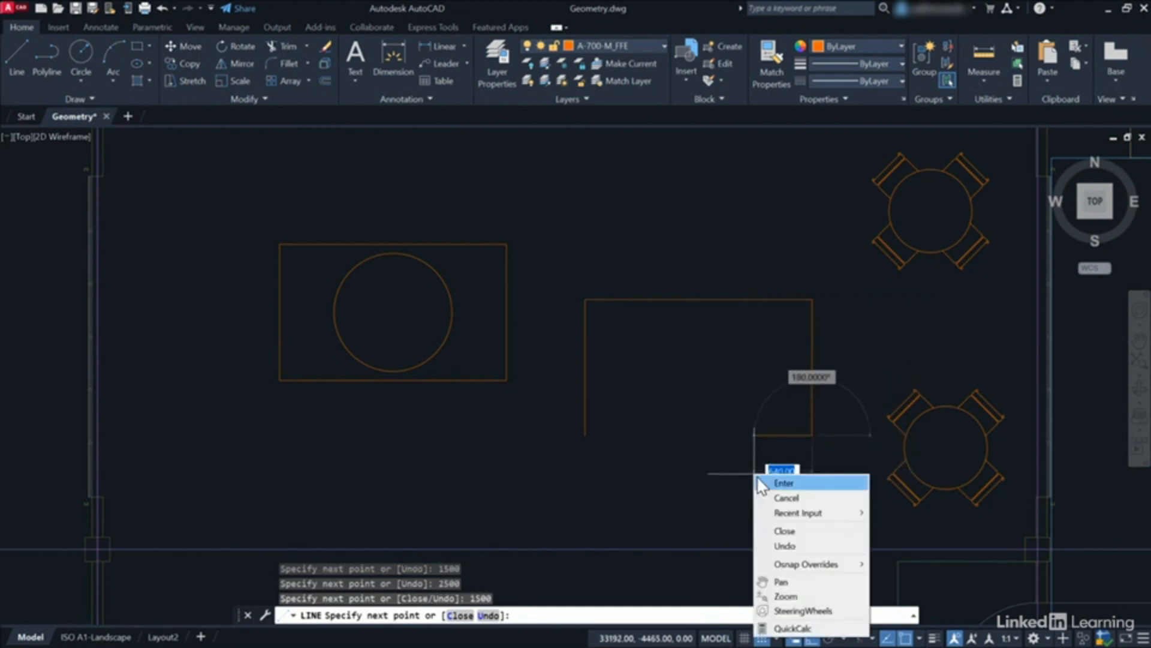
left_click(783, 531)
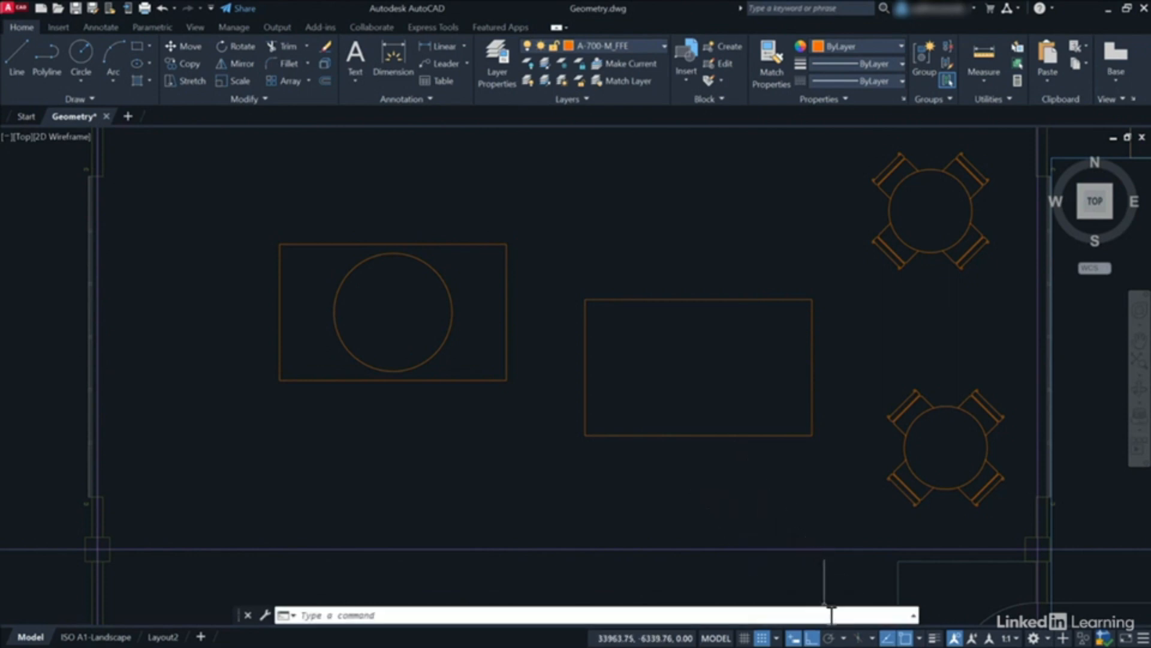
- Switch from ortho mode to polar tracking and set the tracking angle increment to 45 degrees
left_click(830, 638)
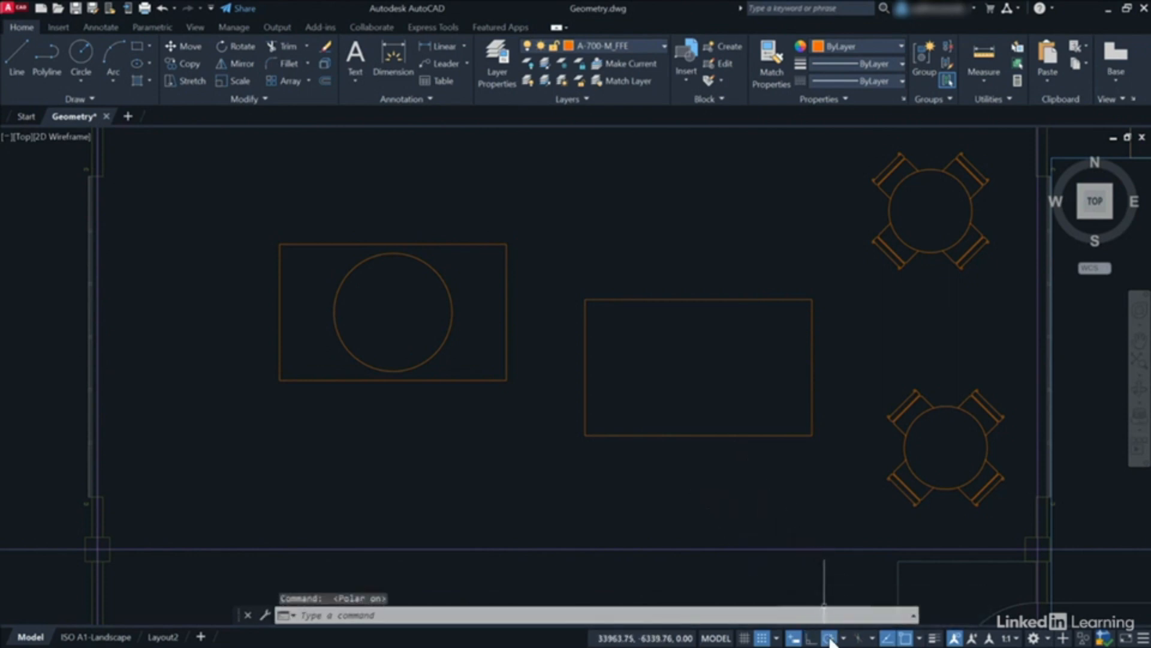
left_click(843, 639)
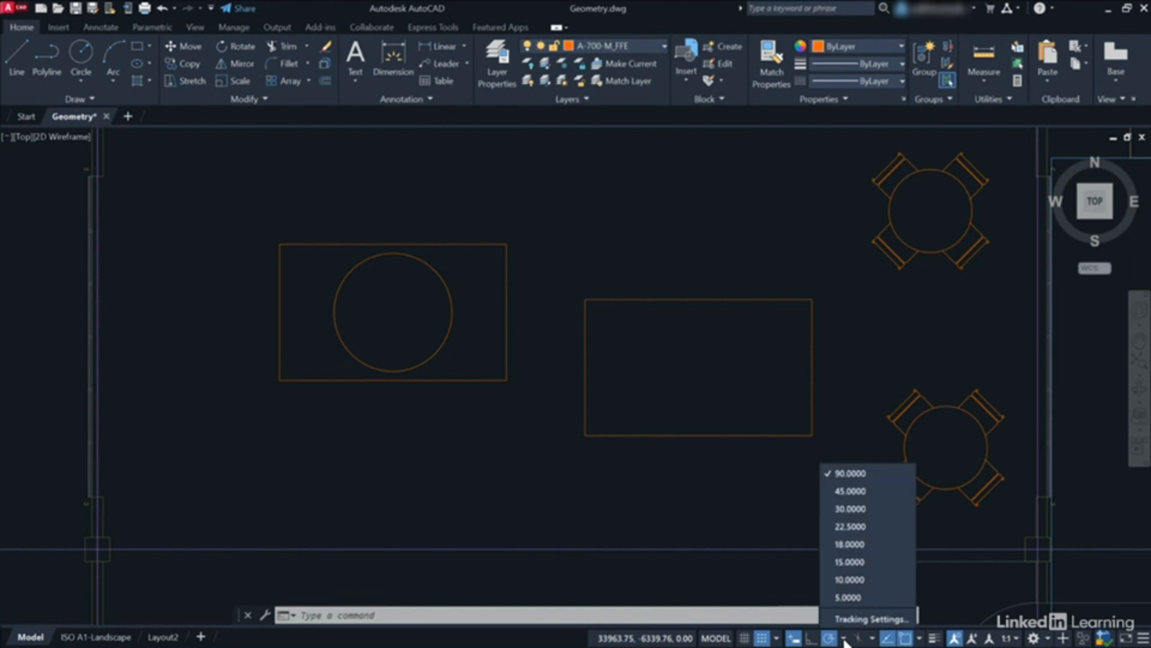
left_click(813, 639)
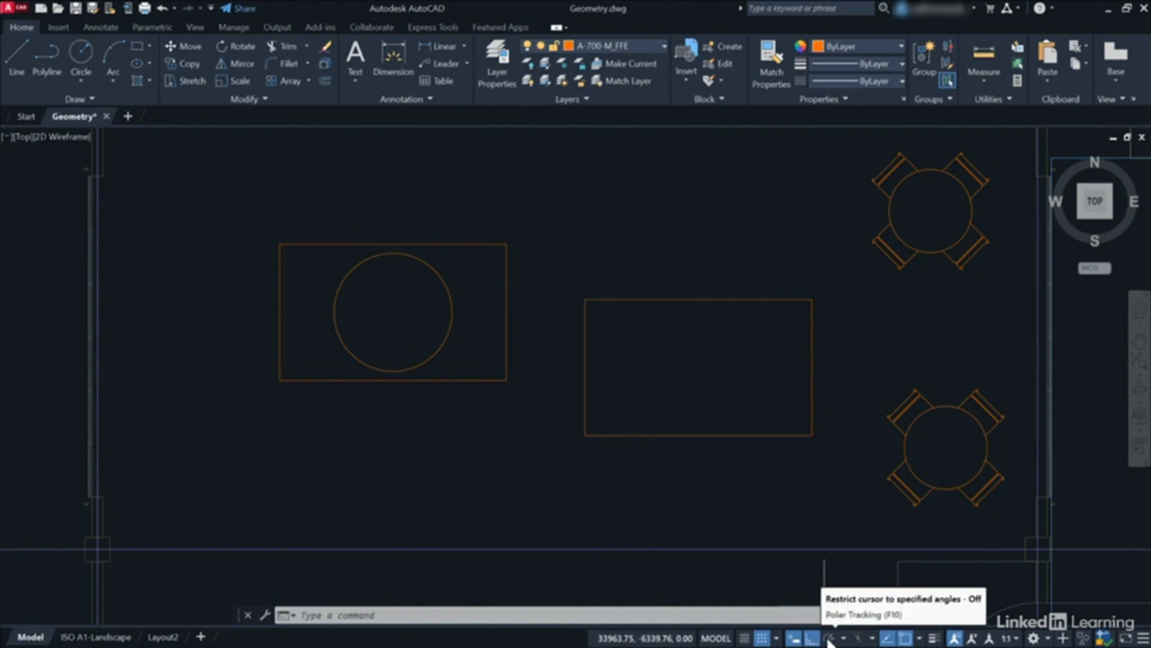
left_click(829, 639)
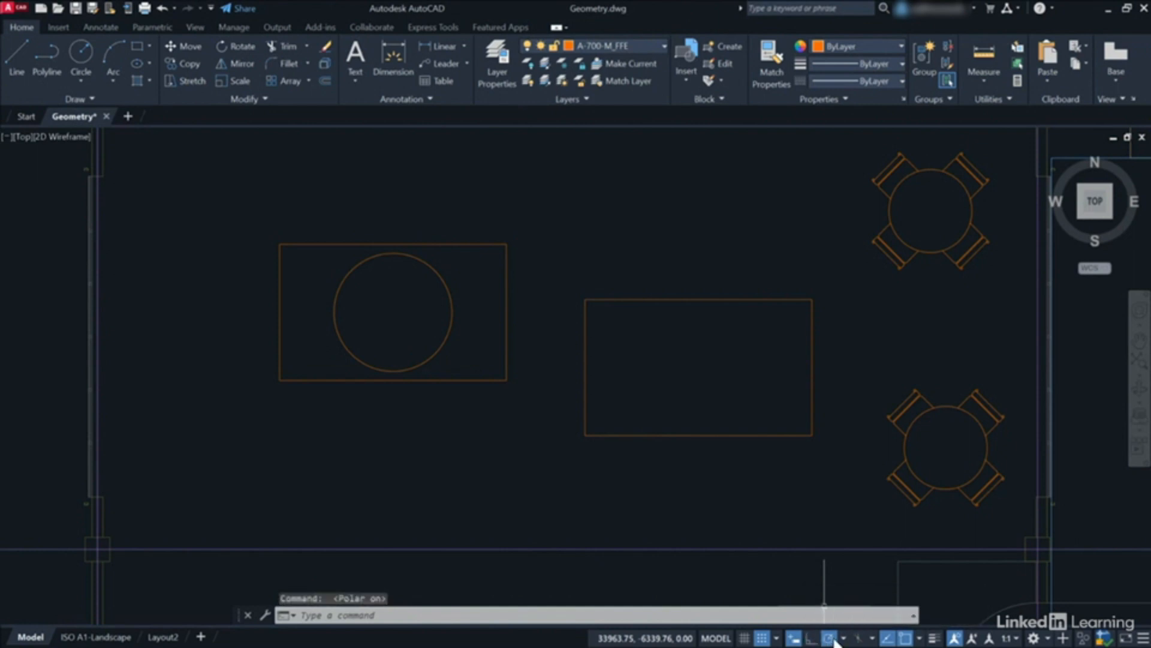
left_click(844, 638)
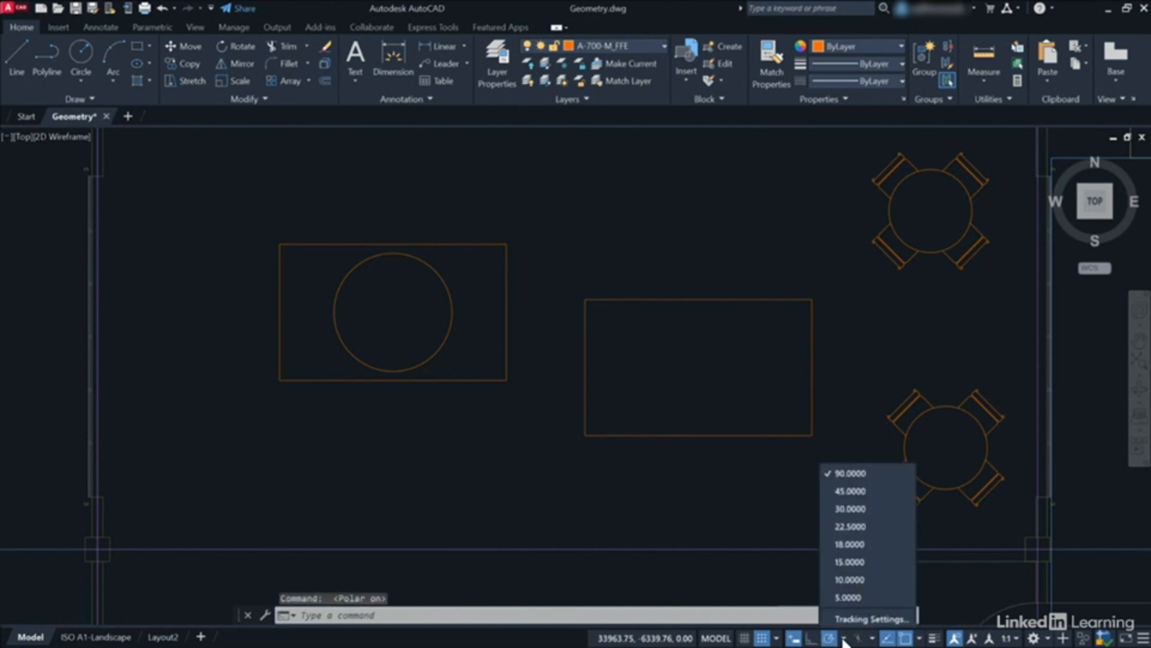
left_click(856, 491)
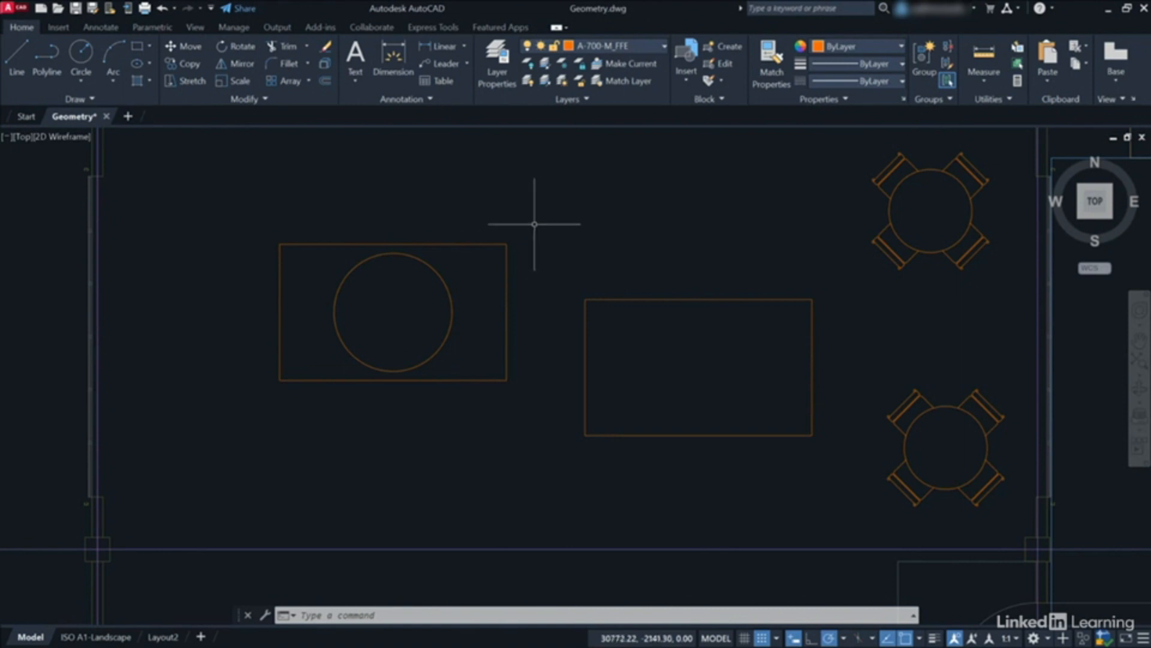
- Erase all four lines of the outline drawn in ortho mode
left_click(585, 336)
left_click(632, 299)
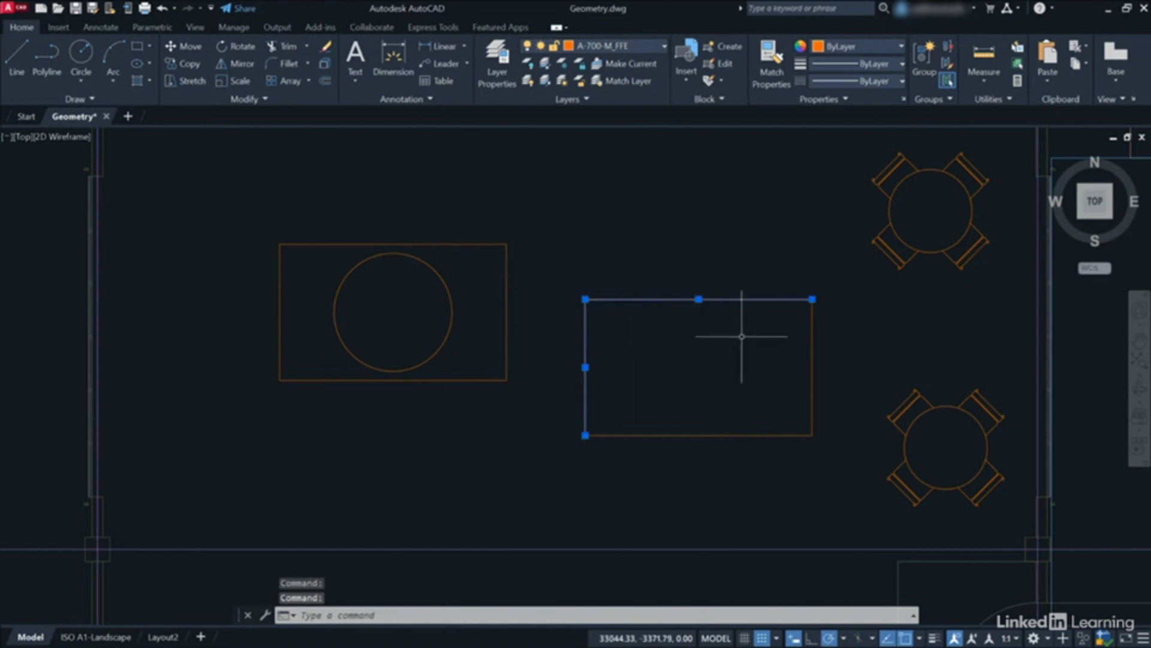
left_click(812, 362)
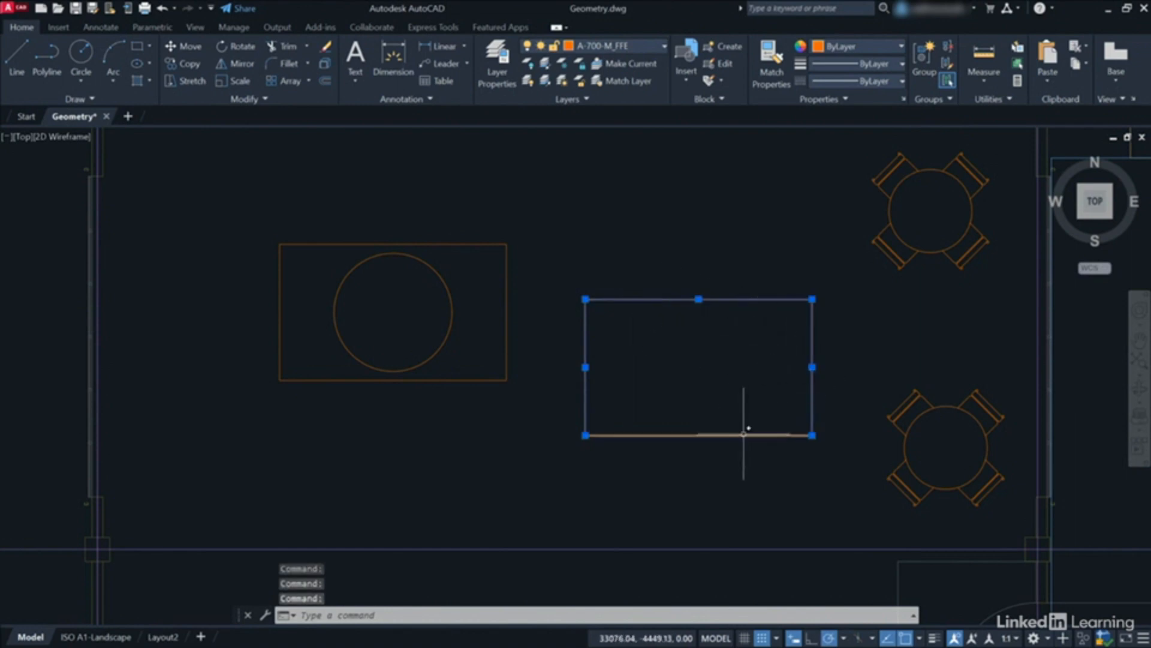
right_click(684, 335)
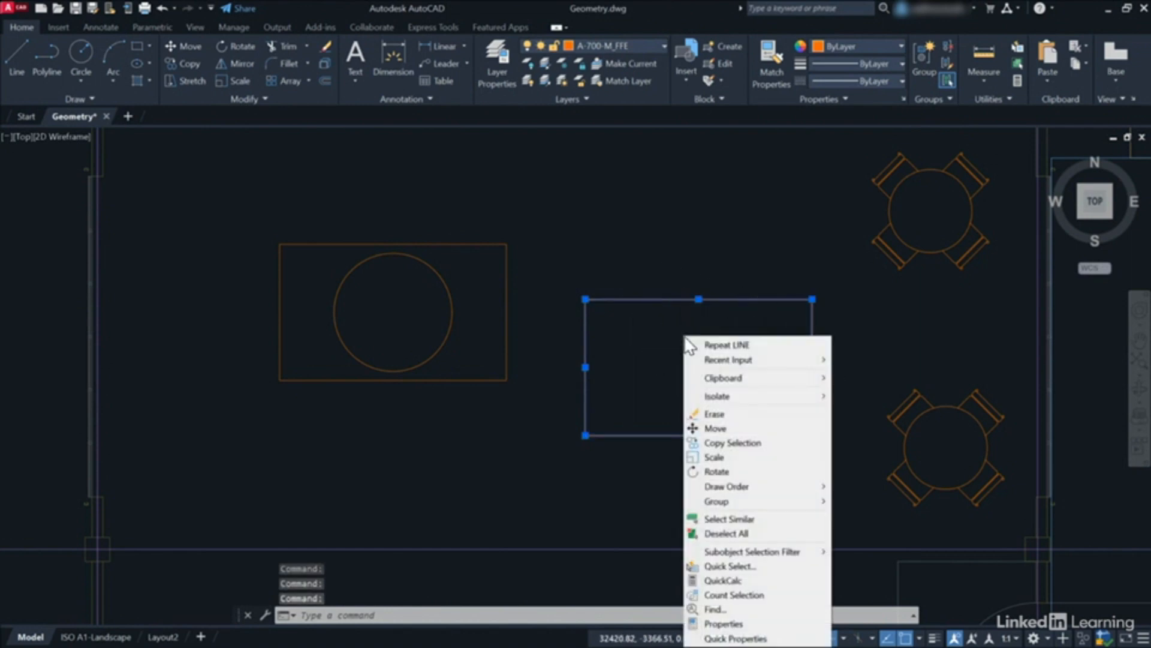
left_click(720, 412)
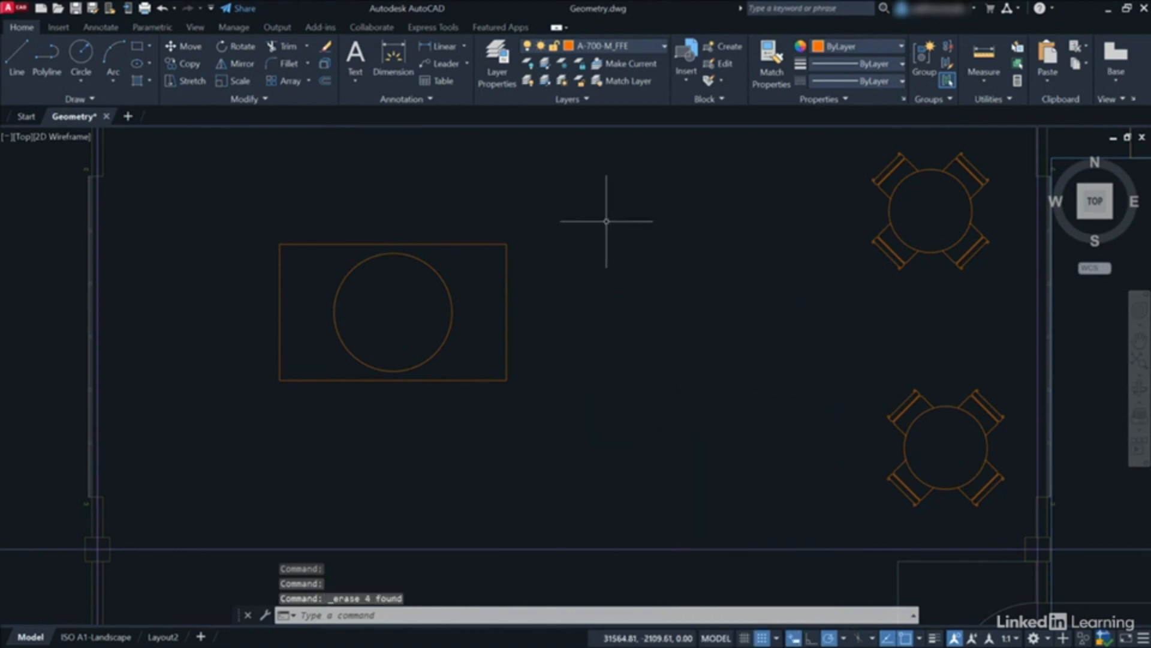
- Erase the remaining rectangle together with the circle at its centre
left_click(486, 243)
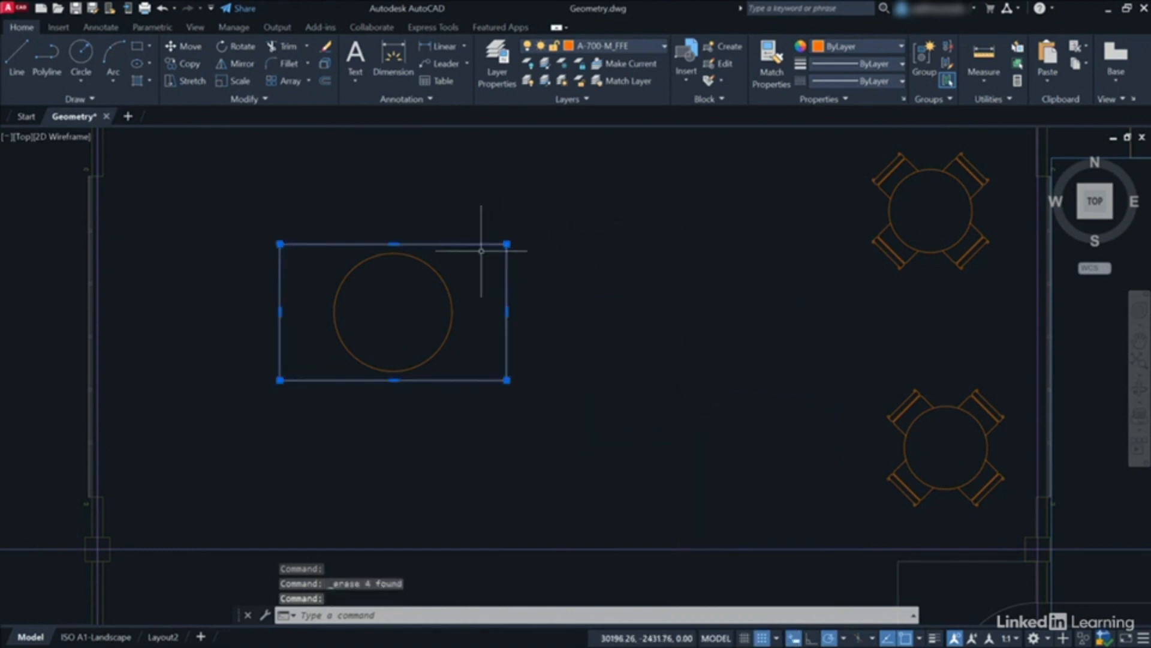
left_click(444, 267)
right_click(568, 242)
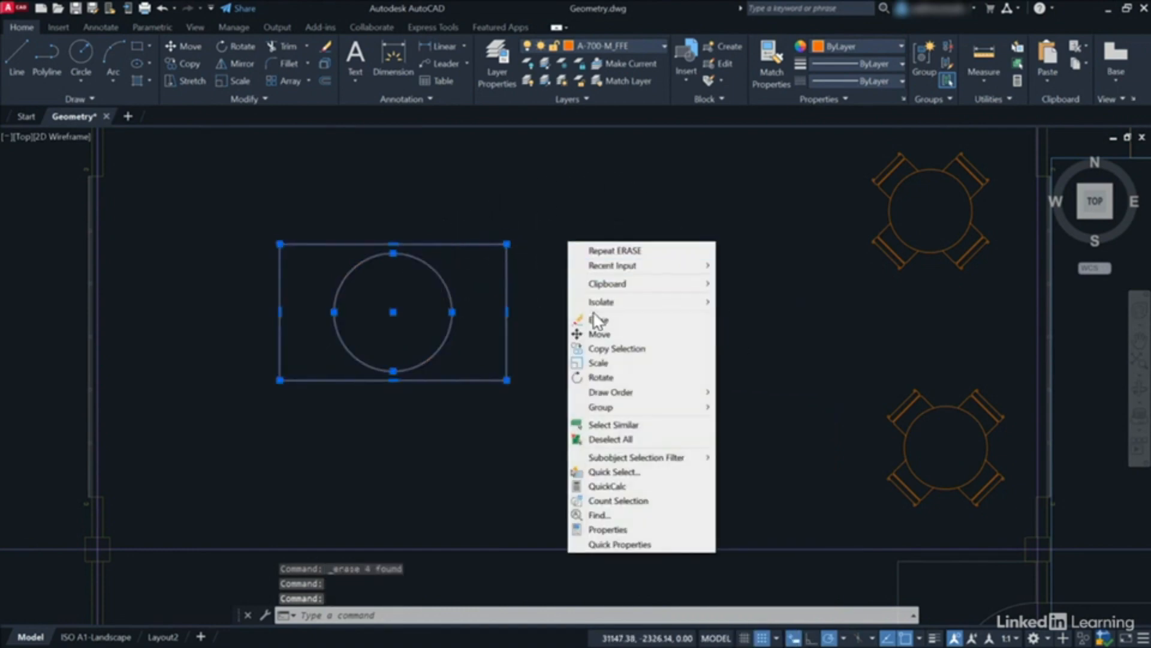
left_click(610, 325)
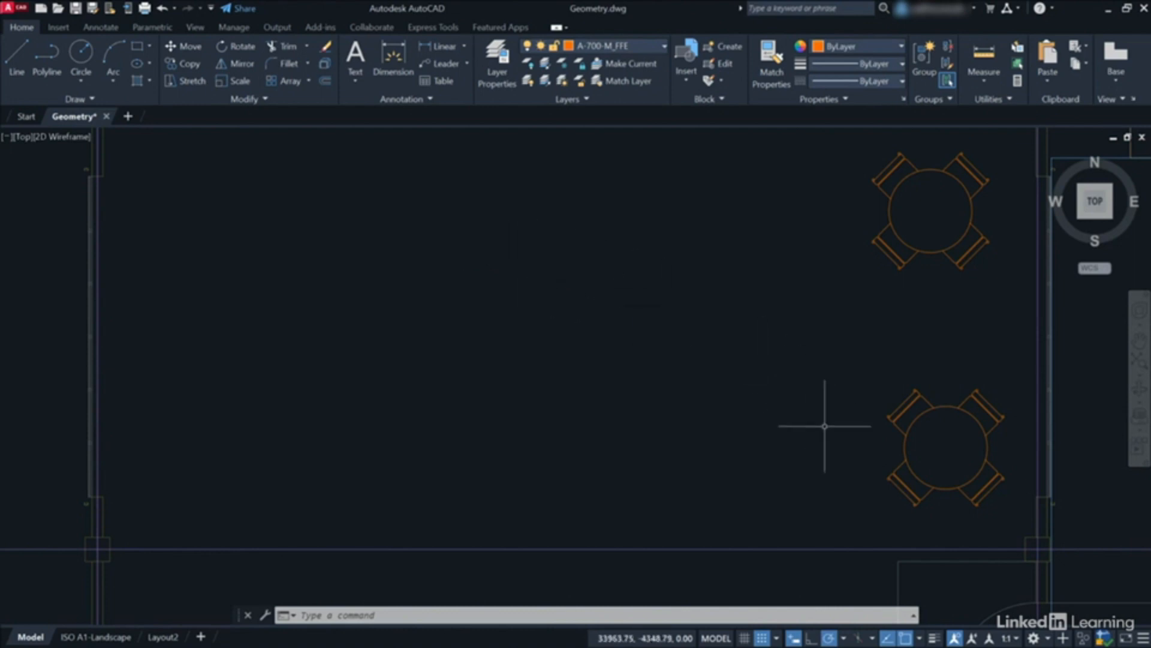
- Toggle ortho mode and return to polar tracking with a 90-degree increment, reviewing the object snap options
left_click(812, 641)
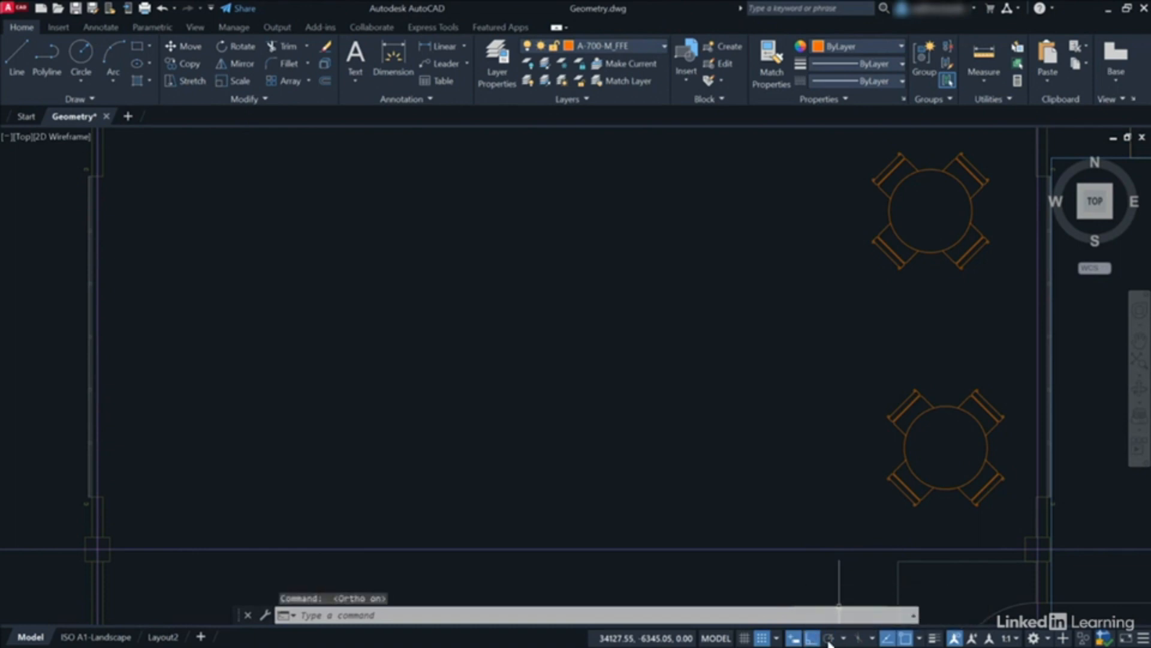
left_click(829, 641)
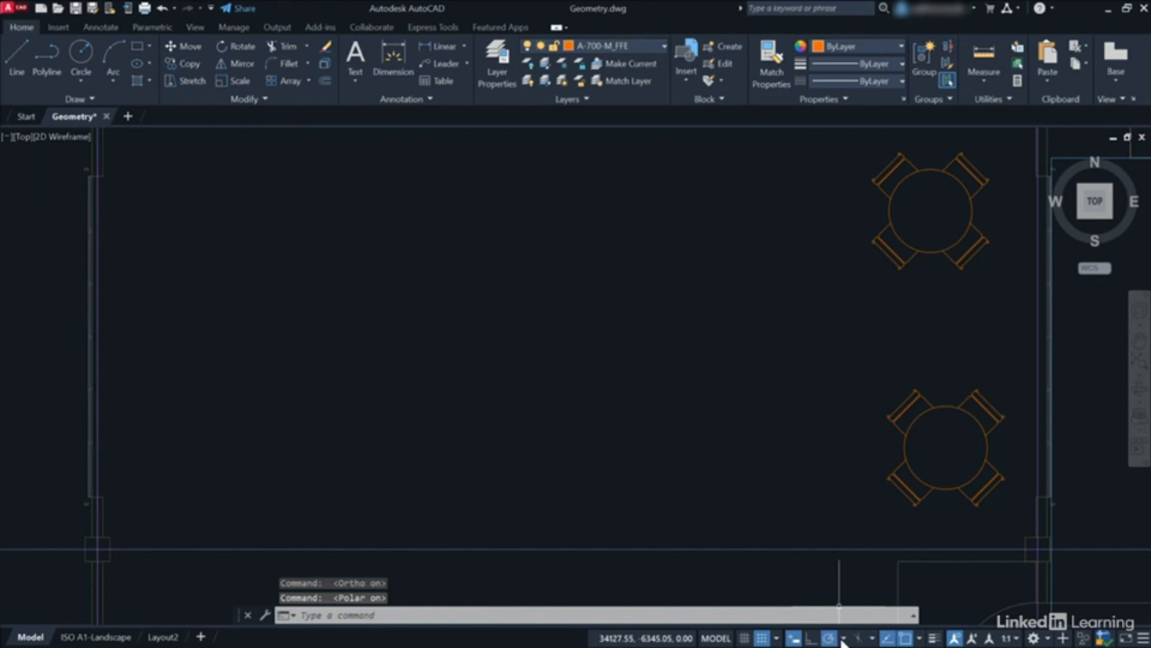
left_click(844, 639)
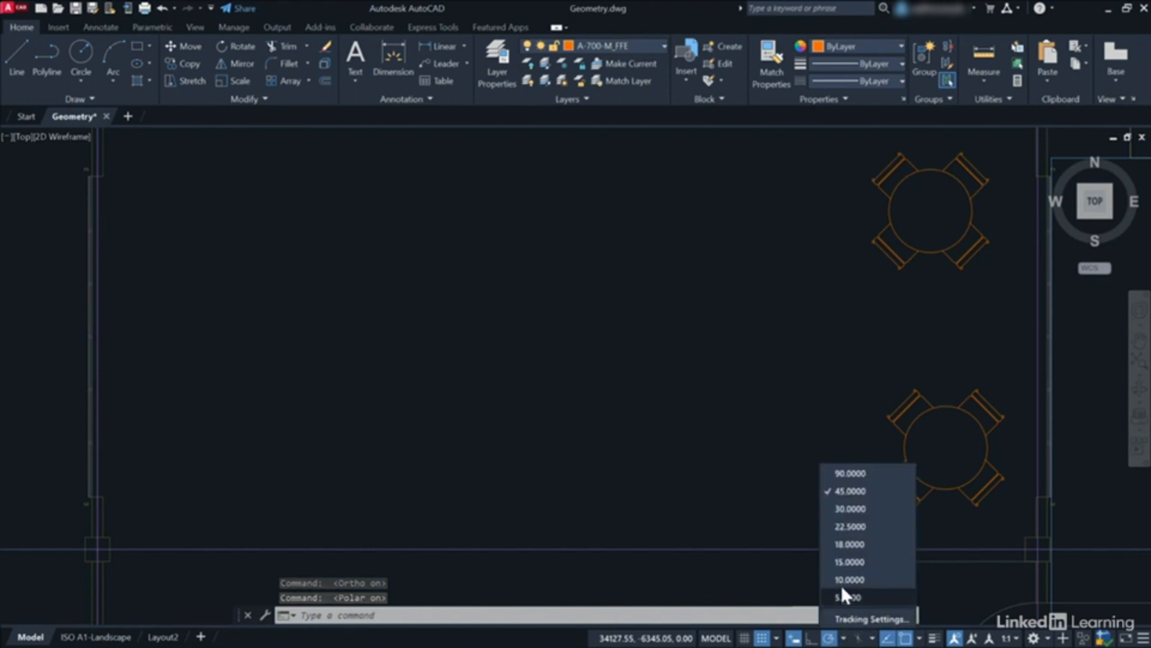
left_click(851, 475)
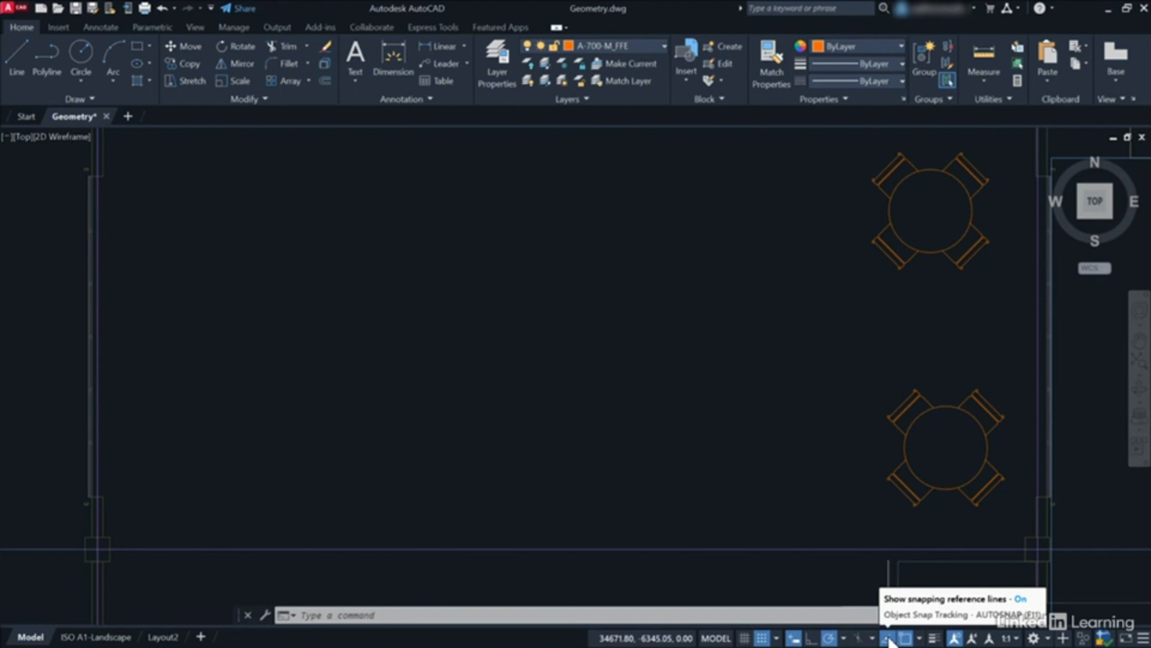
left_click(920, 639)
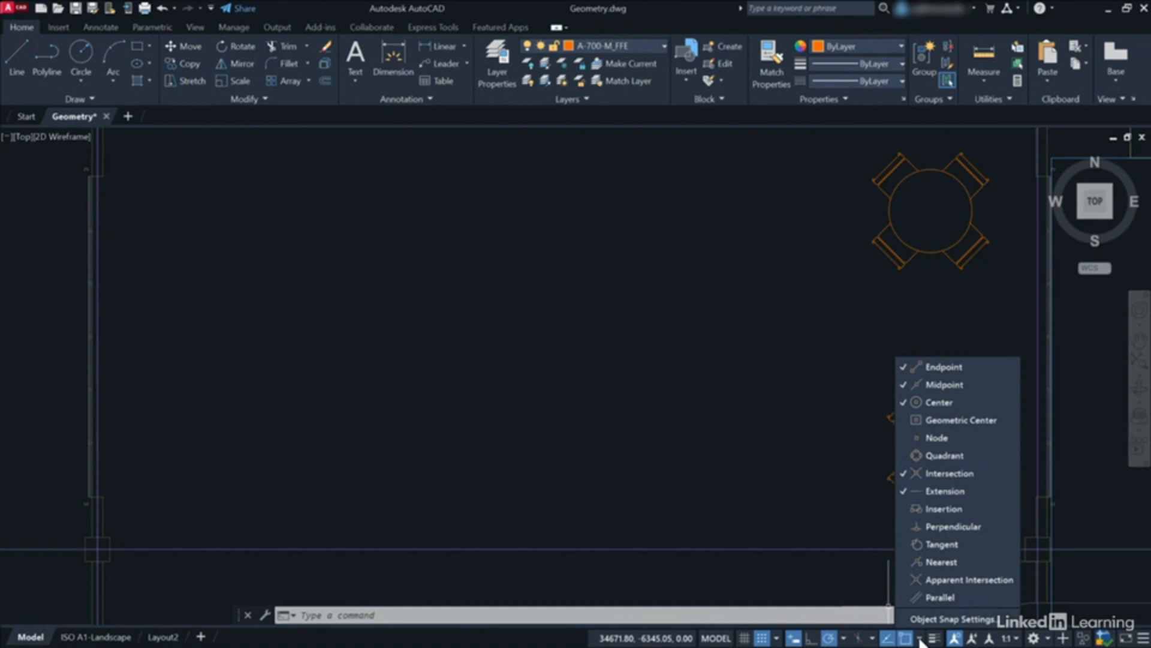
left_click(920, 639)
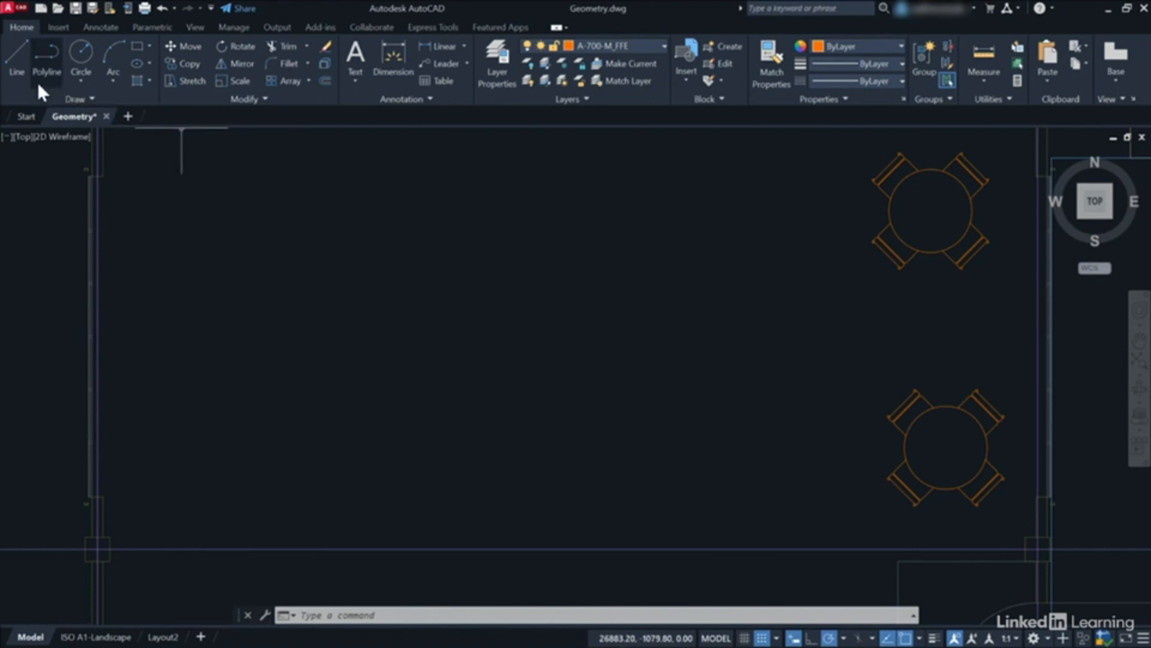
- Draw a closed rectangle from lines in the open floor area: 1500 up, 2500 right, 1500 down, then close it back to the start
left_click(8, 59)
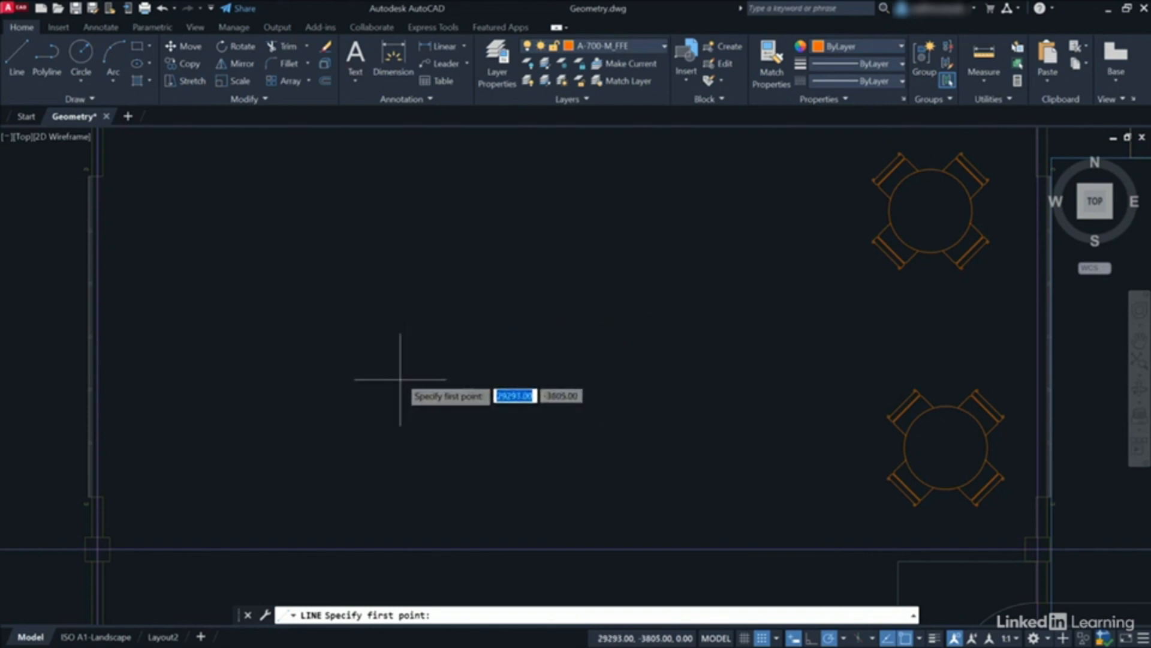
left_click(376, 427)
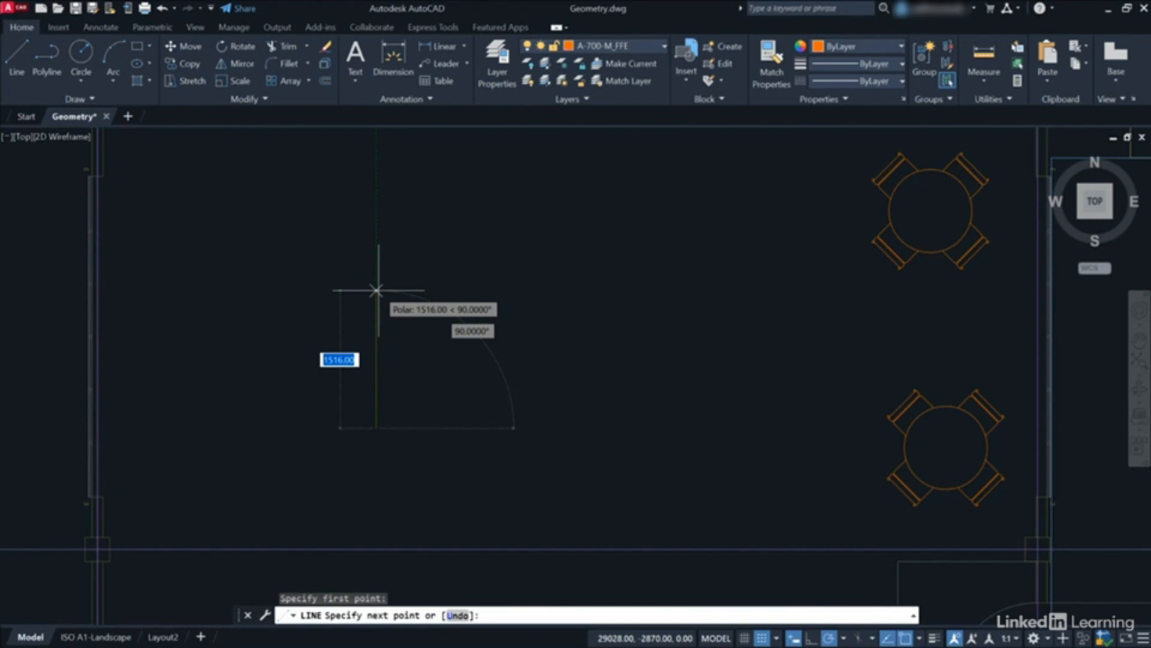
type("1500")
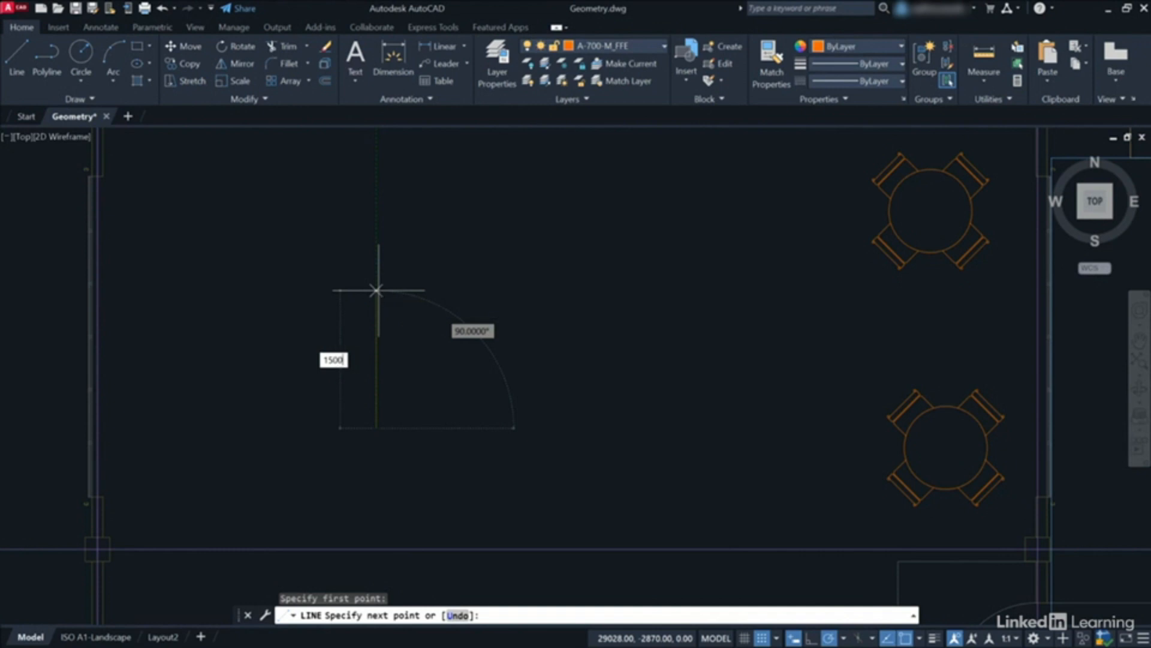
key("Return")
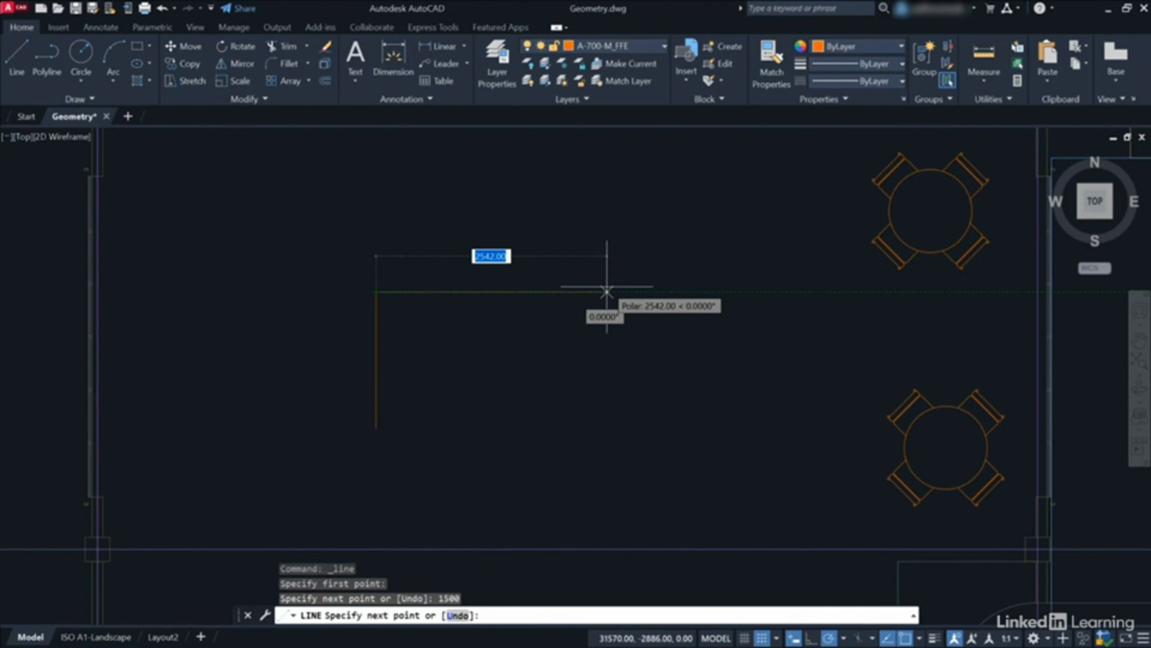
type("2500")
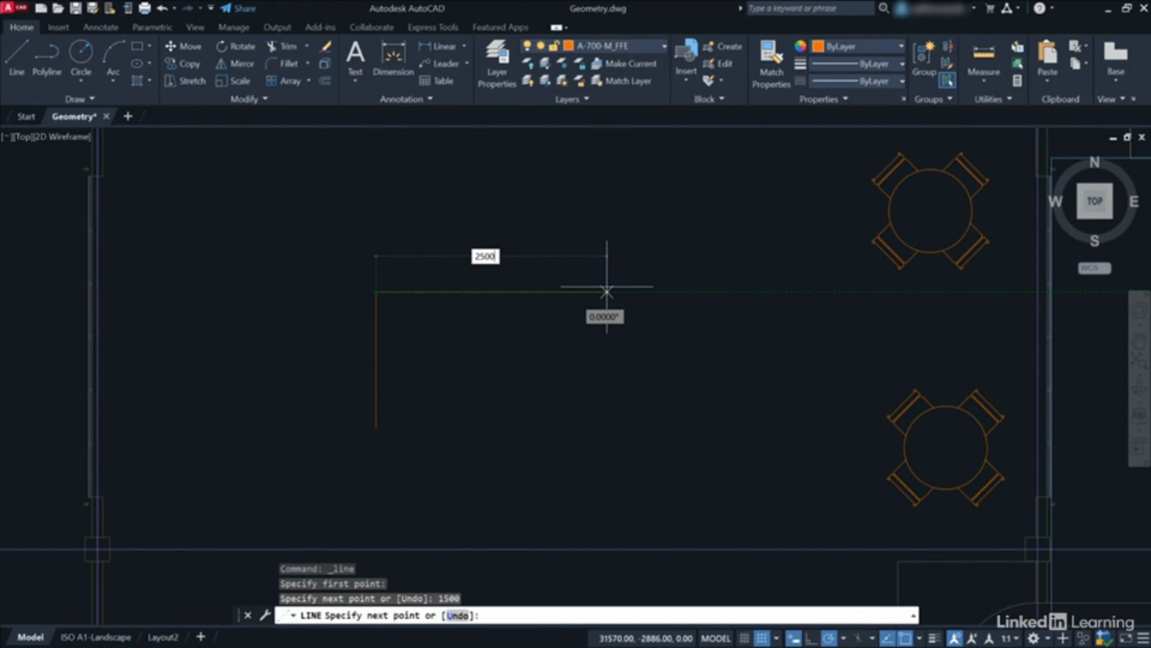
key("Return")
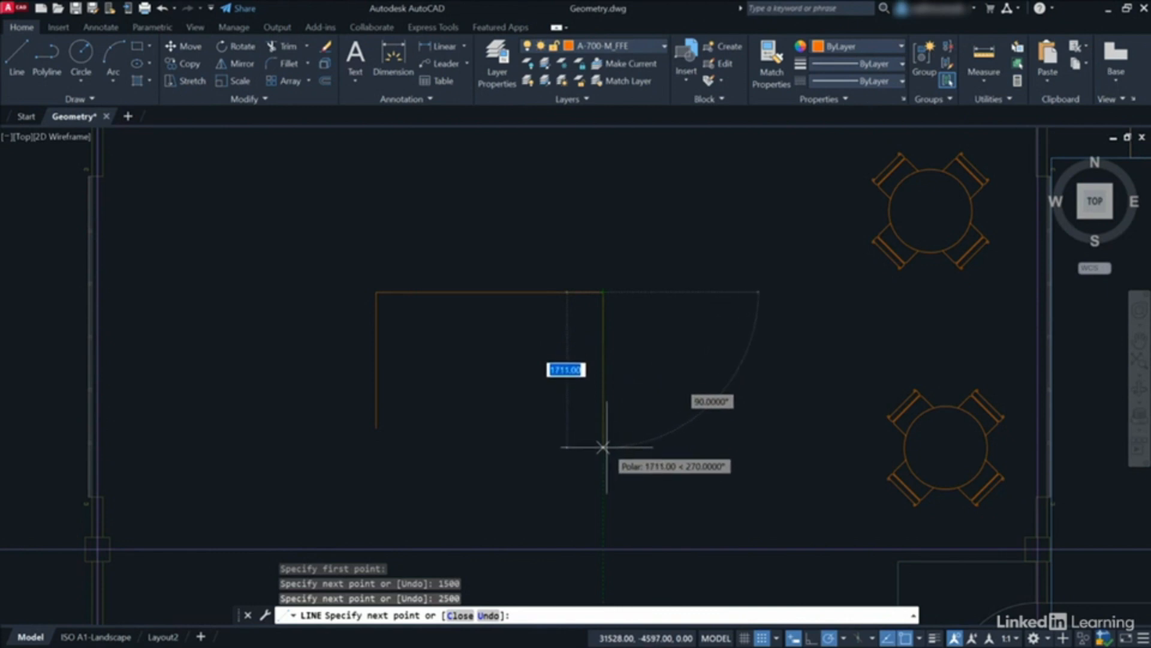
type("1500")
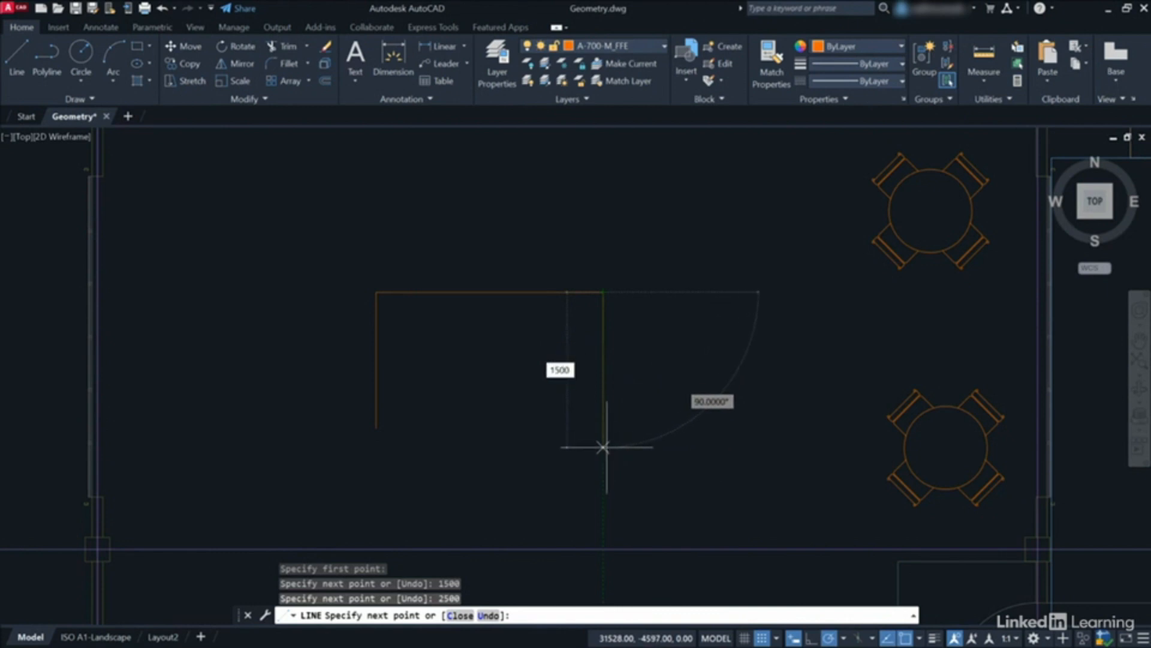
key("Return")
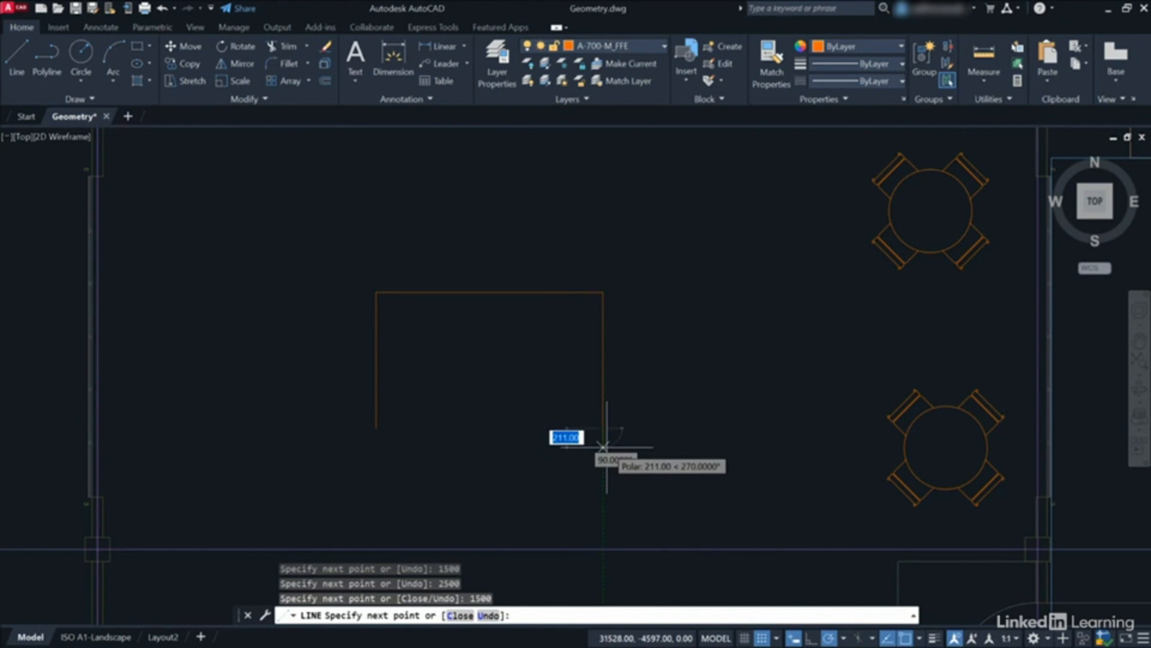
right_click(636, 444)
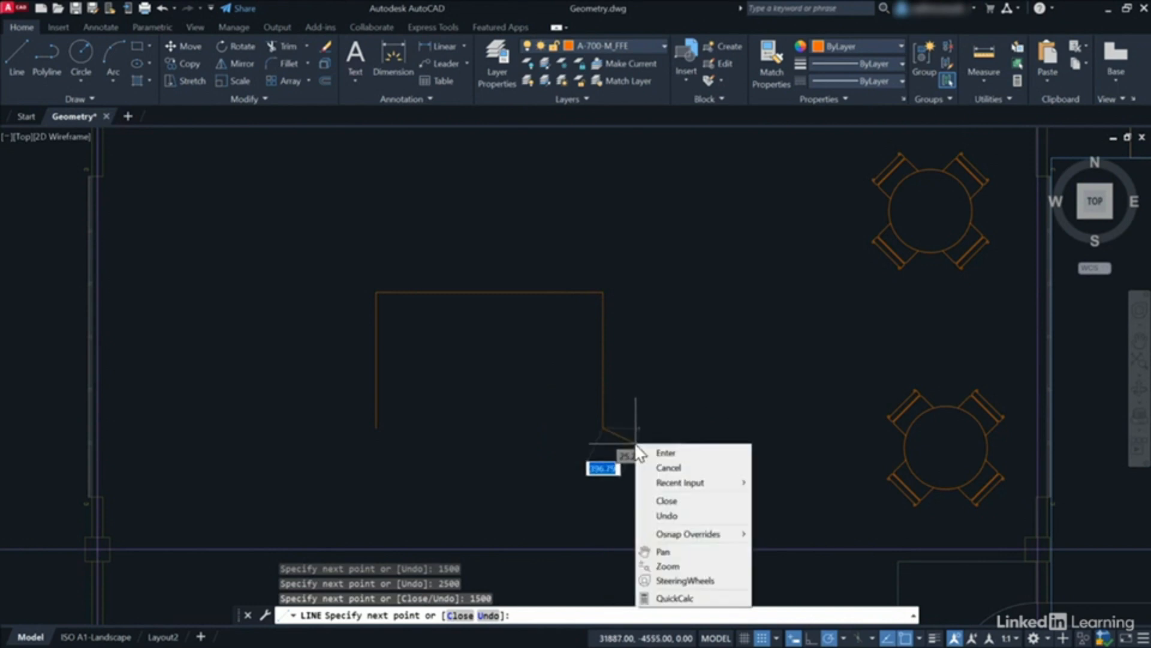
left_click(662, 501)
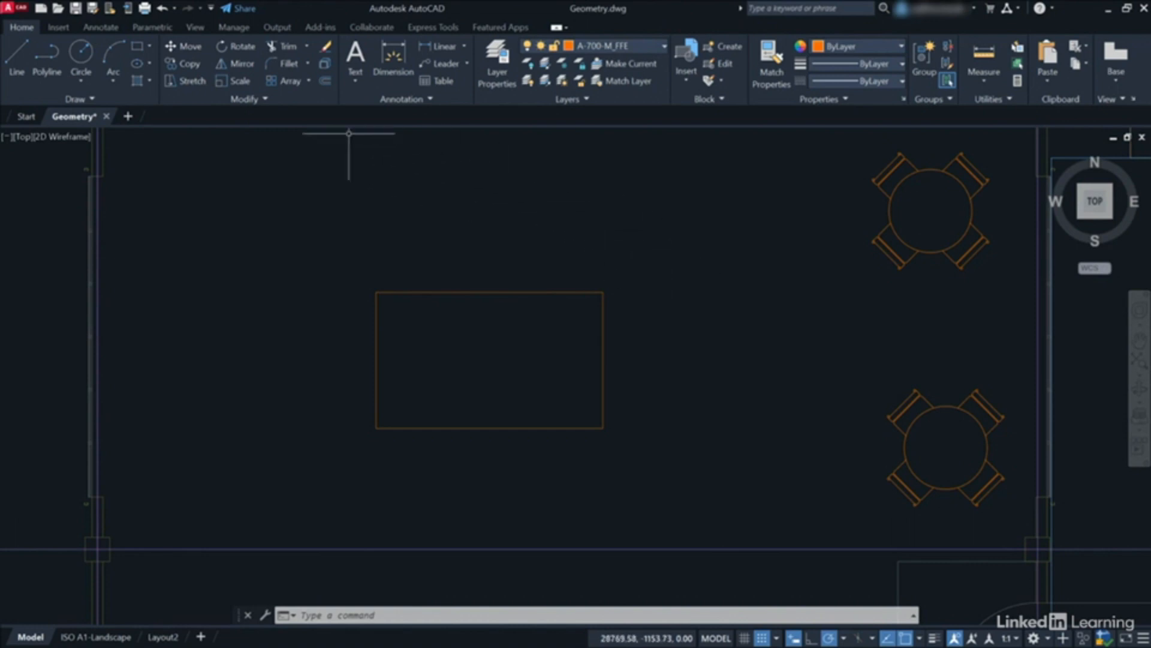
- Draw a Start, Center, End arc bulging outward from the rectangle's right side, from lower to upper corner, centred on that side's midpoint
left_click(113, 80)
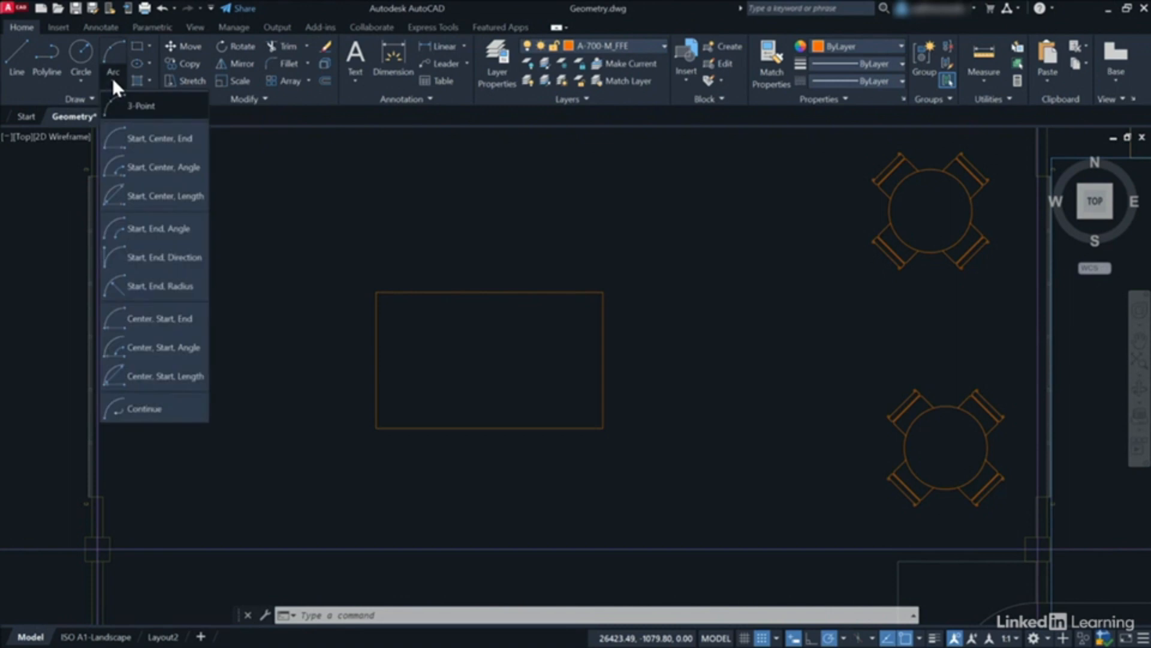
left_click(145, 138)
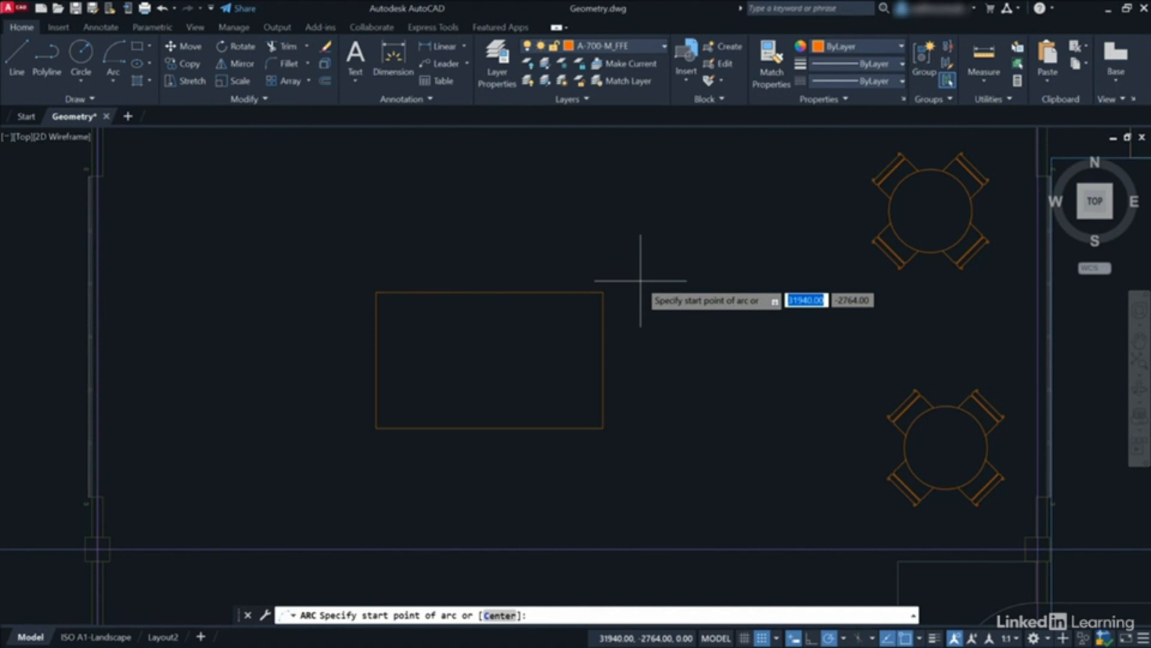
left_click(603, 427)
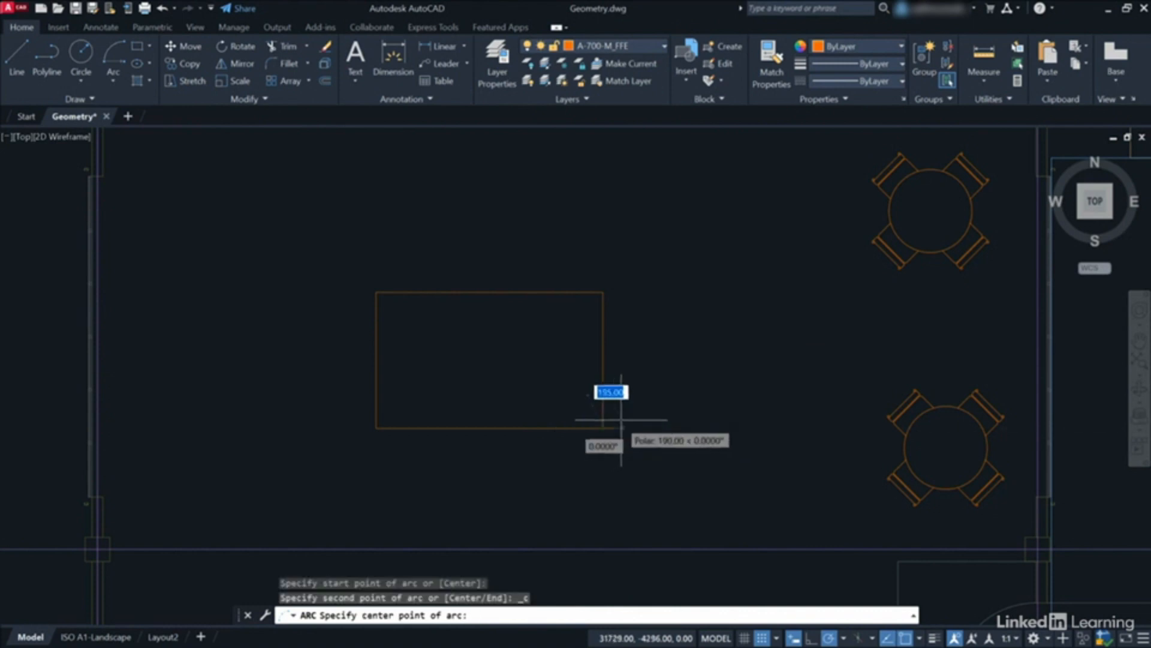
left_click(603, 360)
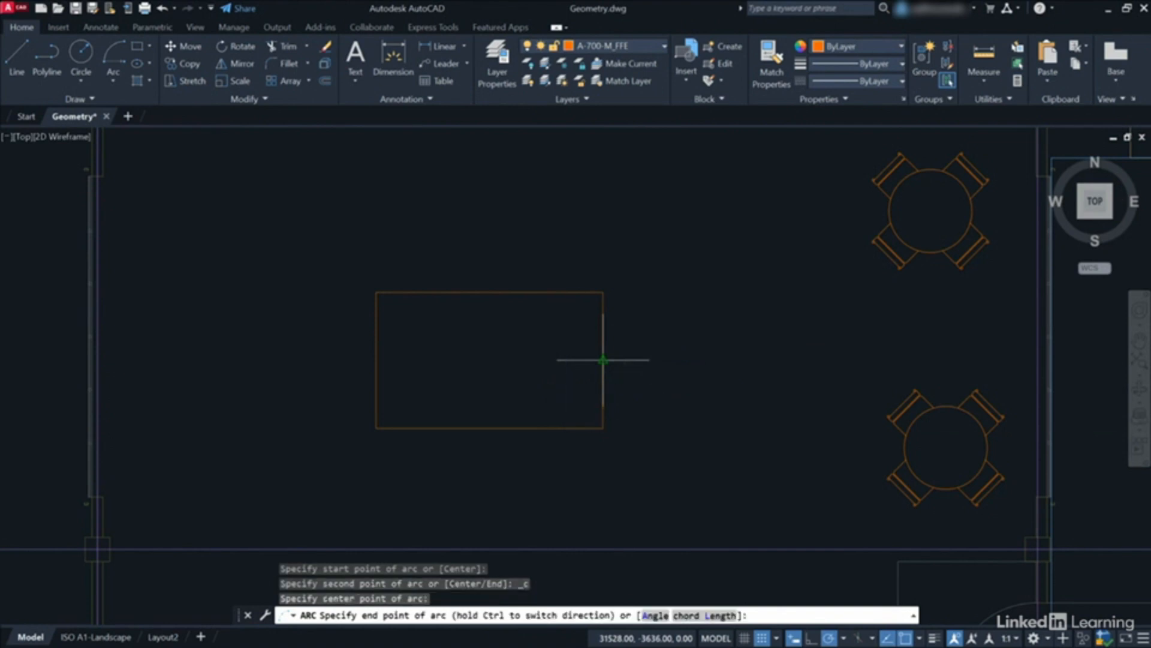
left_click(603, 292)
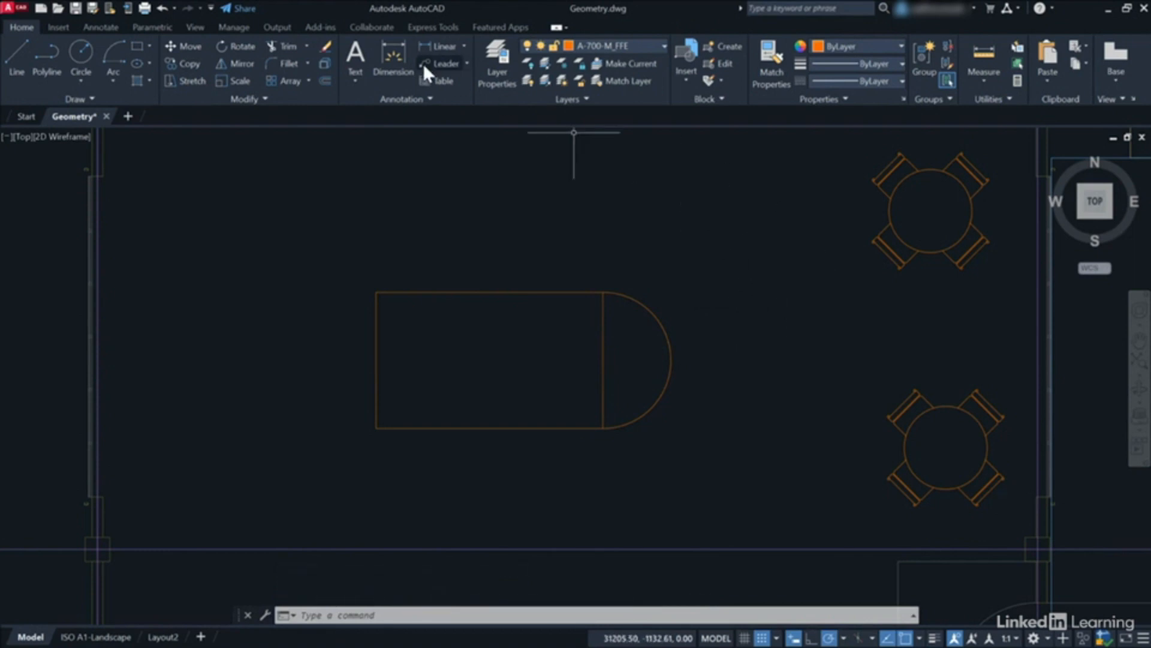
- Draw a Start, Center, End arc on the rectangle's left side, from upper to lower corner, centred on that side's midpoint
left_click(114, 80)
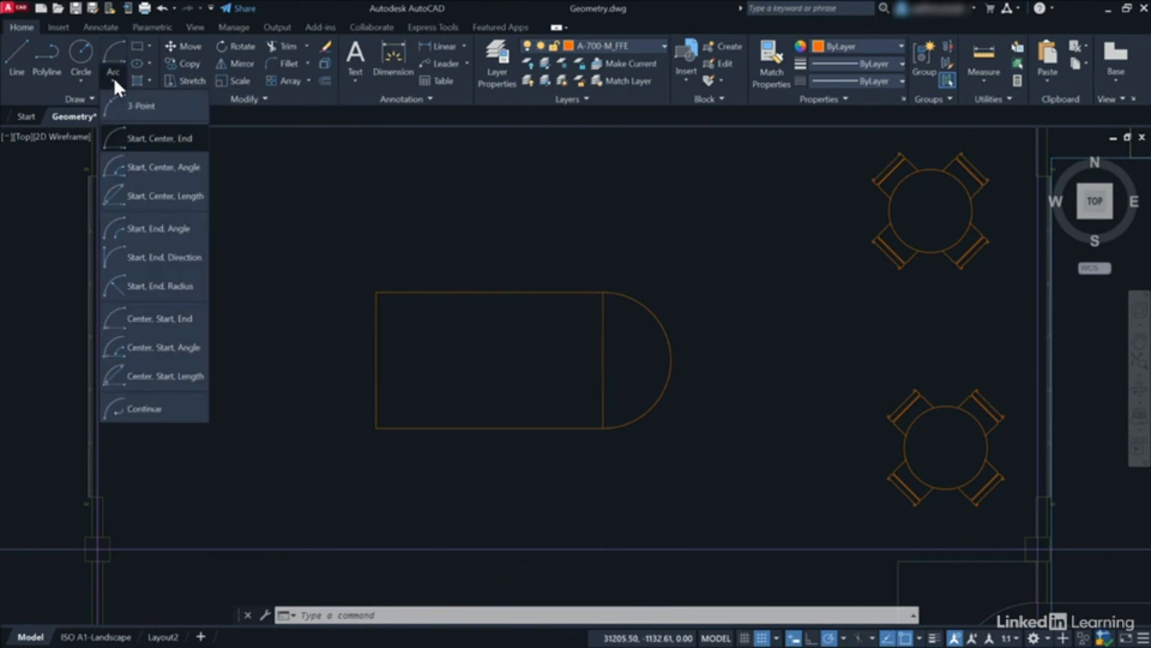
left_click(145, 138)
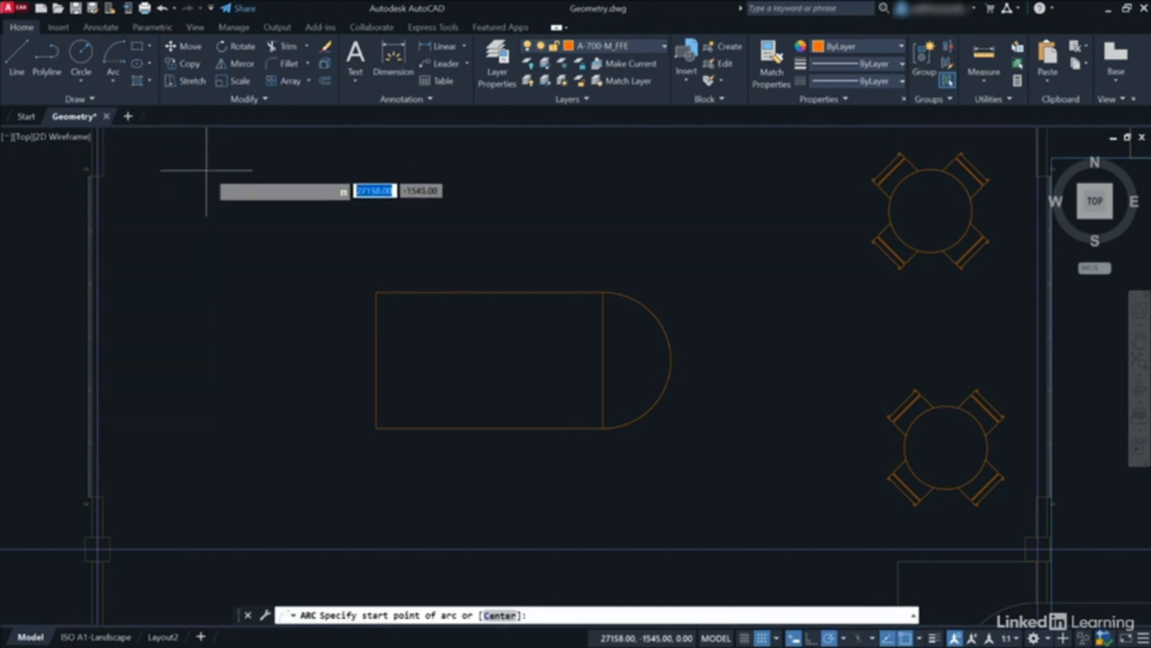
left_click(376, 292)
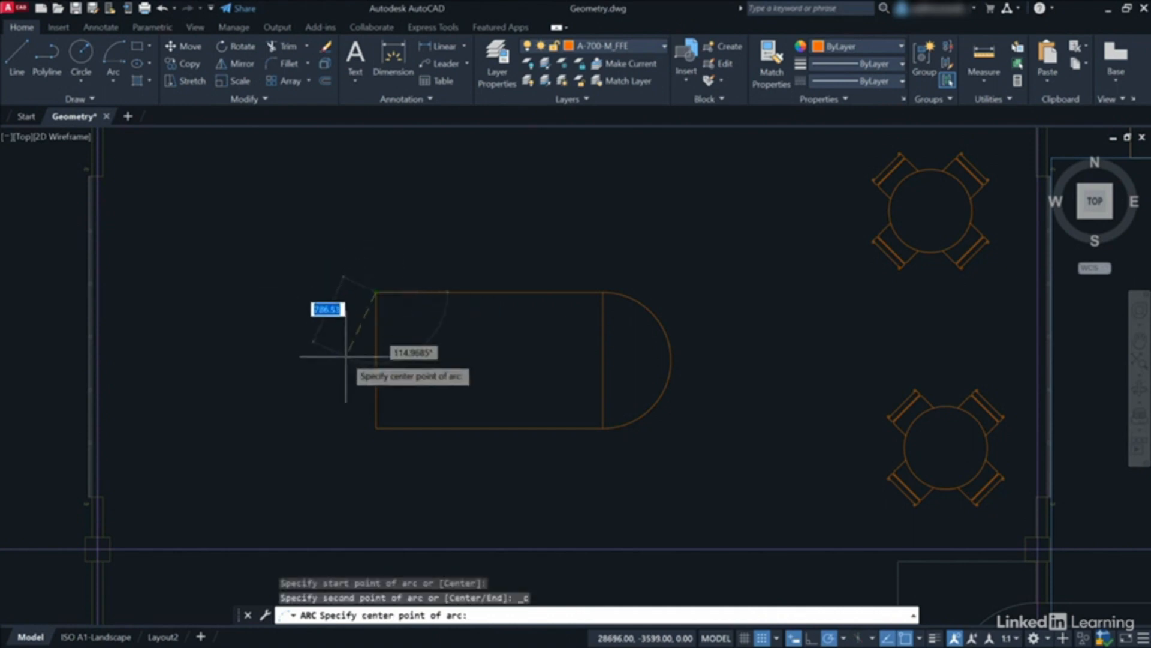
left_click(376, 360)
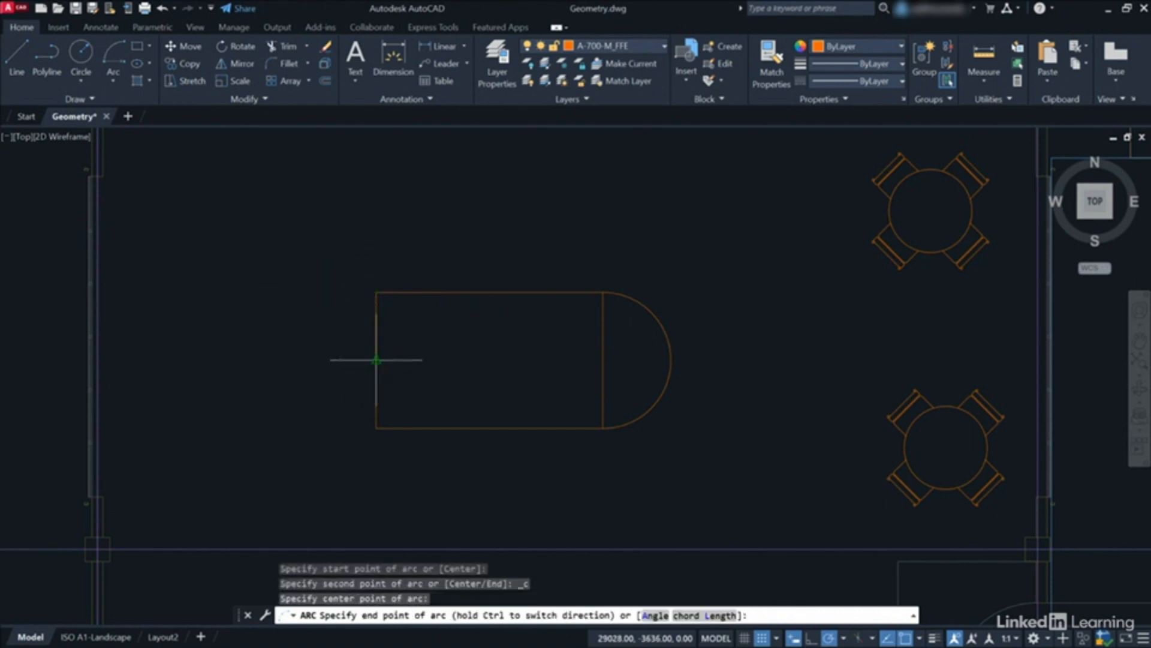
left_click(376, 428)
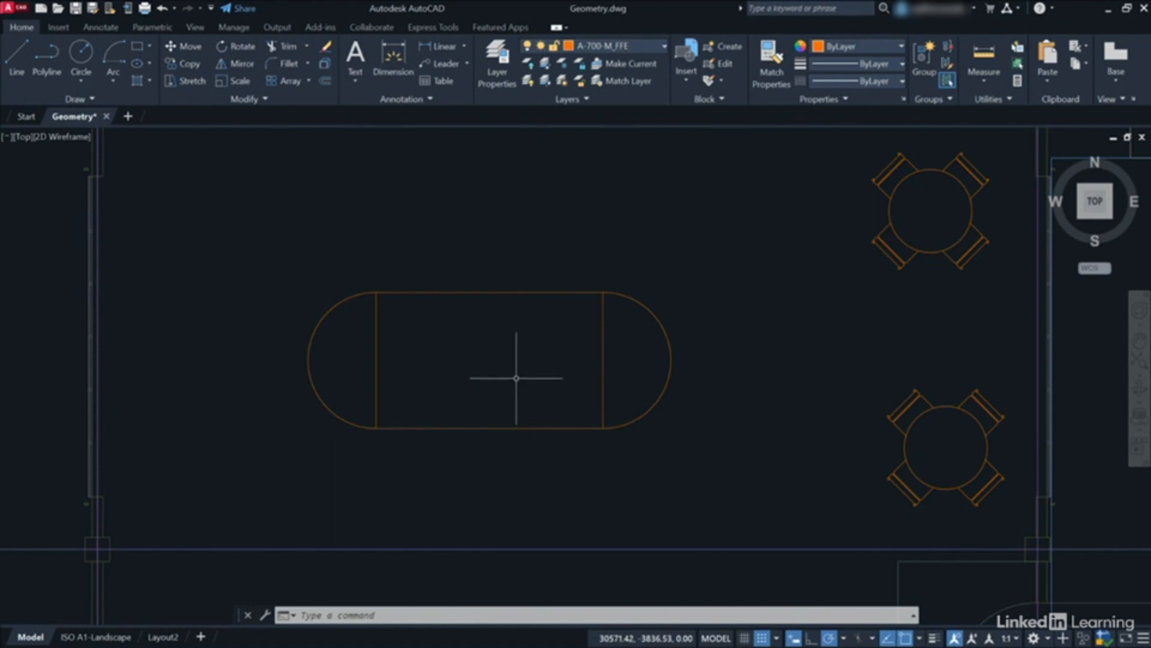
- Draw a Center, Diameter circle of diameter 850 at the midpoint of the rectangle's left vertical line
left_click(82, 86)
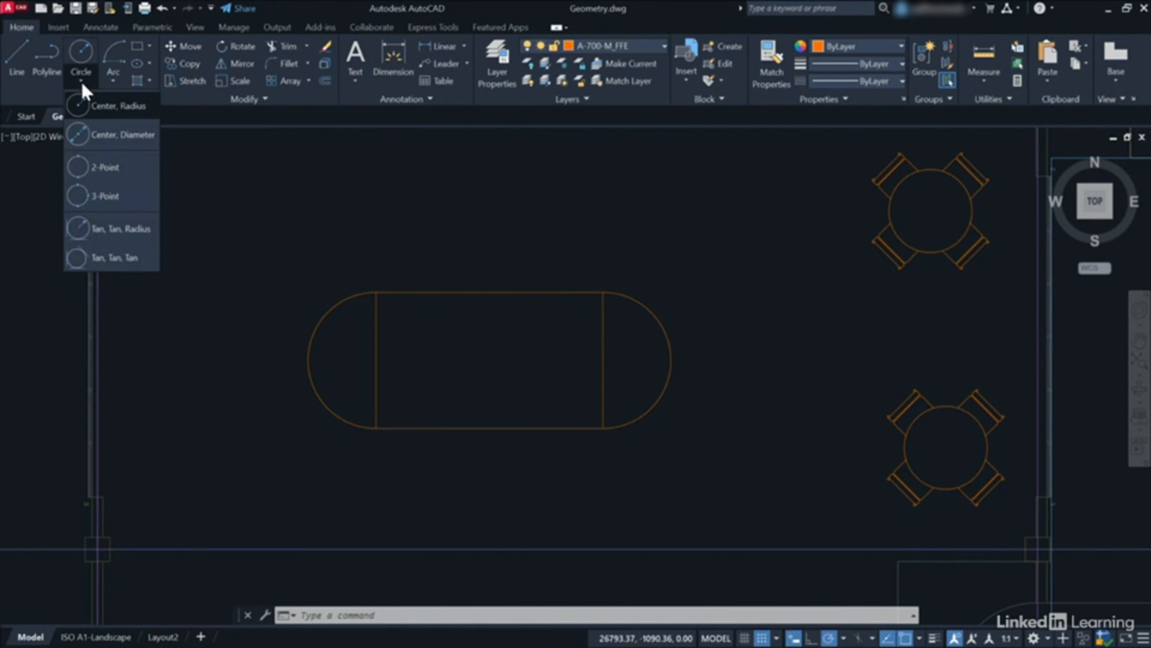
left_click(112, 134)
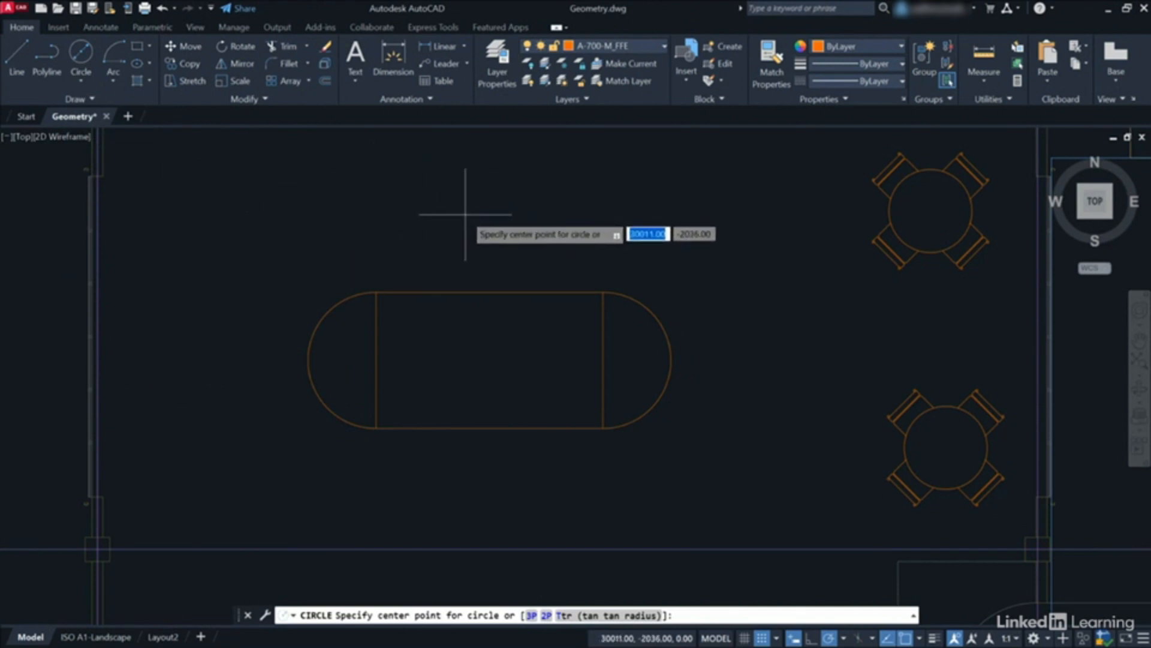
left_click(376, 360)
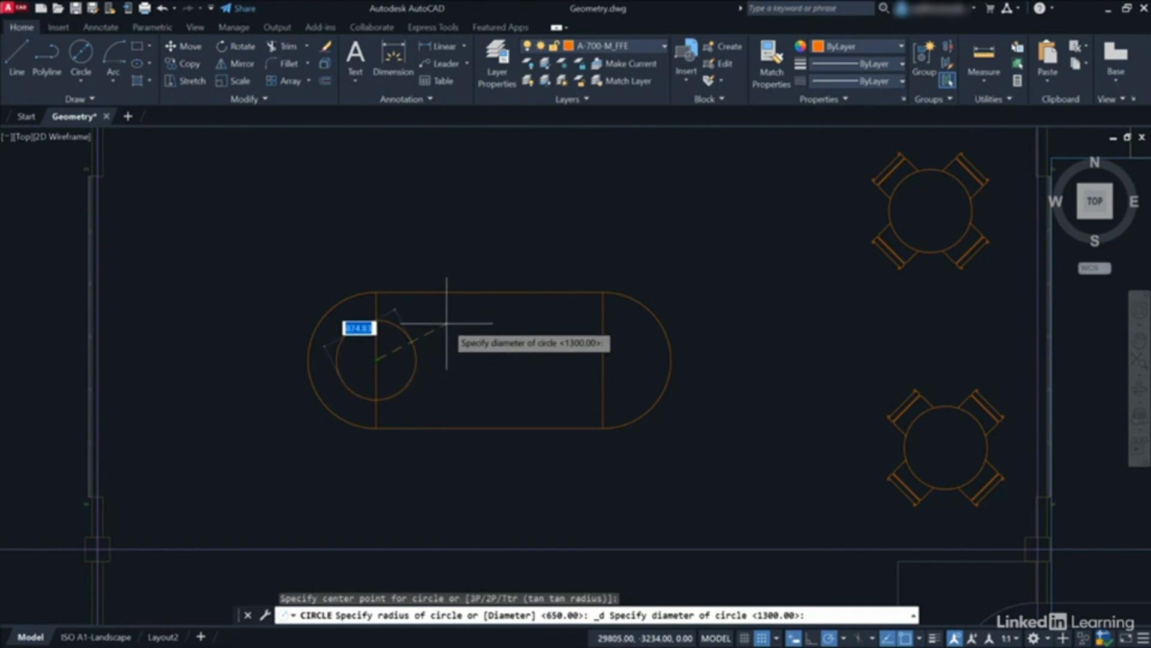
type("850")
key("Return")
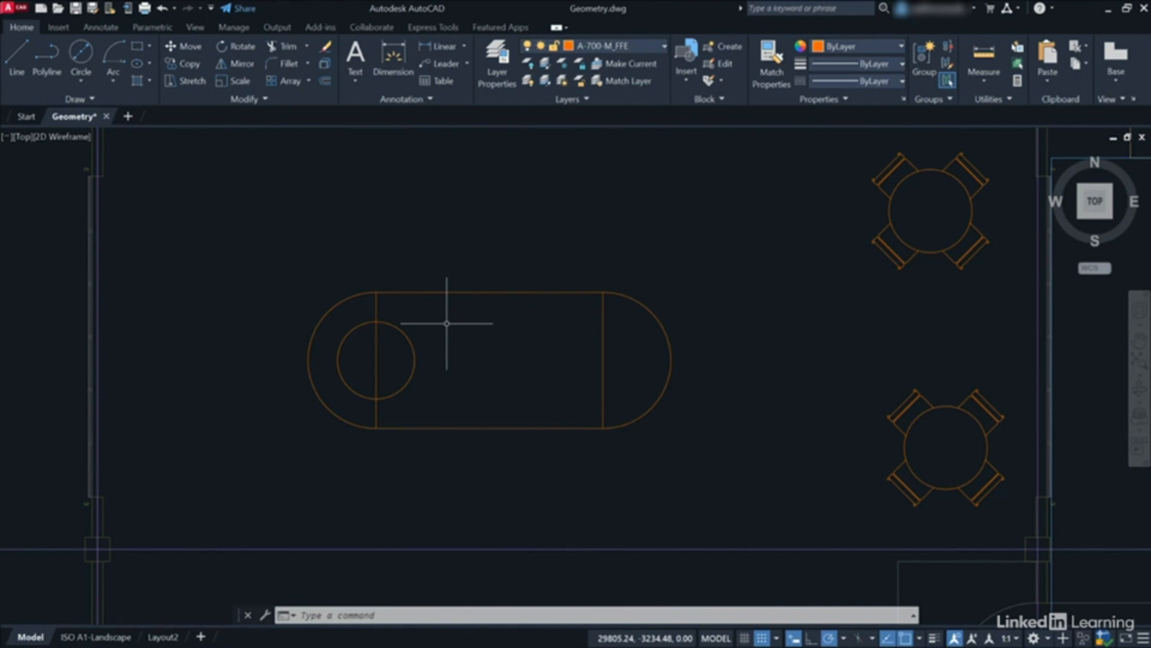
- Draw a matching circle of diameter 850 centred on the midpoint of the rectangle's right vertical line
left_click(84, 84)
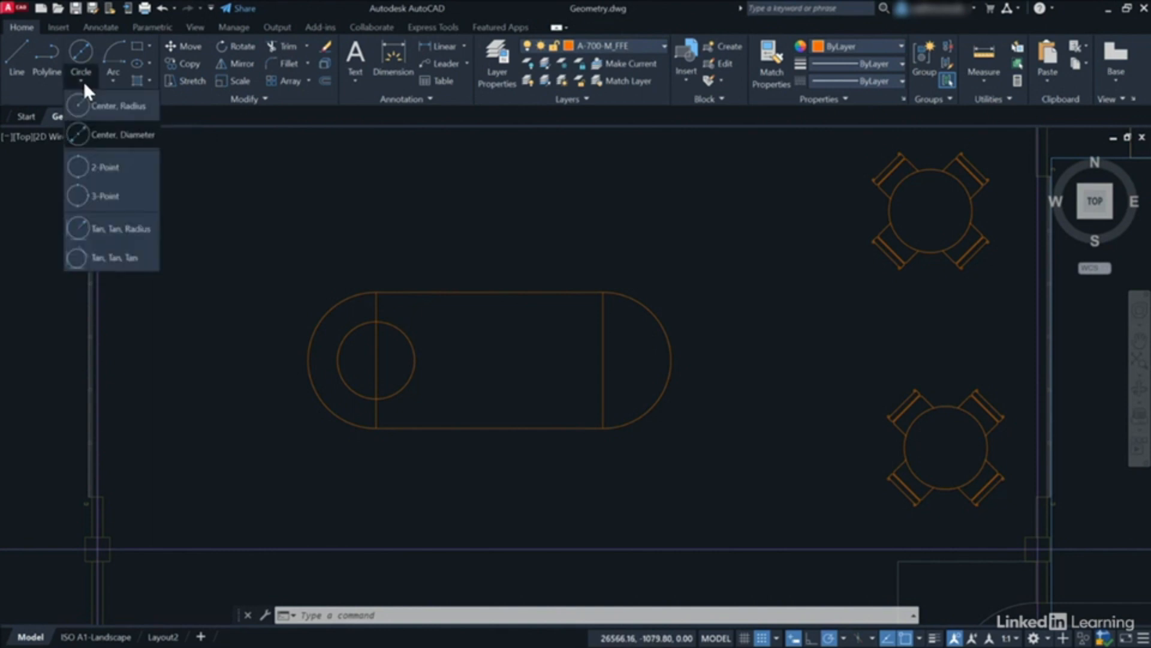
left_click(104, 133)
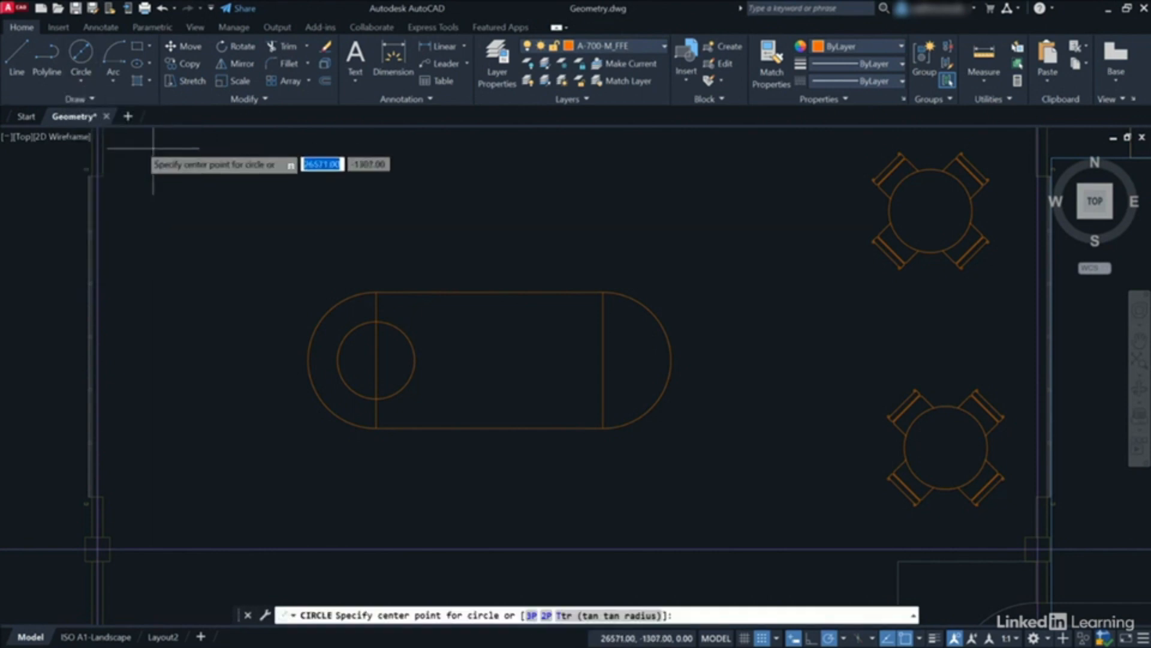
left_click(603, 360)
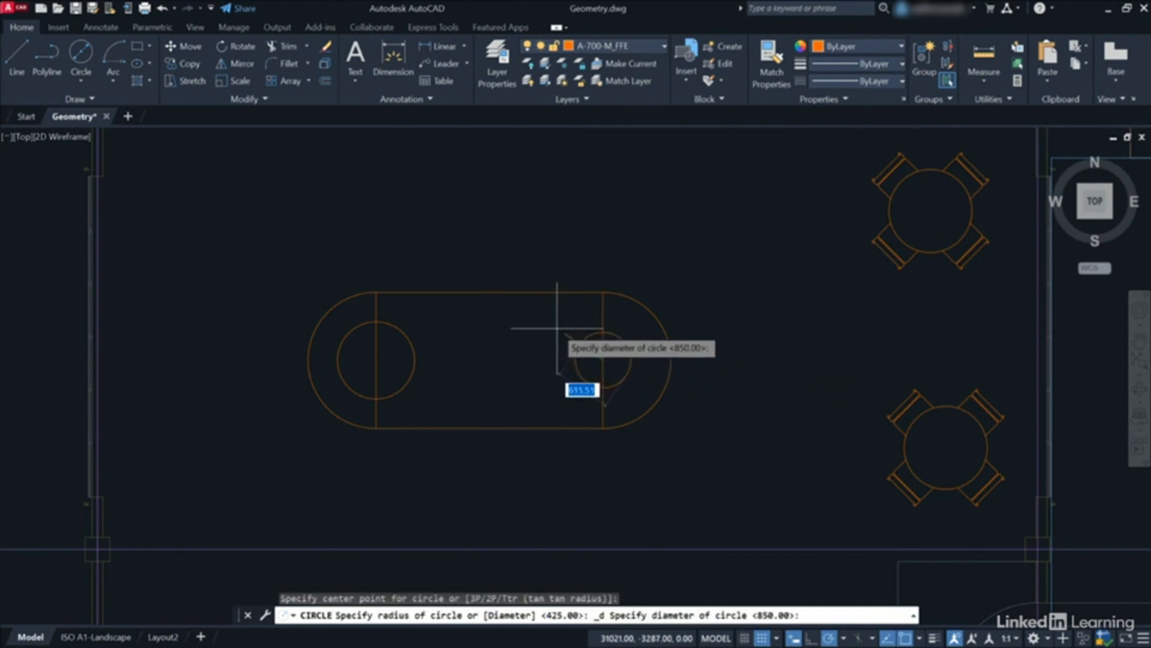
type("850")
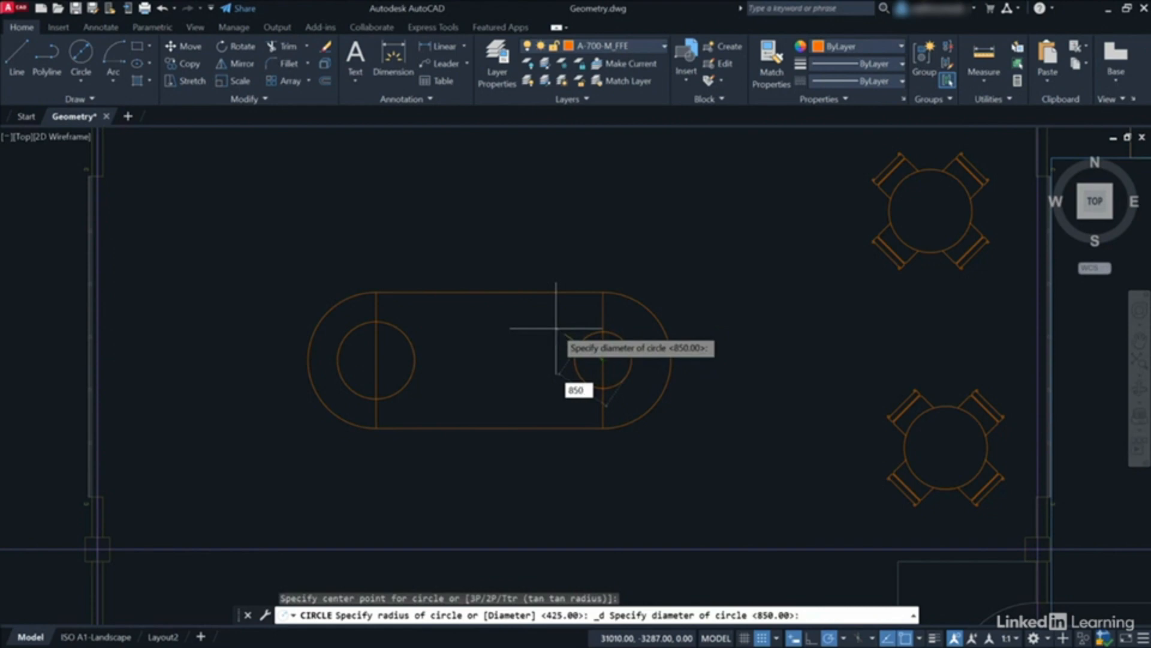
key("Return")
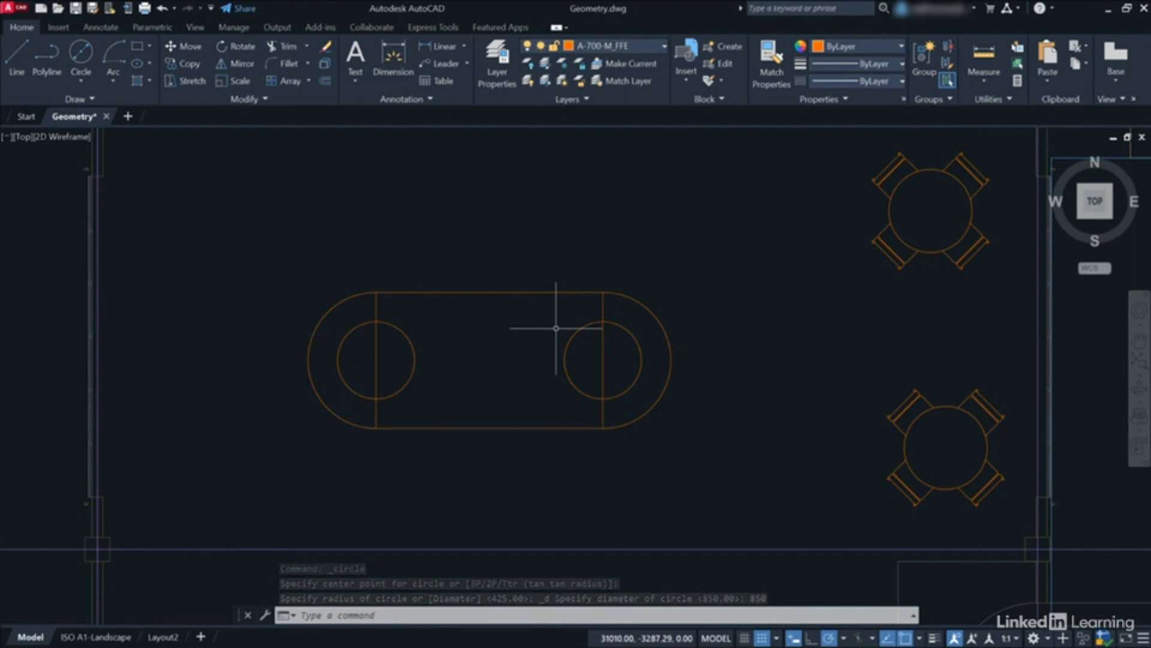
- Erase the two vertical lines inside the rounded outline that pass through the circles
left_click(374, 307)
left_click(604, 303)
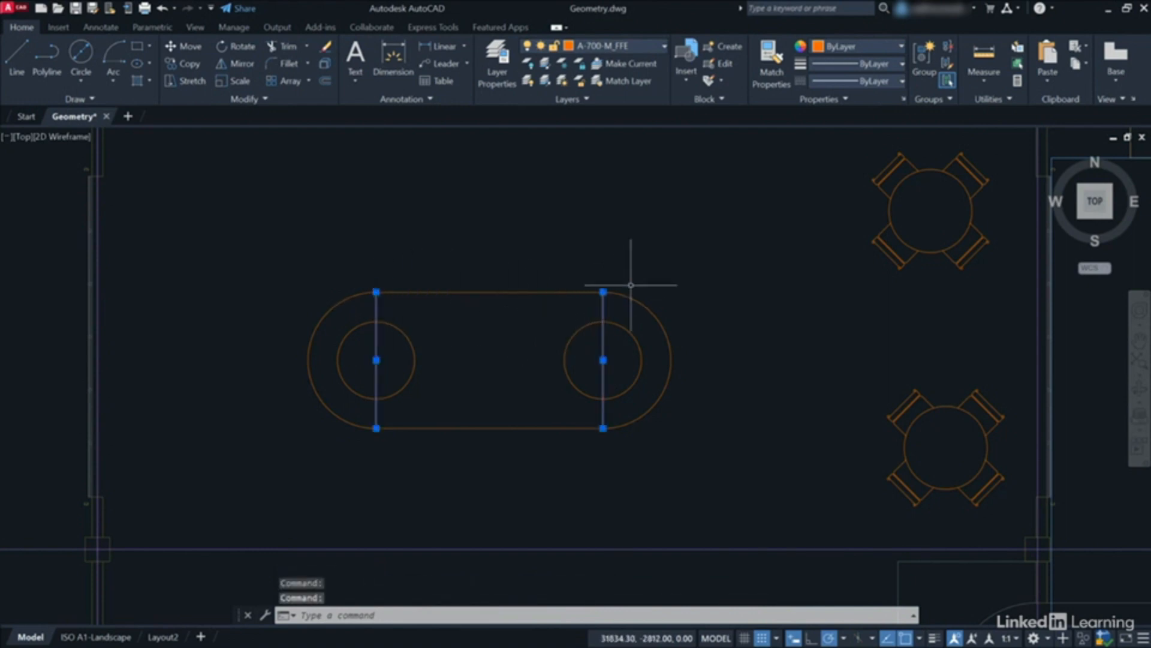
right_click(688, 245)
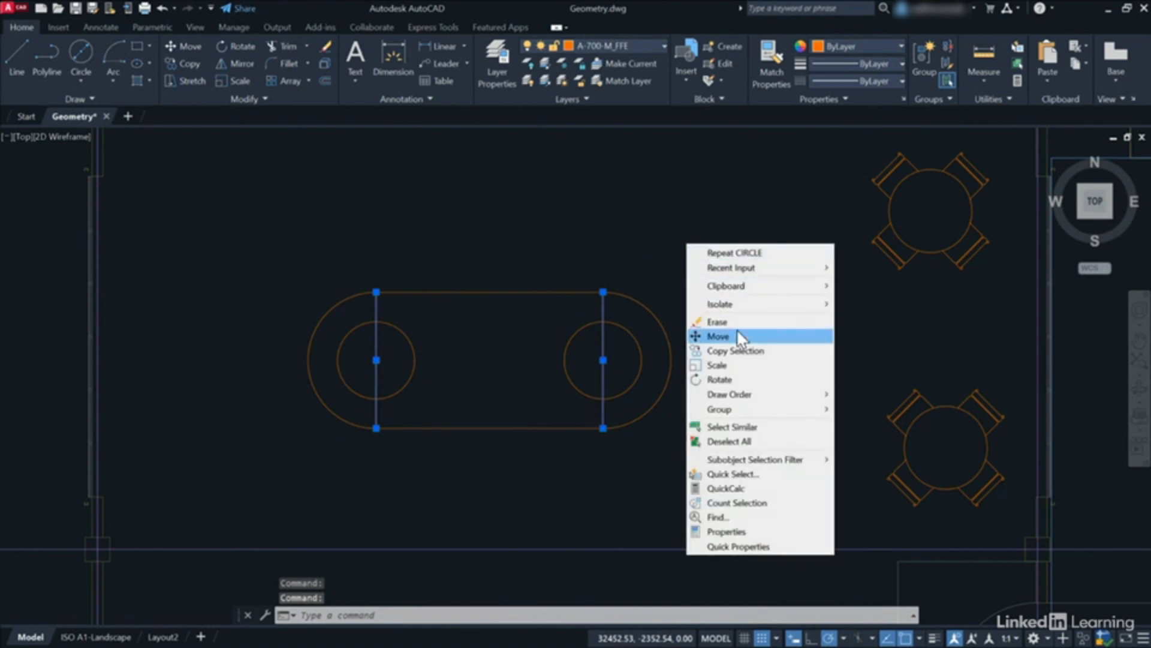
left_click(748, 322)
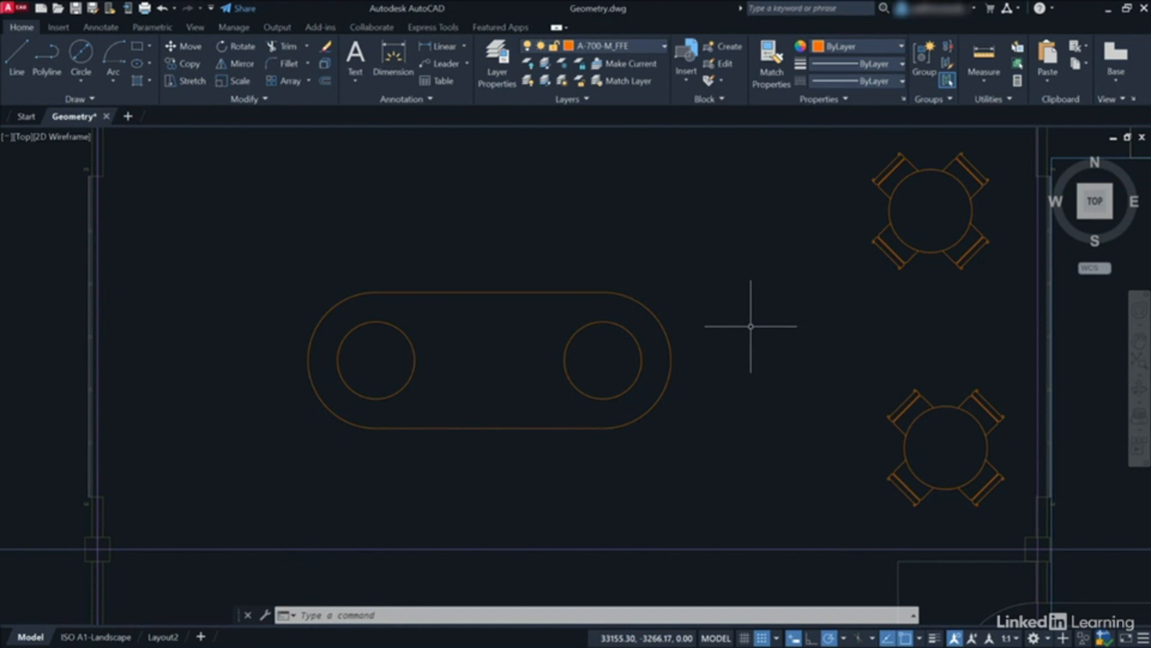
- Set the polar tracking angle increment to 45 degrees
middle_click_drag(748, 326, 728, 425)
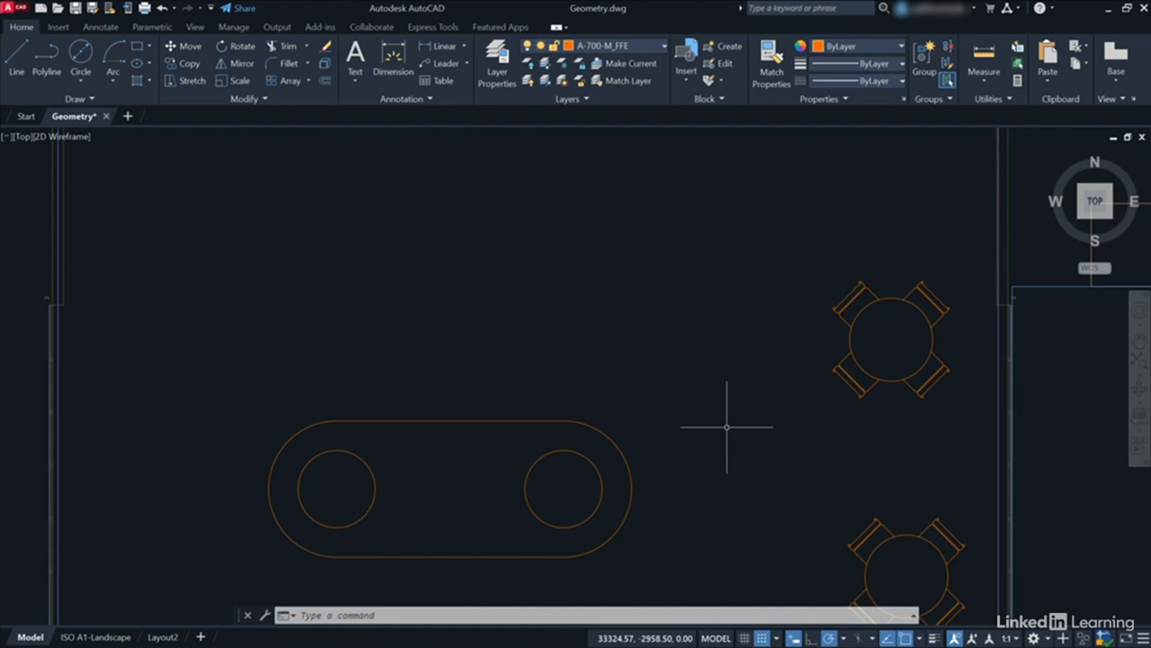
left_click(843, 639)
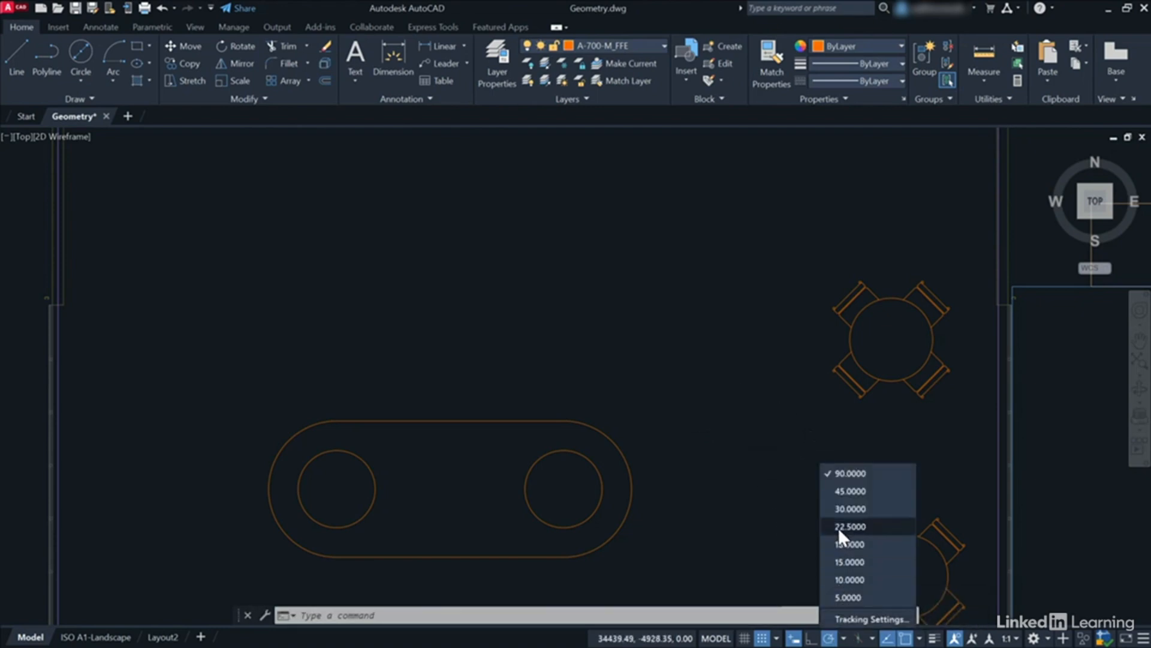
left_click(854, 490)
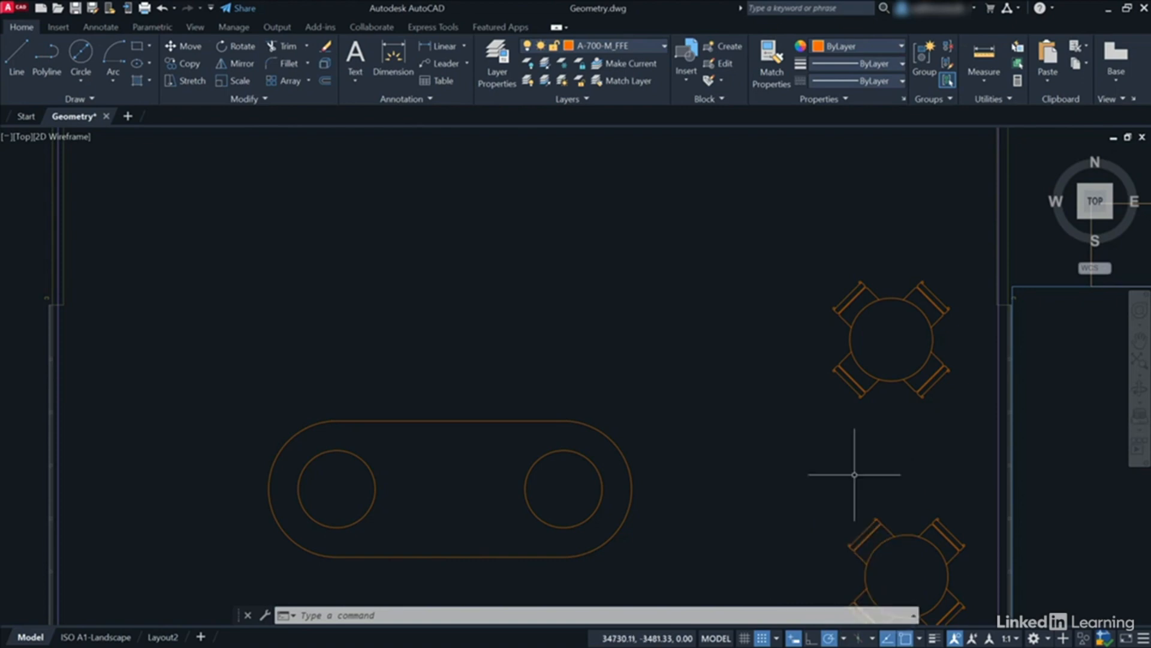
- Draw a closed 2500 by 1500 rectangle with Polyline above the rounded outline, going 1500 up, 2500 right, 1500 down and closing it
left_click(920, 639)
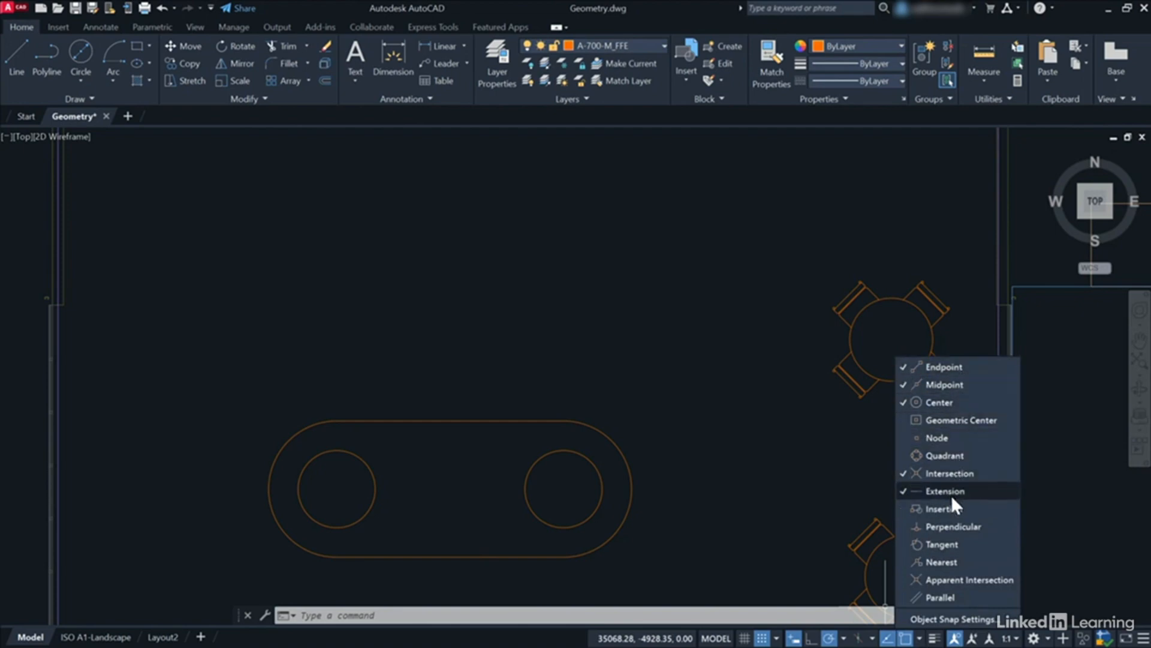
left_click(920, 640)
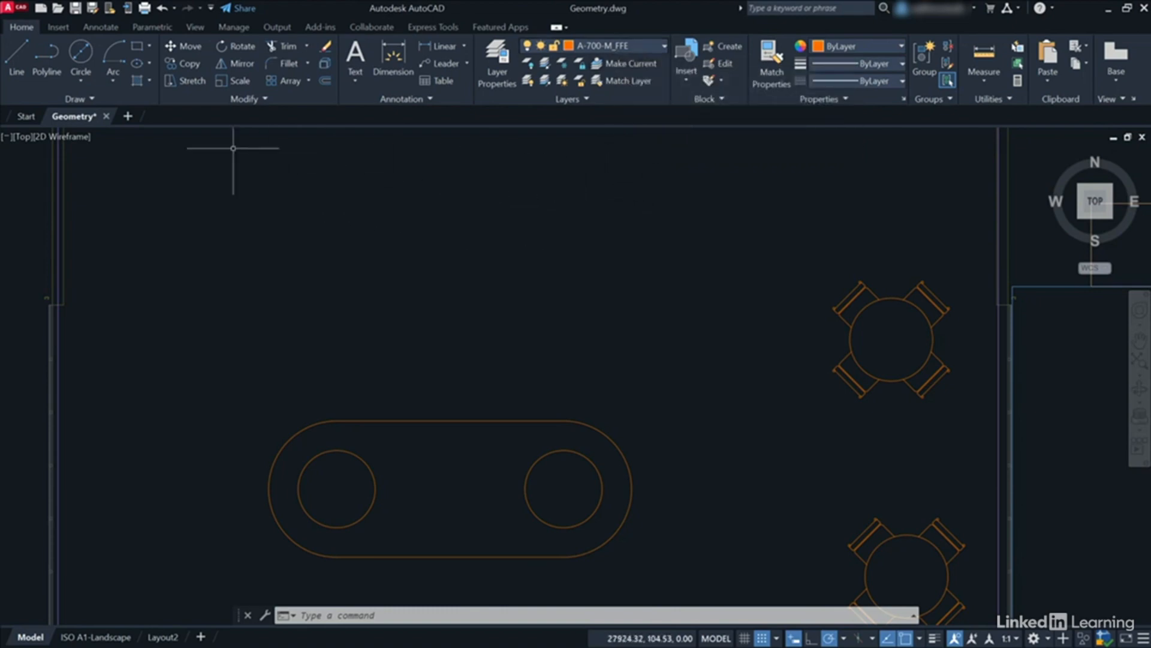
left_click(48, 66)
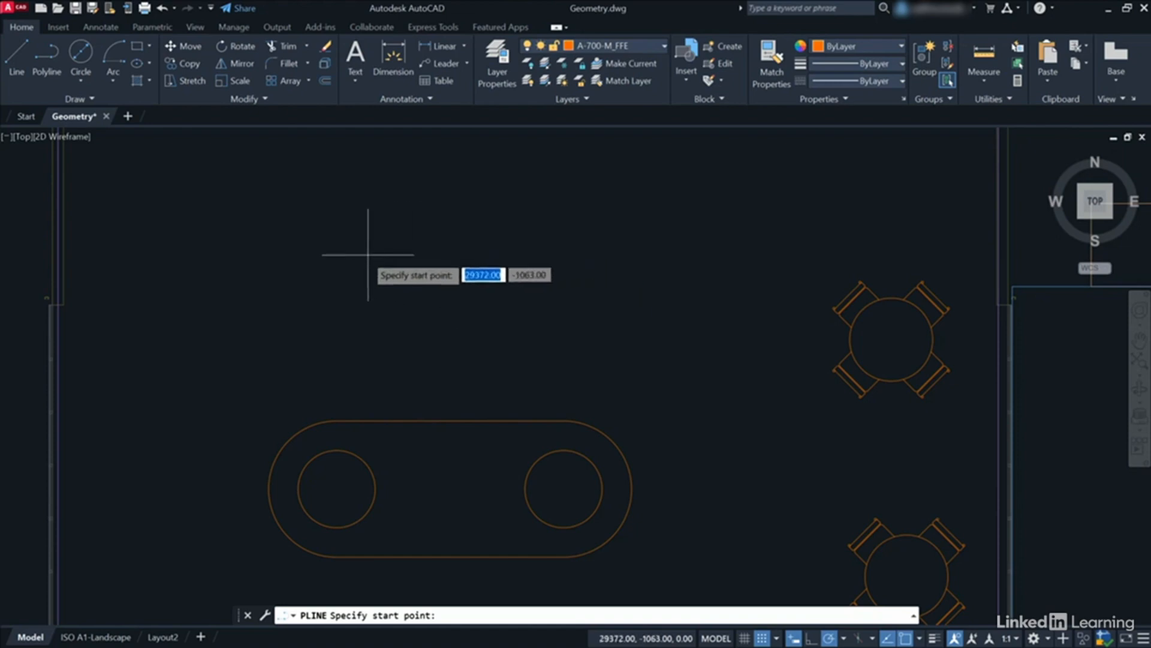
left_click(298, 351)
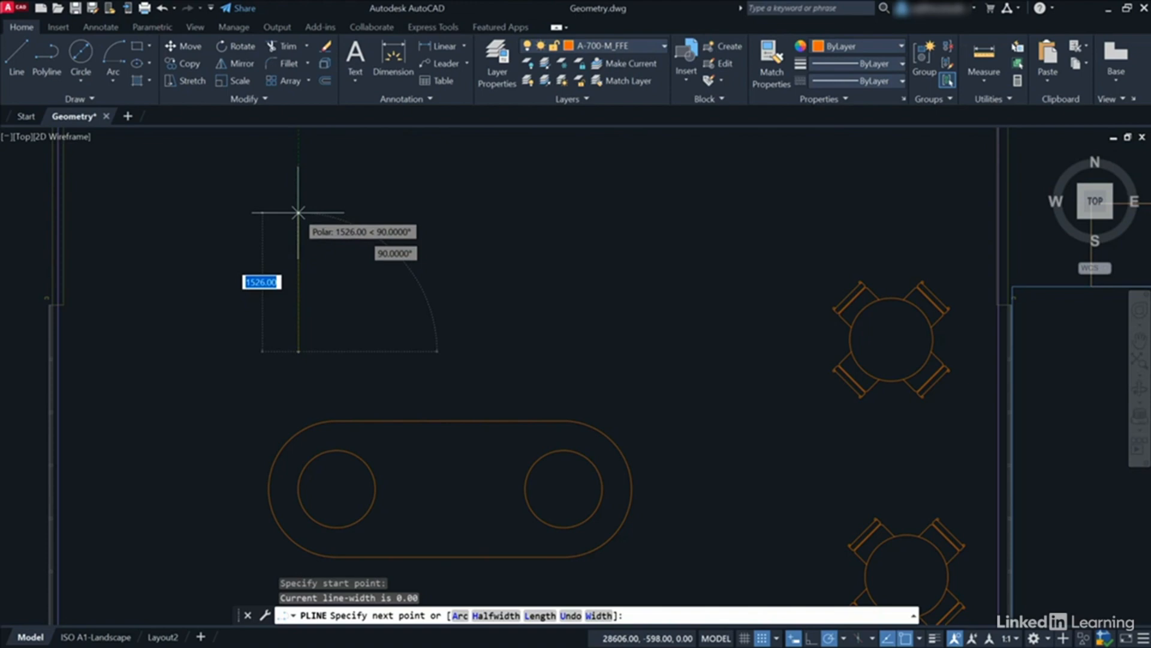
type("1500")
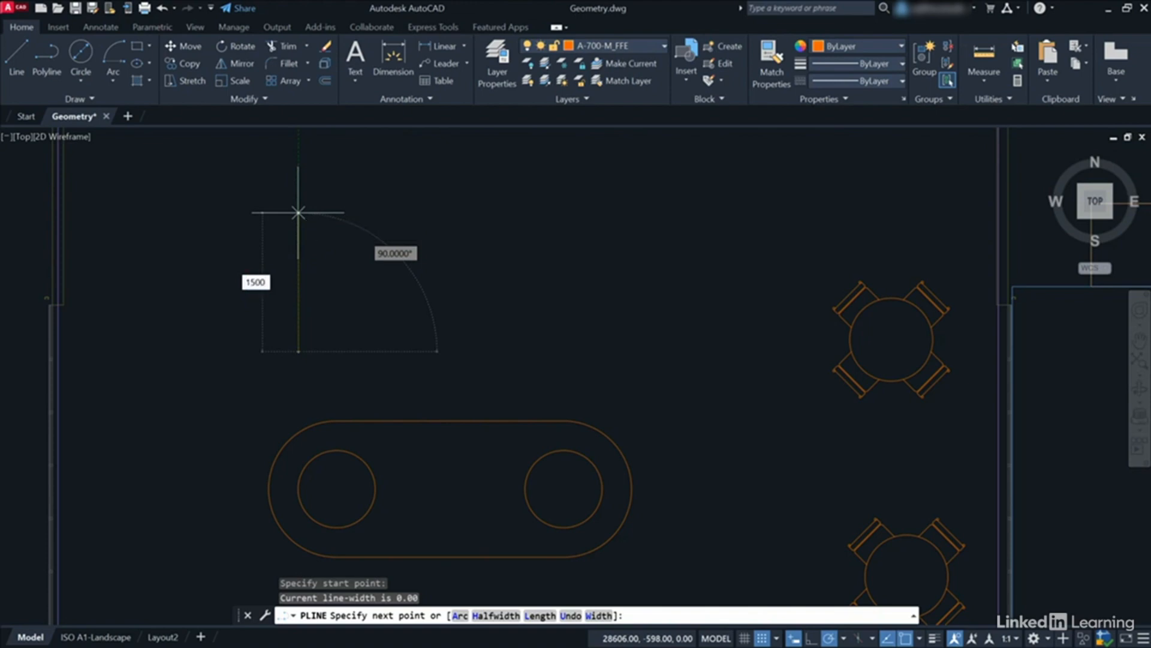
key("Return")
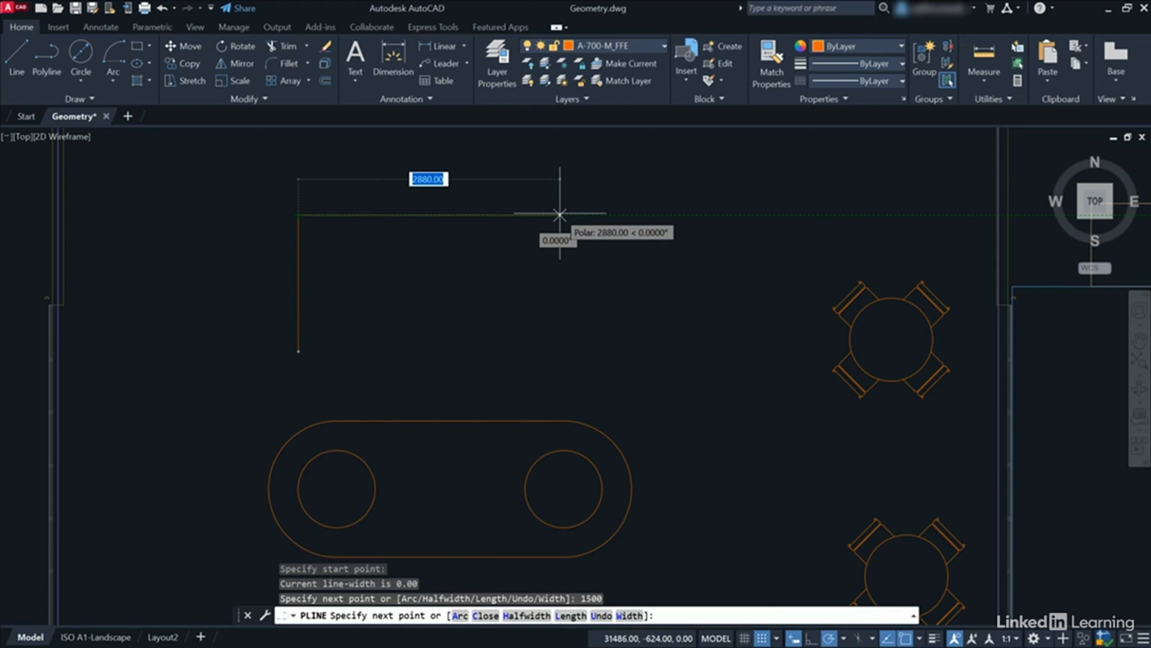
type("2500")
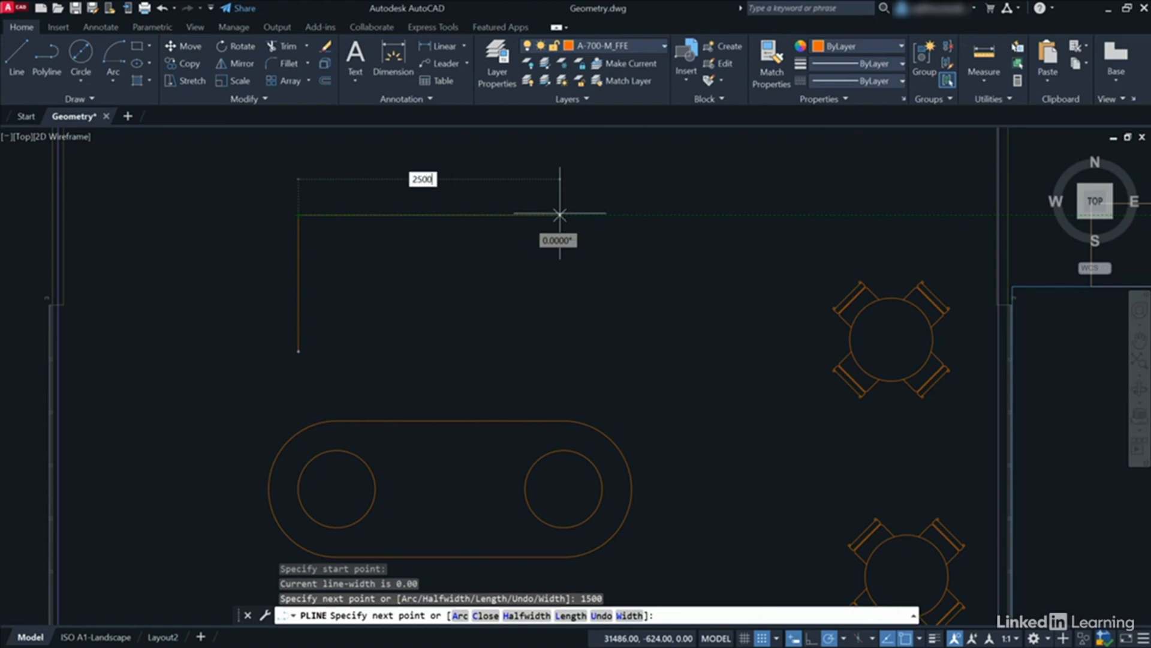
key("Return")
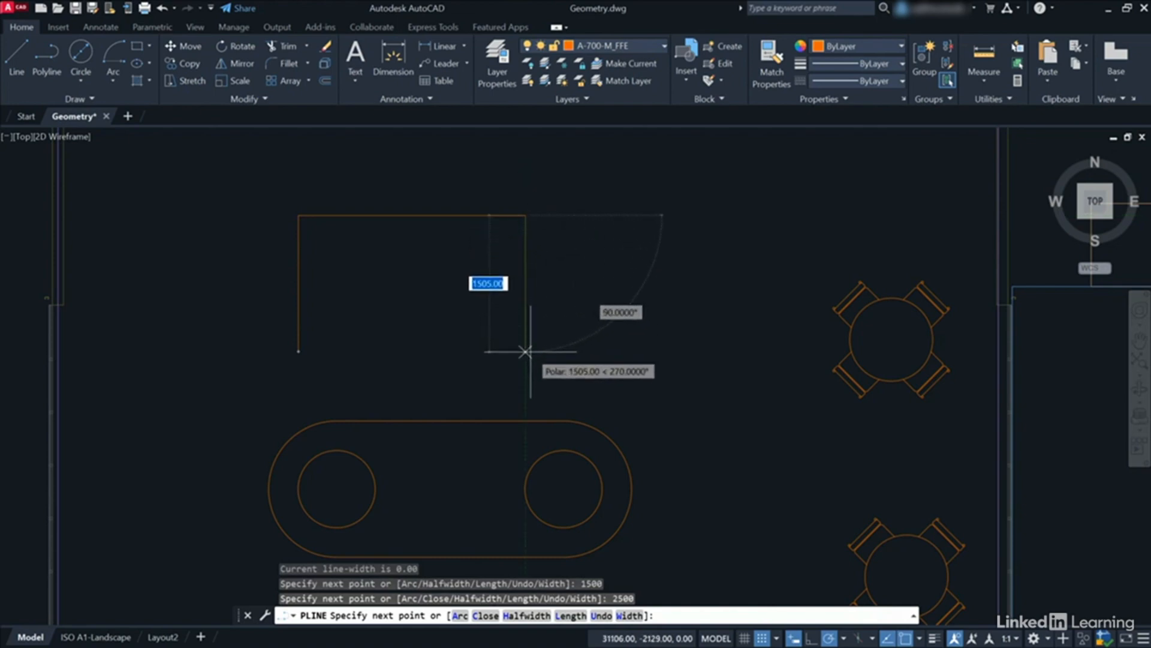
type("1500")
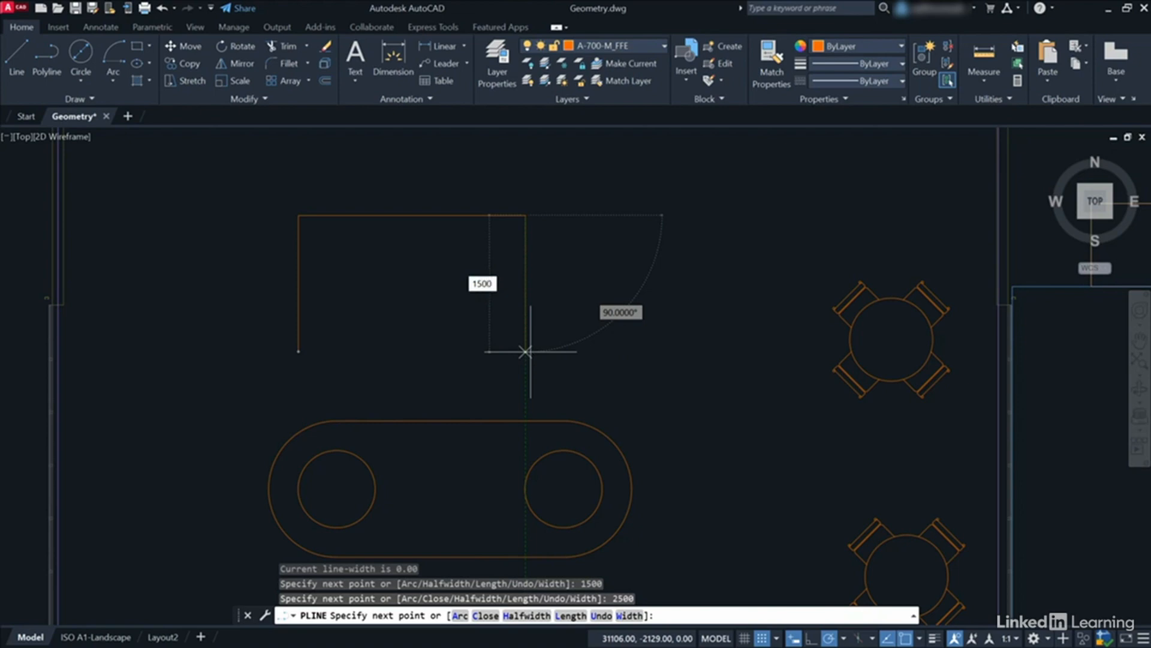
key("Return")
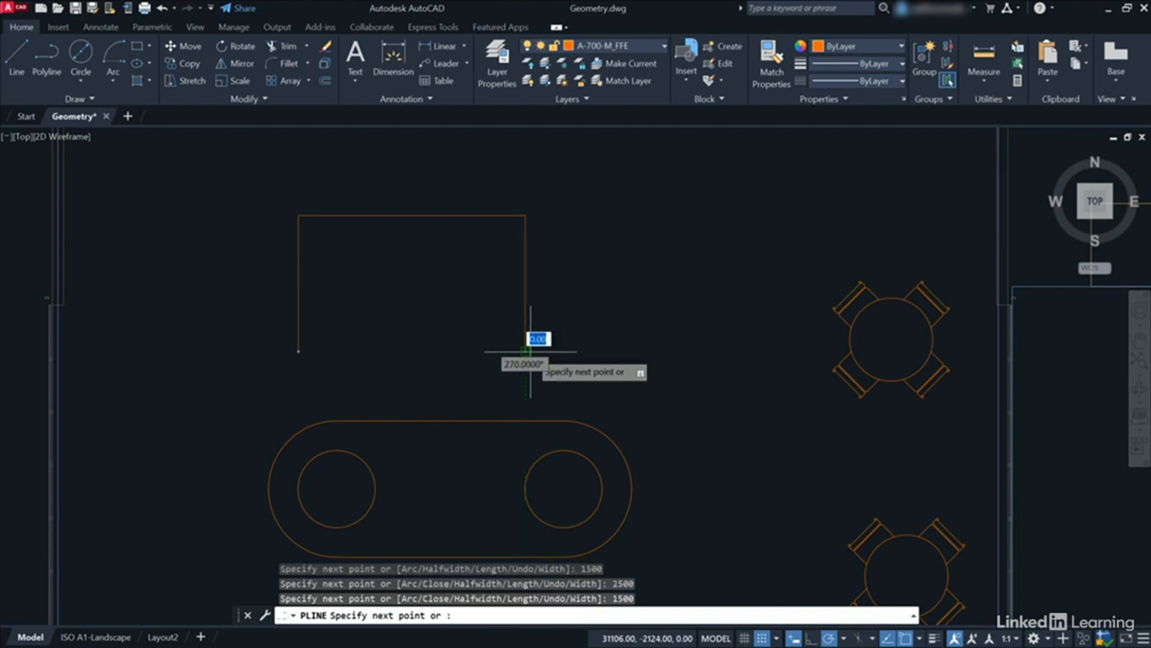
right_click(563, 339)
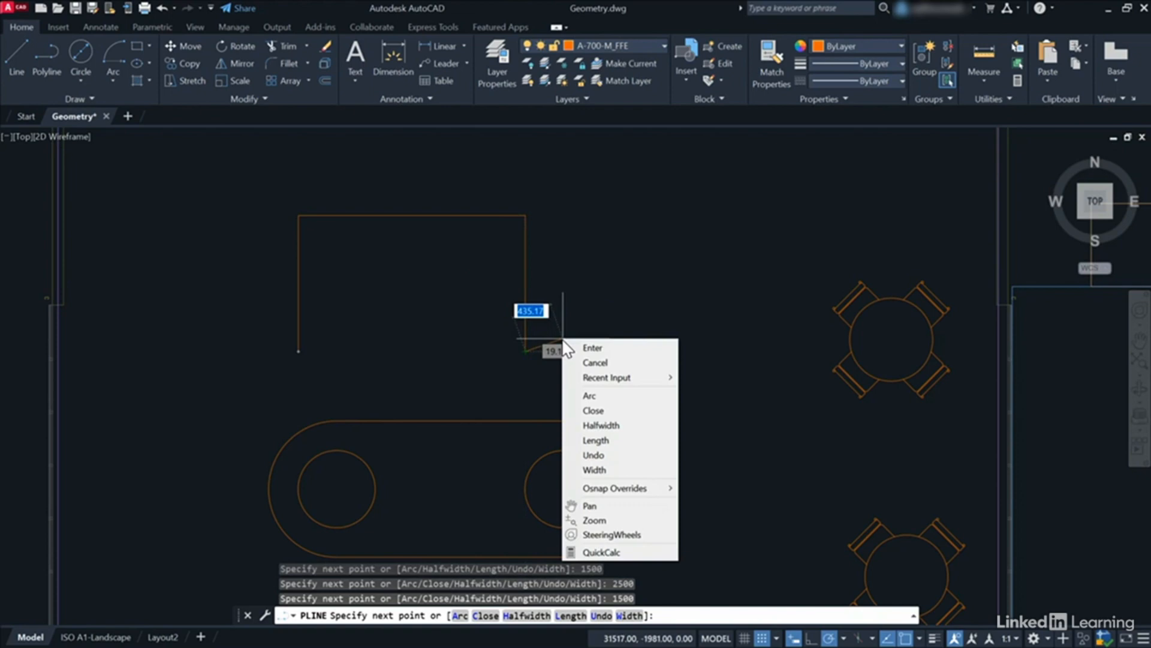
left_click(593, 410)
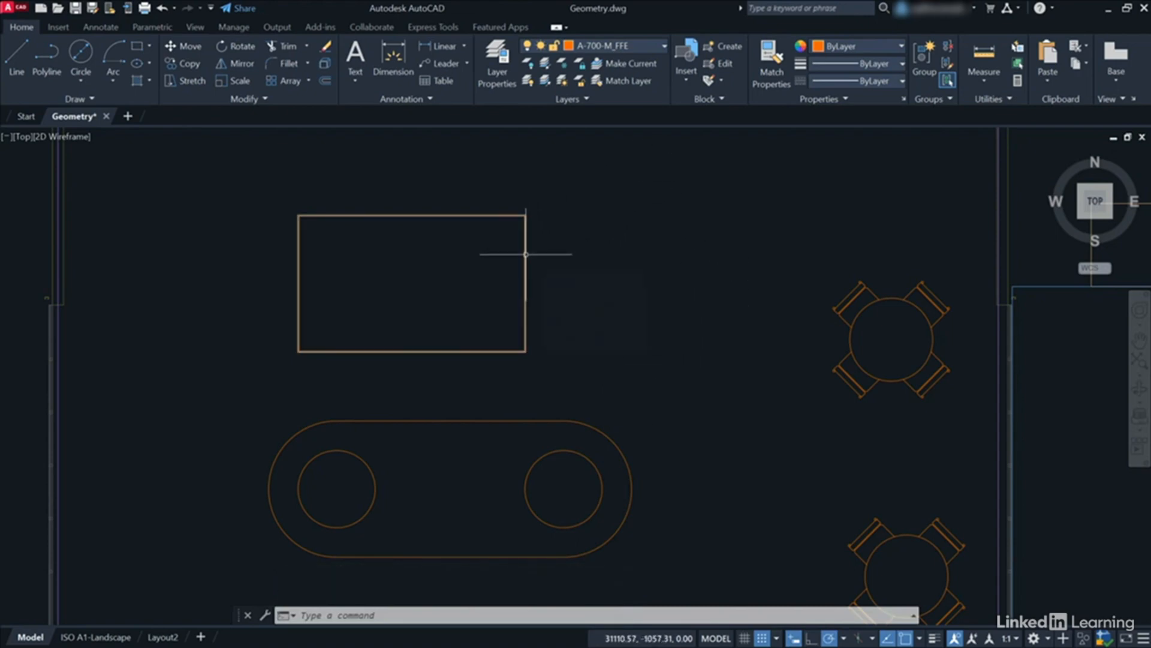
mouse_move(526, 255)
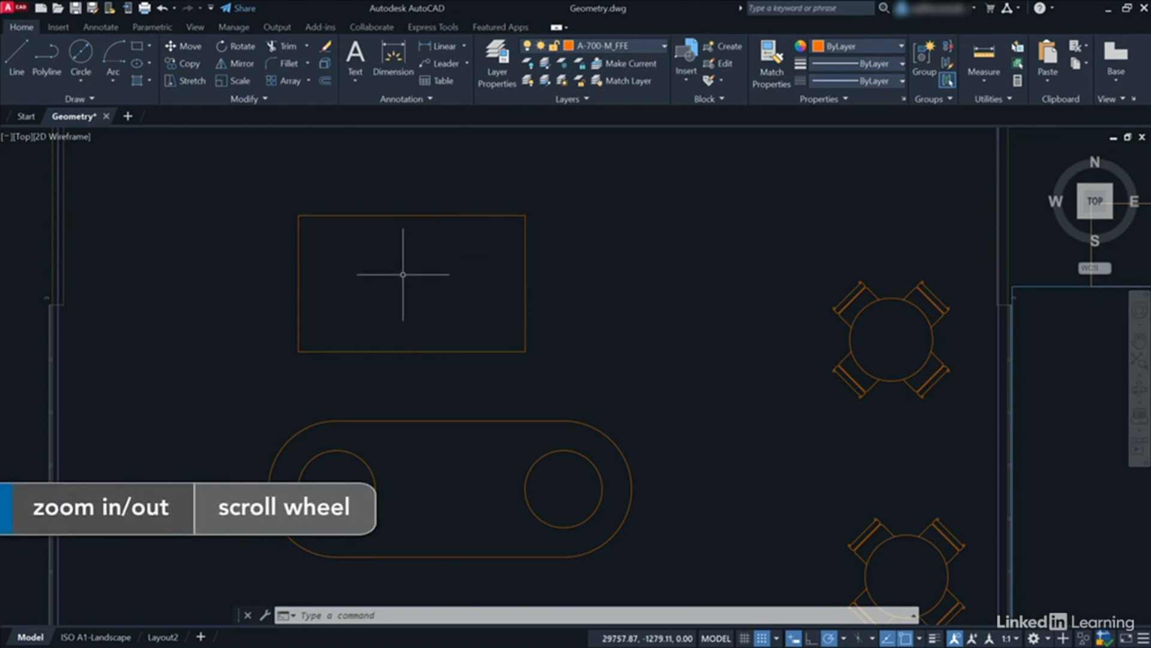
- Draw a Center, Radius circle of radius 600 at the rectangle's centre, tracked from the midpoints of its edges
scroll(403, 274, "up", 2)
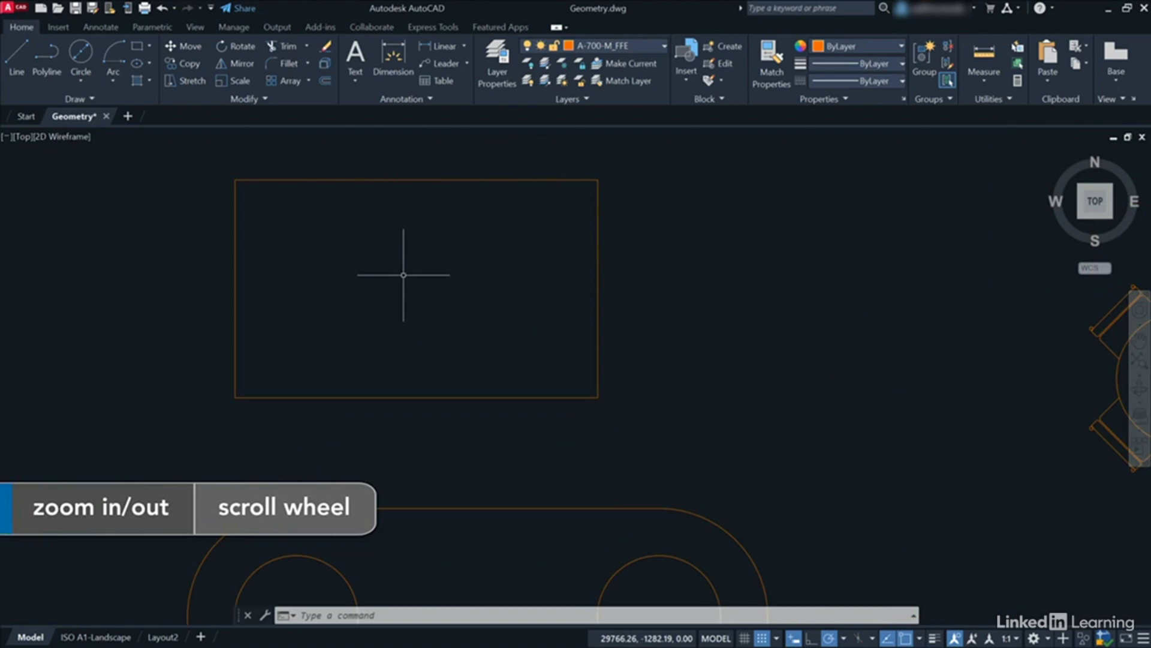
middle_click_drag(406, 255, 461, 319)
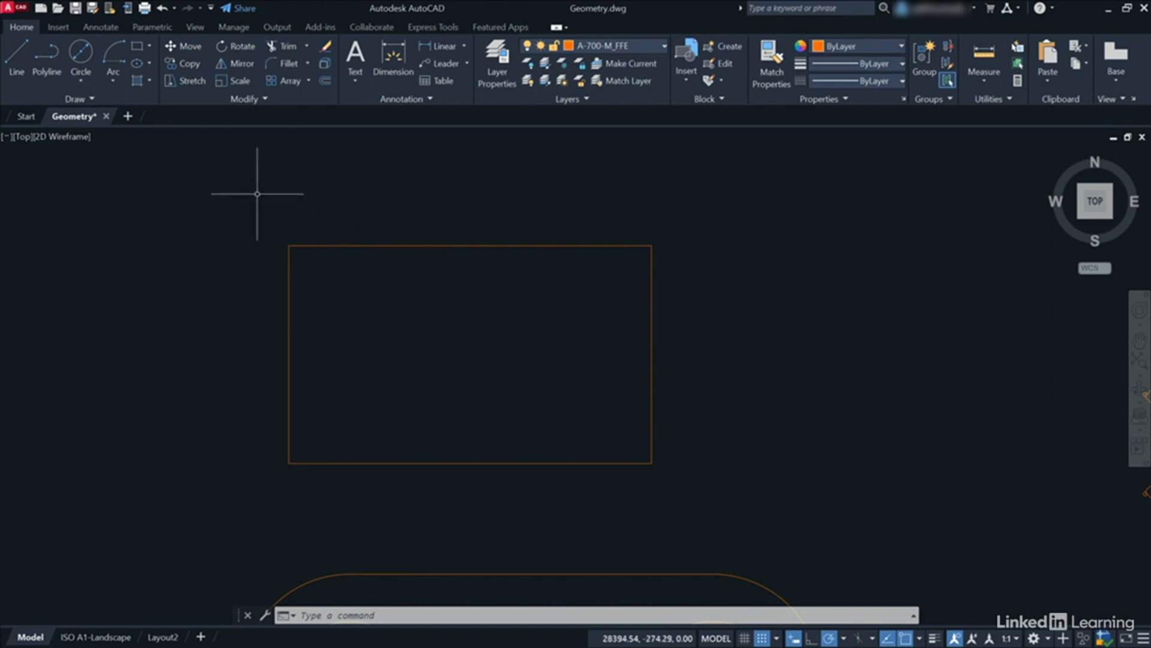
left_click(81, 81)
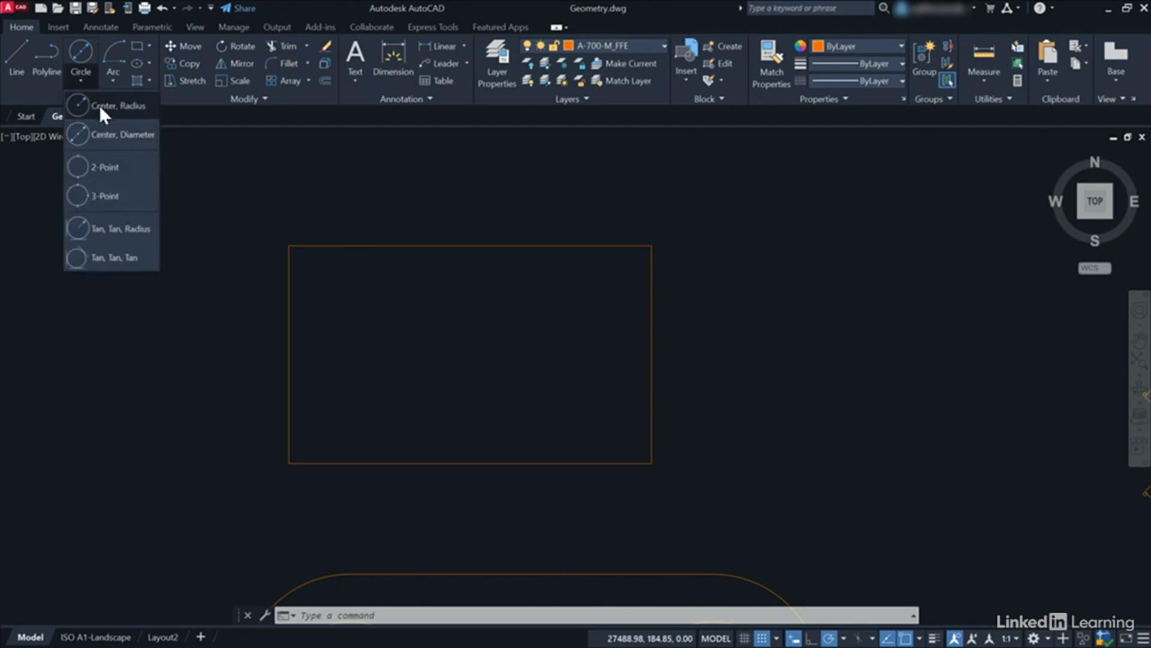
left_click(99, 106)
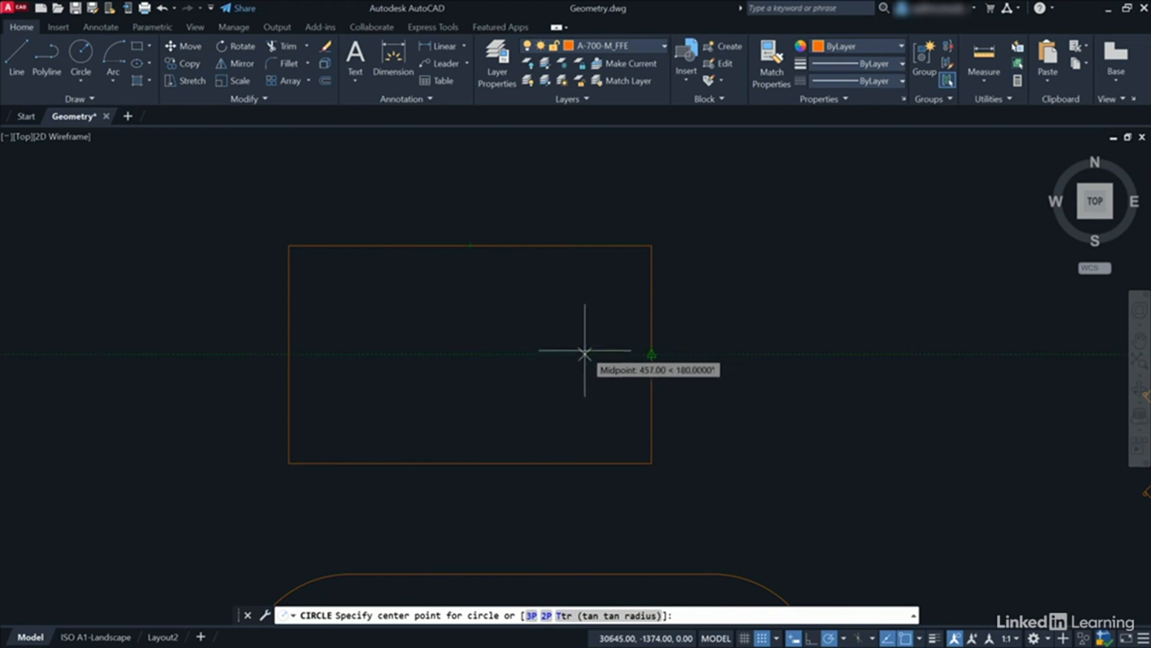
left_click(470, 354)
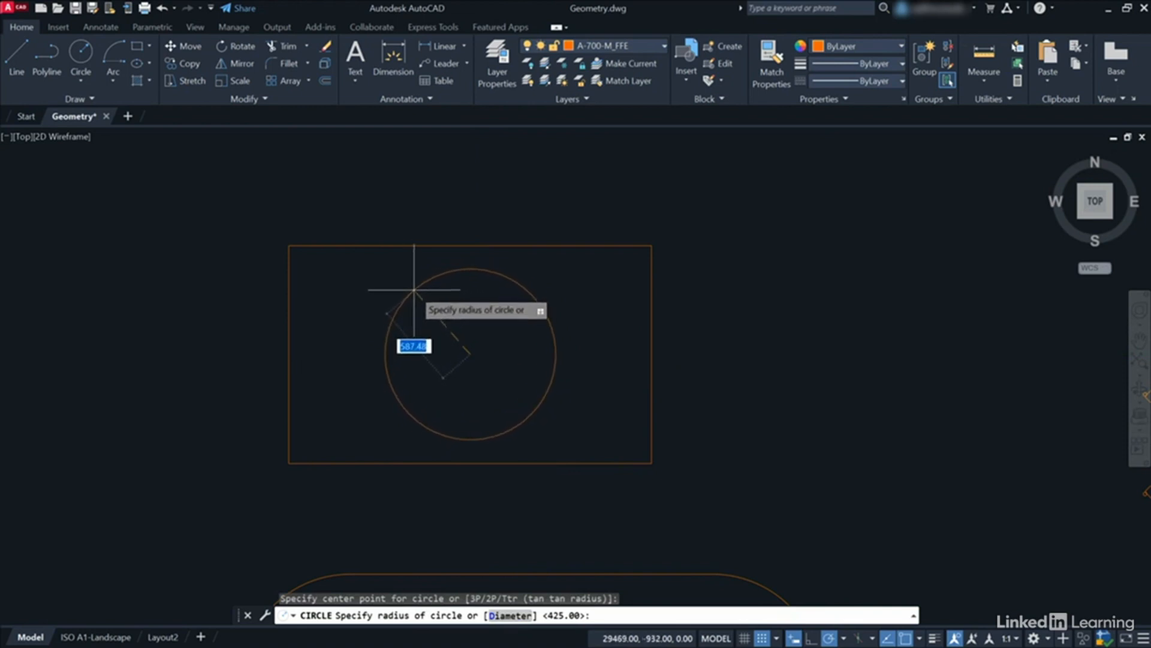
type("600")
key("Return")
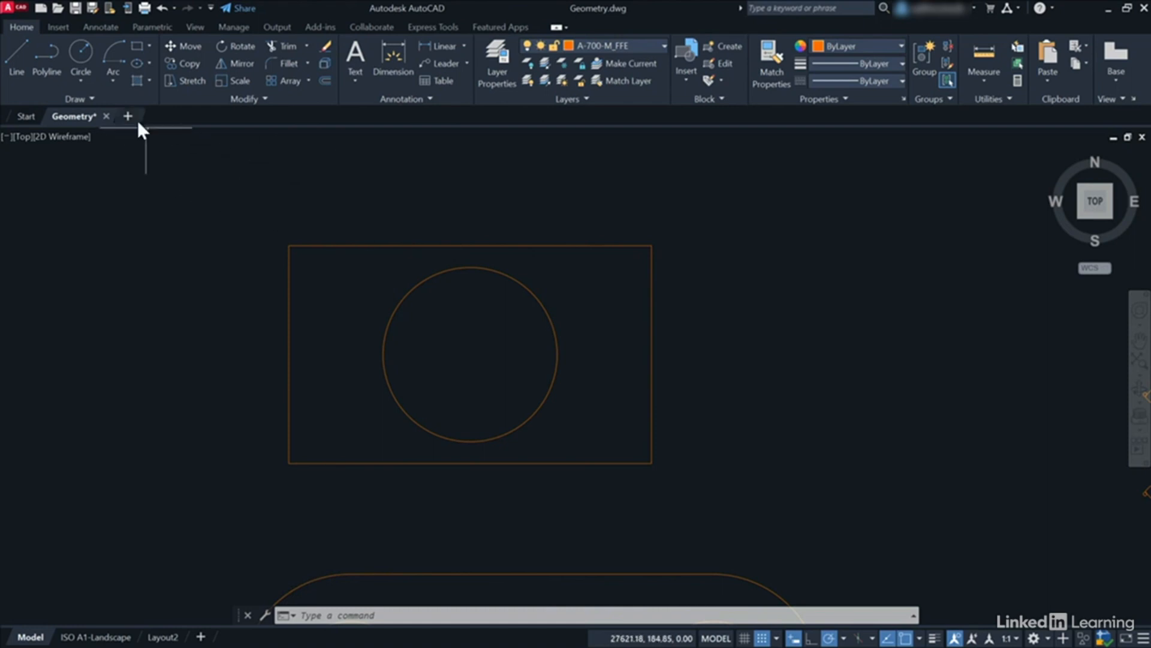
- Draw a six-sided polygon centred on the circle and inscribed in it, with a radius of 600
left_click(149, 46)
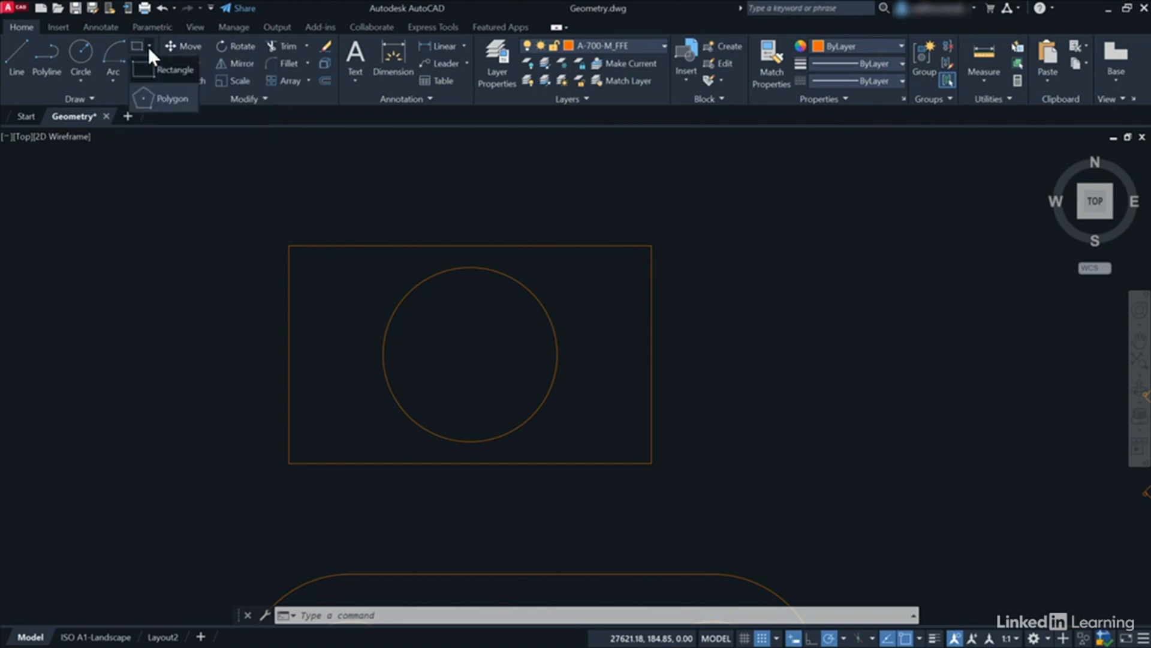
left_click(158, 98)
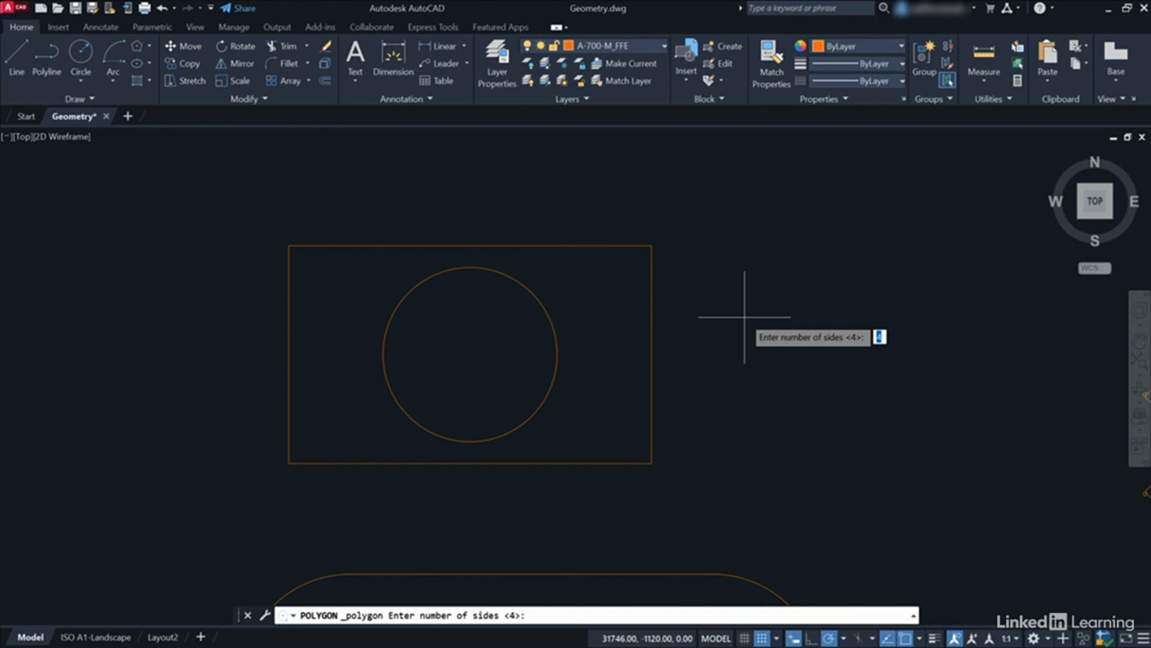
type("6")
key("Return")
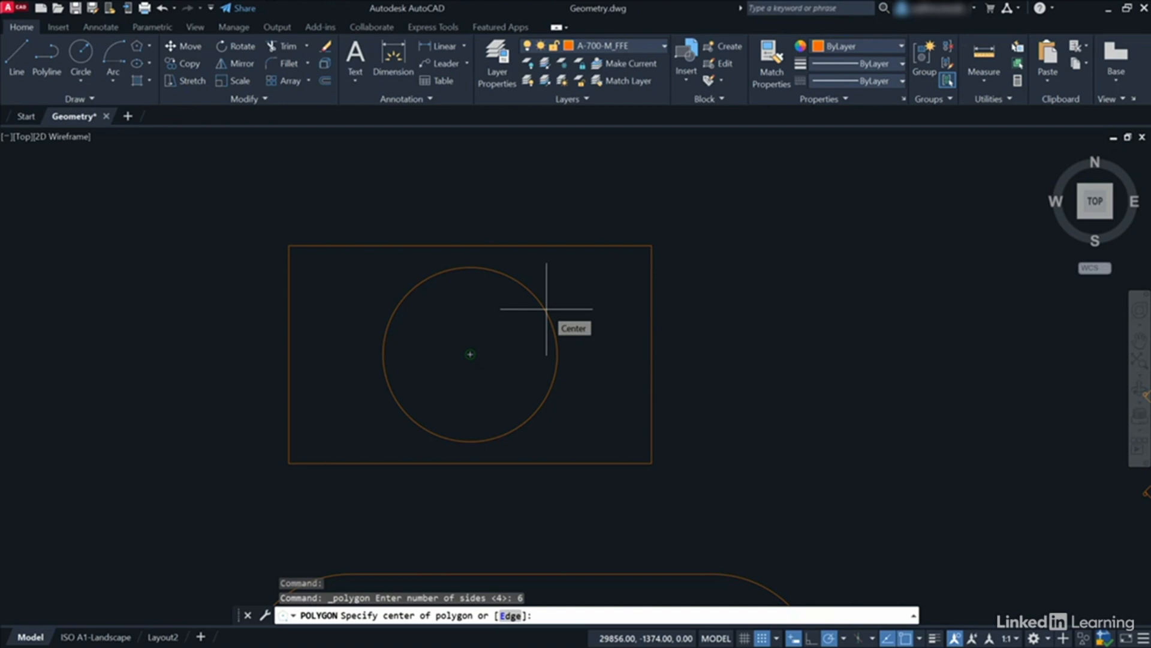
left_click(470, 354)
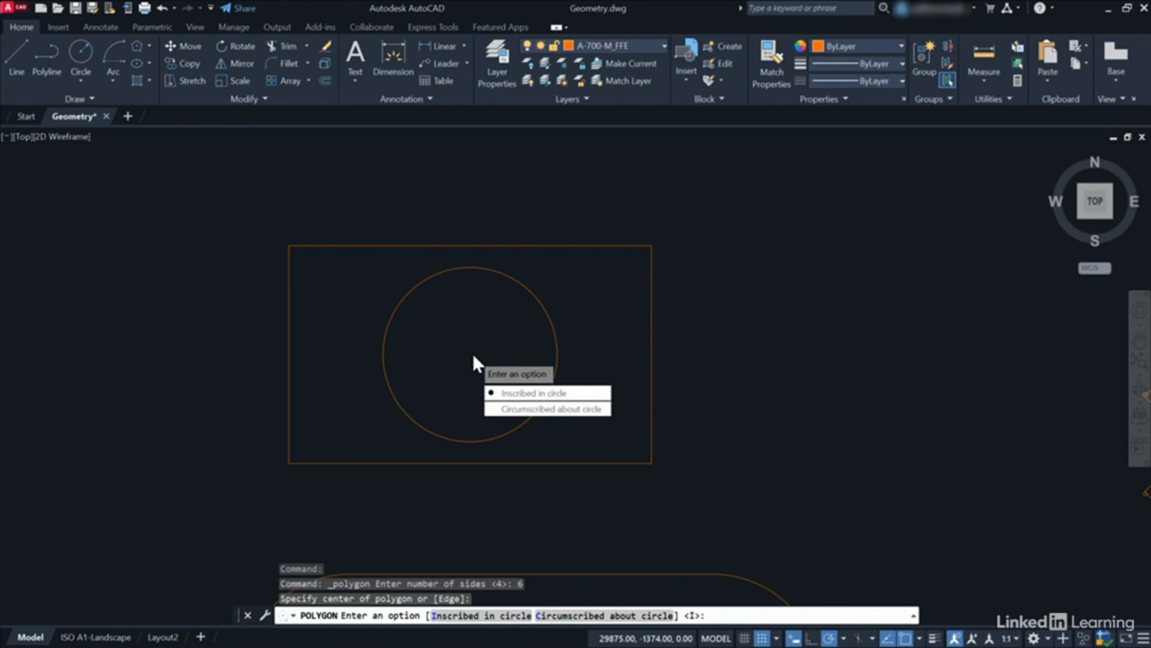
left_click(527, 394)
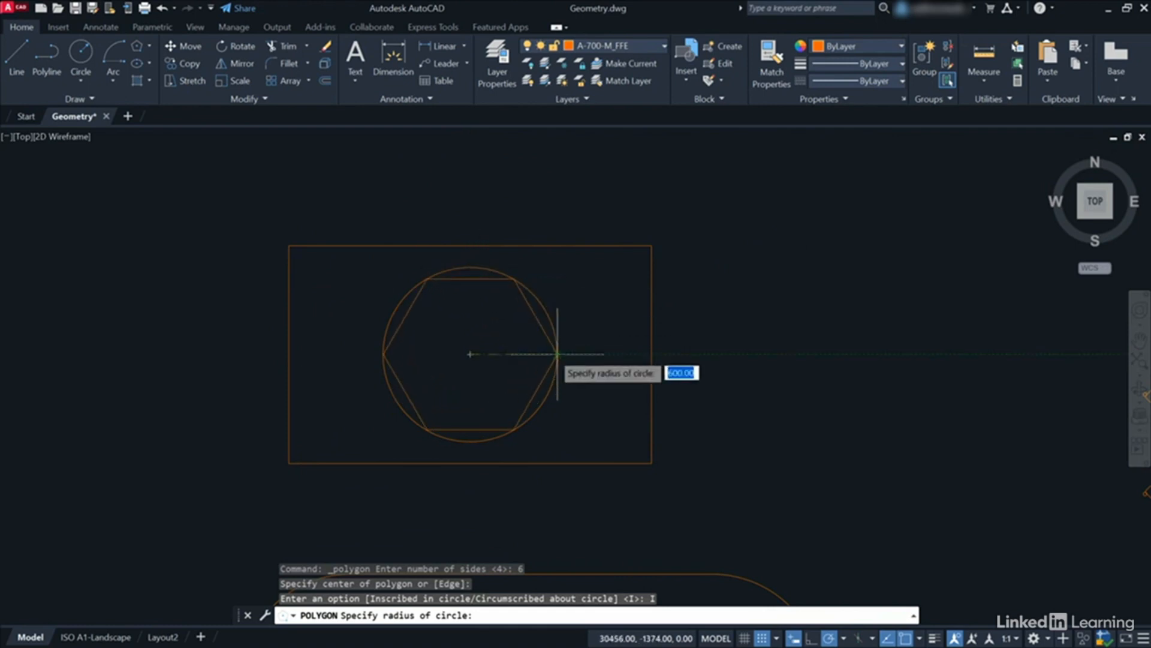
left_click(558, 354)
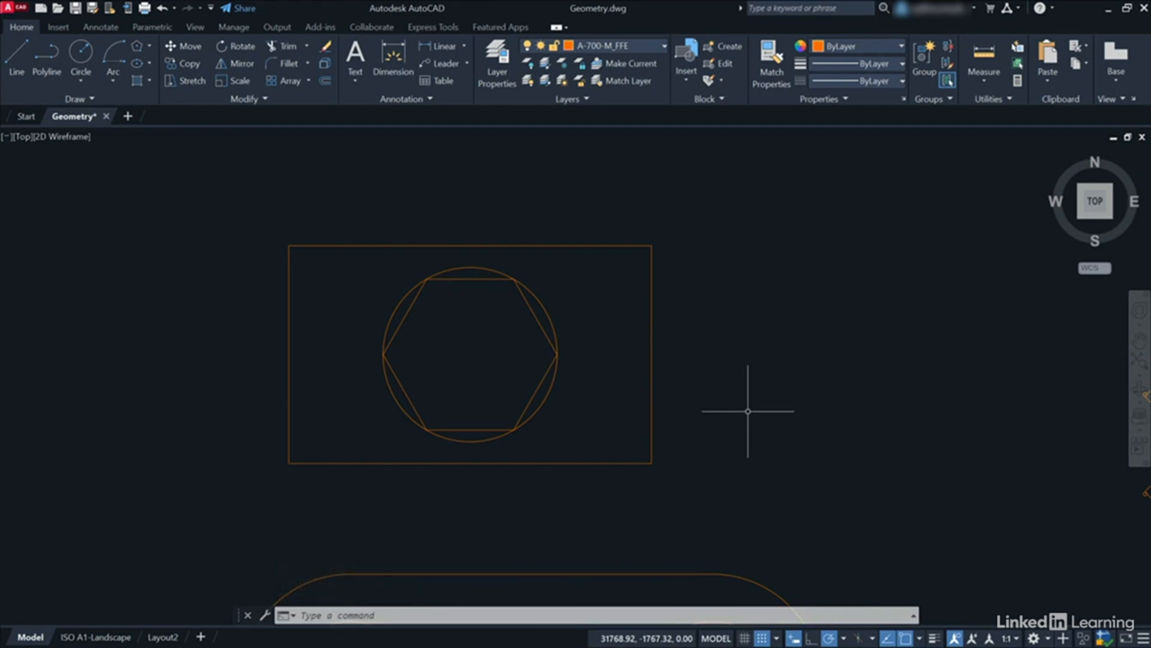
- Erase the inscribed hexagon from inside the circle
left_click(470, 278)
mouse_move(471, 279)
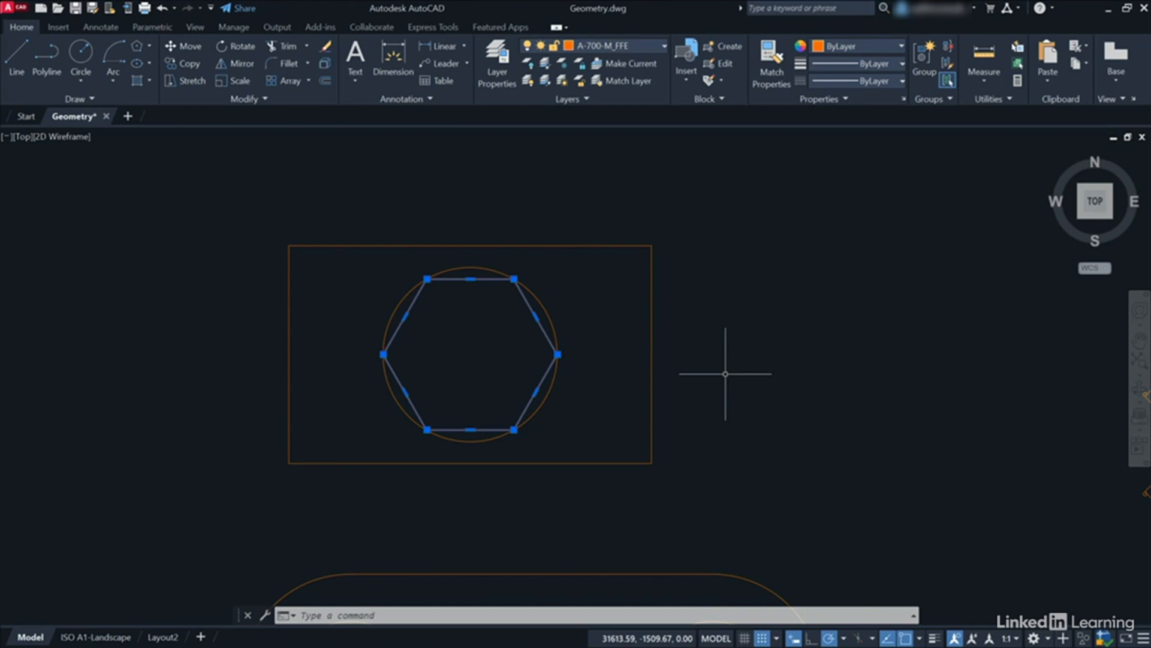
key("Delete")
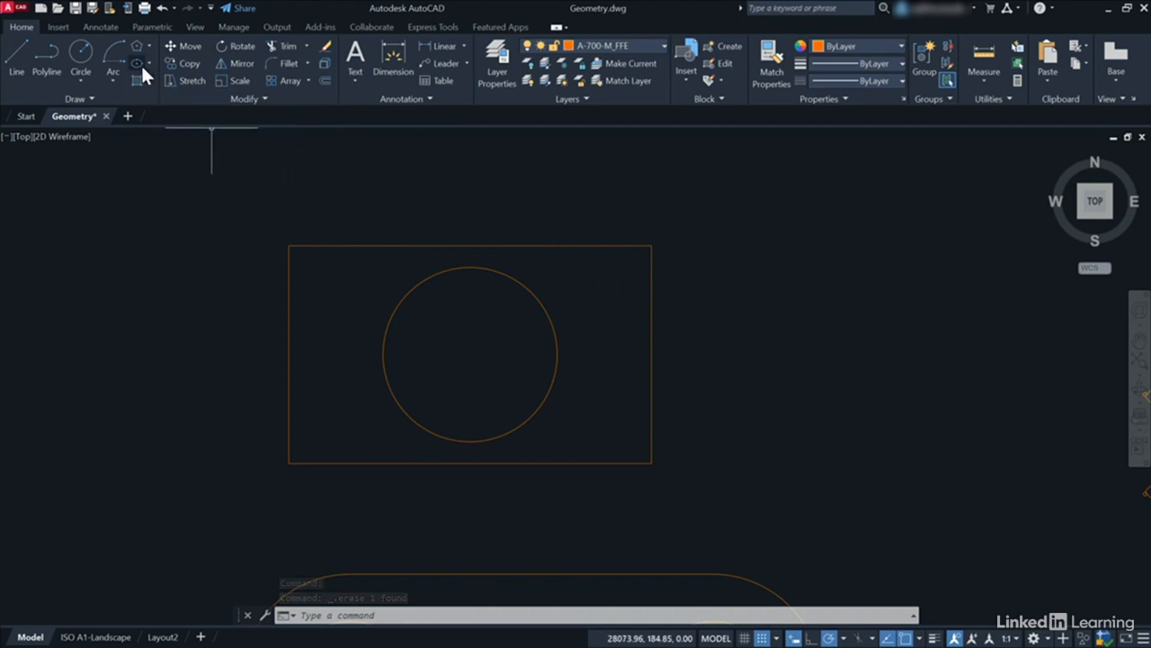
- Draw a six-sided polygon centred on the circle and circumscribed about it, with its radius snapped to the circle's top quadrant
left_click(149, 47)
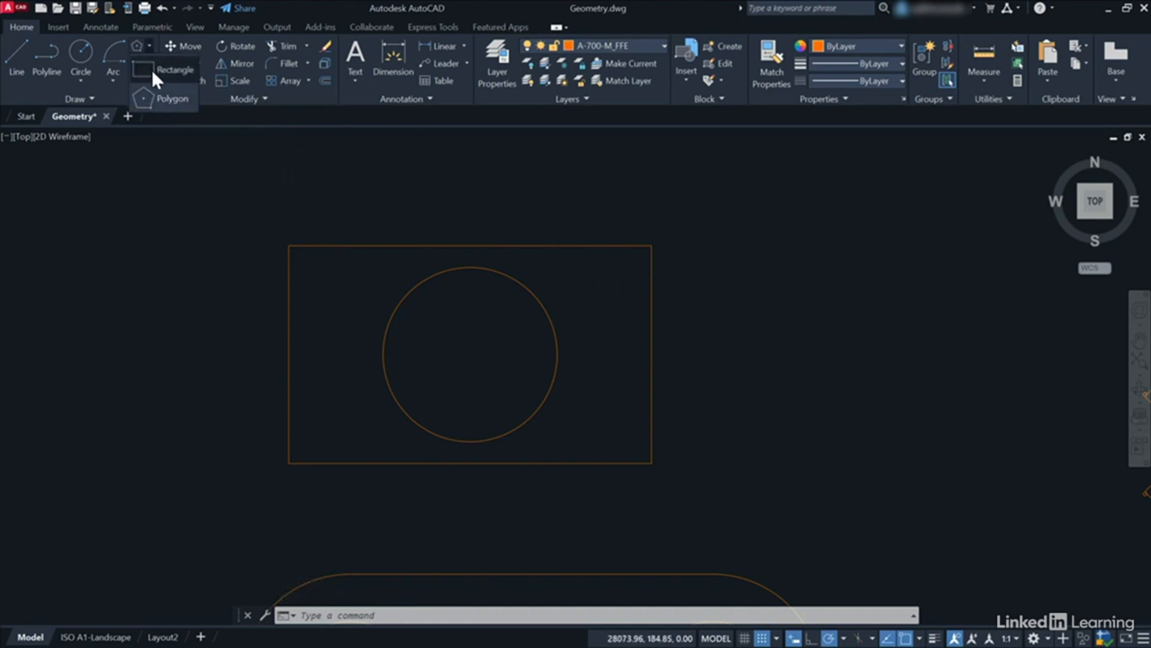
left_click(153, 97)
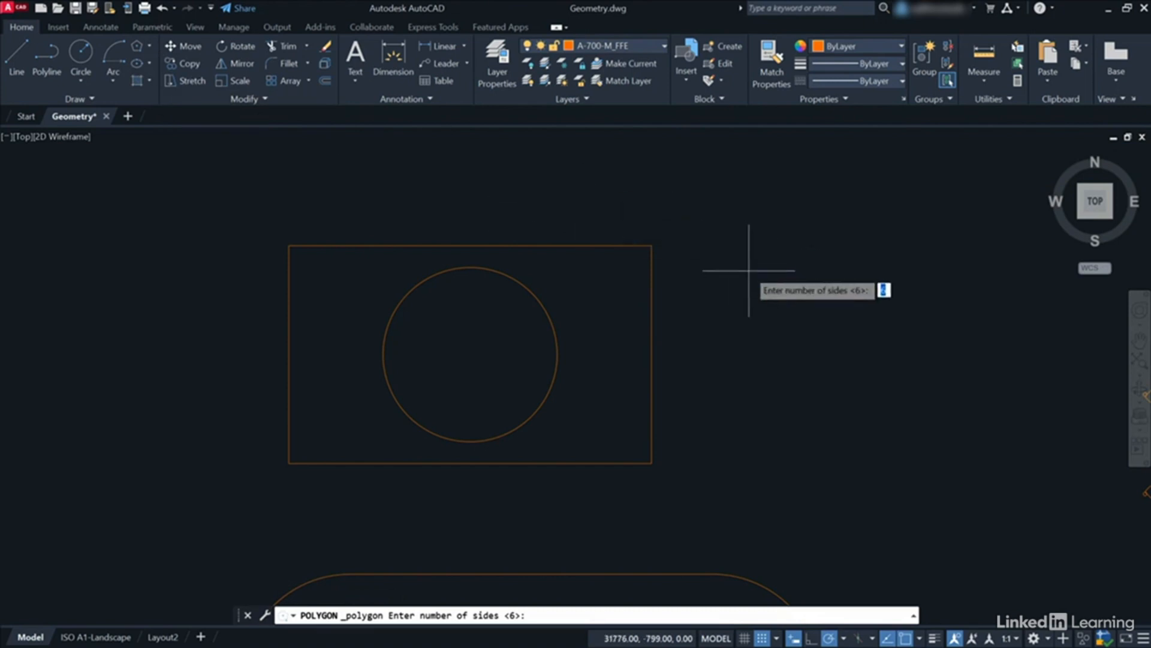
key("Return")
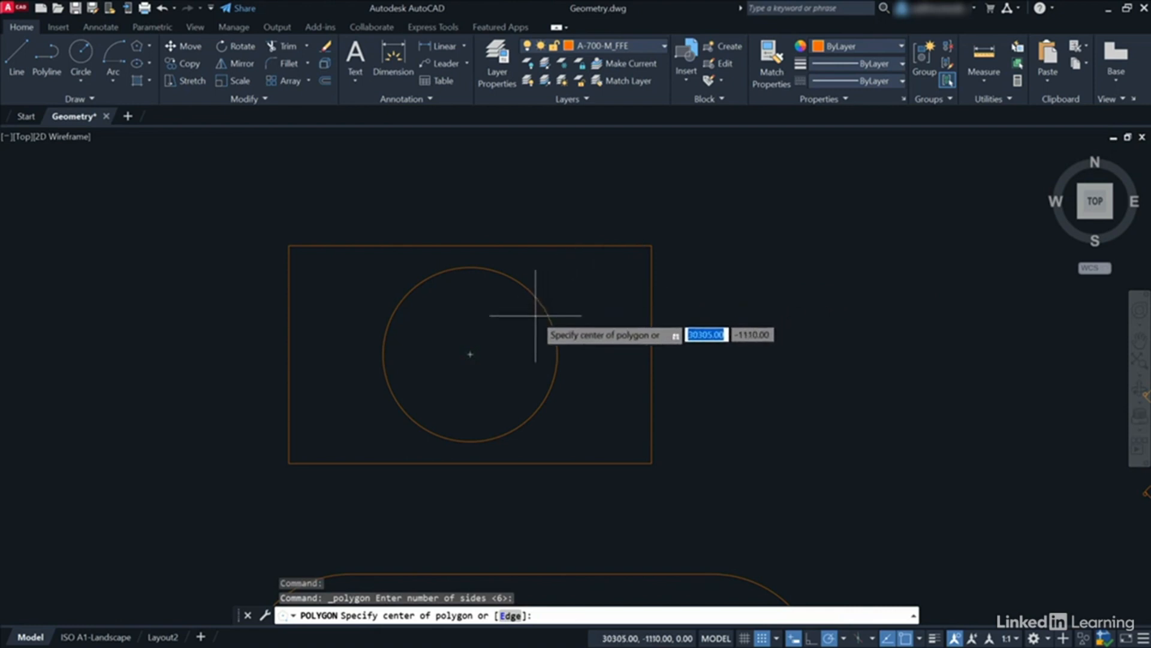
left_click(470, 353)
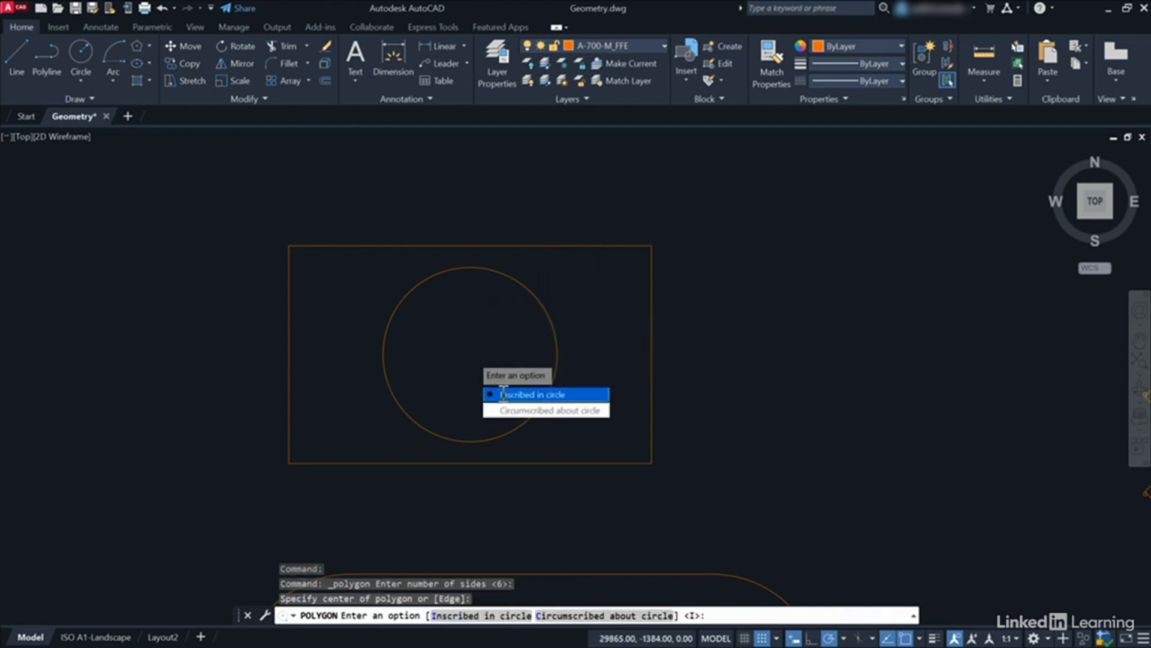
left_click(512, 410)
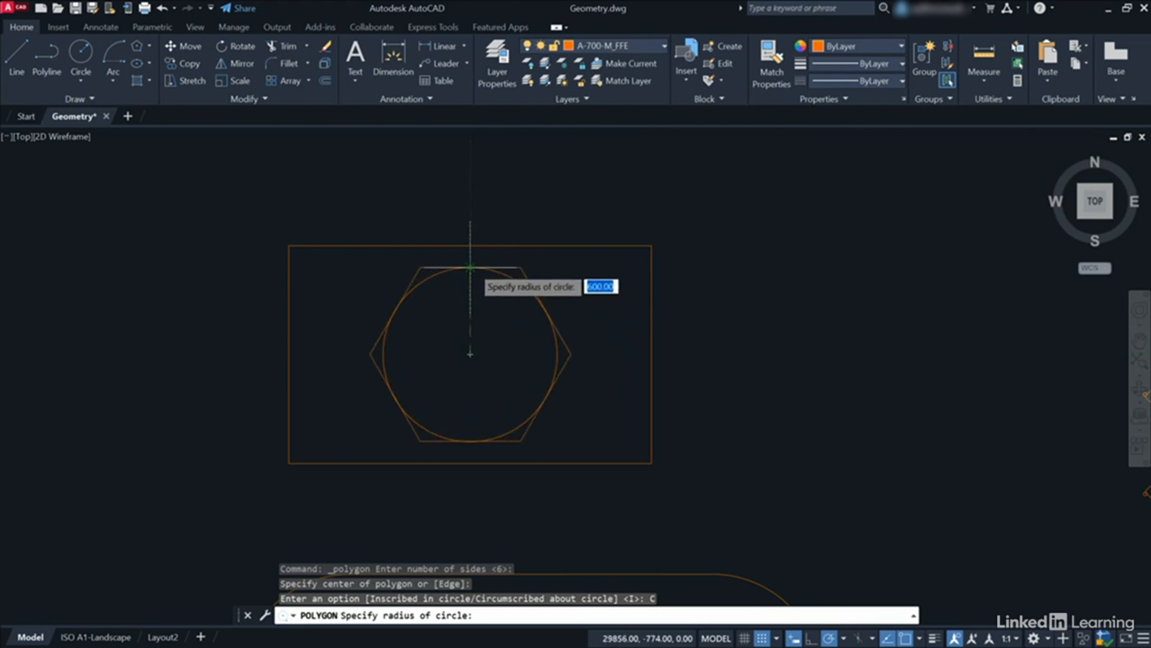
left_click(470, 267)
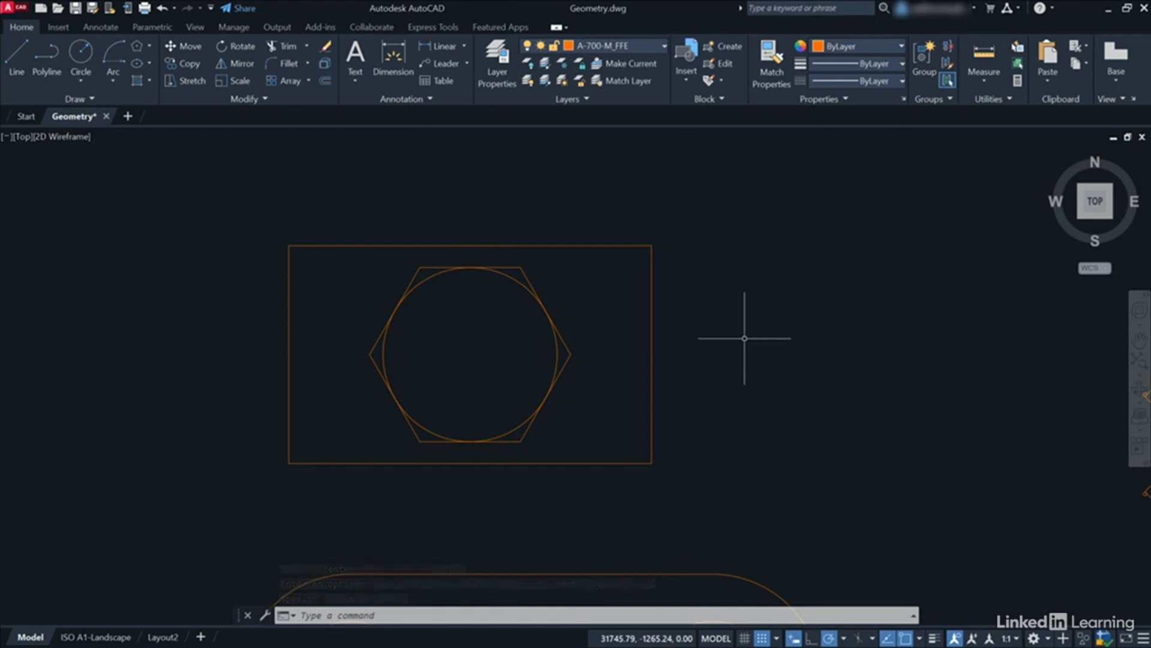
- Erase the construction circle inside the circumscribed hexagon
left_click(515, 278)
right_click(751, 267)
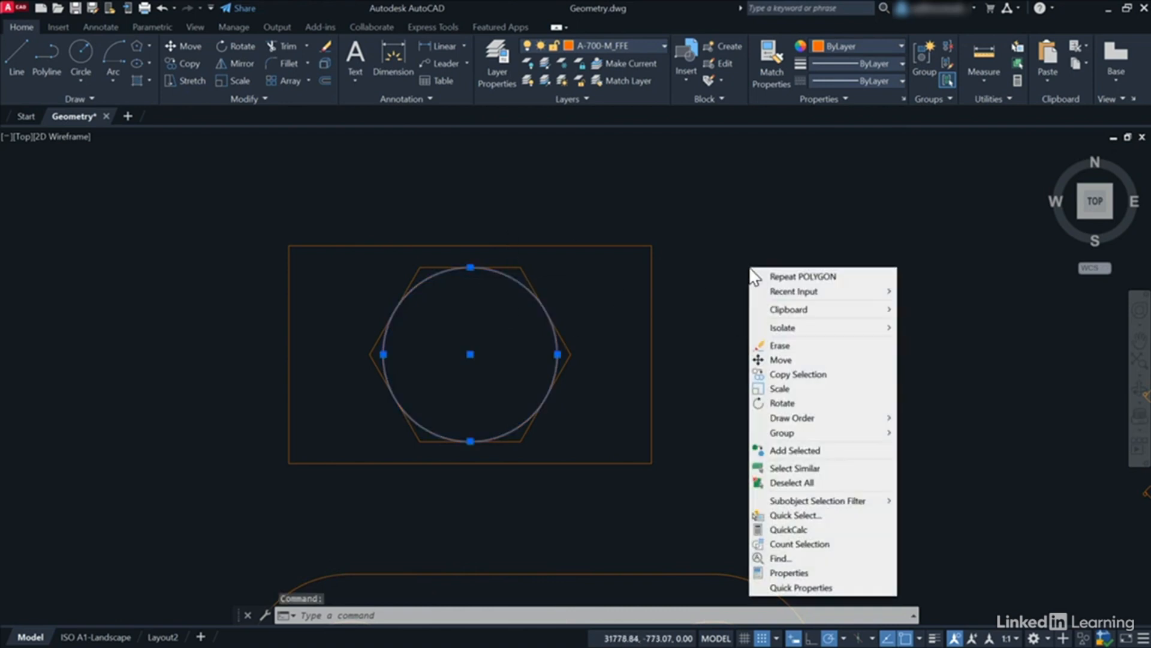
left_click(777, 347)
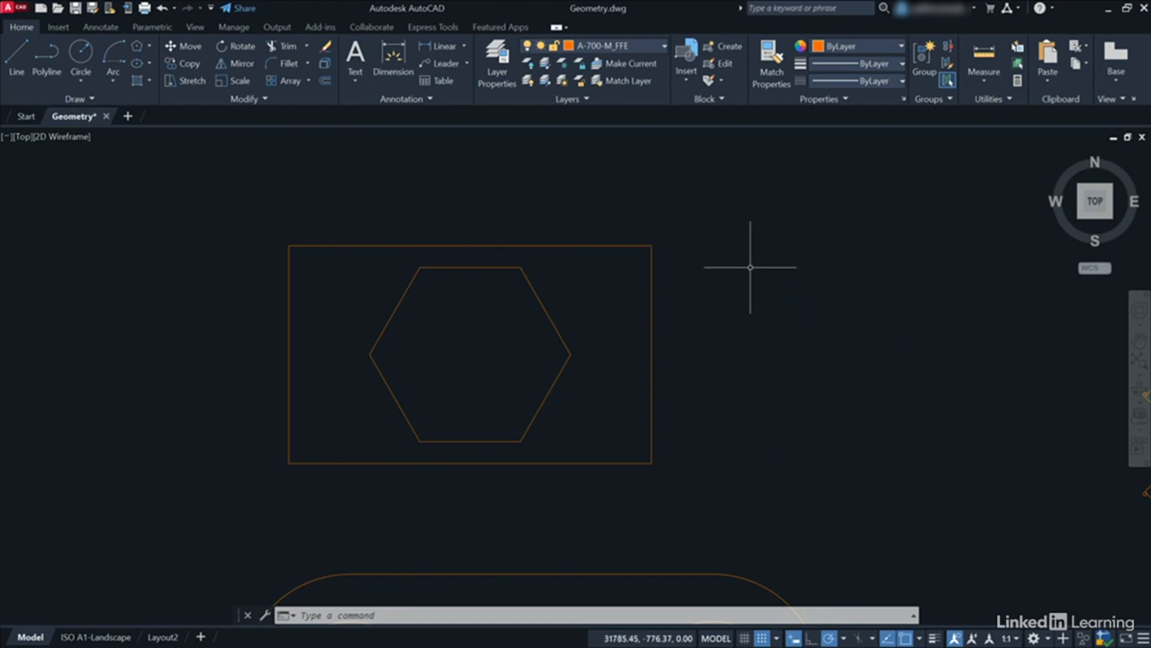
- Keep the full set of additional drawing tools permanently expanded
scroll(750, 268, "down", 4)
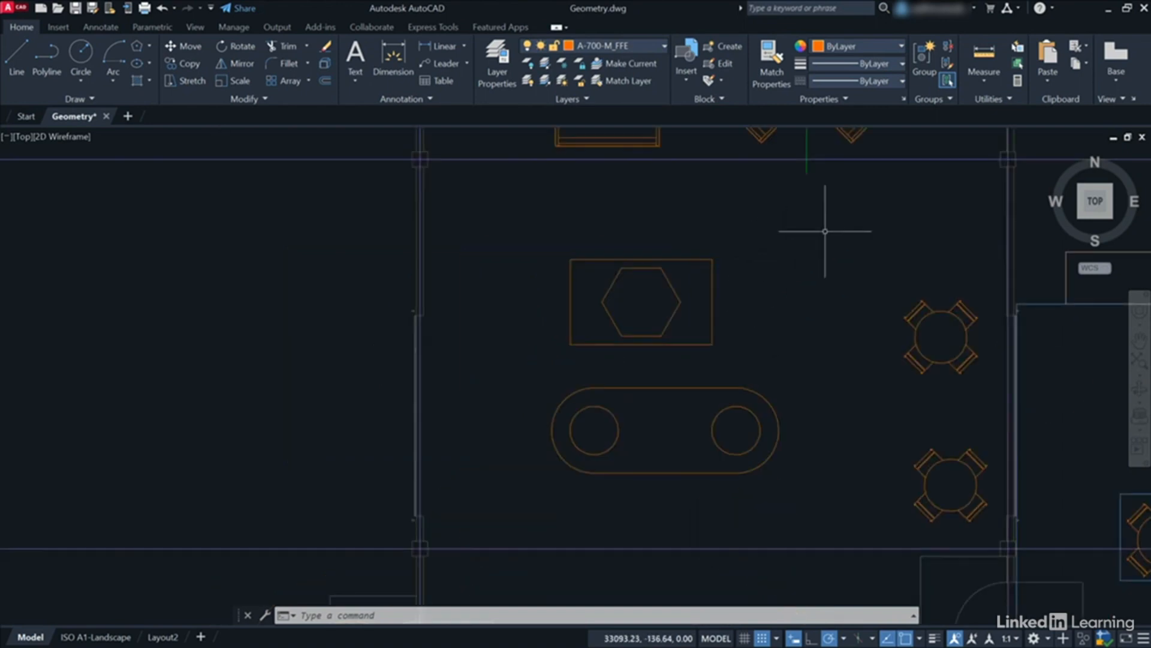
mouse_move(825, 232)
middle_mouse_down()
mouse_move(775, 278)
mouse_move(650, 334)
middle_mouse_up()
scroll(650, 334, "down", 4)
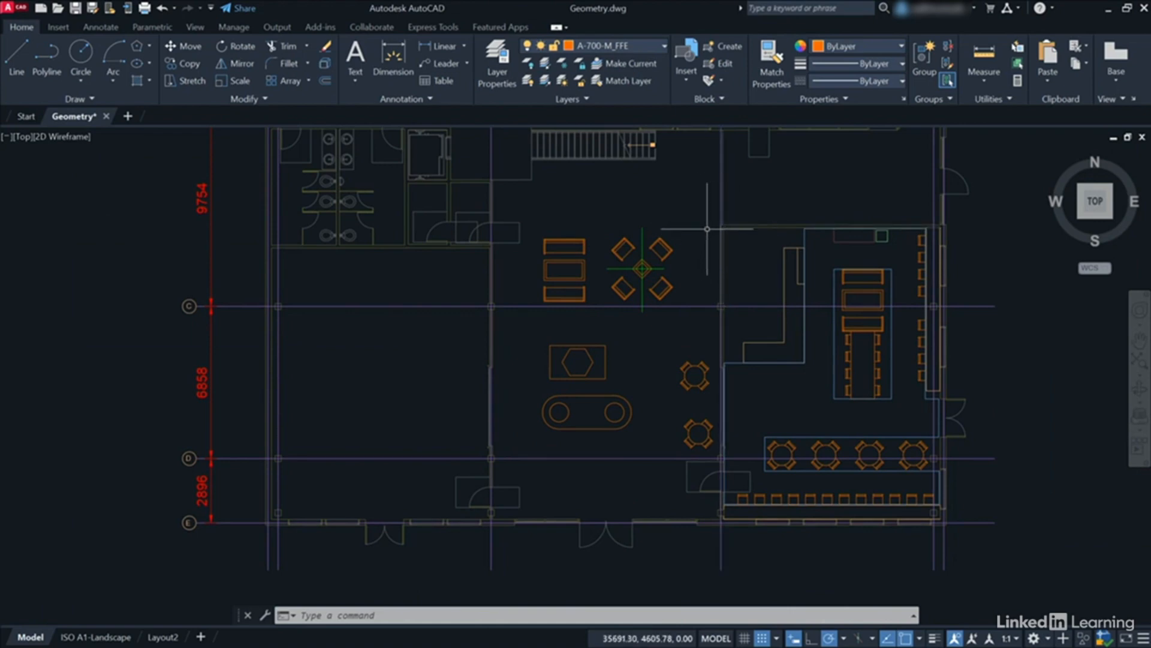
scroll(707, 229, "up", 8)
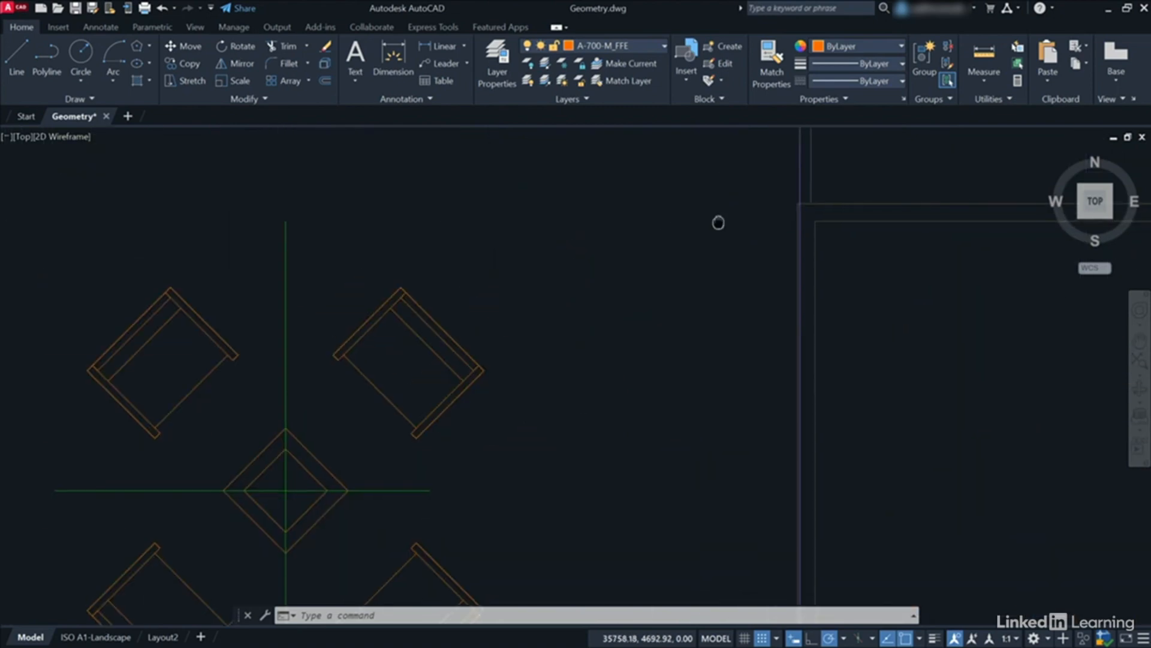
mouse_move(718, 223)
middle_mouse_down()
mouse_move(638, 314)
mouse_move(521, 366)
middle_mouse_up()
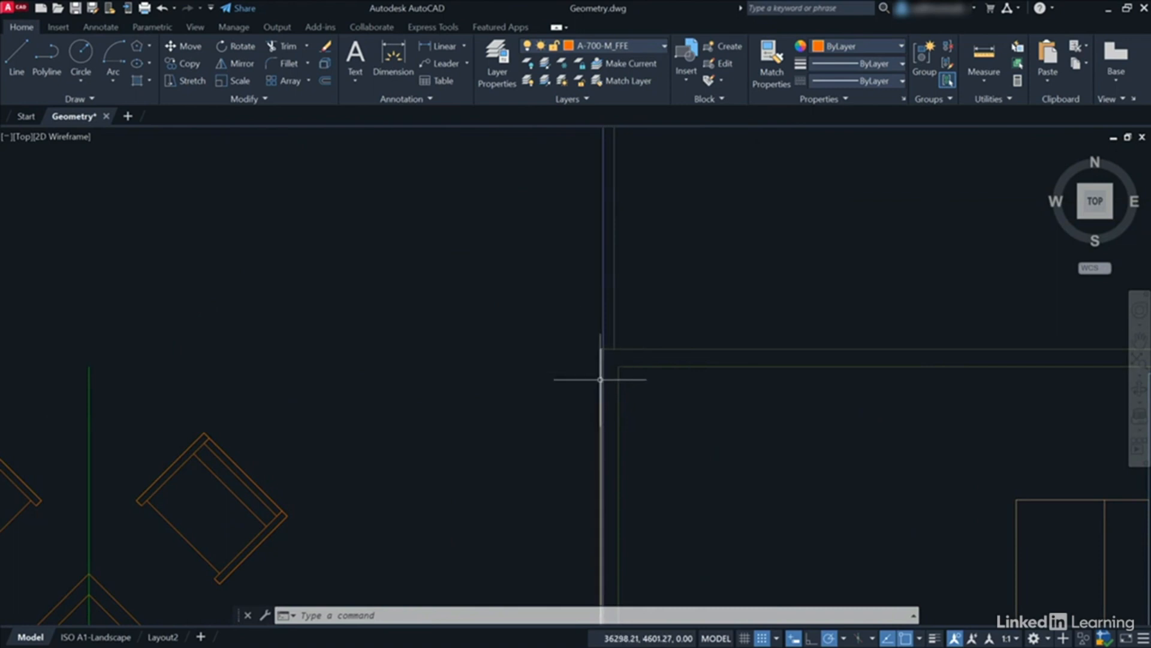
middle_click_drag(462, 367, 714, 376)
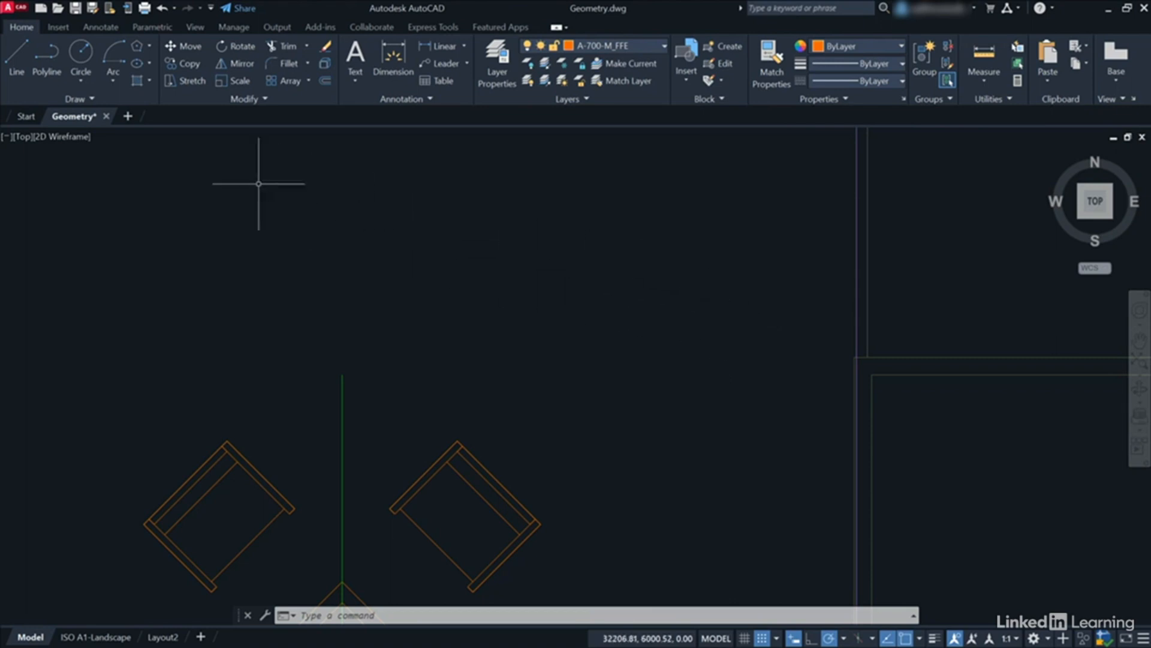
left_click(93, 100)
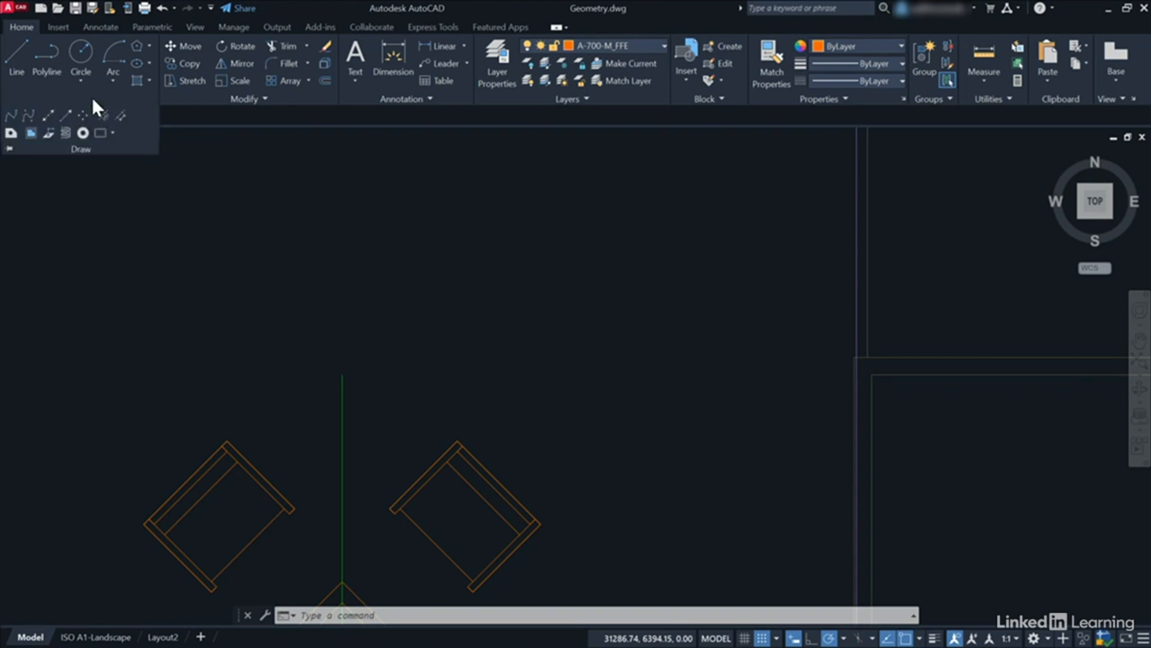
left_click(8, 148)
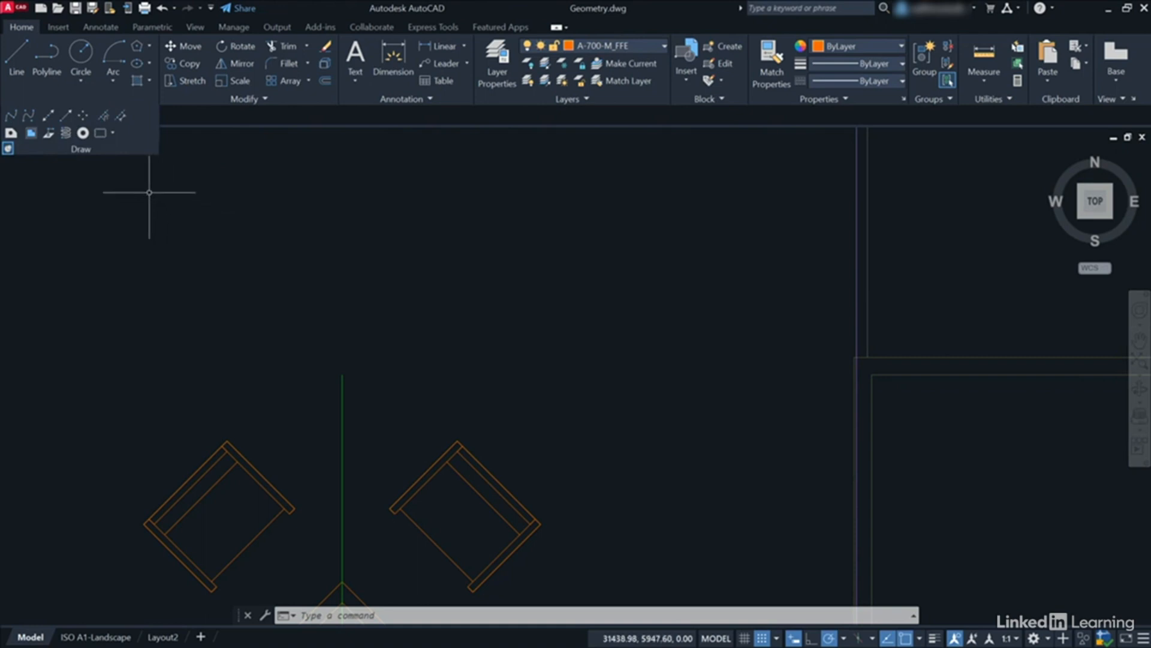
- Draw a wavy fit-point spline from the wall corner leftwards above the armchairs, ending at about 31158, 5547
left_click(12, 114)
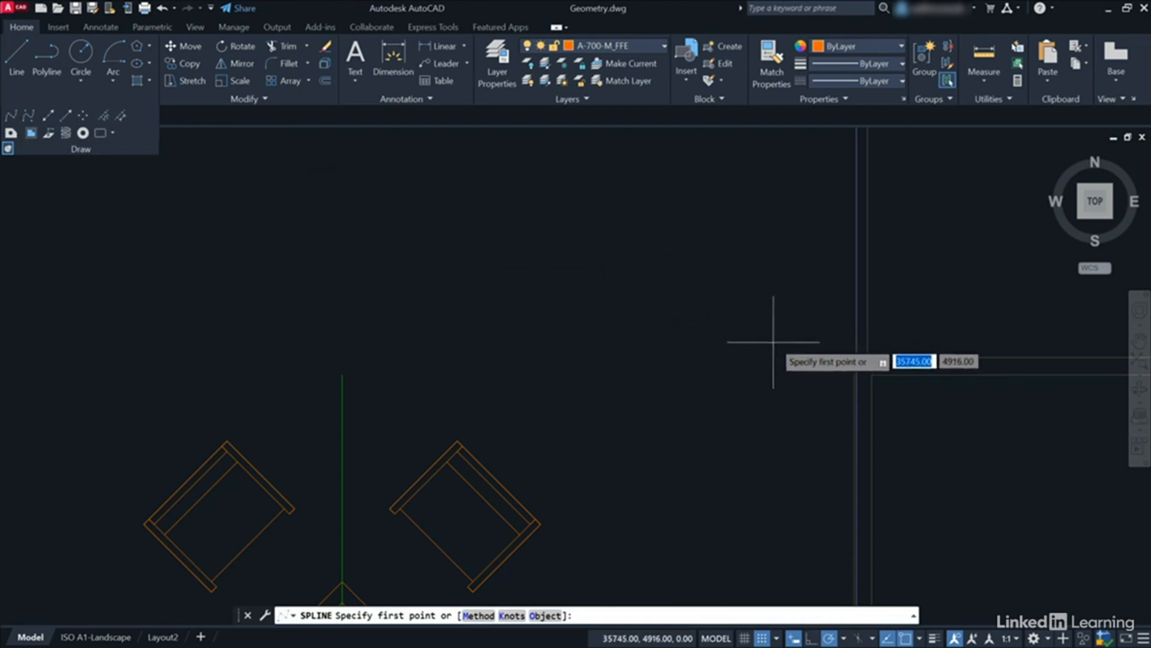
left_click(855, 358)
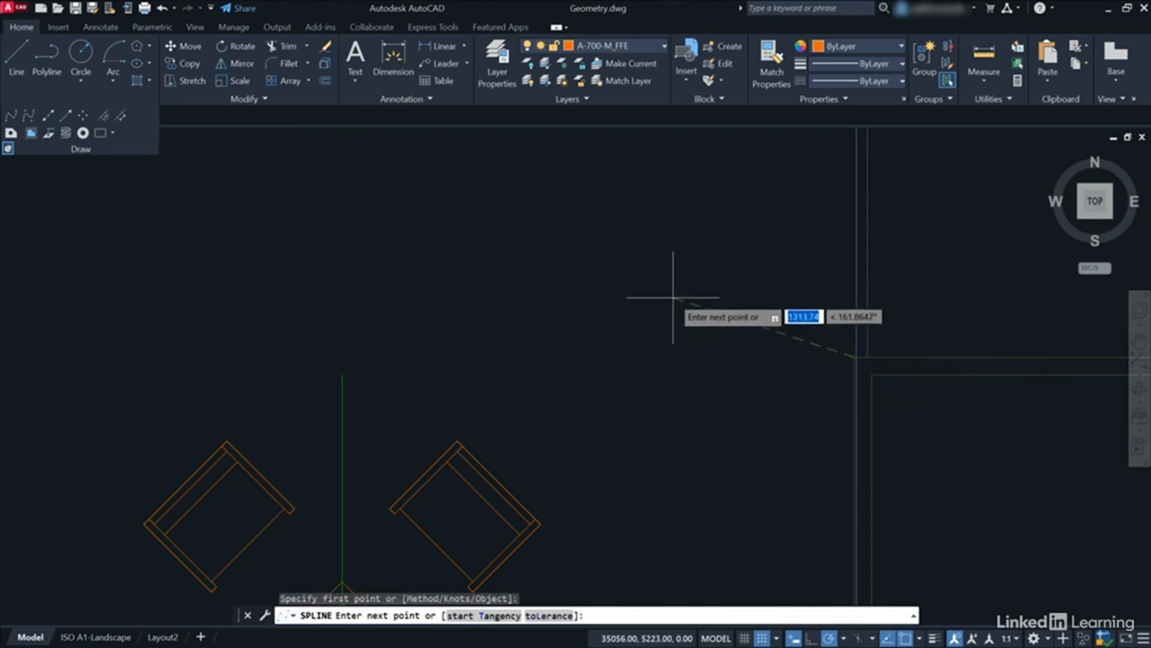
left_click(533, 338)
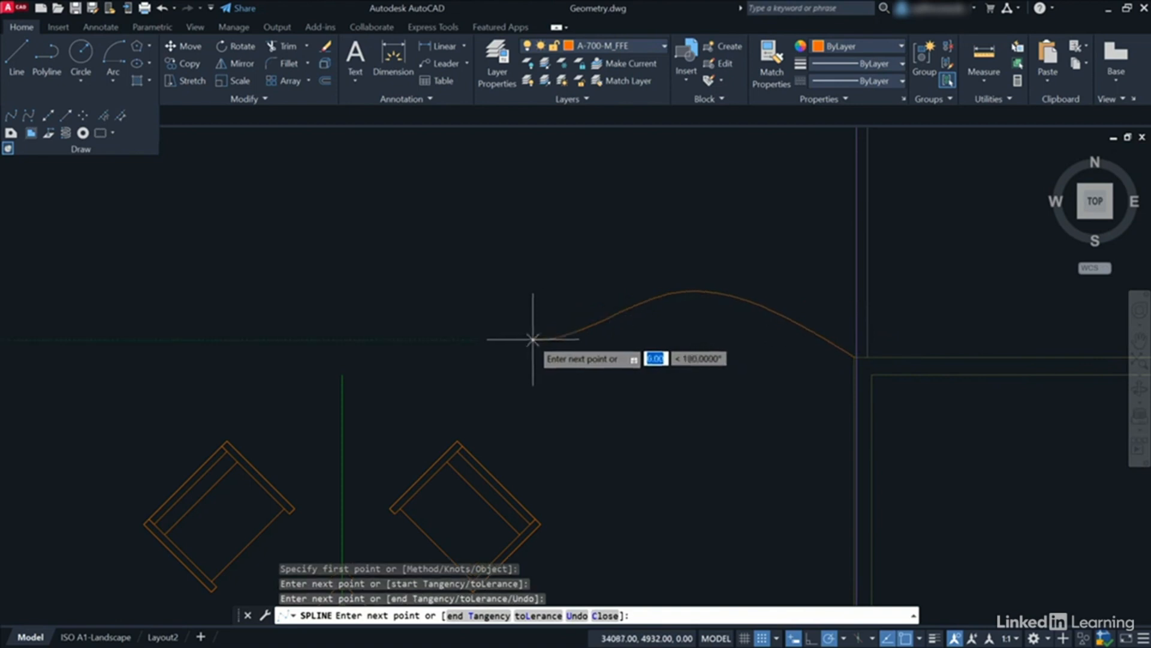
left_click(400, 279)
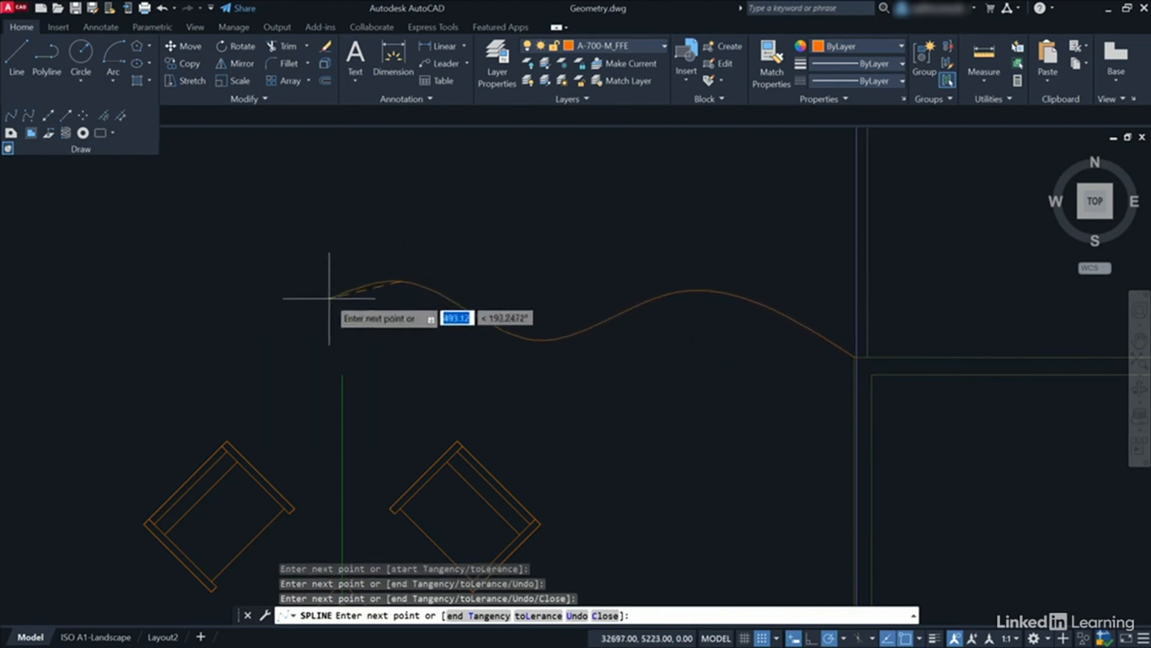
left_click(249, 322)
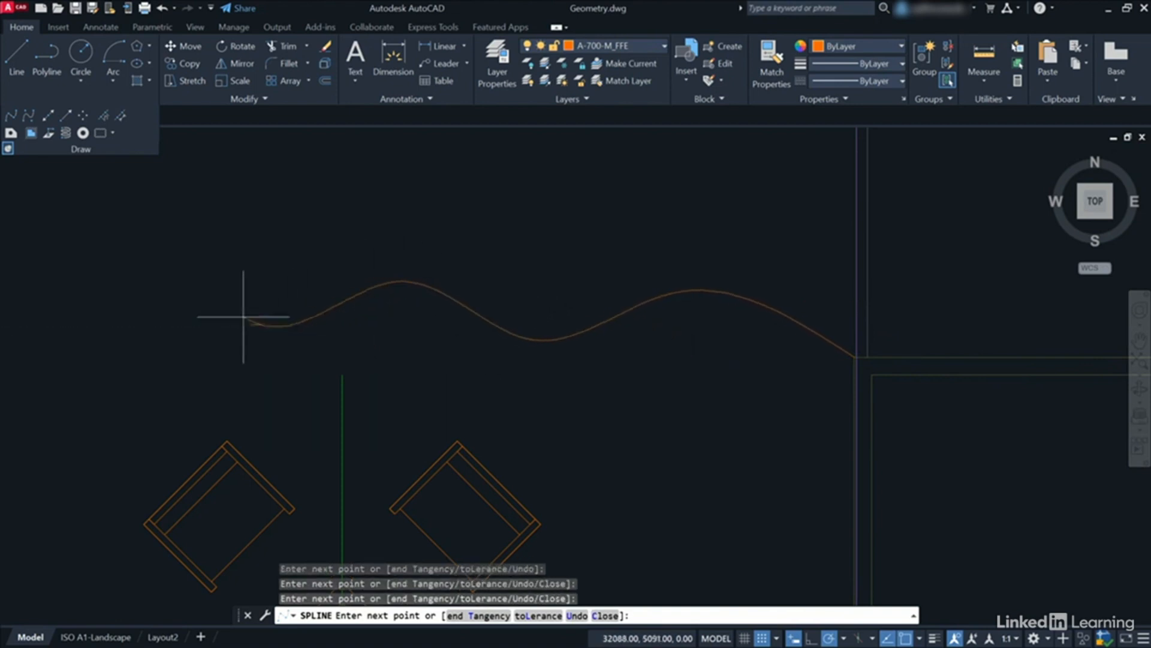
left_click(109, 251)
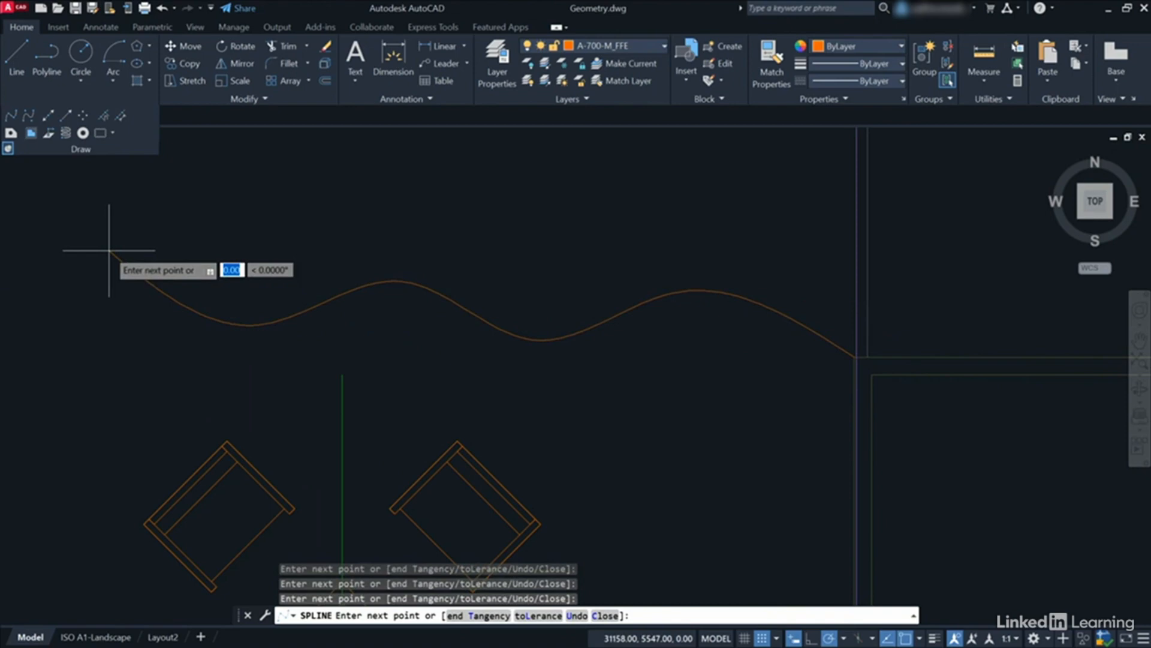
key("Return")
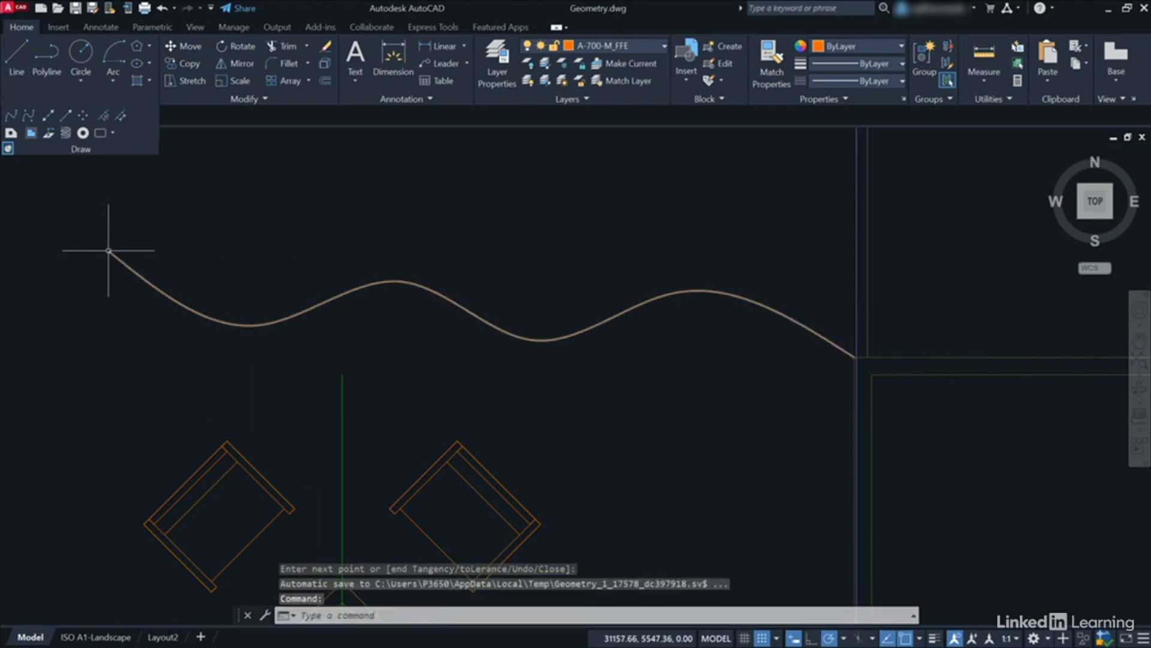
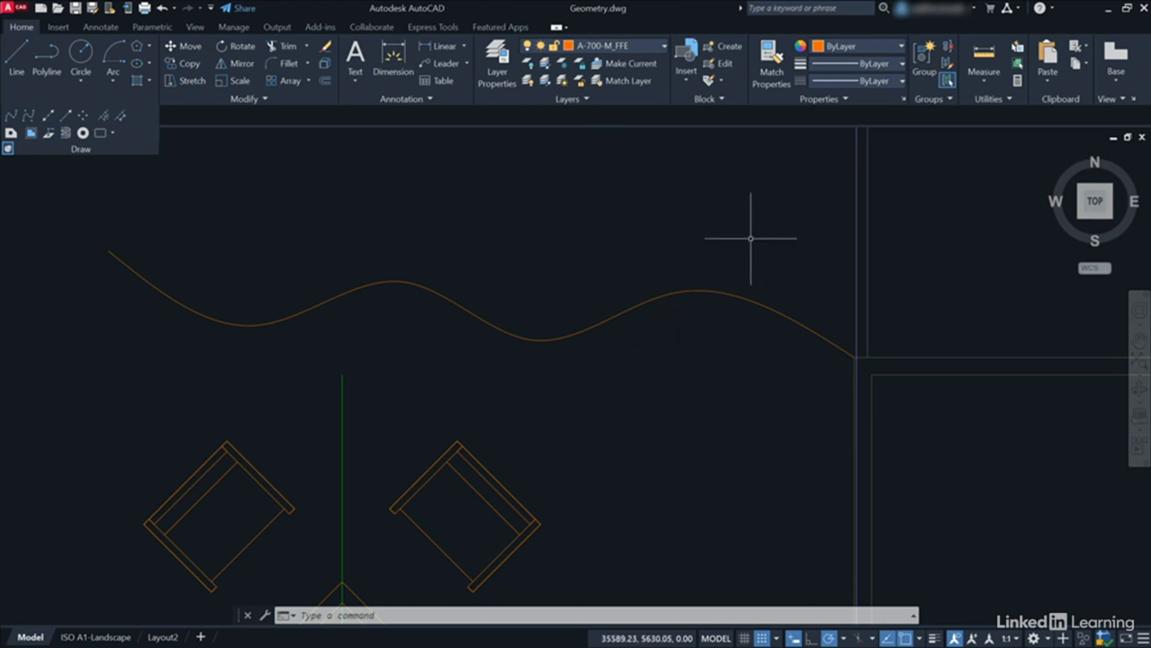
- Measure the thickness of the horizontal wall beside the spline's right end, between its inner and outer faces
left_click(983, 84)
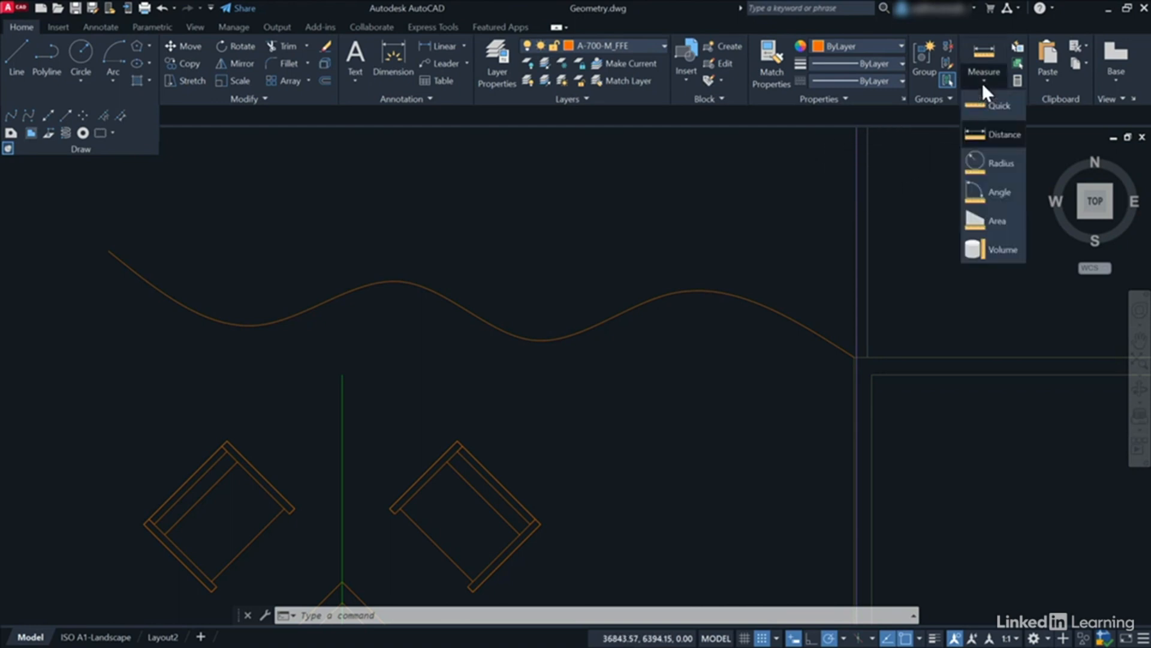
left_click(985, 137)
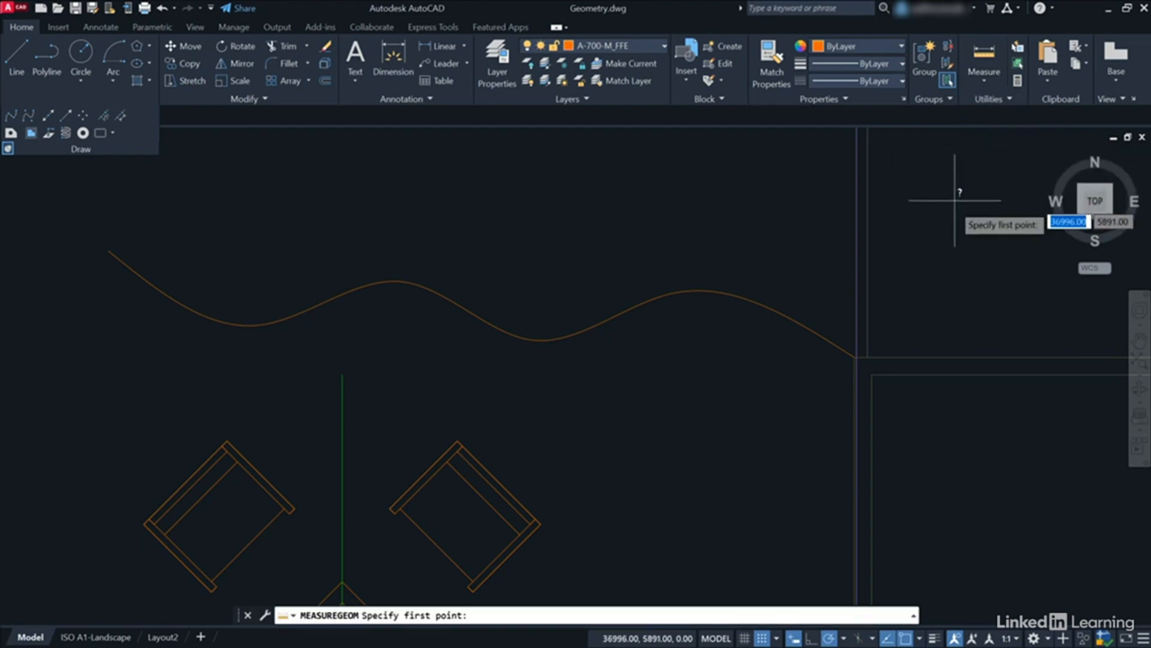
left_click(872, 374)
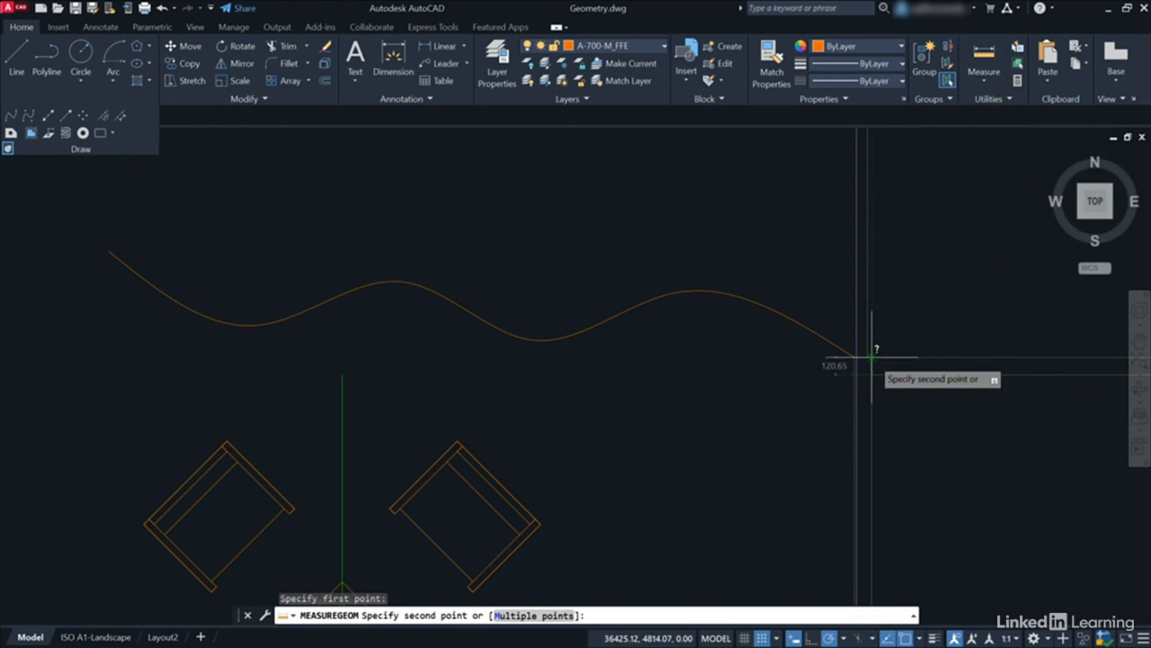
left_click(871, 357)
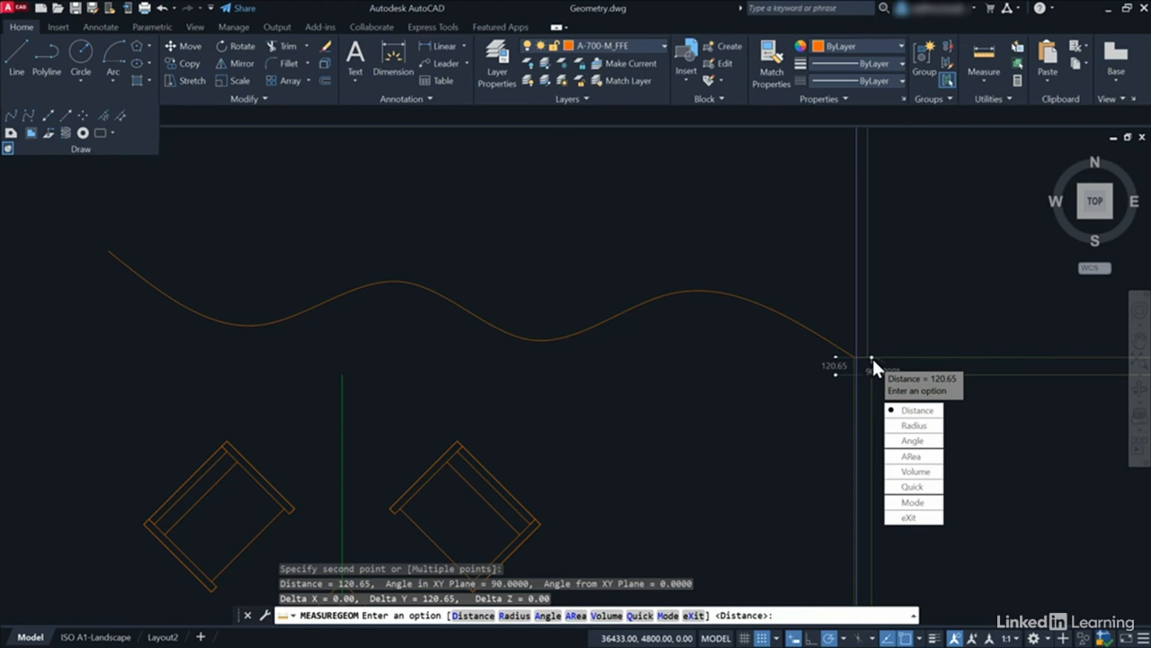
left_click(912, 516)
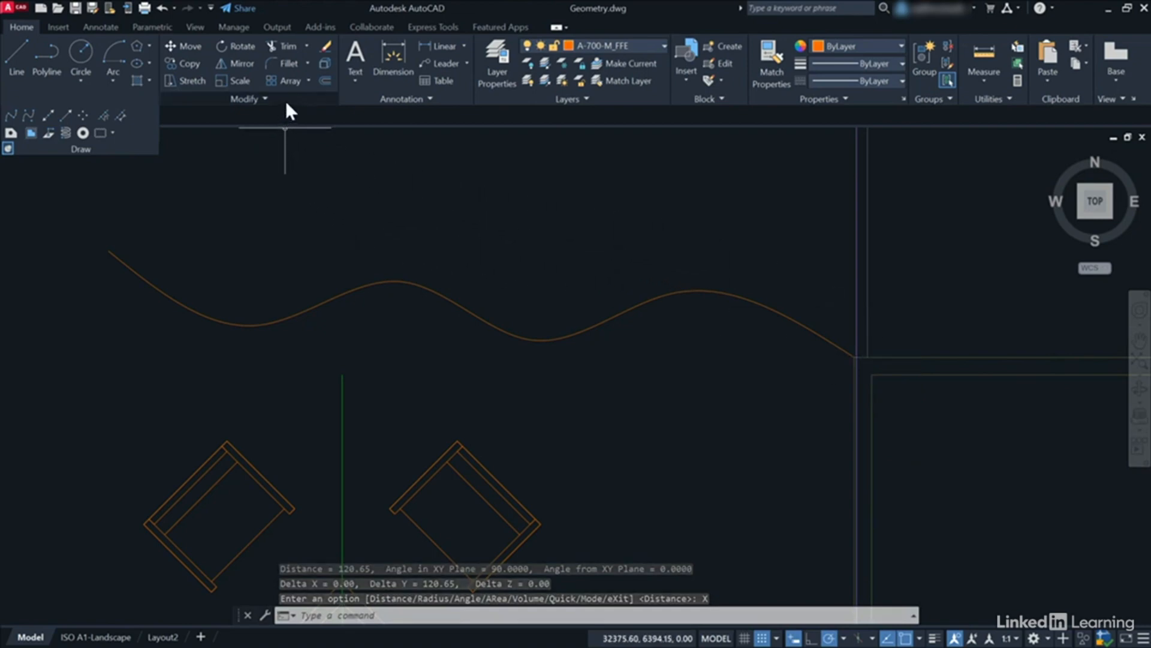
- Offset the spline by 120 towards its lower side, facing the armchairs
left_click(325, 82)
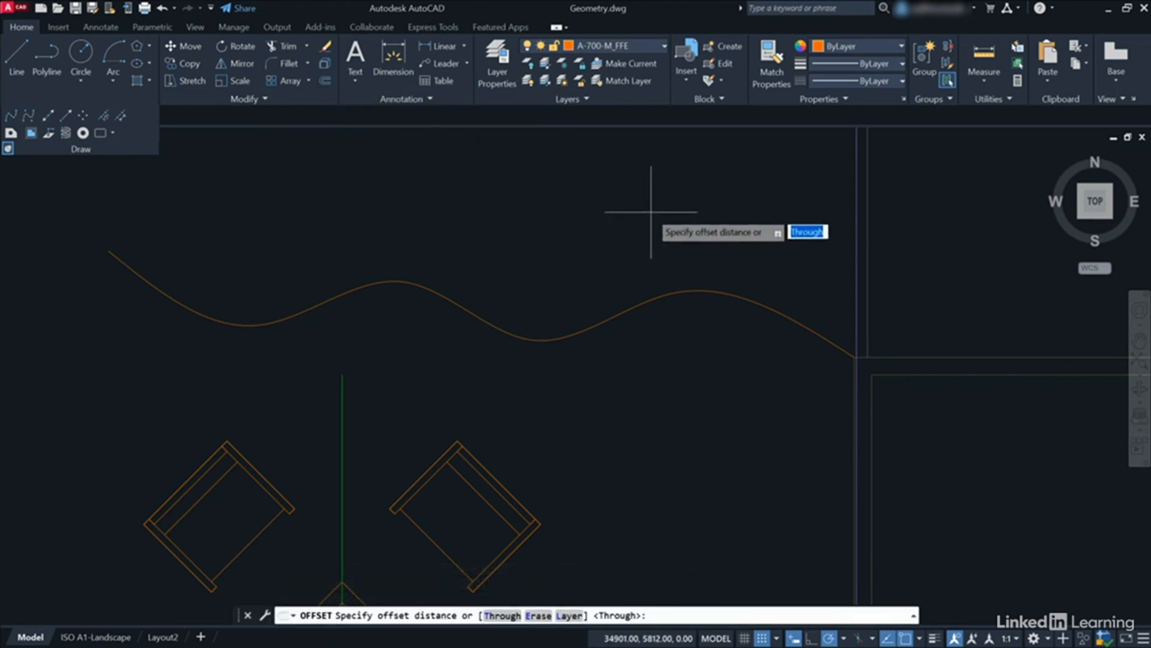
type("120")
key("Return")
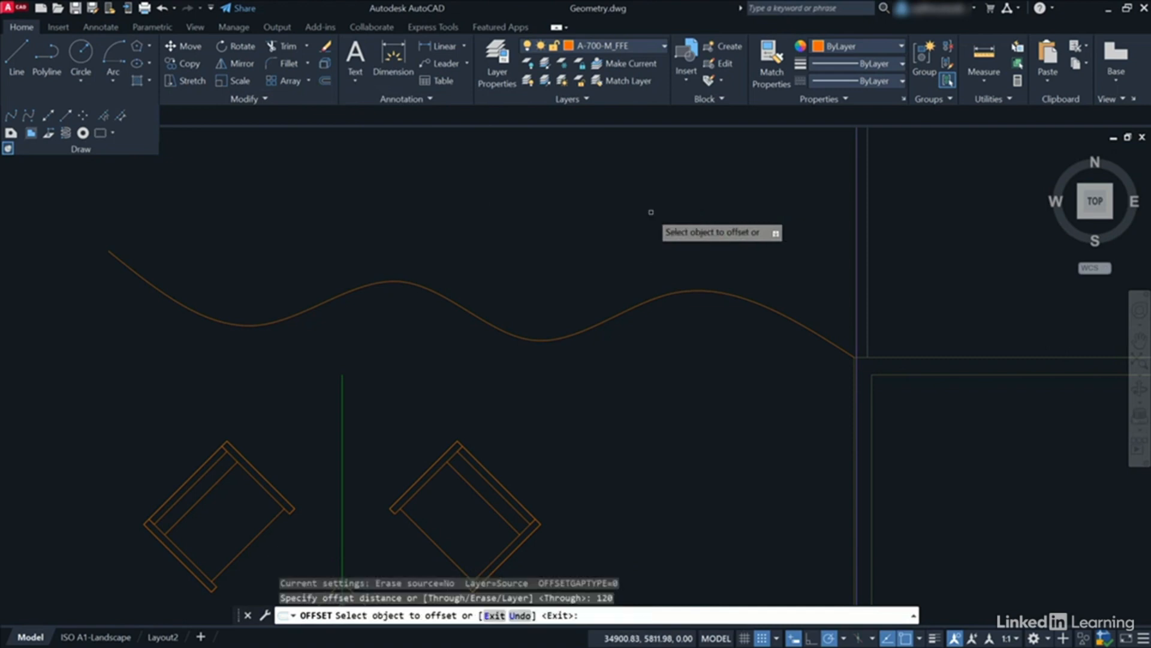
left_click(674, 292)
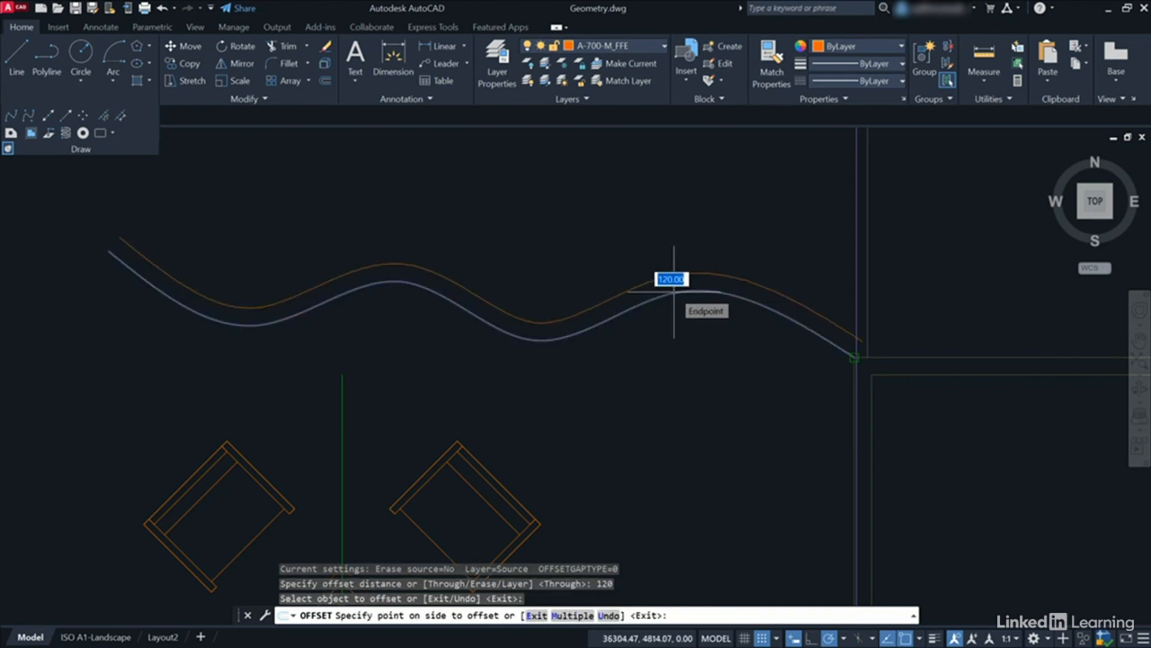
left_click(684, 428)
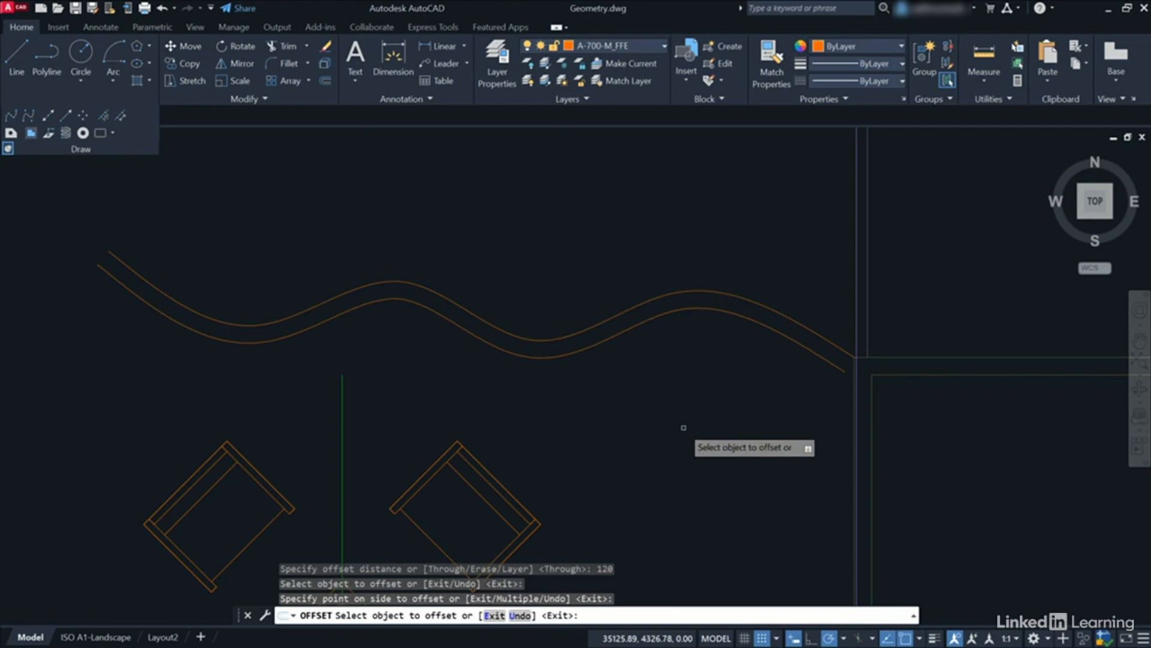
key("Return")
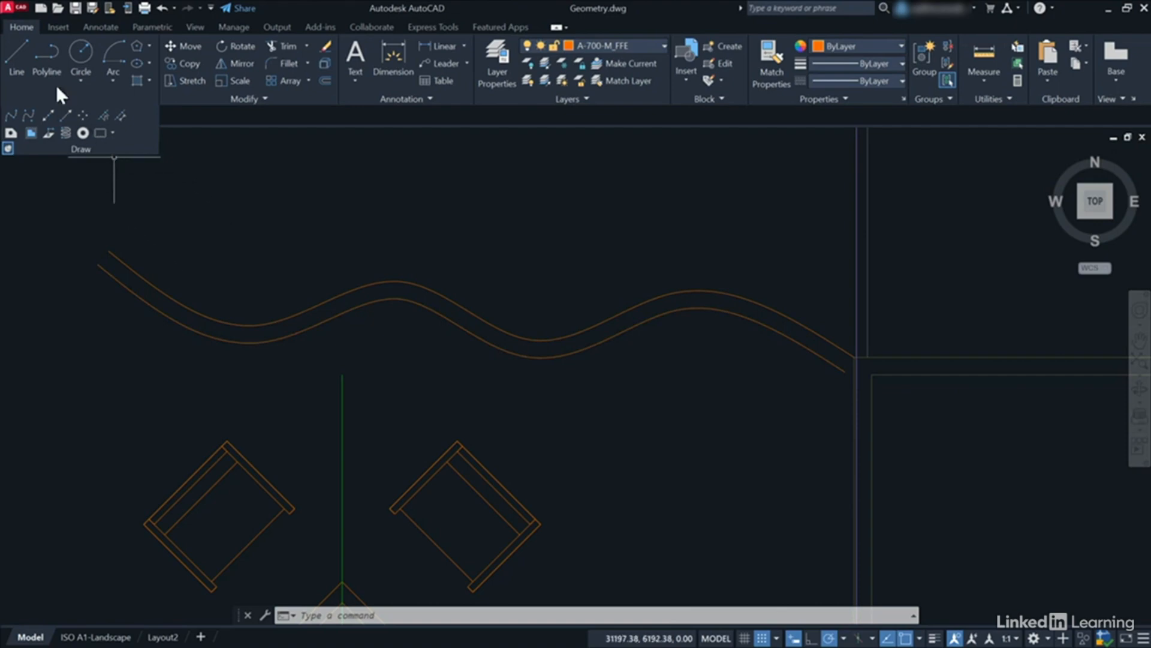
- Close the left end of the curved wall with a line joining the endpoints of the two splines
left_click(13, 46)
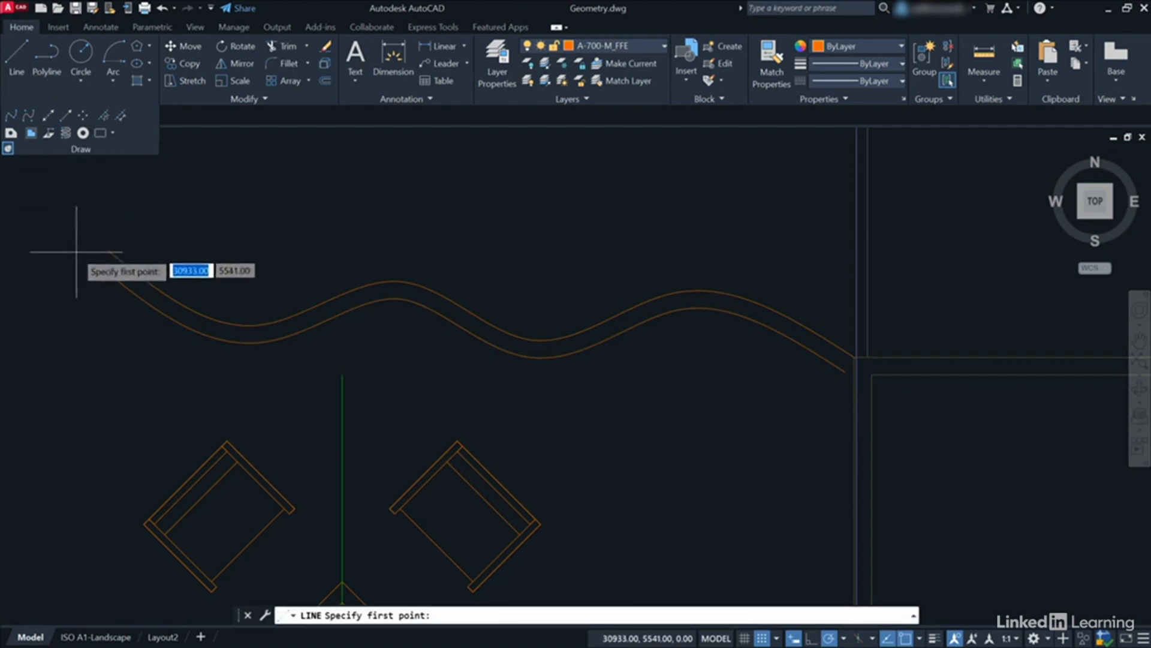
left_click(98, 264)
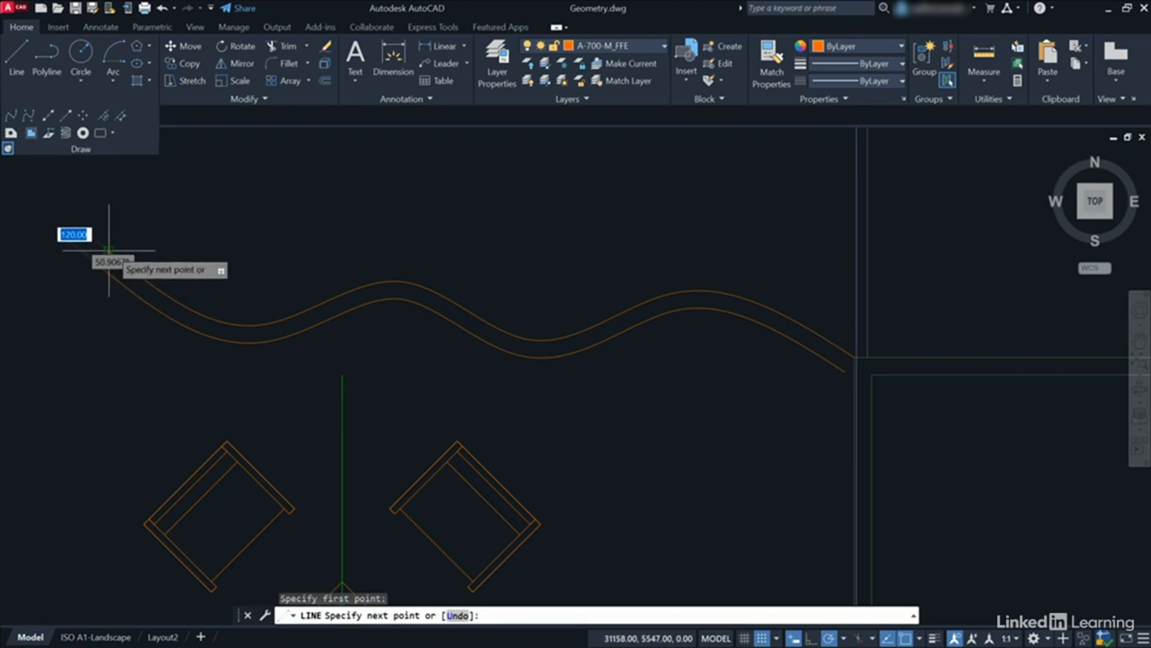
left_click(109, 251)
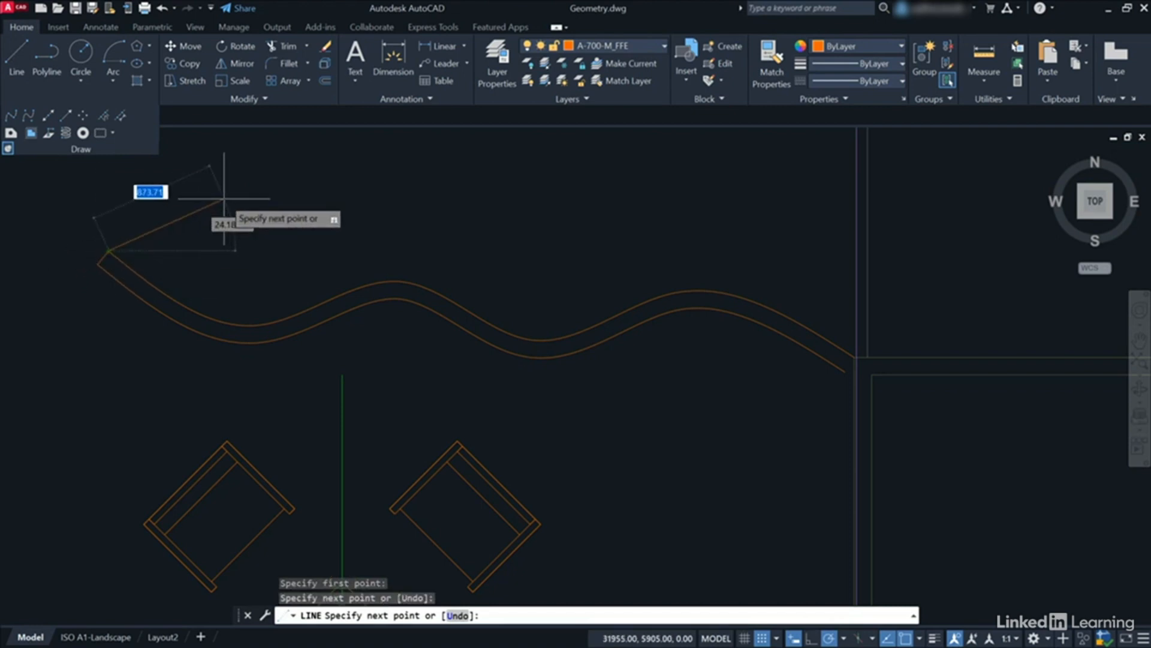
key("Return")
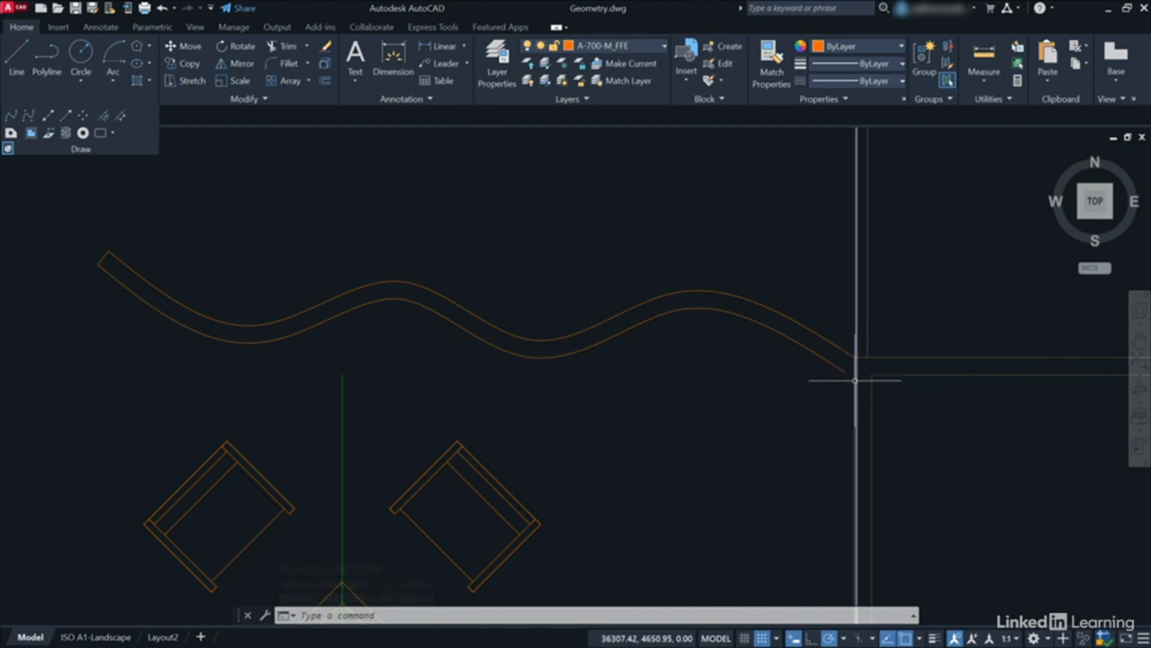
scroll(851, 368, "up", 3)
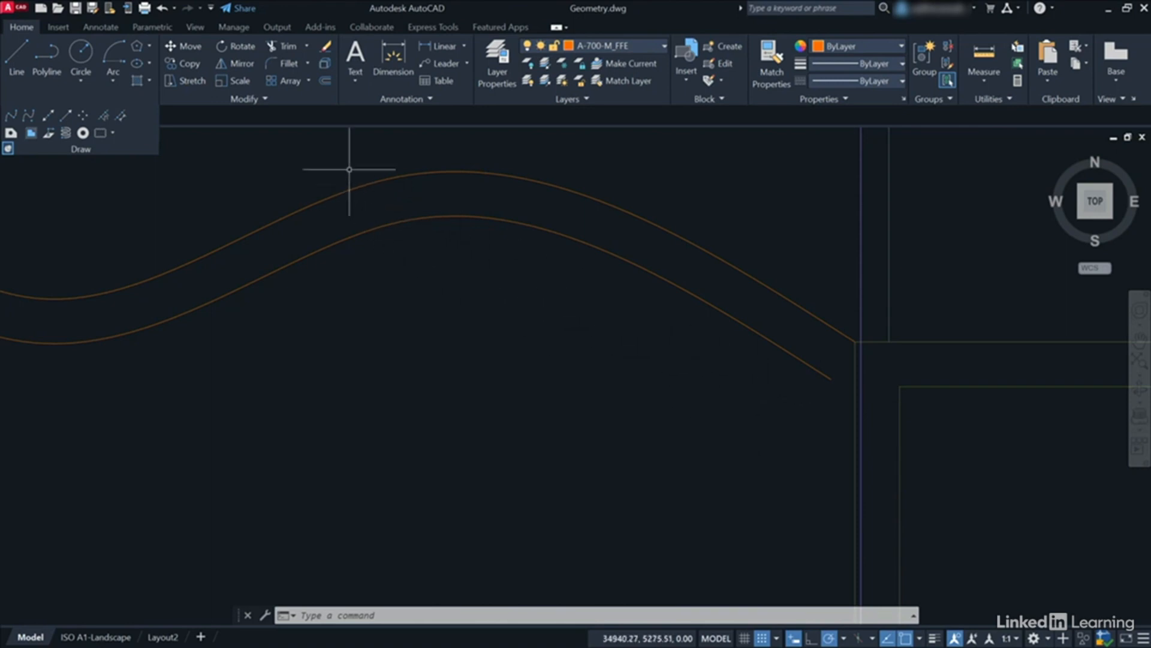
- Extend the lower wavy curve to the vertical wall line at its open end
left_click(306, 46)
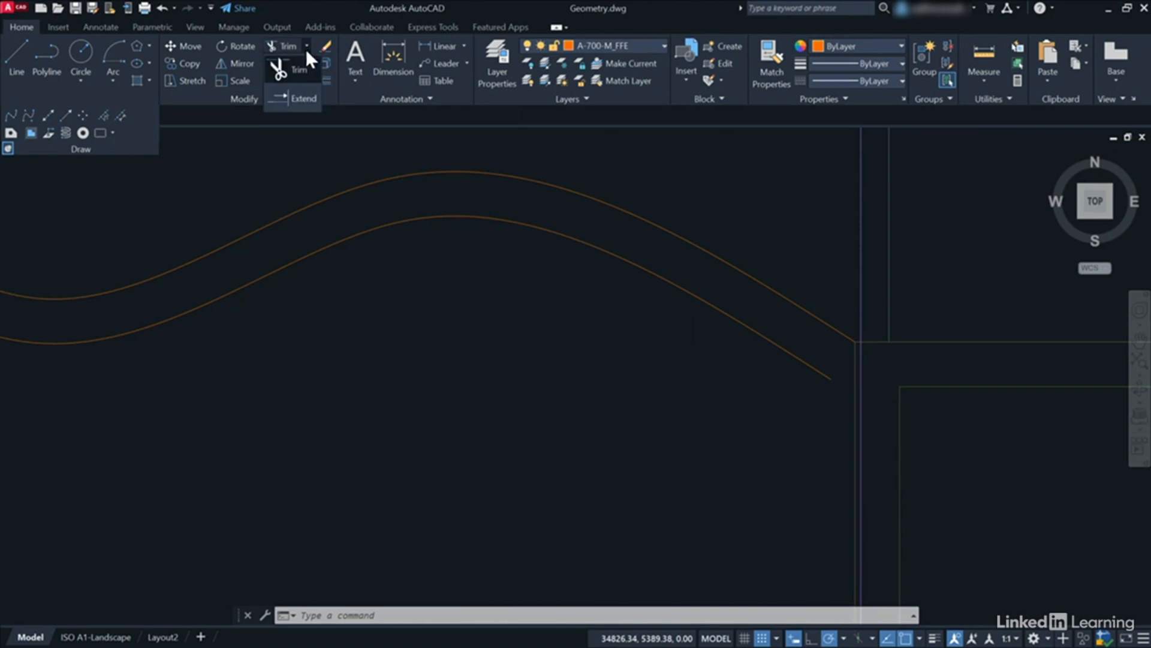
left_click(301, 99)
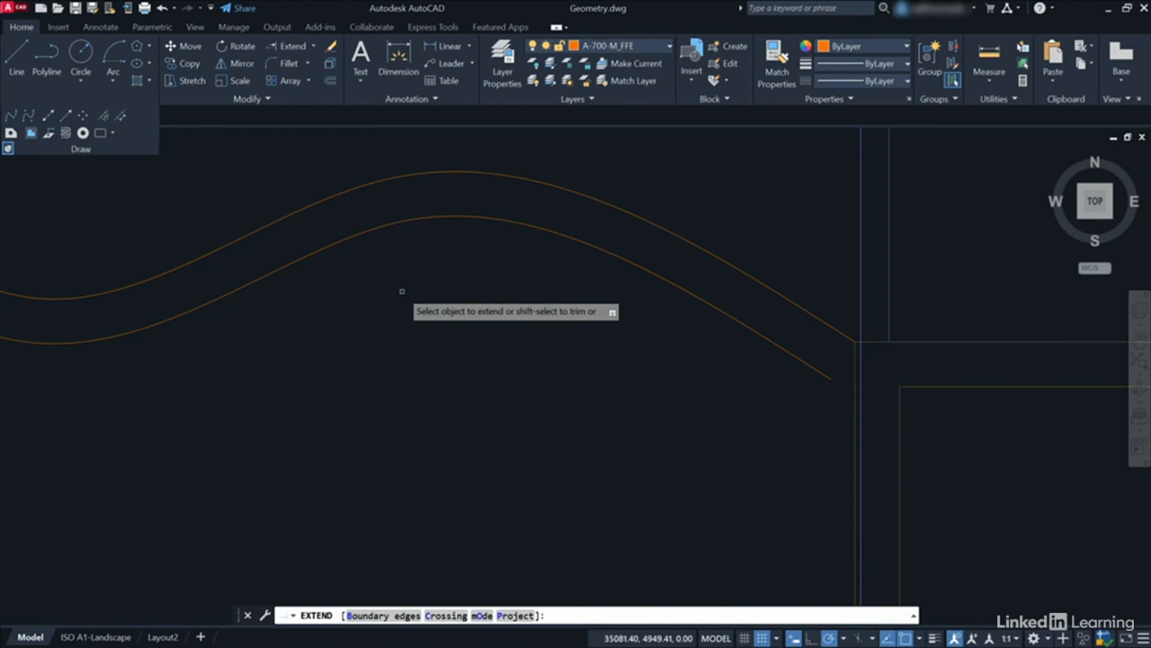
left_click(827, 378)
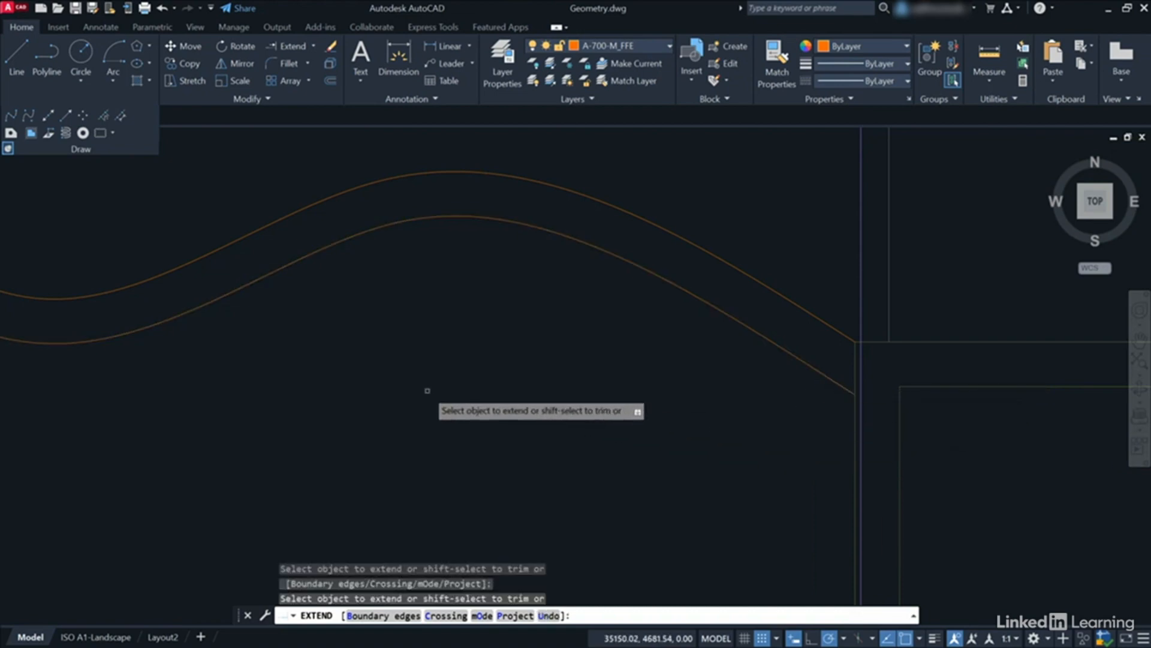
key("Return")
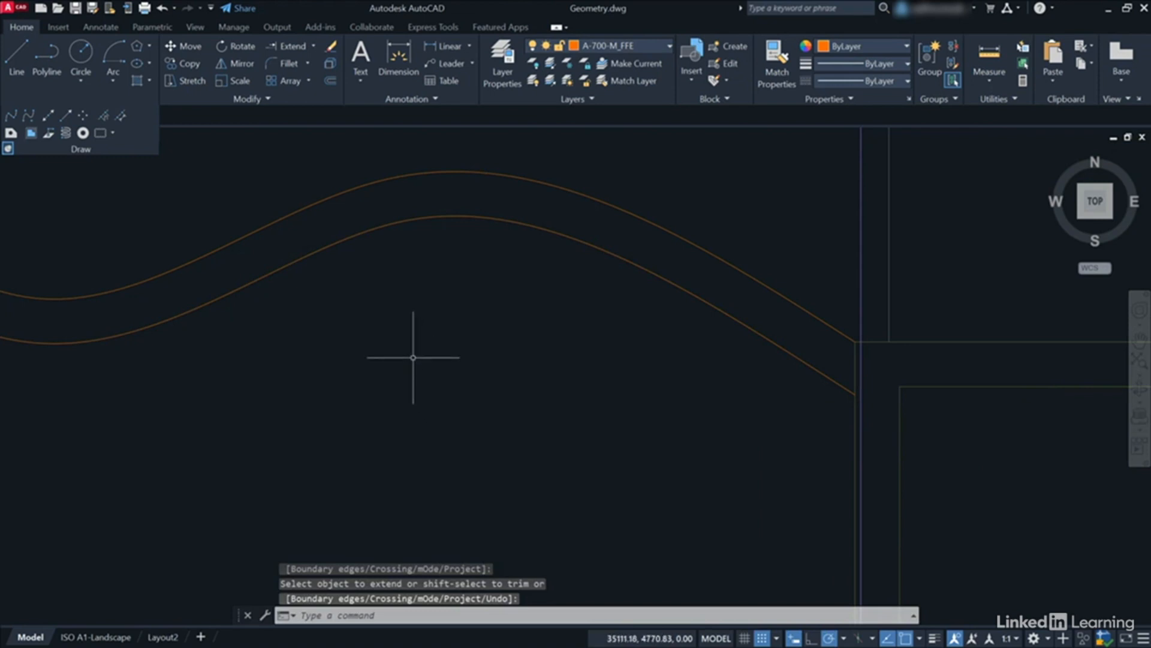
- Match the properties of the adjoining horizontal wall line onto both wavy curves and their short end cap
scroll(412, 357, "down", 4)
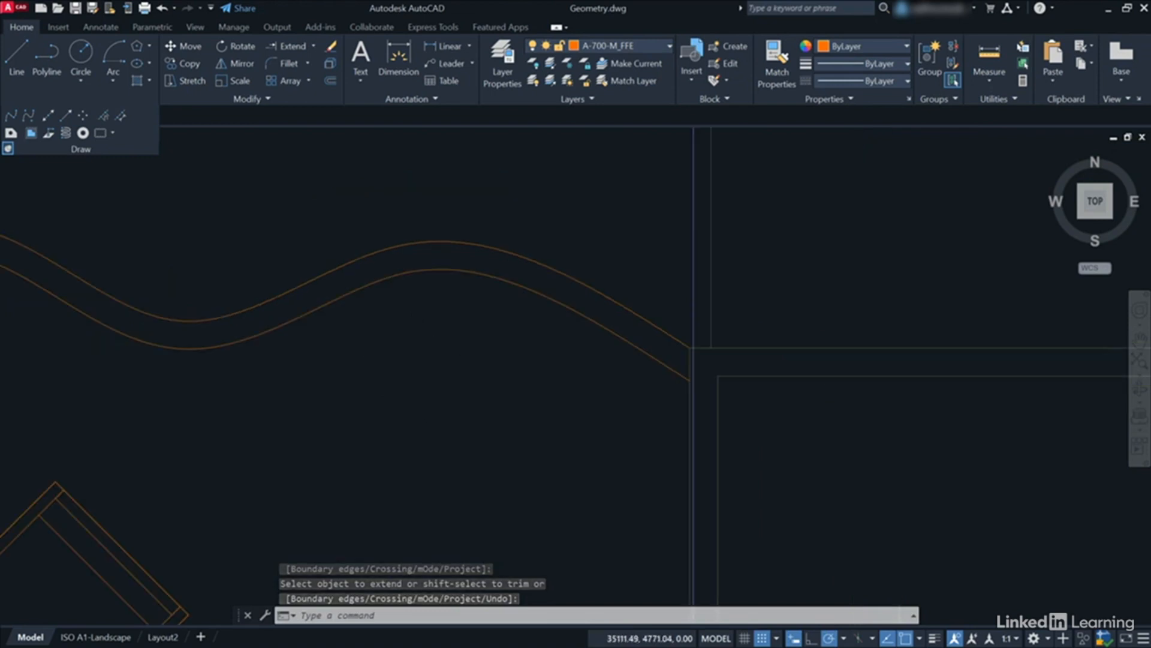
mouse_move(313, 284)
middle_mouse_down()
mouse_move(516, 322)
mouse_move(654, 310)
middle_mouse_up()
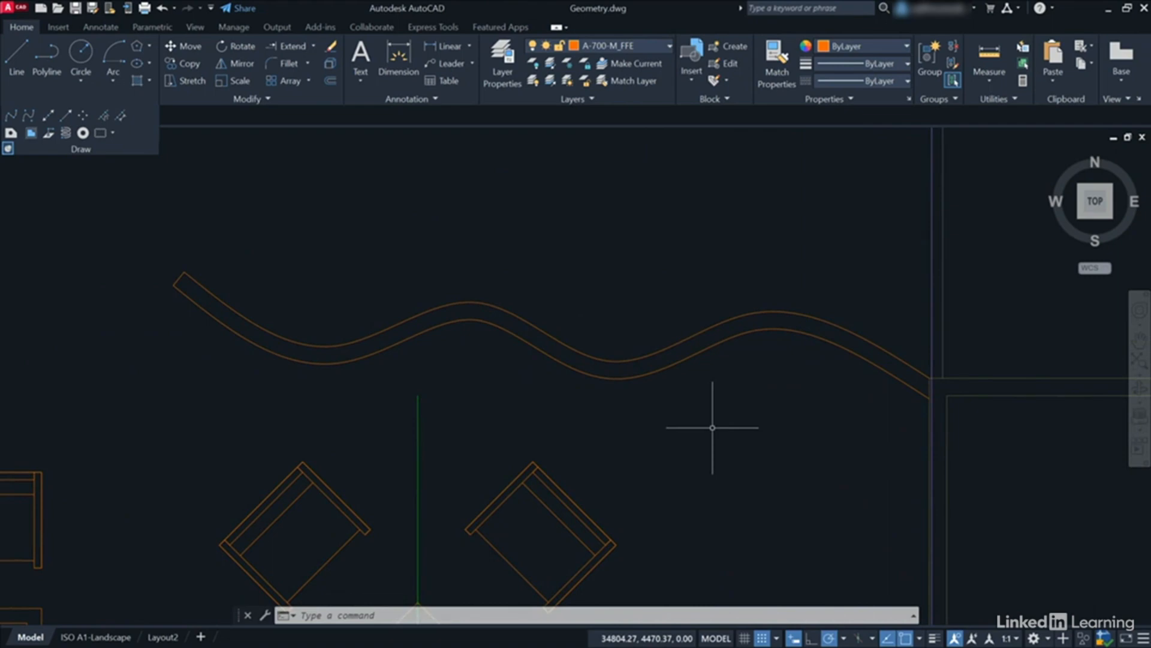
left_click(775, 77)
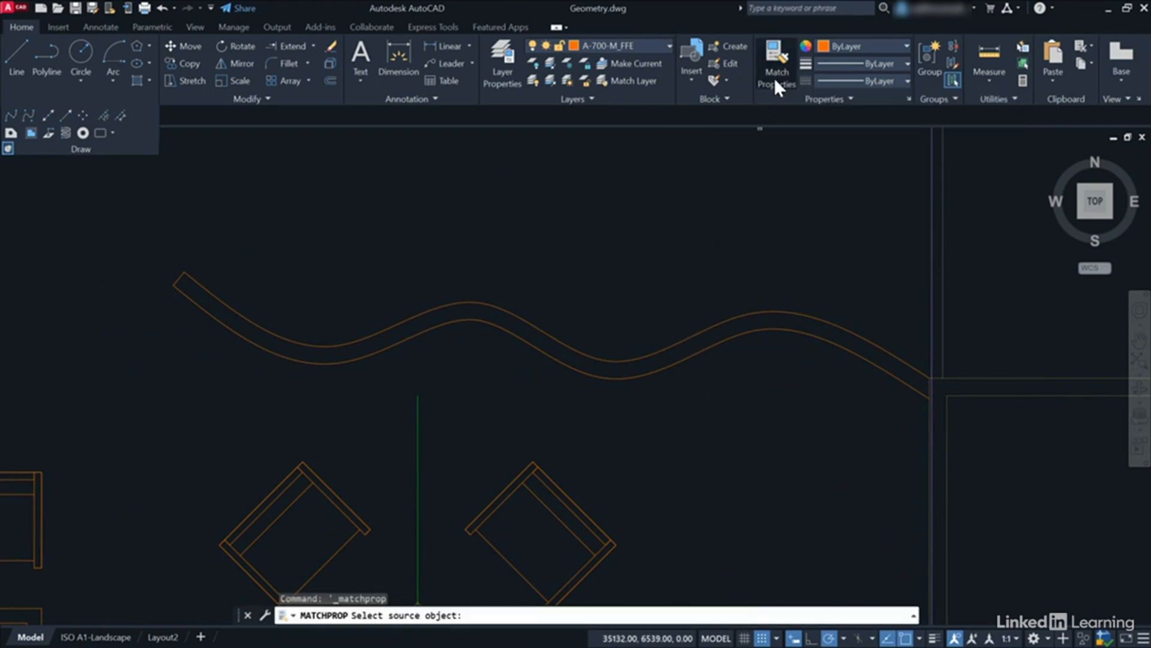
left_click(973, 378)
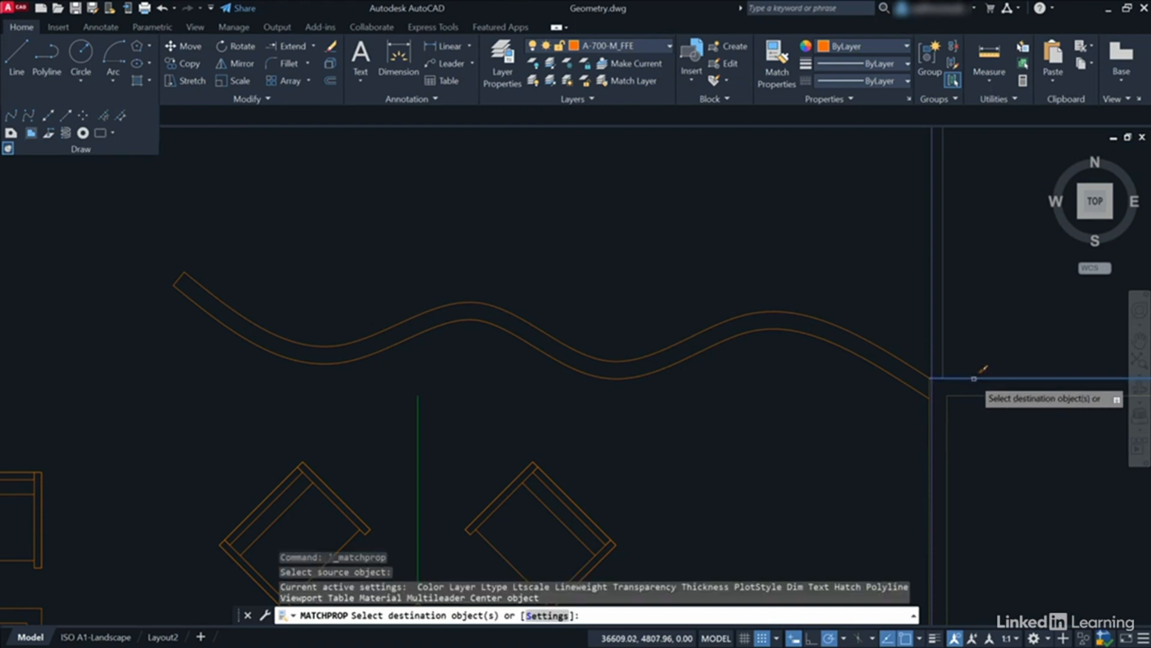
left_click(873, 347)
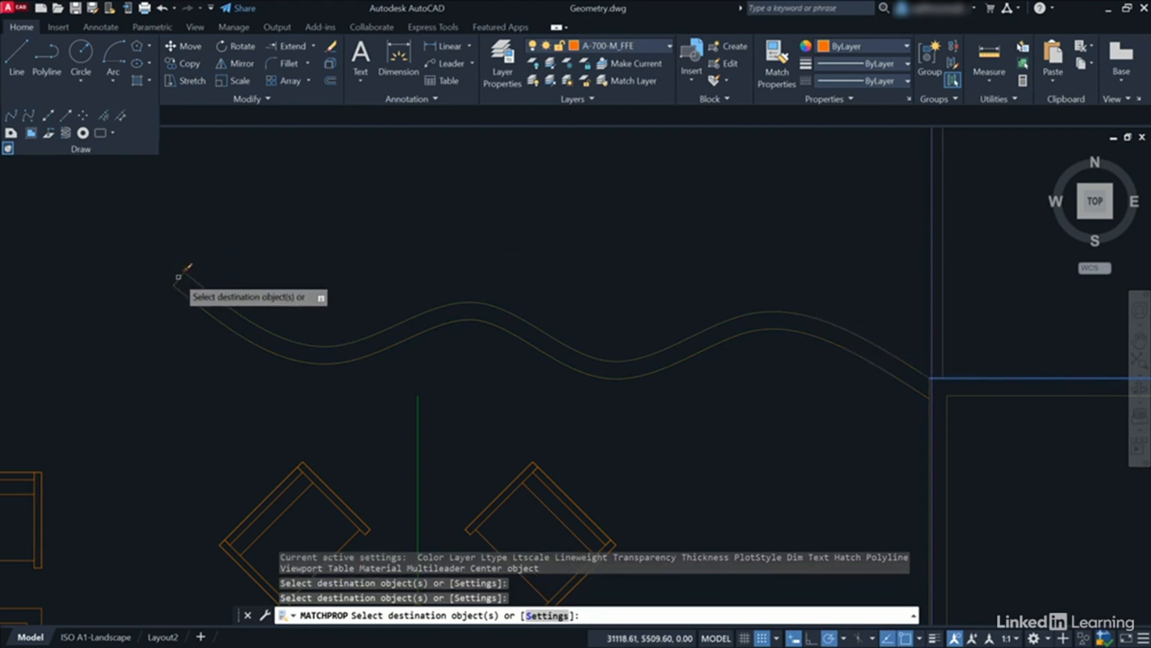
left_click(178, 276)
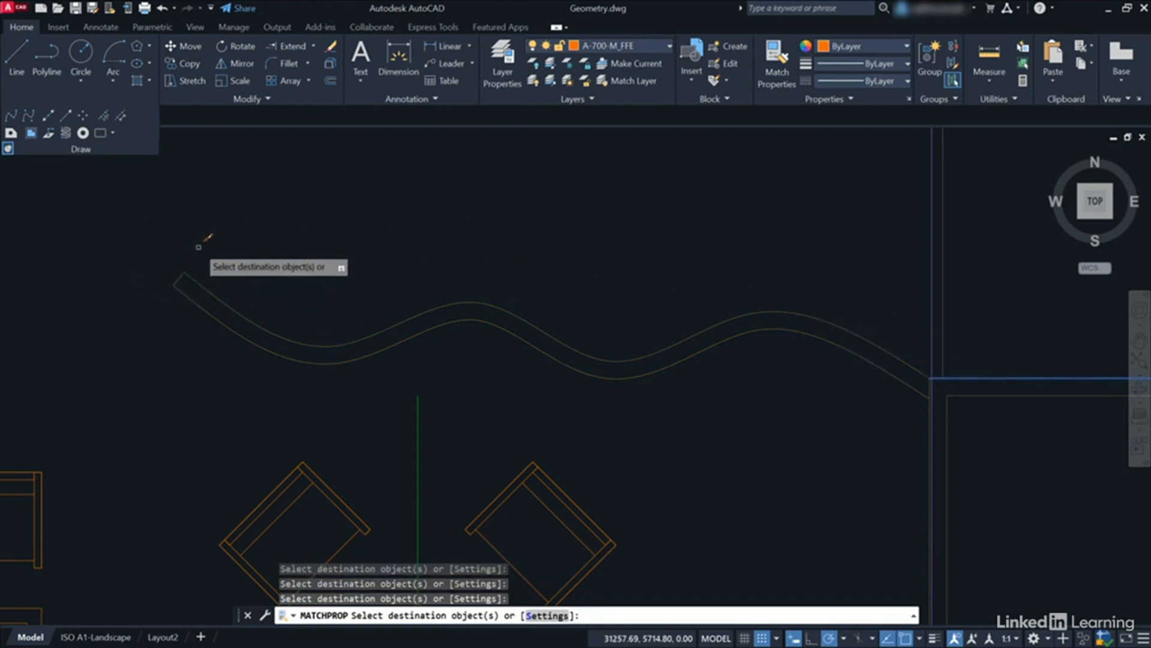
key("Return")
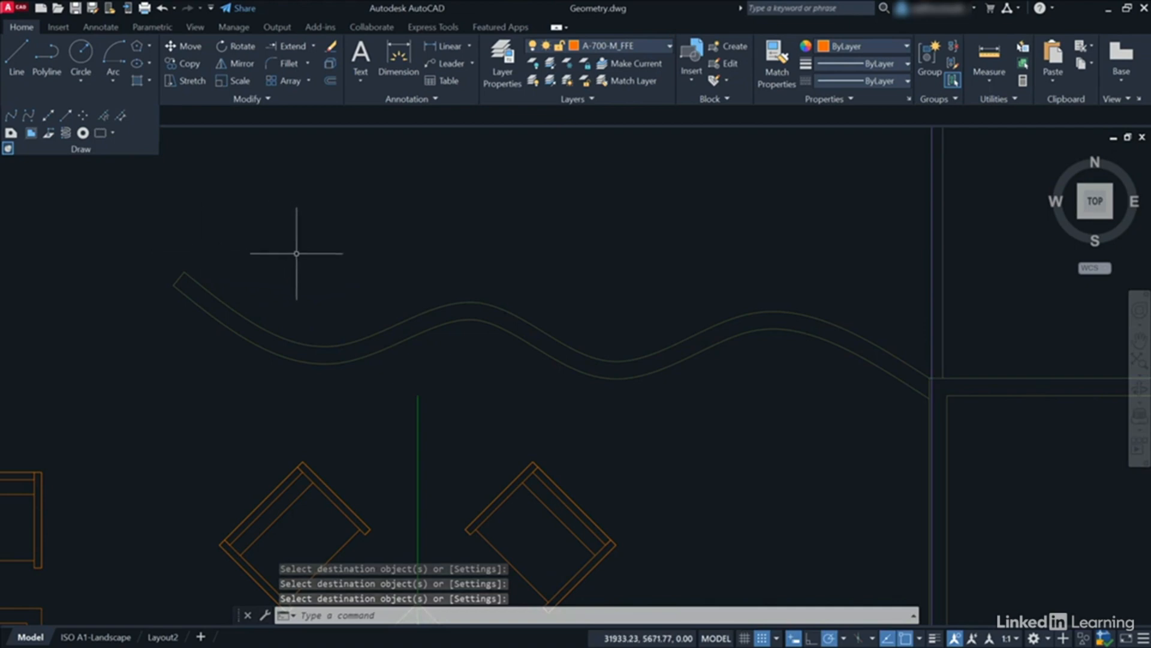
- Zoom out from the wavy wall to view it within the whole floor plan
scroll(296, 250, "down", 4)
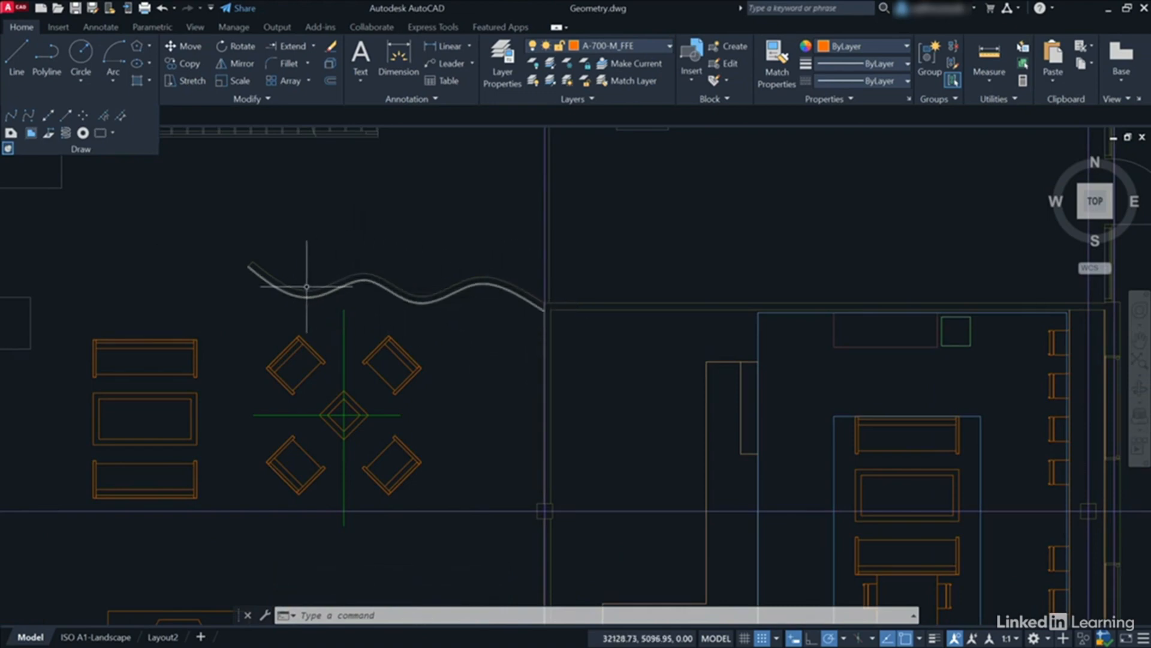
middle_click_drag(201, 273, 332, 367)
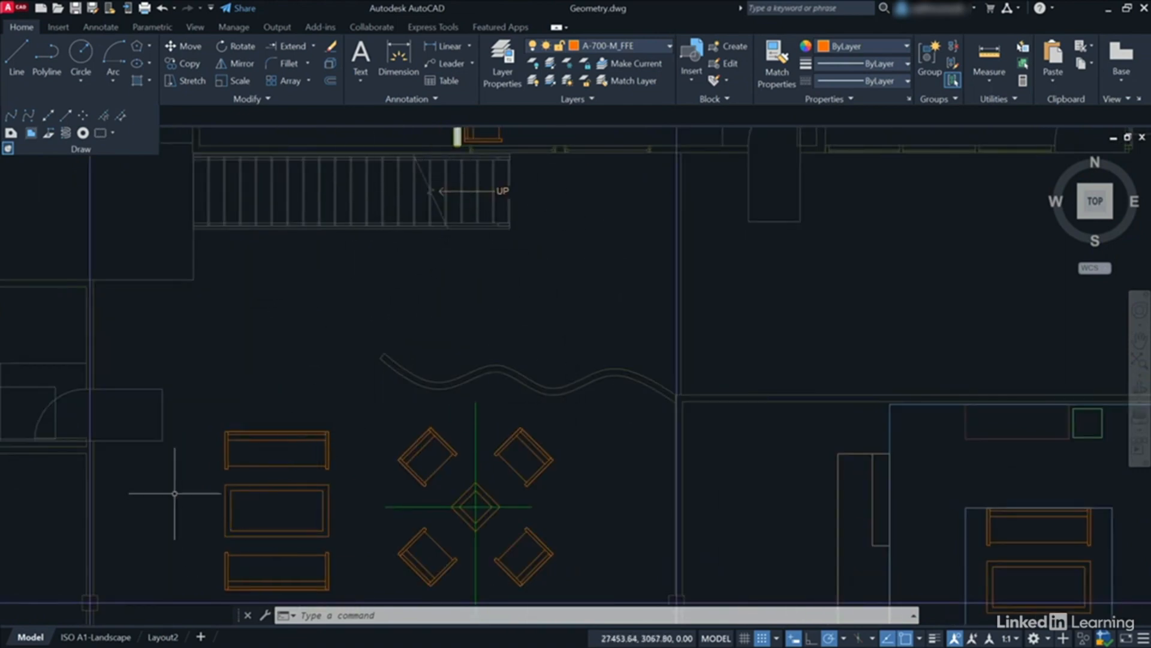
scroll(366, 456, "down", 3)
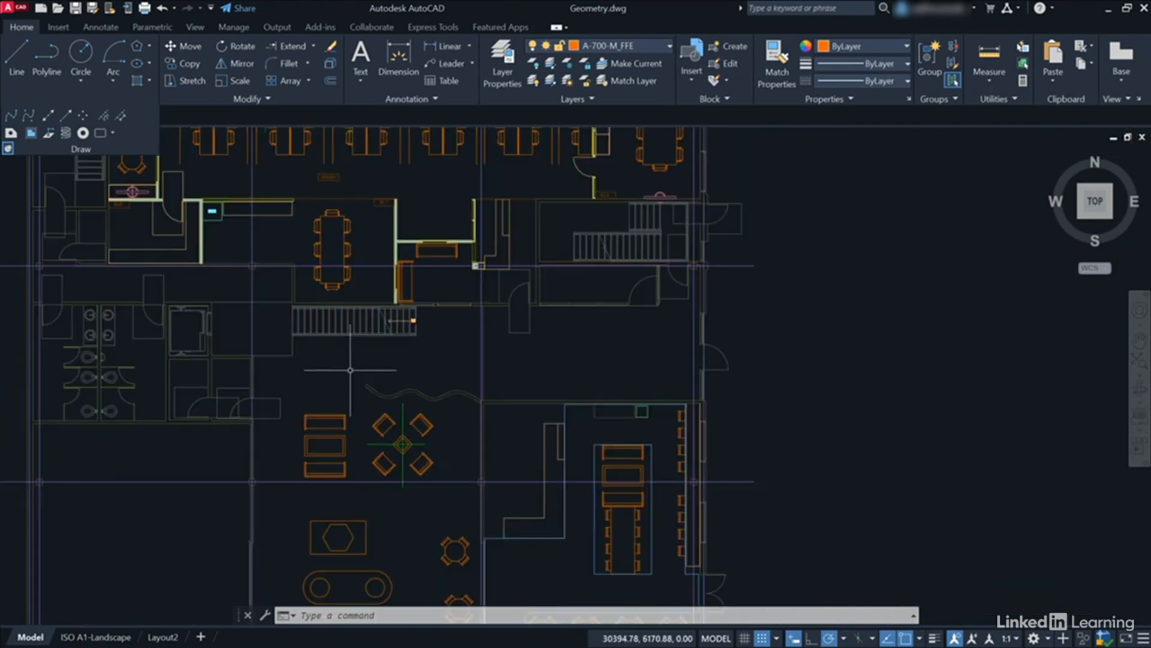
scroll(423, 301, "down", 2)
middle_click_drag(423, 302, 450, 287)
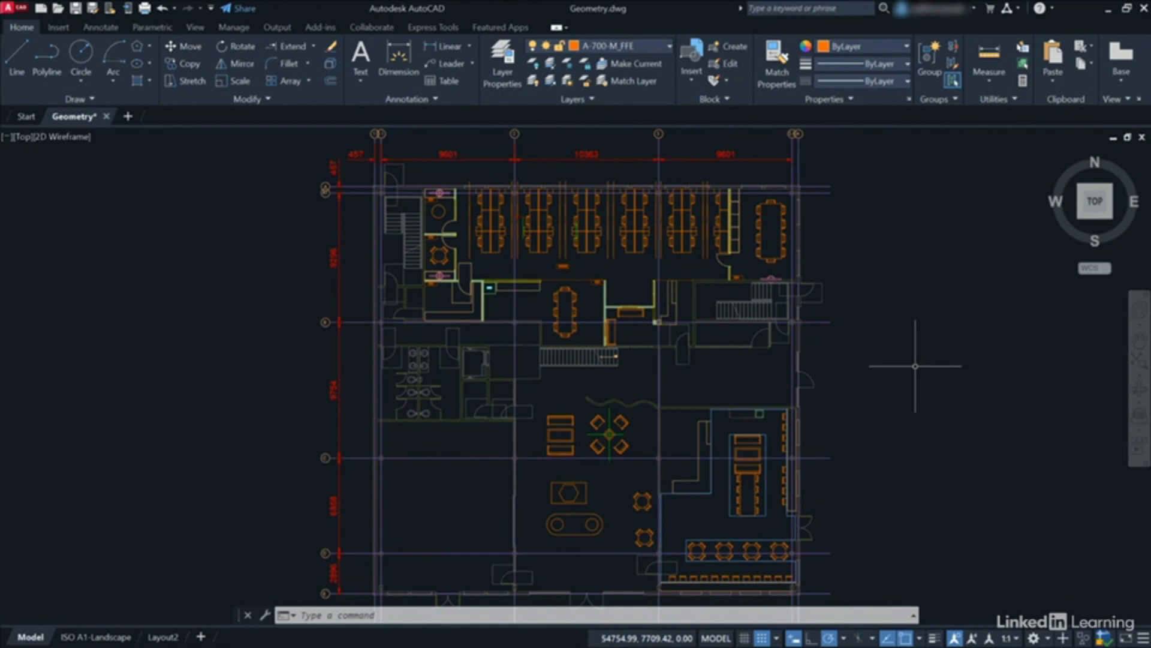
- Examine the hexagon table and the rounded table with two circles up close, and return to the drawing extents
middle_click_drag(914, 364, 877, 363)
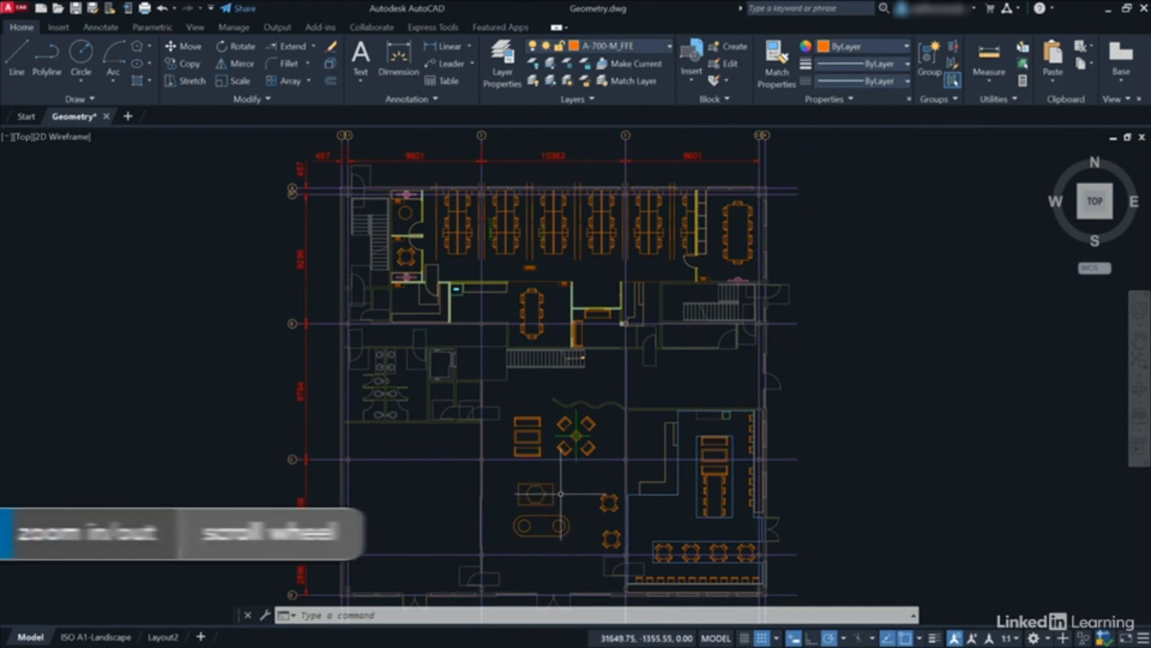
scroll(560, 494, "up", 6)
scroll(560, 494, "up", 2)
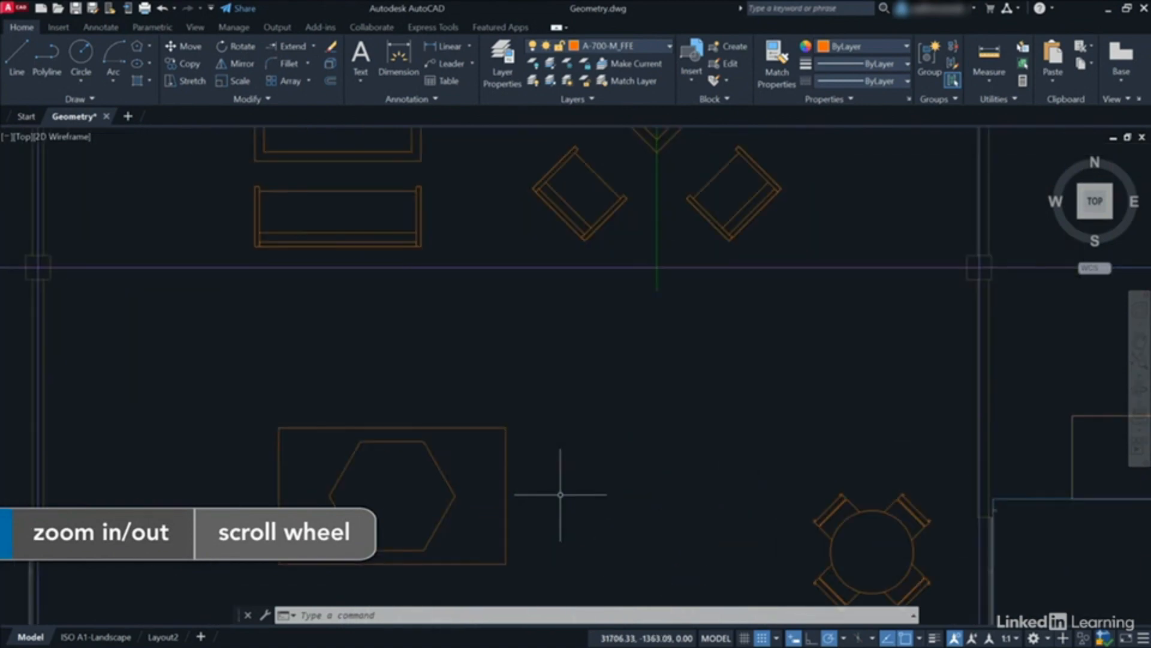
scroll(561, 495, "down", 8)
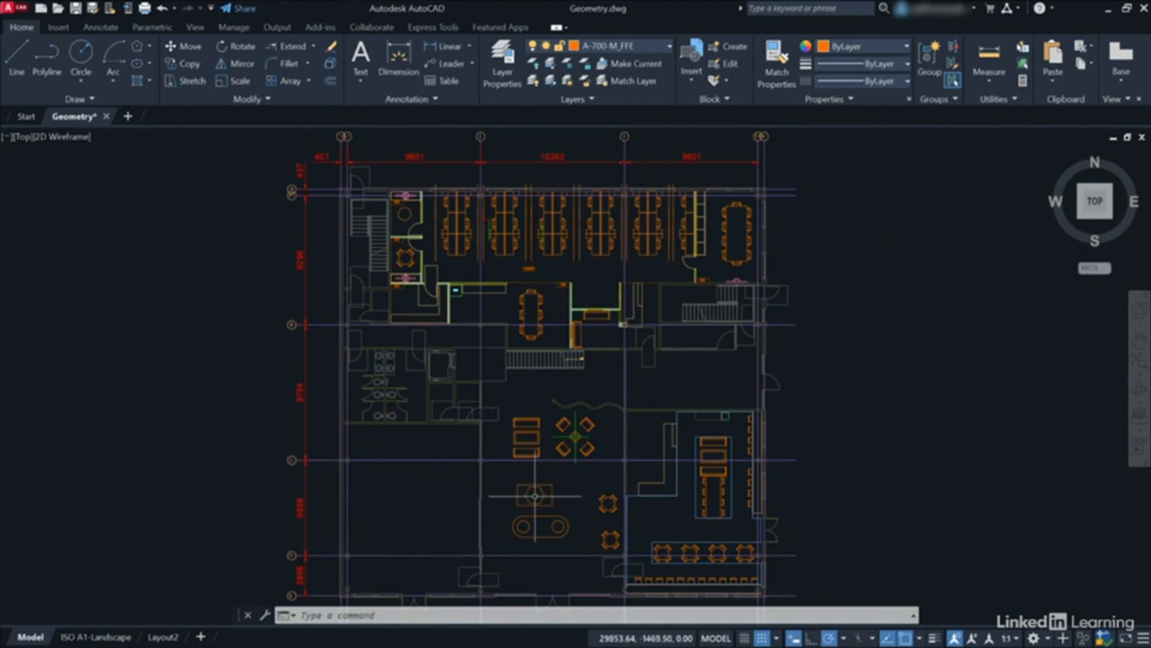
scroll(535, 496, "up", 7)
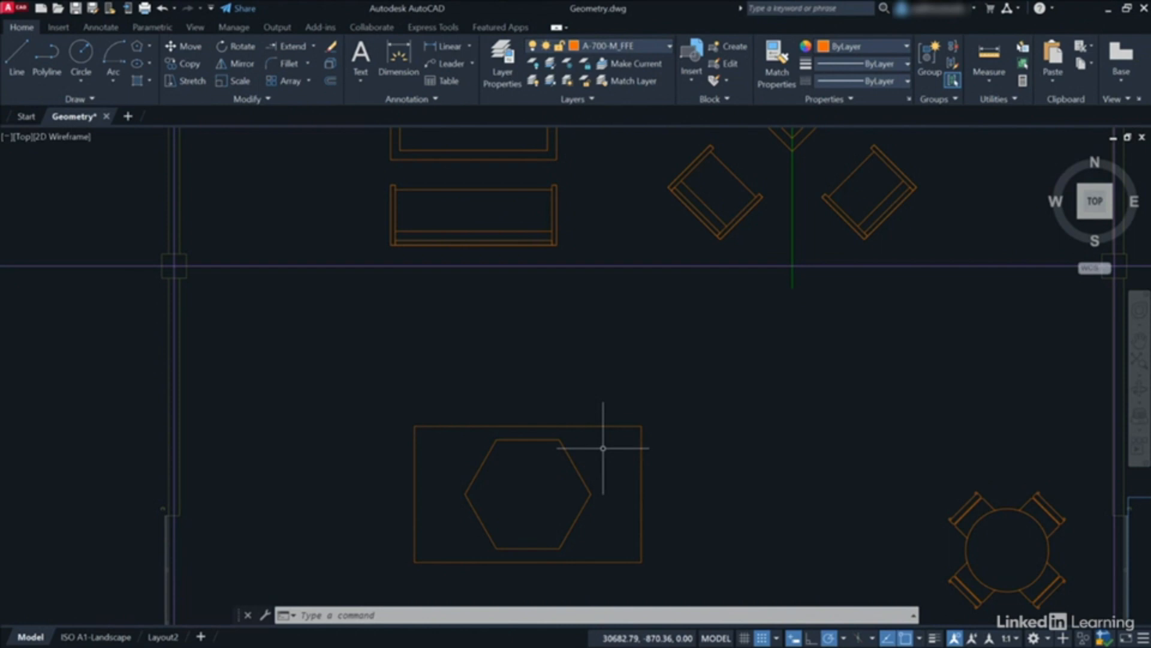
mouse_move(603, 448)
middle_mouse_down()
mouse_move(683, 284)
mouse_move(678, 198)
mouse_move(596, 185)
mouse_move(579, 208)
middle_mouse_up()
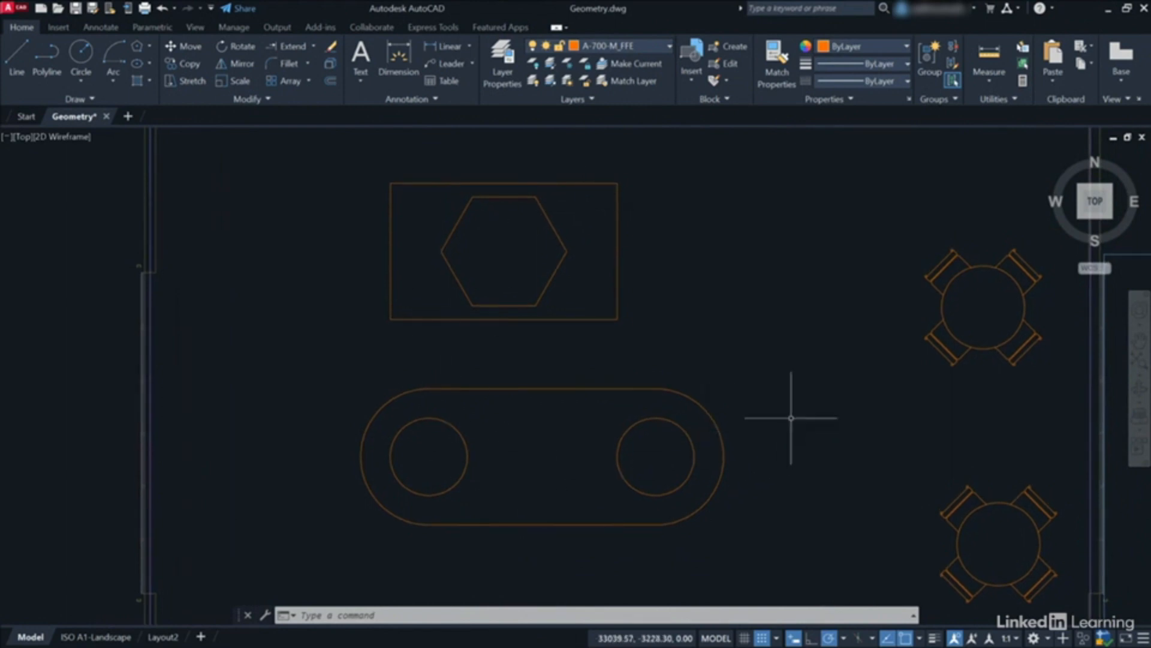
middle_click(698, 319)
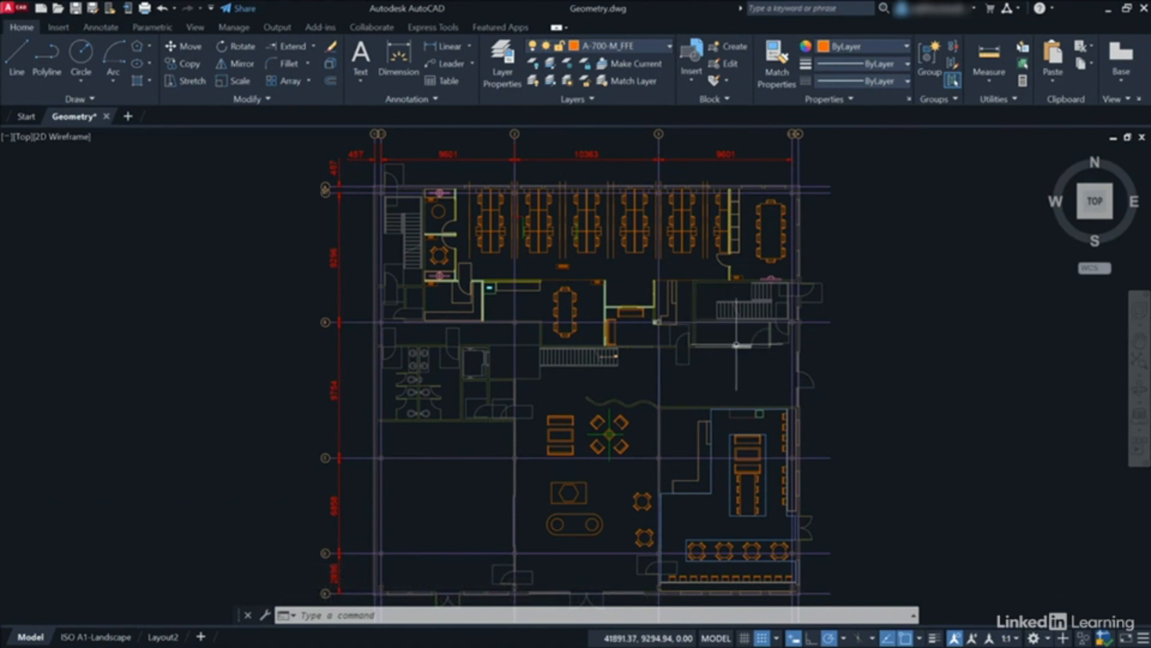
- Zoom in and out around the hexagon table, fit the drawing to its extents and pan it slightly
mouse_move(736, 345)
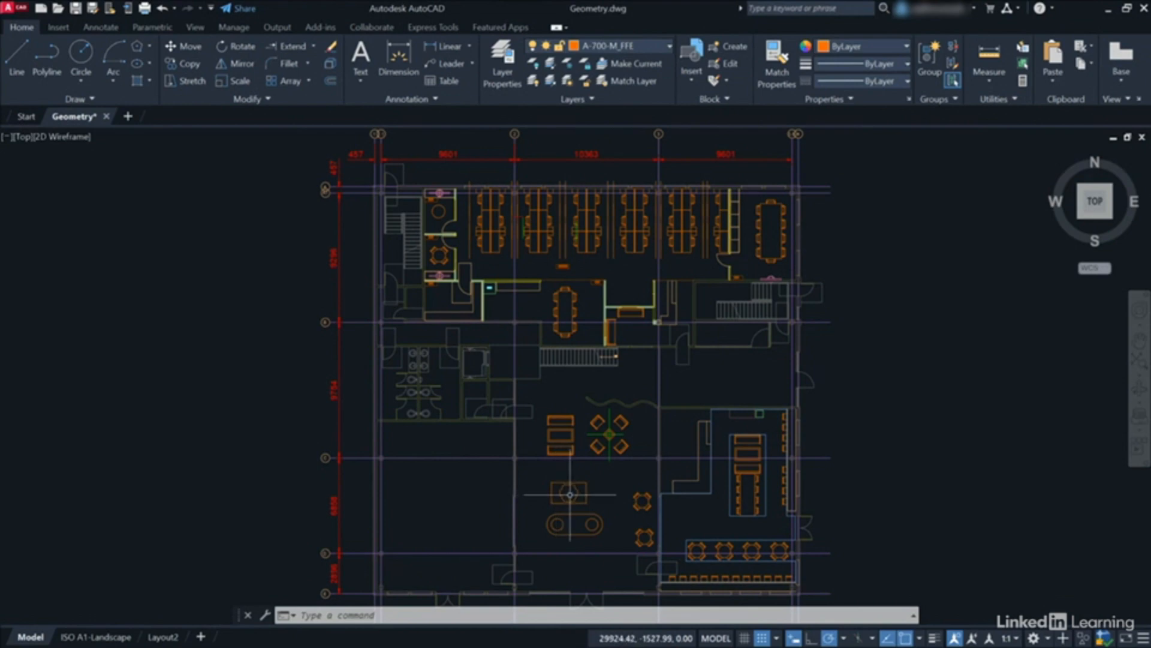
scroll(568, 493, "up", 5)
scroll(570, 495, "up", 2)
scroll(569, 495, "down", 12)
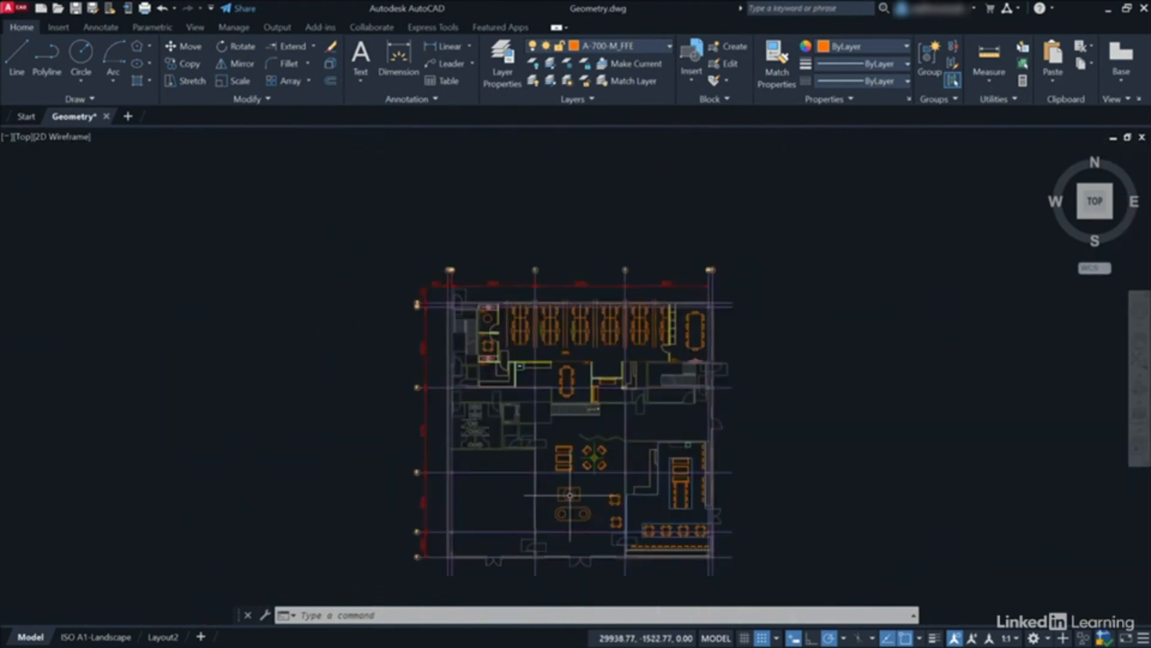
middle_click(808, 376)
middle_click(808, 375)
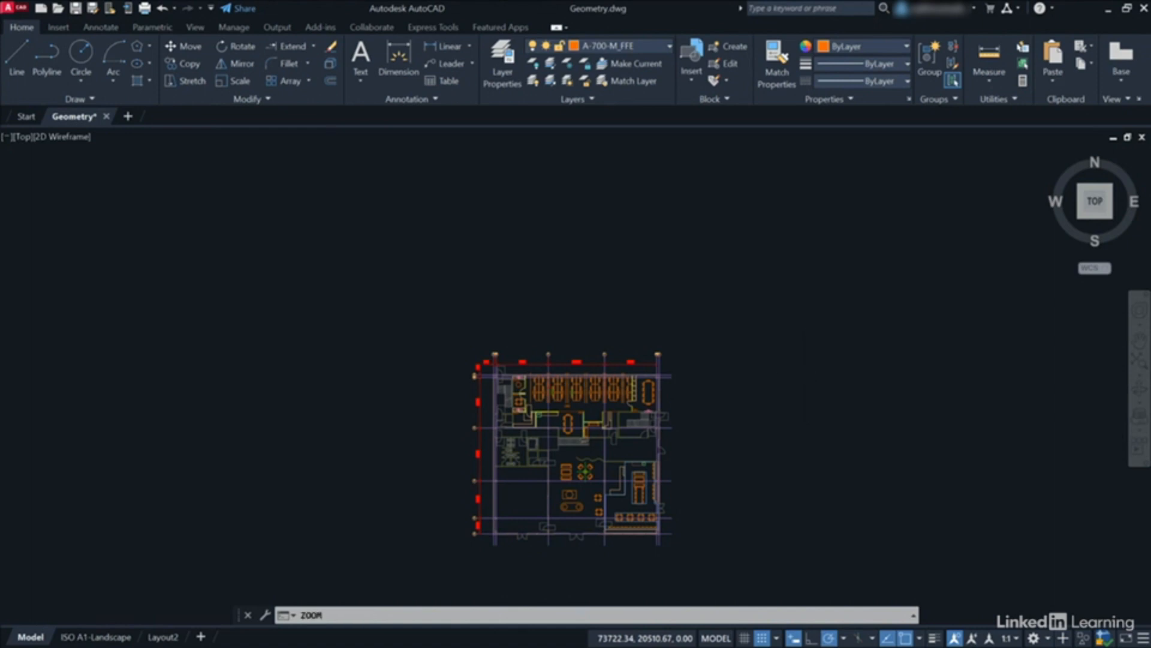
middle_click_drag(808, 375, 771, 372)
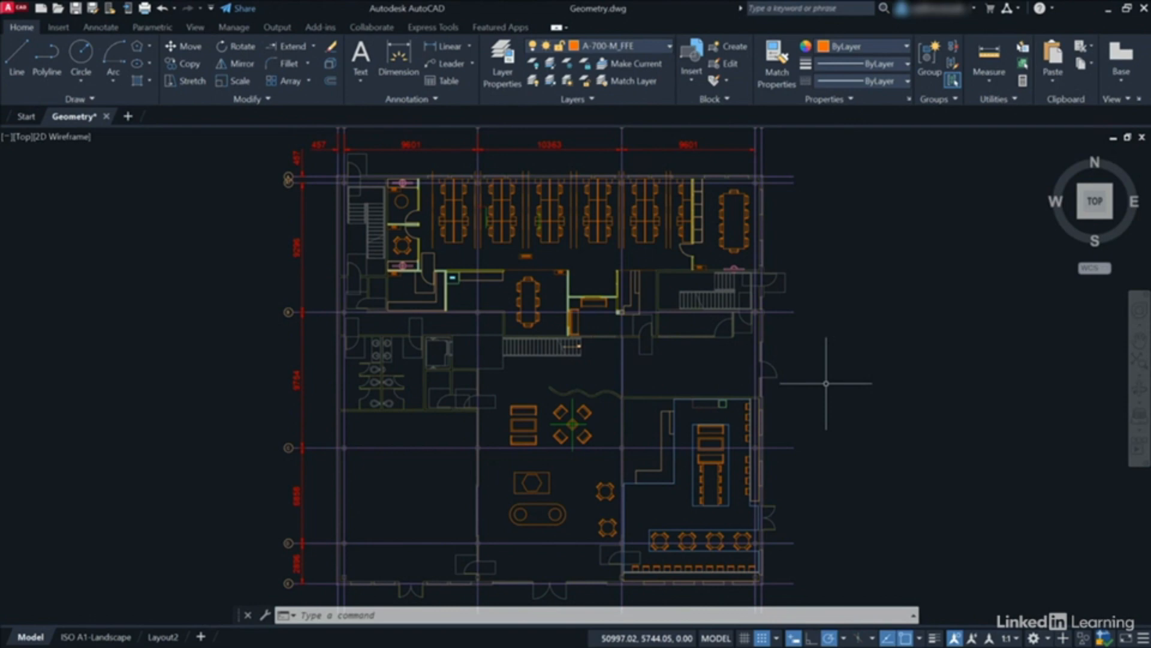
- Shift the floor plan slightly with the Pan command and enlarge it with realtime Zoom
right_click(849, 242)
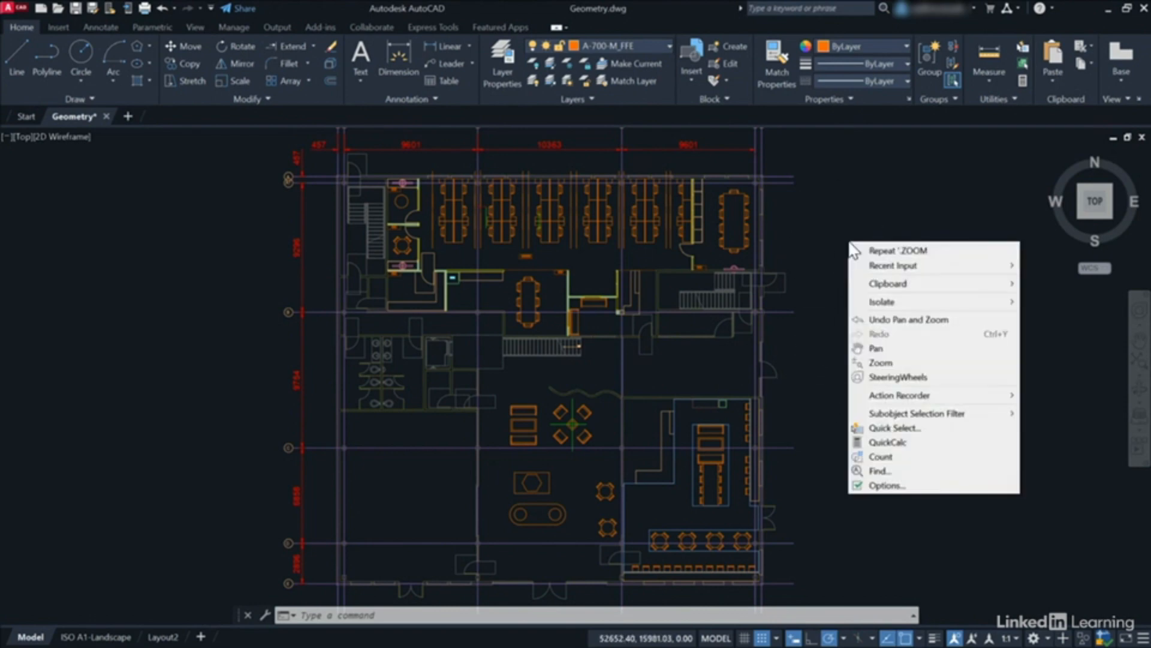
left_click(877, 351)
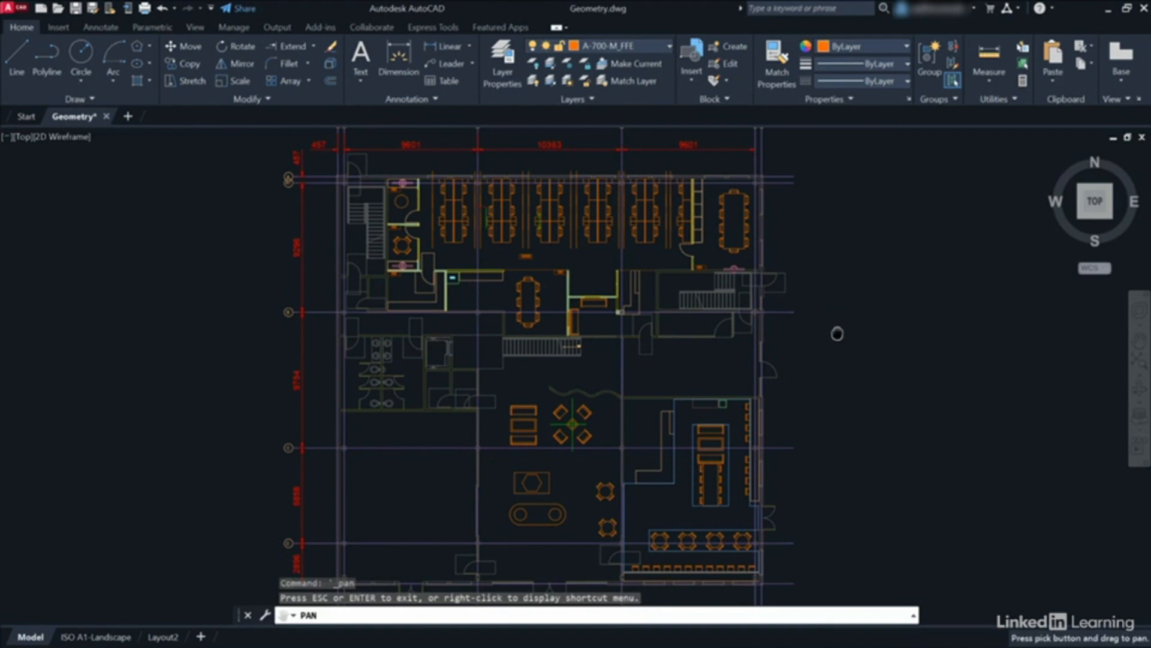
mouse_move(837, 333)
left_mouse_down()
mouse_move(630, 342)
mouse_move(828, 343)
left_mouse_up()
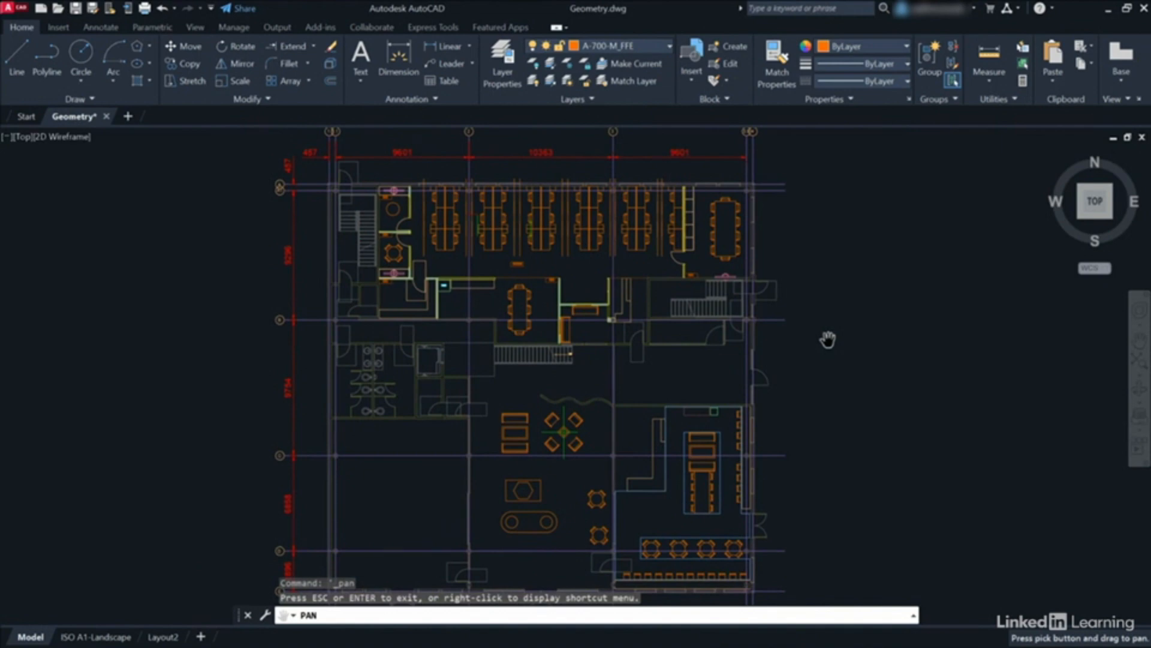
right_click(825, 308)
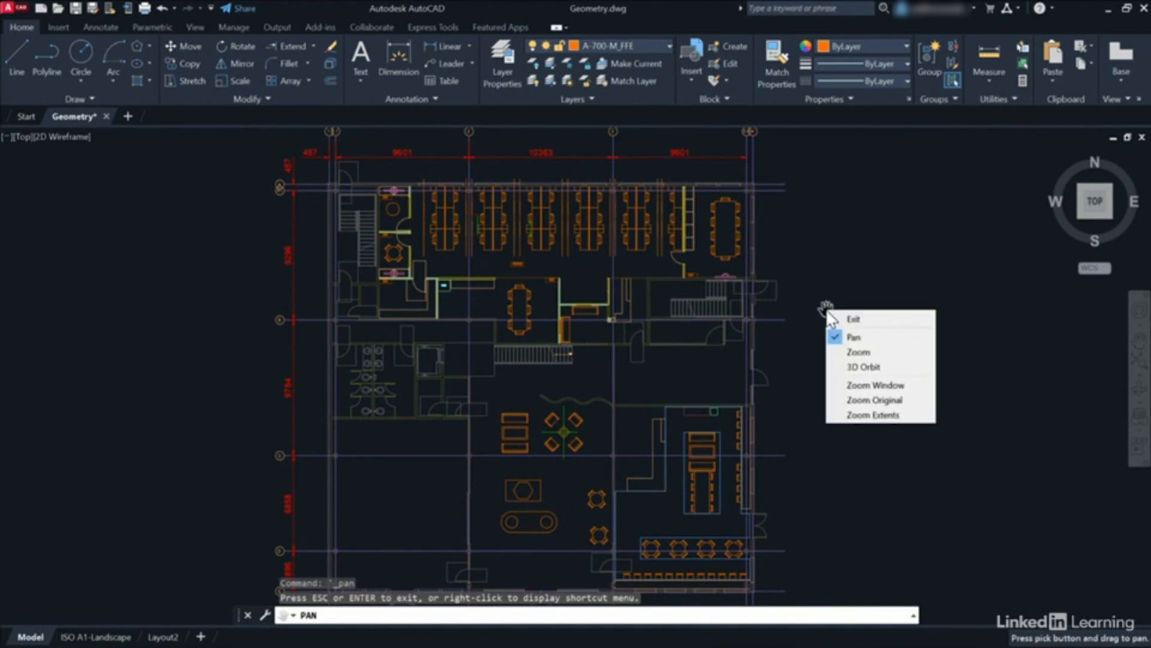
left_click(862, 355)
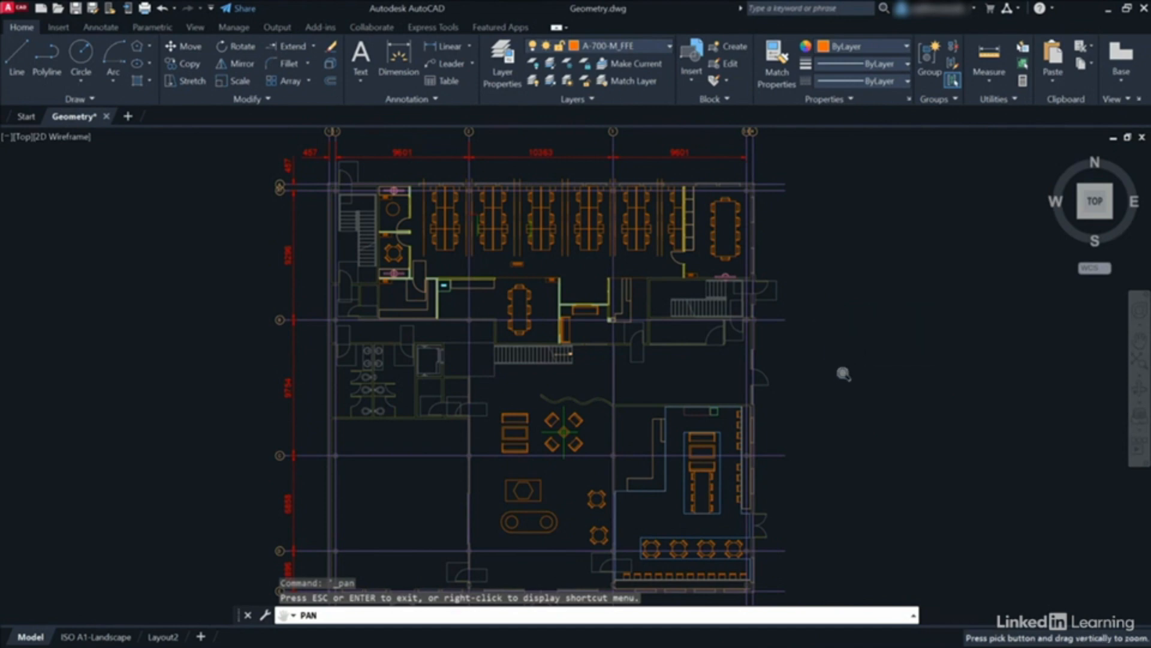
mouse_move(838, 423)
left_mouse_down()
mouse_move(810, 132)
mouse_move(757, 388)
mouse_move(745, 332)
mouse_move(747, 298)
mouse_move(757, 360)
mouse_move(768, 215)
mouse_move(755, 429)
mouse_move(771, 440)
mouse_move(796, 421)
mouse_move(804, 388)
mouse_move(809, 414)
left_mouse_up()
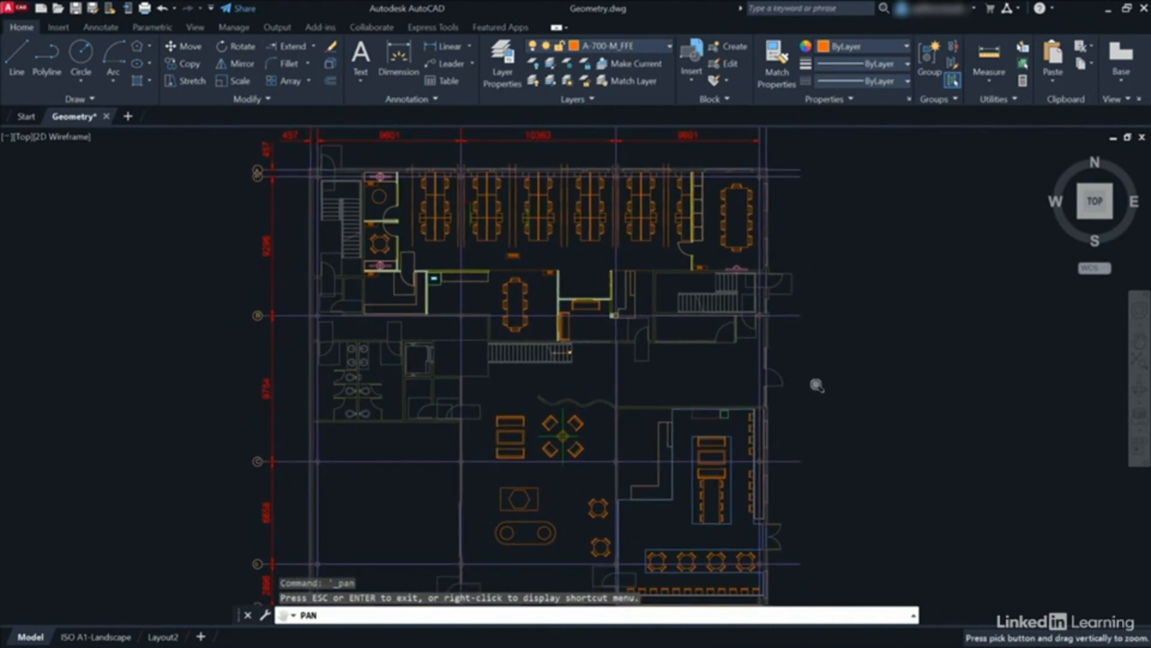
- Use Zoom Window to frame the lounge area containing the sofas, armchairs, hexagon table, rounded table and two round tables
right_click(824, 270)
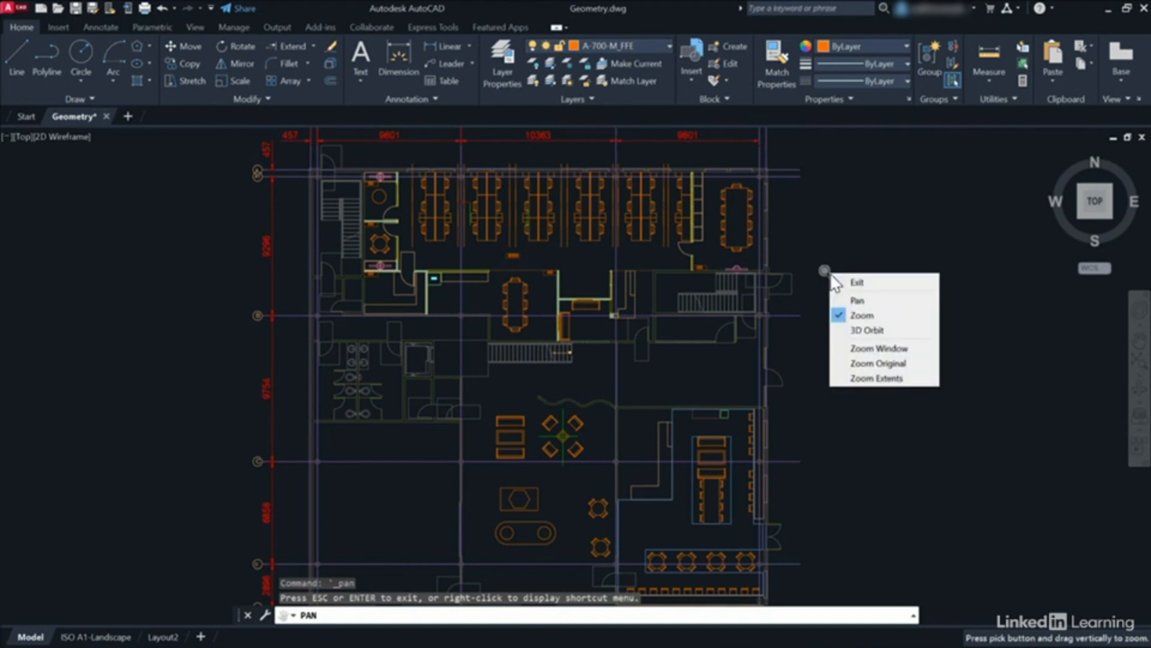
left_click(879, 348)
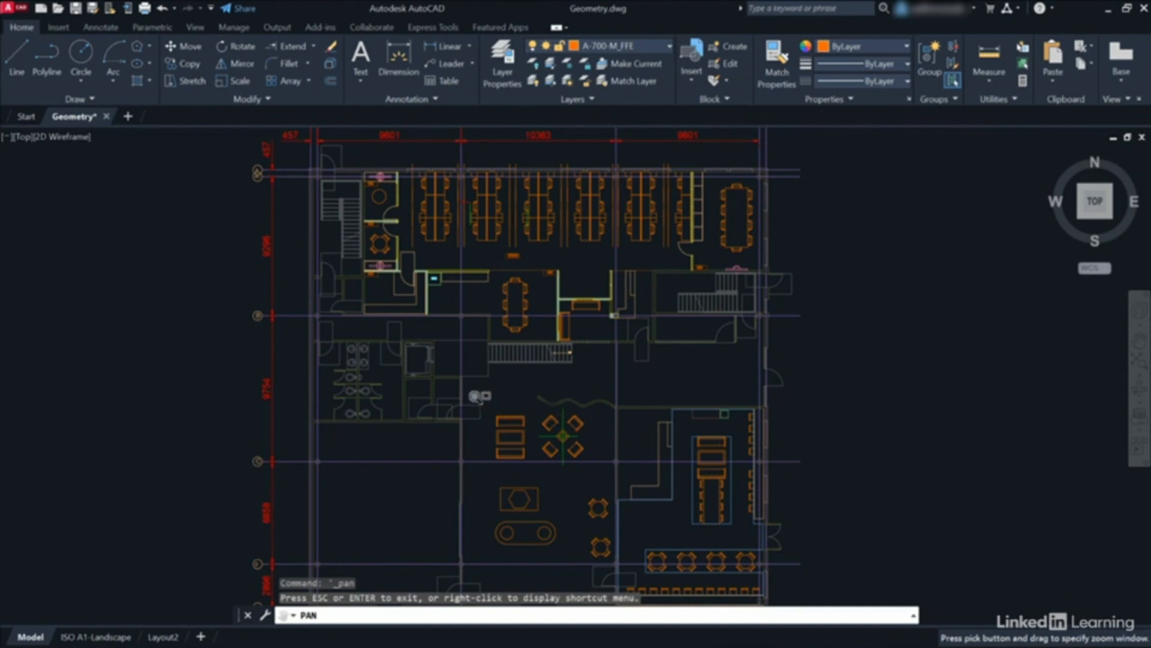
left_click_drag(480, 398, 627, 569)
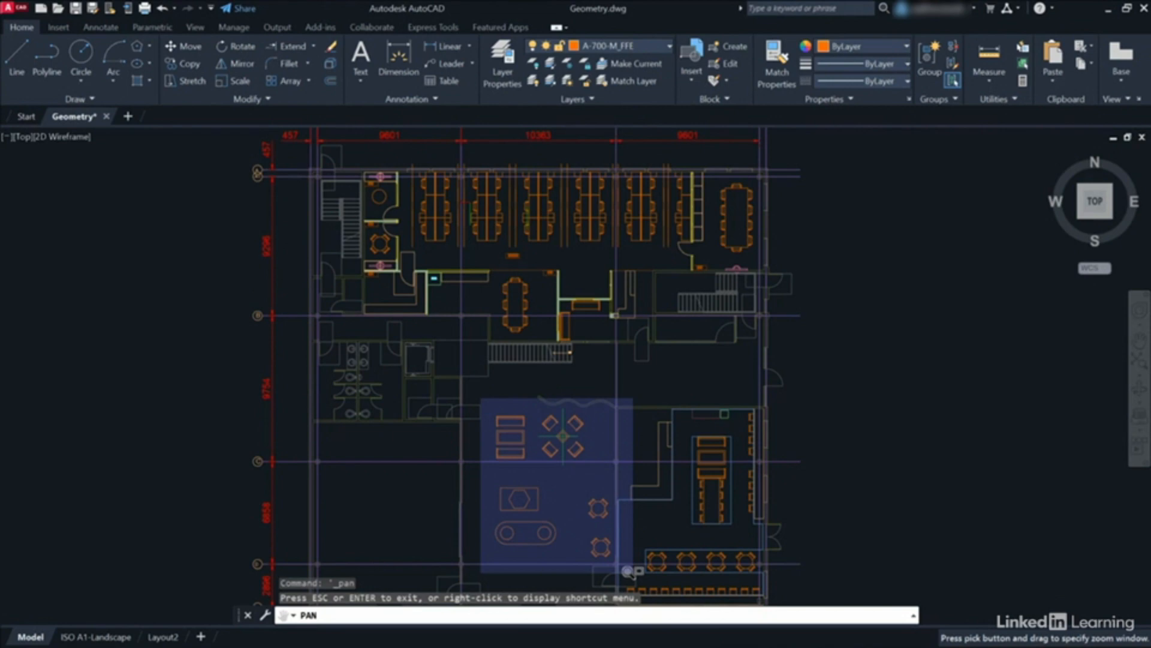
left_click_drag(628, 570, 632, 572)
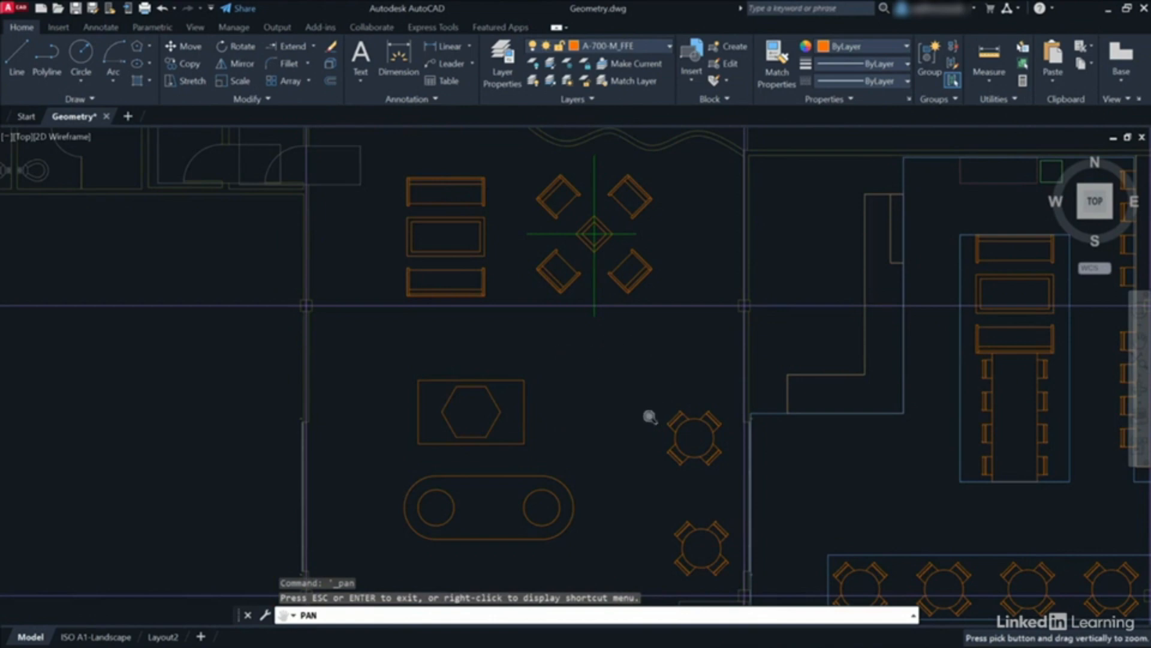
- Fit the floor plan to its extents with Zoom Extents and exit the realtime zoom mode
right_click(611, 347)
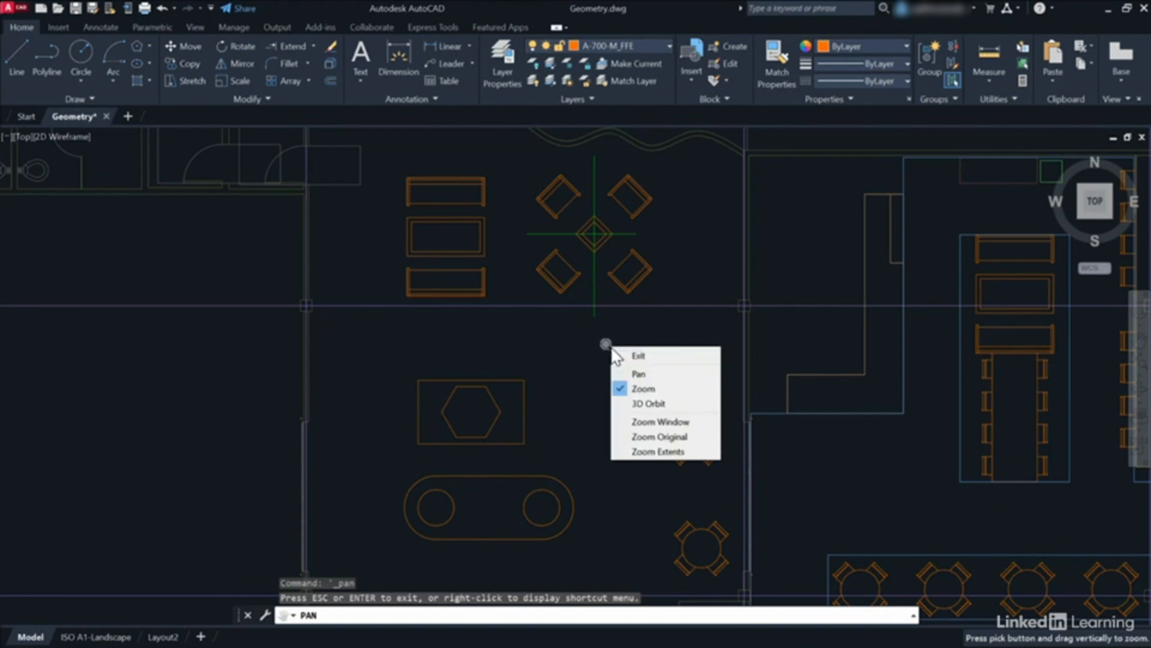
left_click(659, 454)
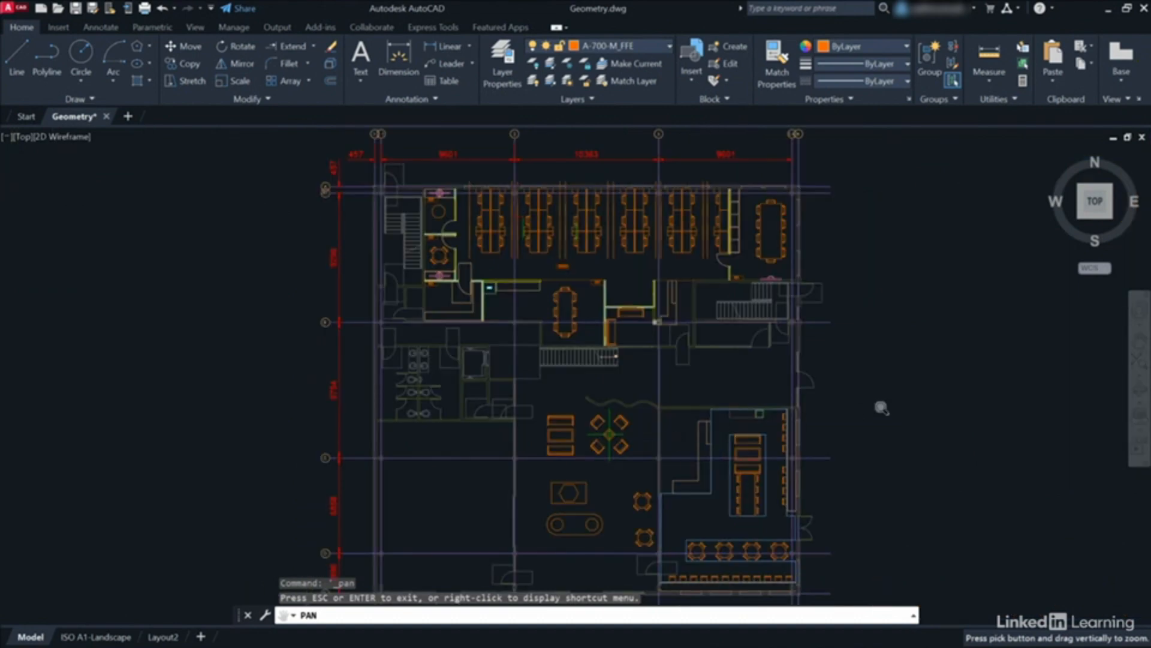
right_click(852, 252)
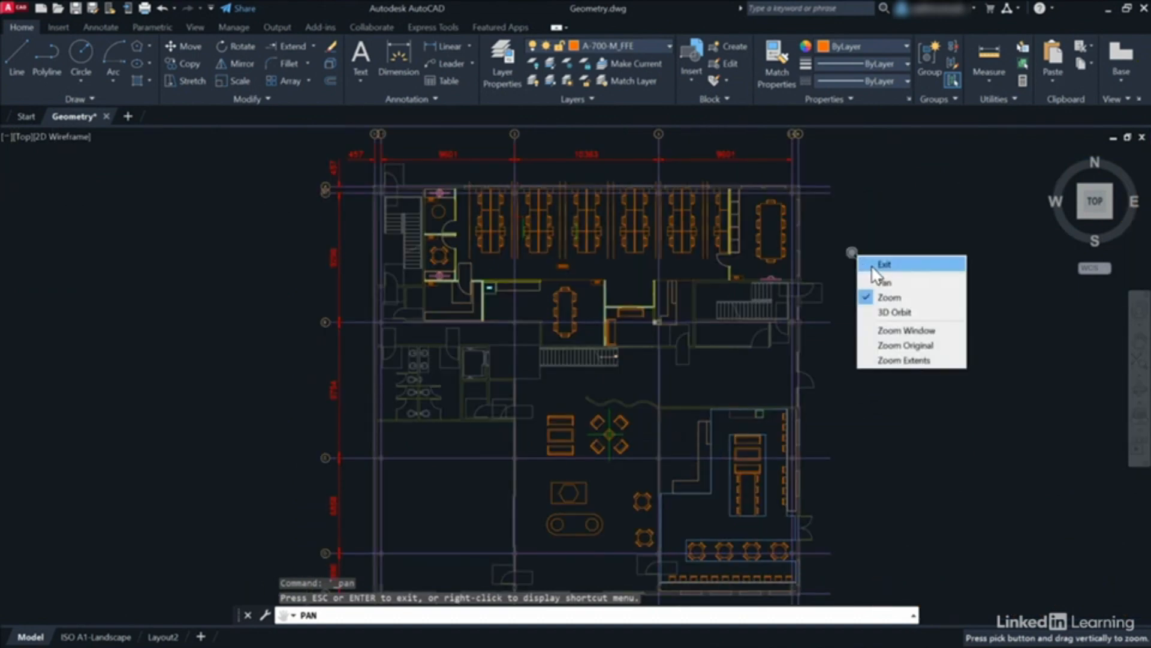
left_click(881, 265)
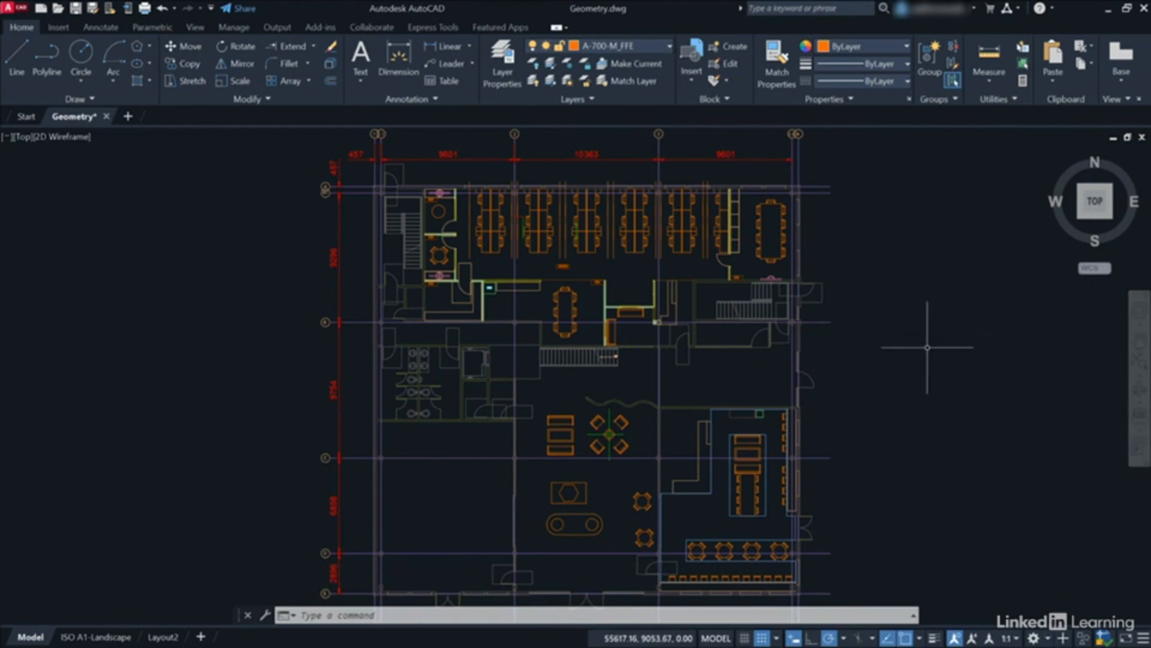
- Hide the navigation bar by setting NAVBARDISPLAY to 0, and restore it by setting the variable to 1
type("navbar")
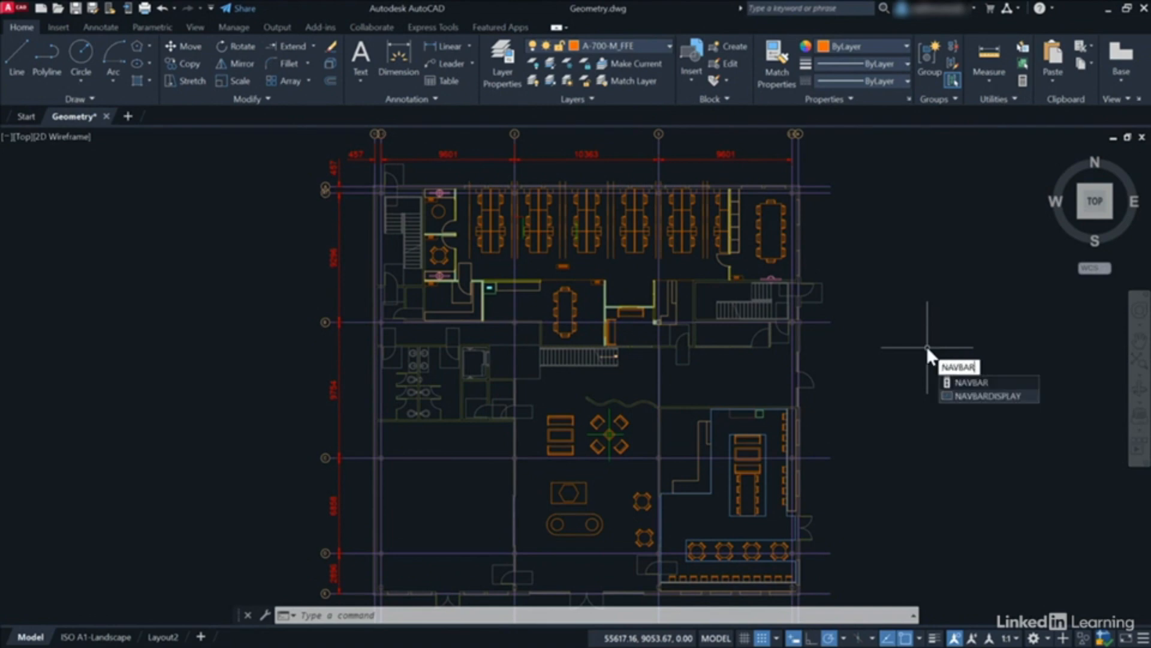
left_click(970, 394)
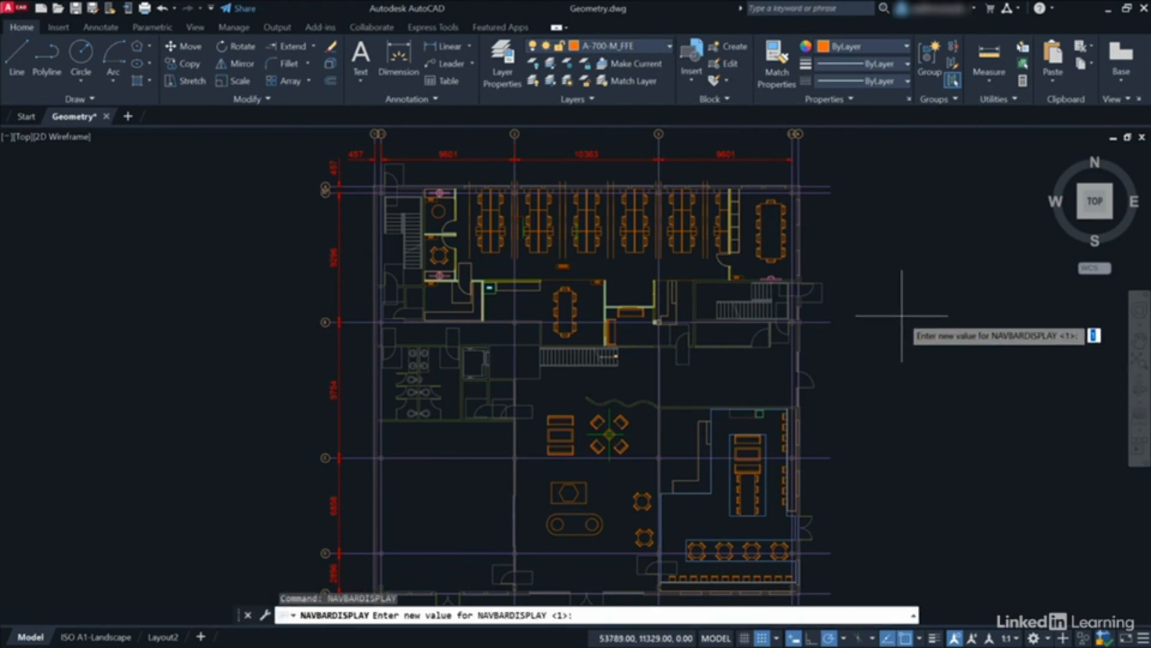
type("0")
key("Return")
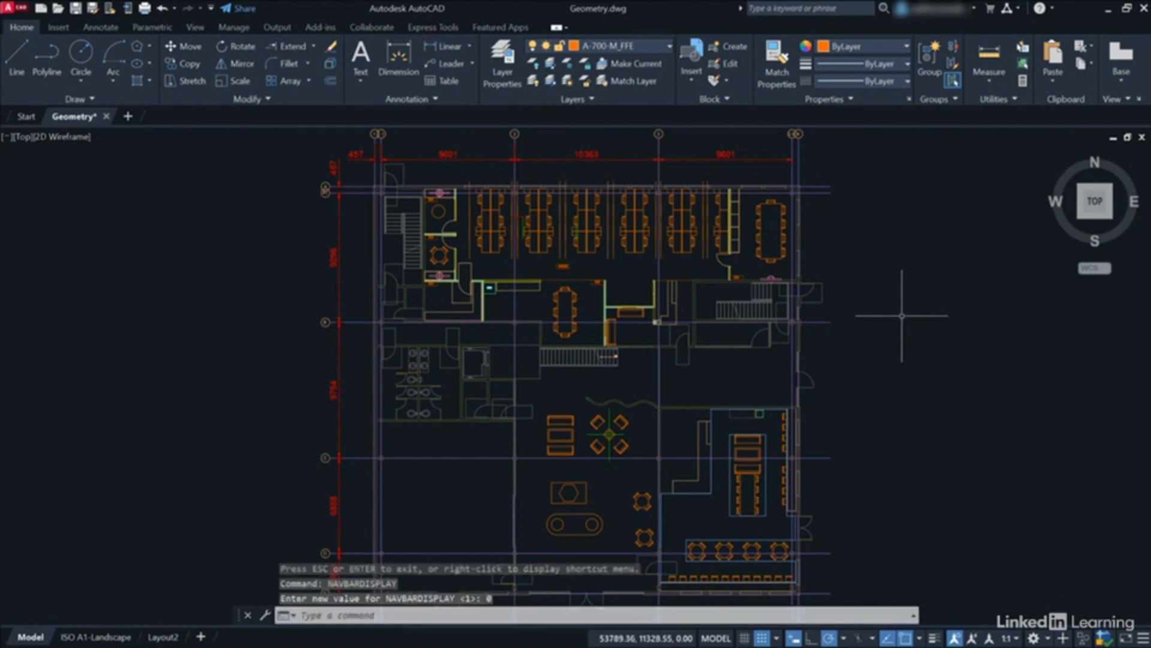
type("NAVBAR")
left_click(945, 362)
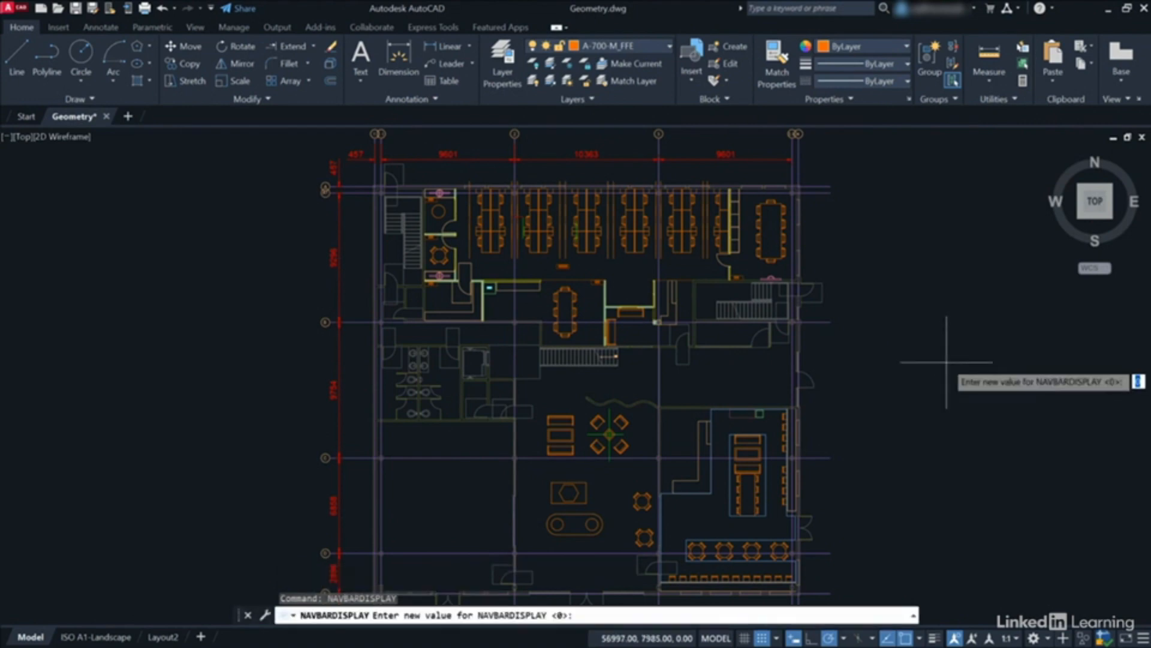
type("1")
key("Return")
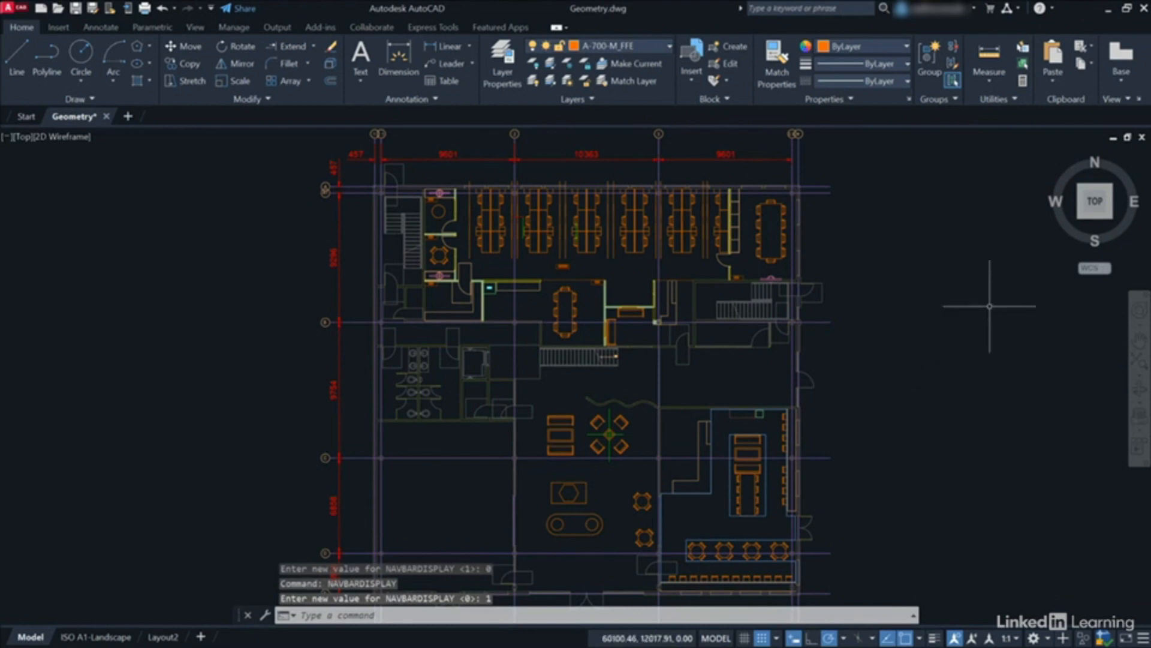
- Frame the lounge area below the wavy wall with Zoom Window, and return to the drawing extents
left_click(1139, 376)
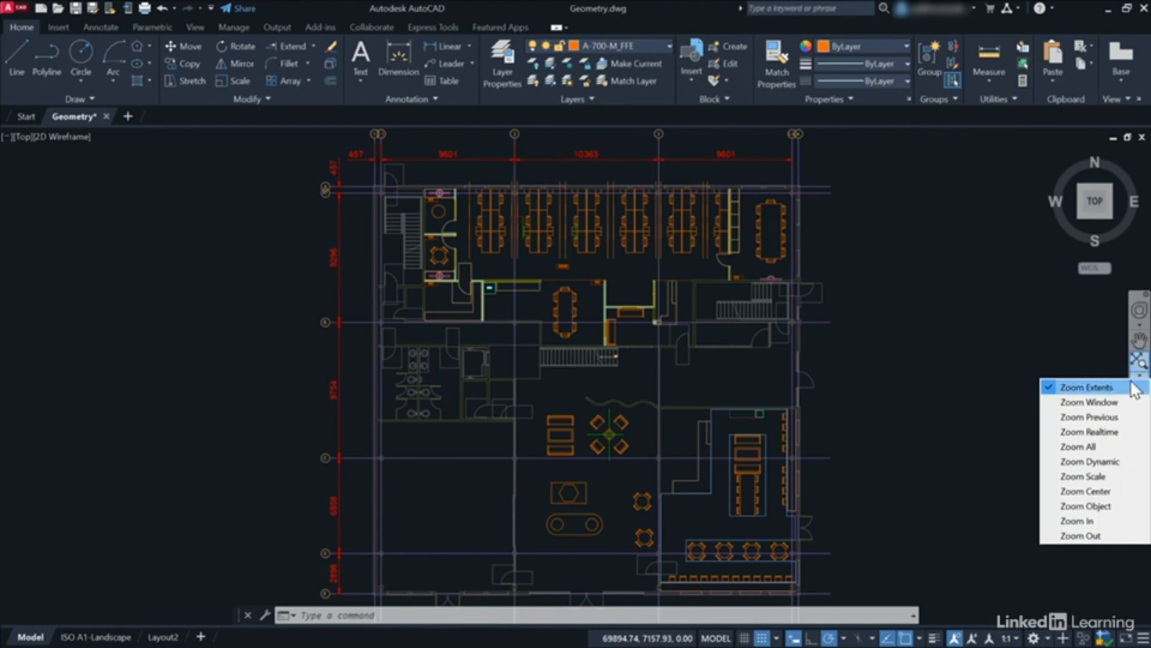
left_click(1088, 402)
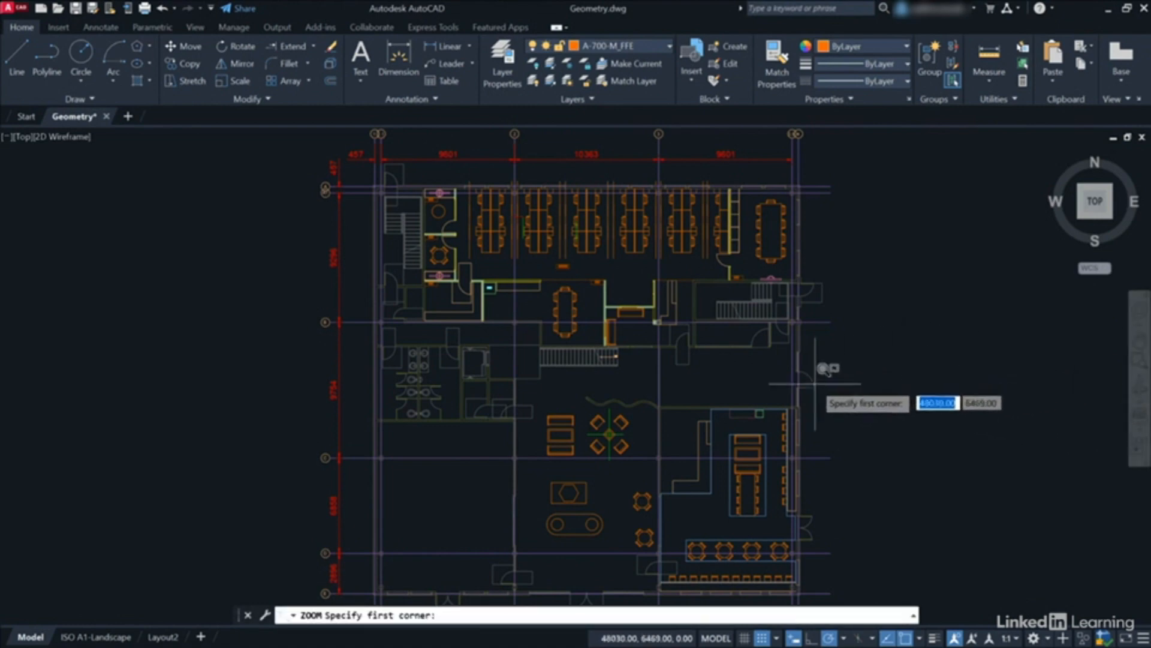
left_click(523, 396)
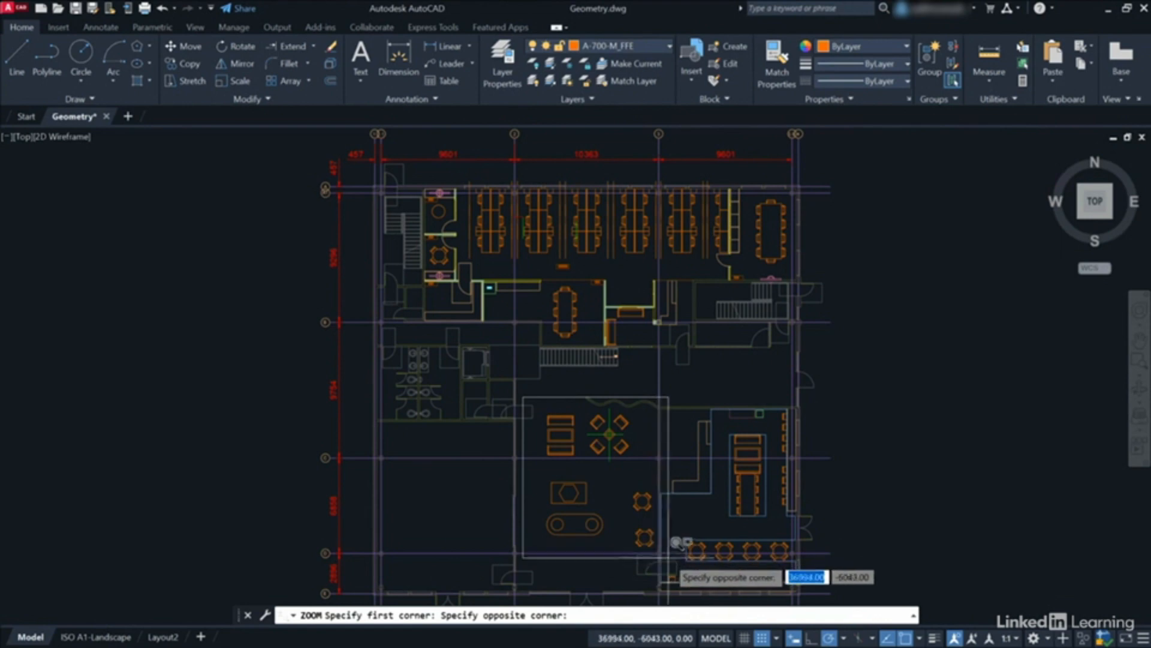
left_click(680, 551)
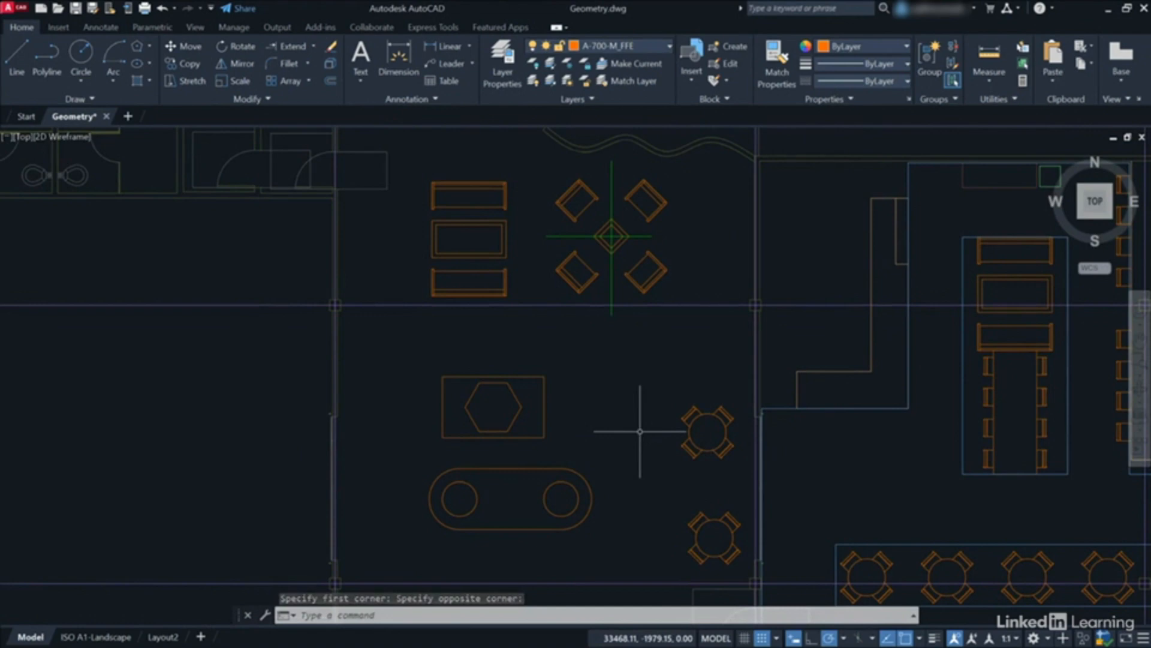
left_click(1139, 376)
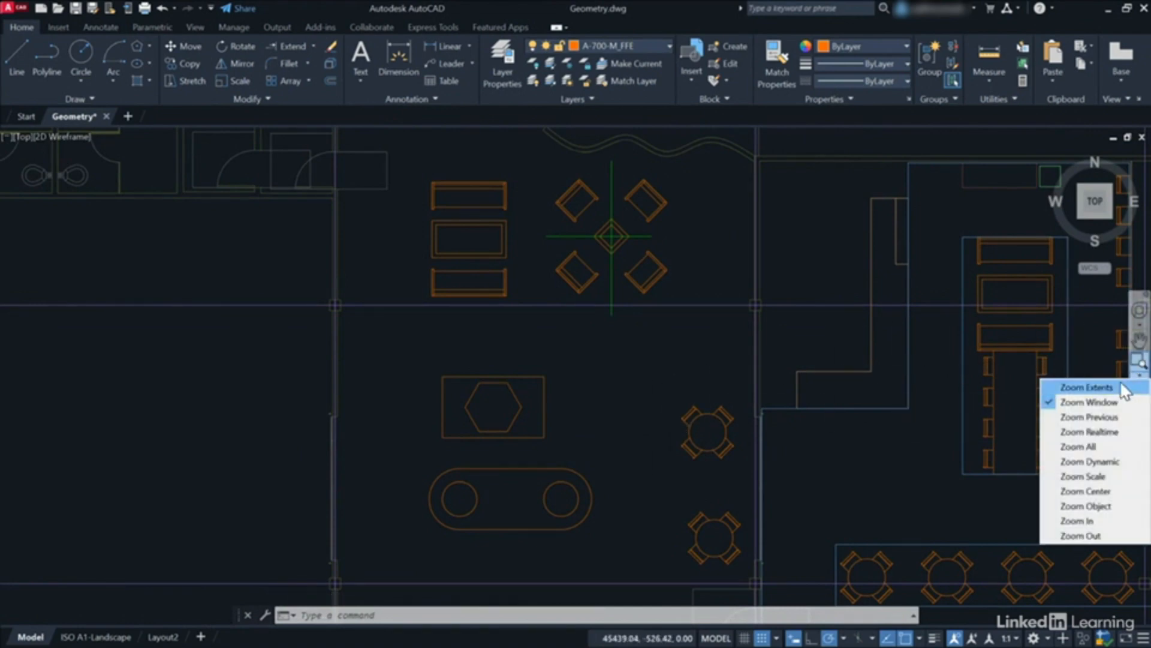
left_click(1100, 389)
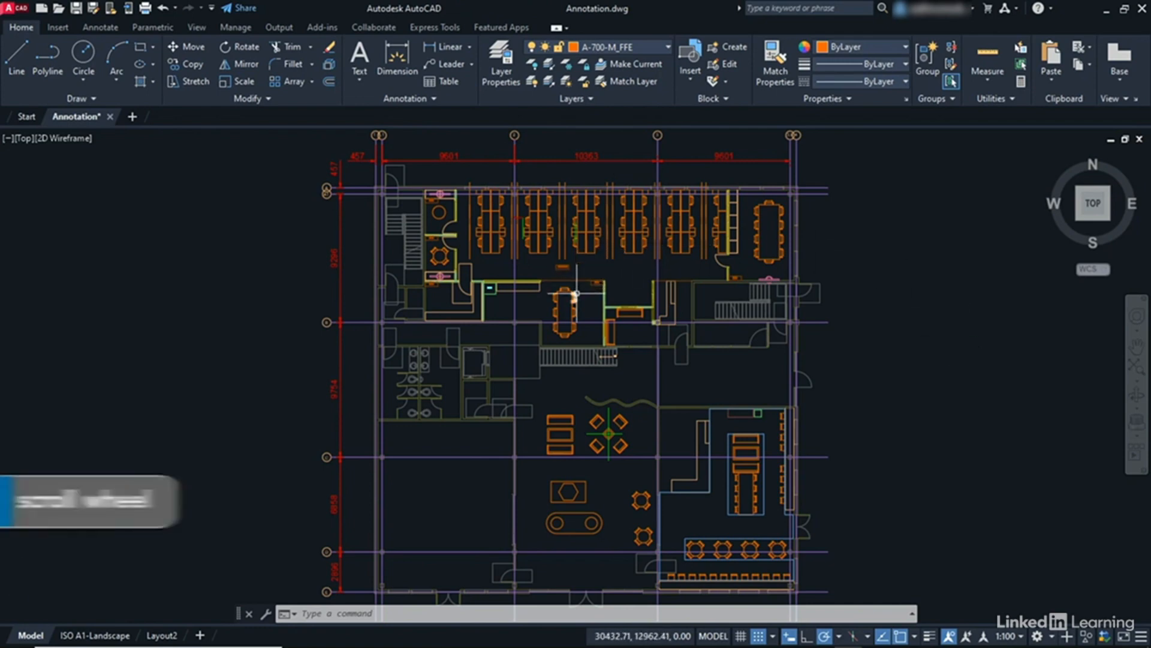
- Examine the meeting table and adjacent workstations in Annotation.dwg up close, and centre the upper part of the floor plan
scroll(577, 291, "up", 2)
scroll(577, 291, "up", 3)
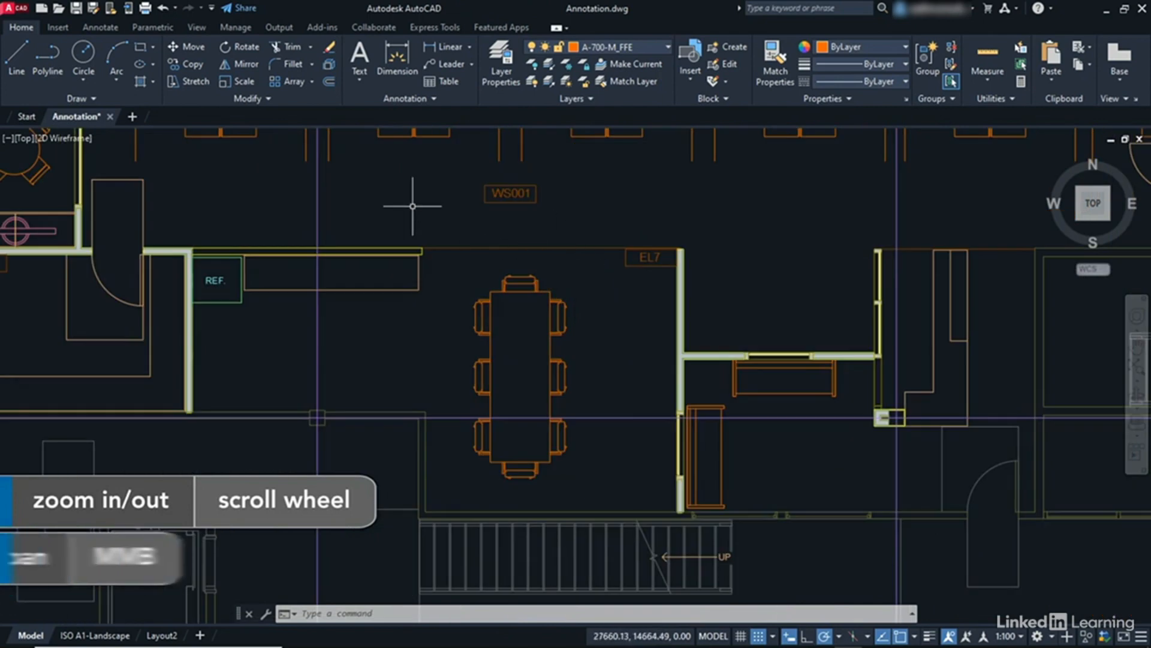
mouse_move(412, 206)
middle_mouse_down()
mouse_move(448, 236)
mouse_move(678, 338)
middle_mouse_up()
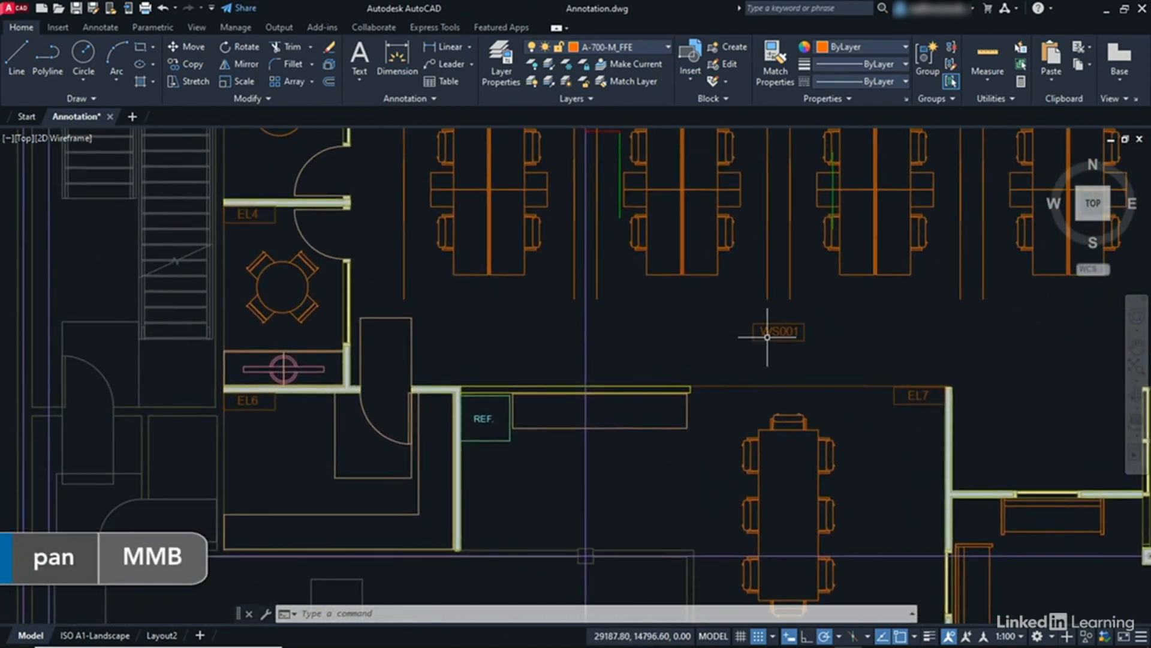
scroll(749, 368, "down", 4)
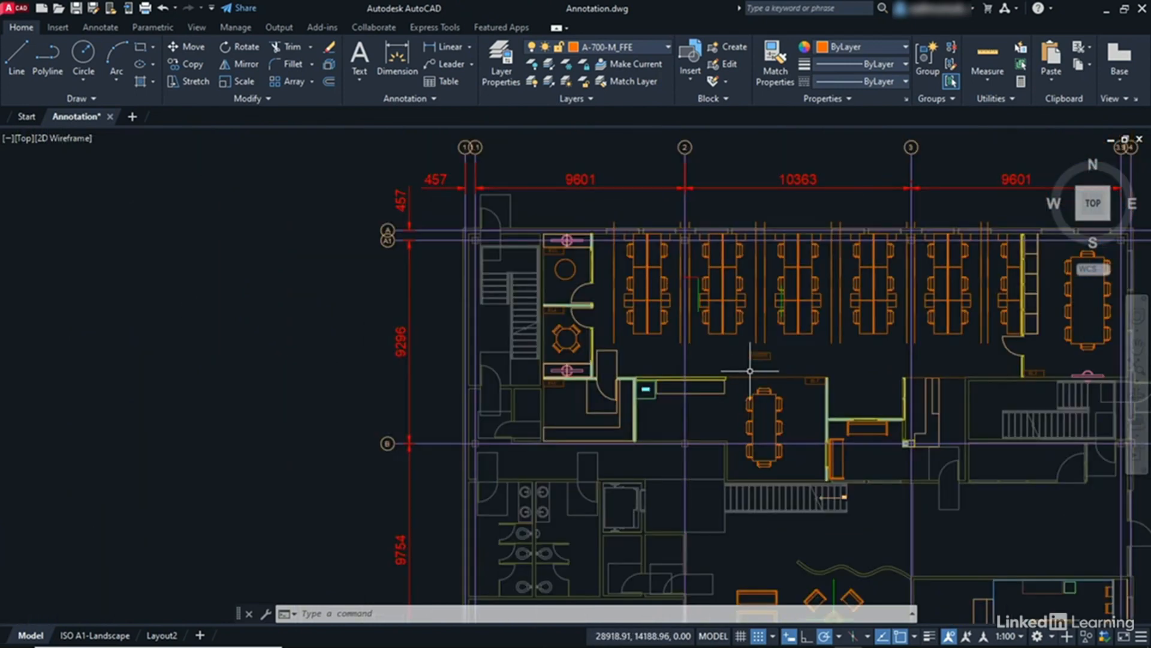
middle_click_drag(813, 364, 637, 317)
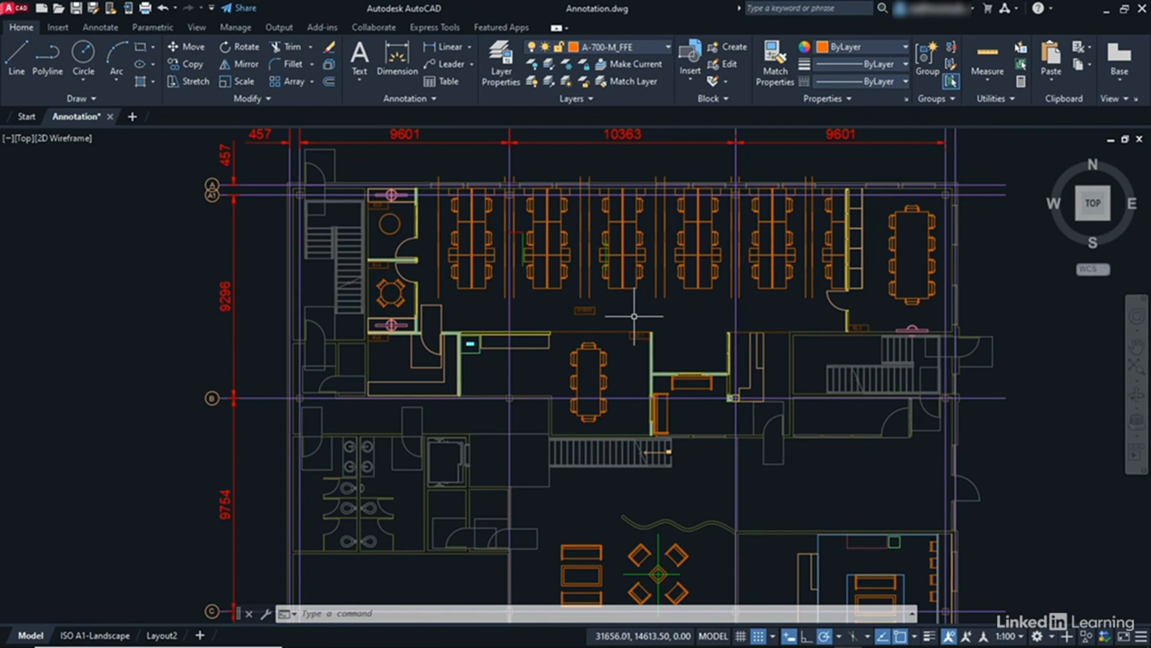
- Open the Layer Properties Manager and review the drawing's layers through to Z-060-M_DETAIL
left_click(506, 83)
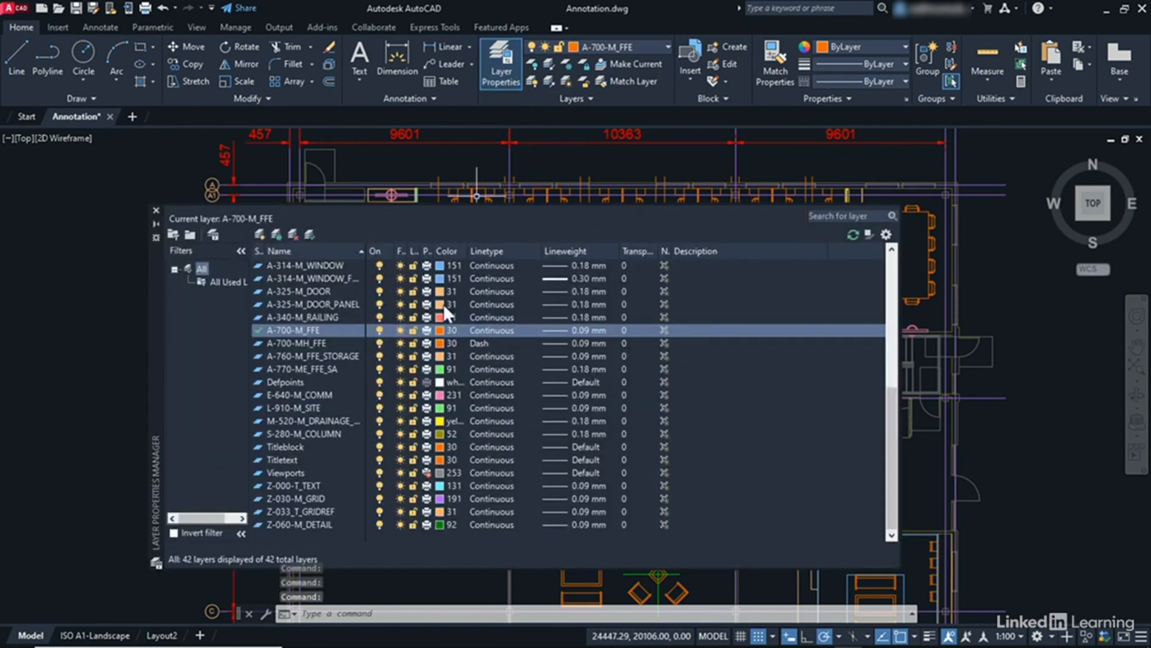
scroll(307, 409, "up", 7)
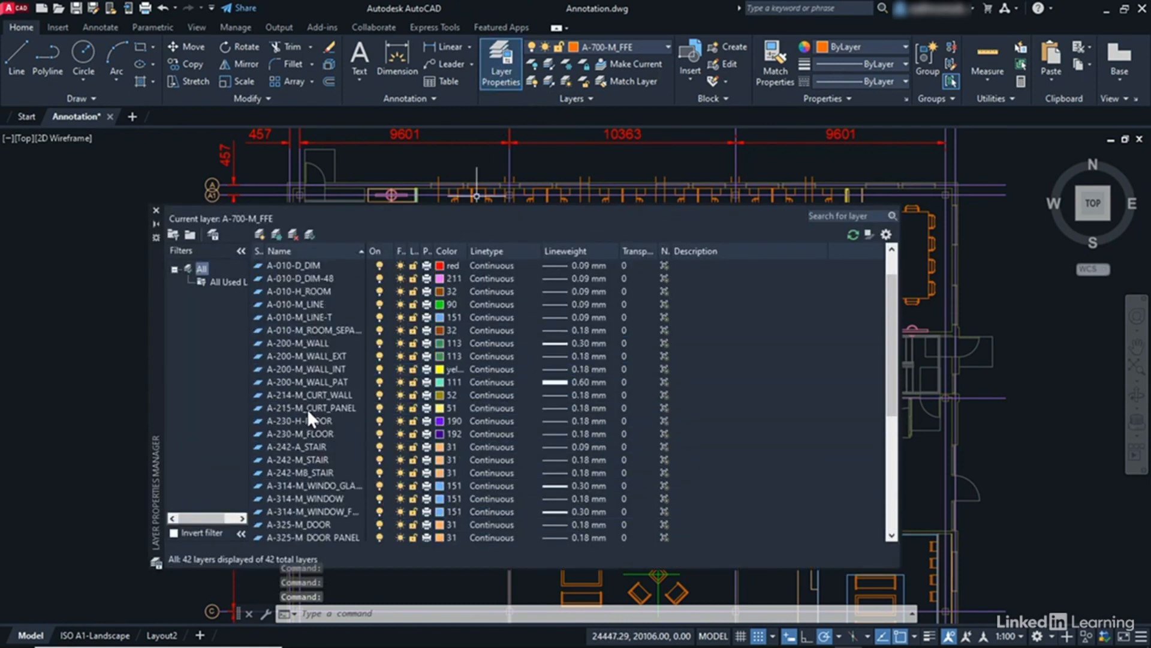
scroll(311, 392, "down", 4)
left_click(282, 446)
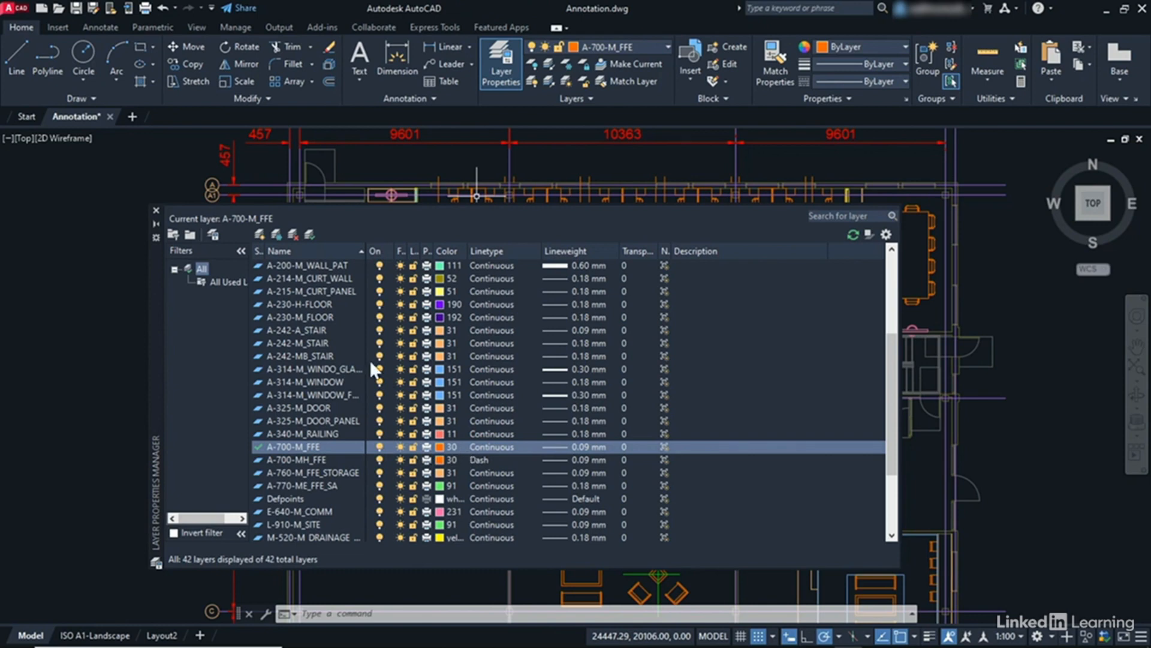
scroll(357, 339, "down", 3)
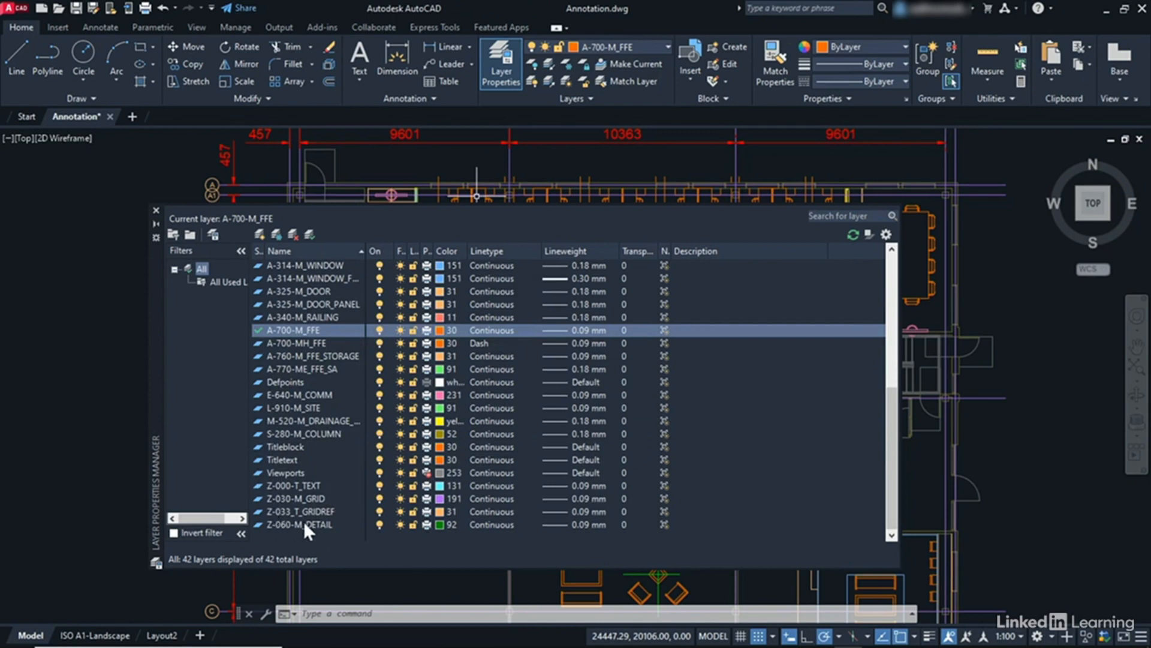
- Open the color selection for layer Z-000-T_TEXT and review the Index Color, True Color and Color Books options
left_click(313, 488)
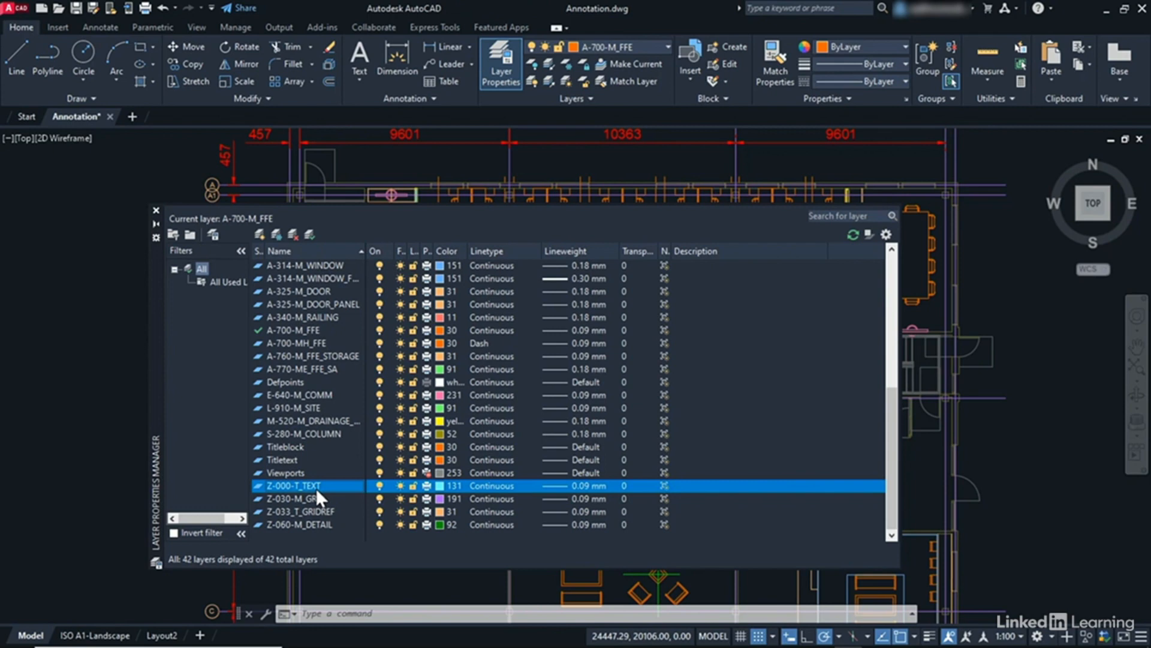
left_click(440, 487)
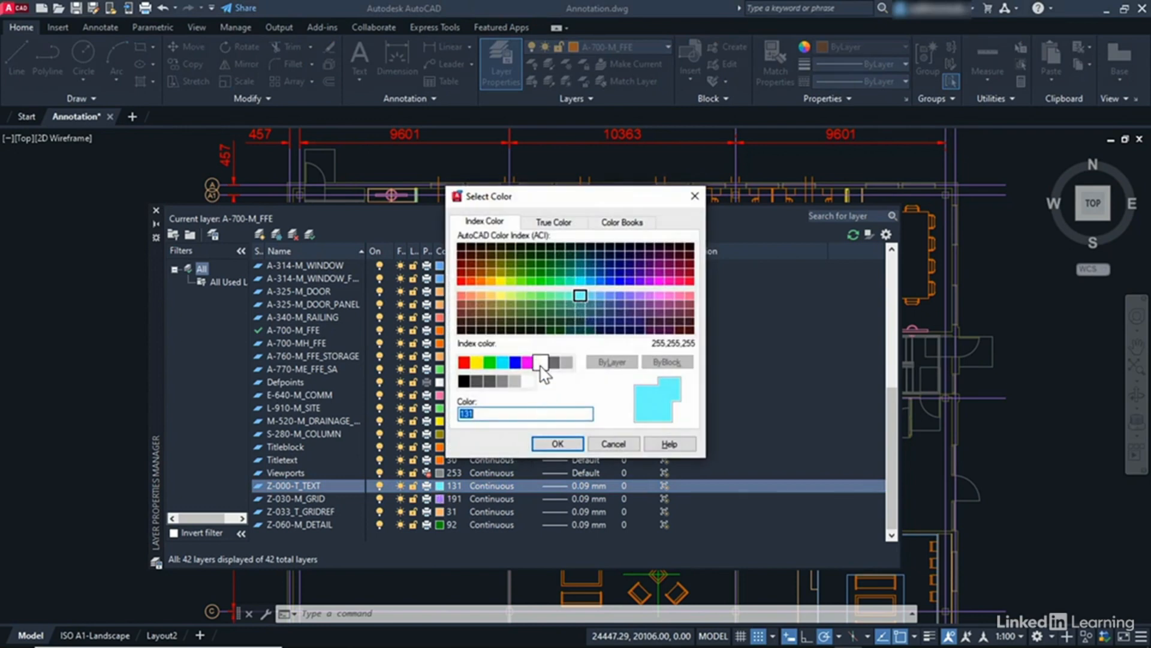
left_click(493, 222)
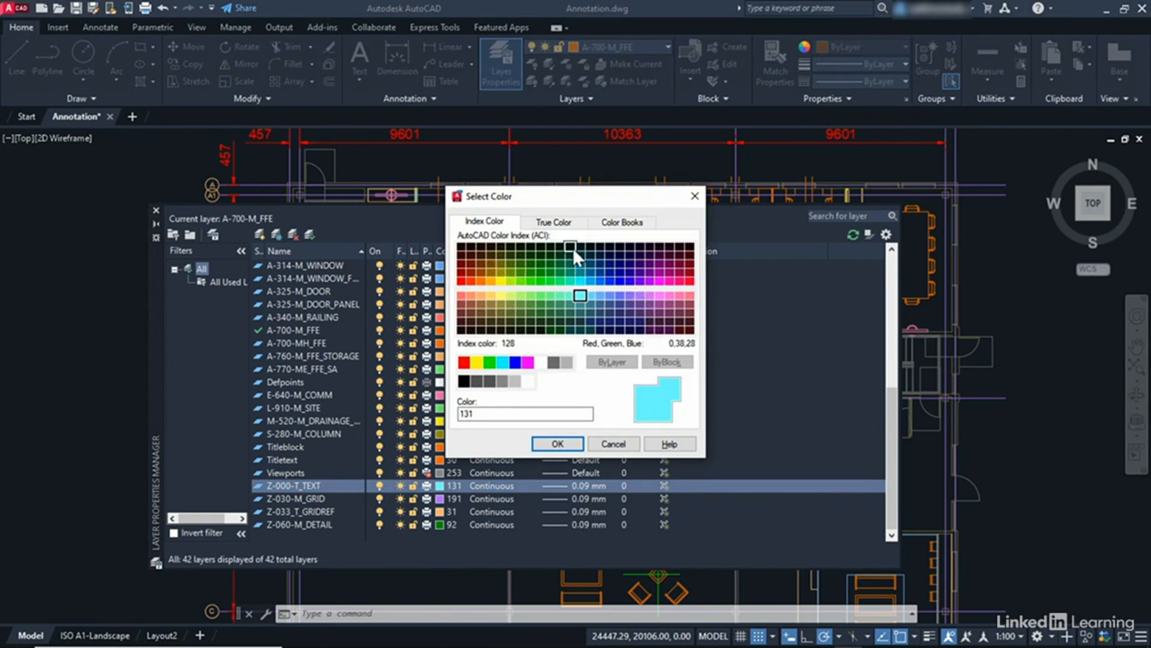
left_click(554, 222)
left_click(624, 222)
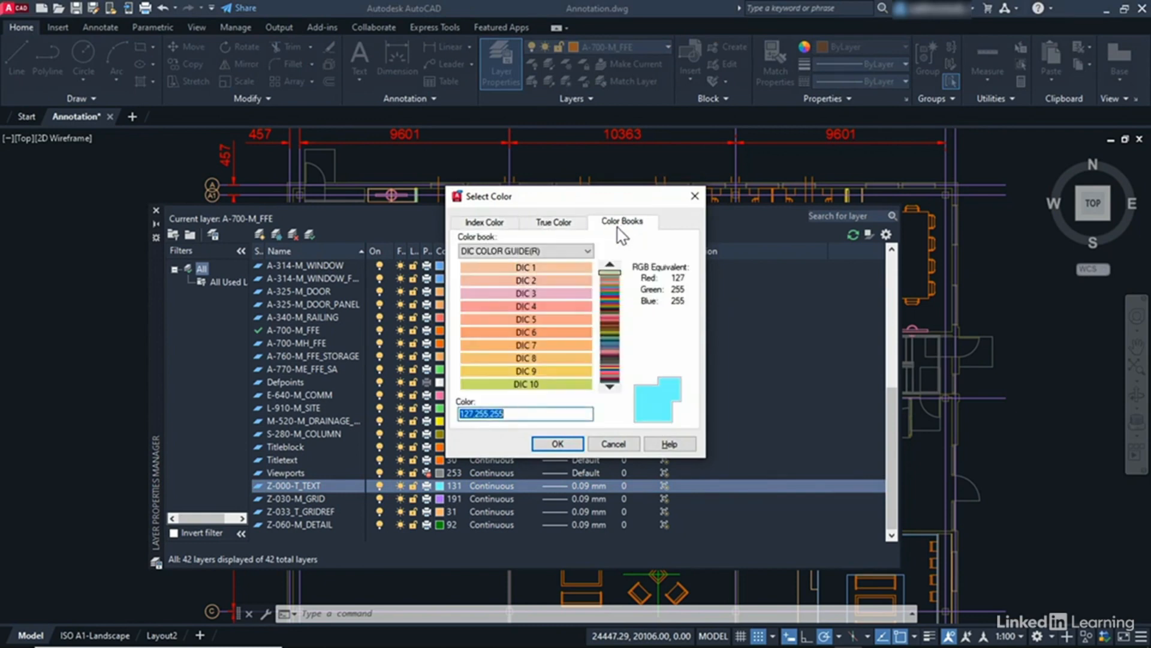
left_click(490, 223)
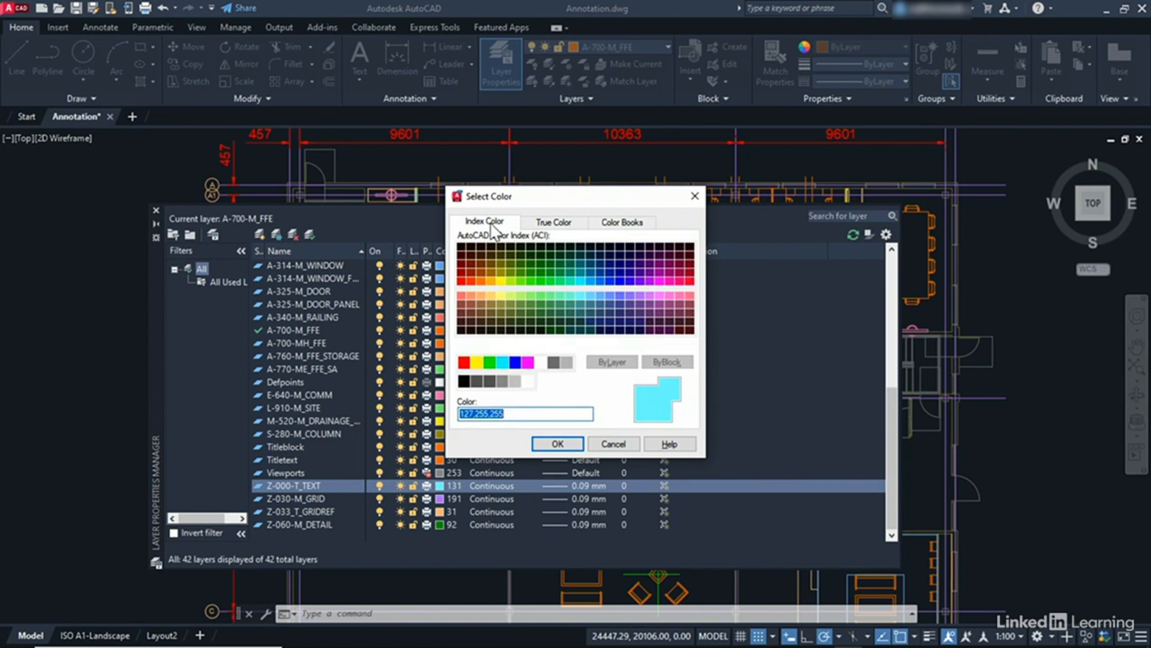
- Set layer Z-000-T_TEXT to index color 1 (red), make it the current layer and close the layer manager
left_click(462, 361)
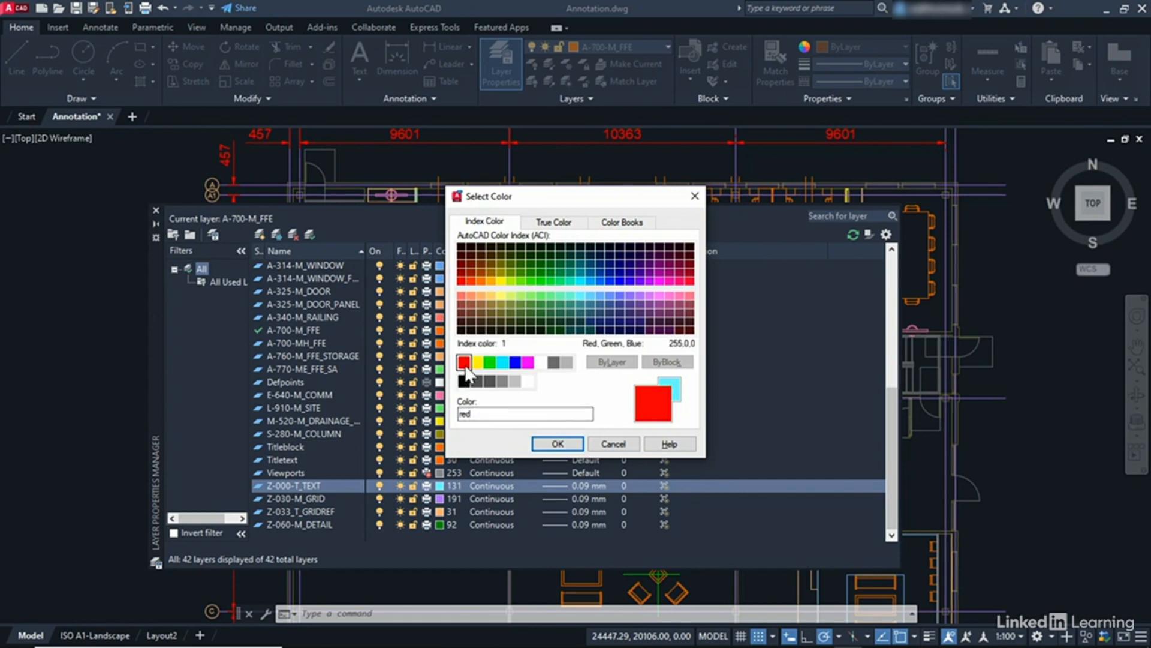
double_click(478, 415)
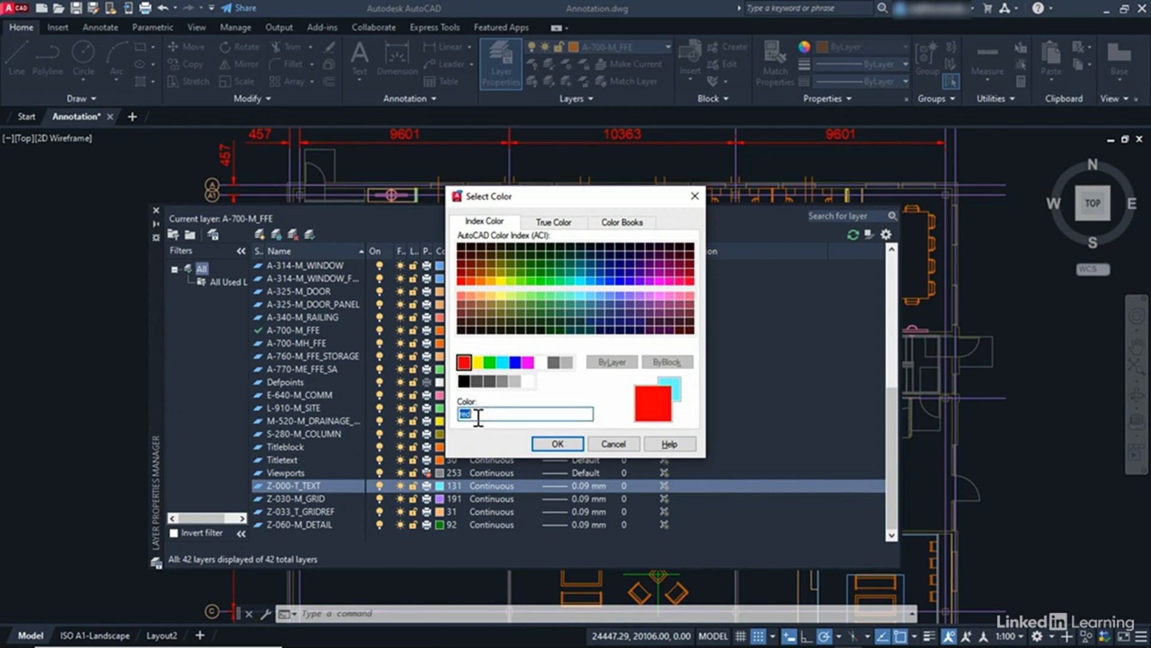
type("1")
left_click(557, 444)
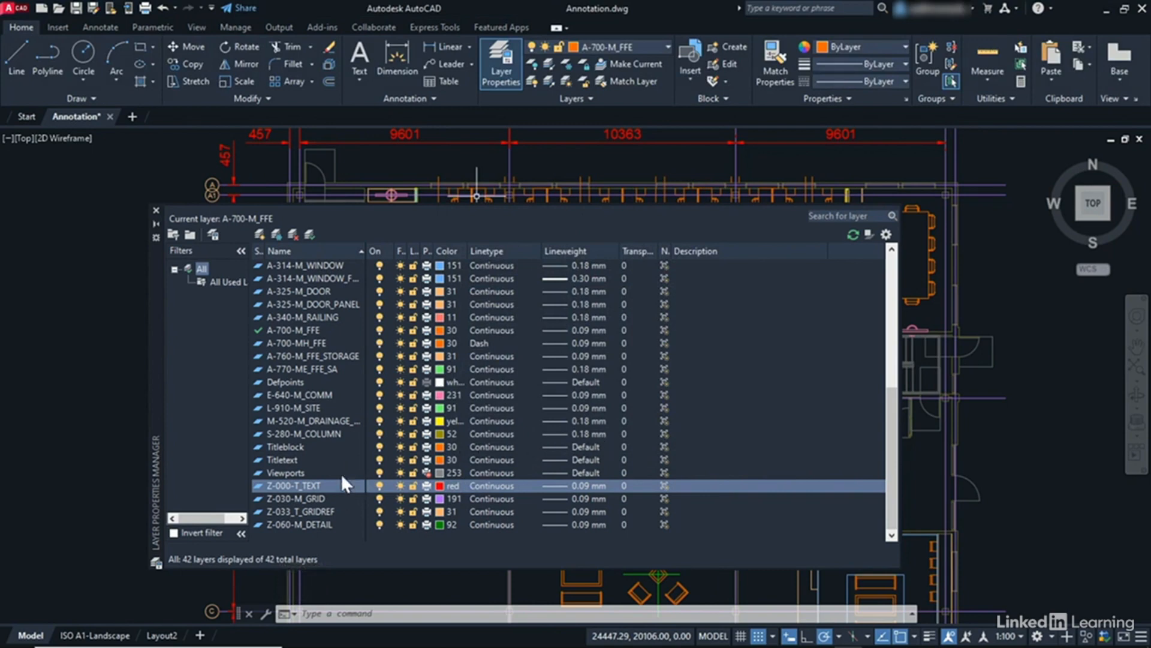
left_click(309, 233)
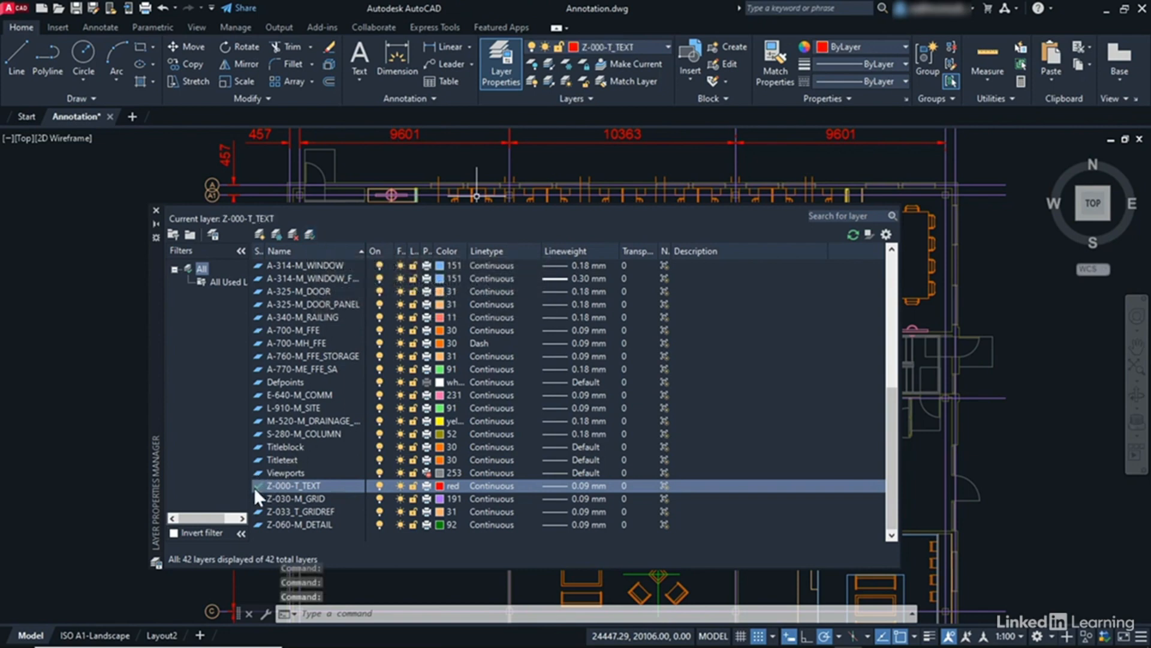
left_click(156, 211)
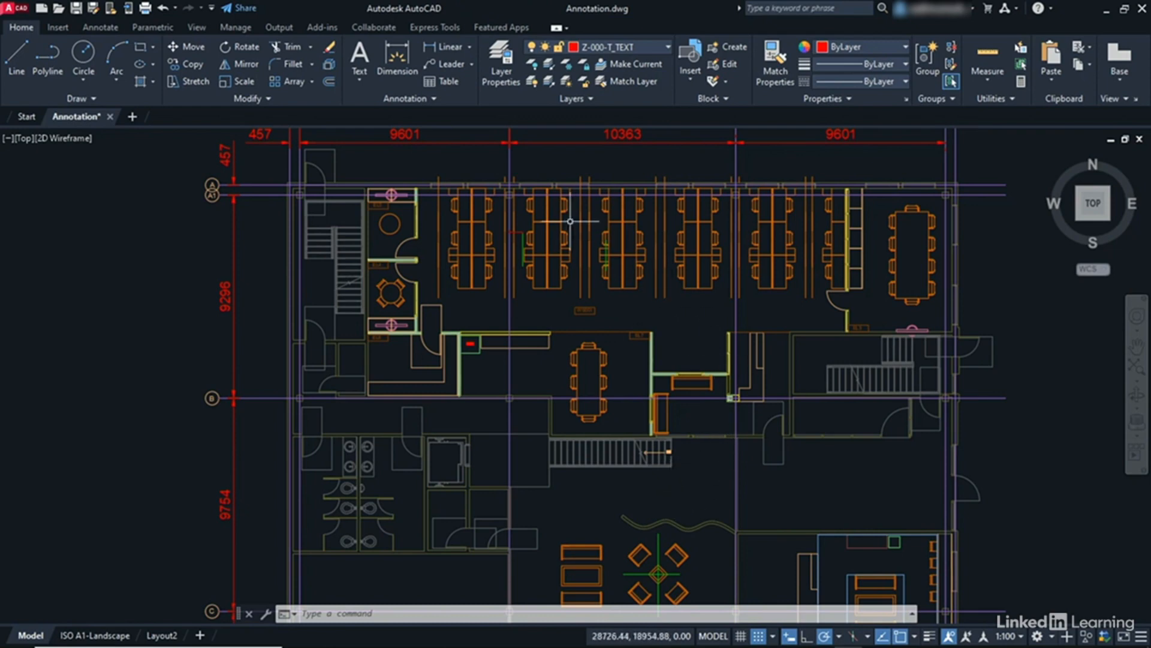
- Expand the annotation style settings for text, dimensions, leaders and tables, and pin them open
left_click(433, 99)
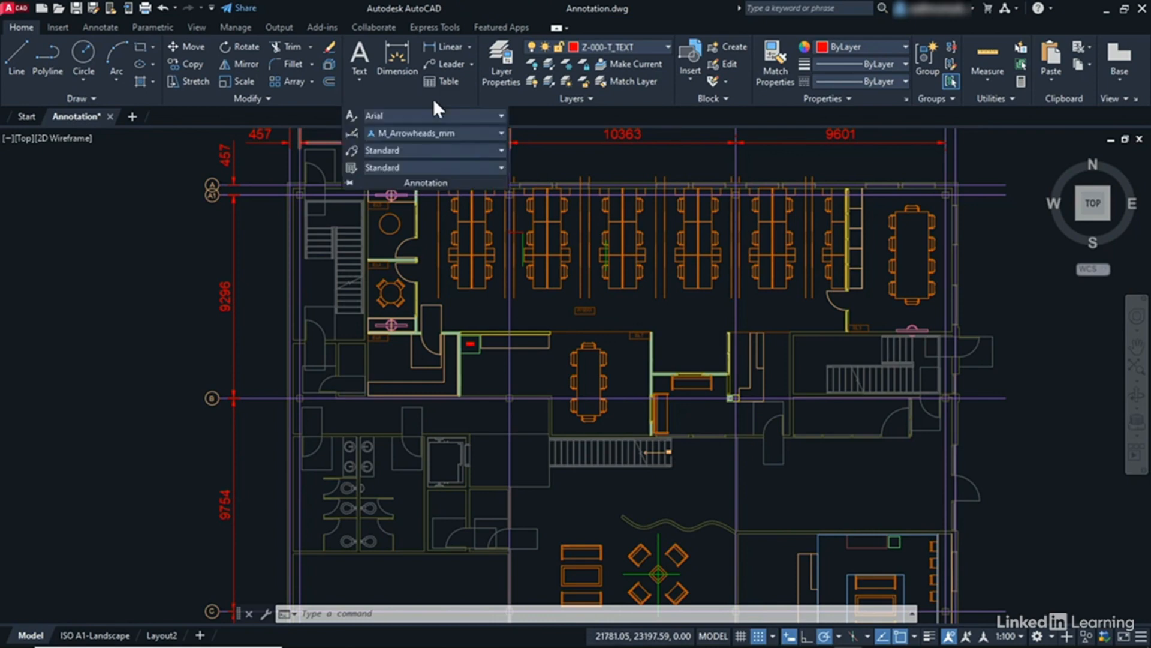
left_click(350, 183)
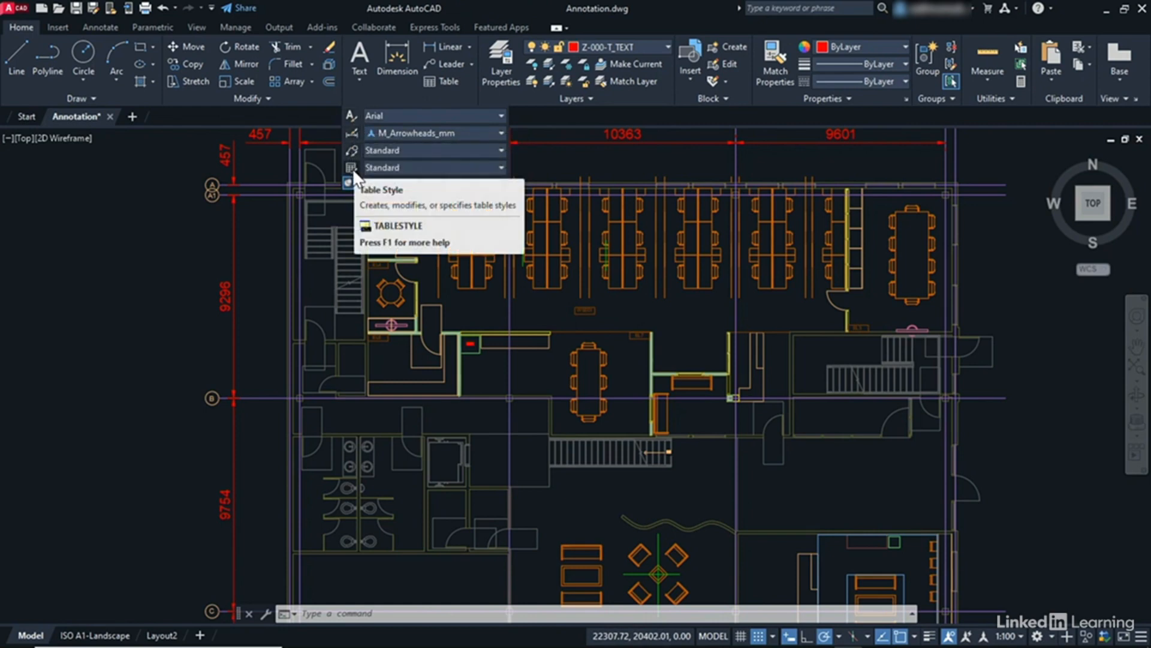
- Create a new text style named Labels_MODEL_250mm
mouse_move(420, 256)
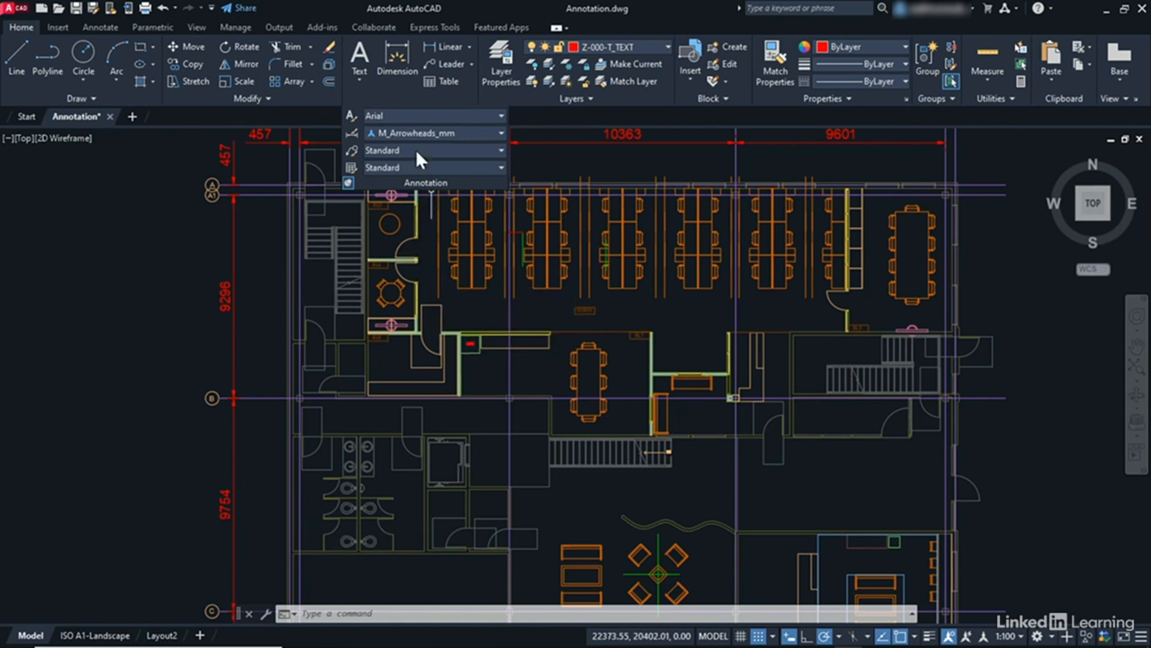
left_click(354, 117)
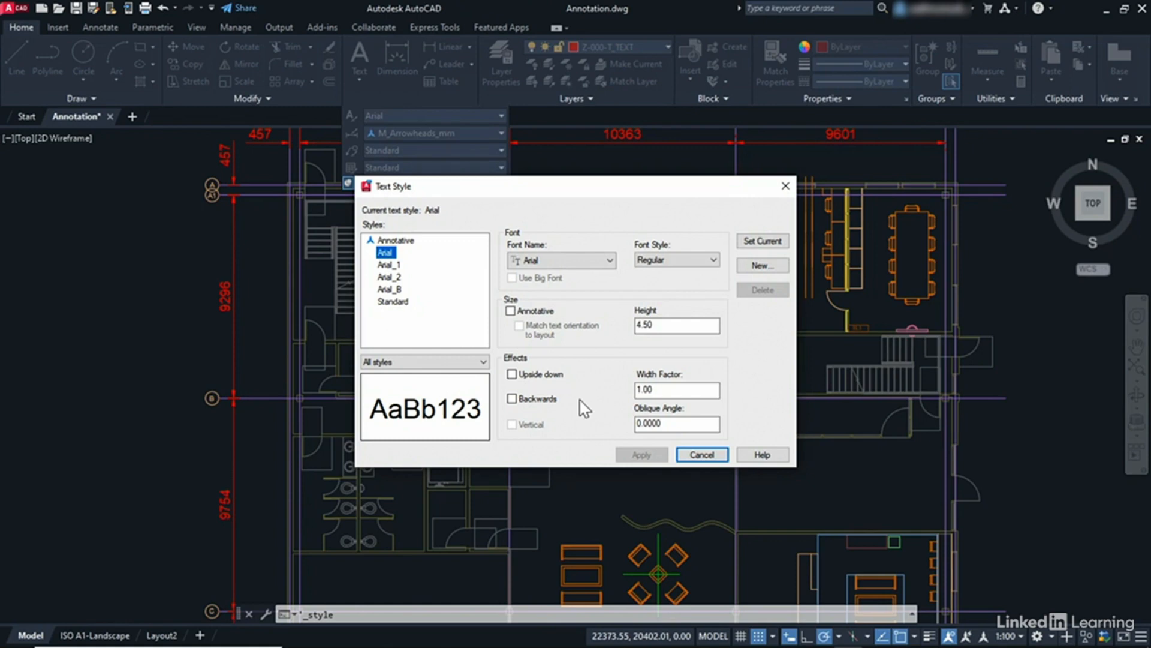
left_click(758, 265)
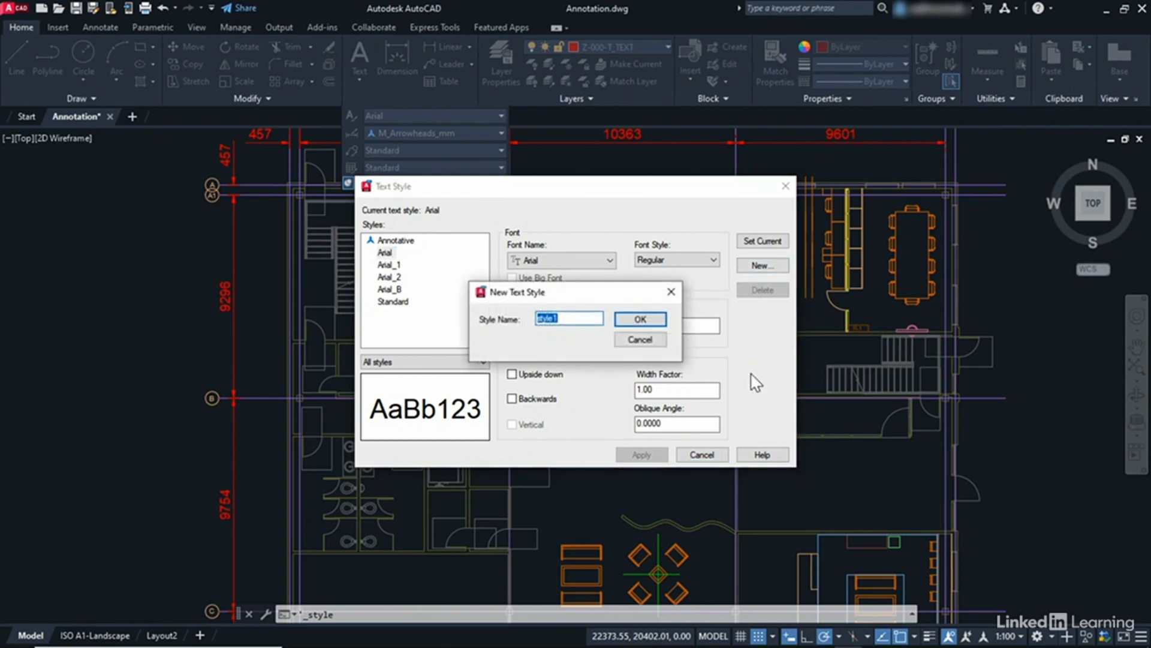
type("Labels")
type("_")
type("MODEL")
type("_")
type("250")
type("mm")
left_click(639, 319)
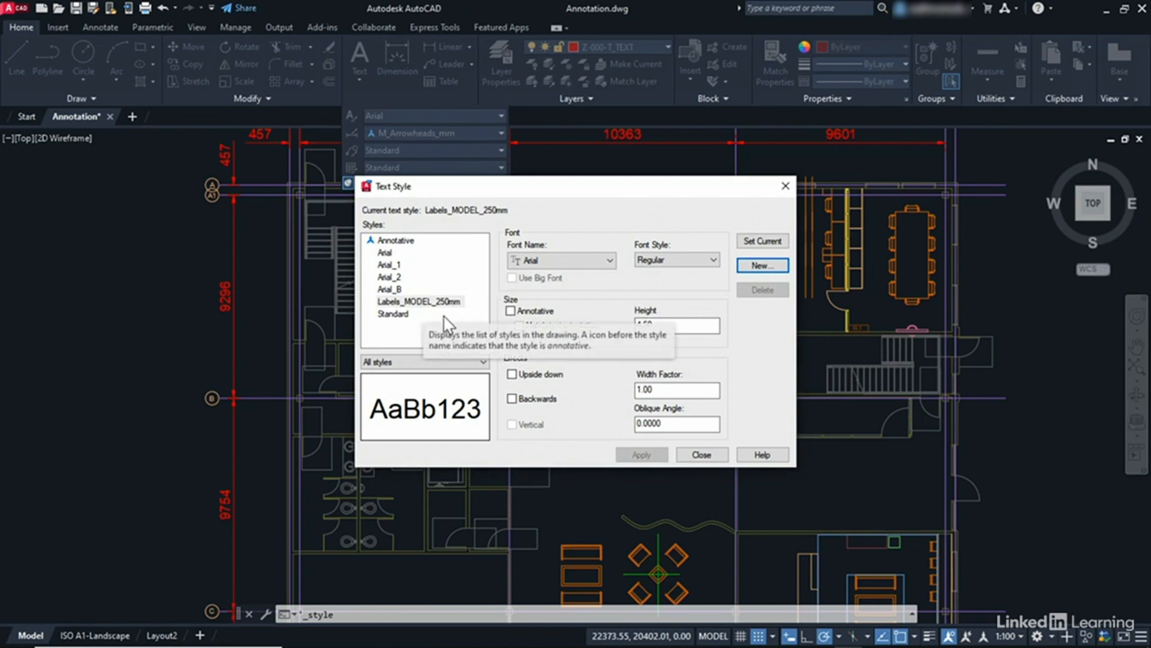
- Set the Labels_MODEL_250mm style's font to Calibri and its text height to 250
left_click(433, 303)
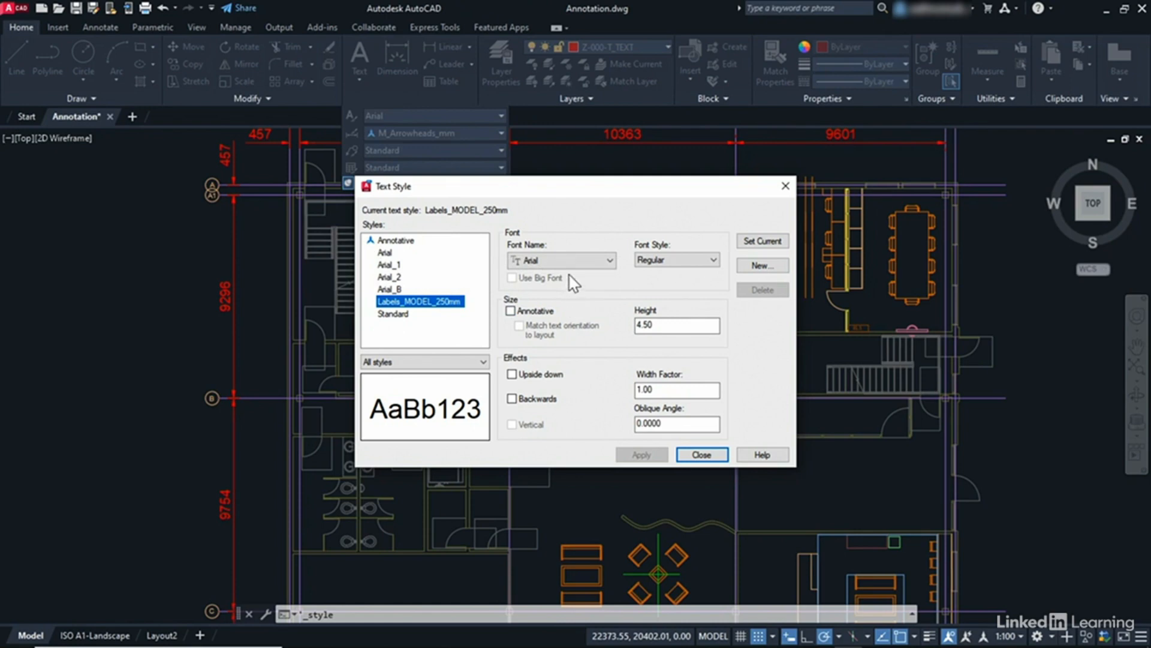
left_click(609, 261)
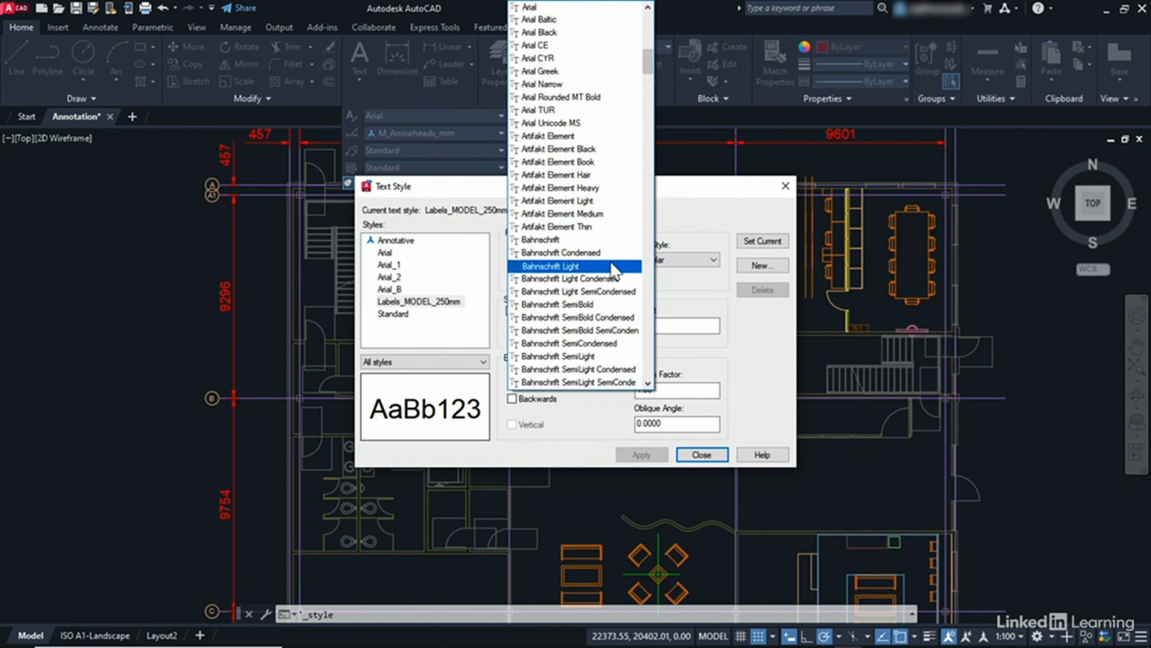
key("c")
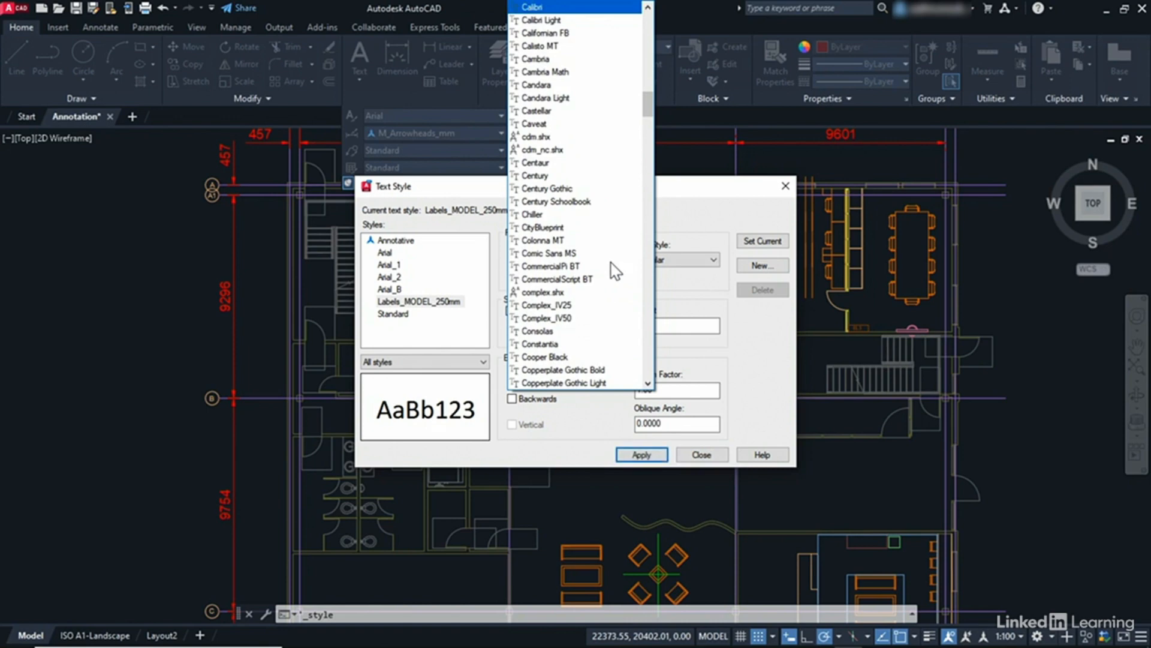
left_click(540, 10)
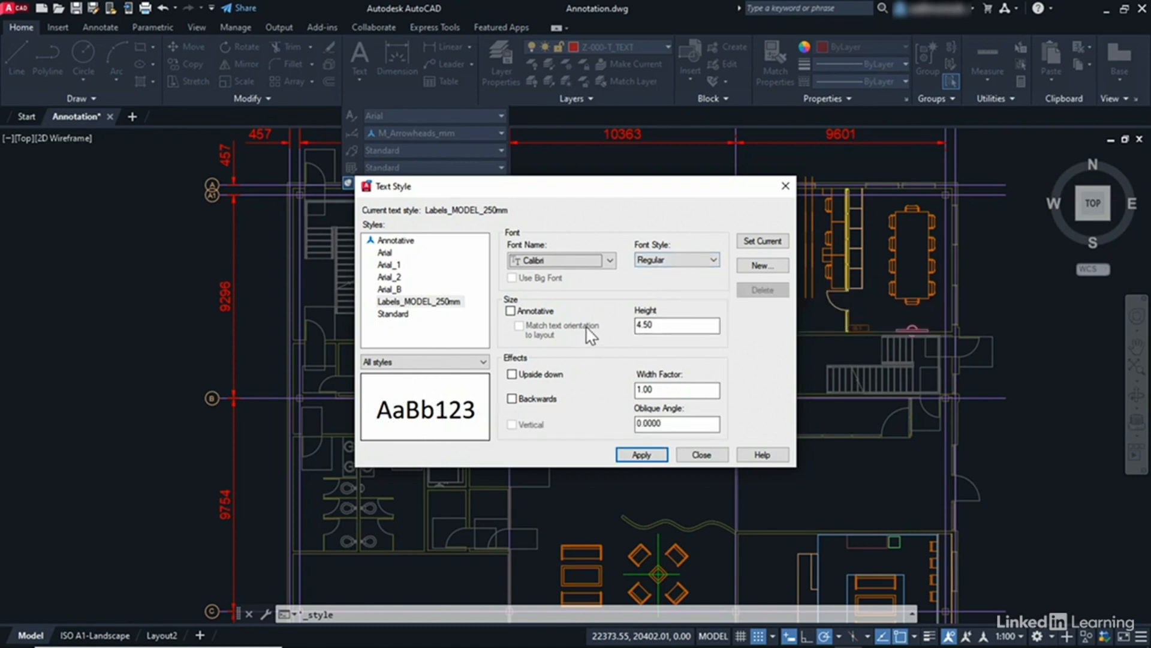
double_click(663, 329)
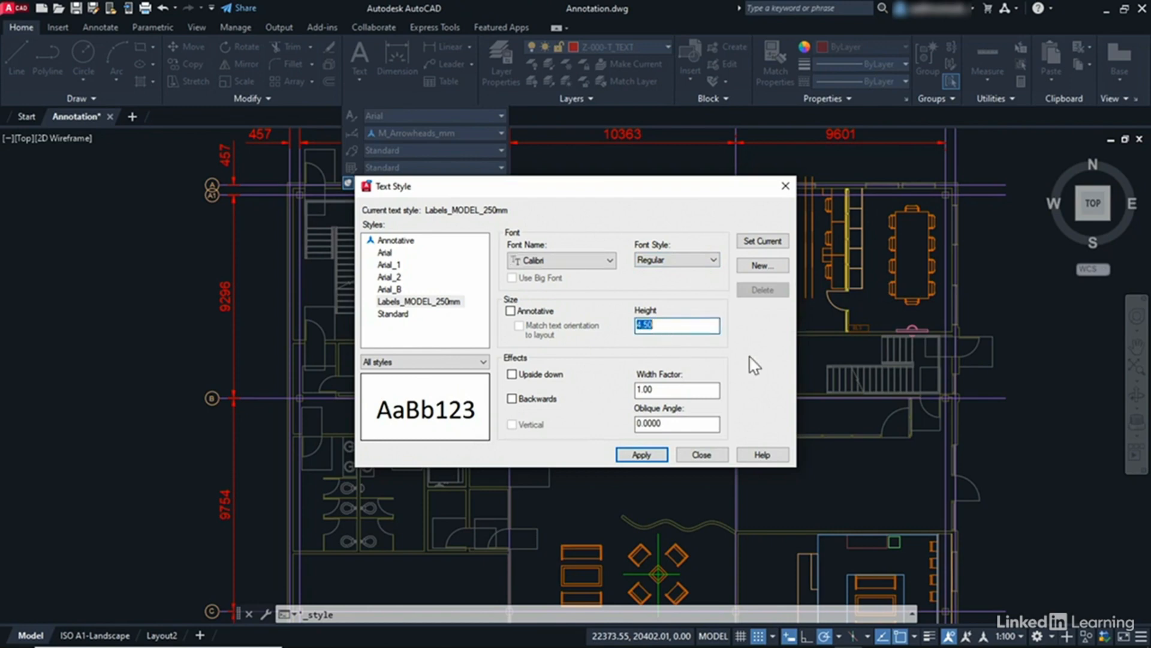
type("250")
- Try the Upside down and Backwards effects on the text style and clear both again
left_click(513, 374)
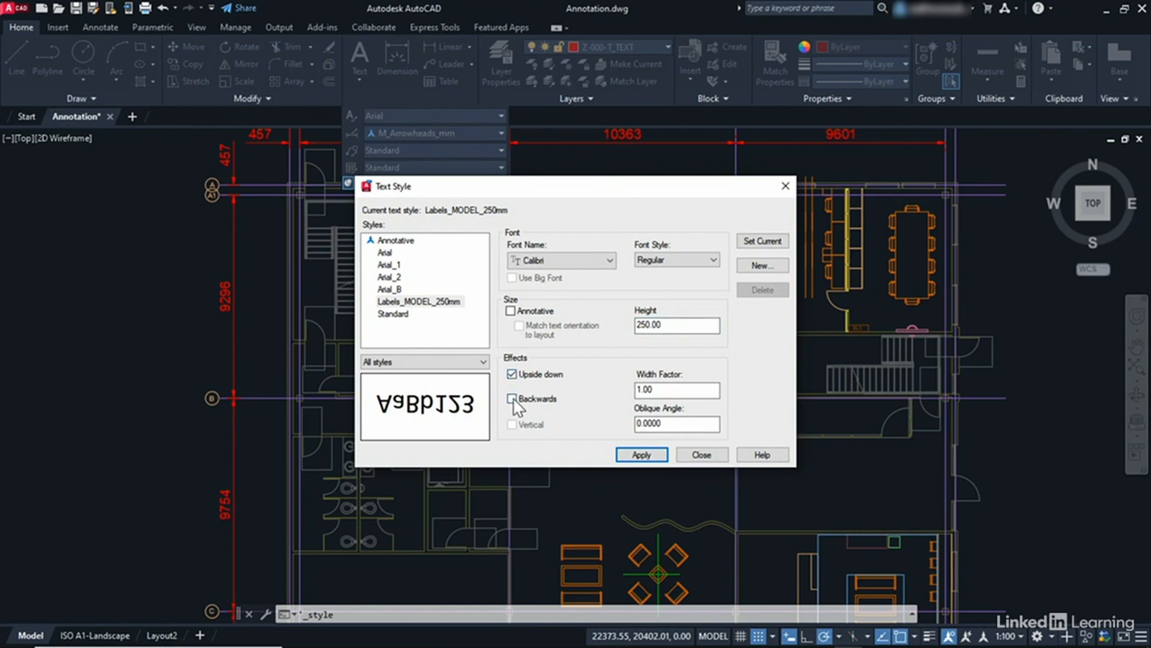
left_click(513, 399)
left_click(512, 398)
left_click(513, 375)
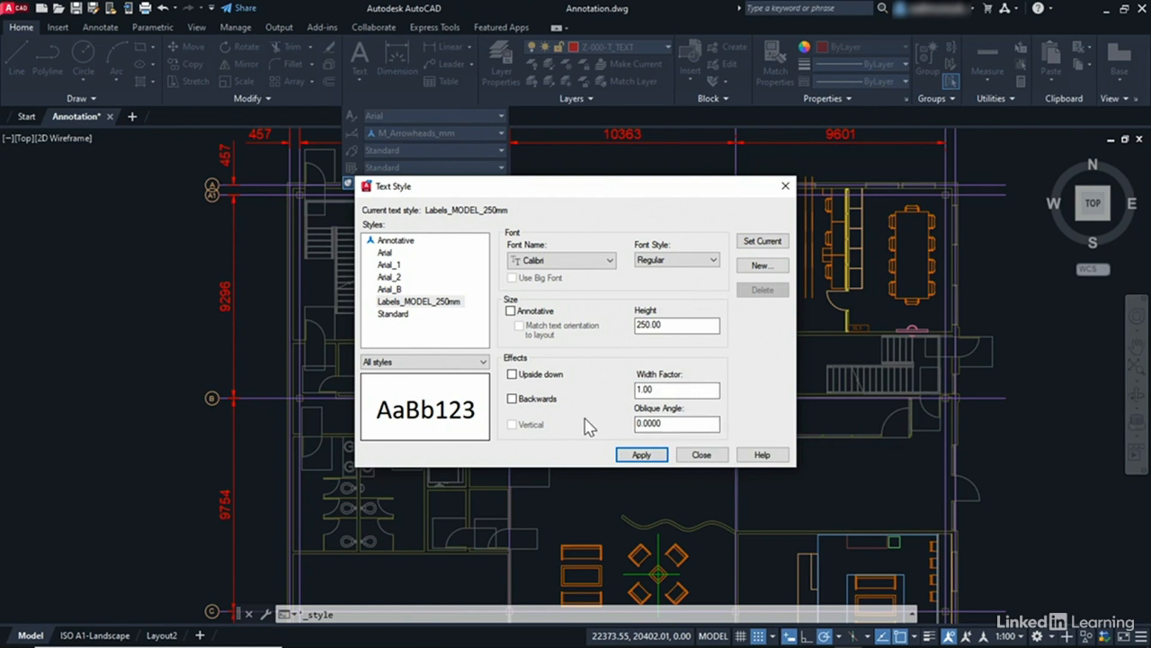
- Apply the style changes, make Labels_MODEL_250mm the current text style and close the style settings
left_click(633, 457)
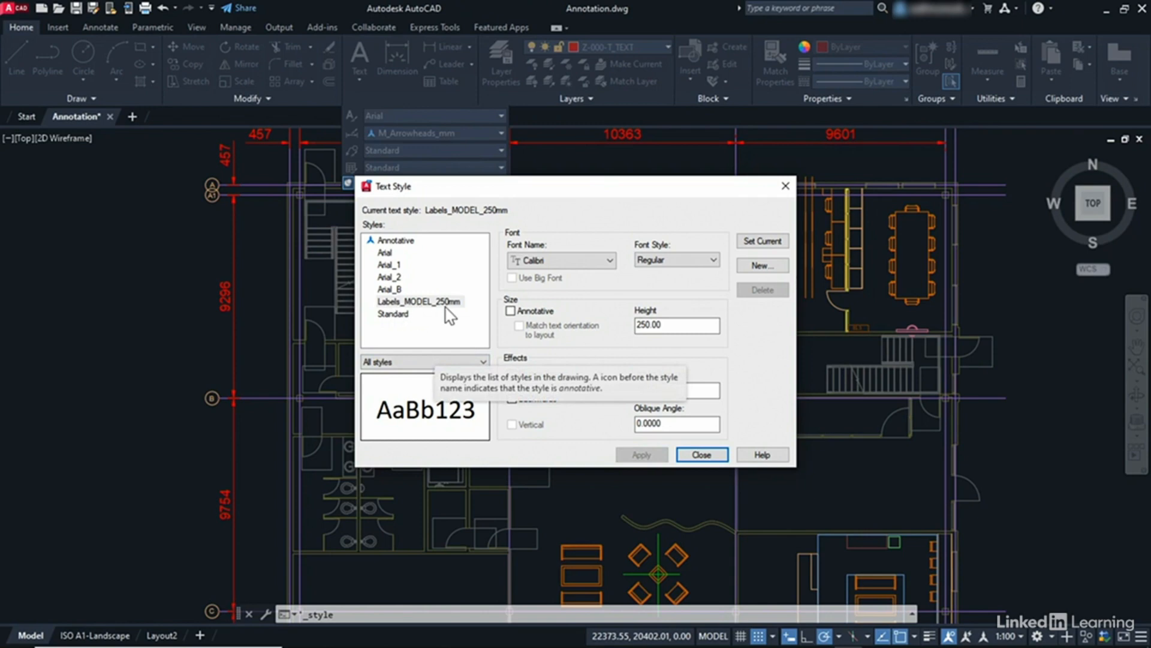
left_click(763, 243)
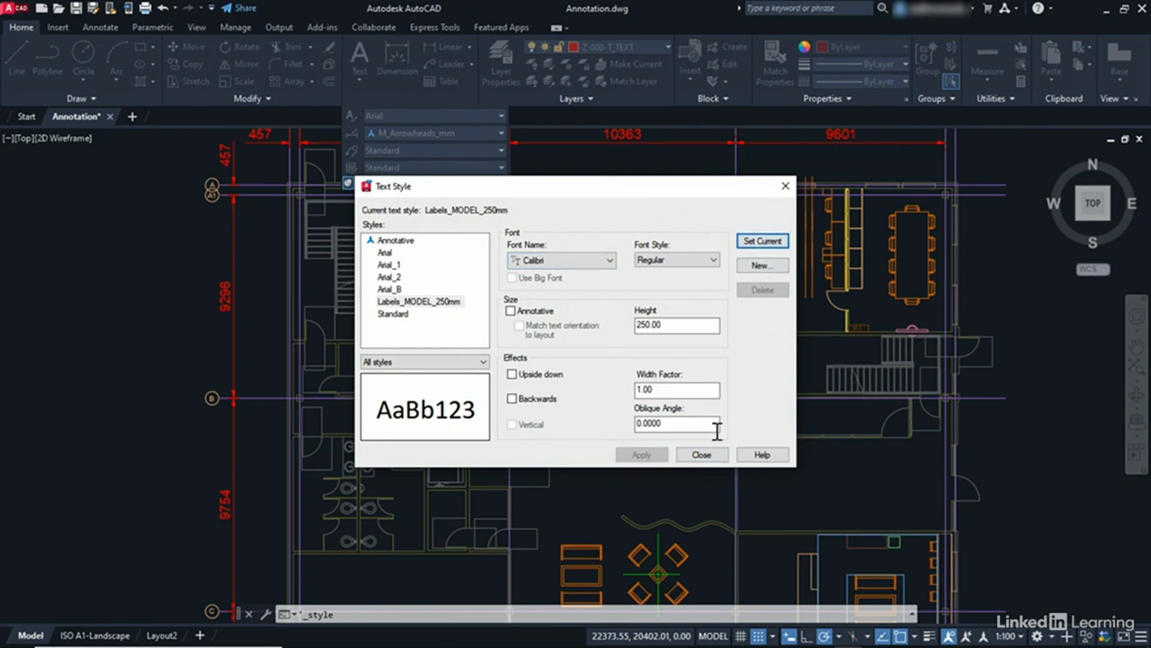
left_click(701, 454)
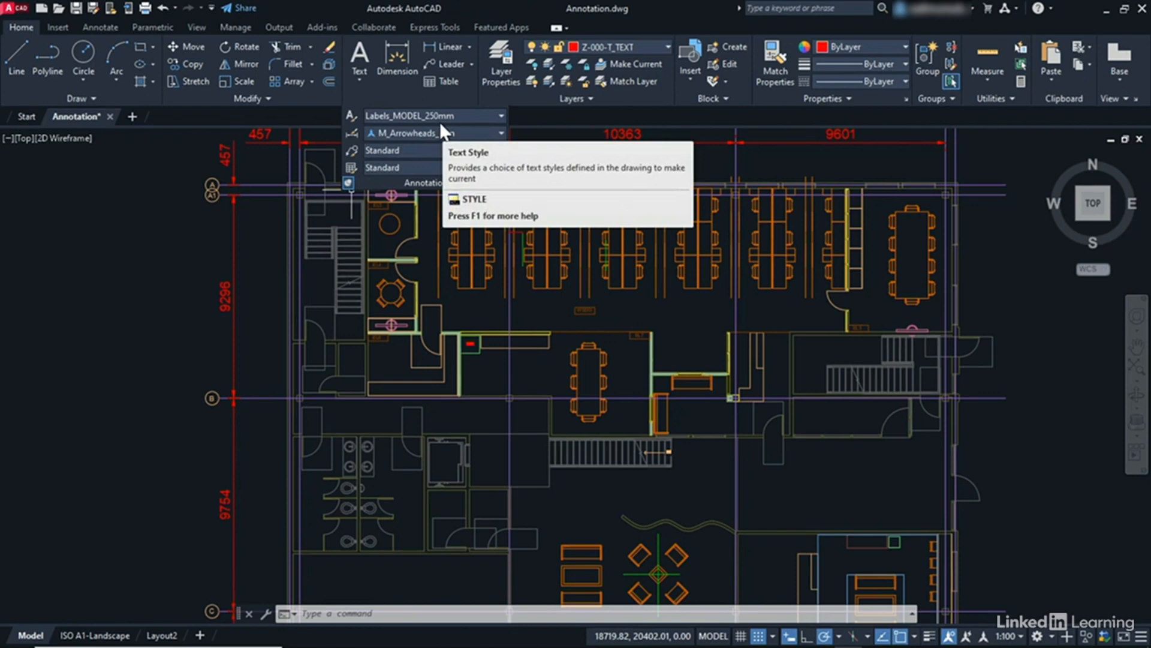
left_click(501, 116)
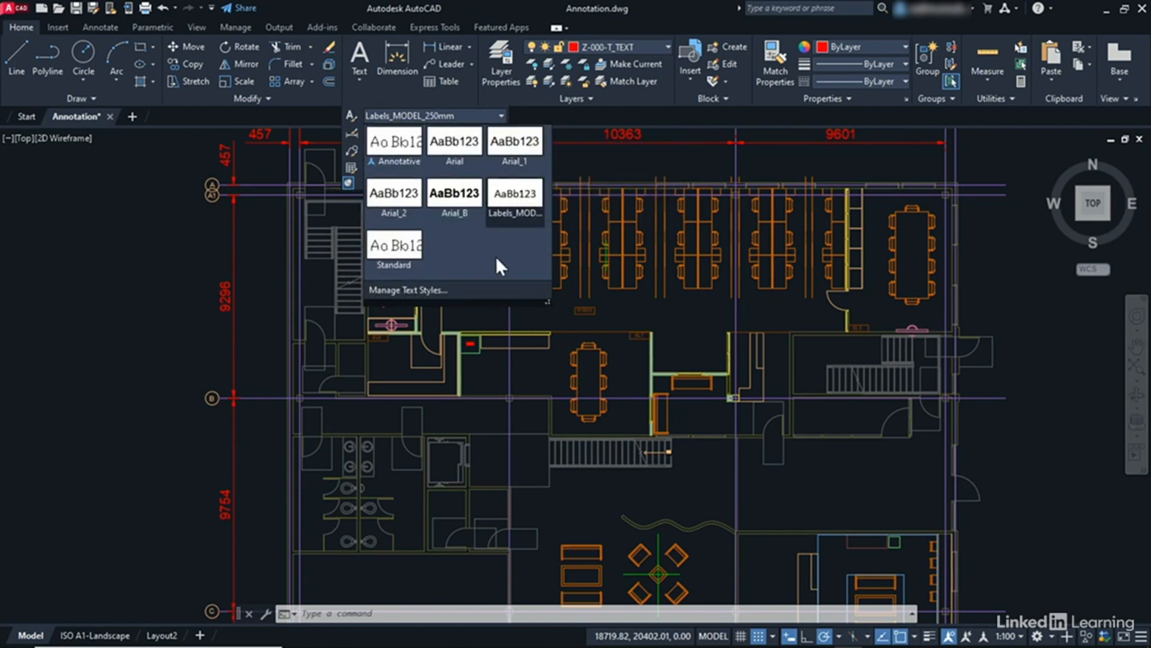
left_click(514, 197)
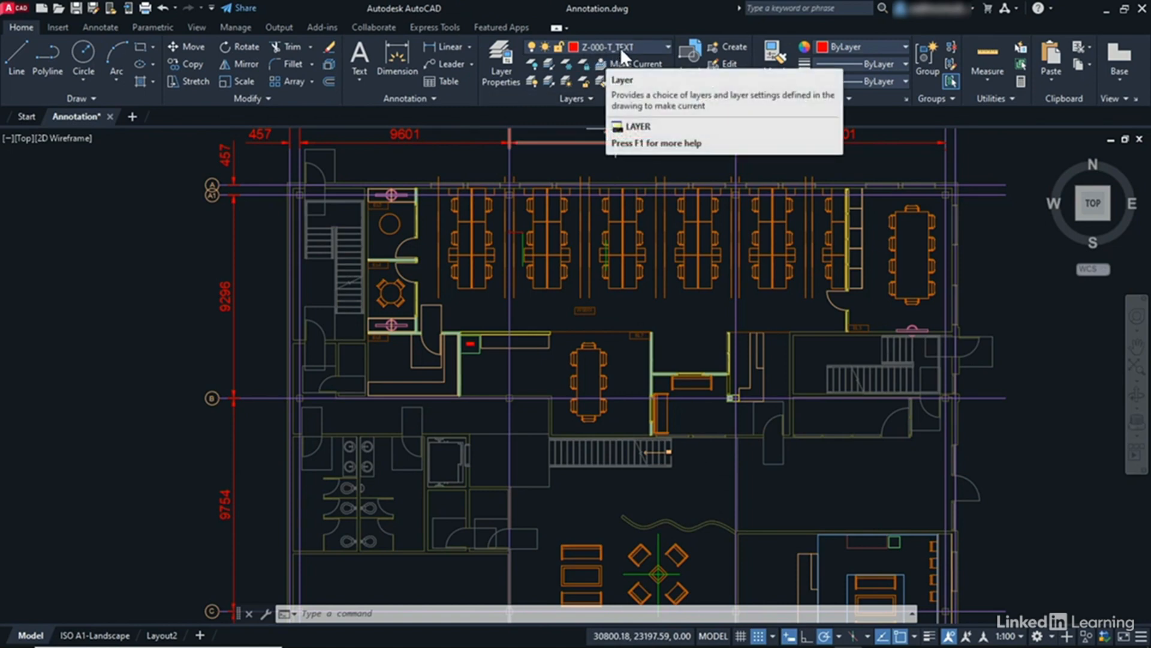
- Select Z-000-T_TEXT as the current layer and Labels_MODEL_250mm as the current text style for the labels
left_click(664, 46)
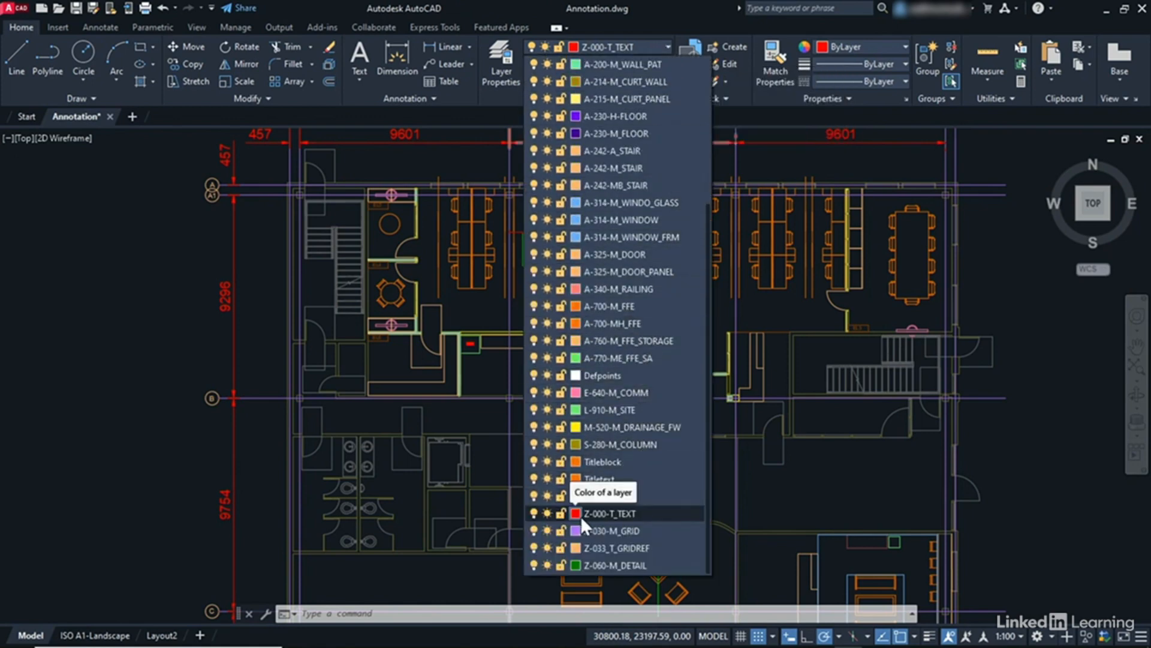
left_click(619, 513)
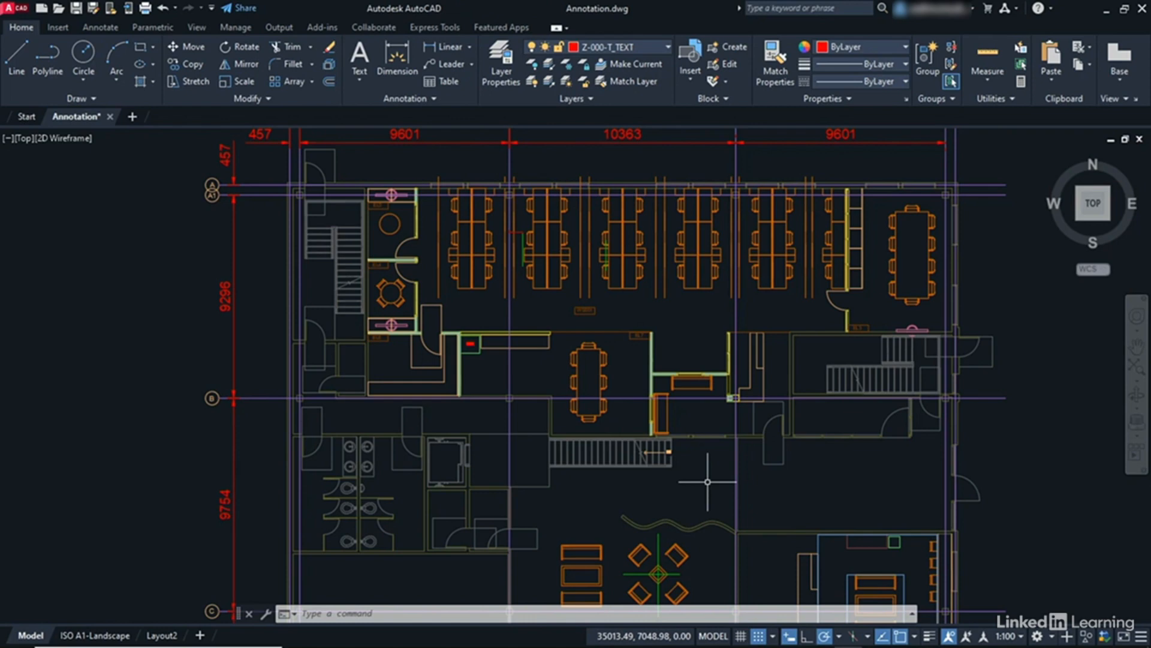
left_click(434, 100)
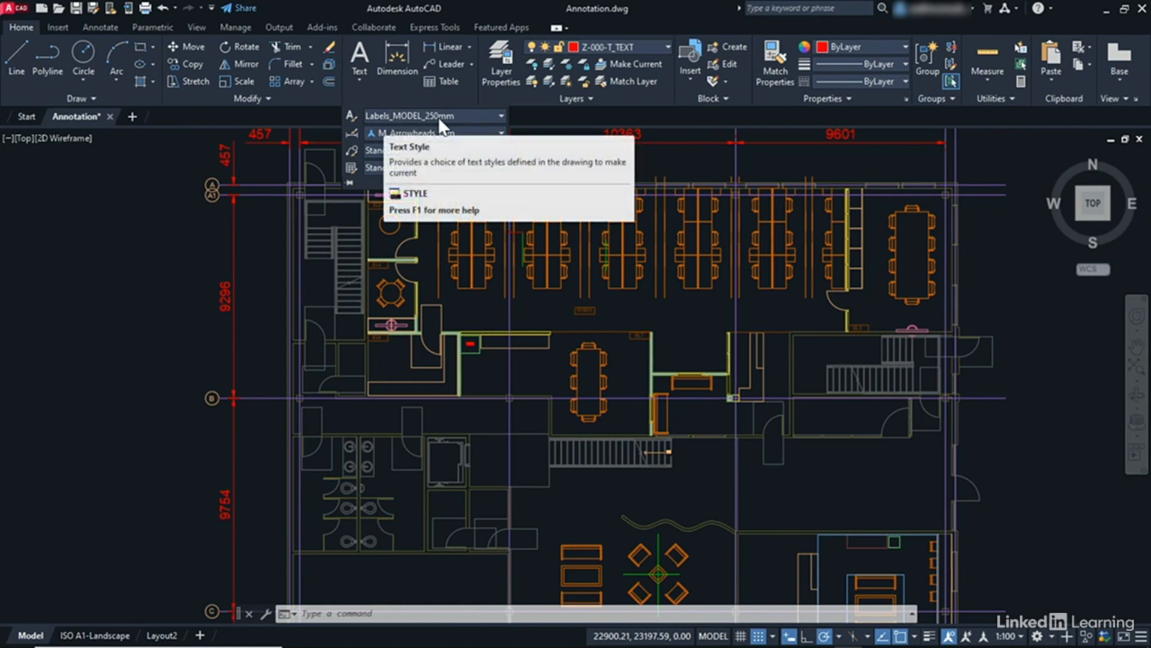
left_click(501, 116)
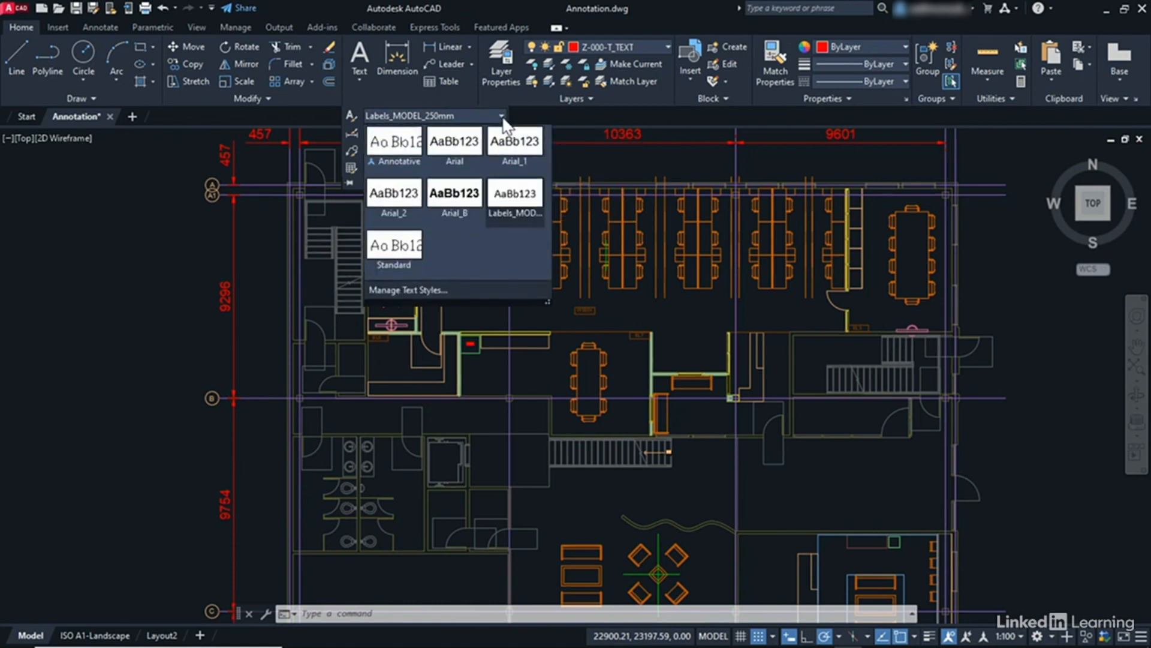
left_click(513, 213)
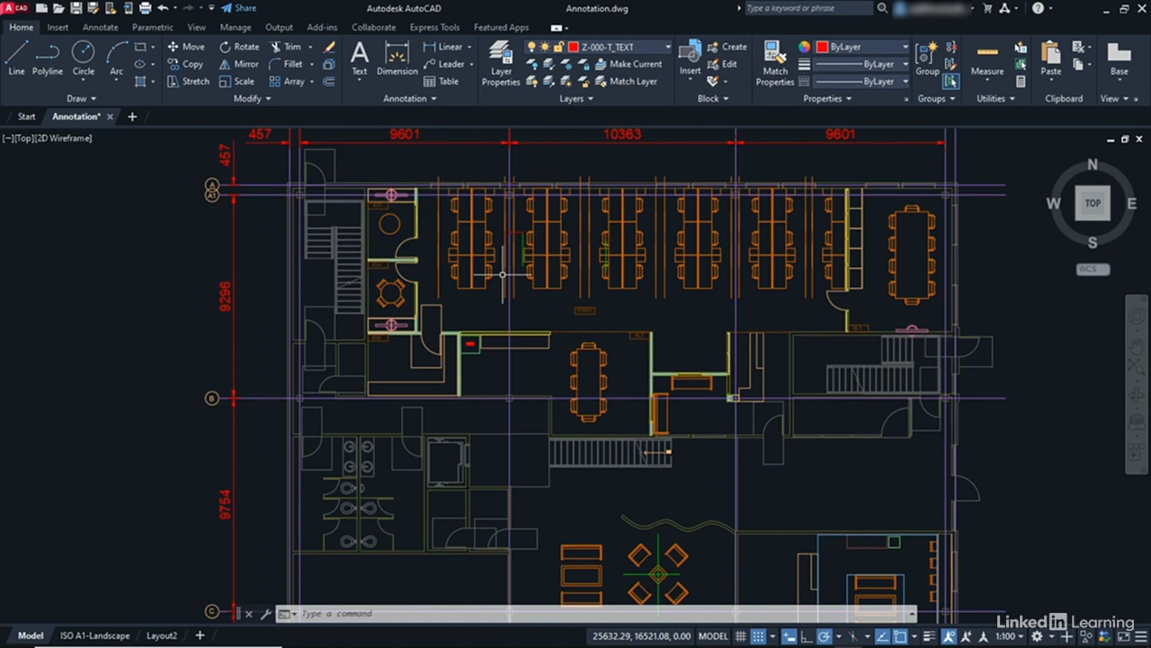
- Start a single-line text just above the rectangle containing the hexagon in the central lounge area, with a rotation angle of 0
middle_click_drag(633, 514, 560, 289)
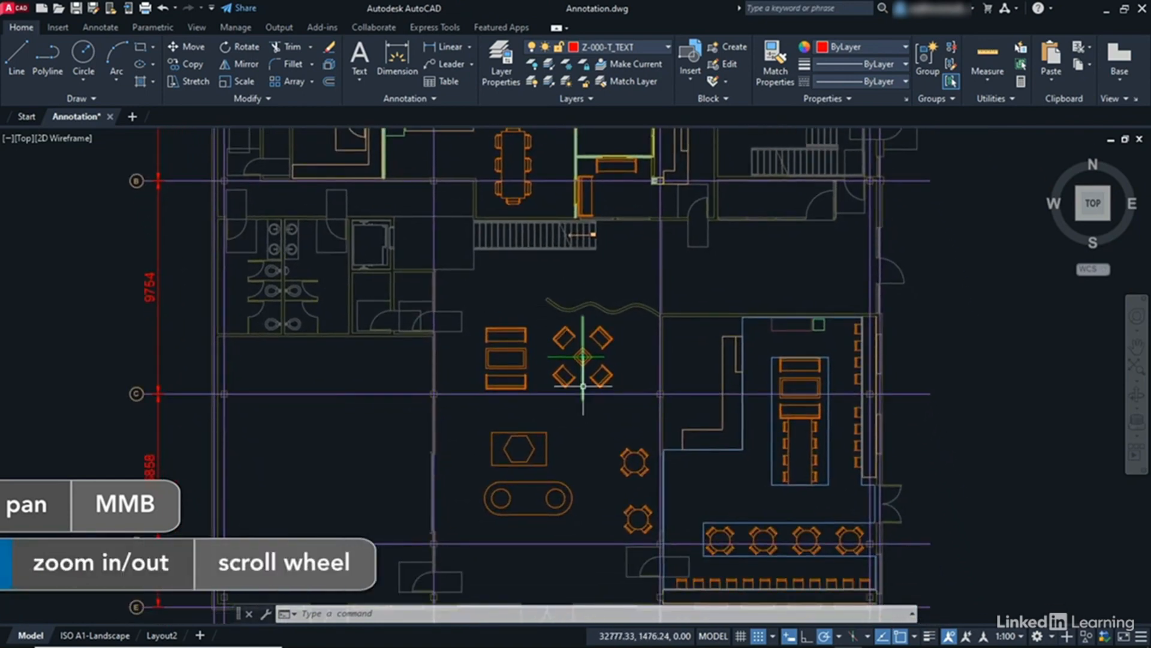
scroll(582, 379, "up", 2)
mouse_move(638, 380)
middle_mouse_down()
mouse_move(646, 391)
mouse_move(673, 357)
middle_mouse_up()
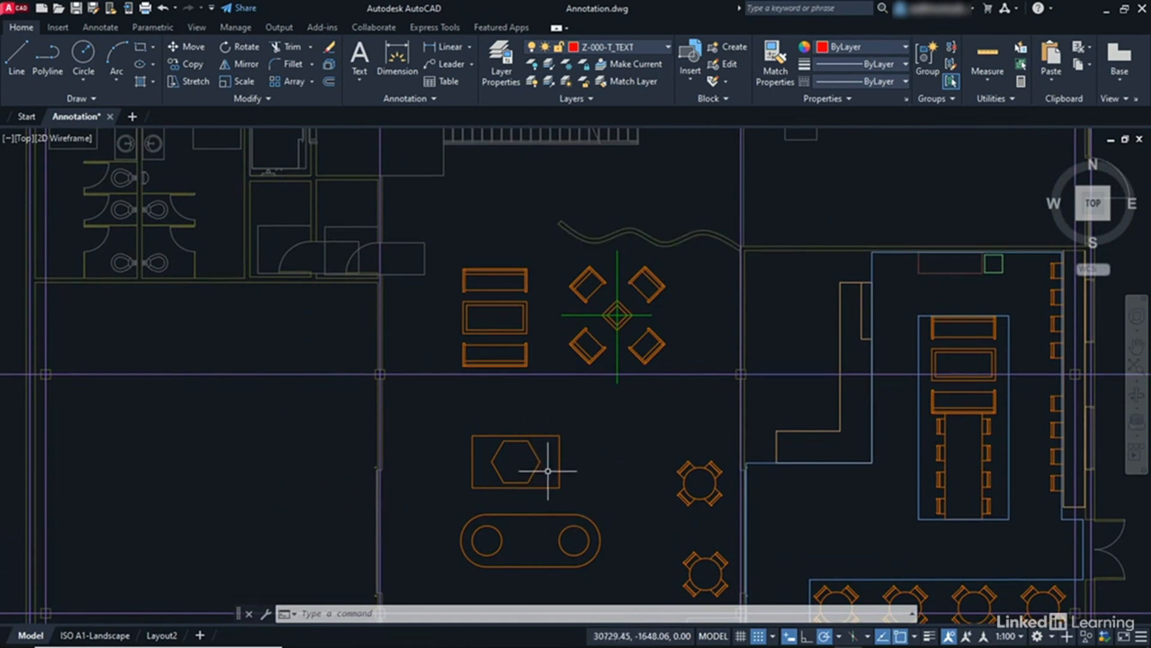
mouse_move(624, 525)
middle_mouse_down()
mouse_move(629, 367)
mouse_move(643, 376)
middle_mouse_up()
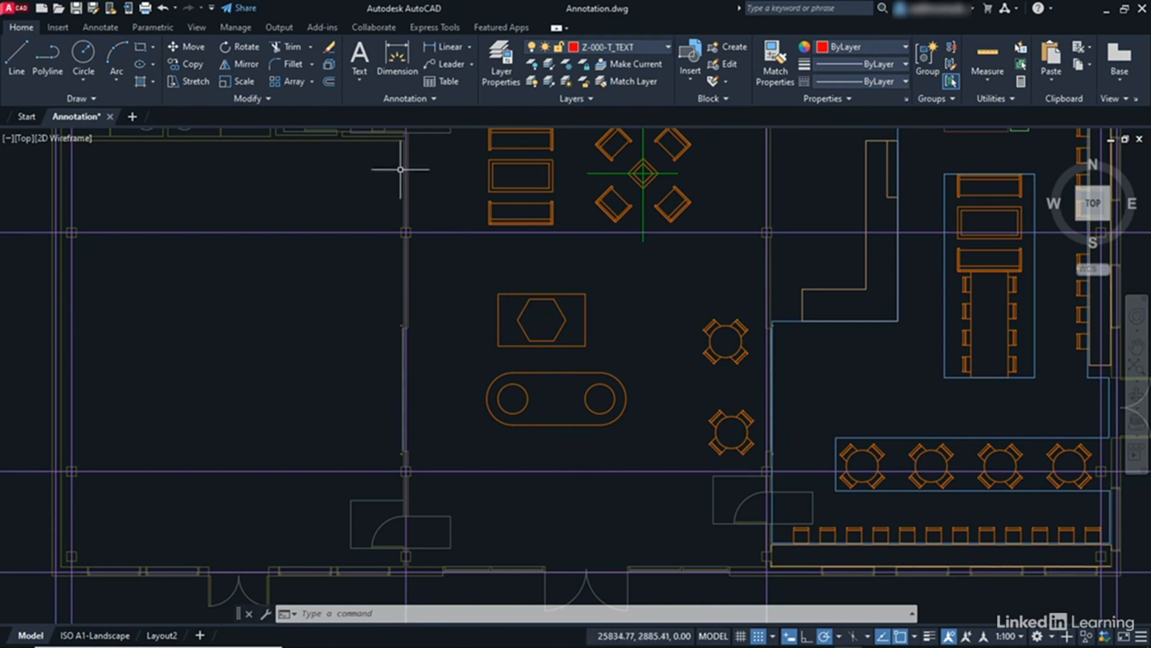
left_click(359, 81)
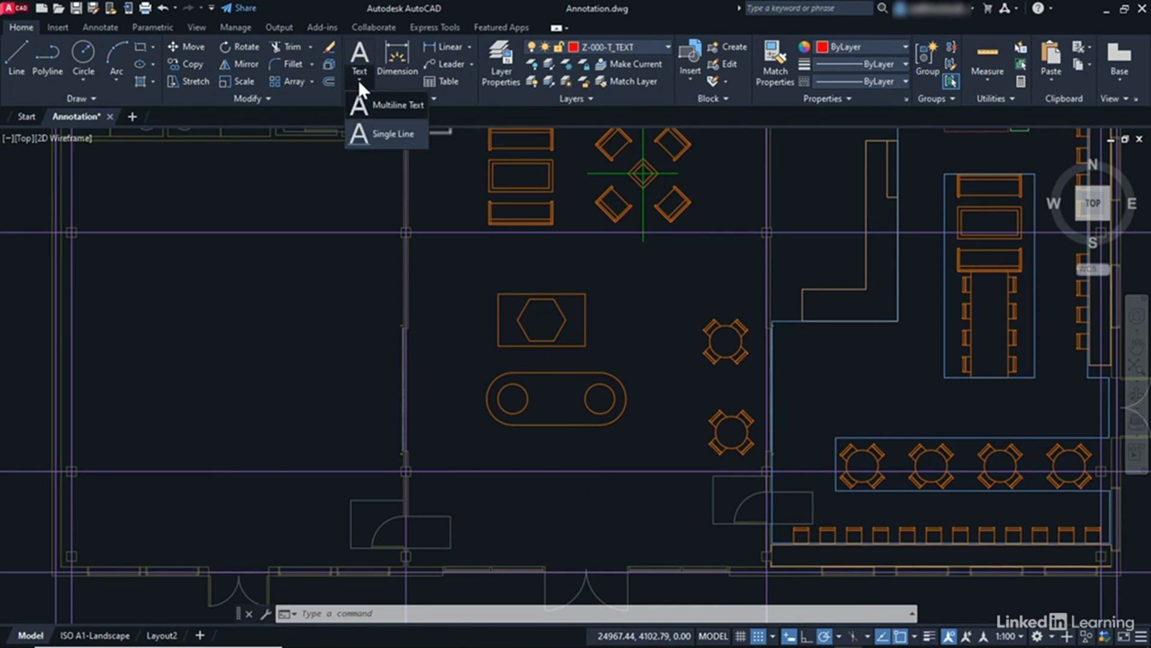
left_click(379, 133)
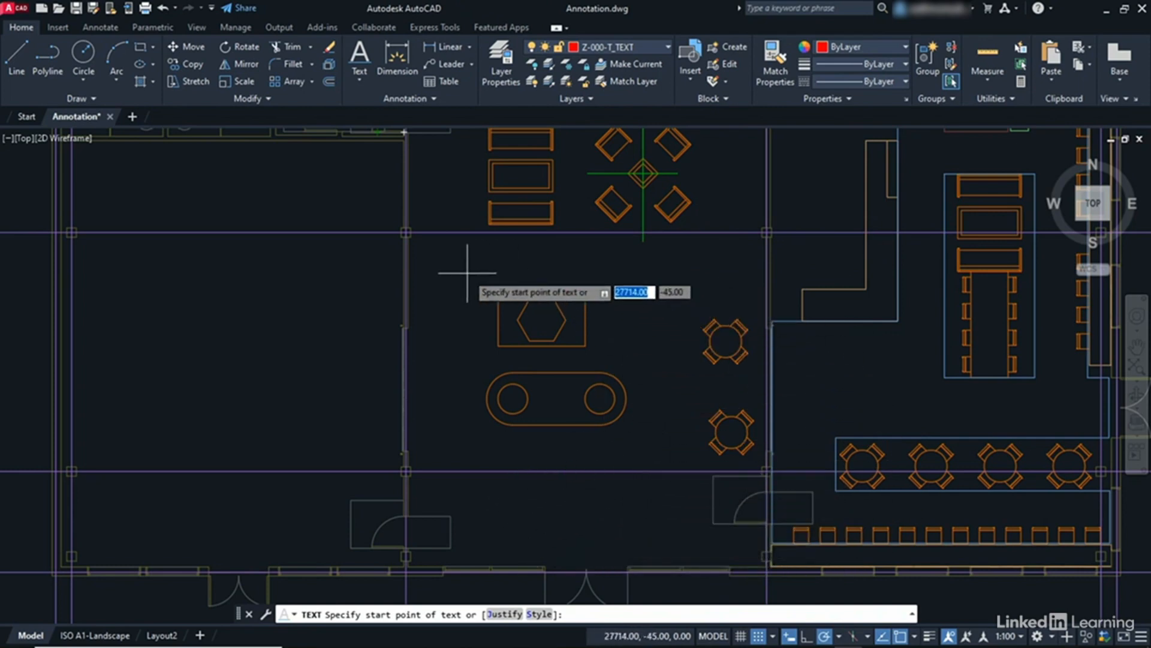
scroll(467, 273, "up", 2)
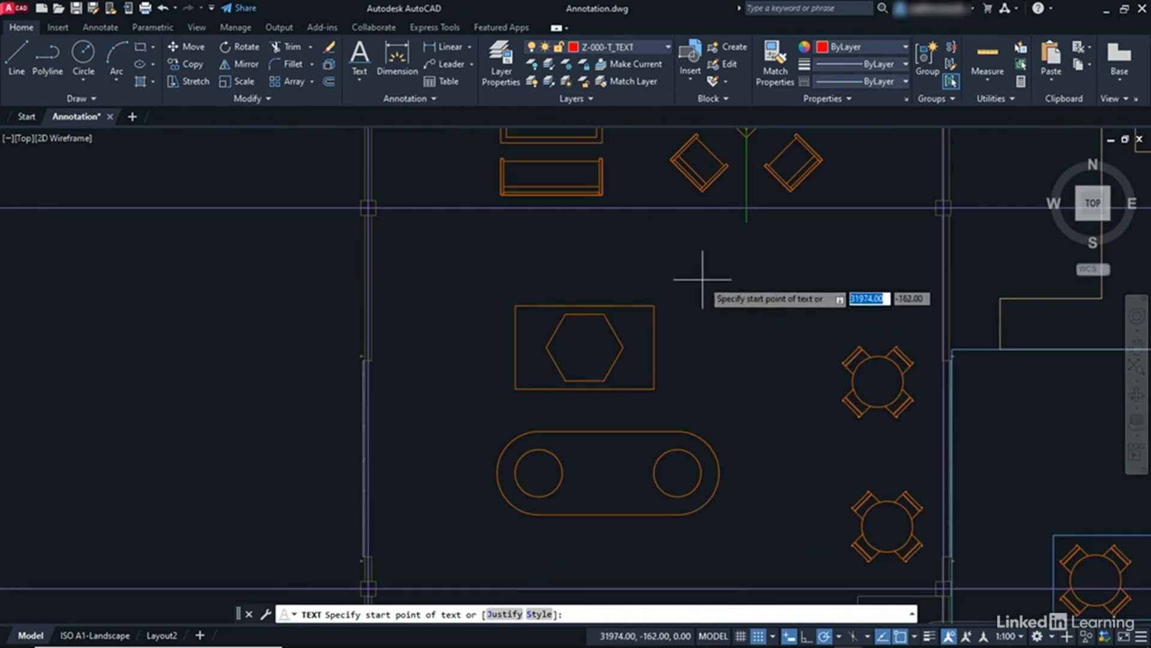
mouse_move(682, 264)
middle_mouse_down()
mouse_move(699, 308)
mouse_move(696, 366)
middle_mouse_up()
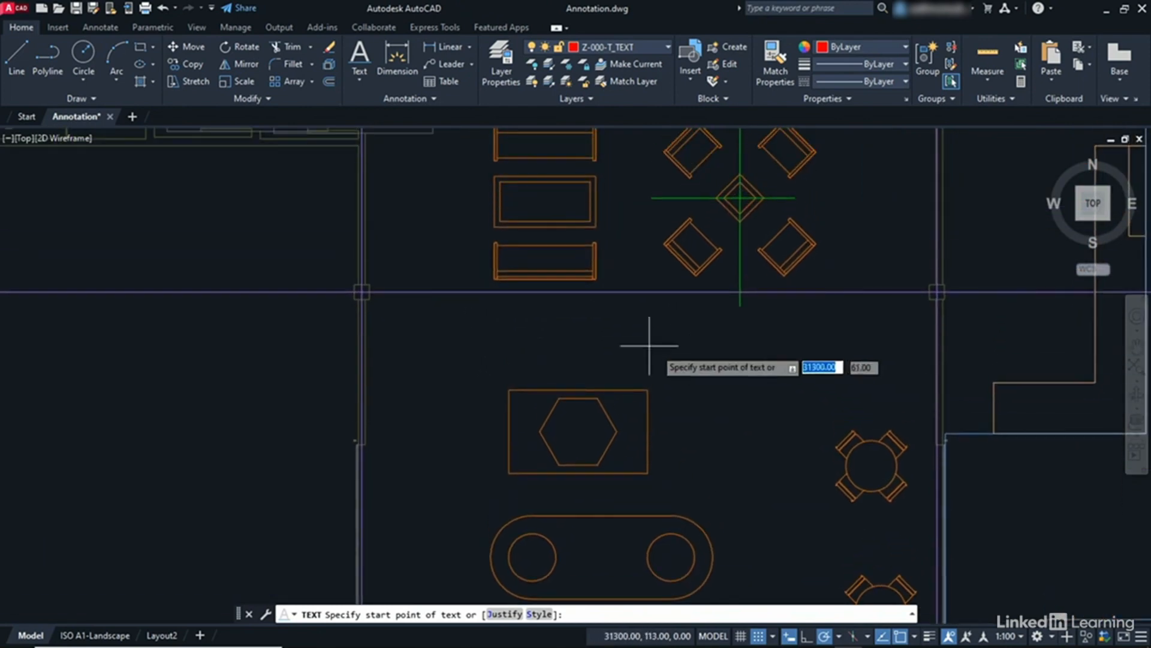
left_click(452, 374)
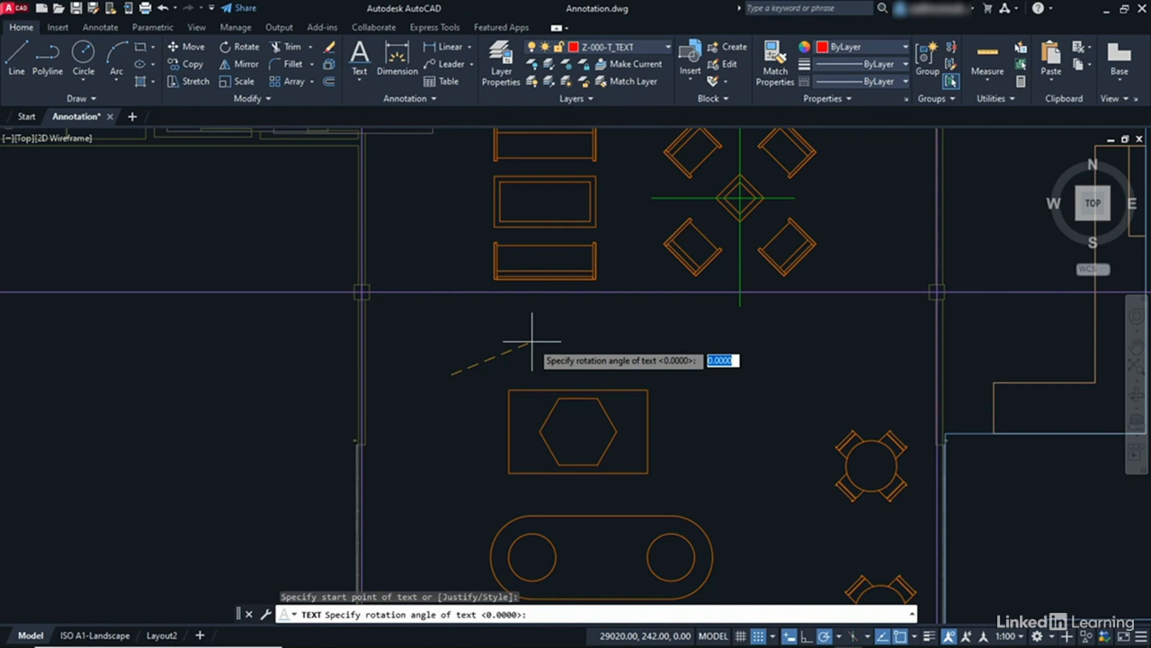
key("Return")
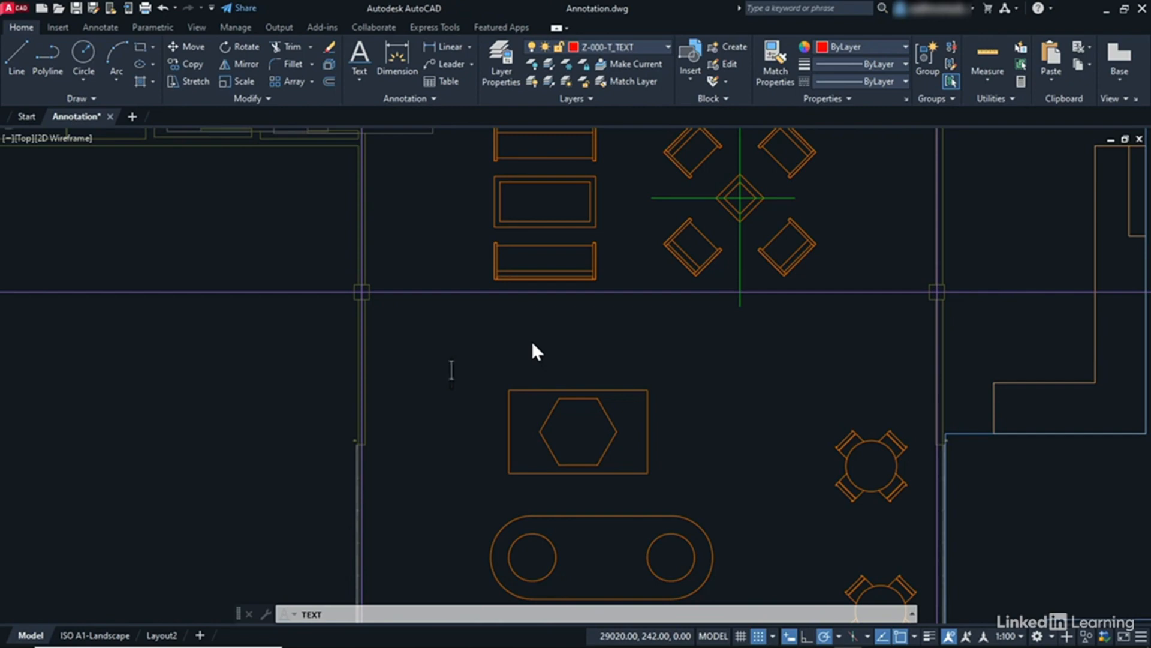
- Enter RECEPTION AREA as the label text and finish the single-line text
type("rRECEPTION")
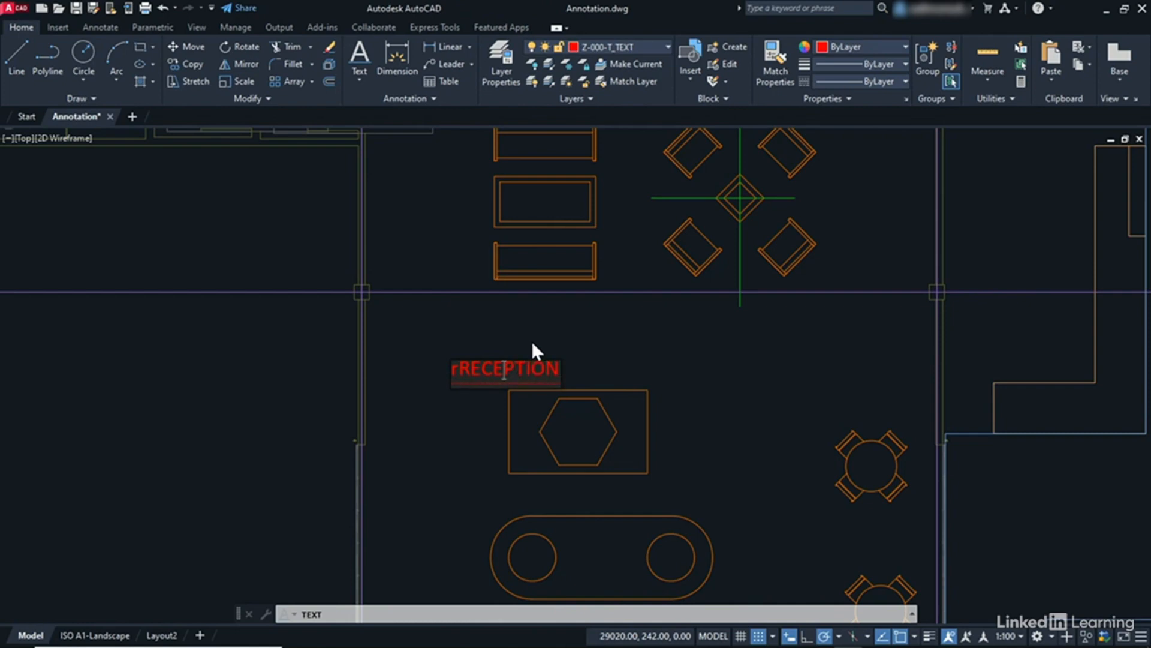
key("Left")
key("Left")
key("Left")
key("Left")
key("Left")
key("BackSpace")
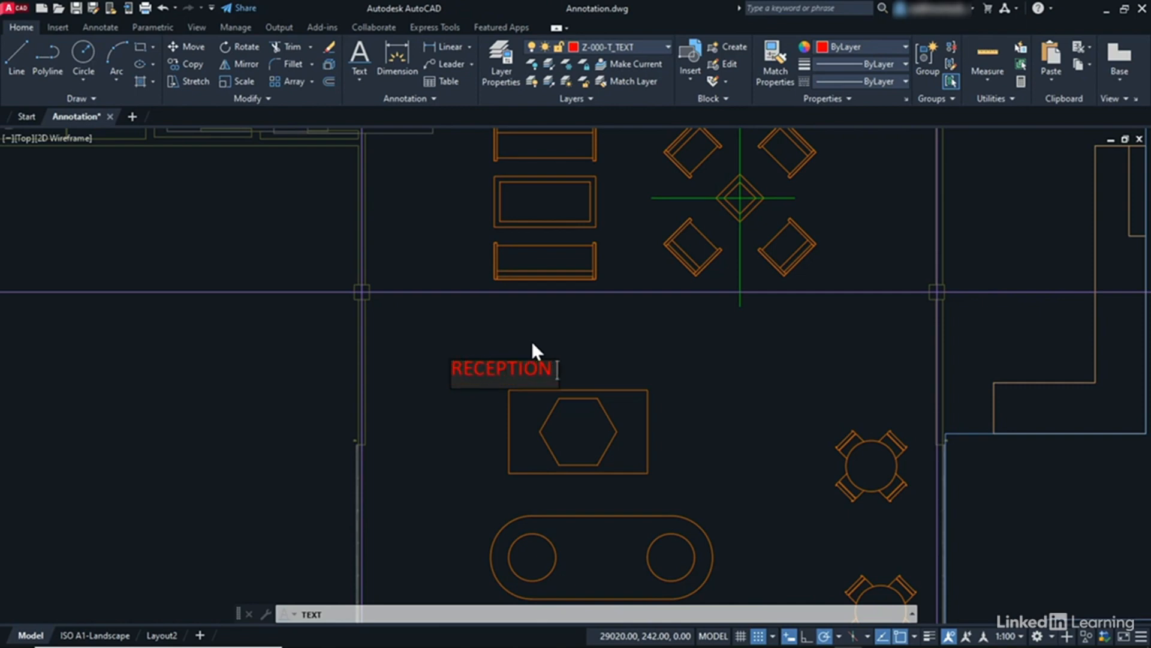
type("AREA")
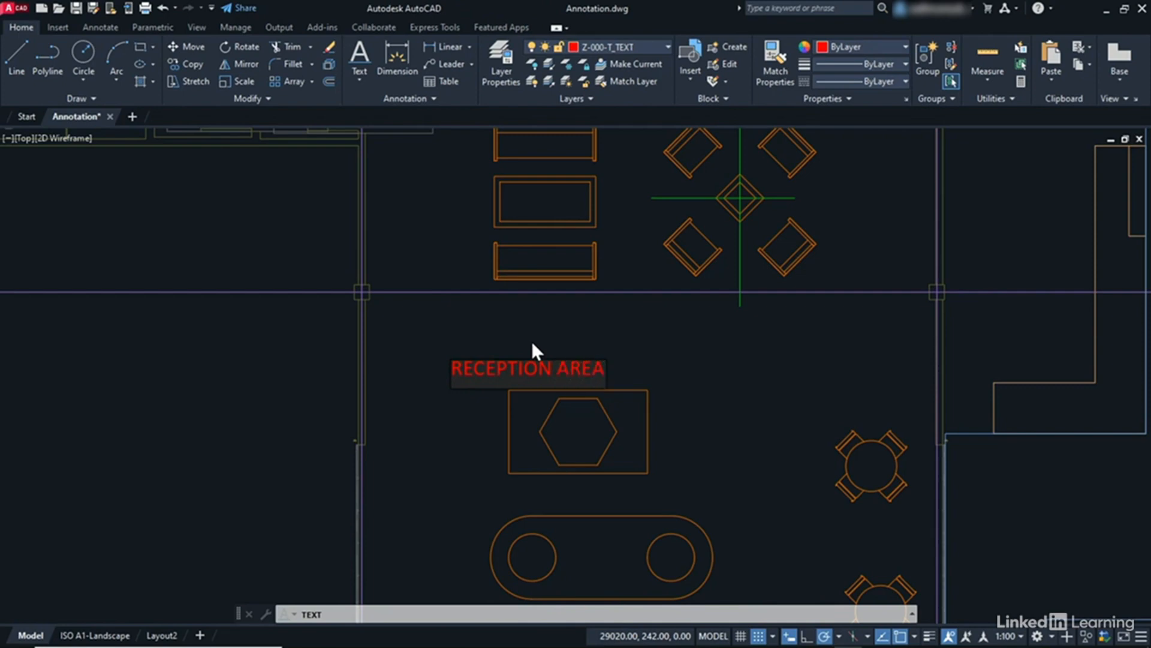
key("Return")
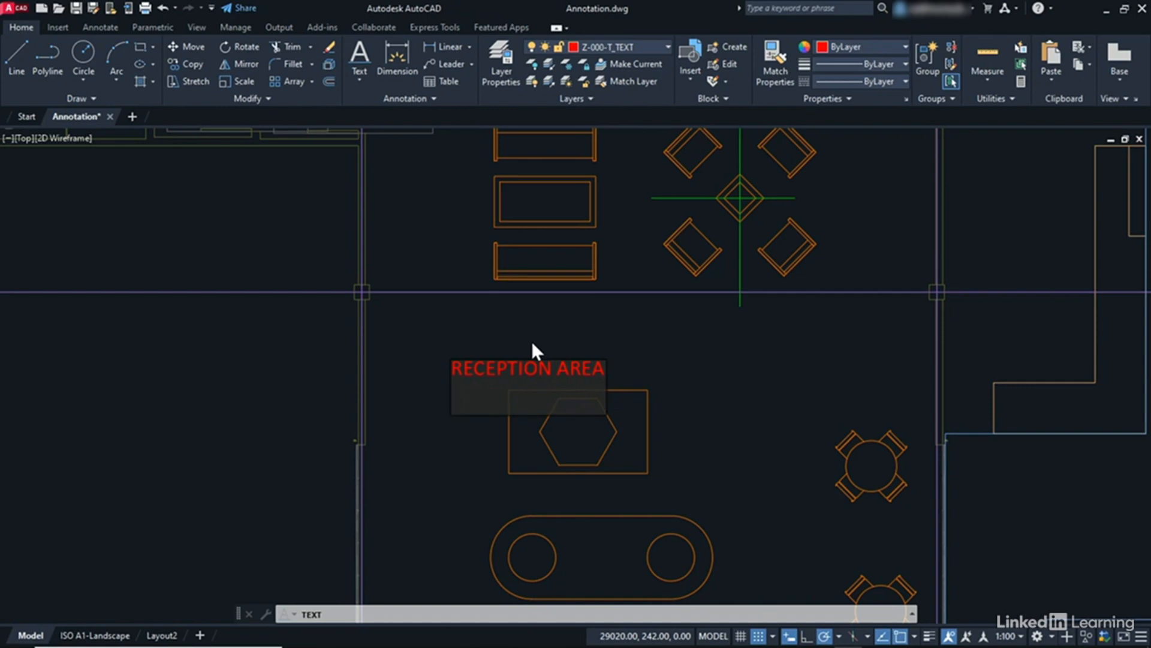
key("Return")
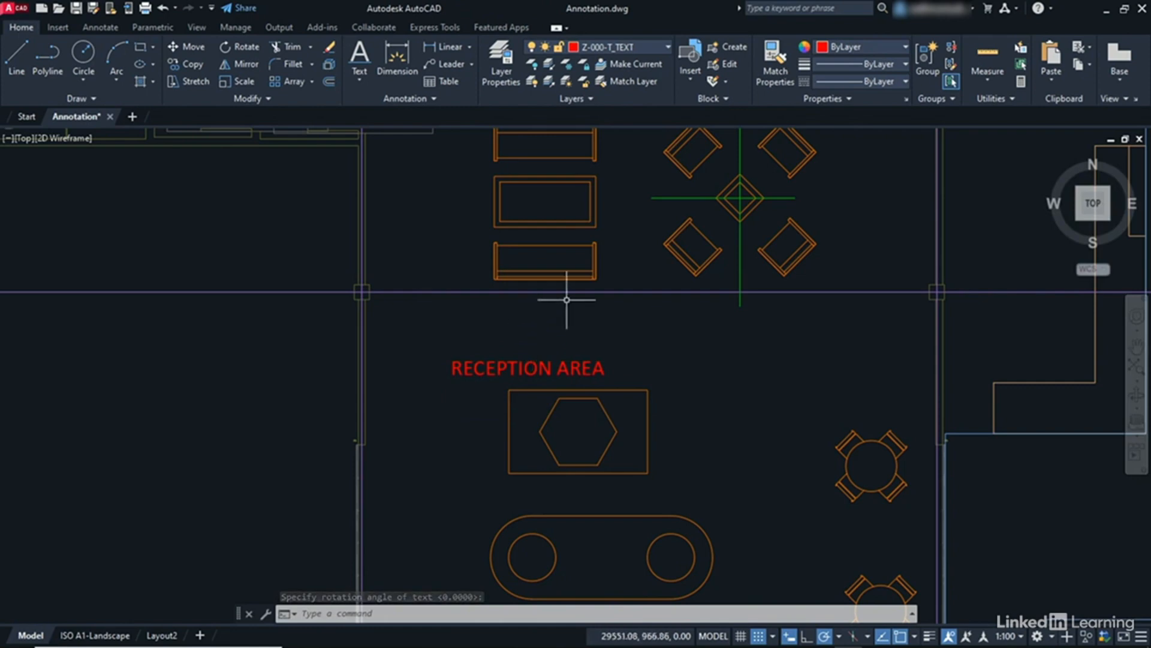
- Move the RECEPTION AREA label up and right into the clear space between the seating groups and the hexagon rectangle
left_click(581, 344)
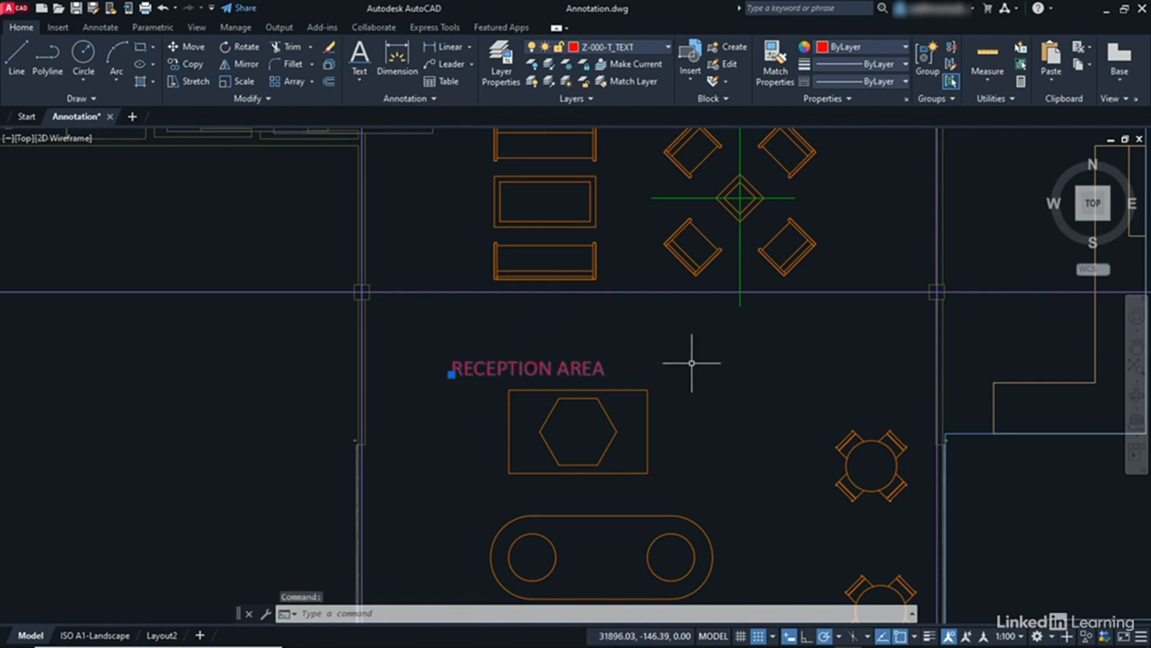
left_click(451, 375)
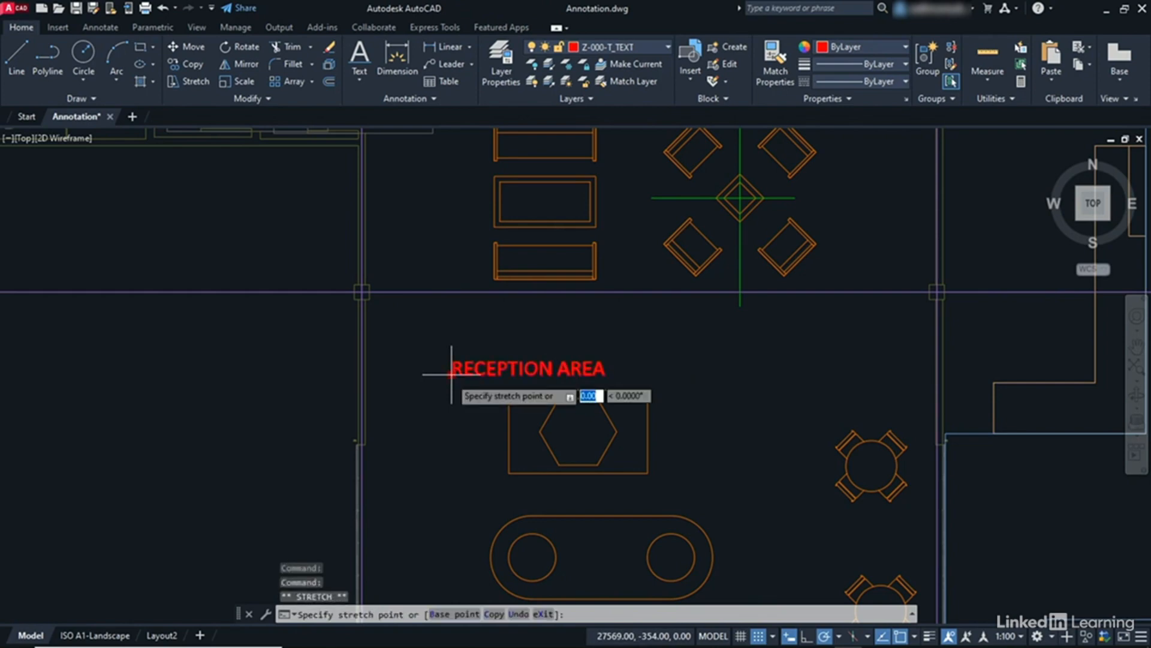
left_click(564, 336)
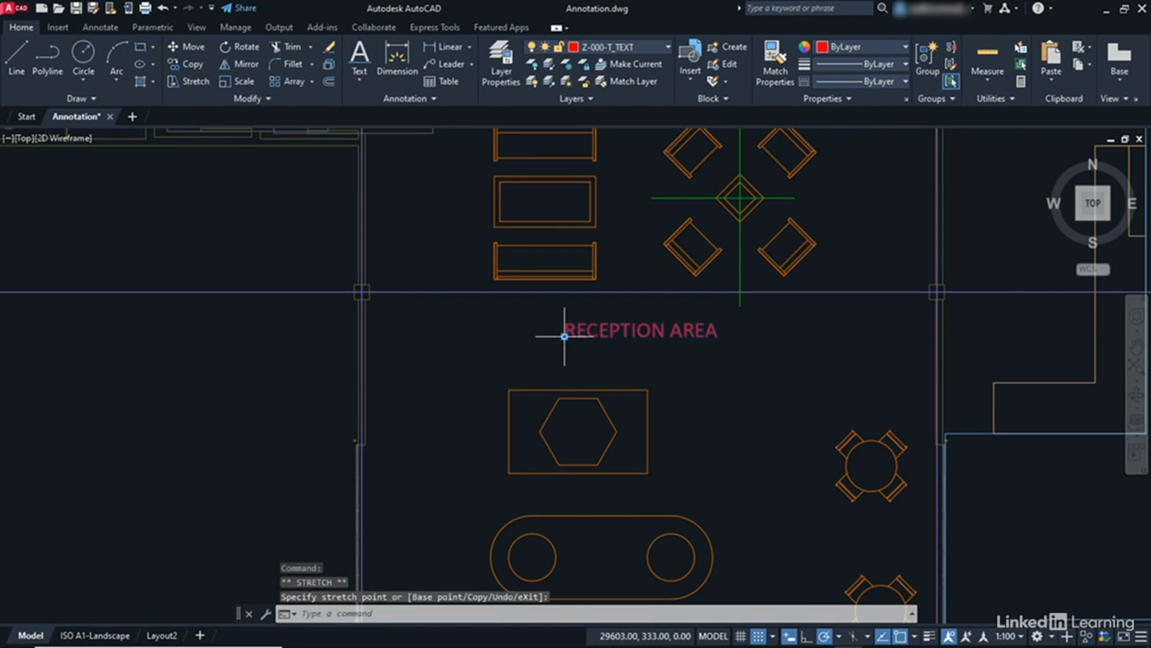
key("Escape")
key("Escape")
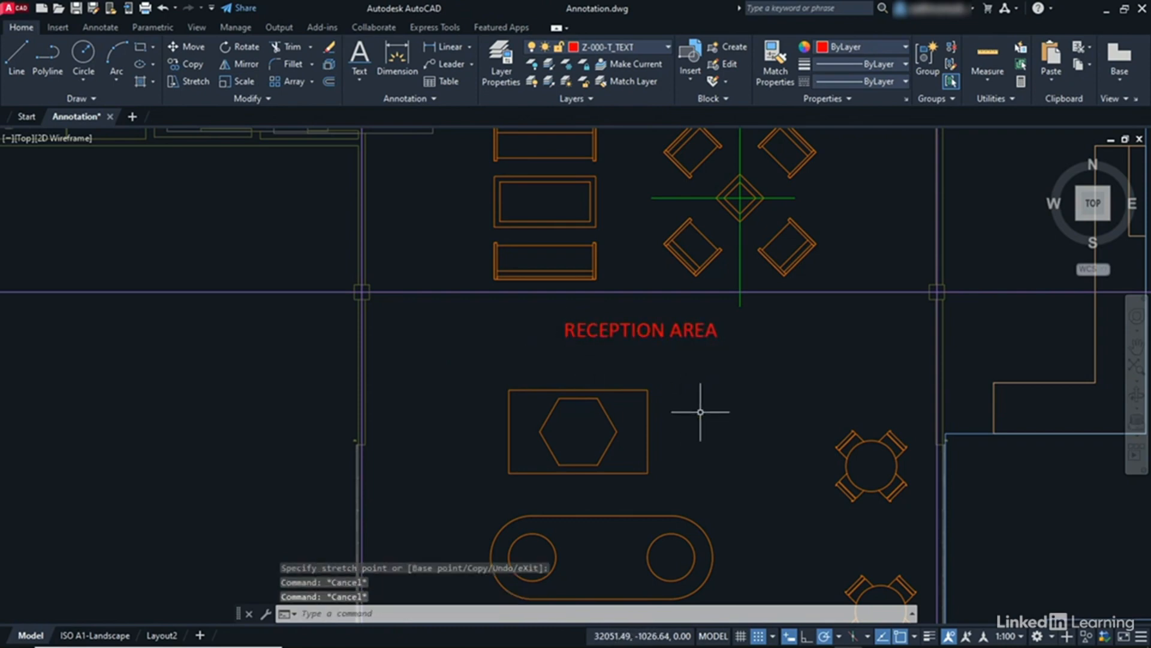
- Start a multiline text in the empty room just below the restrooms, with a text box about 4940 mm across its diagonal
scroll(669, 301, "down", 4)
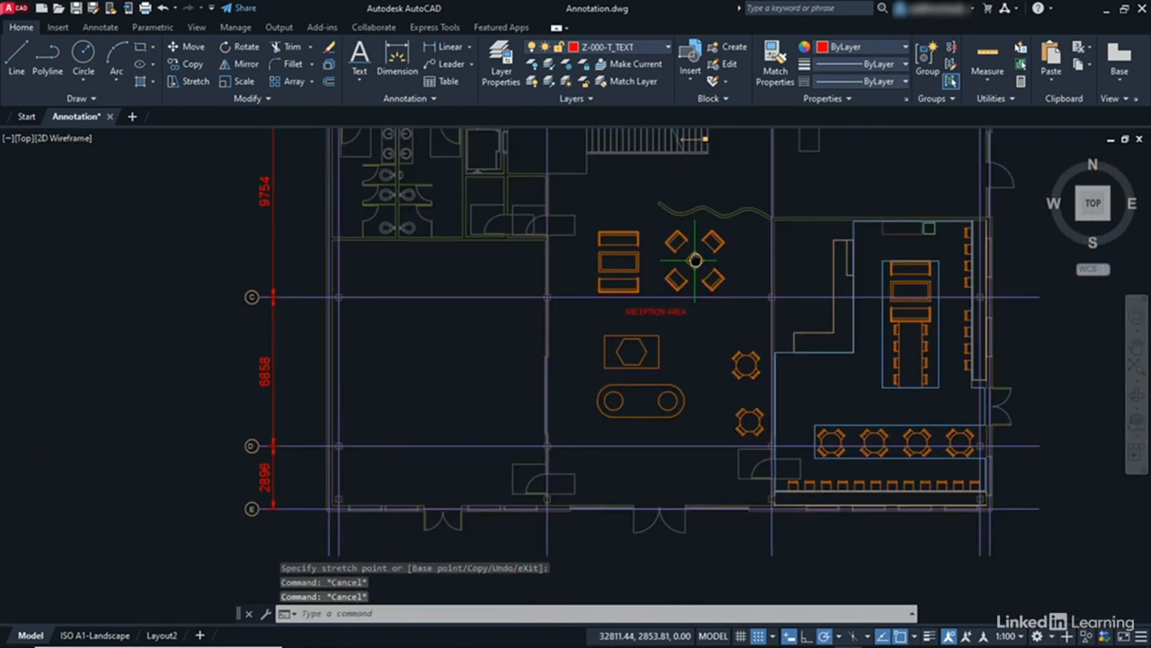
middle_click_drag(694, 261, 658, 357)
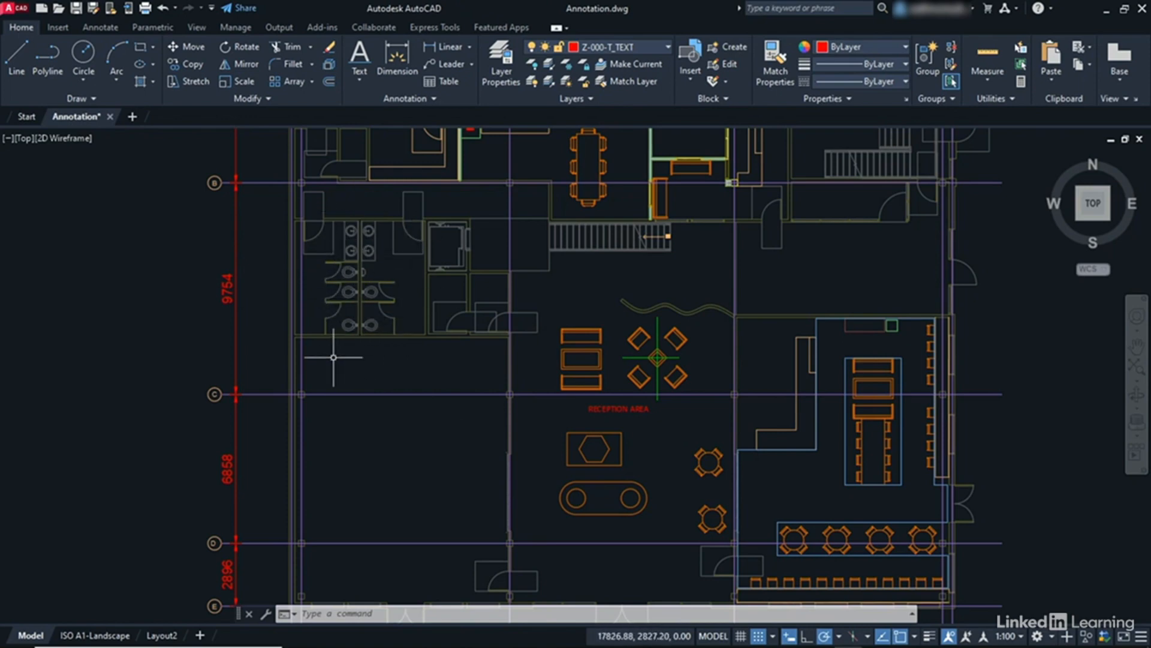
scroll(334, 352, "up", 3)
mouse_move(377, 193)
middle_mouse_down()
mouse_move(414, 298)
mouse_move(462, 338)
middle_mouse_up()
middle_click_drag(481, 416, 480, 389)
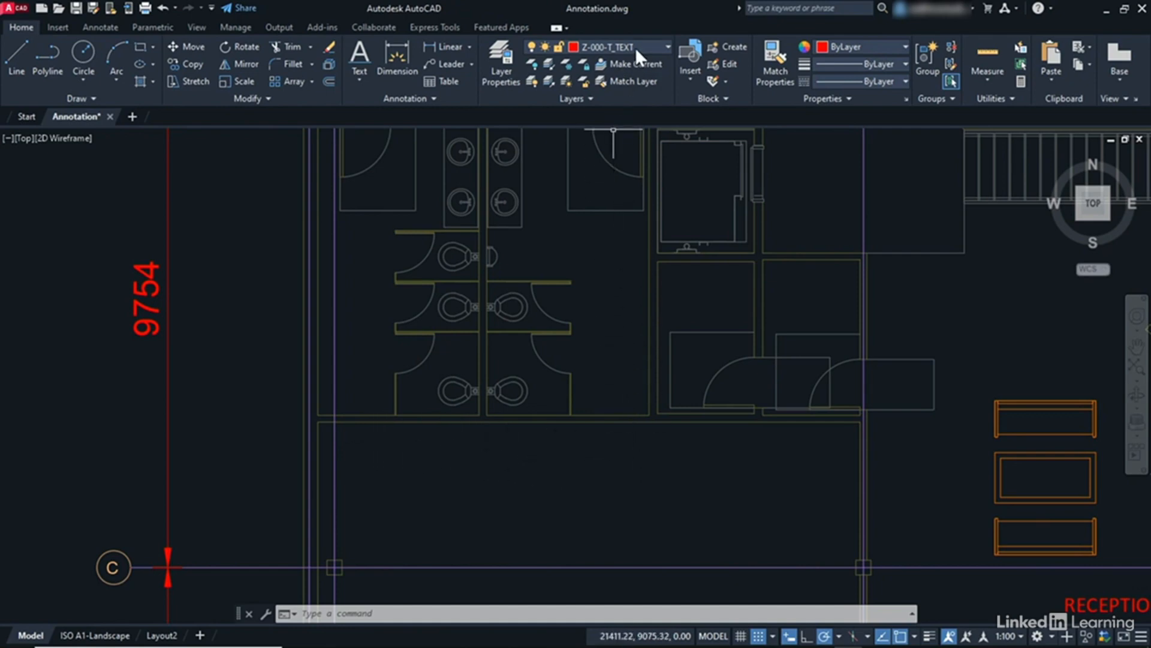
left_click(434, 99)
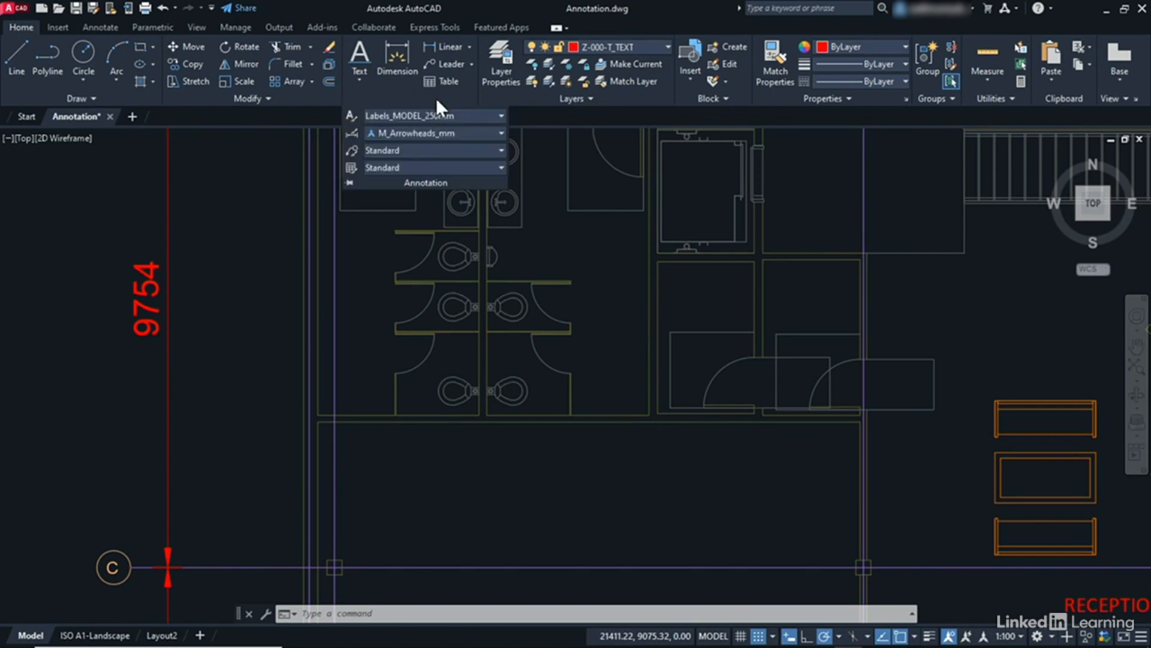
left_click(358, 78)
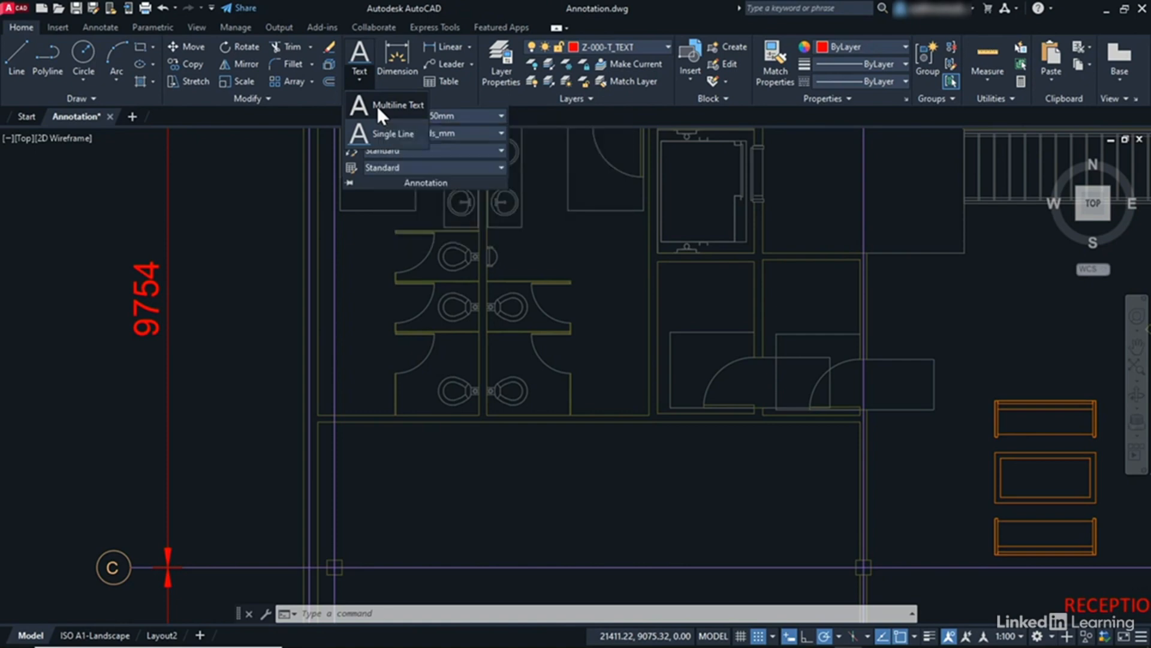
left_click(377, 105)
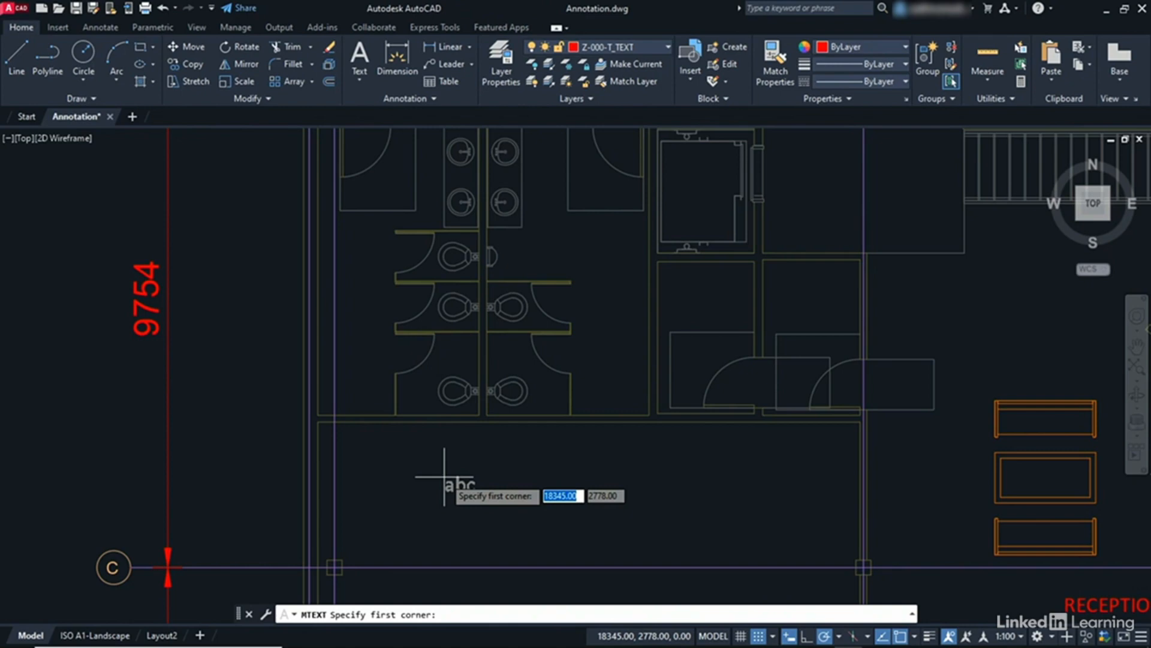
left_click(362, 431)
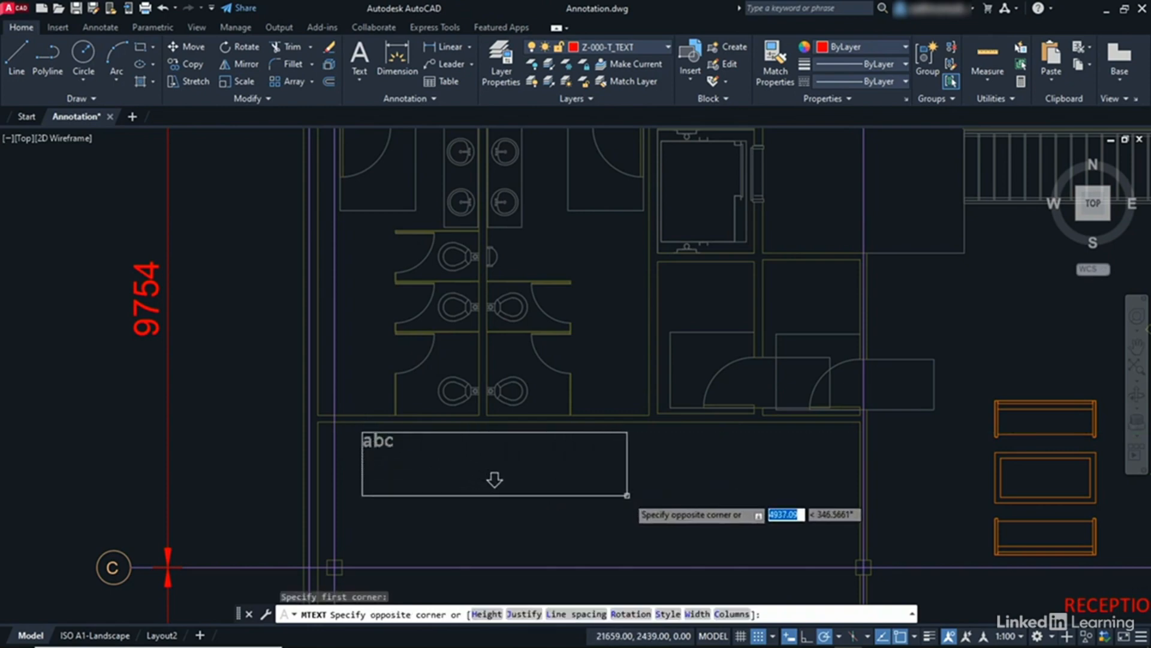
left_click(628, 496)
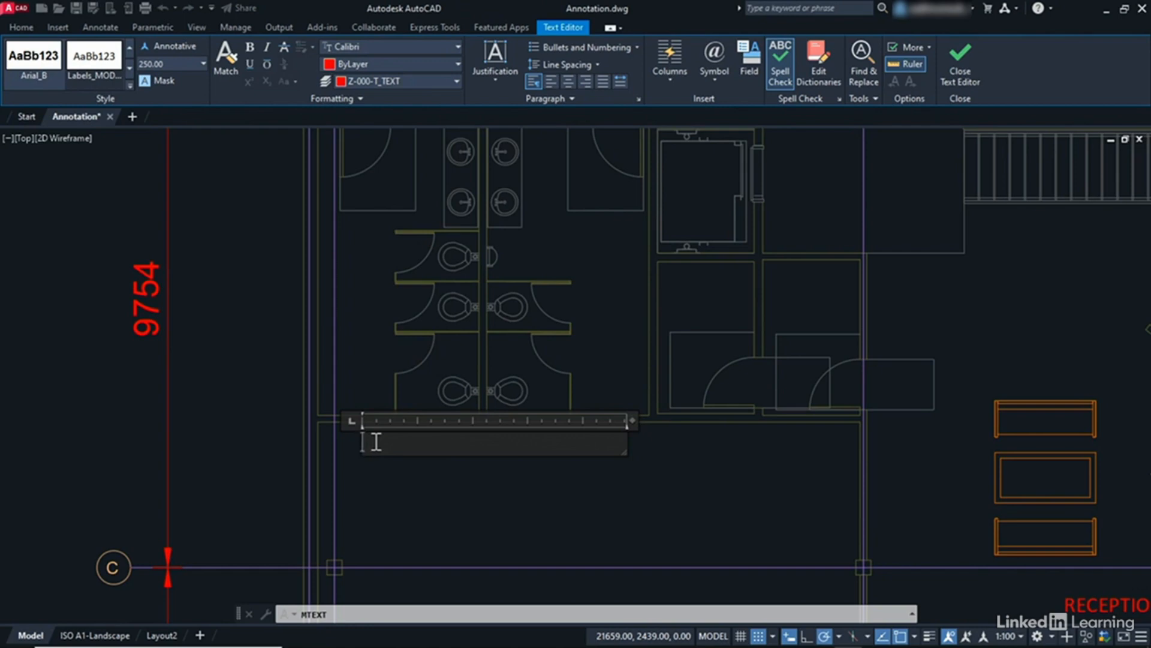
- Enter Restrooms - Men & Women as the multiline label text and finish editing
type("Restrooms - Men ")
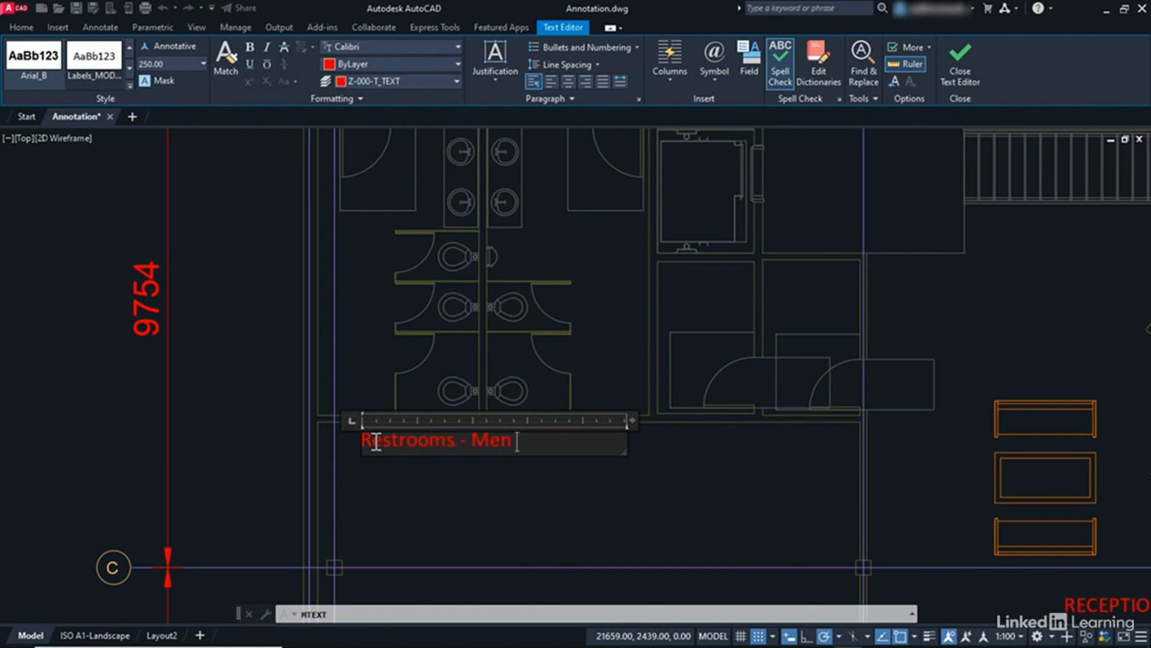
type("& Women")
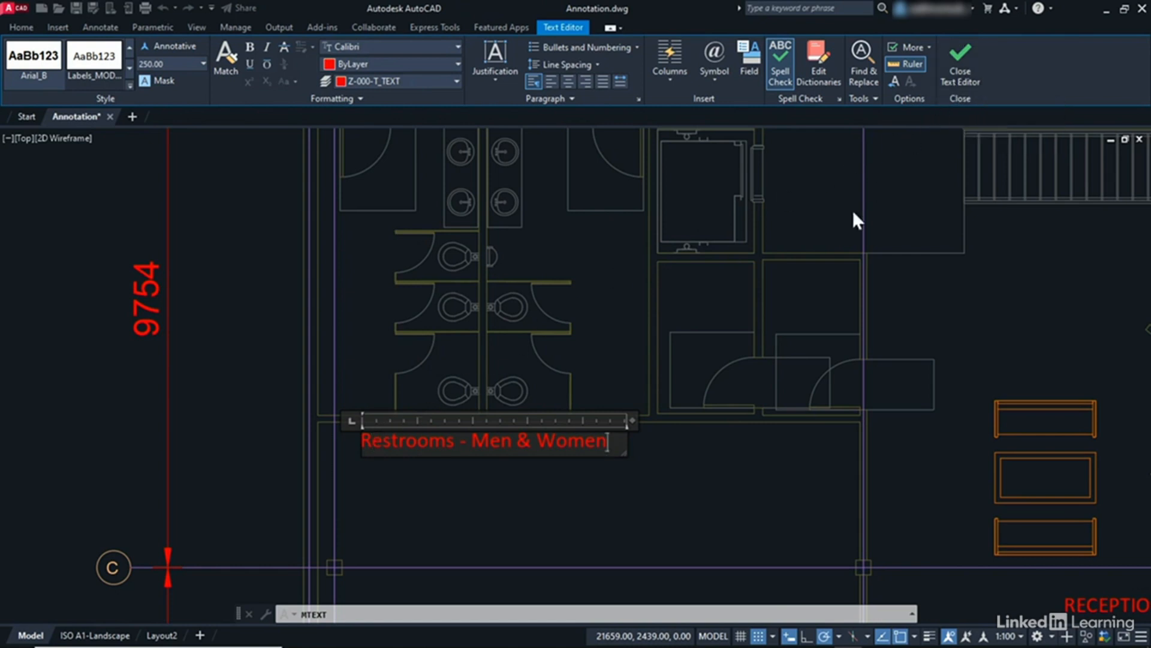
left_click(680, 504)
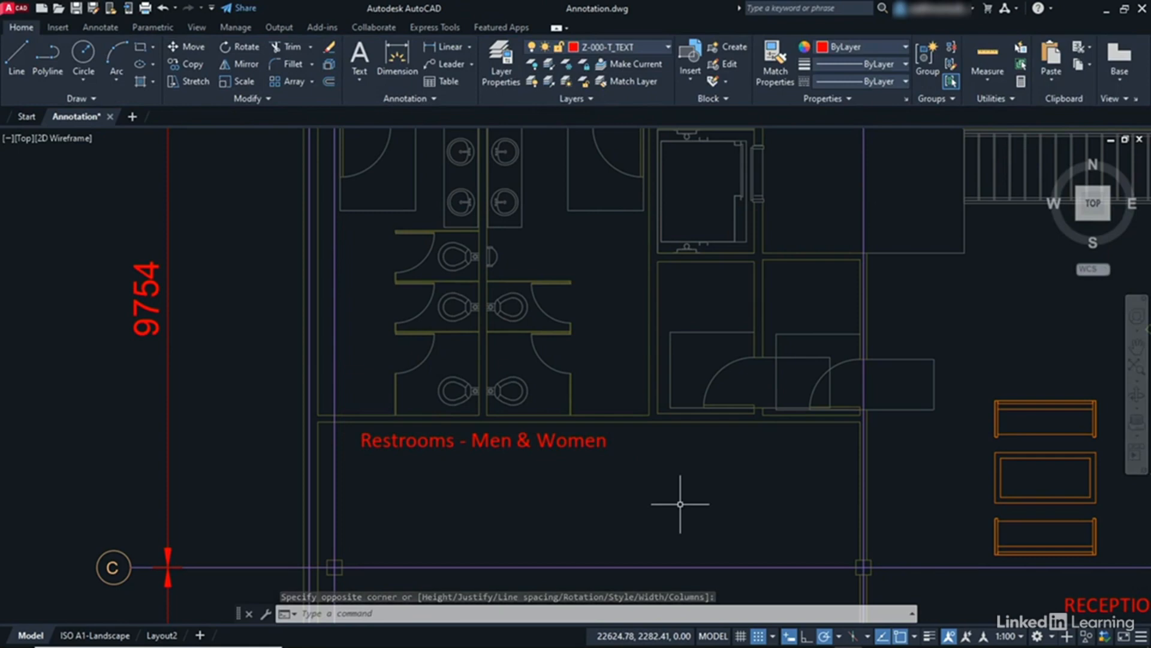
- Narrow the restroom label's column by about 2610 mm to wrap it onto three lines, and move it into the right-hand restroom
left_click(577, 438)
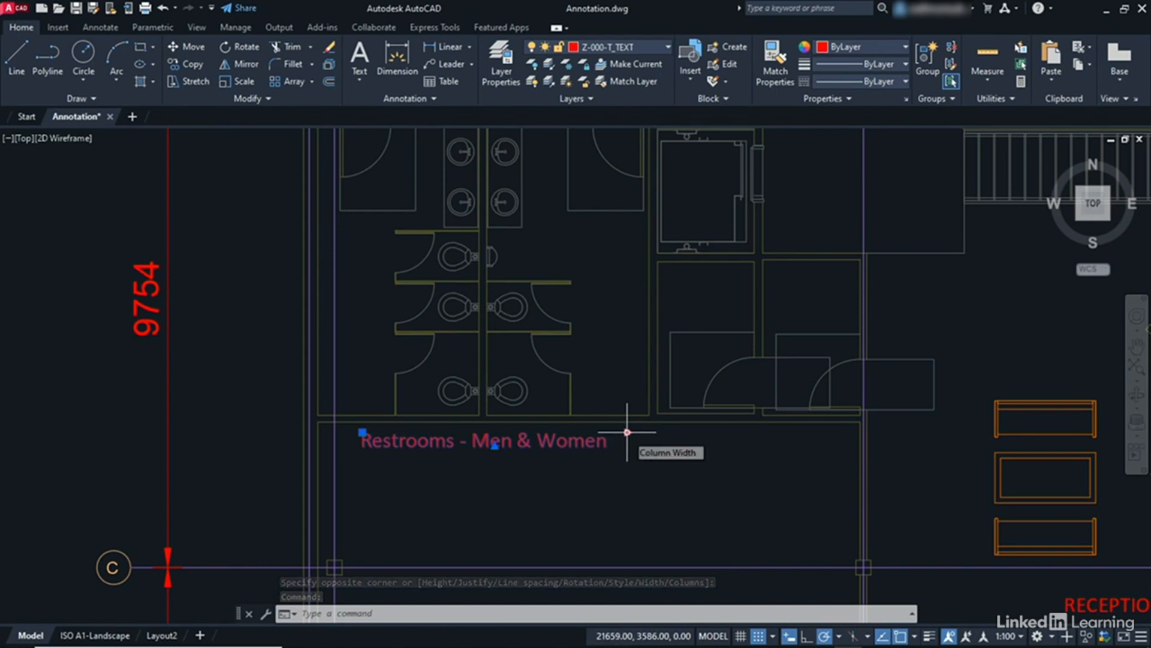
left_click(627, 432)
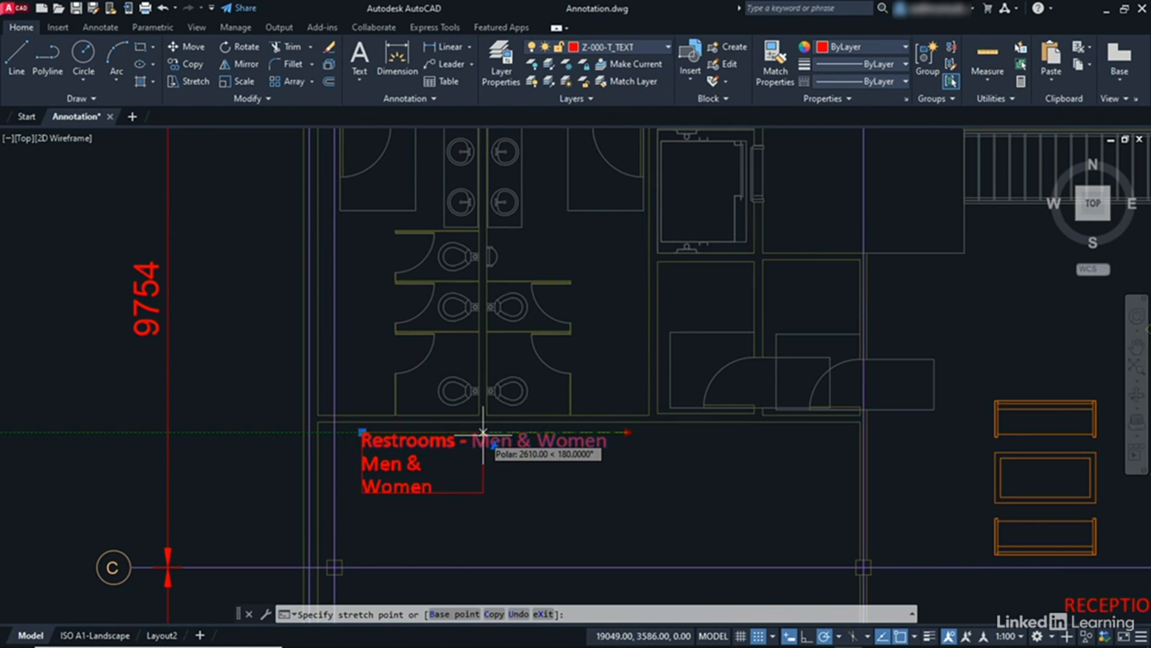
left_click(484, 431)
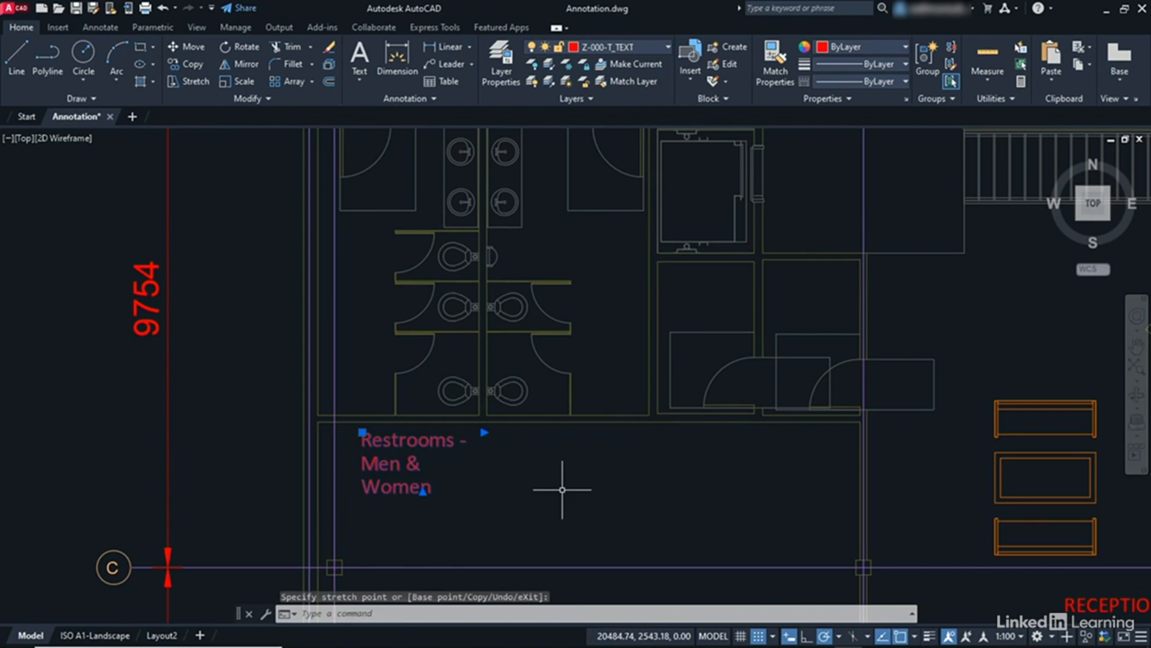
left_click(362, 432)
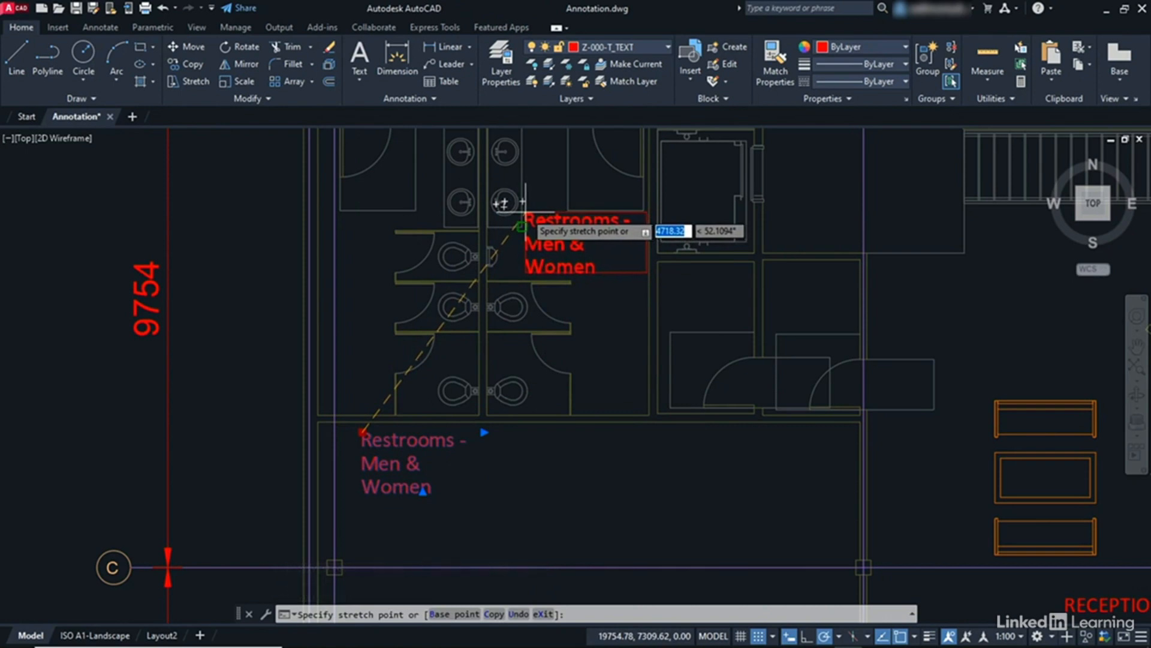
left_click(525, 210)
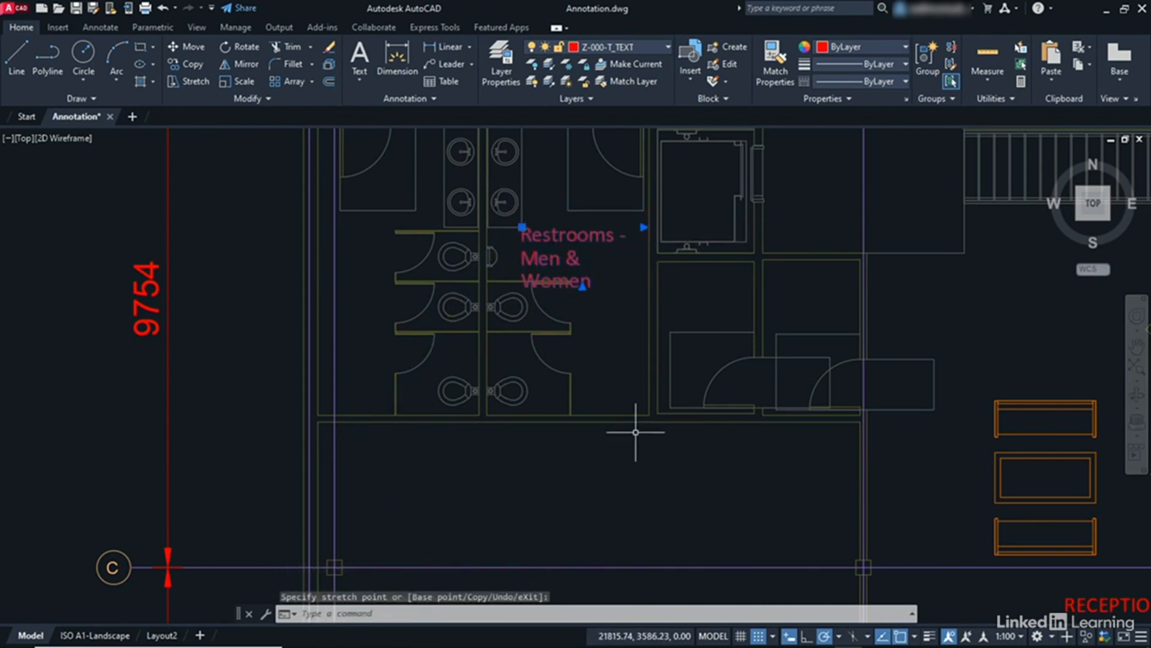
key("Escape")
key("Escape")
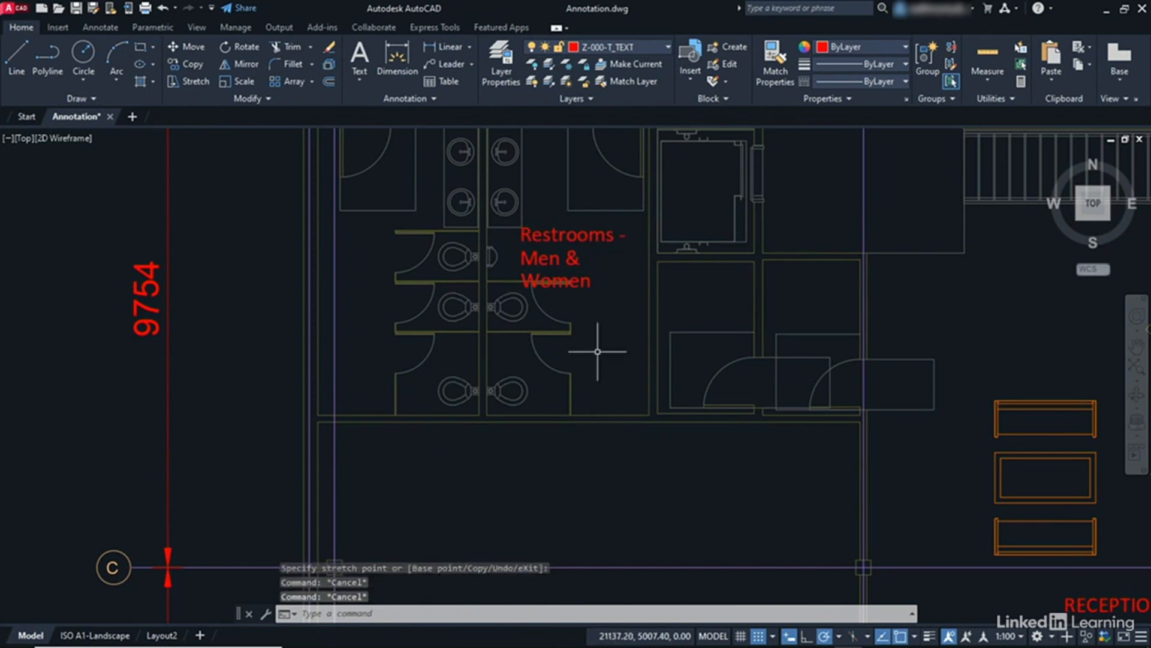
- Shorten the multiline restroom label to Restrooms by deleting the hyphen and the words Men & Women
scroll(594, 336, "down", 1)
scroll(568, 367, "down", 2)
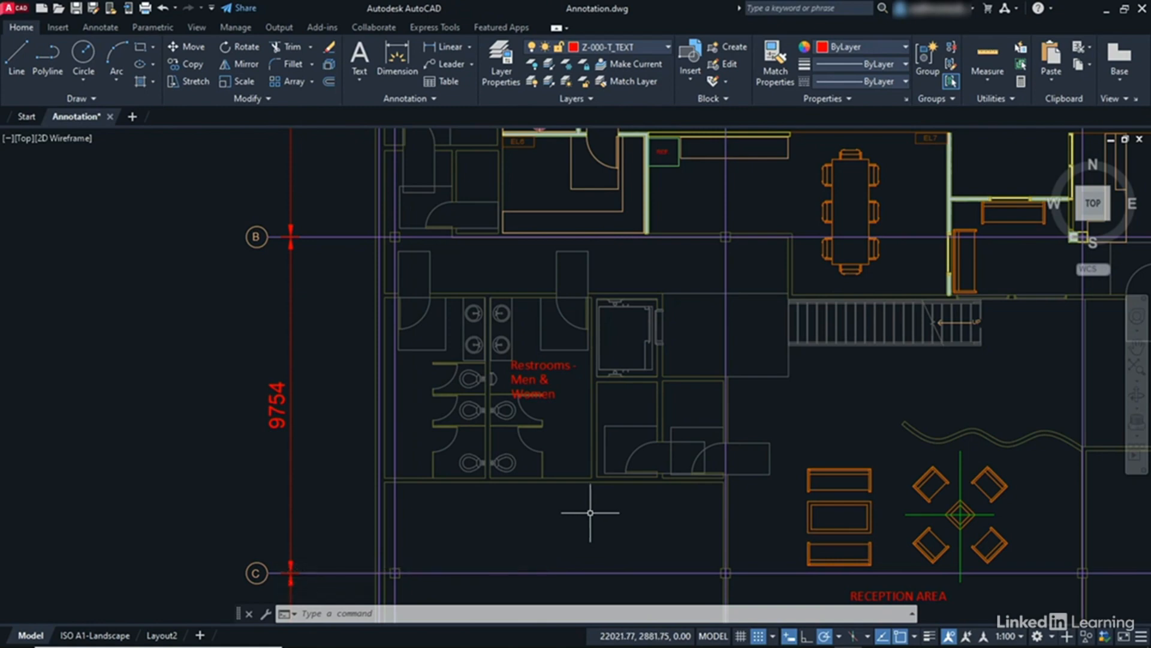
middle_click_drag(652, 501, 649, 454)
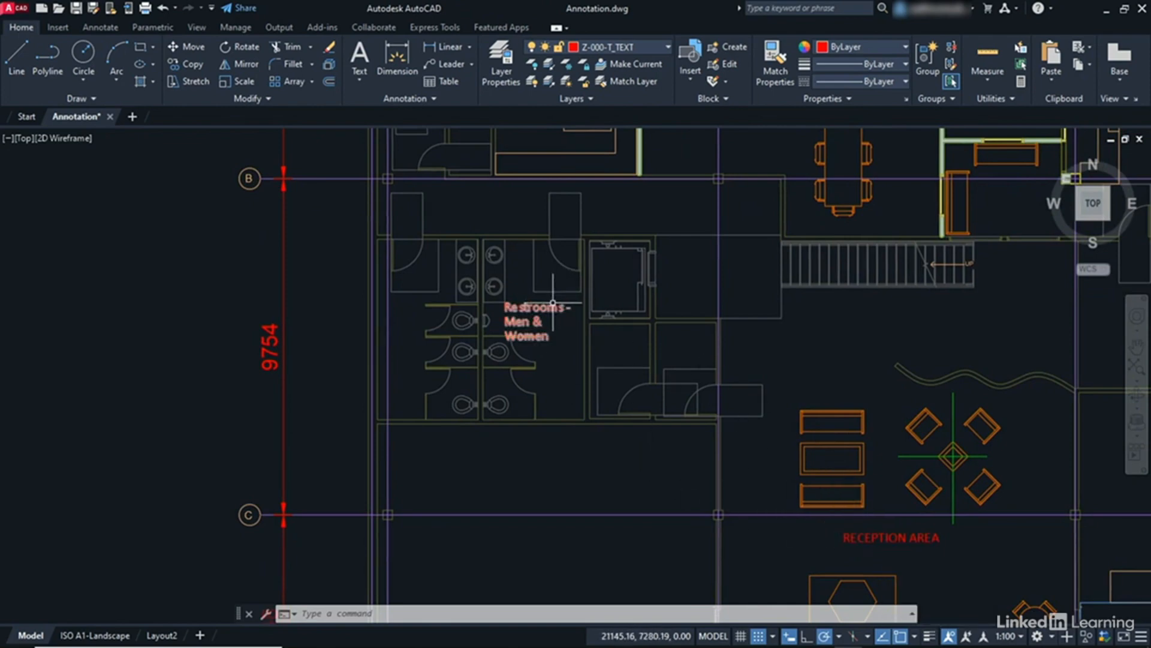
mouse_move(552, 305)
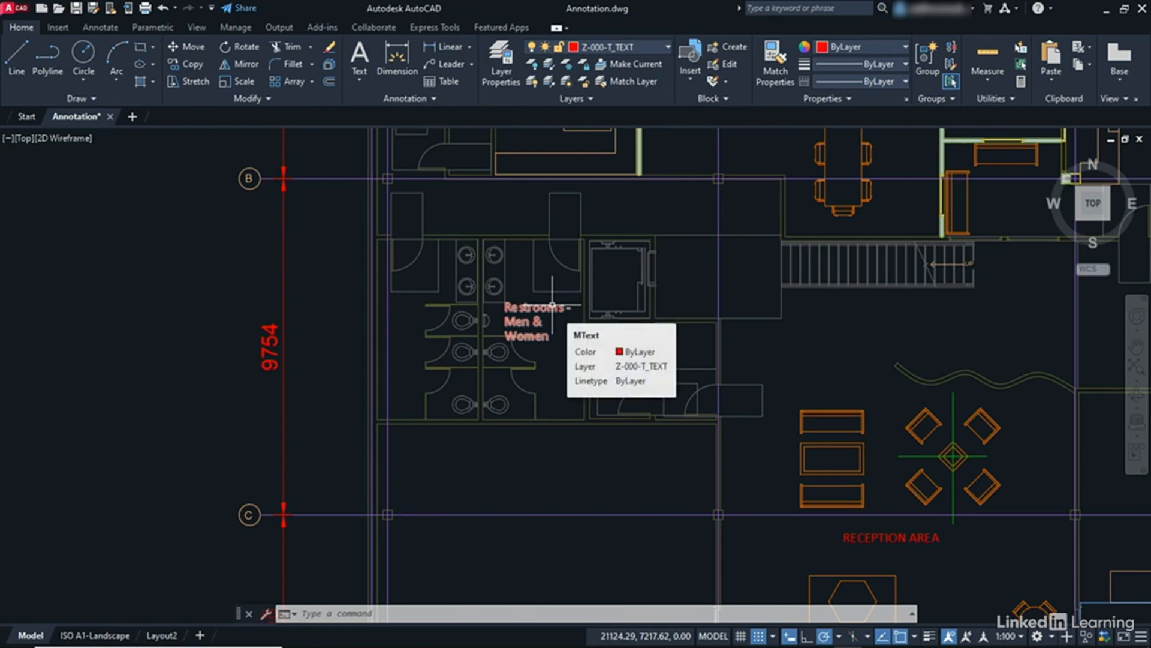
double_click(552, 305)
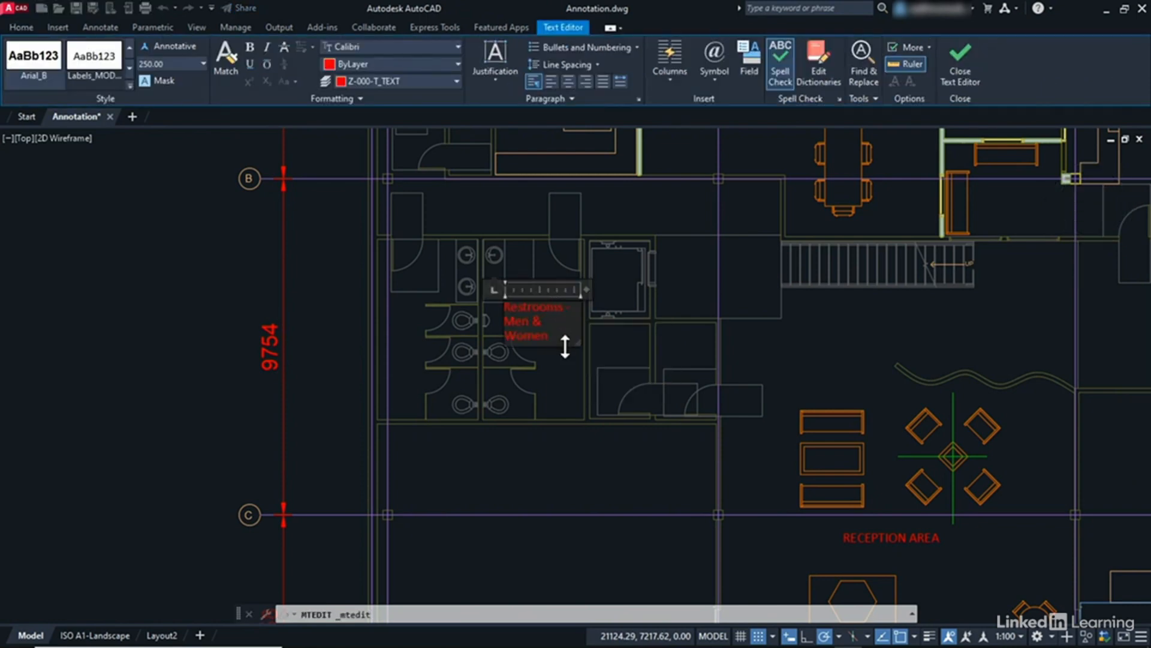
left_click_drag(556, 336, 510, 325)
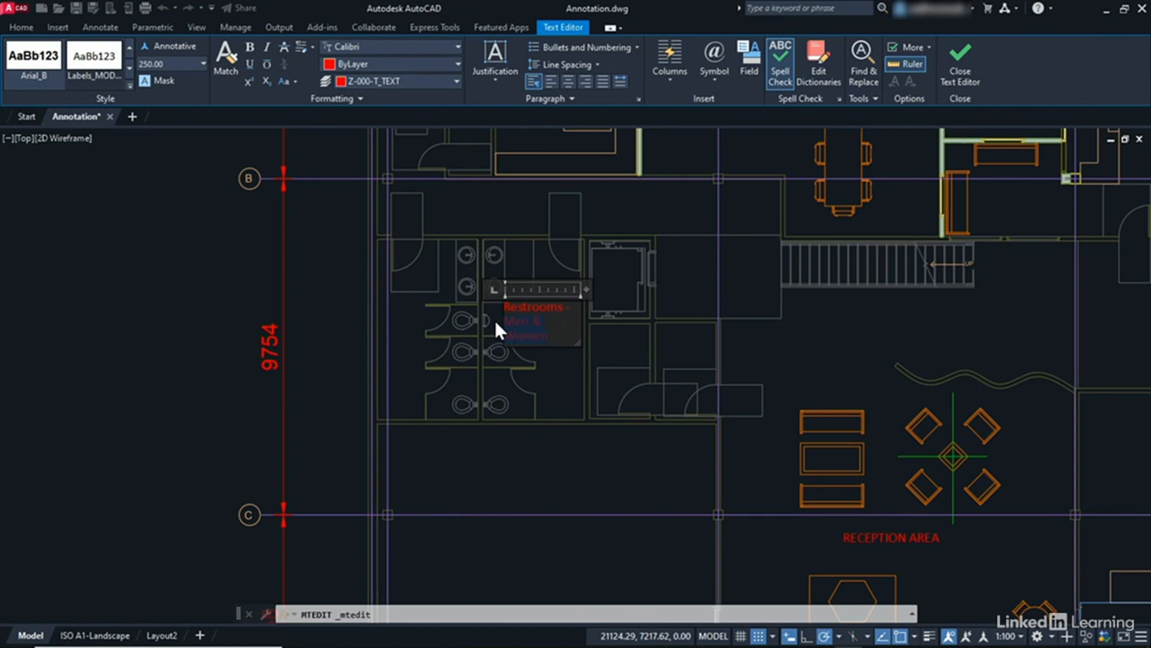
key("BackSpace")
key("BackSpace")
key("BackSpace")
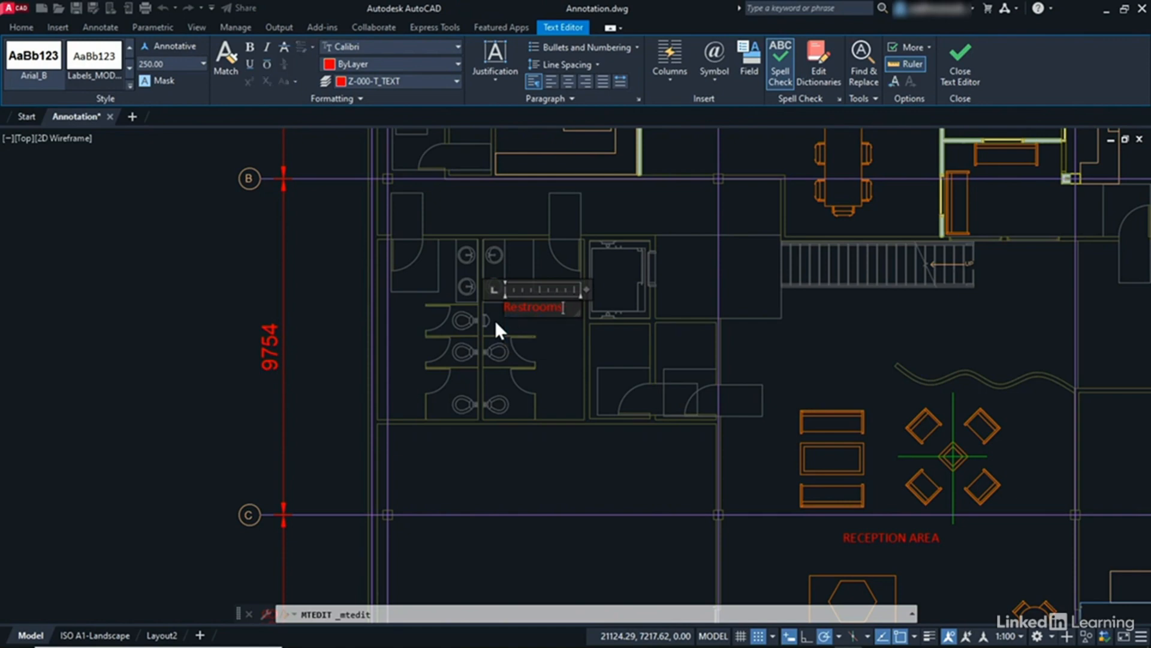
left_click(573, 477)
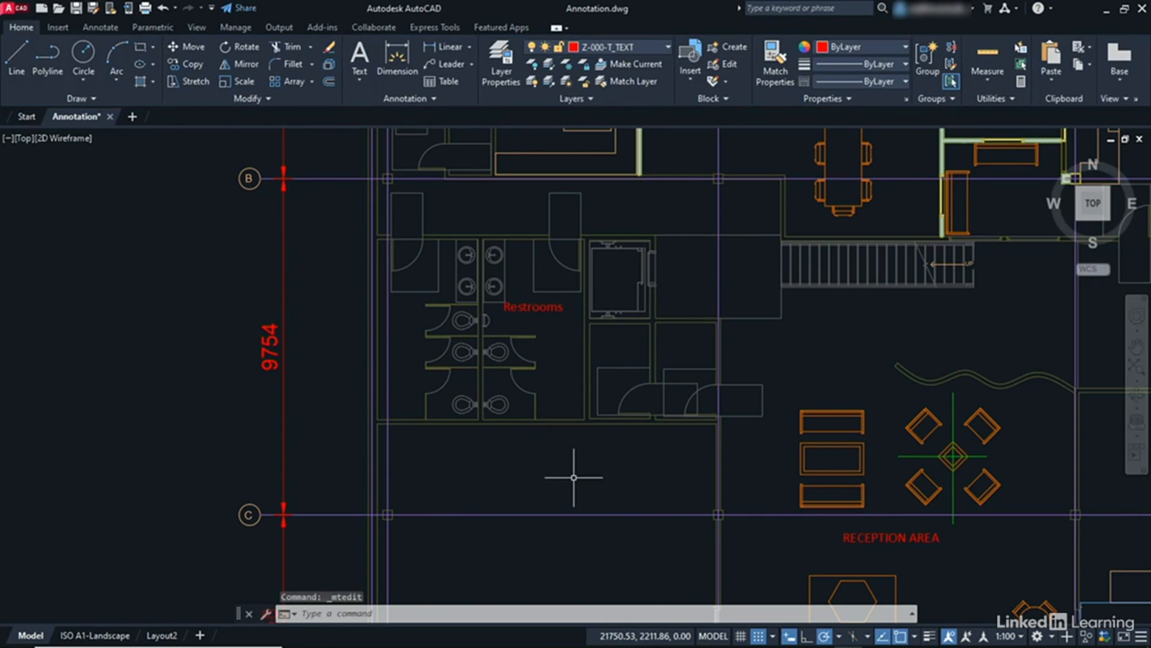
- Shorten the single-line RECEPTION AREA label to RECEPTION and end the text editing
double_click(896, 537)
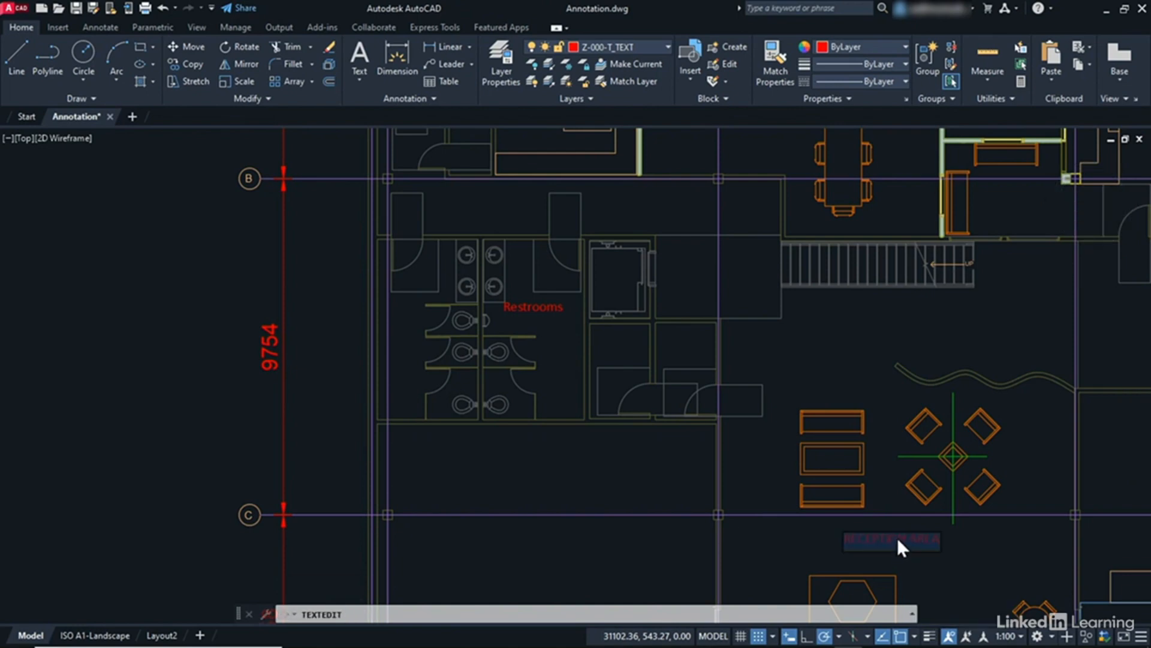
left_click(897, 538)
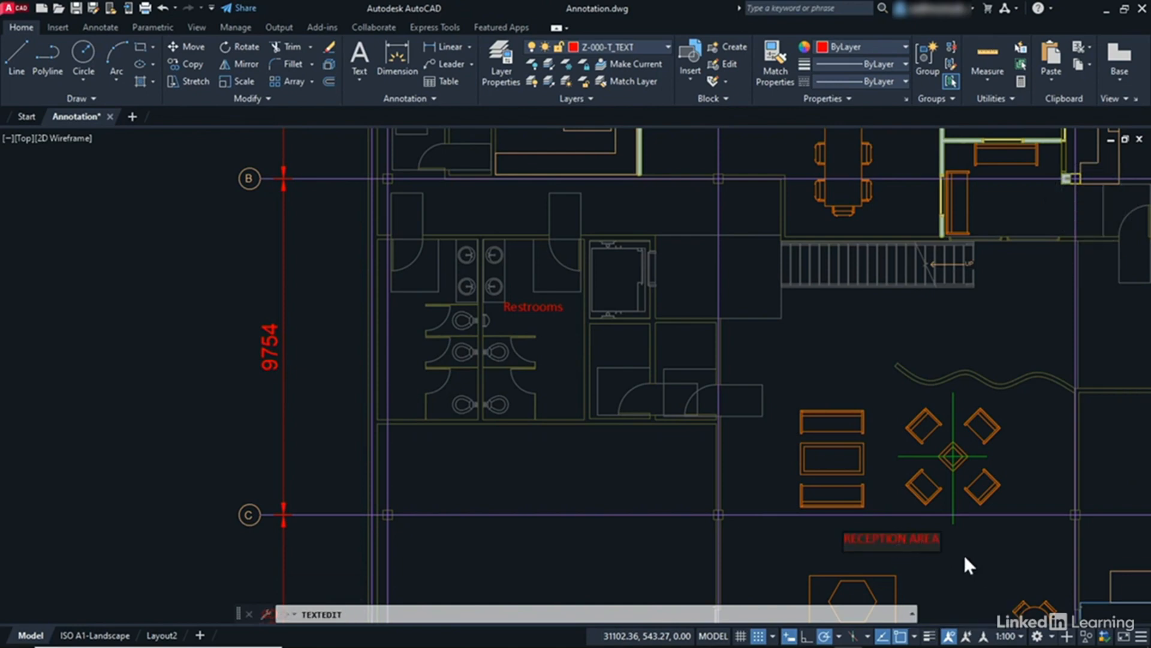
key("Left")
key("Left")
key("Left")
key("Right")
key("Right")
key("Right")
key("Right")
key("Right")
key("Right")
key("Right")
key("BackSpace")
key("BackSpace")
key("BackSpace")
key("BackSpace")
key("BackSpace")
key("Return")
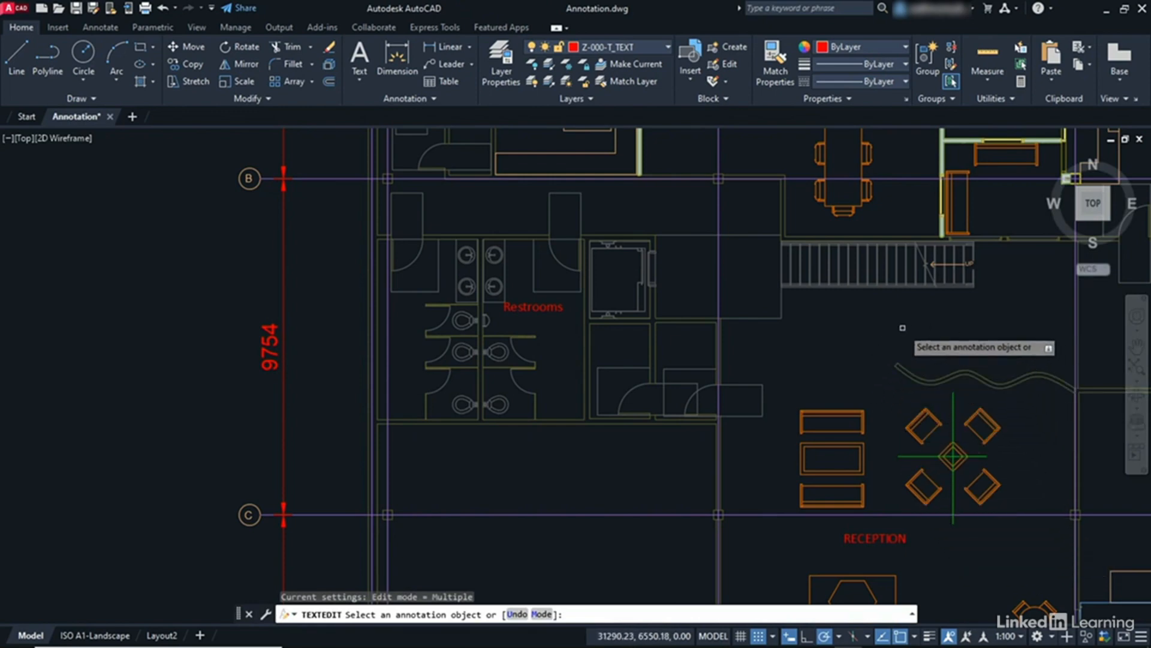
key("Return")
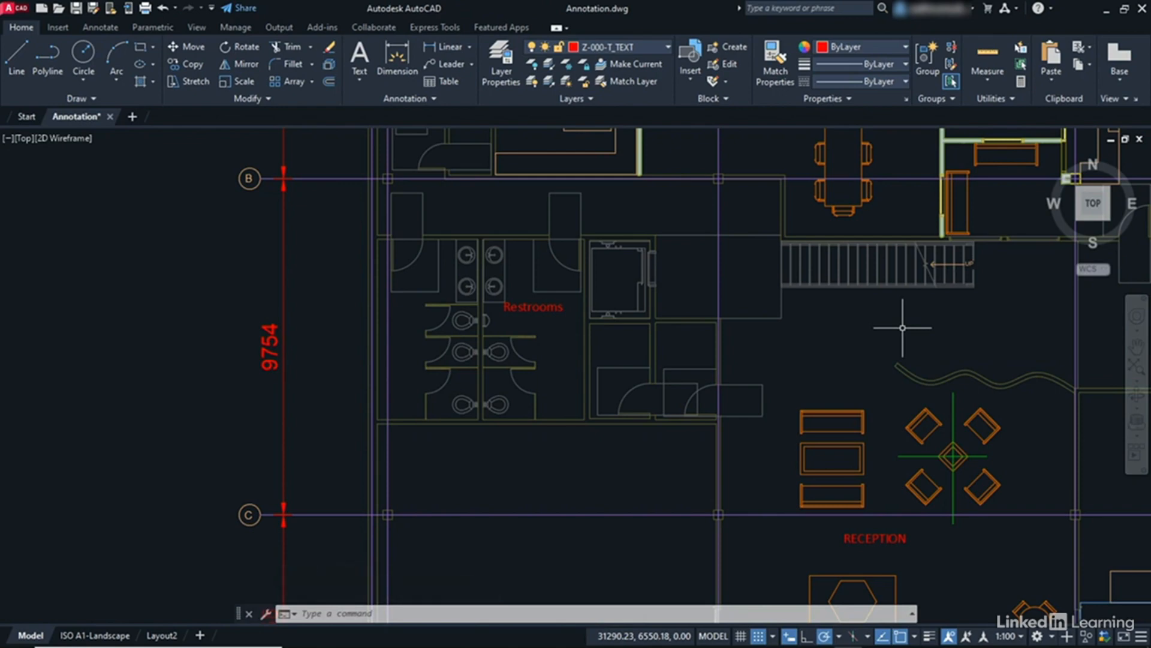
middle_click(886, 388)
middle_click(886, 387)
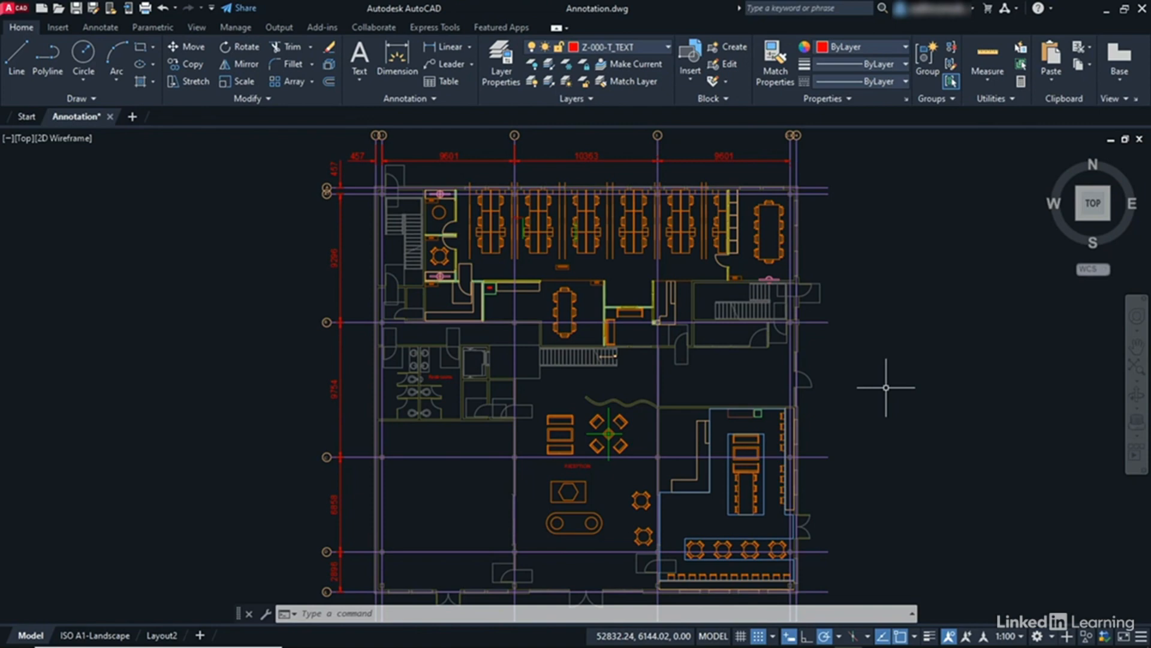
scroll(548, 436, "up", 5)
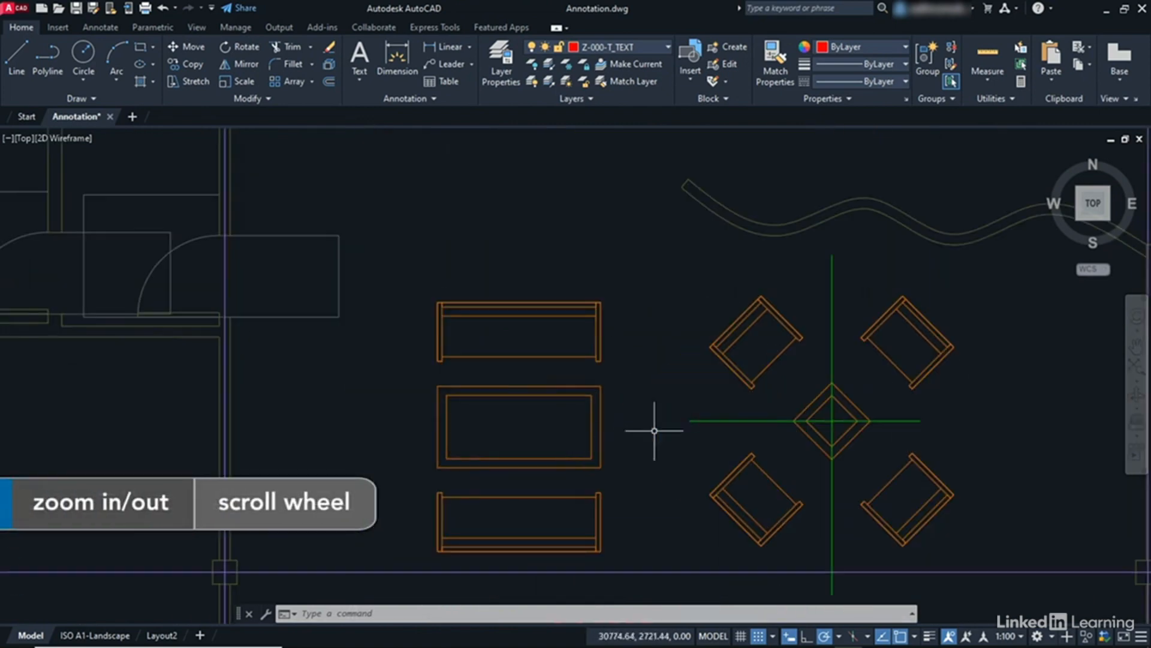
middle_click(662, 252)
middle_click(663, 252)
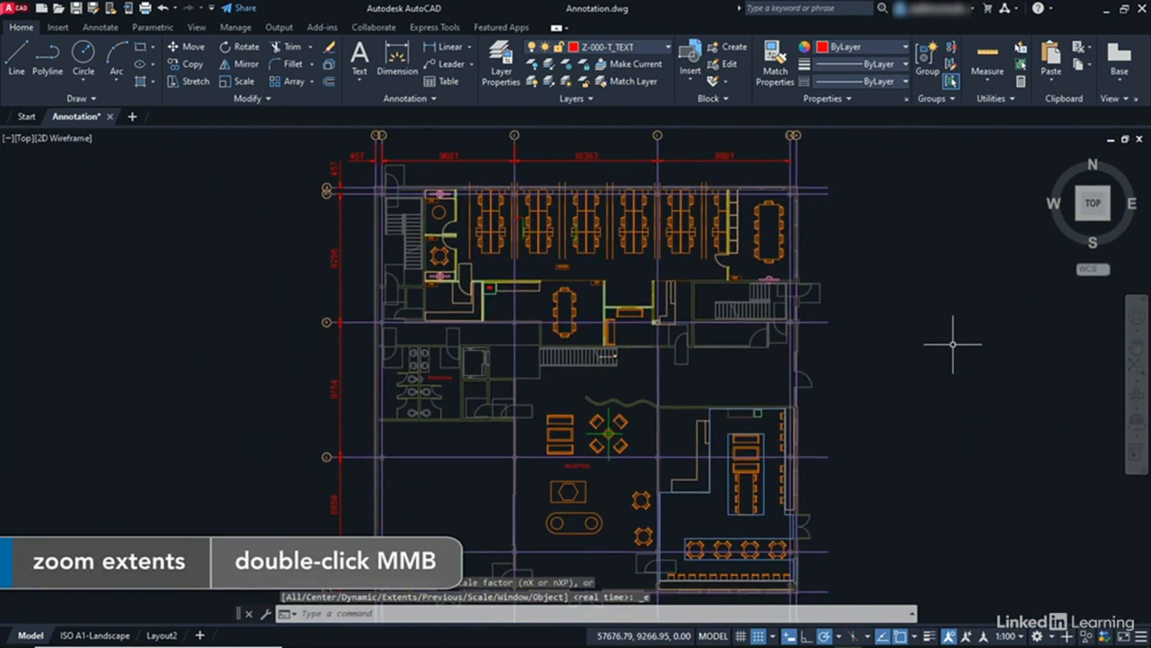
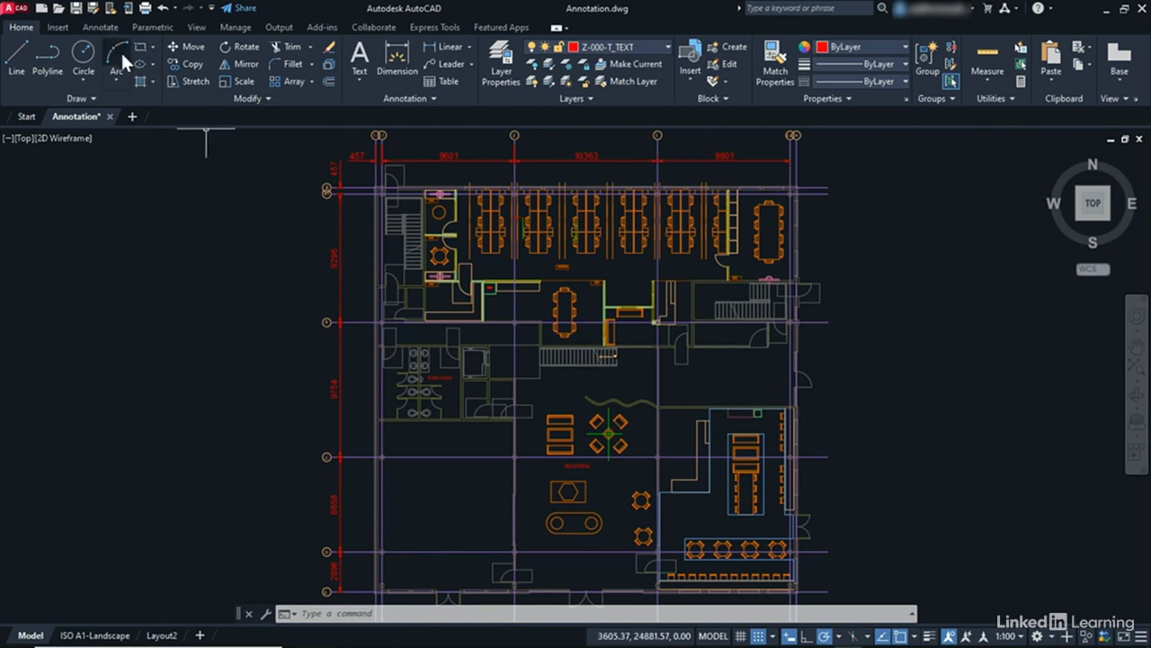
left_click(435, 100)
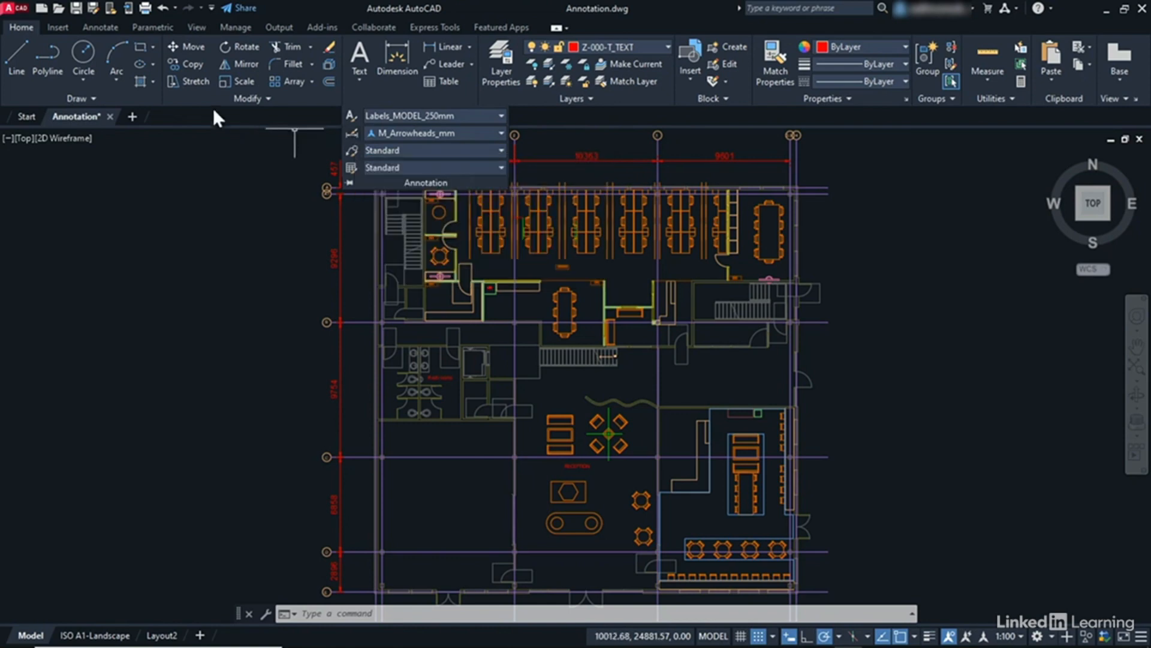
left_click(93, 27)
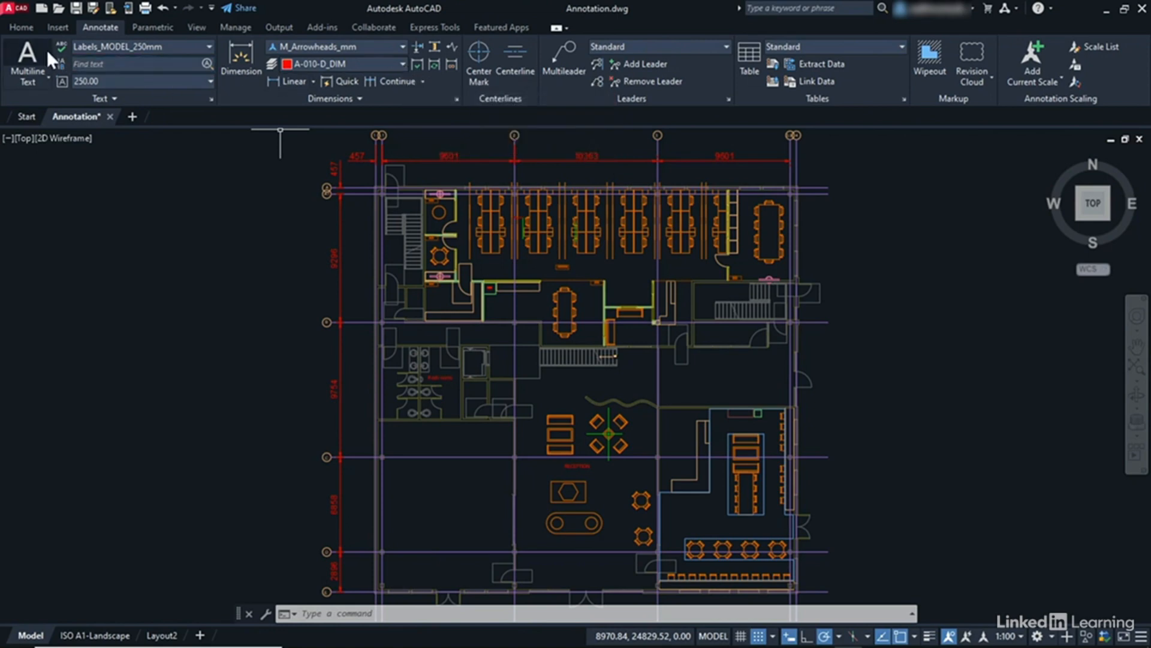
left_click(13, 27)
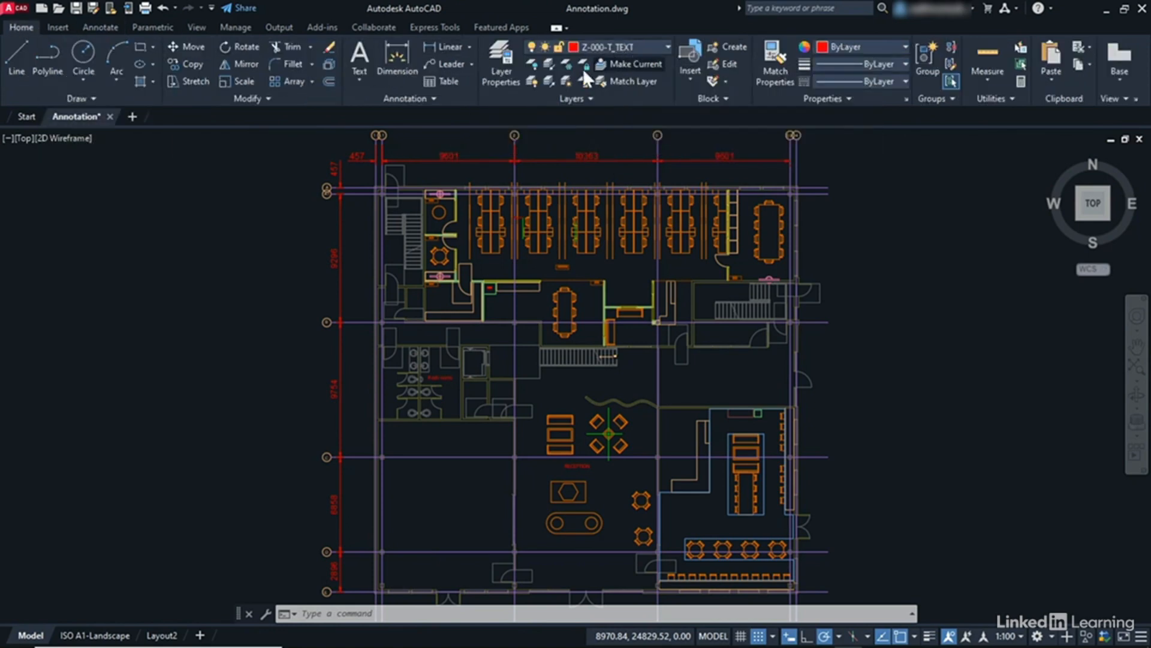
- Start a new dimension style named Training-ANNO in the Dimension Style Manager
left_click(97, 28)
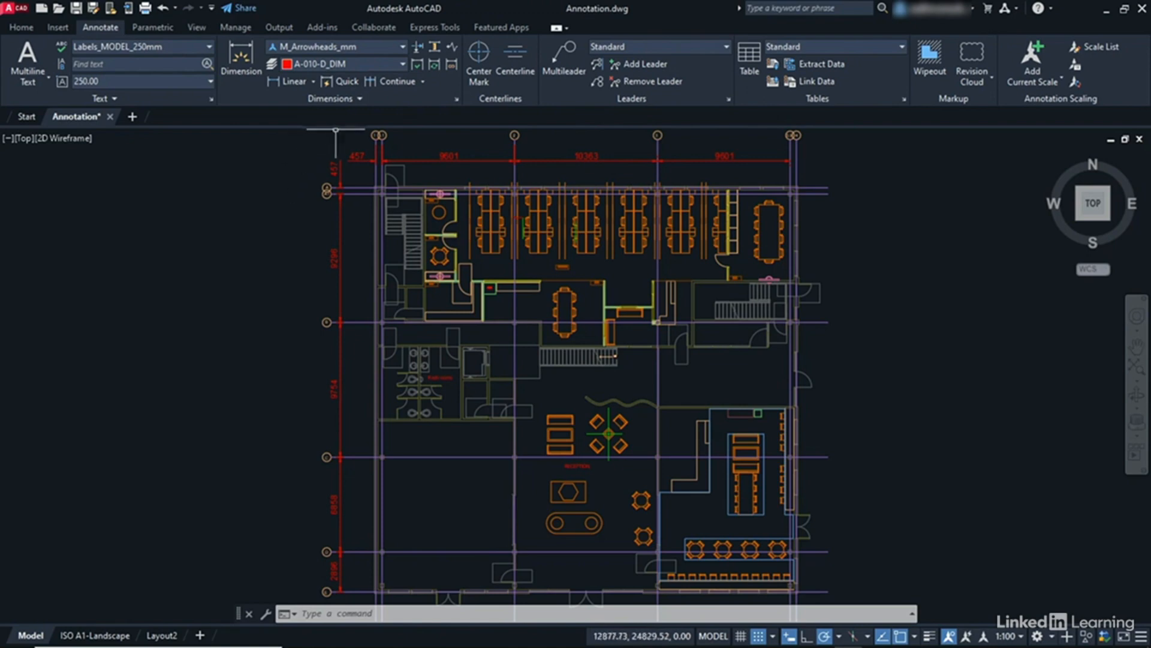
left_click(455, 97)
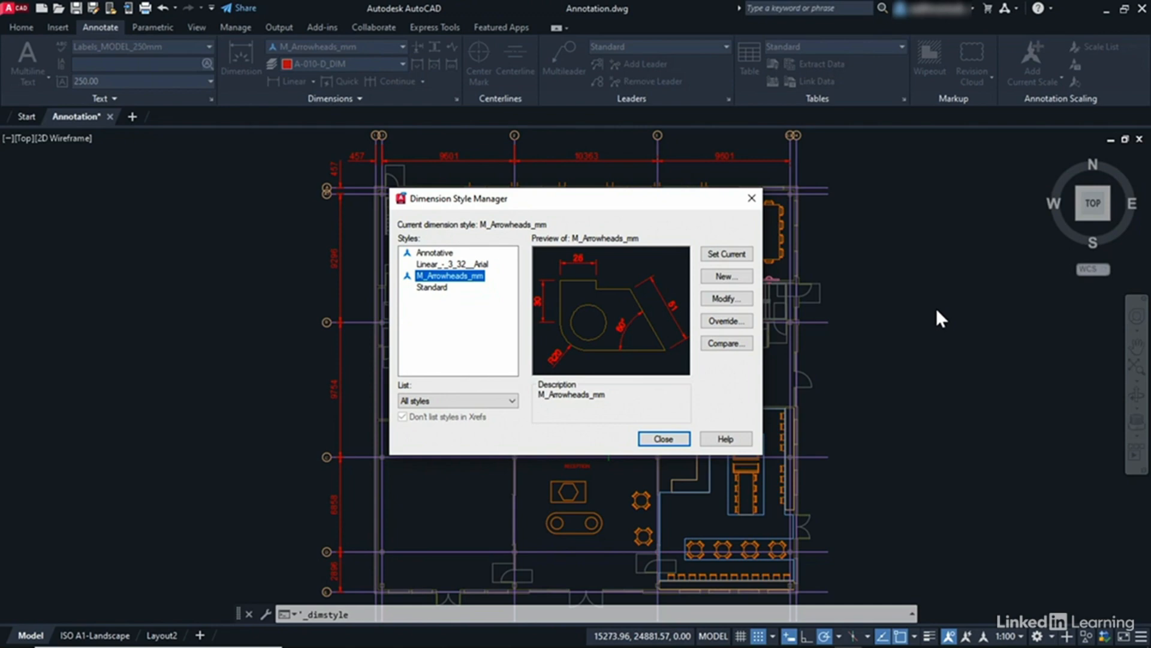
left_click(724, 276)
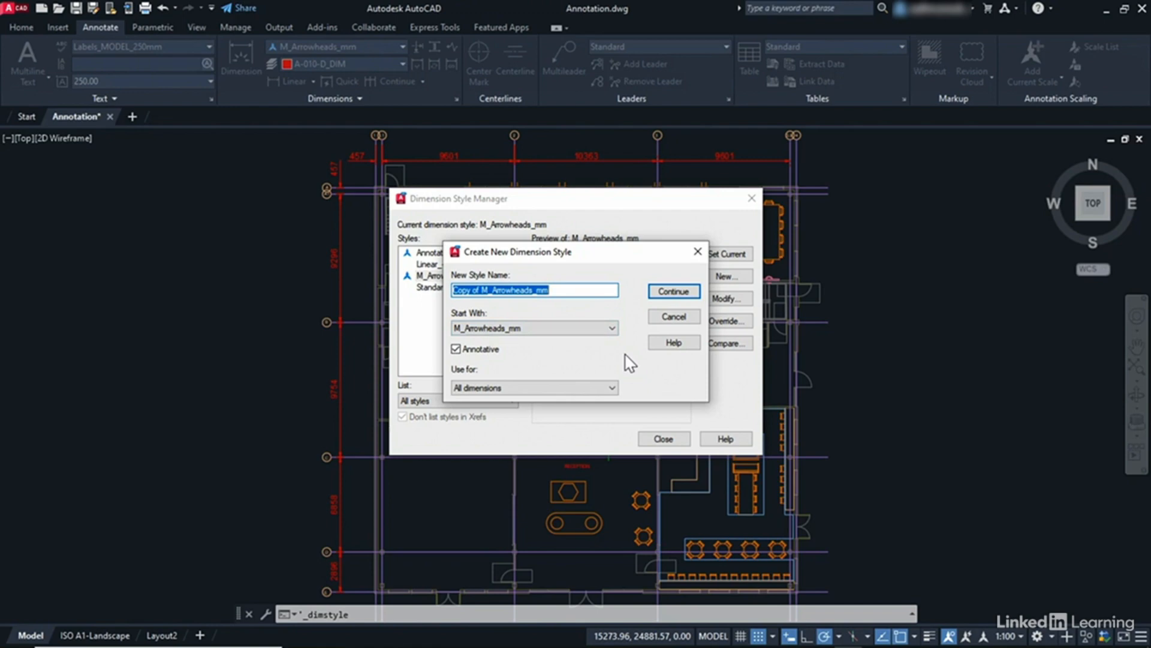
type("Training")
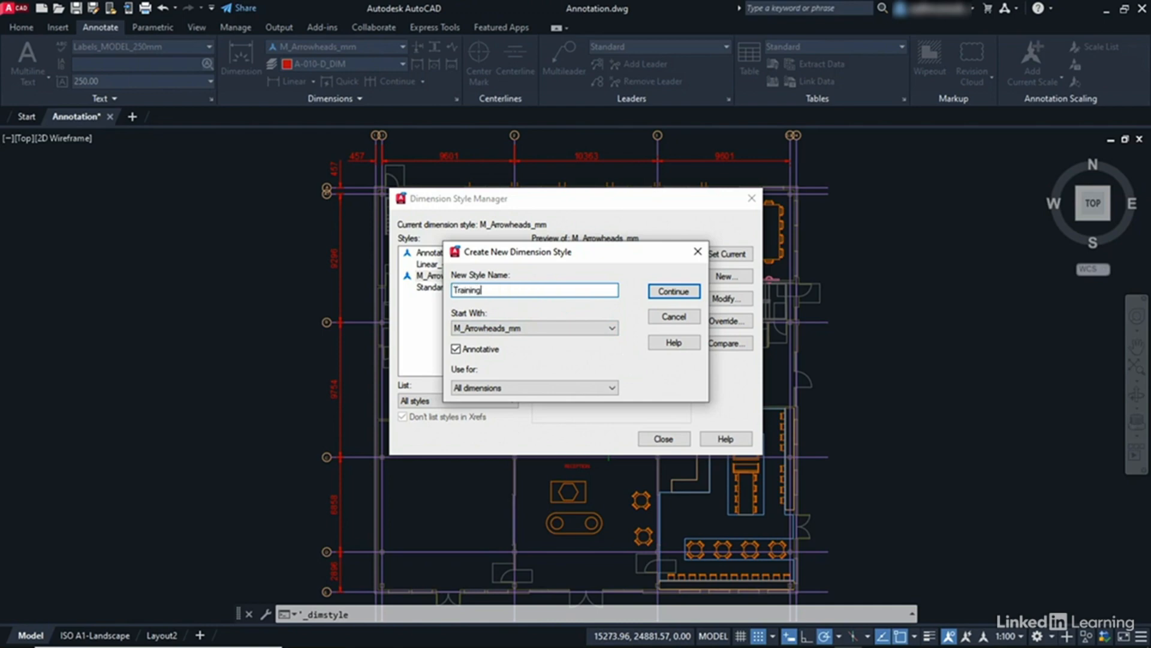
type("-ANNO")
- Base the new dimension style on Standard, make it annotative for all dimensions, and continue to its settings
left_click(456, 349)
left_click(456, 349)
left_click(564, 332)
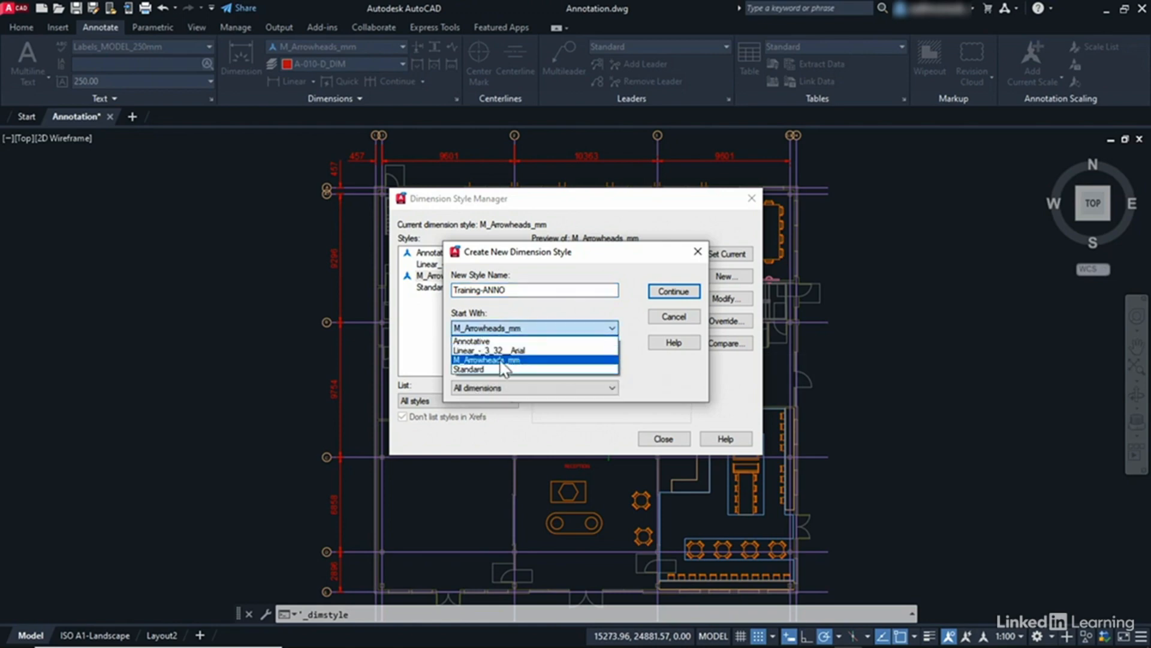
left_click(482, 366)
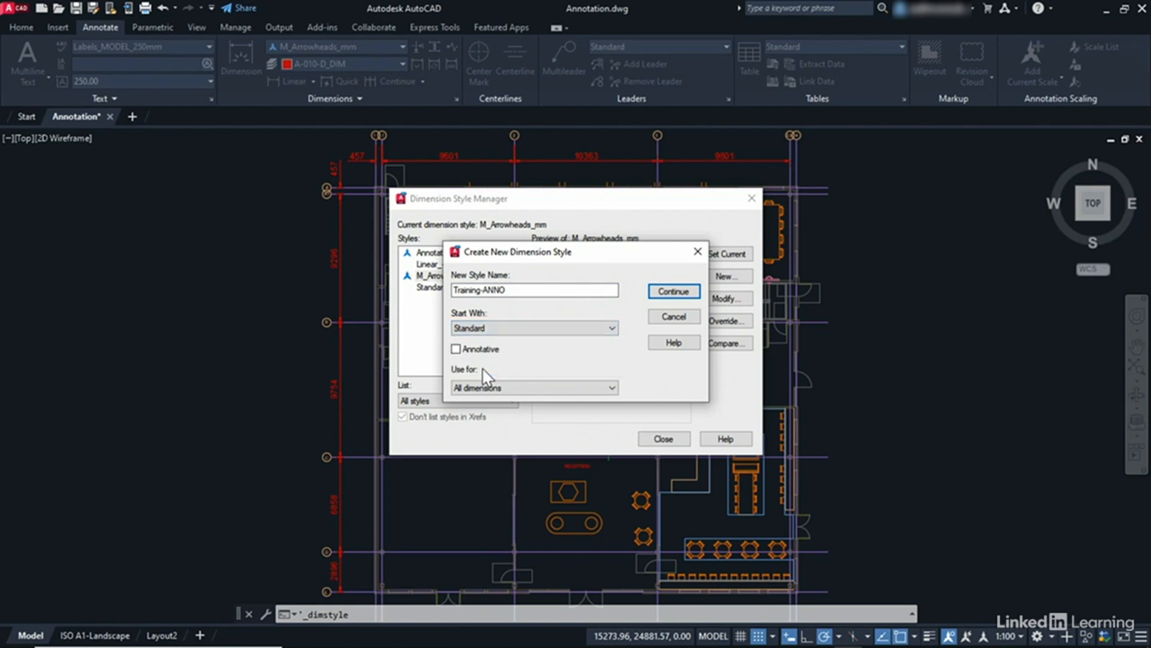
left_click(456, 348)
left_click(527, 387)
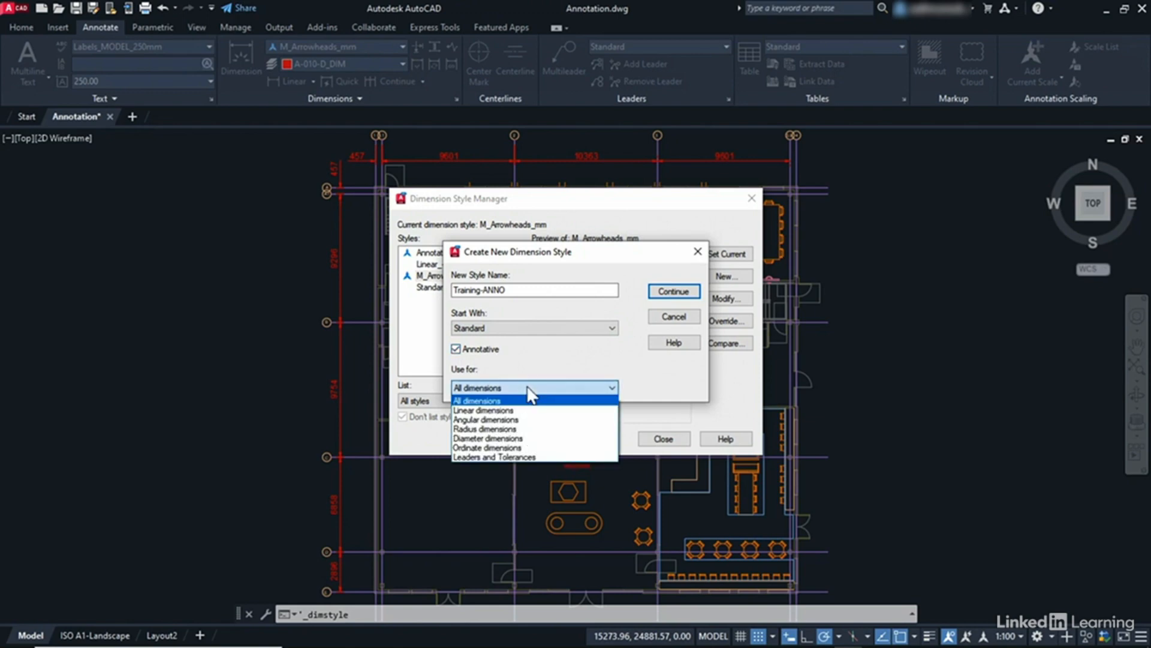
left_click(529, 401)
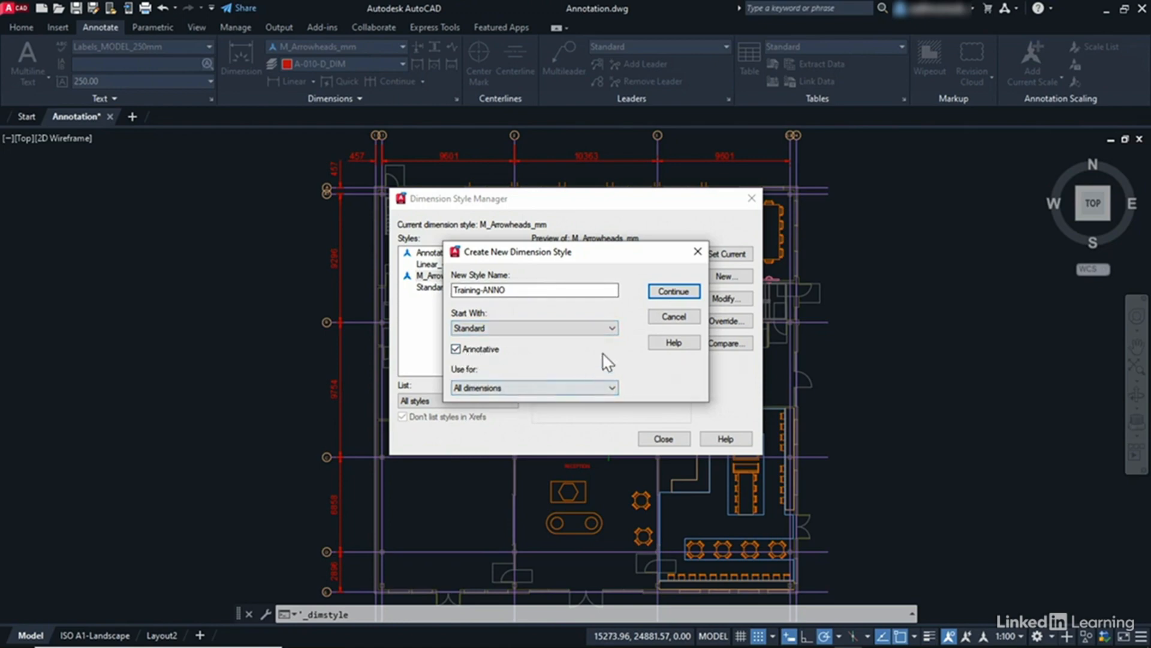
left_click(672, 292)
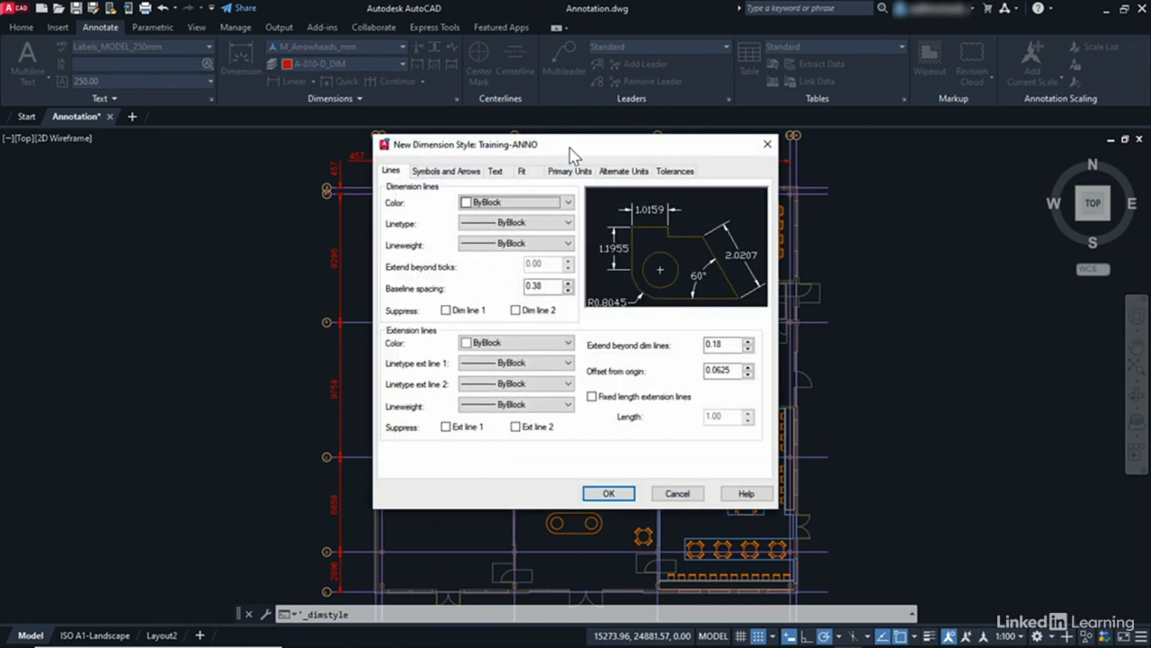
left_click_drag(573, 148, 757, 174)
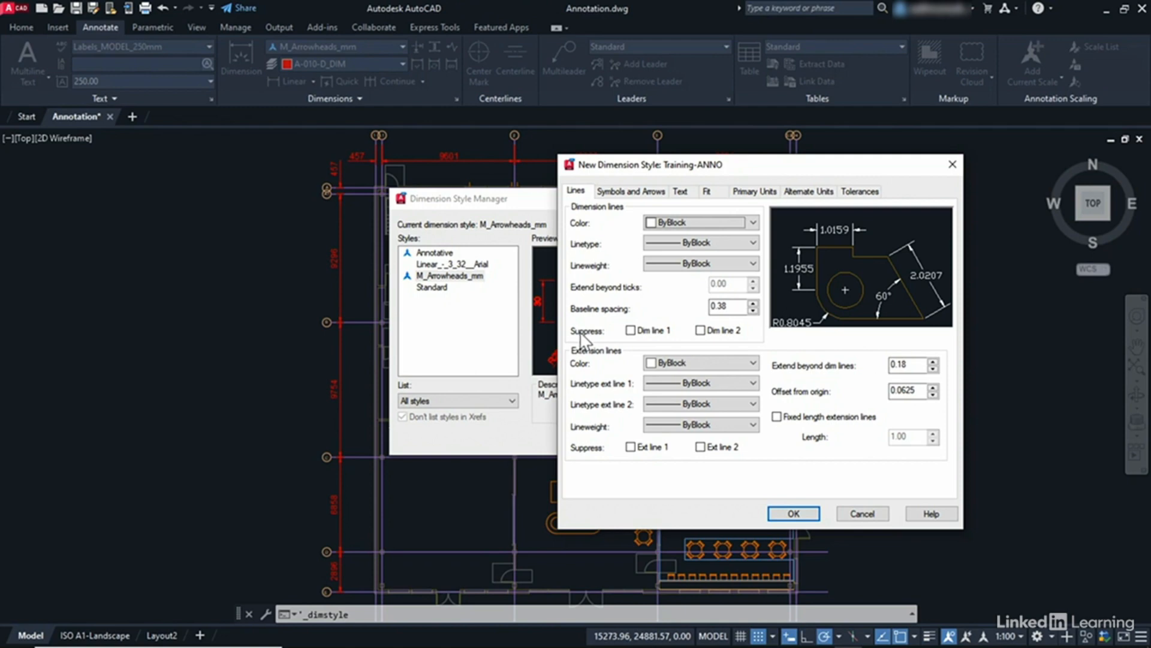
left_click(621, 195)
left_click(688, 199)
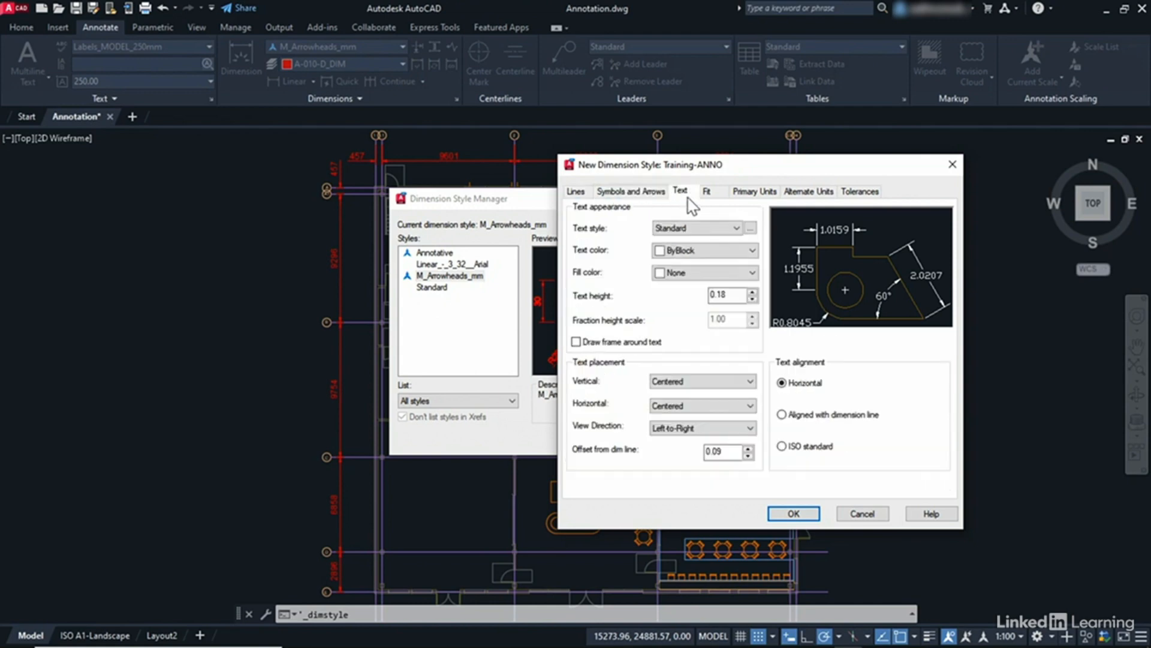
left_click(579, 196)
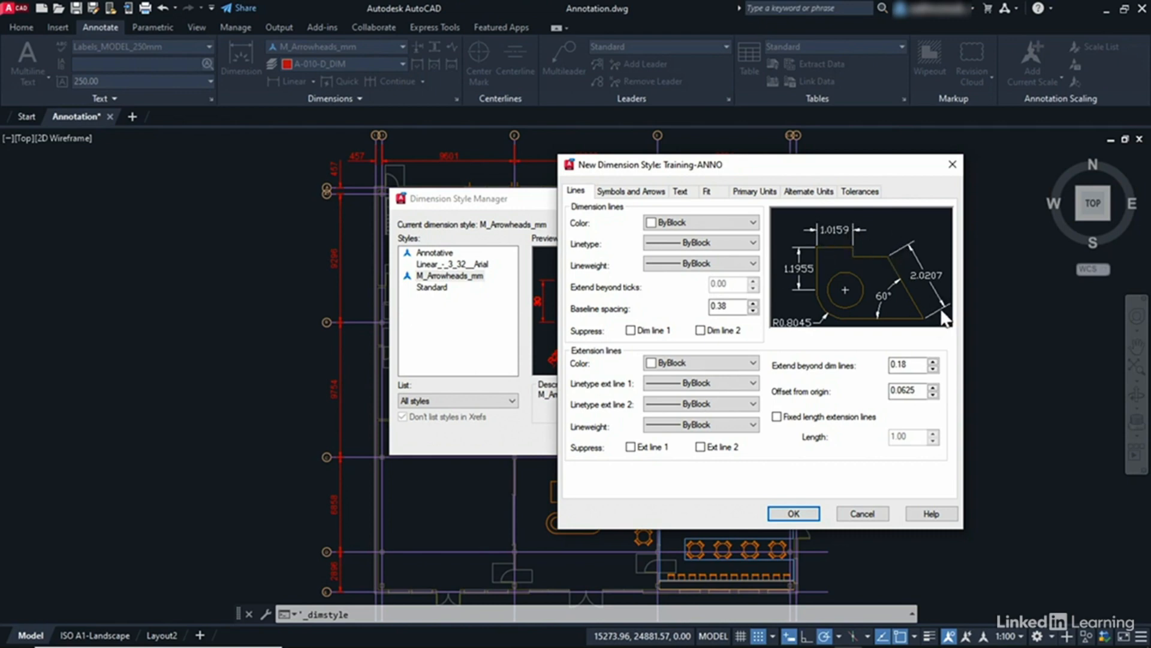
- Set the dimension lines' color, linetype and lineweight to ByLayer and their baseline spacing to 10
left_click(703, 223)
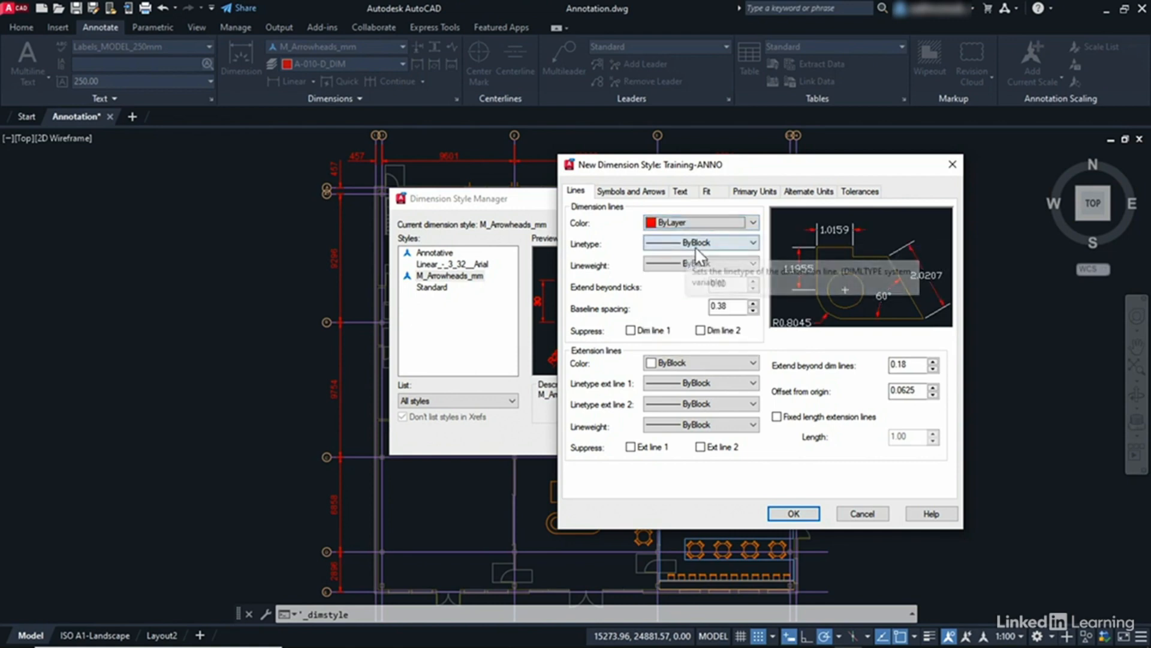
left_click(695, 244)
left_click(695, 253)
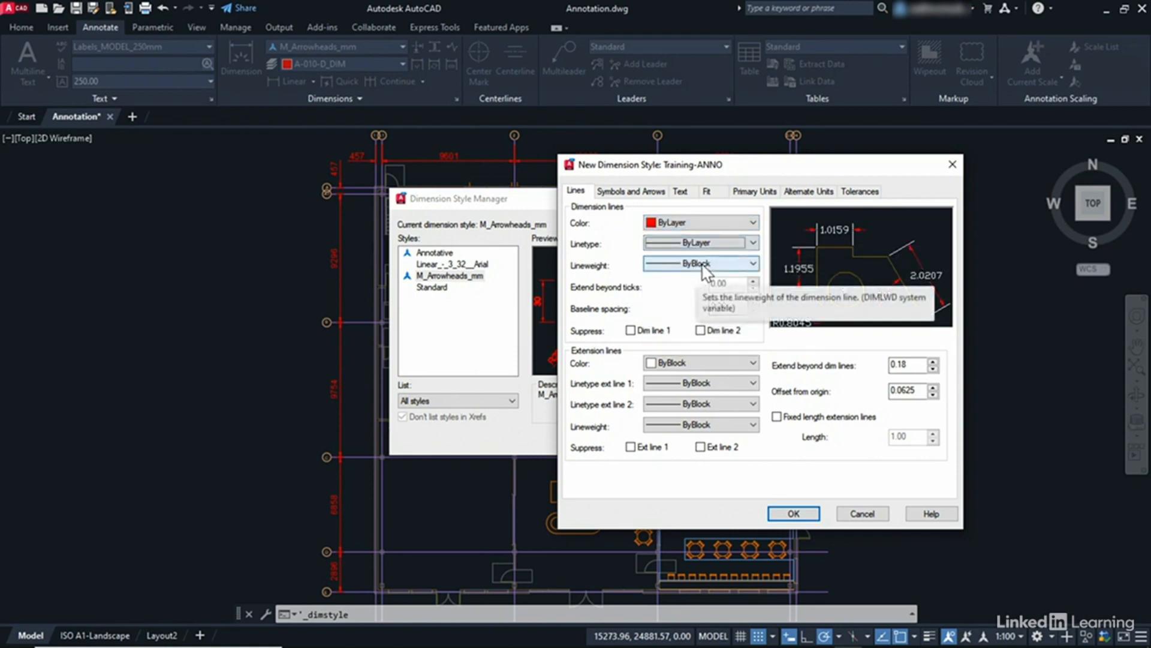
left_click(696, 267)
left_click(703, 279)
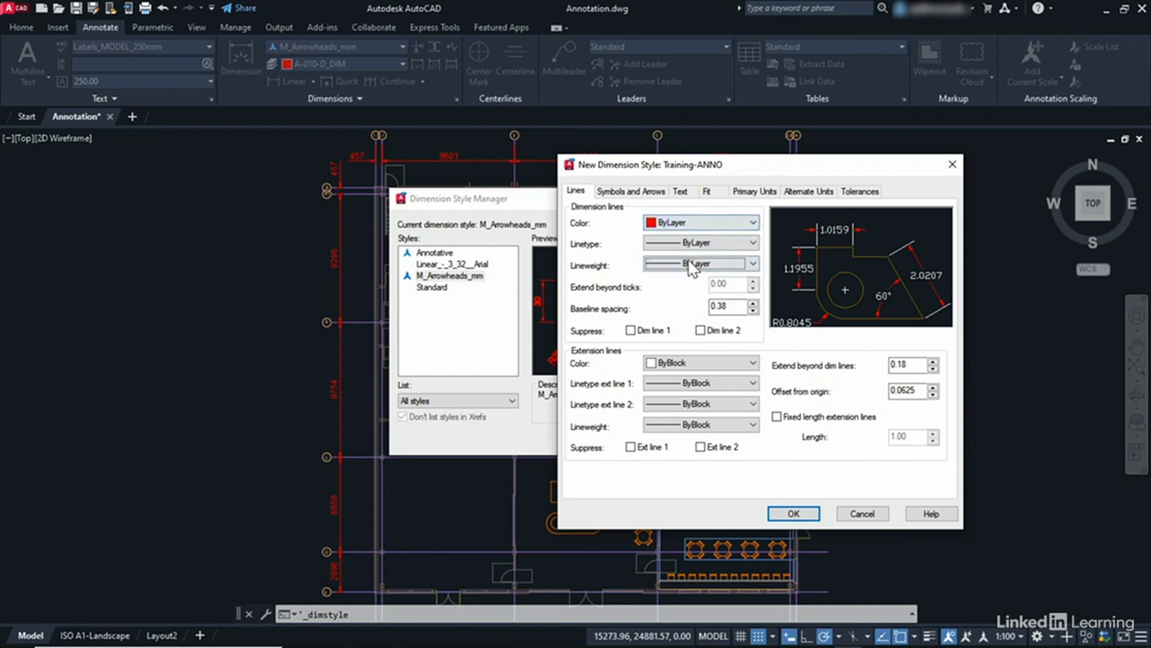
double_click(735, 307)
type("10")
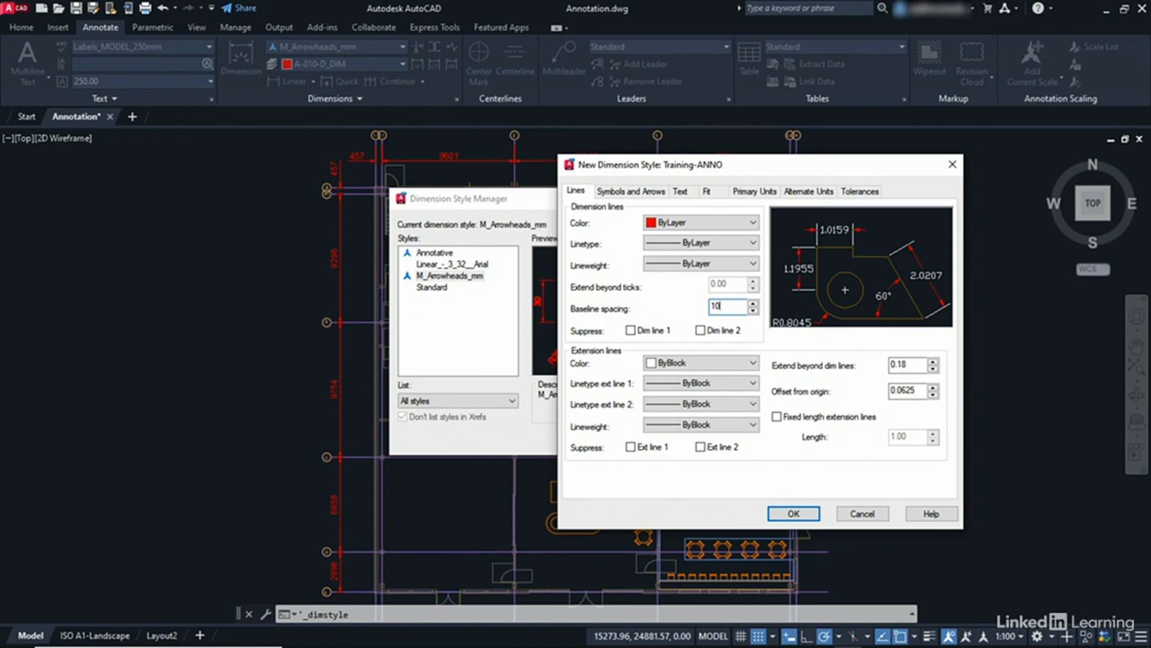
- Set the extension lines' color, both extension linetypes and the lineweight to ByLayer
left_click(697, 362)
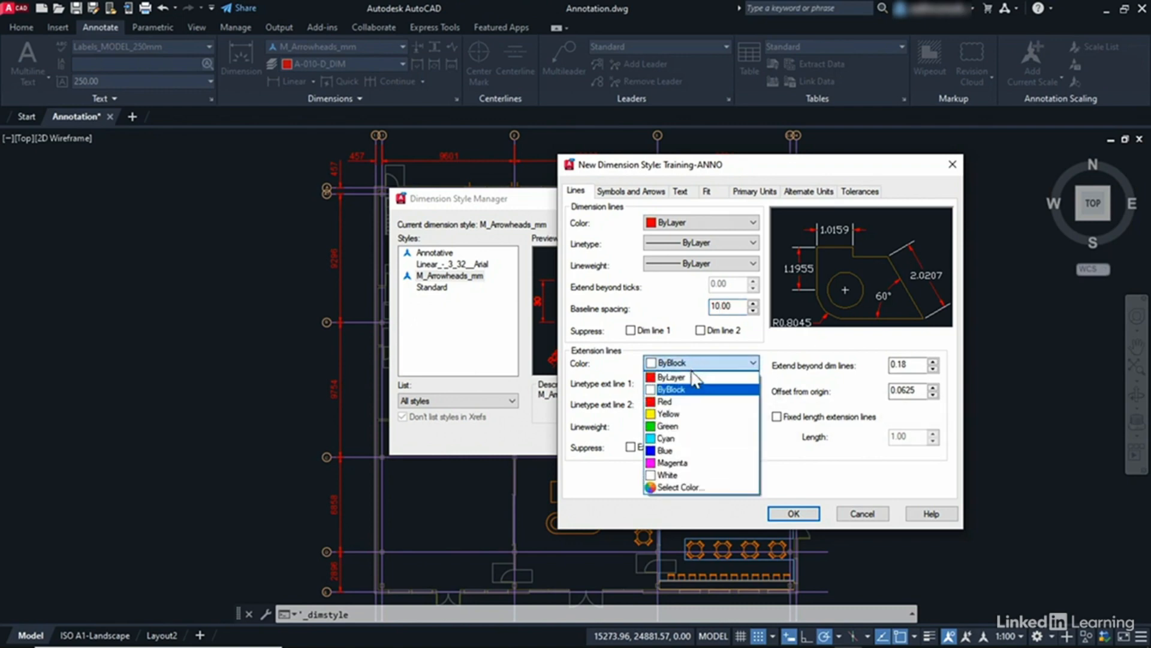
left_click(694, 378)
left_click(695, 383)
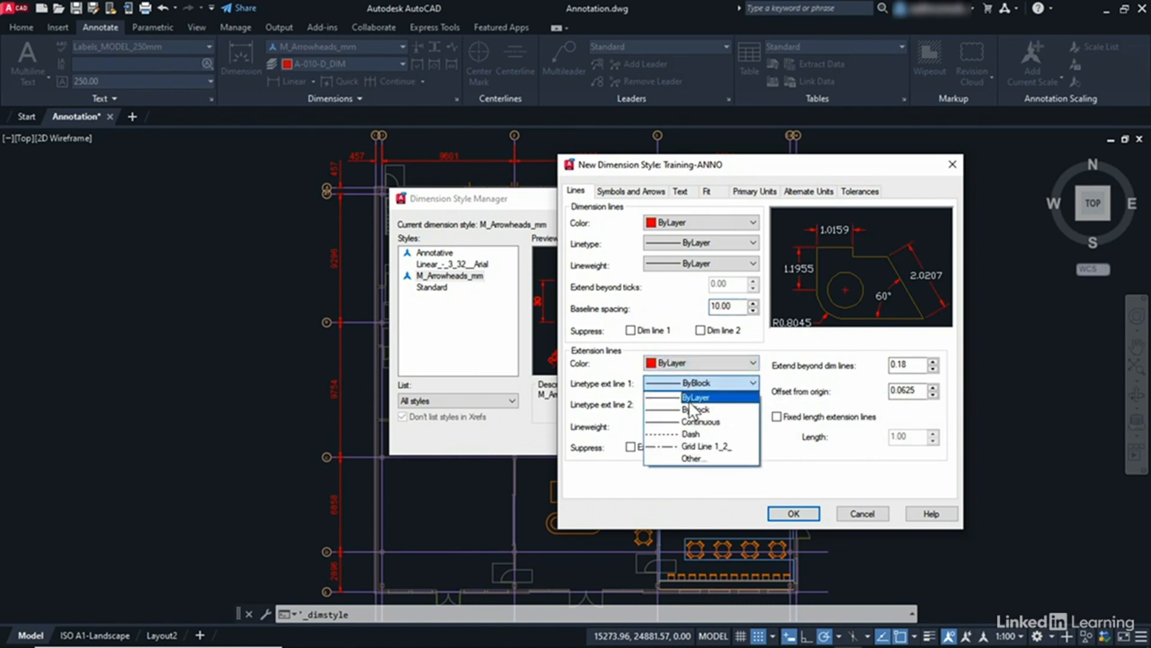
left_click(689, 399)
left_click(692, 403)
left_click(711, 419)
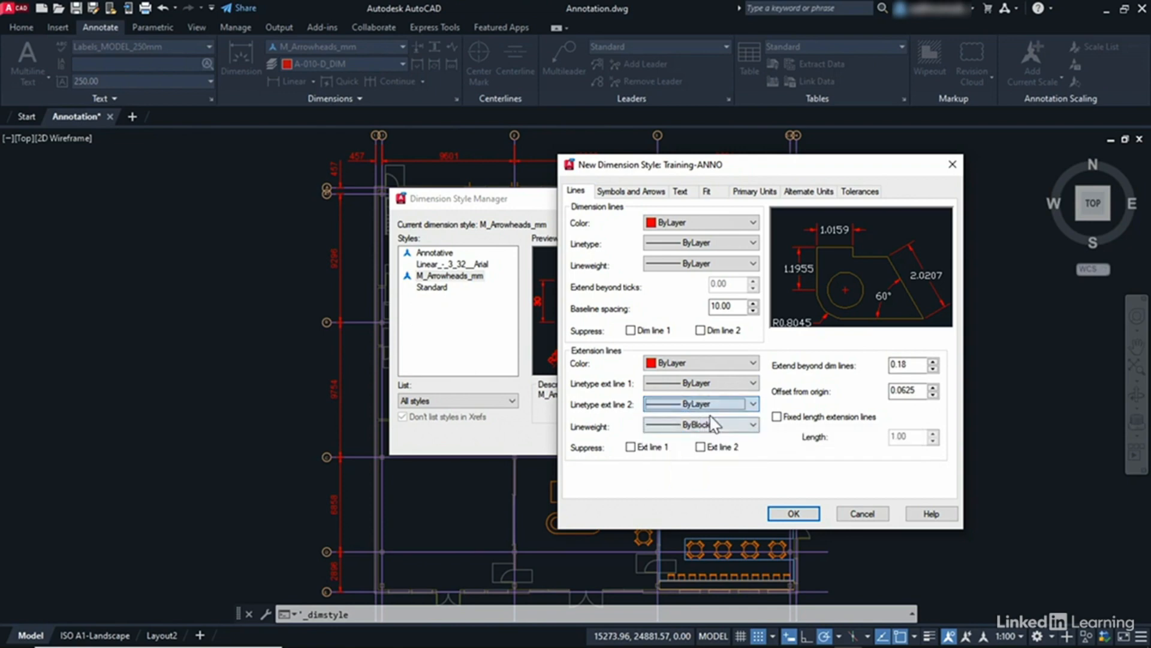
left_click(713, 424)
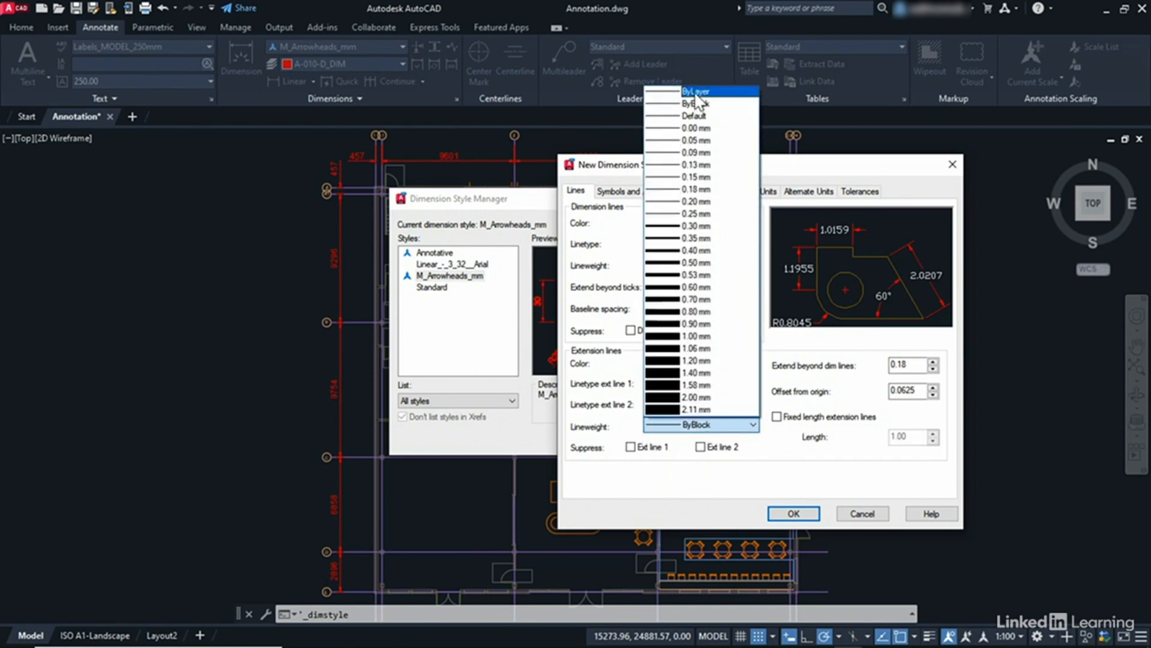
left_click(696, 93)
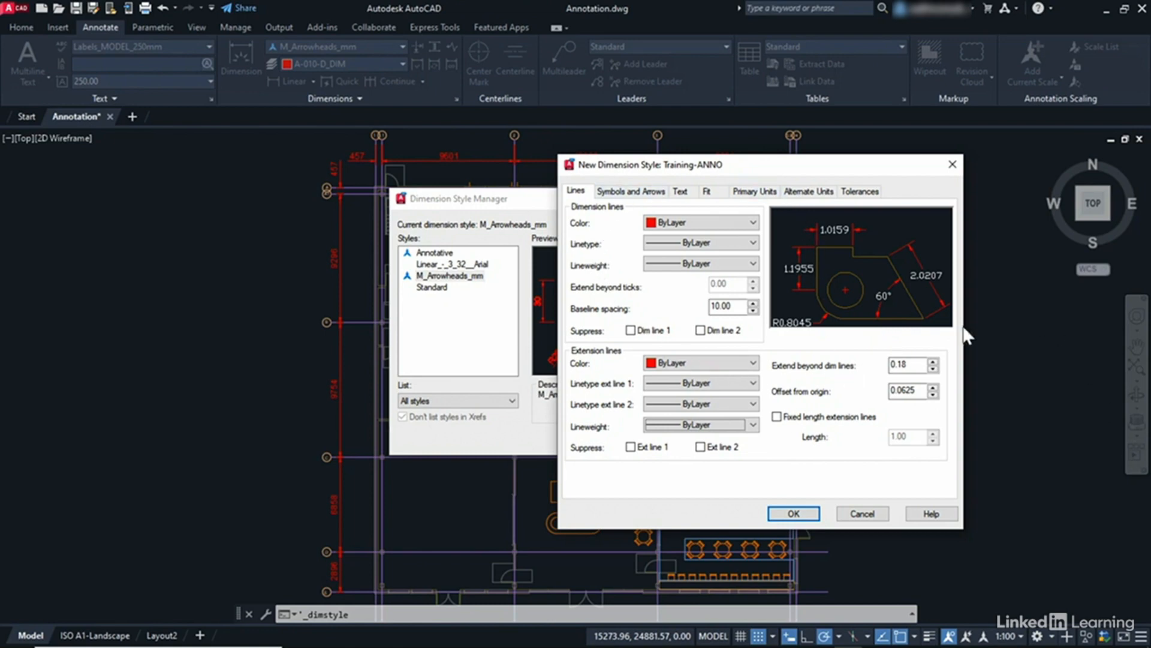
- Make the extension lines extend 2.5 beyond the dimension lines and offset them 4 from the origin
double_click(922, 365)
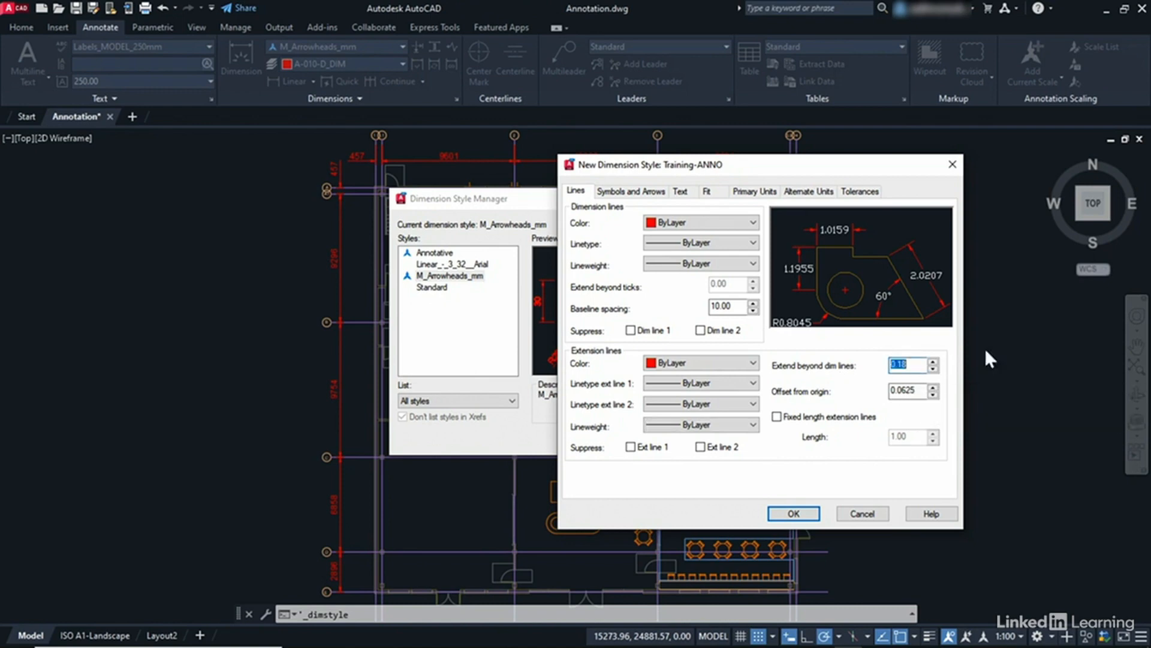
type("2.5")
double_click(917, 390)
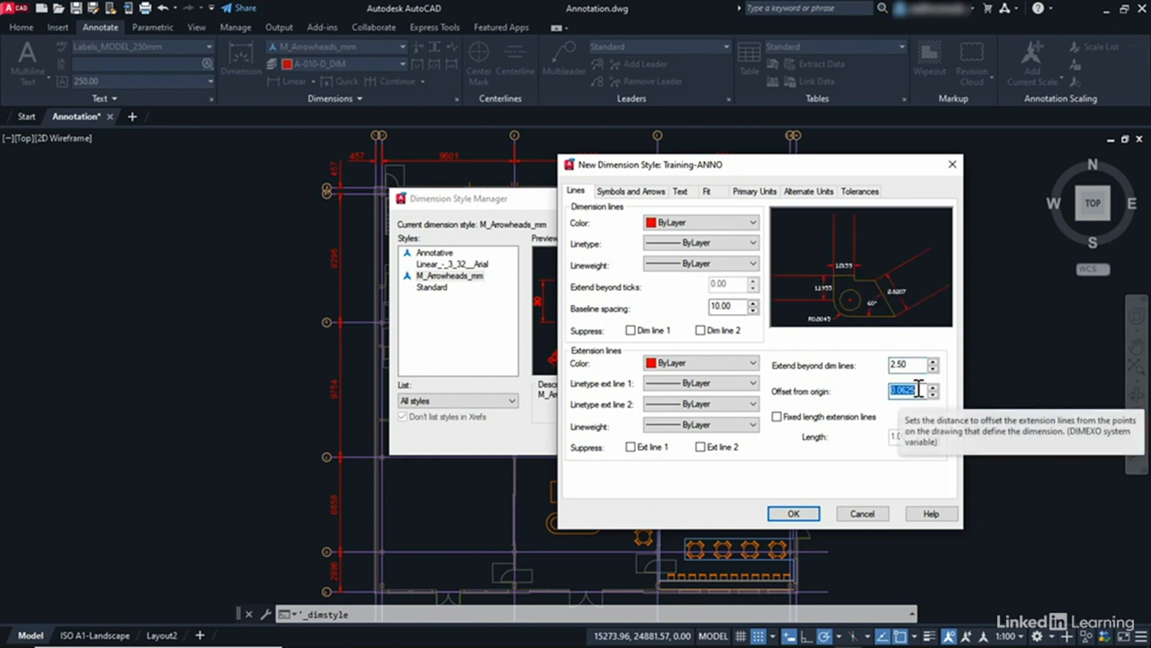
type("4")
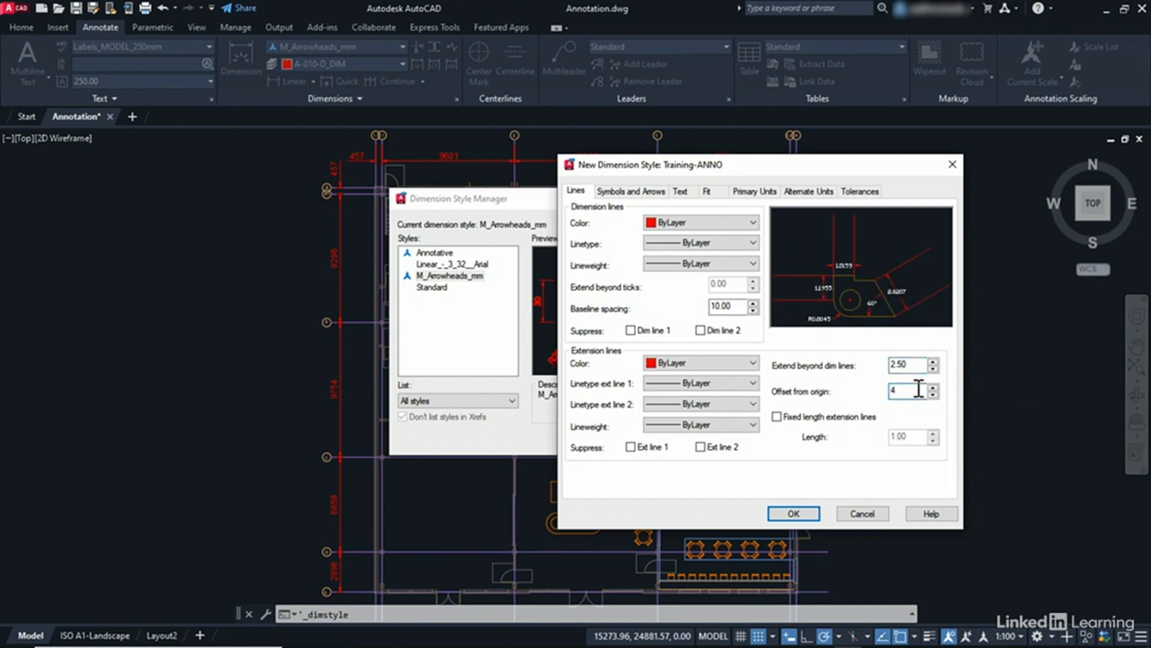
key("Tab")
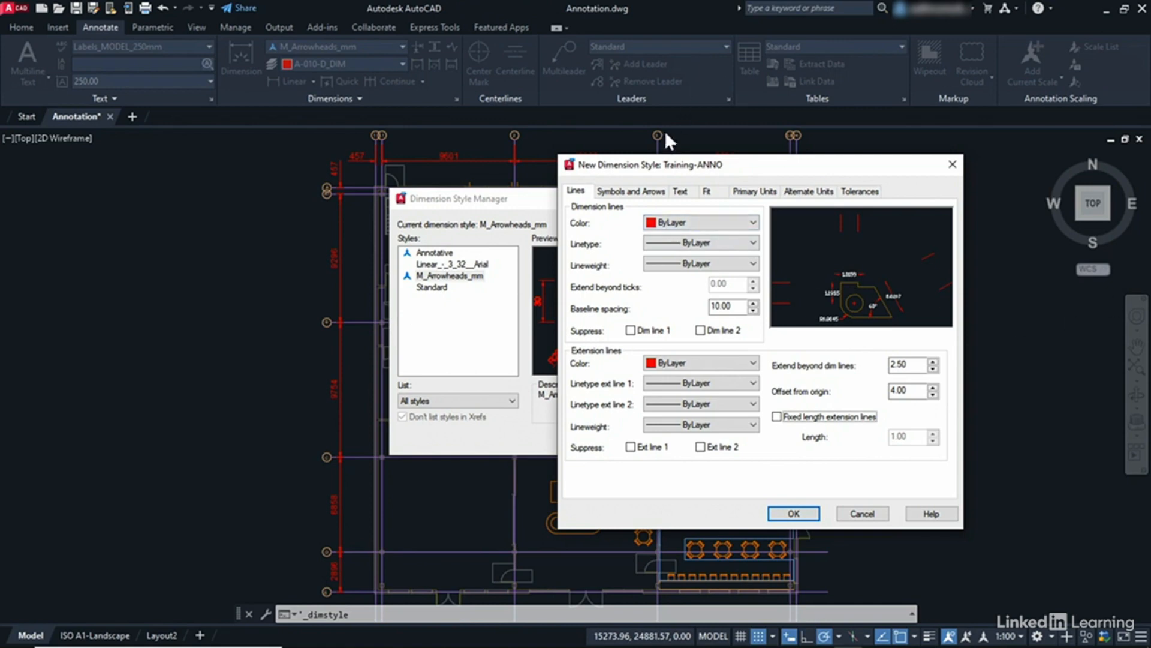
- Use Architectural tick for the first and second arrowheads and Dot for the leader arrowhead
left_click(647, 192)
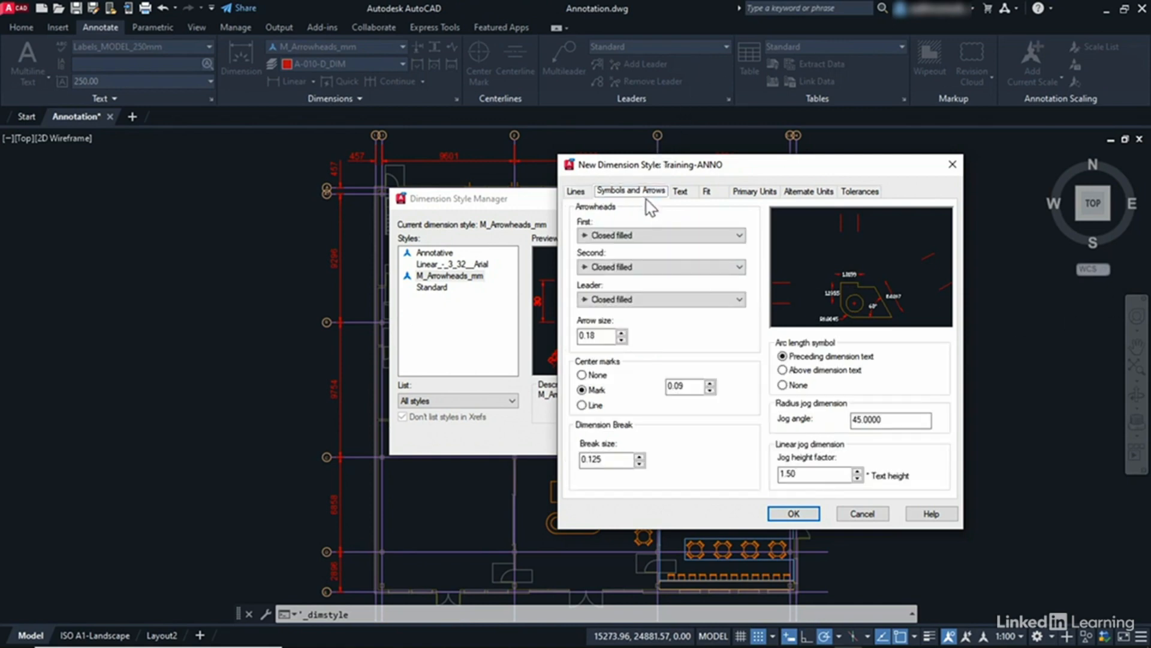
left_click(653, 235)
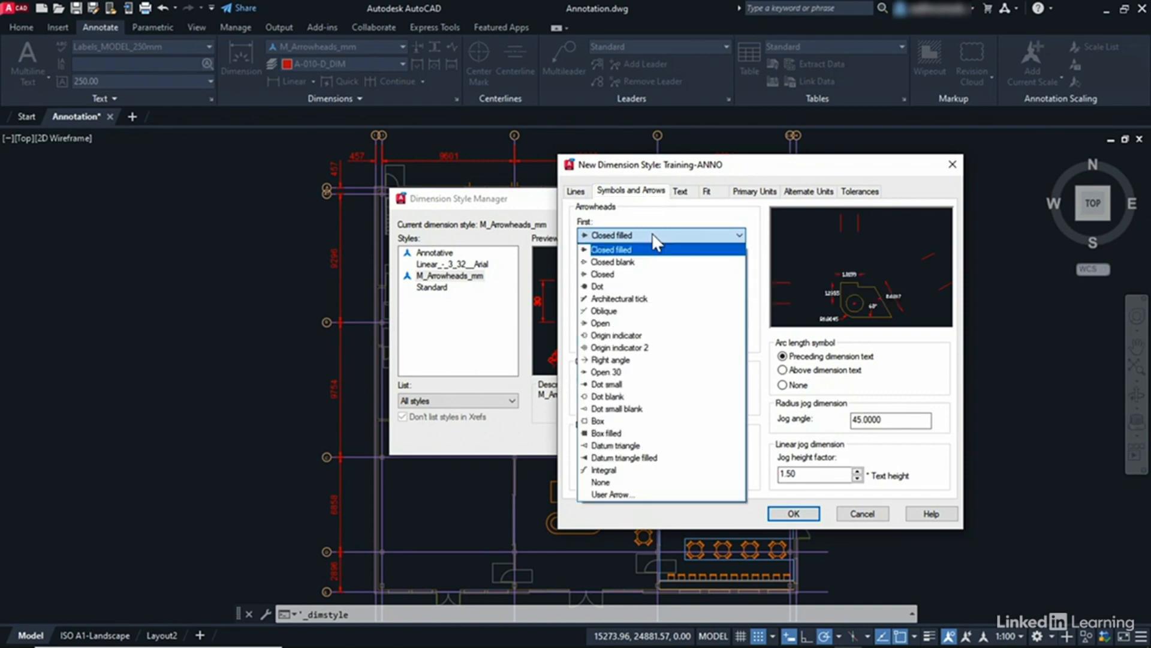
left_click(646, 298)
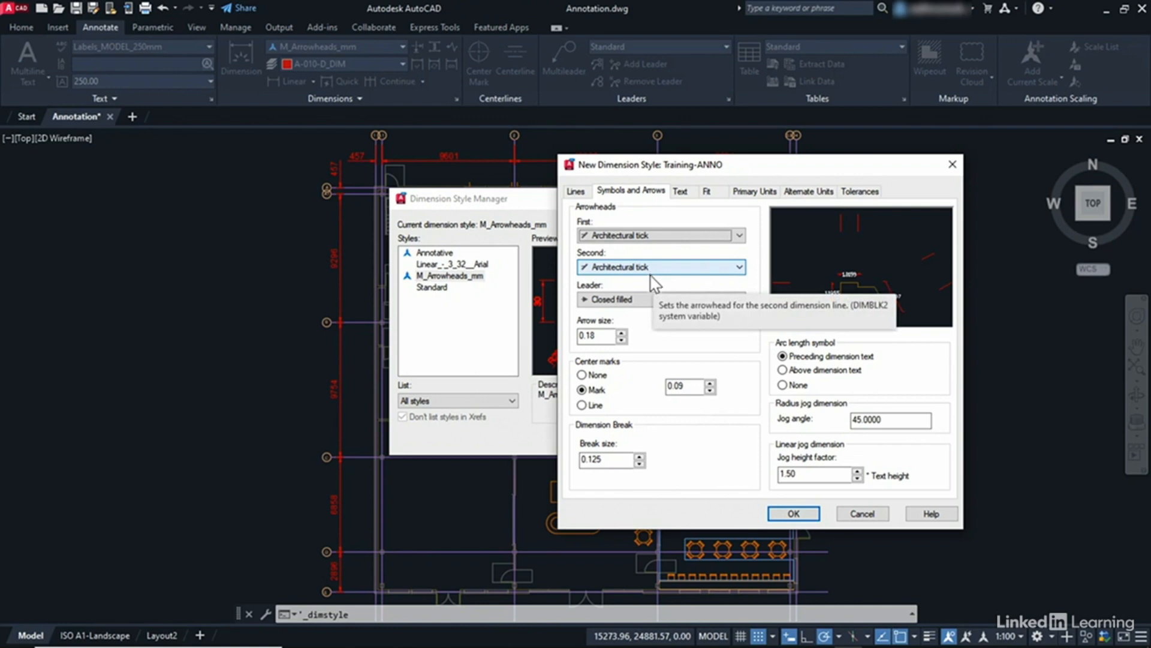
left_click(653, 299)
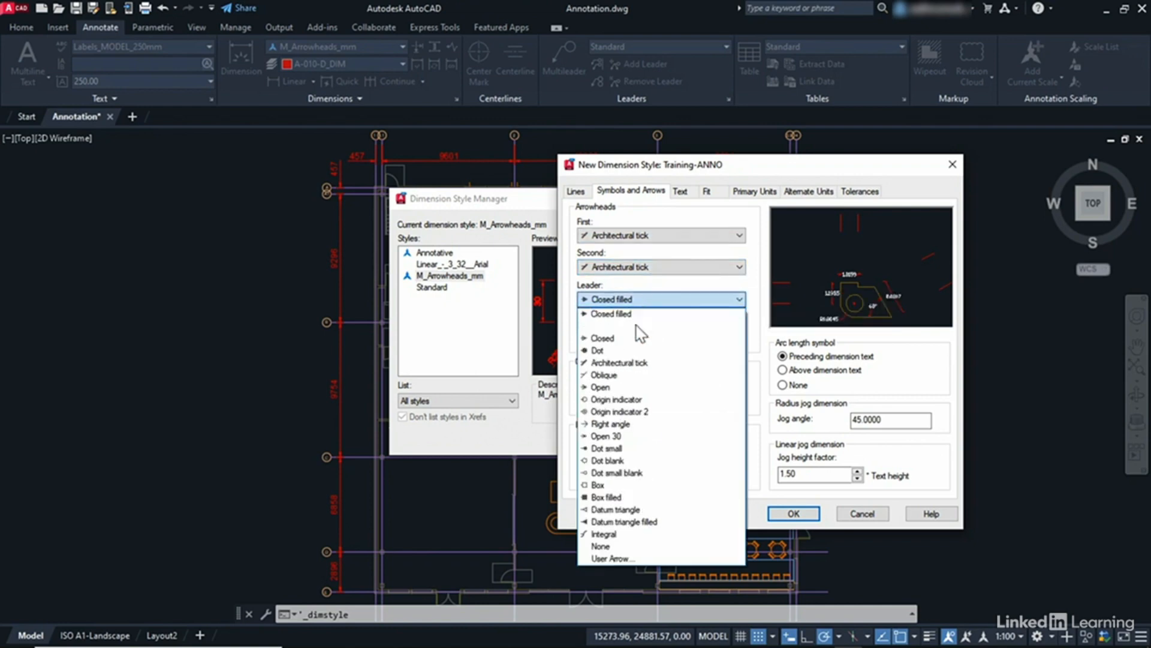
left_click(641, 349)
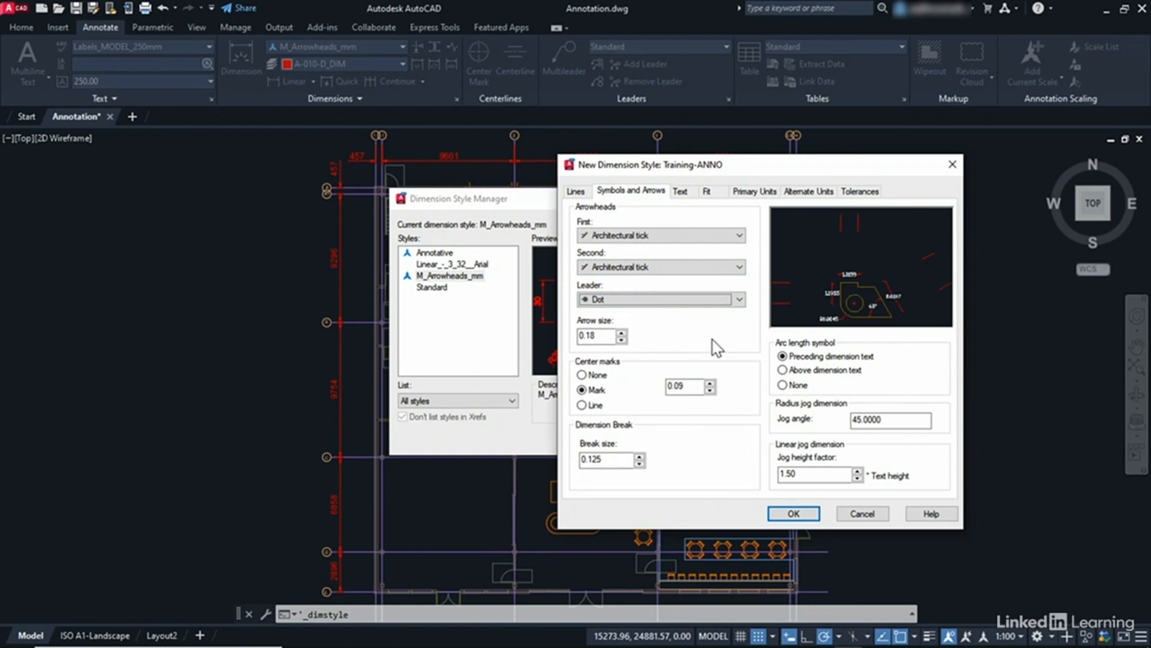
- Set the style's arrow size to 3.5, its center marks to None and its dimension break size to 3.75
double_click(608, 336)
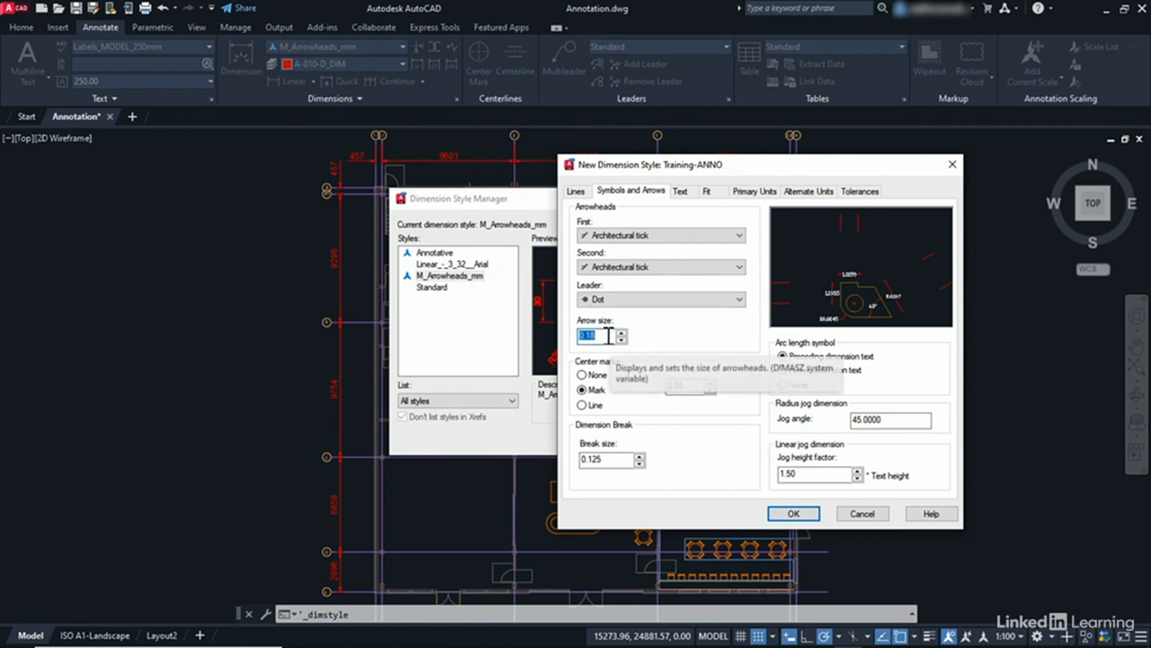
type("3.5")
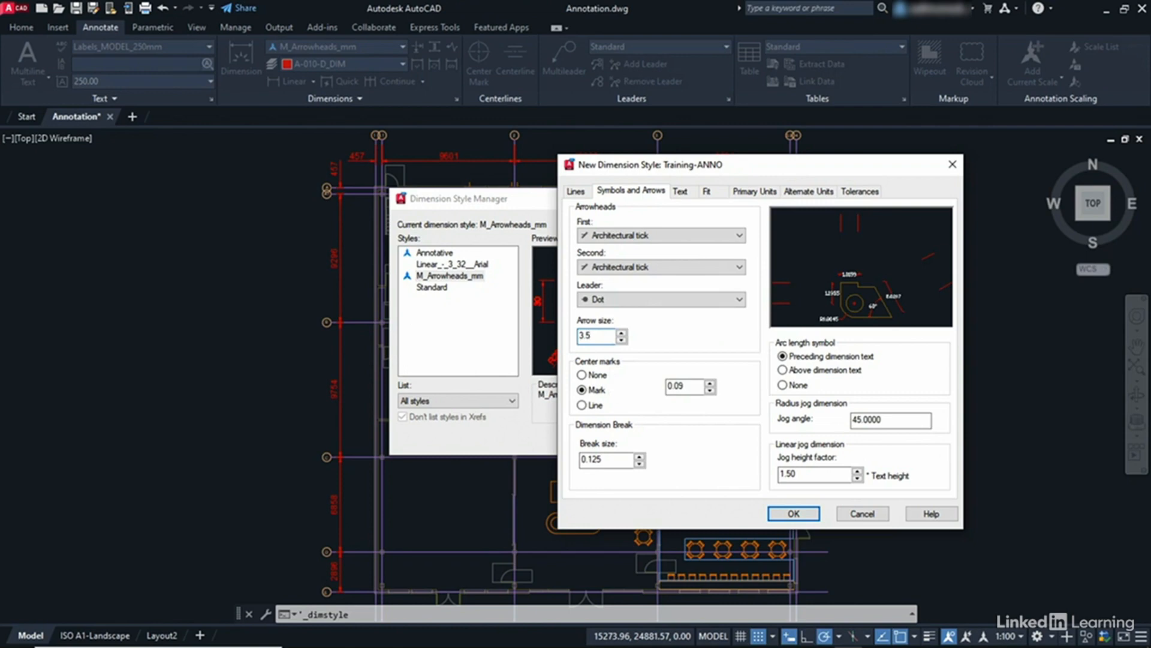
left_click(581, 375)
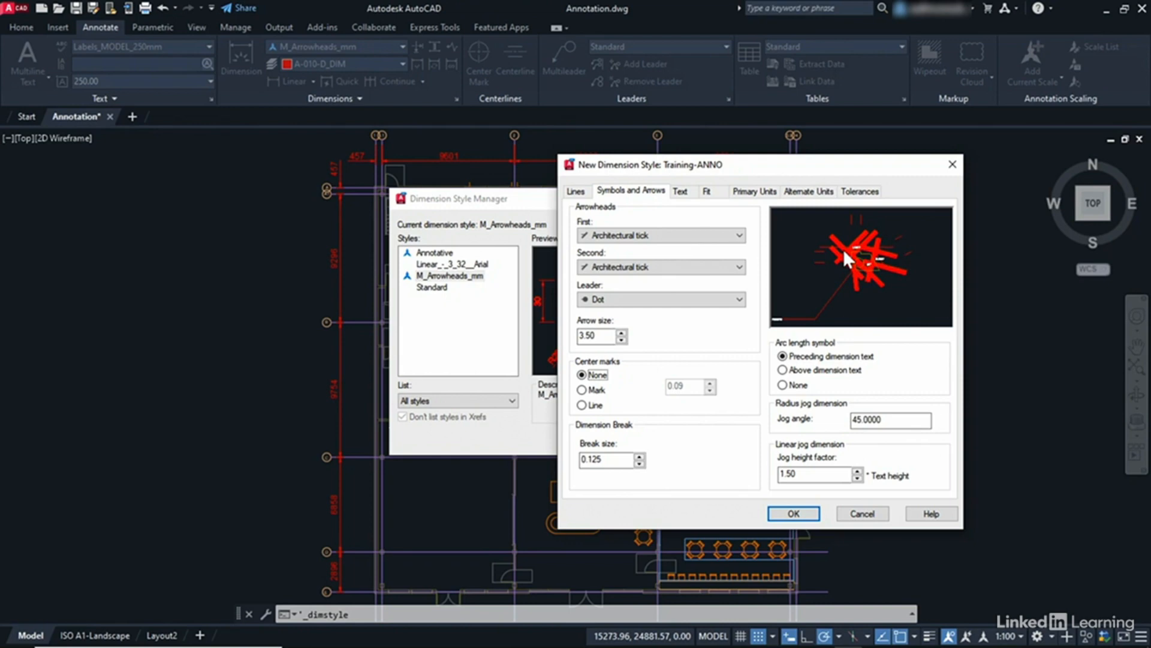
double_click(612, 460)
type("3.75")
- Create a new text style named Dims_MODEL from the dimension style's text settings
left_click(680, 191)
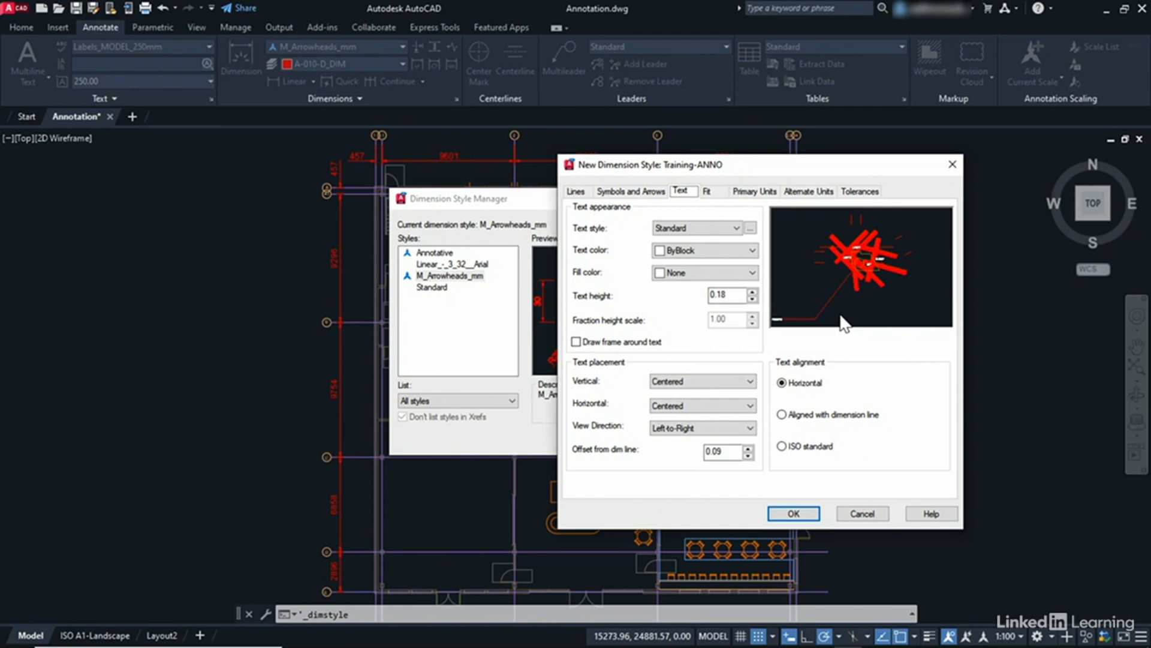
left_click(750, 228)
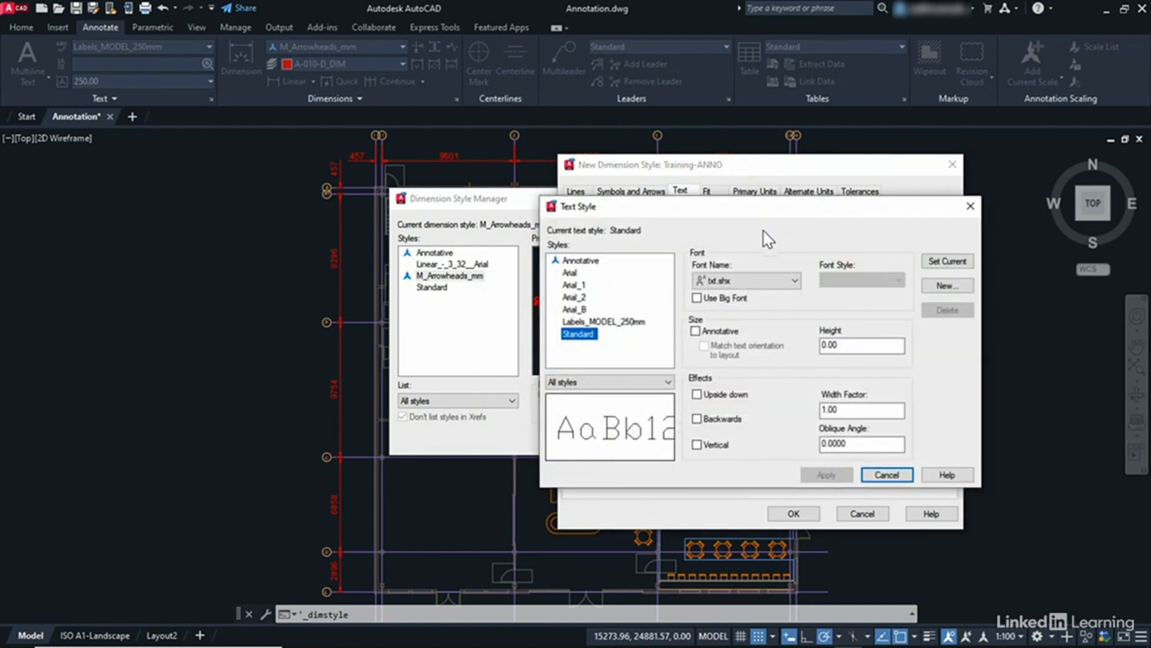
left_click(937, 289)
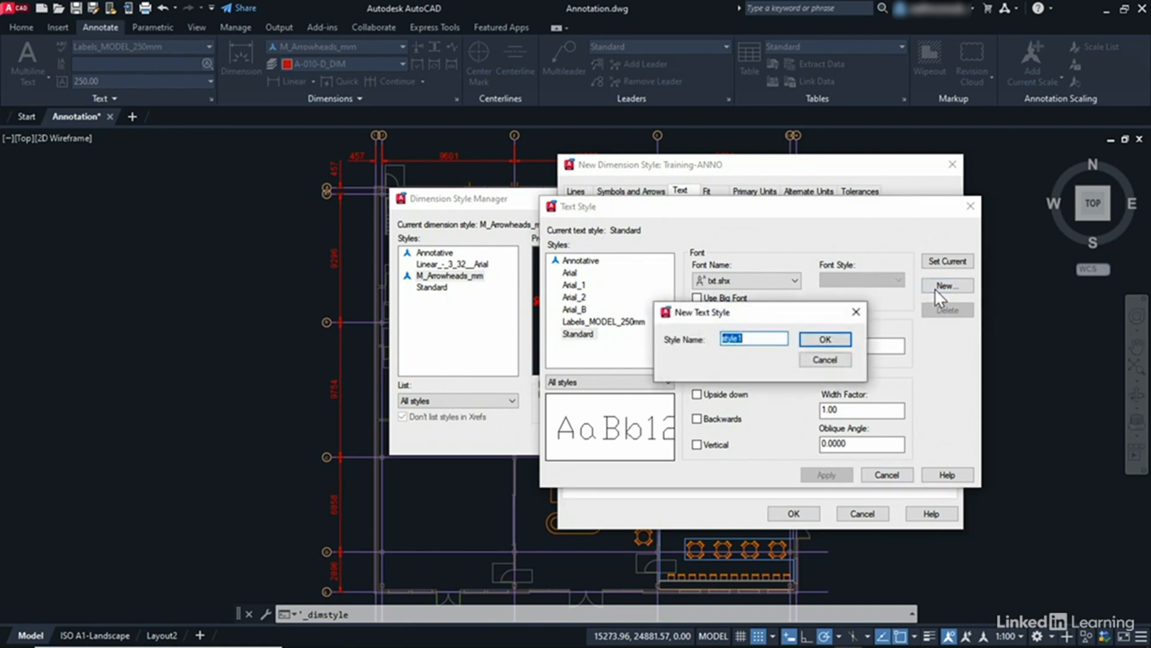
type("Dims_MODEL")
left_click(825, 340)
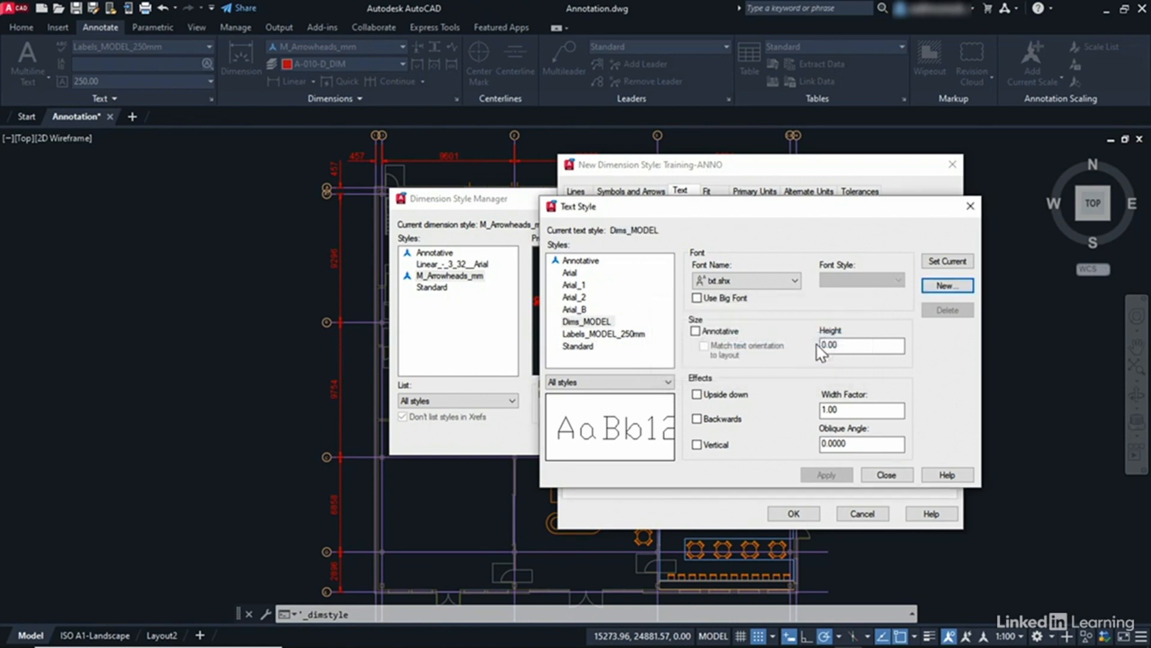
- Give the Dims_MODEL text style the Calibri font and apply the change
left_click(590, 323)
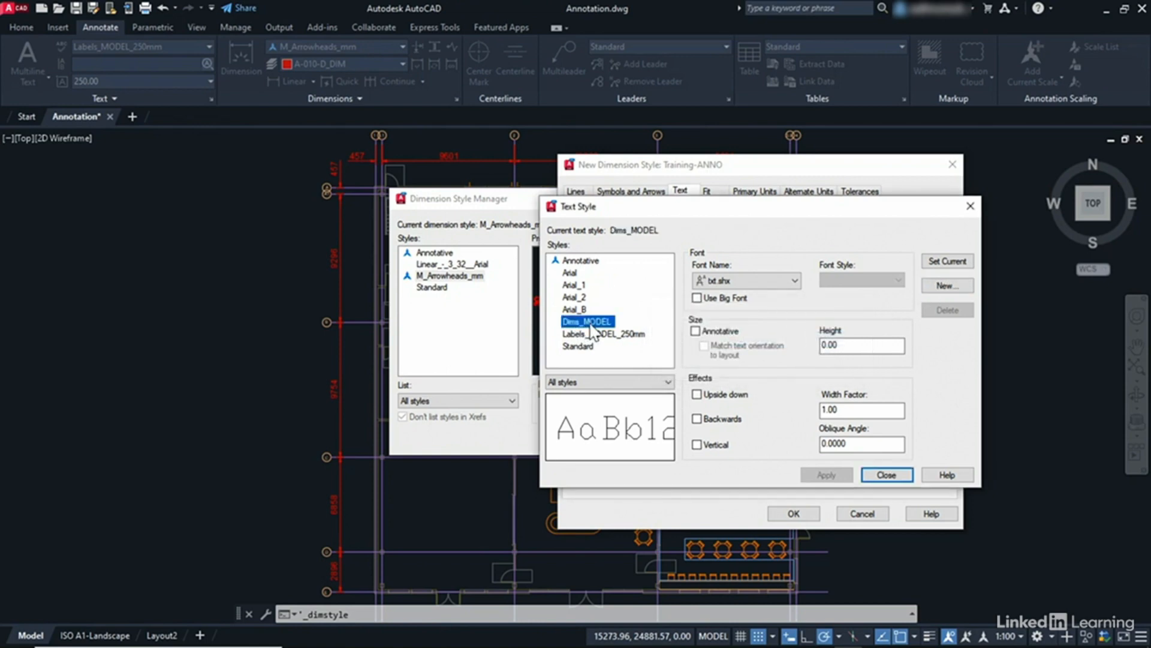
left_click(759, 282)
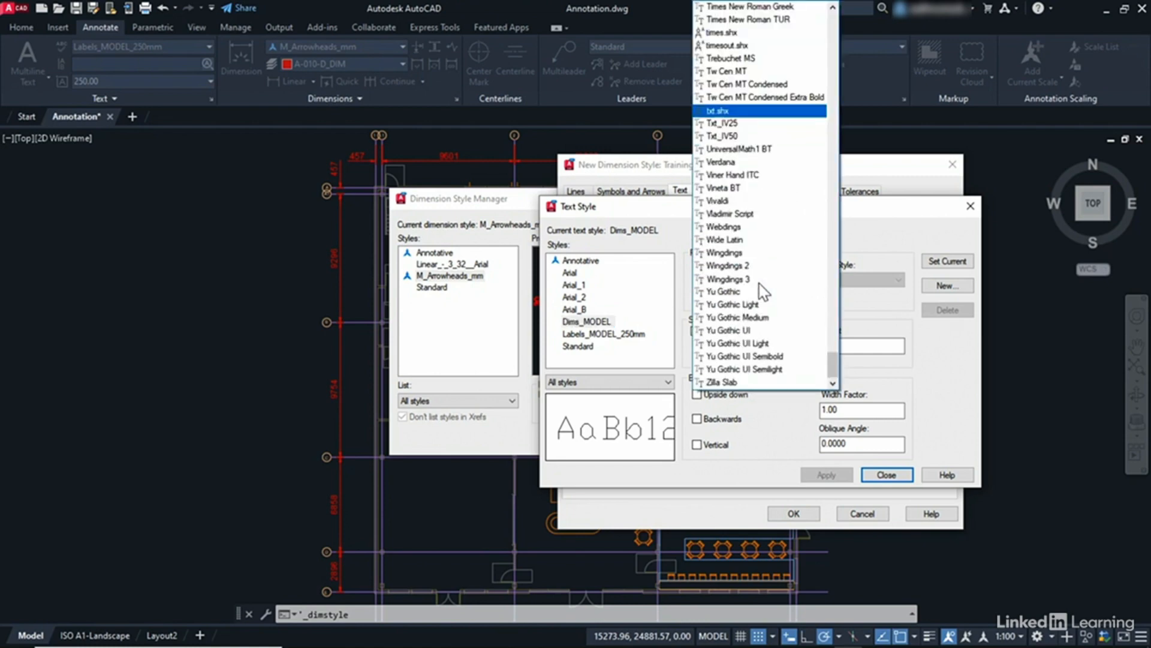
key("c")
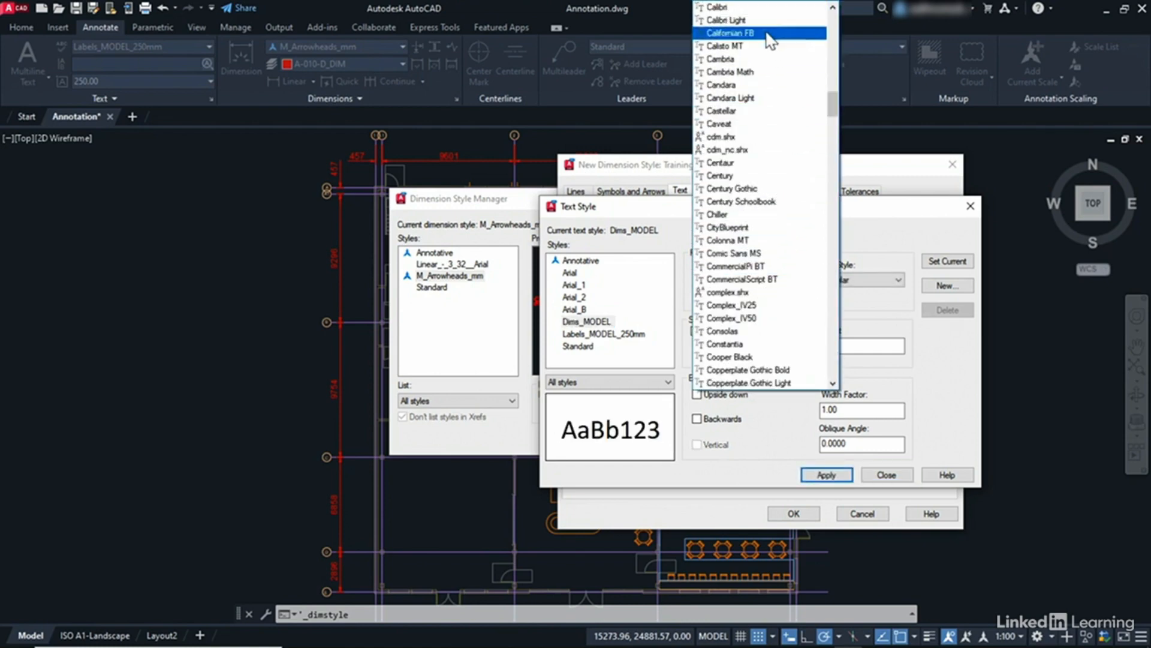
left_click(750, 9)
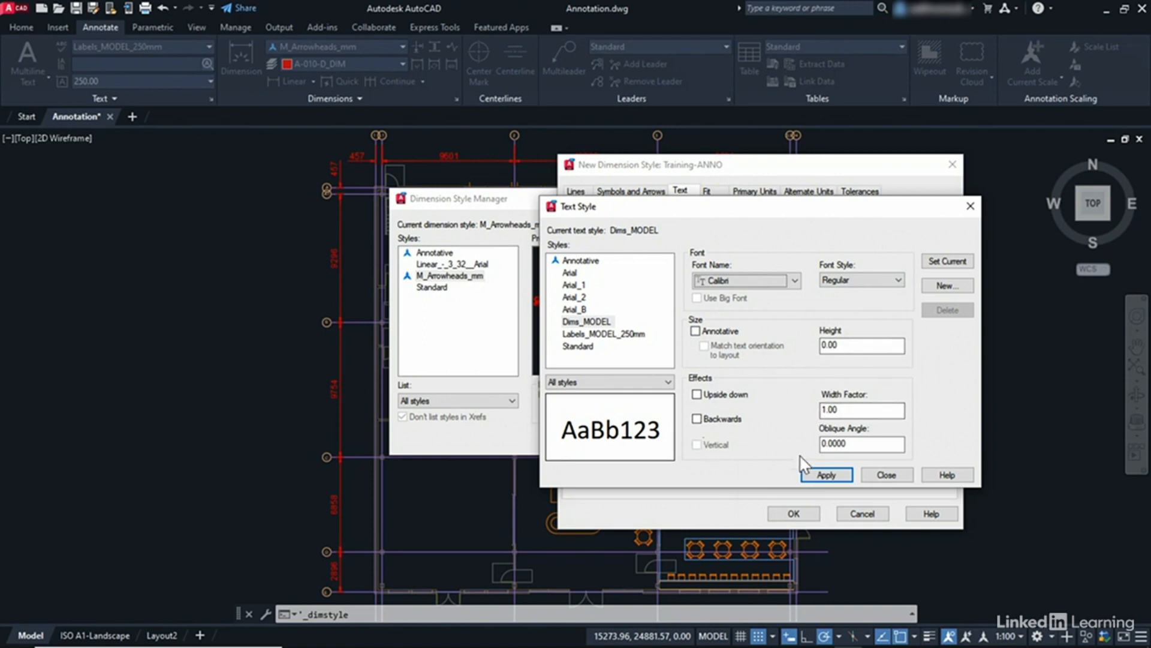
left_click(817, 475)
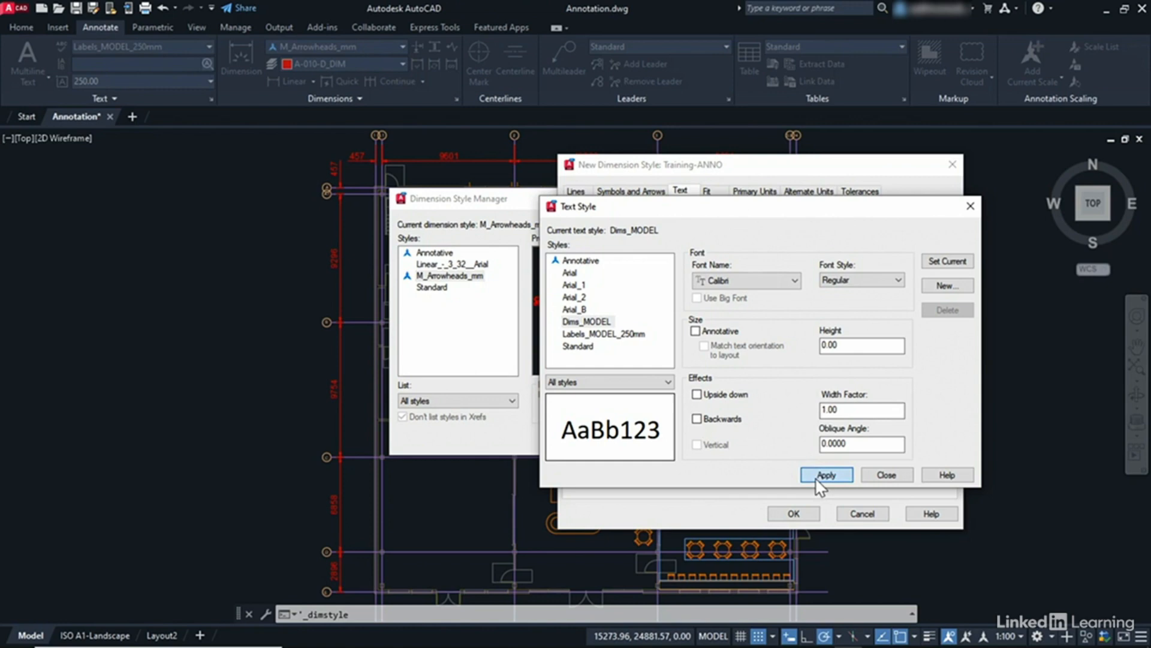
left_click(887, 475)
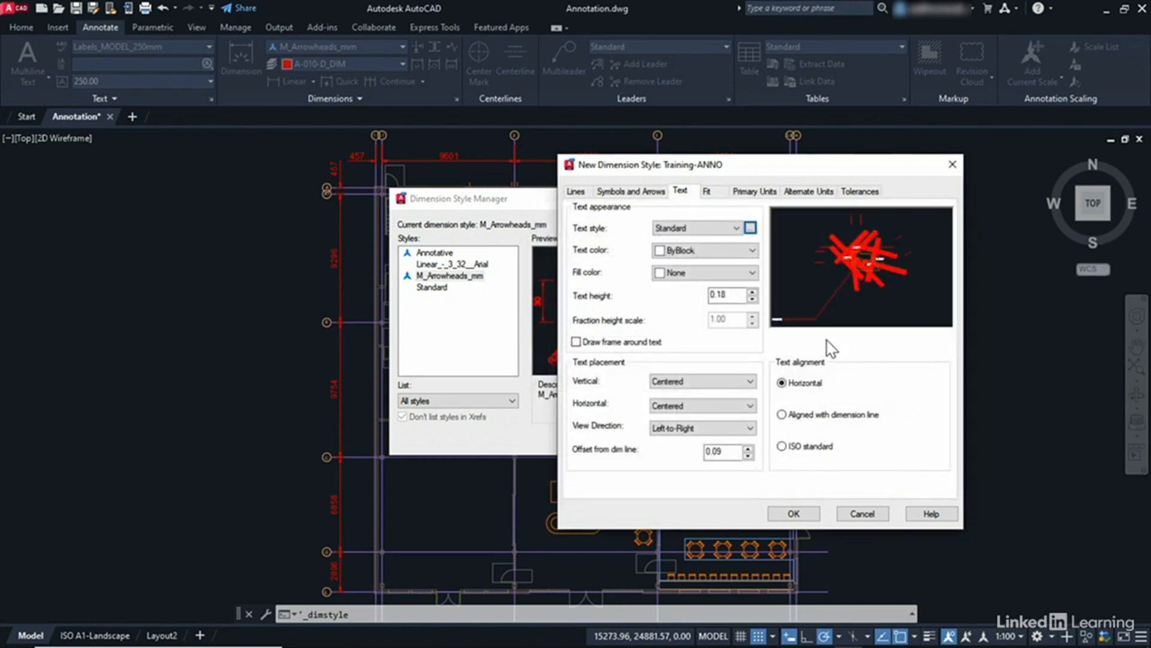
- Use the Dims_MODEL text style for the dimension text, with color ByLayer and a text height of 3.5
left_click(735, 229)
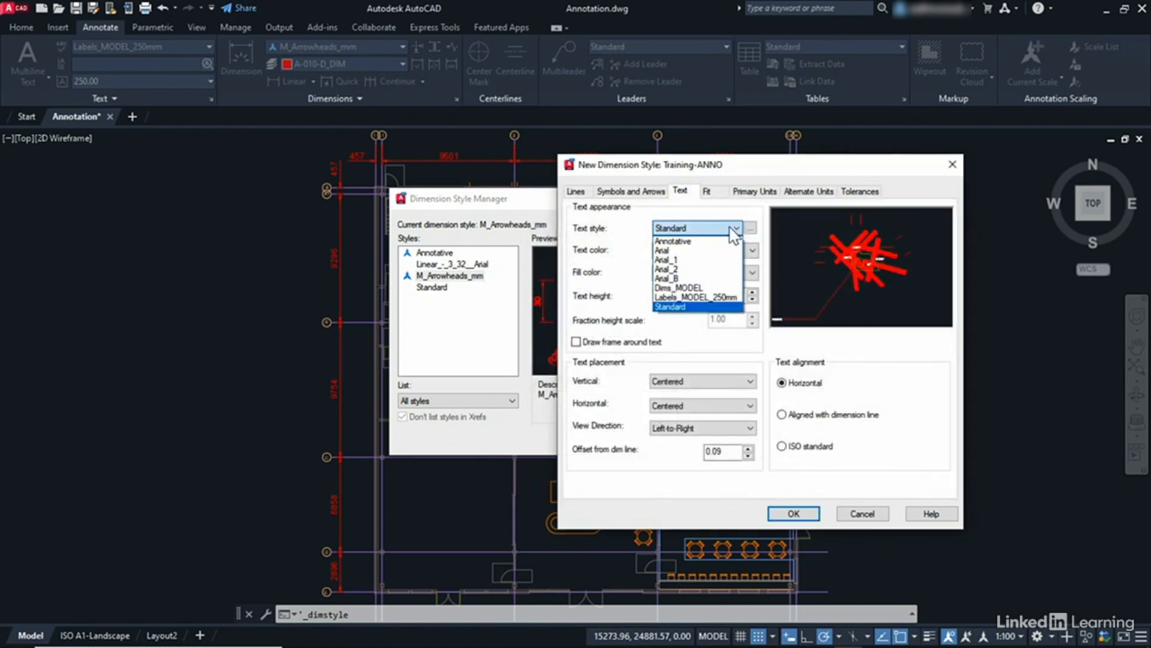
left_click(684, 288)
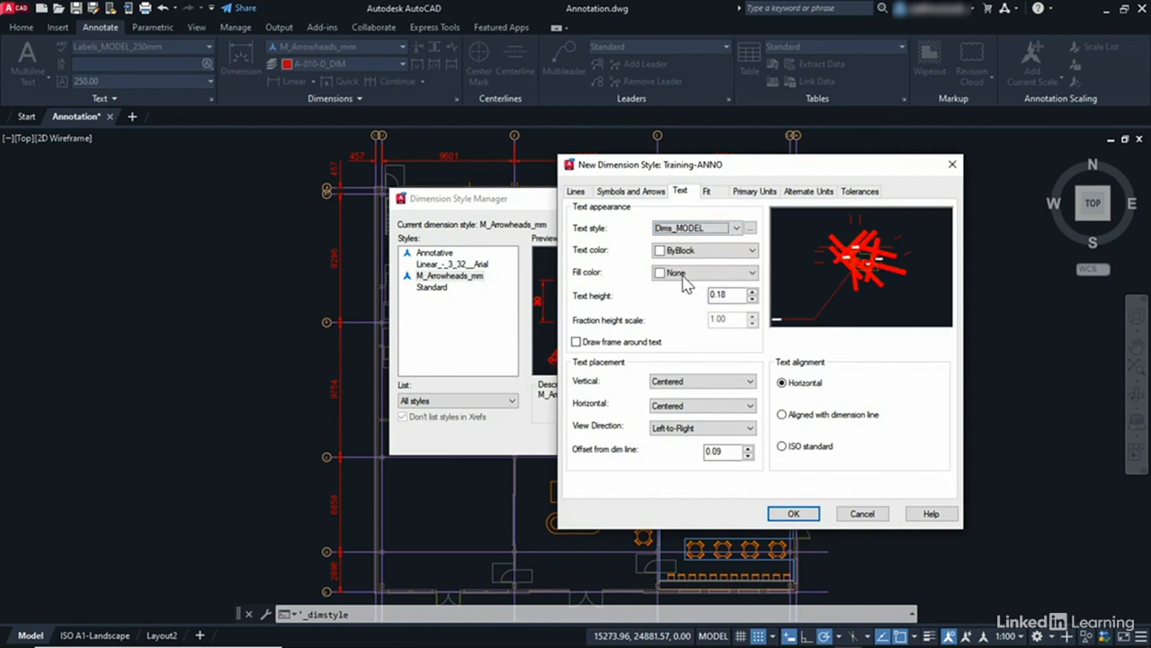
left_click(692, 251)
left_click(684, 265)
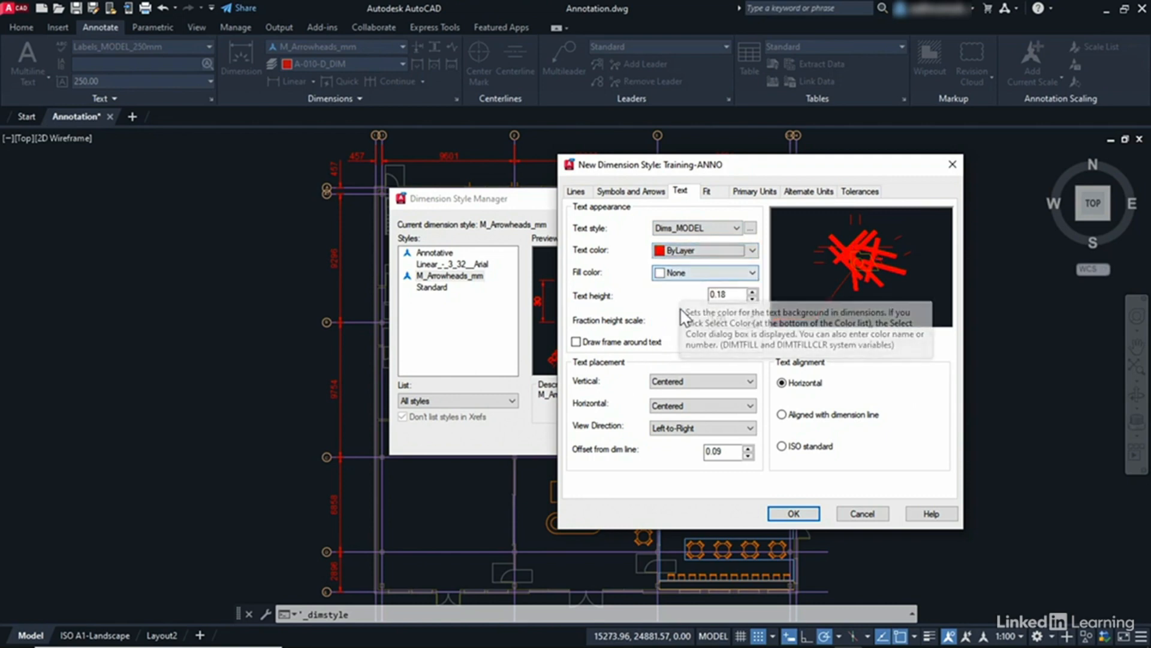
double_click(732, 295)
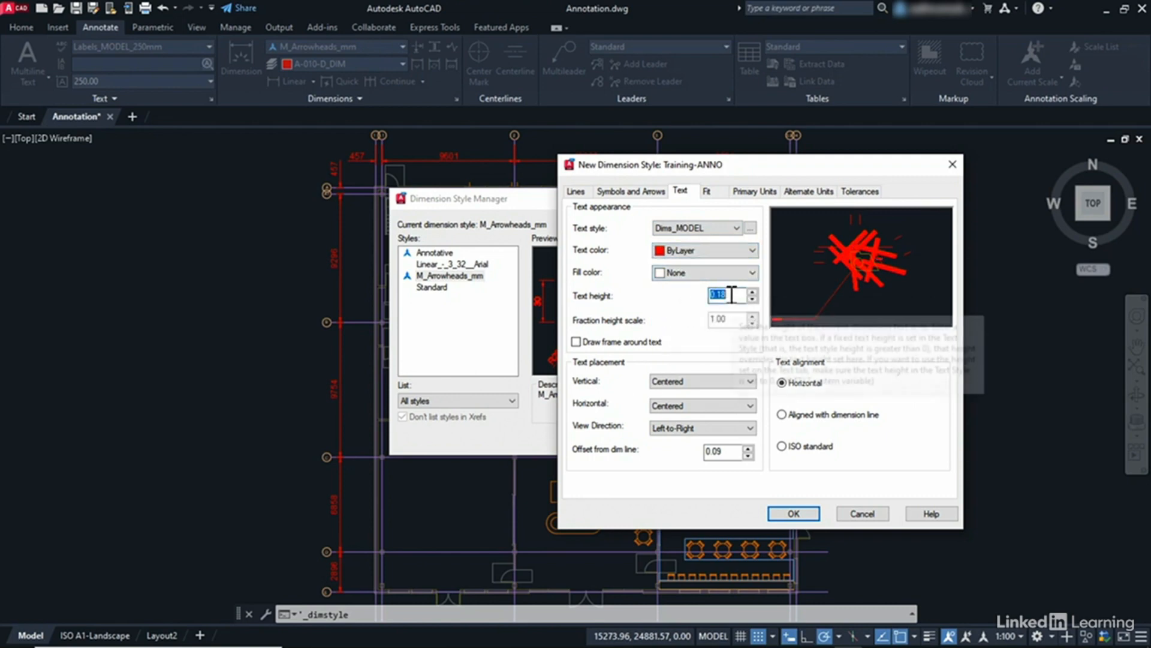
type("3.5")
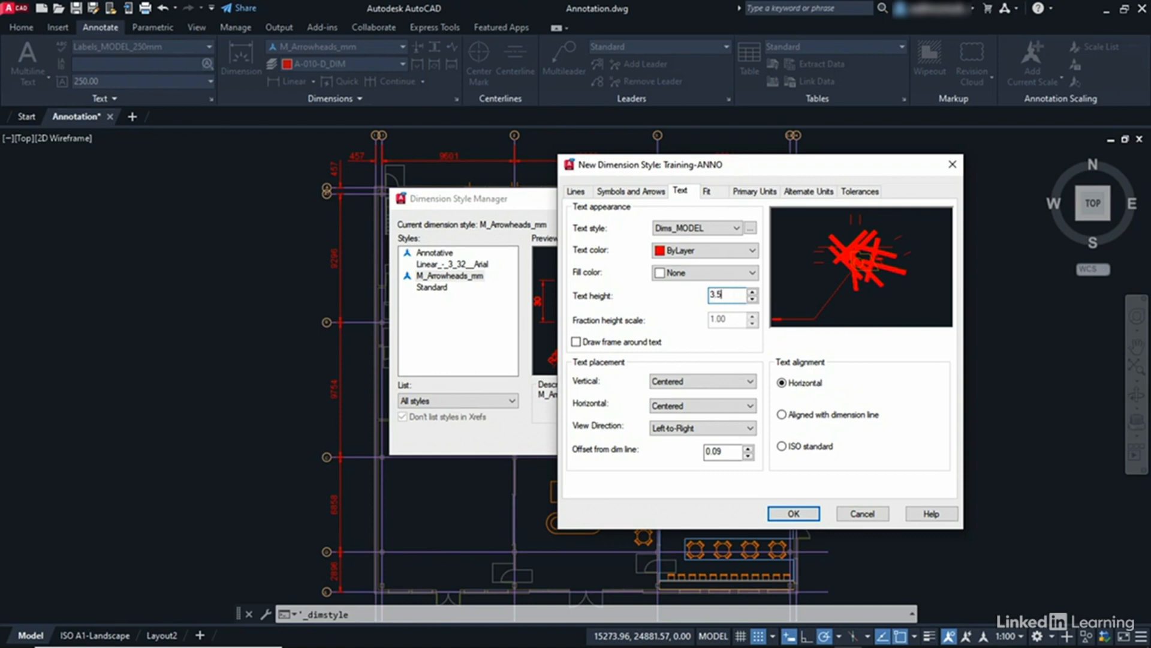
key("Tab")
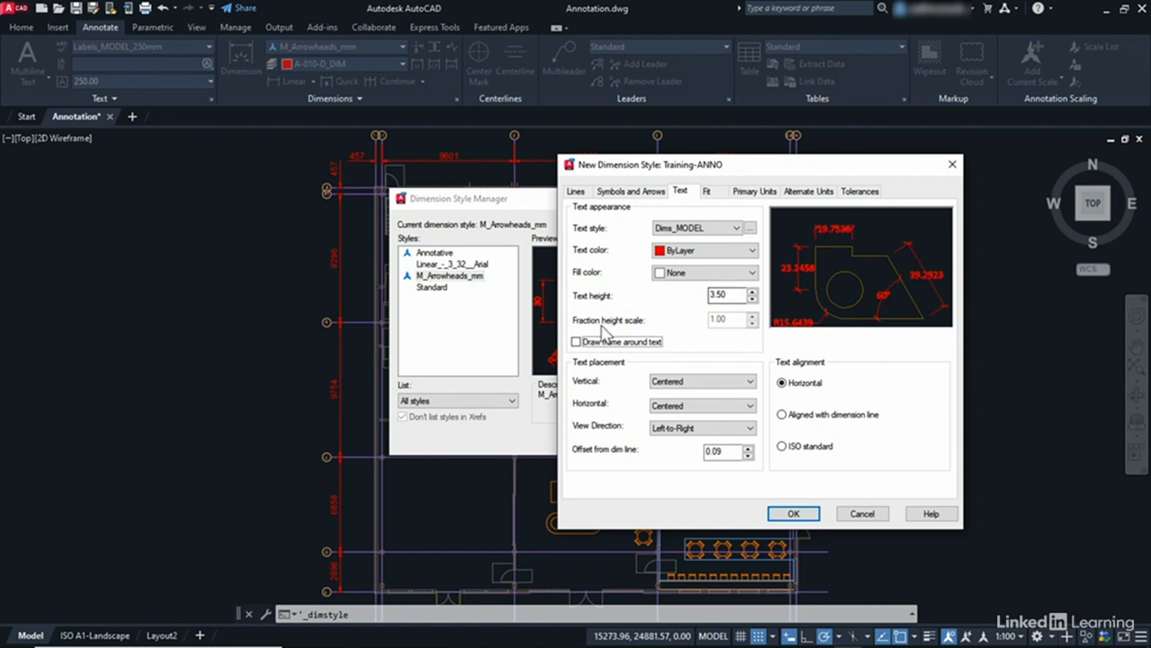
- Place the dimension text above the dimension line and horizontally centered, without a frame around it
left_click(577, 342)
left_click(577, 342)
left_click(694, 409)
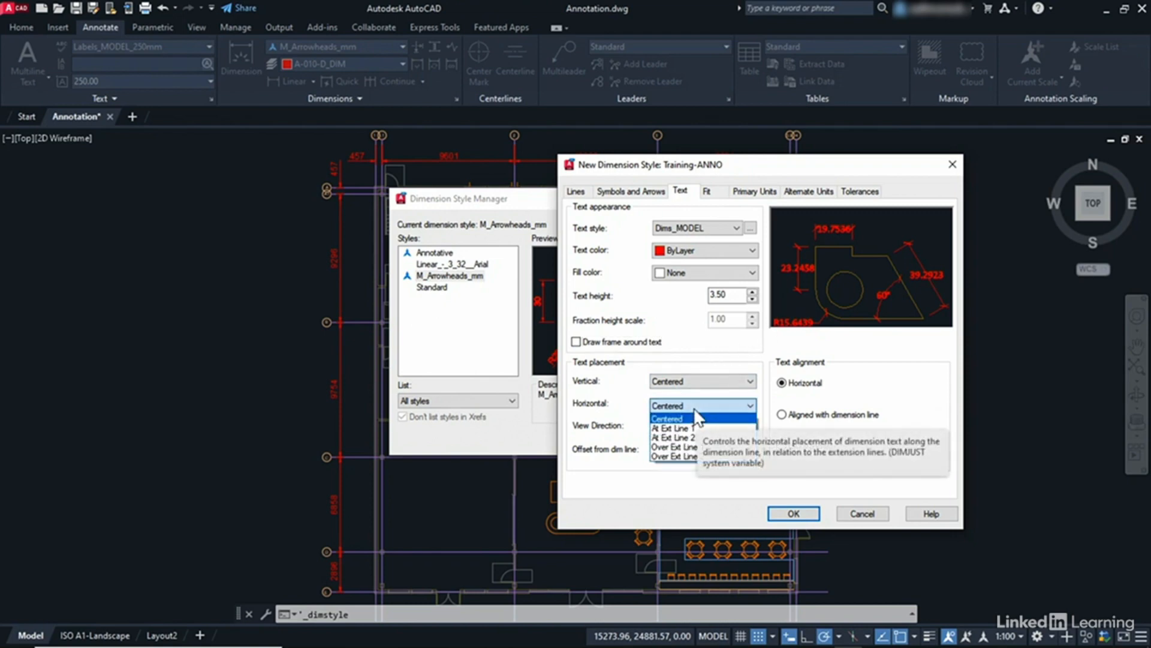
left_click(694, 428)
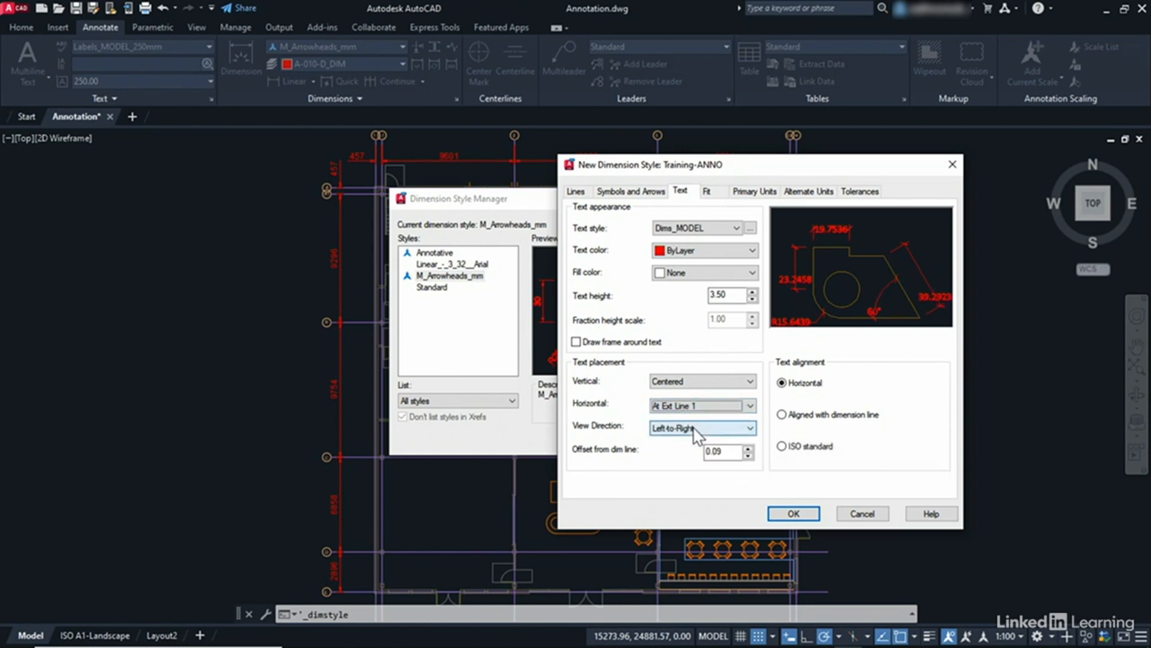
left_click(694, 383)
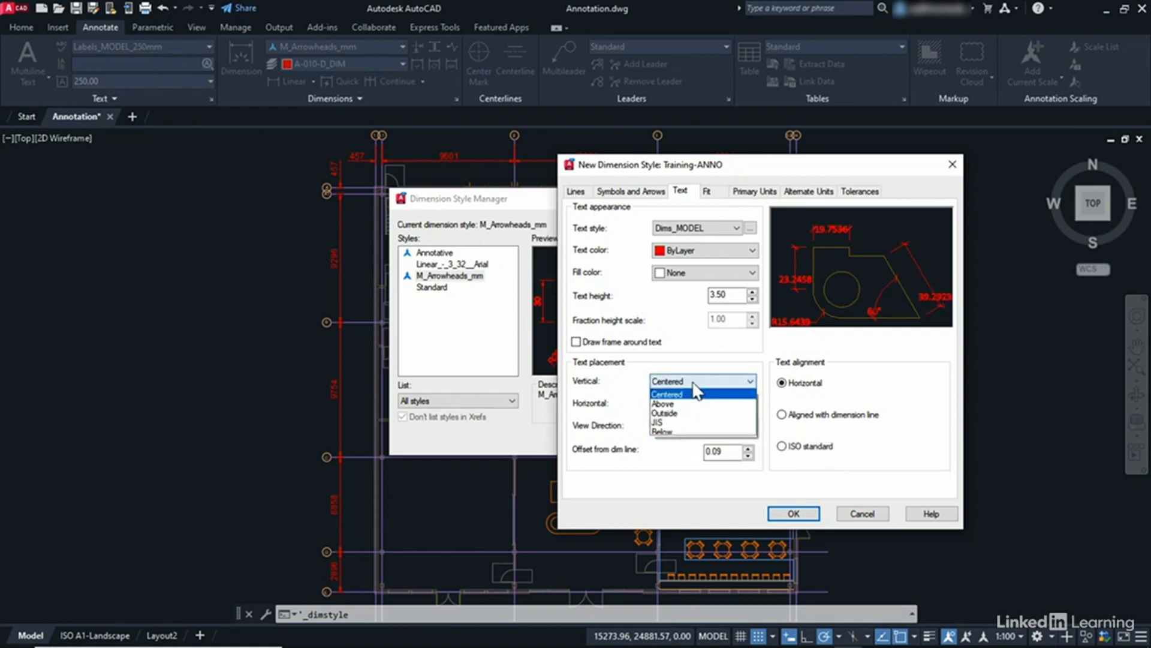
left_click(692, 405)
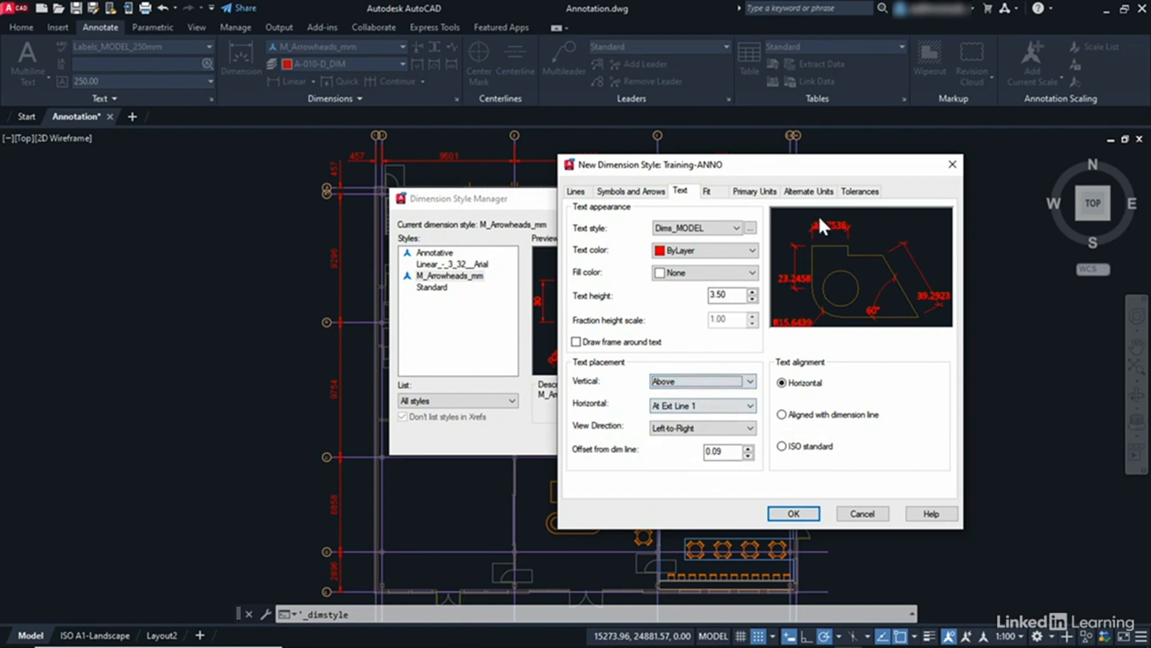
left_click(696, 406)
left_click(688, 418)
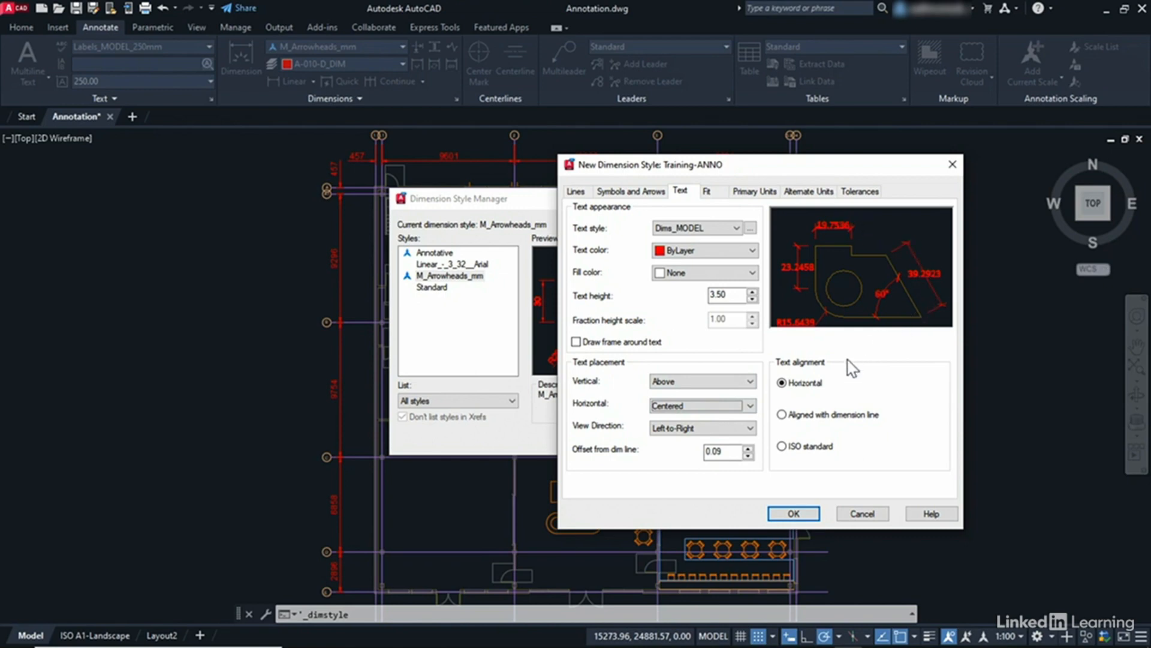
- Try the Right-to-Left view direction for the dimension text and return it to Left-to-Right
left_click(710, 428)
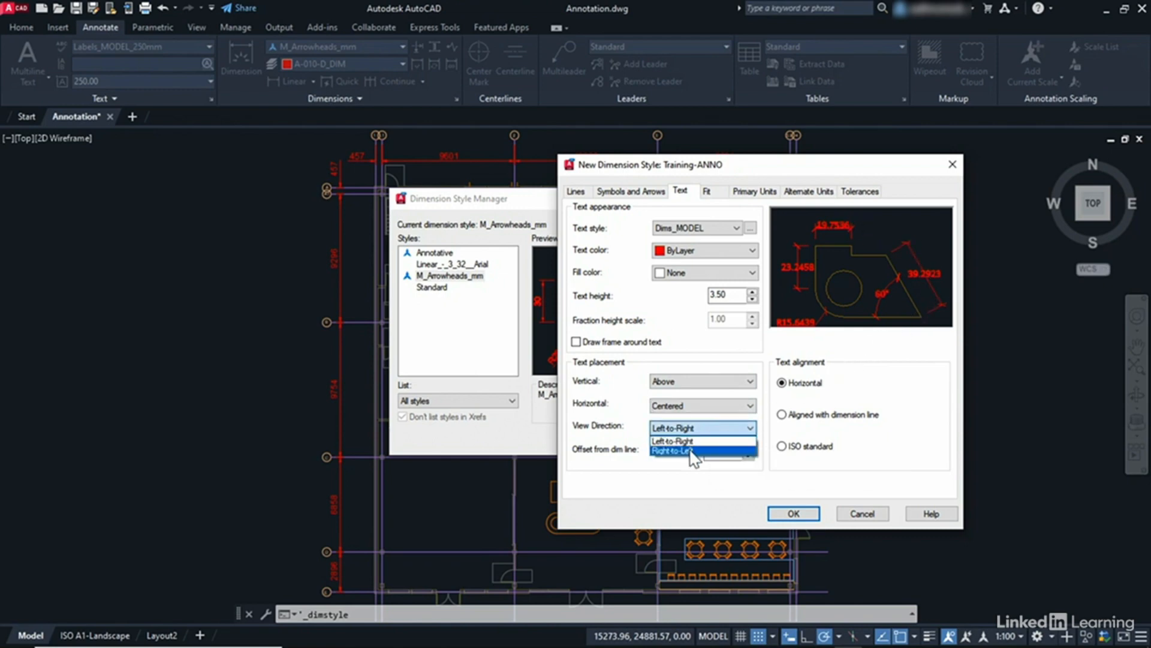
left_click(693, 451)
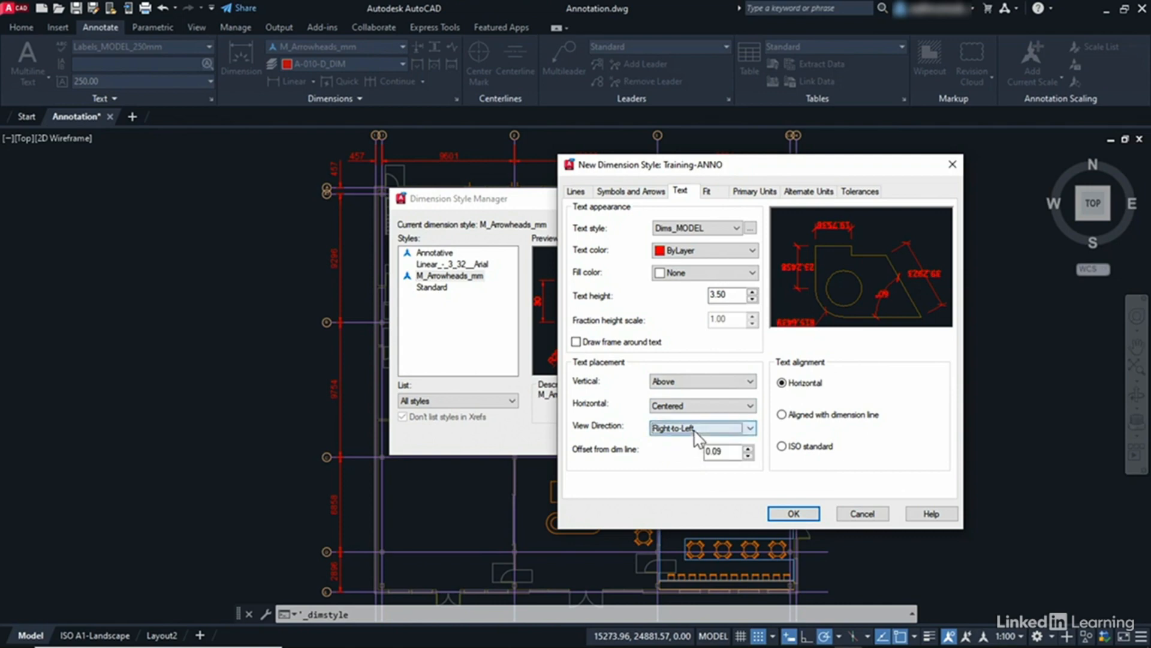
left_click(690, 430)
left_click(689, 441)
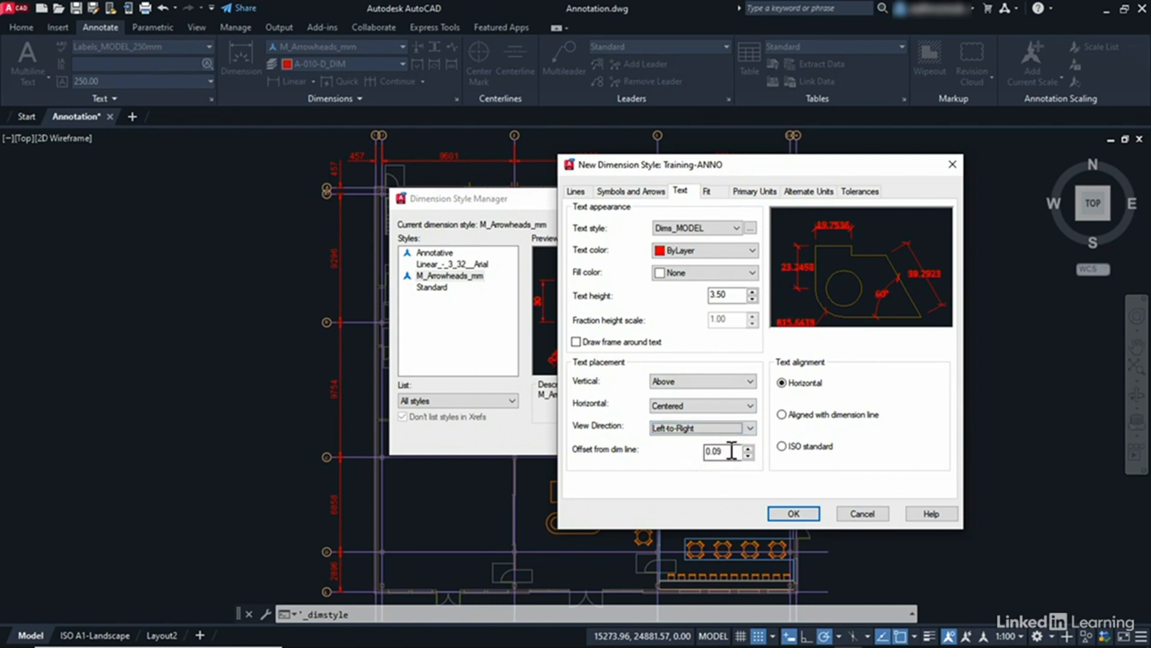
- Offset the dimension text 1.25 from the dimension line and set its alignment to Aligned with dimension line
double_click(728, 451)
type("1.2")
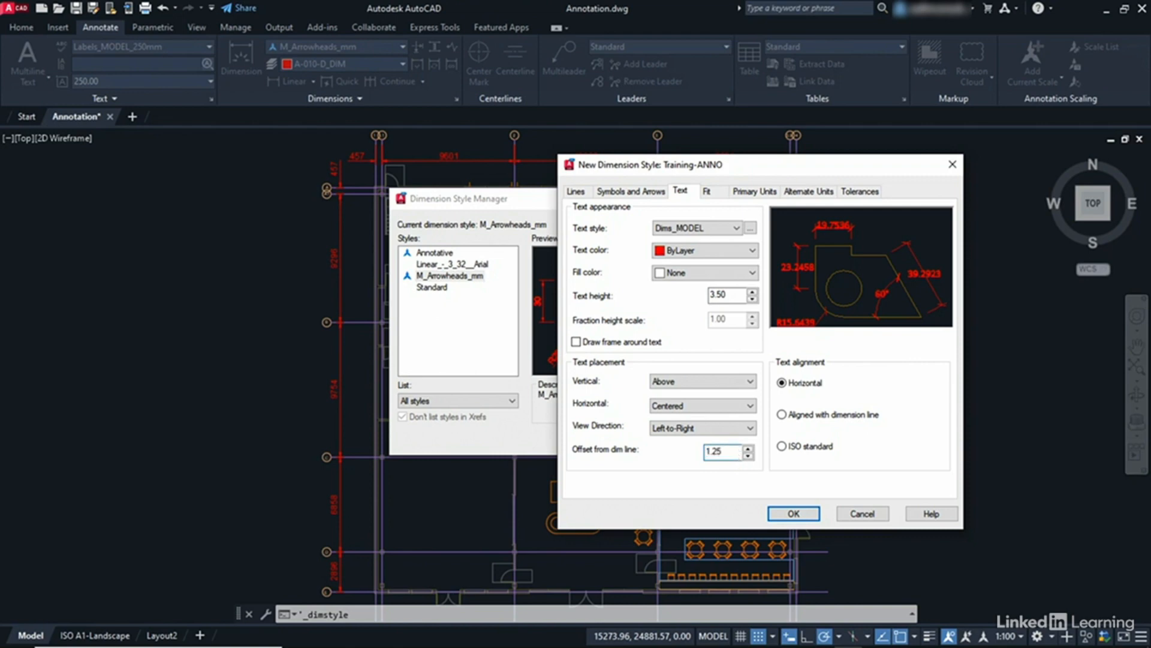
type("5")
key("Tab")
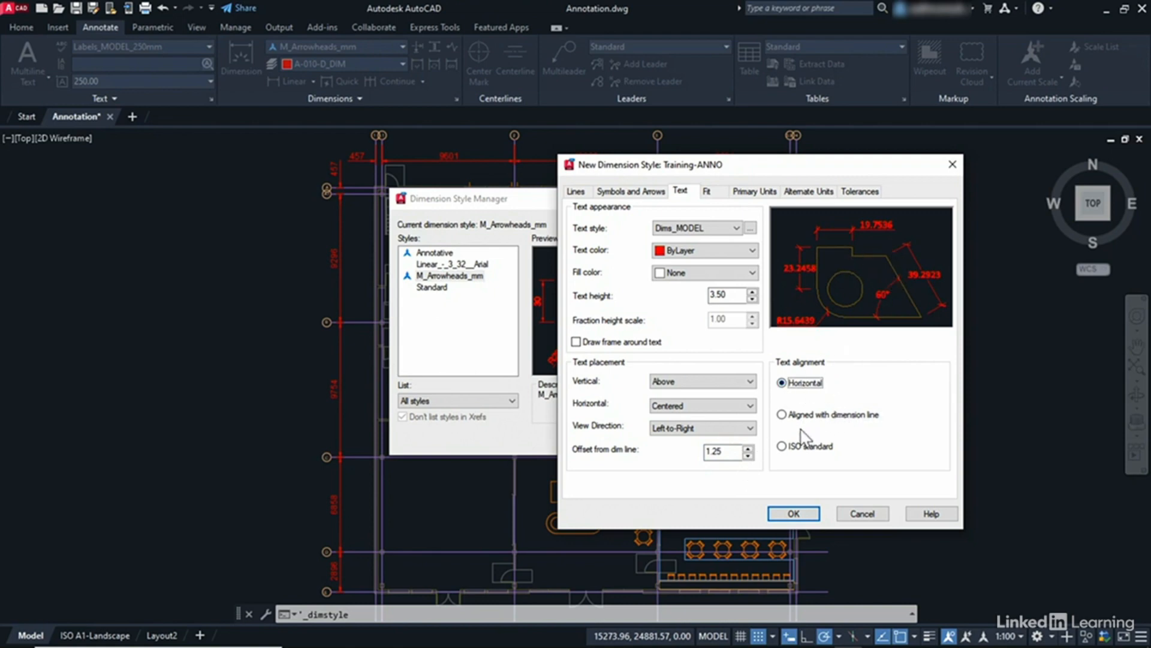
left_click(782, 415)
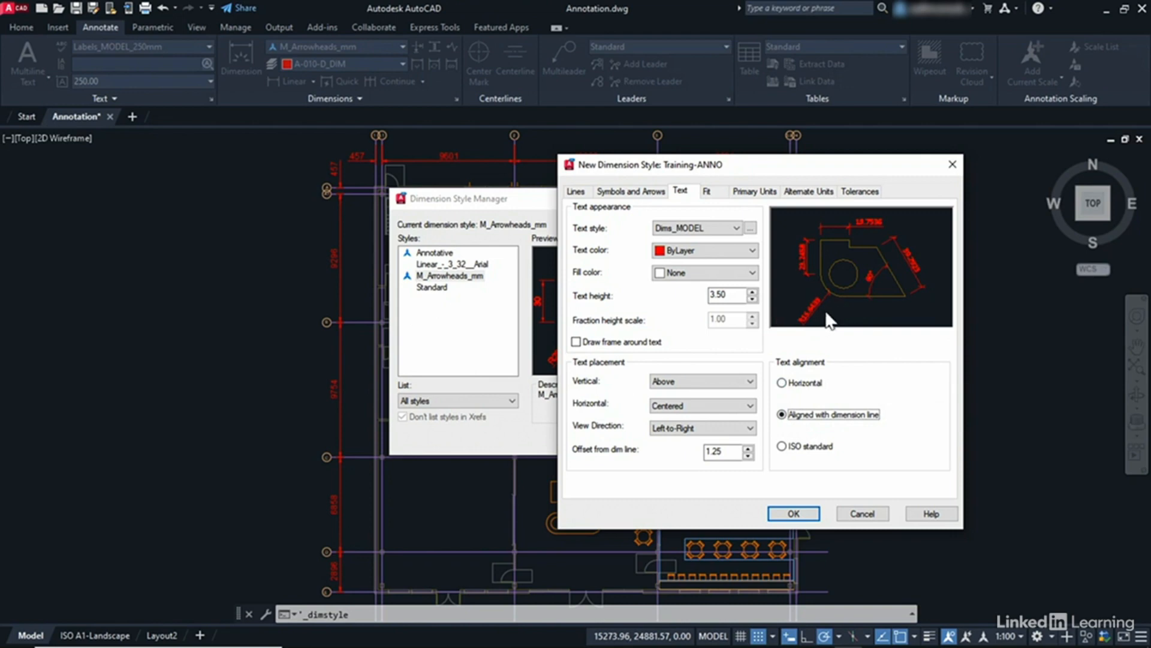
left_click(784, 448)
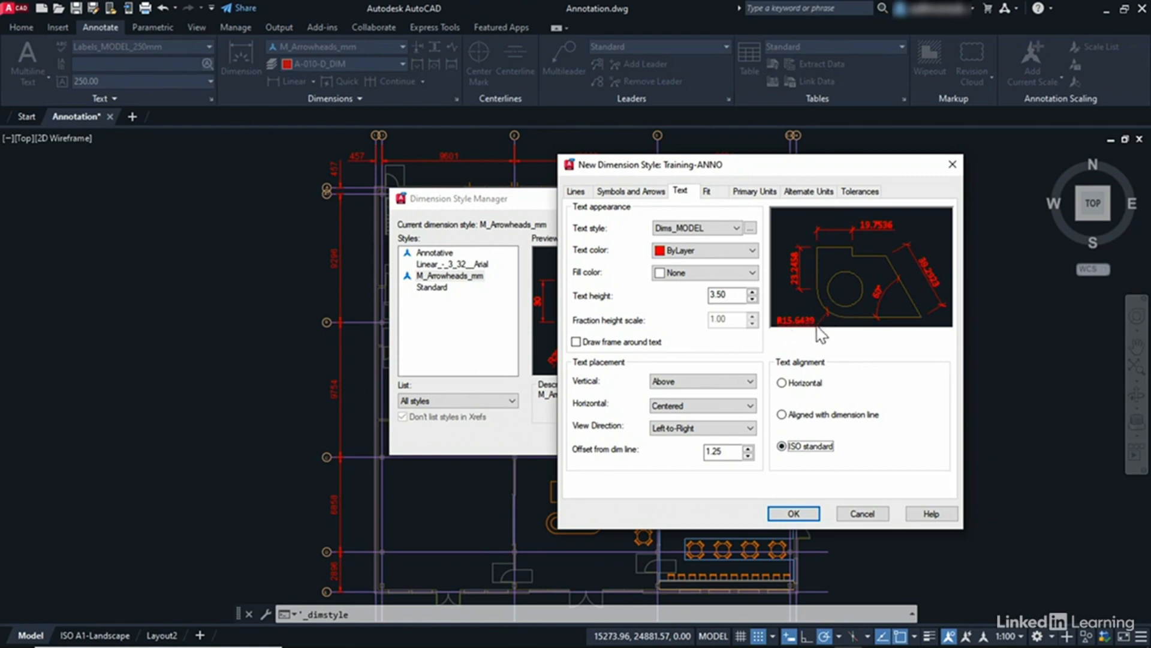
left_click(782, 414)
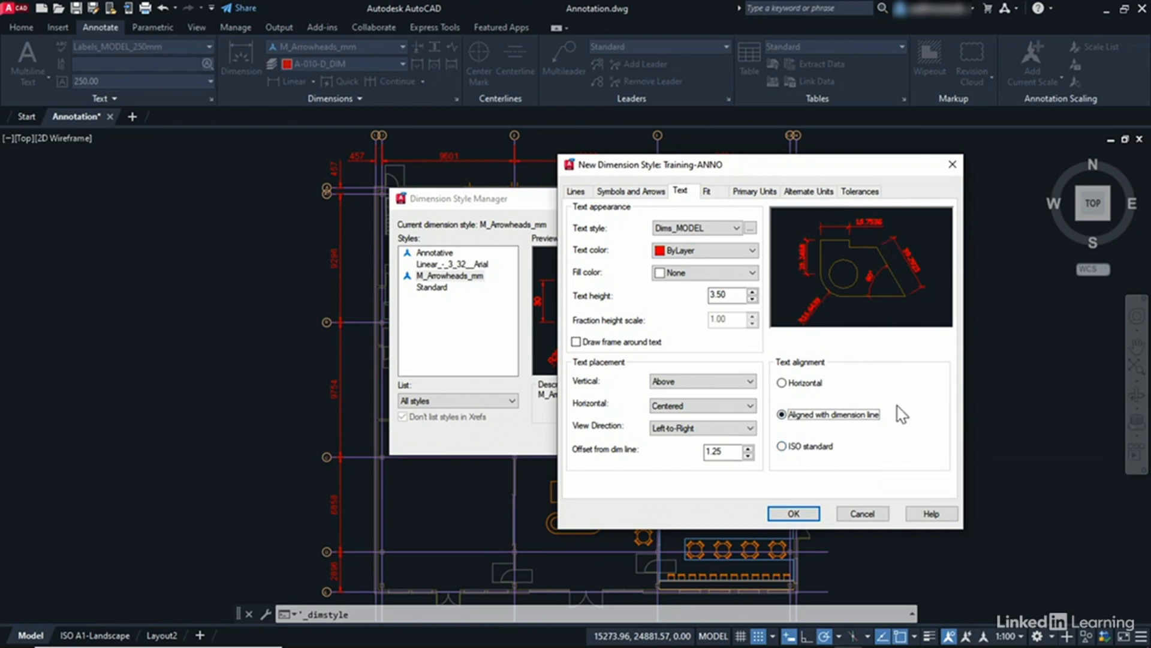
- Switch annotative scaling of the dimension features off and back on in the fit settings
left_click(715, 192)
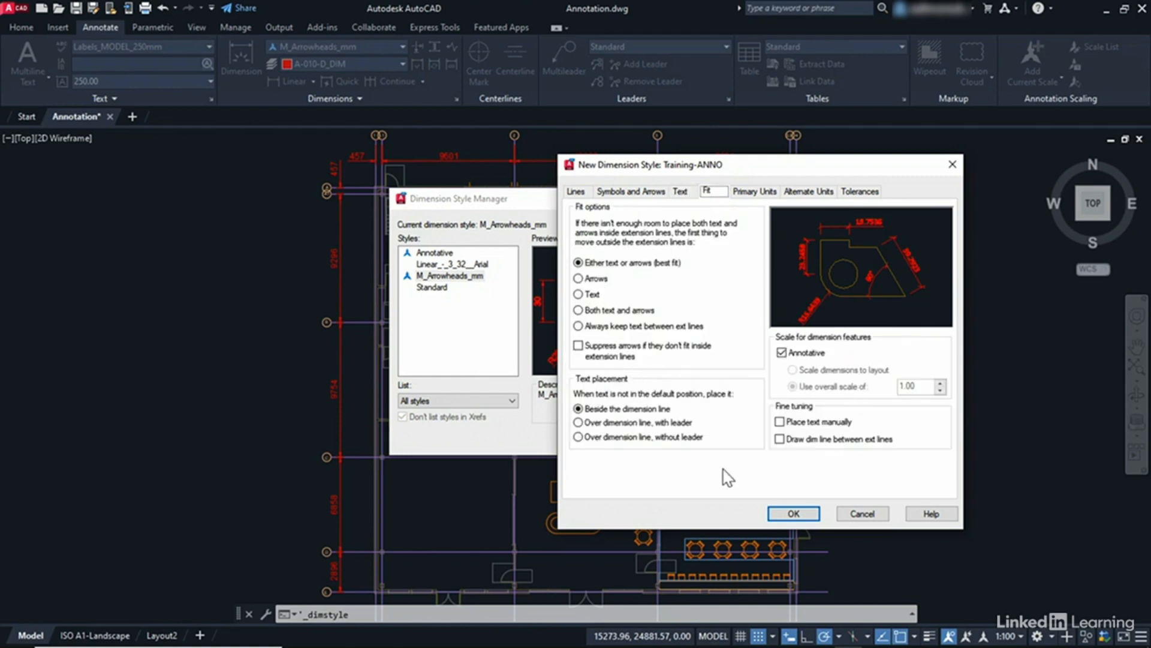
left_click(781, 352)
left_click(782, 354)
- Set the precision of the primary linear dimension units to 0.00
left_click(755, 193)
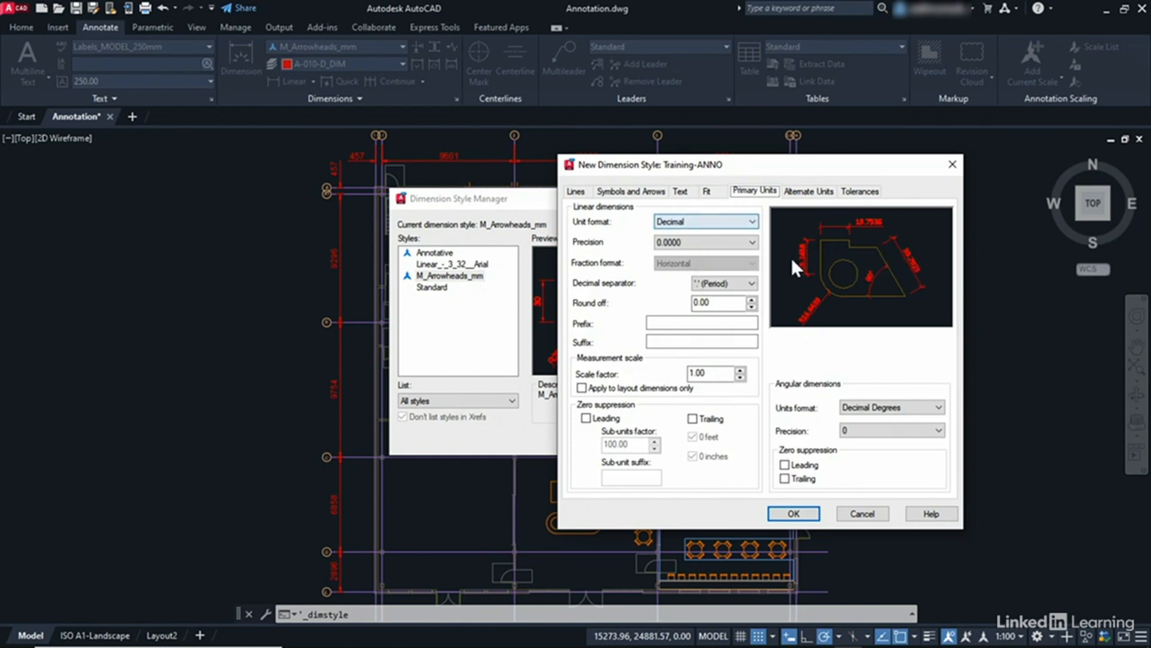
left_click(699, 244)
left_click(687, 274)
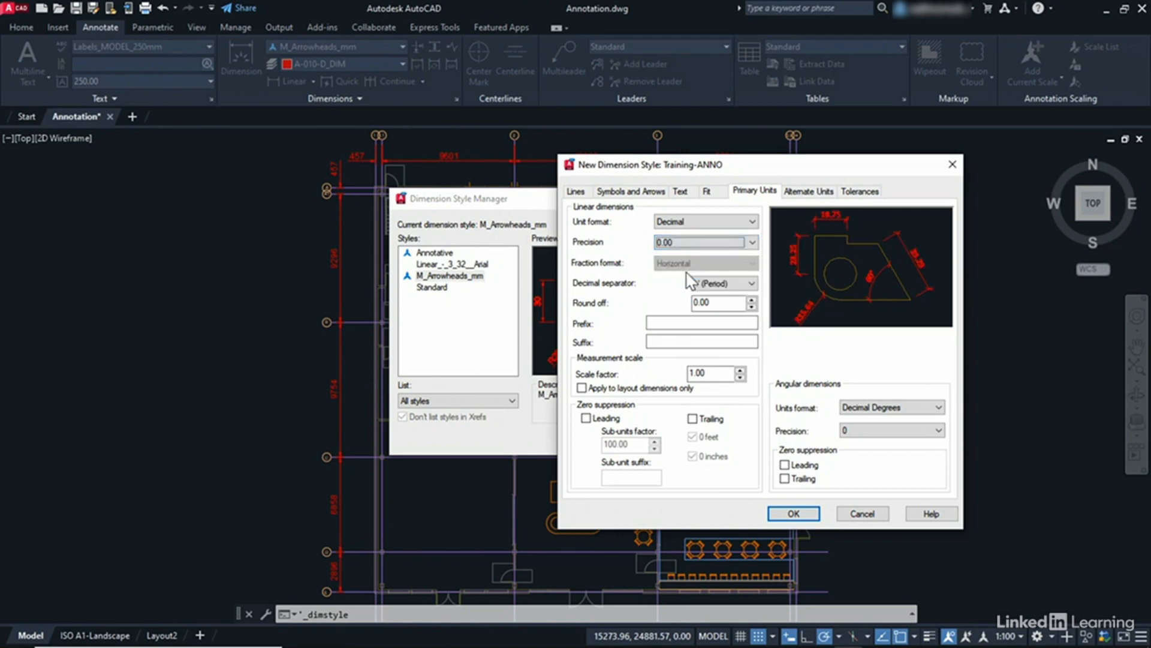
- Choose the period as decimal separator and suppress trailing zeros for the linear dimensions
left_click(743, 286)
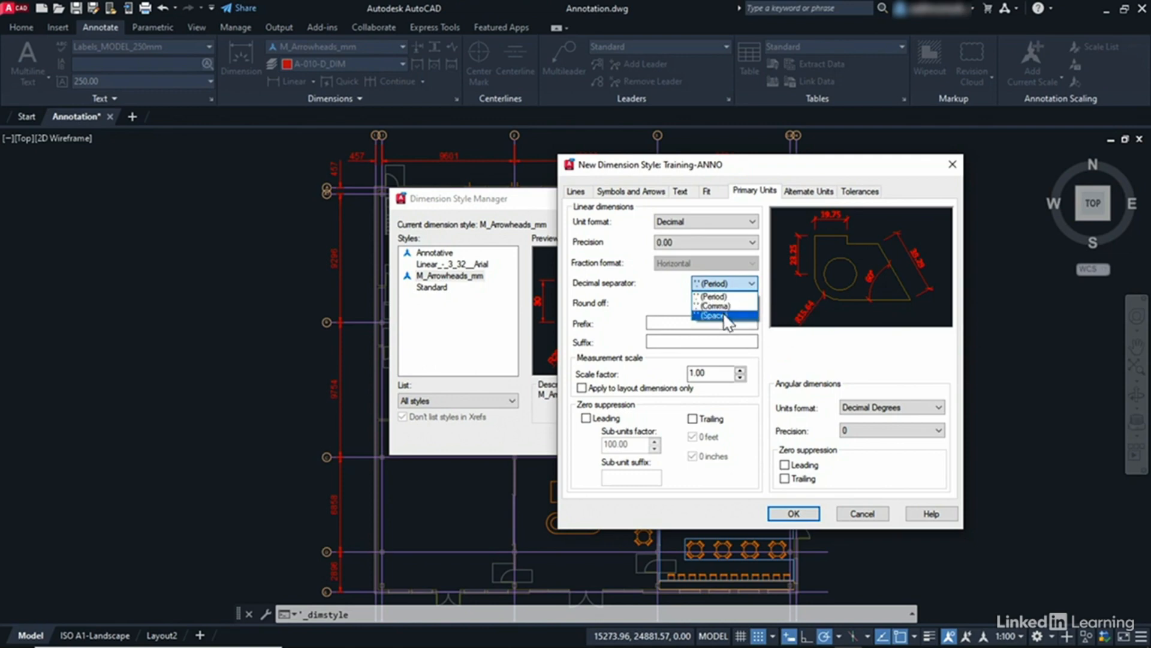
left_click(713, 296)
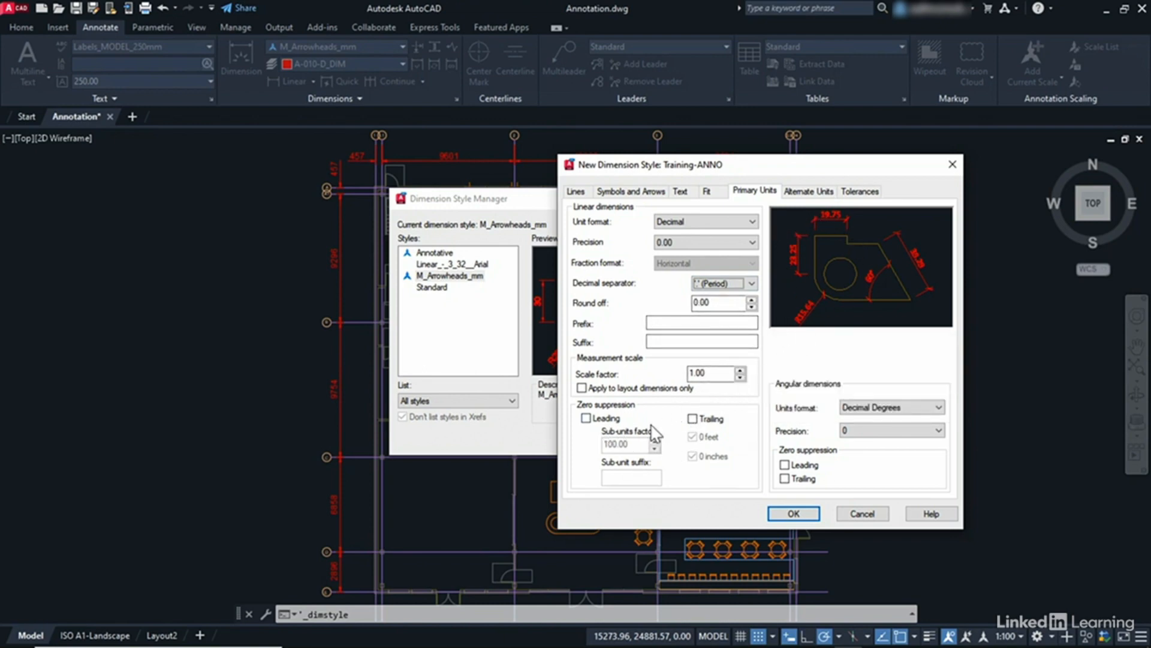
left_click(693, 418)
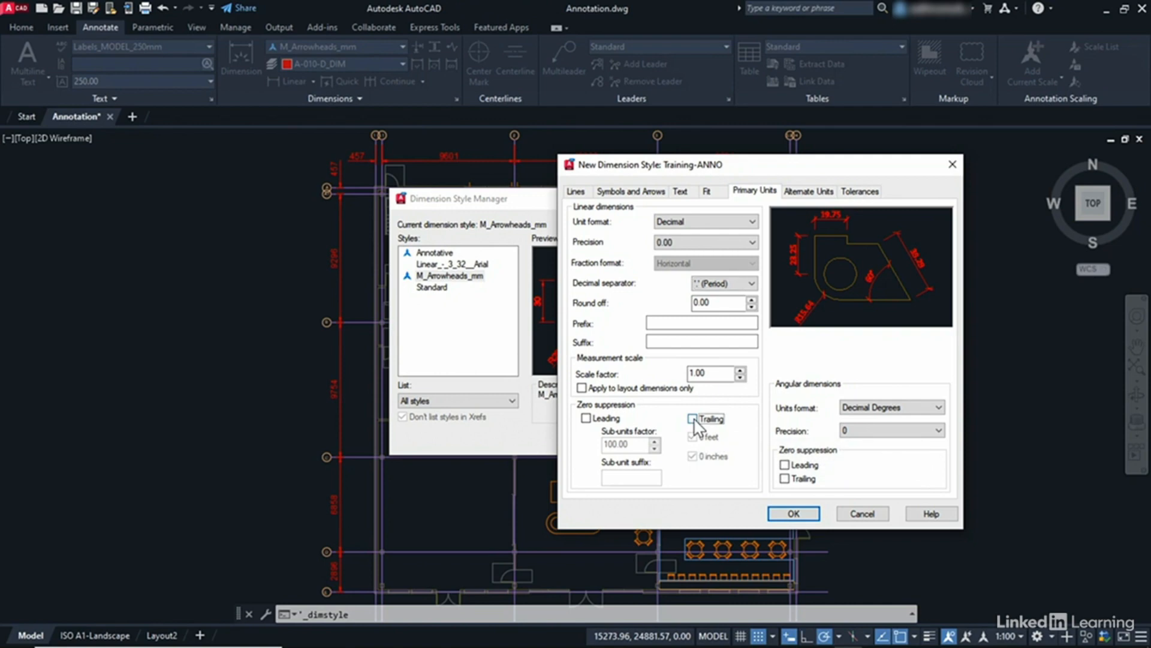
- Set the angular dimension precision to 0.00 and suppress trailing zeros for angular dimensions
left_click(867, 431)
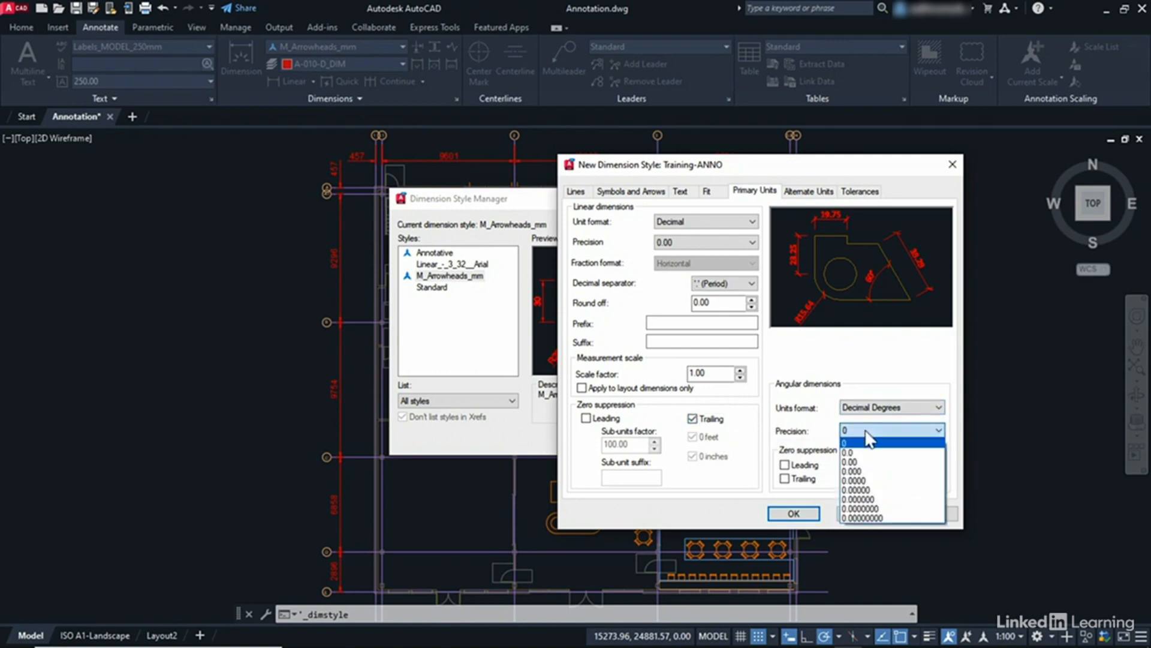
left_click(869, 462)
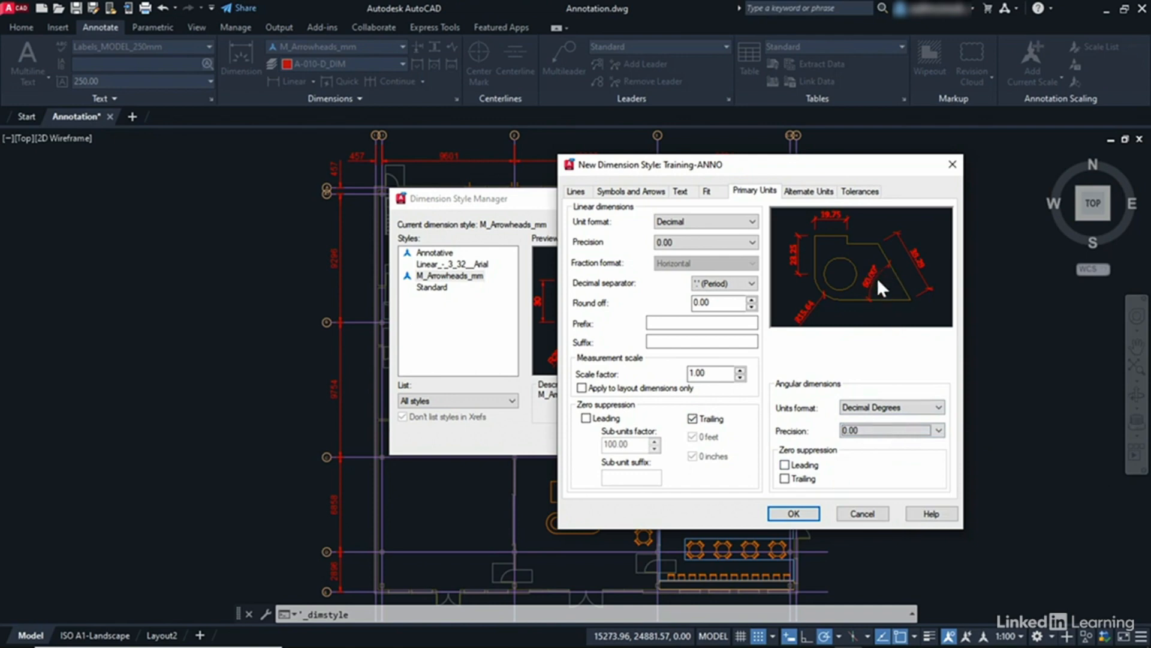
left_click(786, 480)
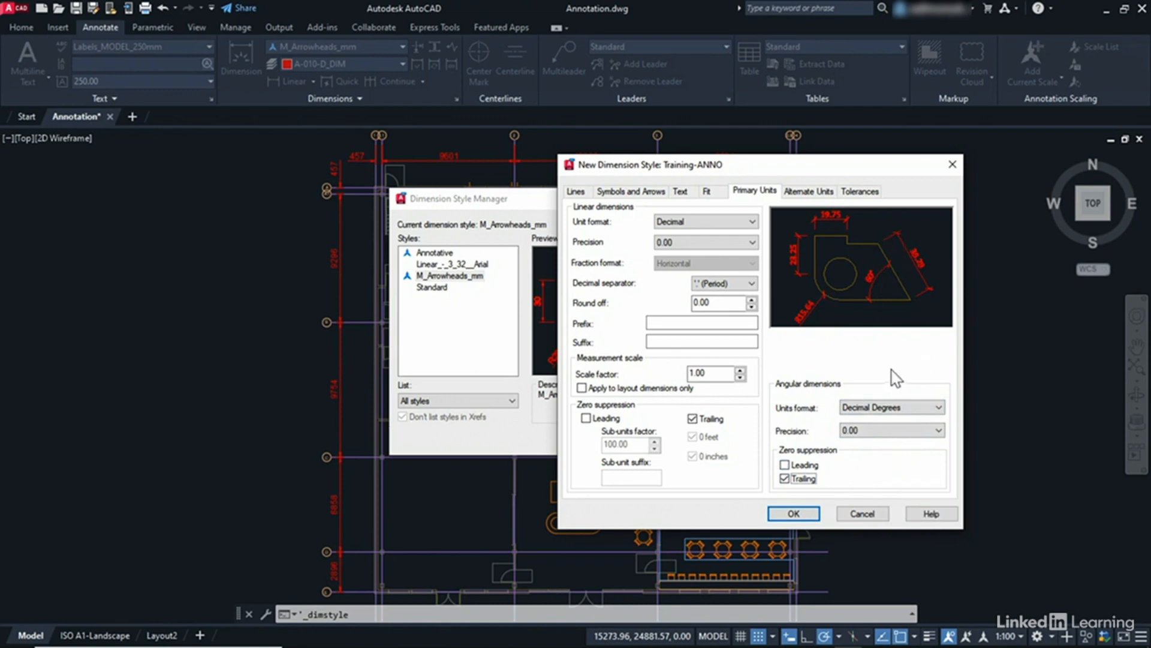
- Try displaying alternate units in Architectural format, and switch the alternate units display off again
left_click(797, 192)
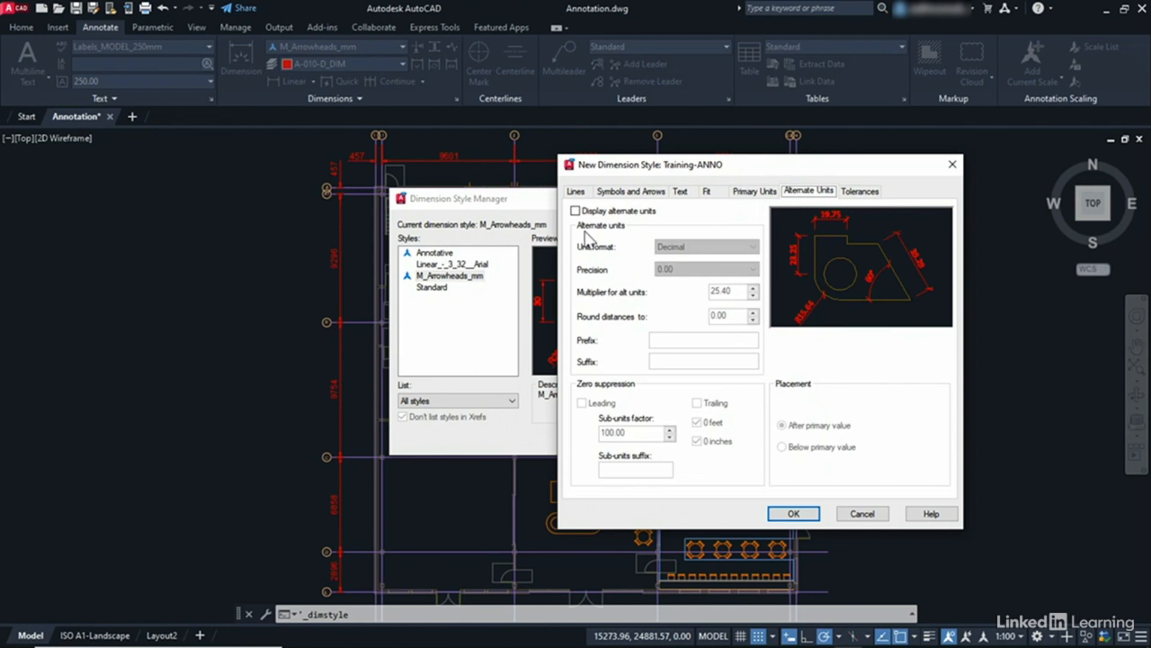
left_click(576, 211)
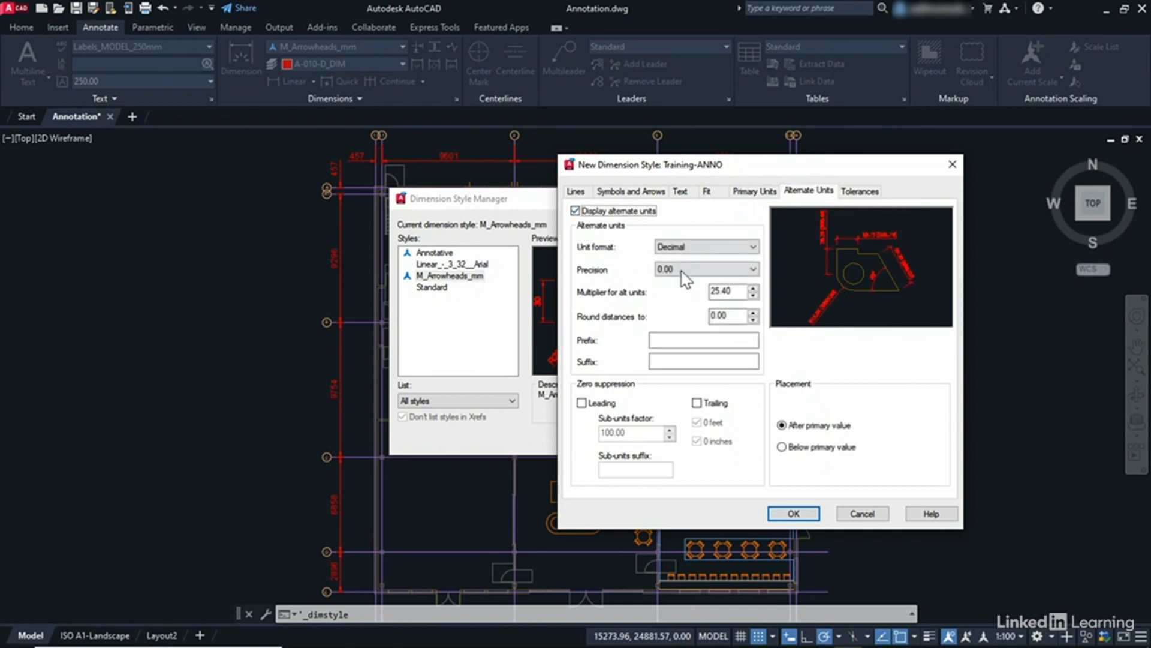
left_click(695, 248)
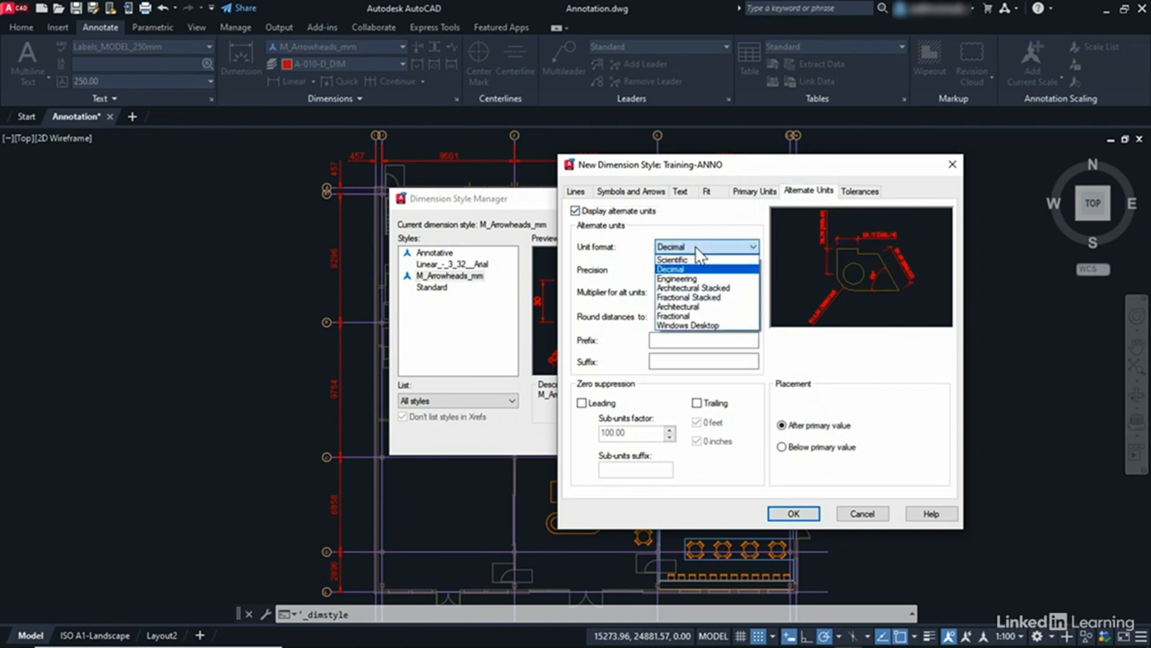
left_click(690, 306)
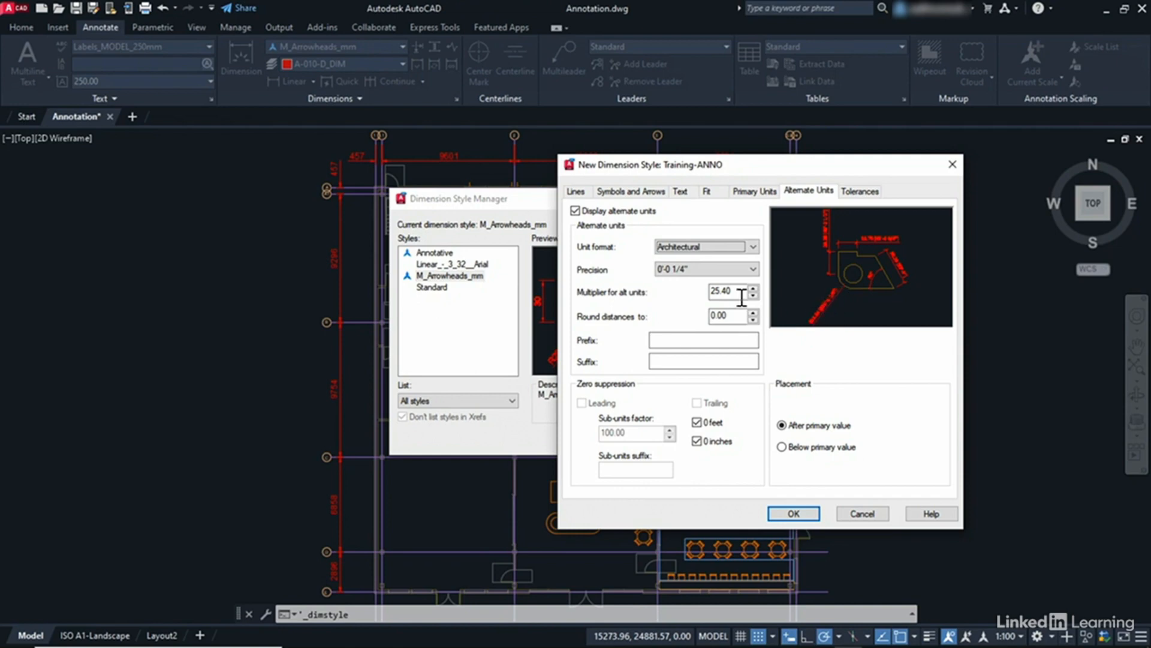
left_click(575, 211)
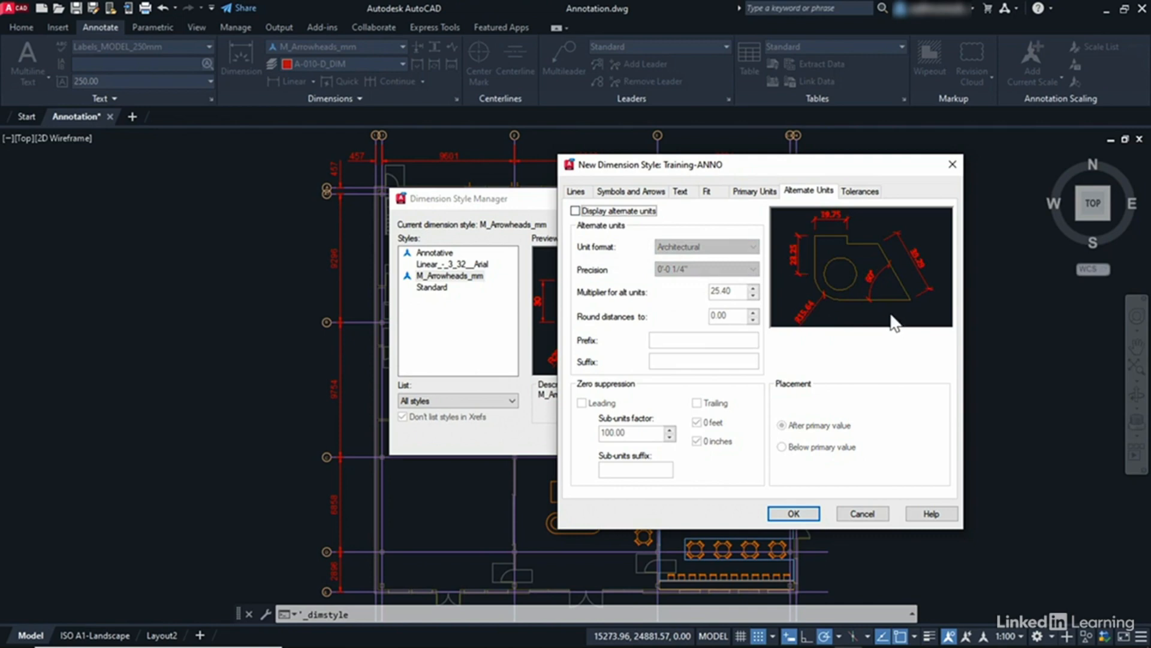
- Try the Limits and Deviation tolerance methods on the dimension style and return the method to None
left_click(857, 191)
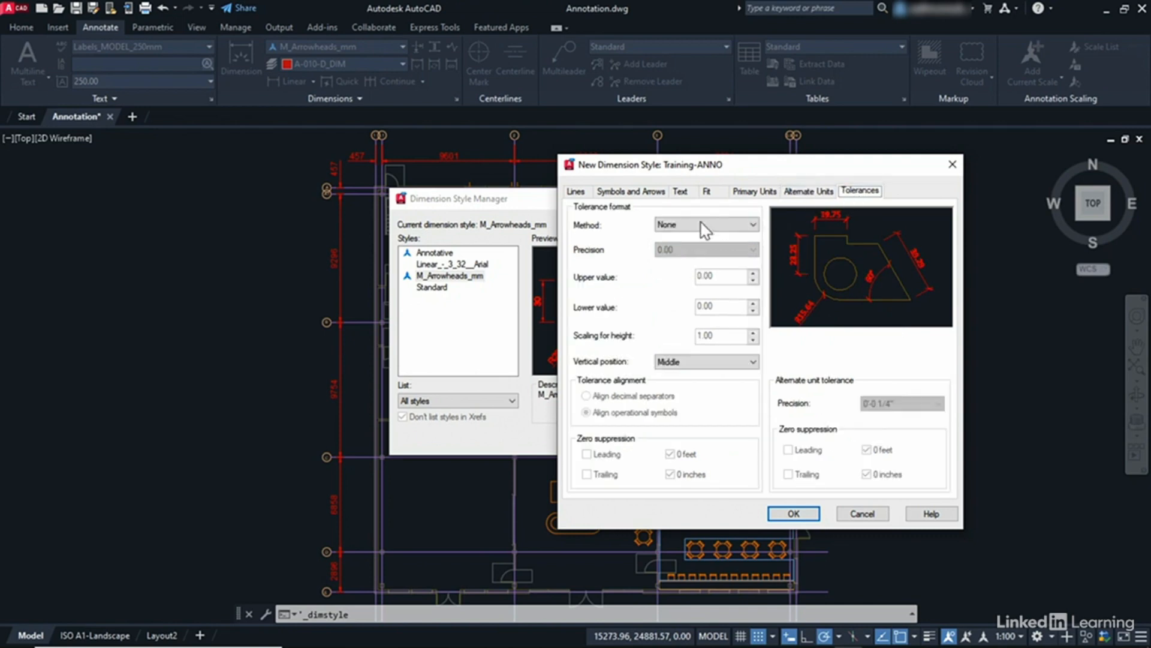
left_click(675, 224)
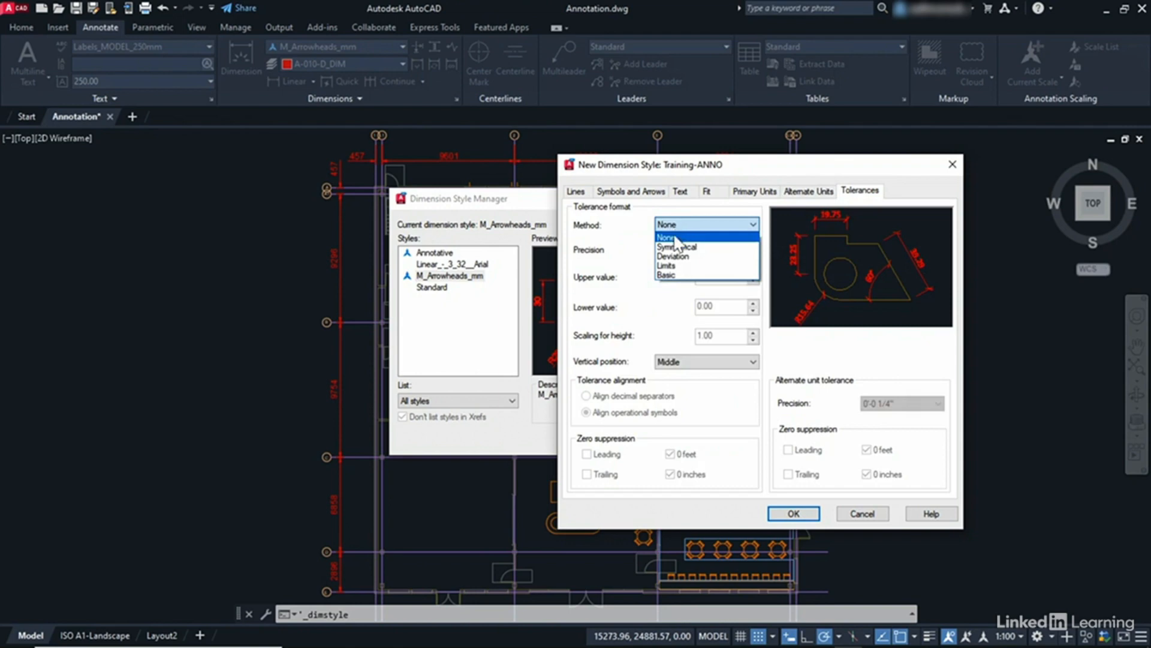
left_click(671, 265)
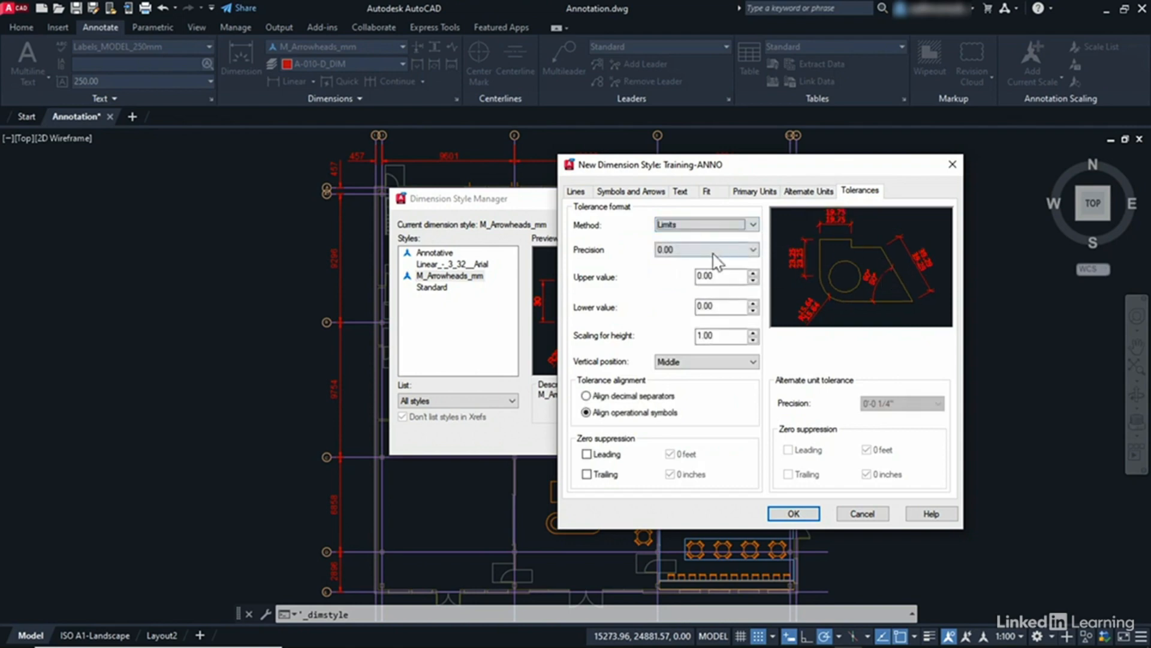
left_click(692, 223)
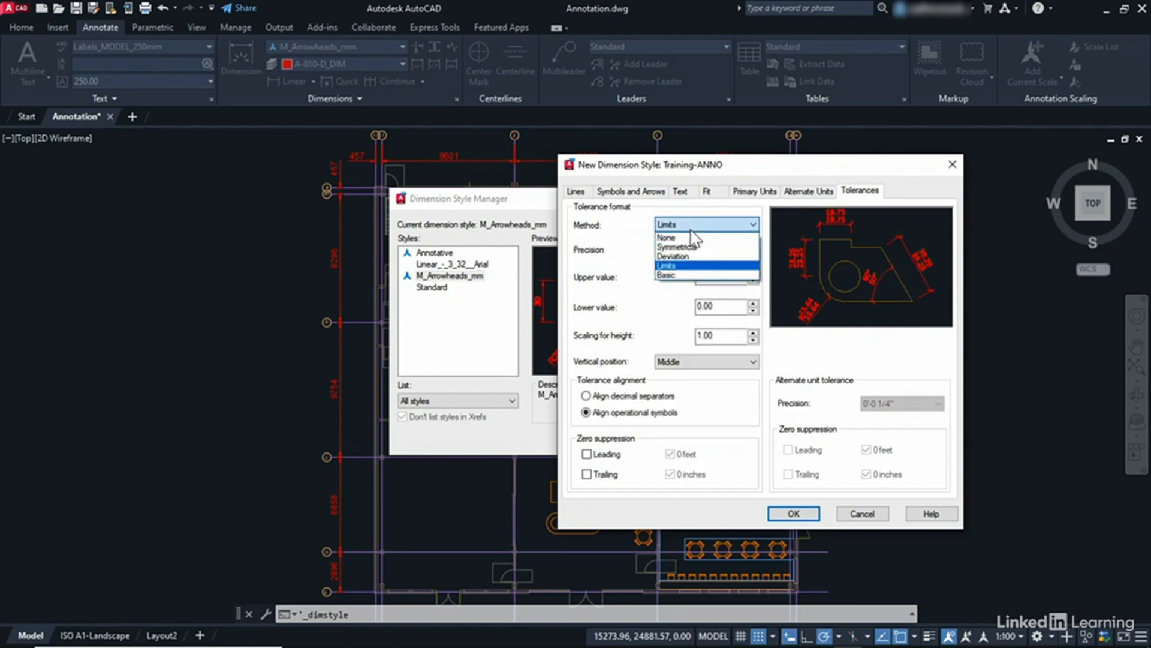
left_click(673, 256)
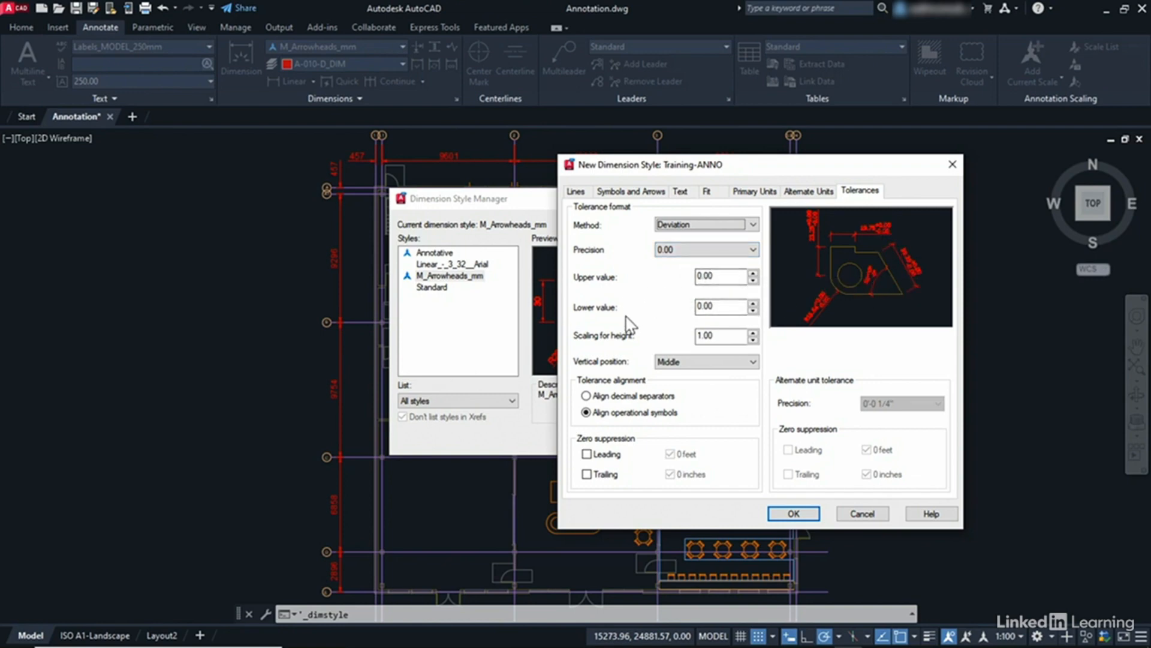
left_click(703, 225)
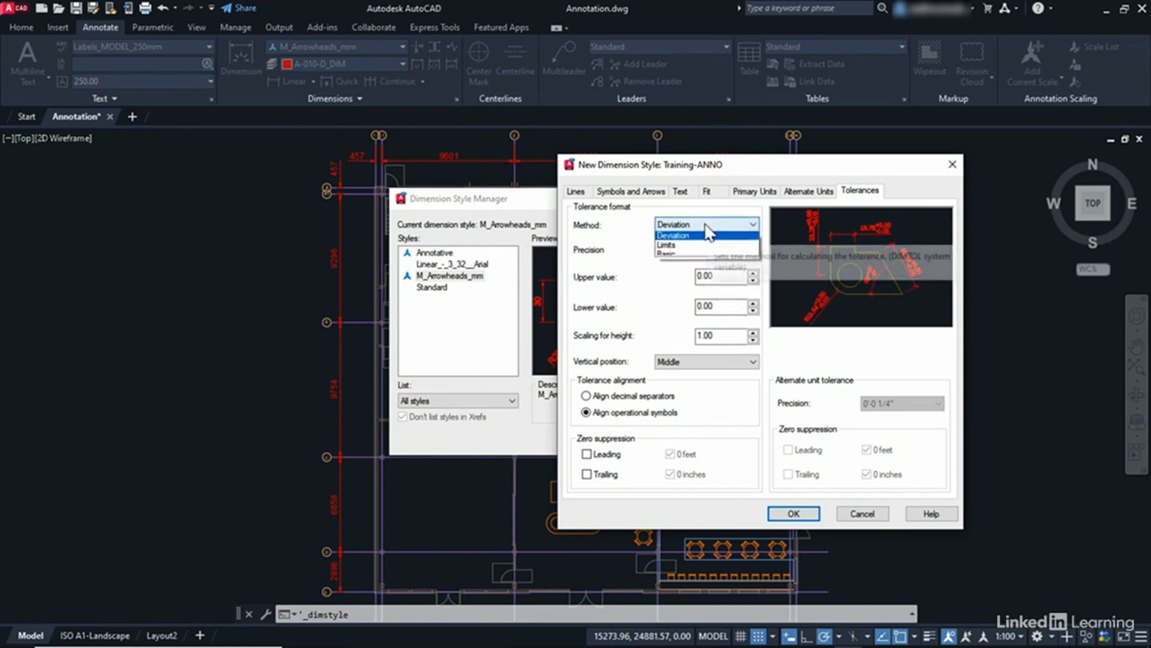
left_click(667, 238)
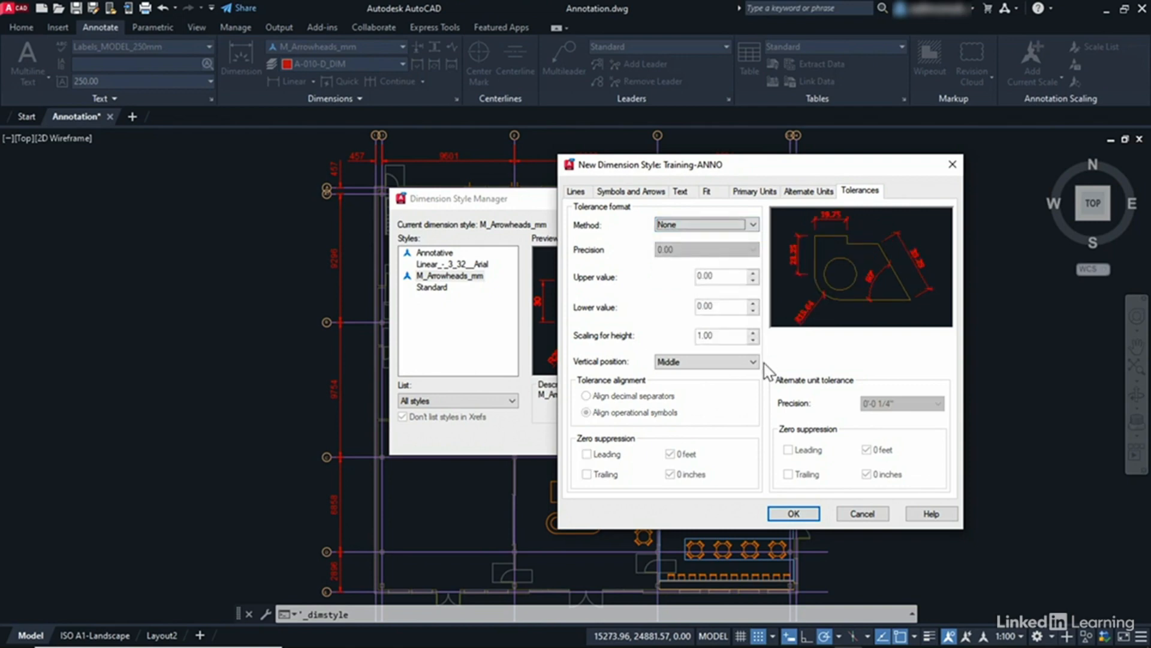
- Review the unit and tolerance settings, save the Training-ANNO dimension style and make it current
left_click(751, 193)
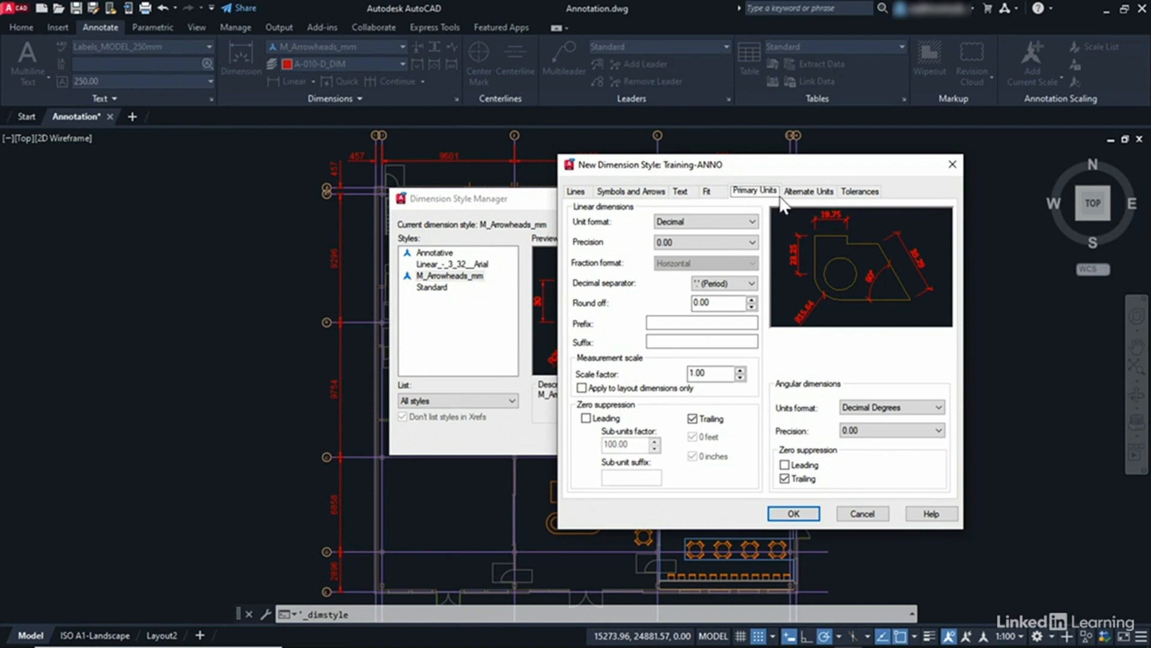
left_click(807, 197)
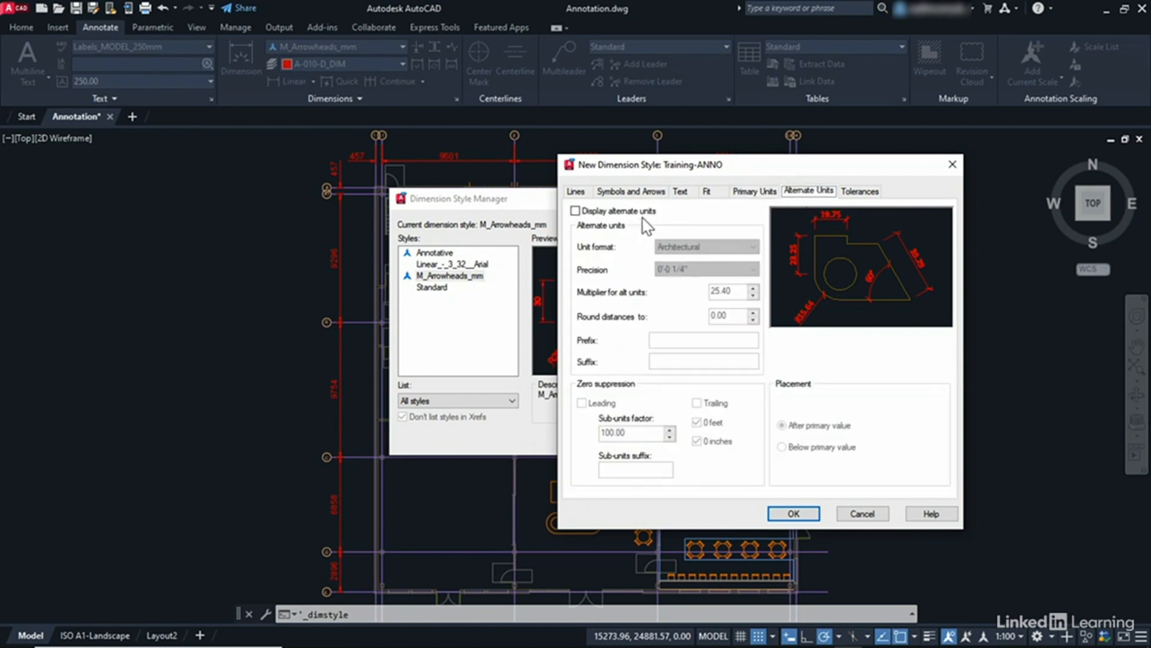
left_click(859, 190)
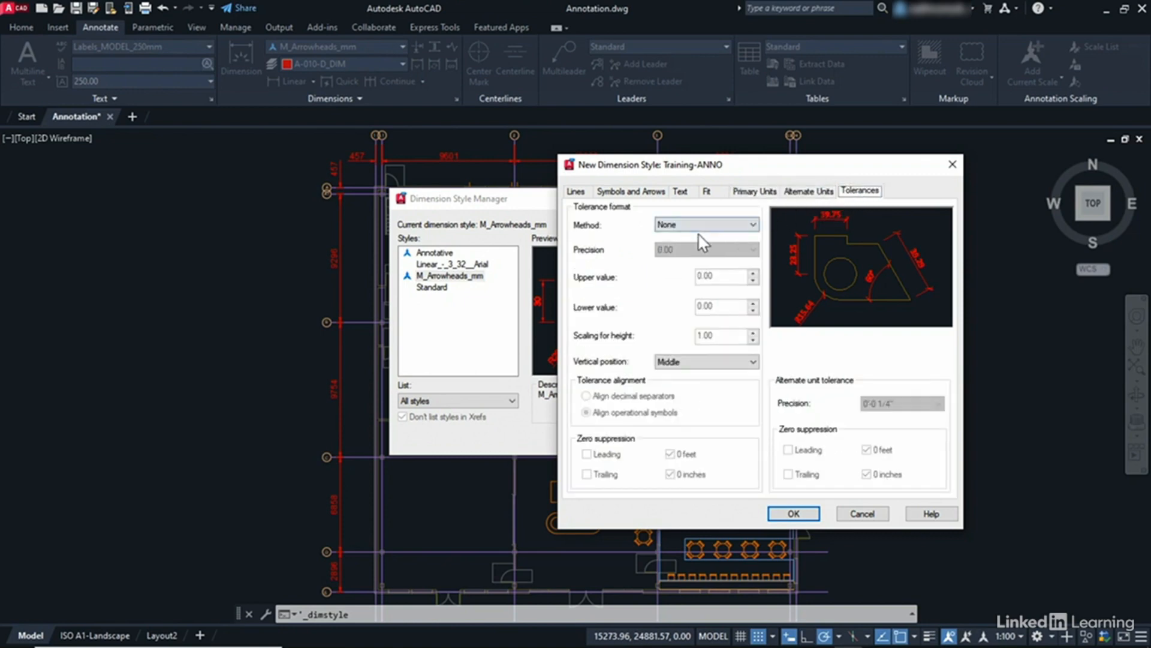
left_click(794, 514)
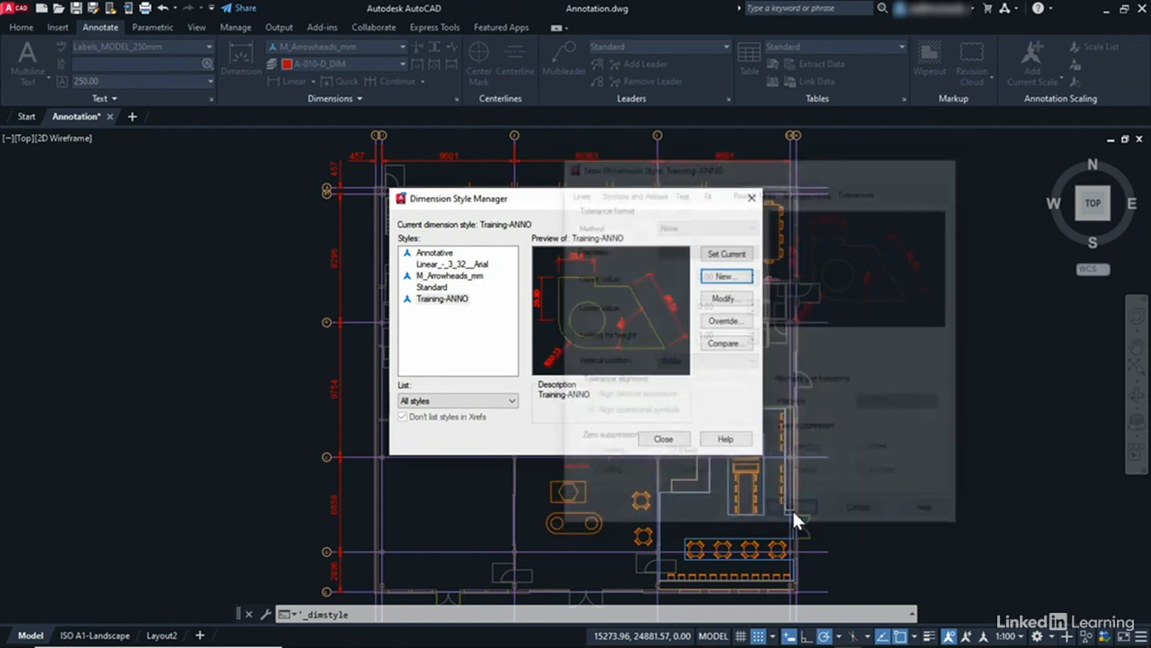
left_click(447, 303)
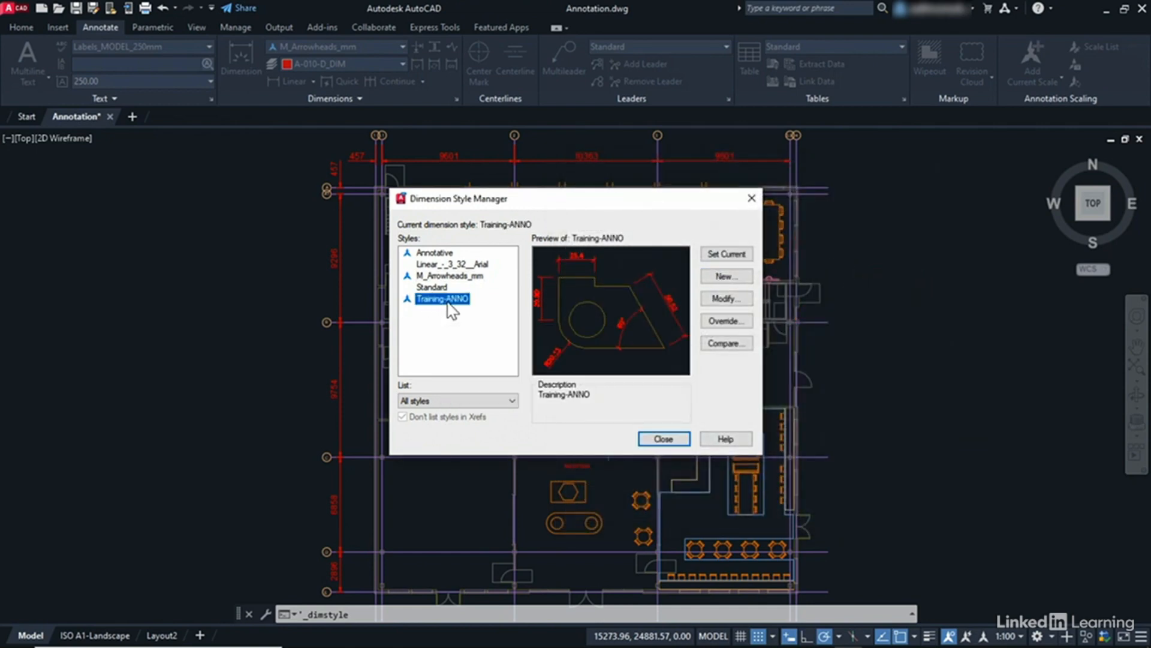
left_click(728, 254)
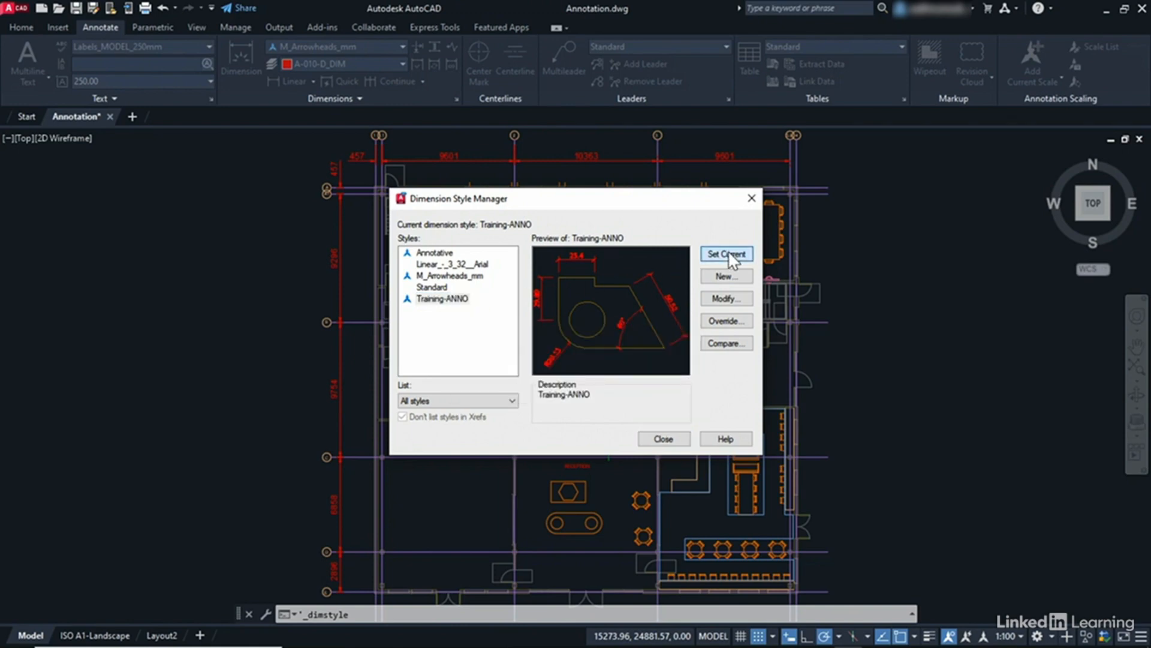
left_click(664, 439)
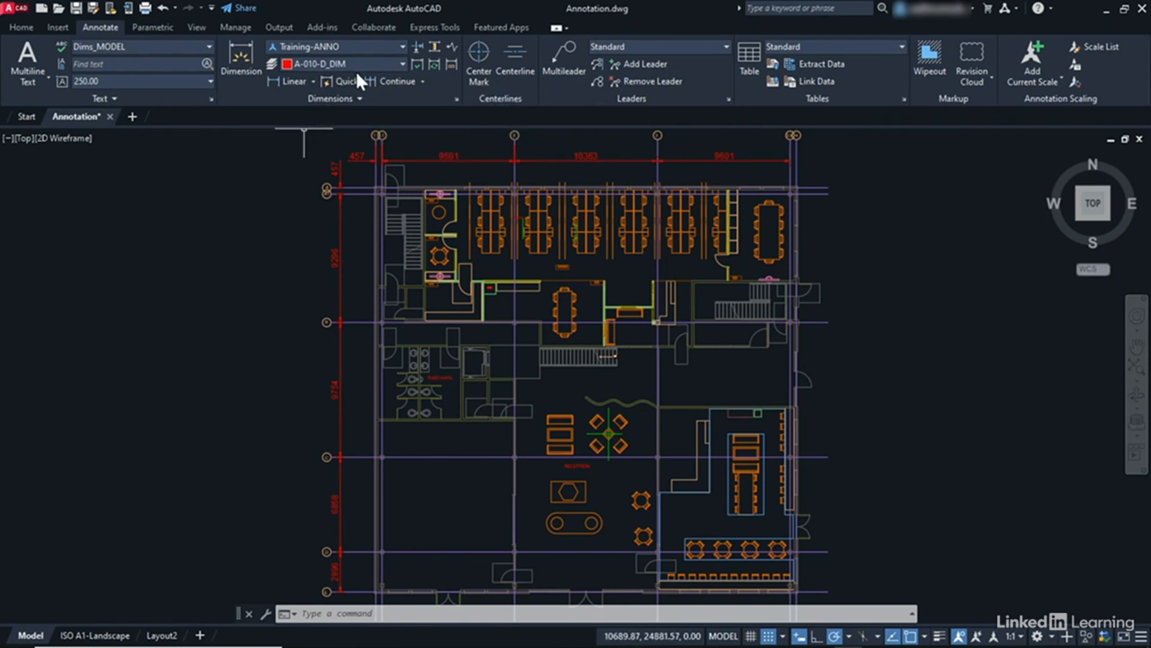
- Choose Training-ANNO as the active dimension style for new dimensions and set the annotation scale to 1:1
left_click(403, 47)
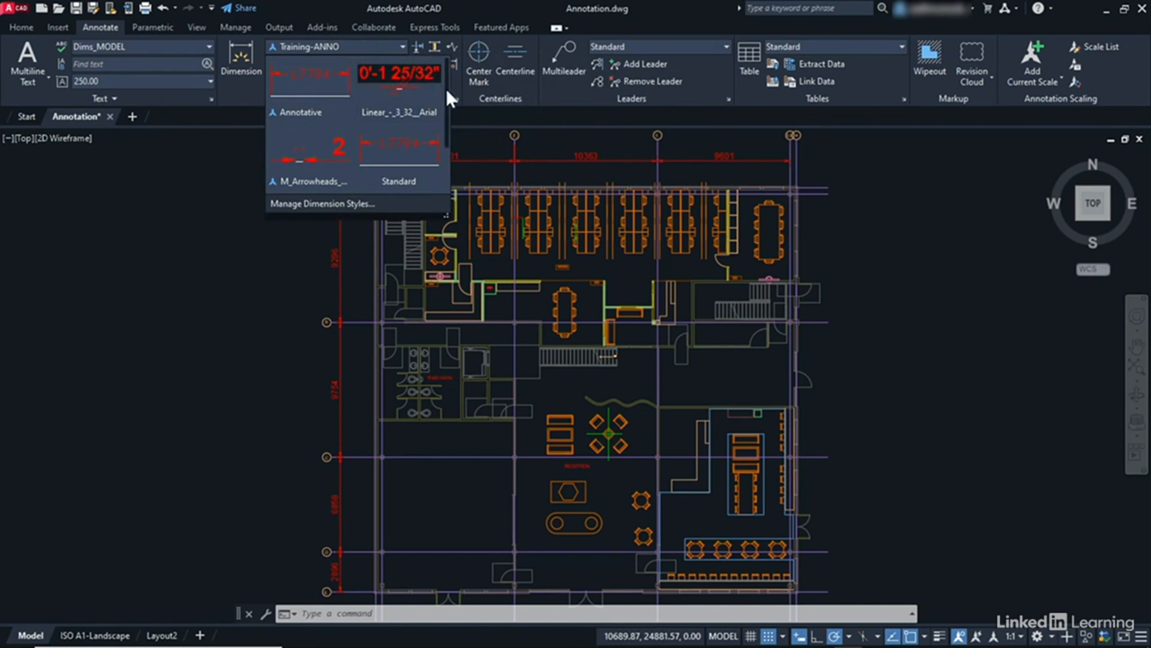
left_click_drag(445, 88, 449, 143)
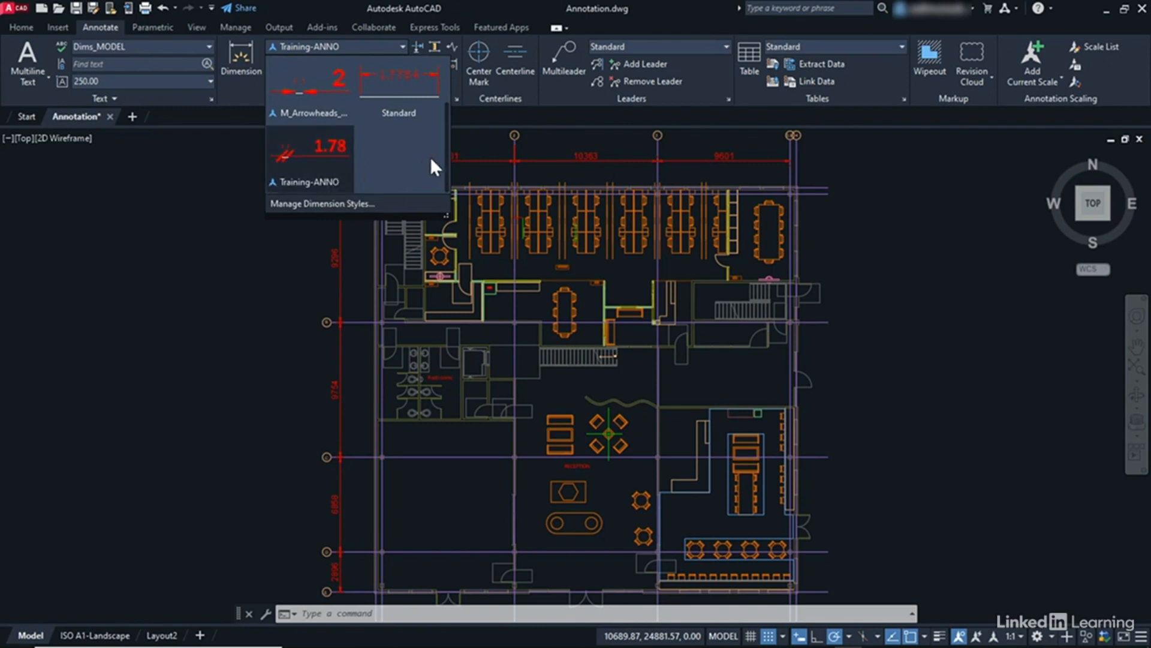
mouse_move(447, 152)
left_mouse_down()
mouse_move(441, 127)
mouse_move(444, 164)
left_mouse_up()
left_click(311, 172)
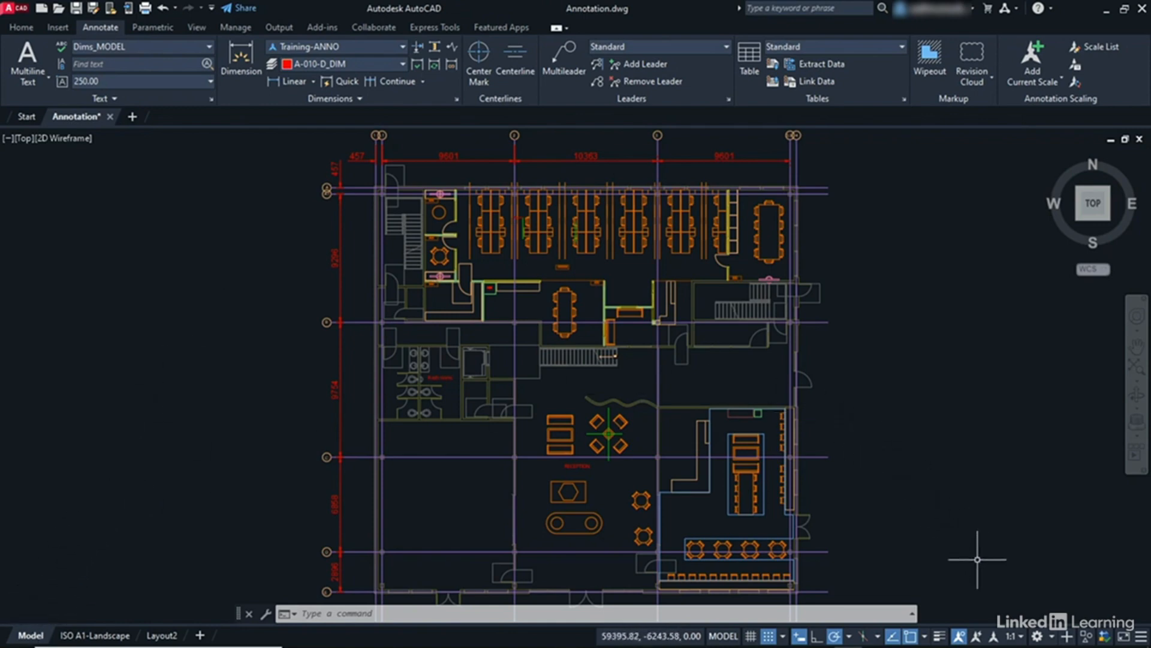
left_click(1018, 640)
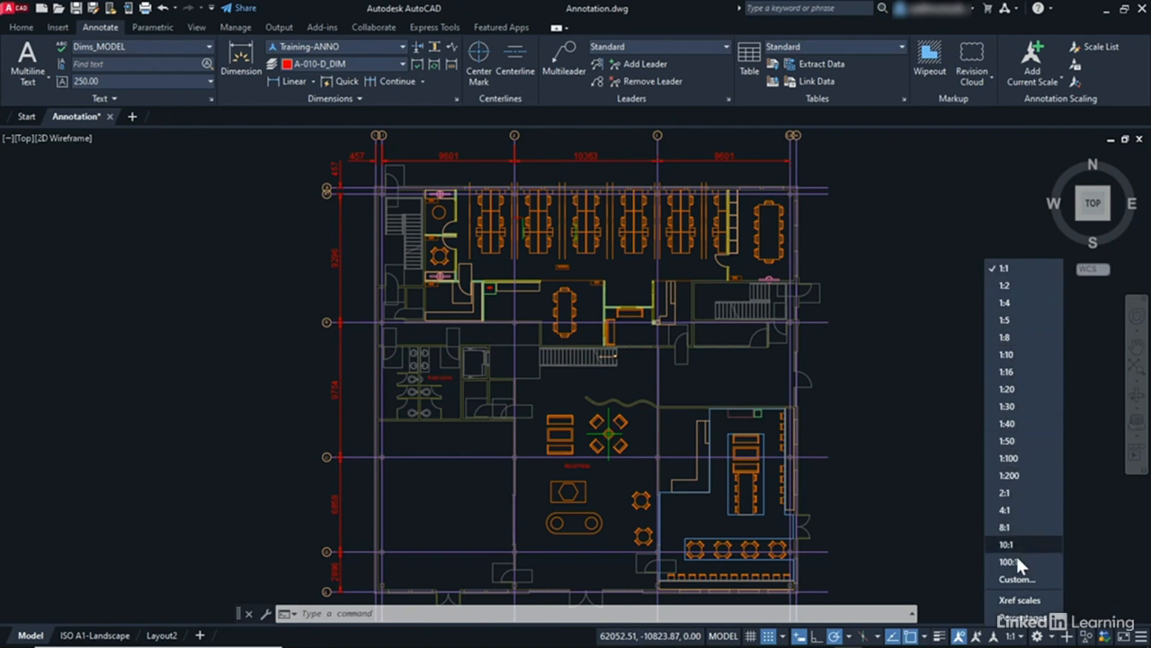
left_click(1018, 269)
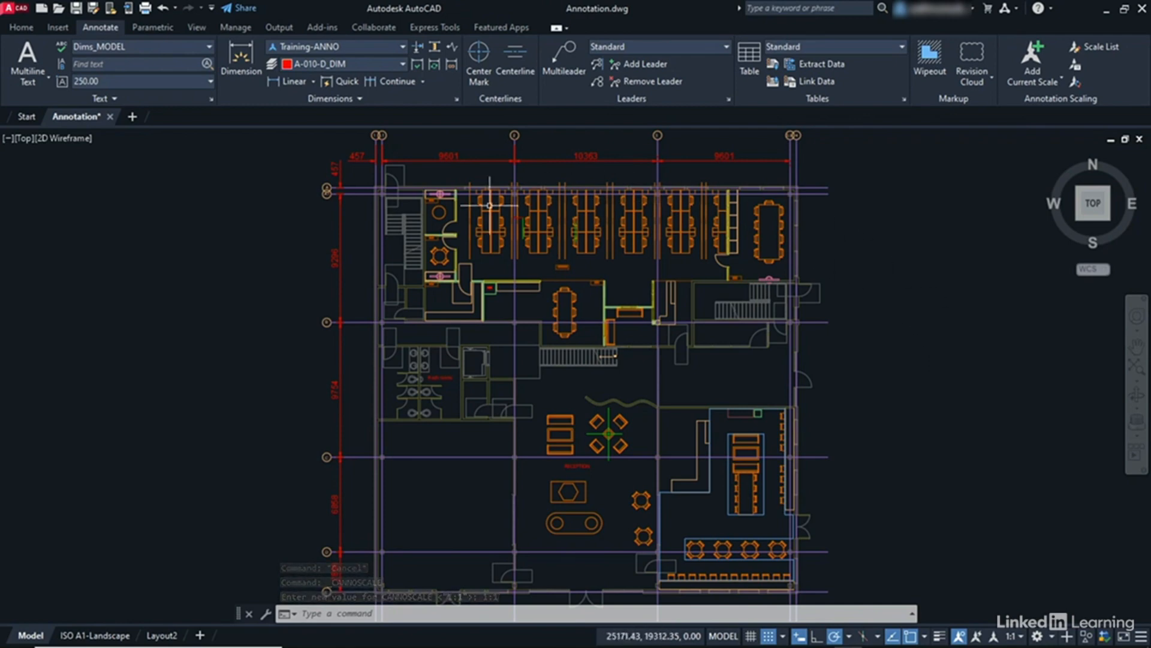
- Erase the two horizontal dimensions above the plan between grid lines 1 and 1.1 and between grid lines 1.1 and 2
middle_click_drag(489, 205, 547, 331)
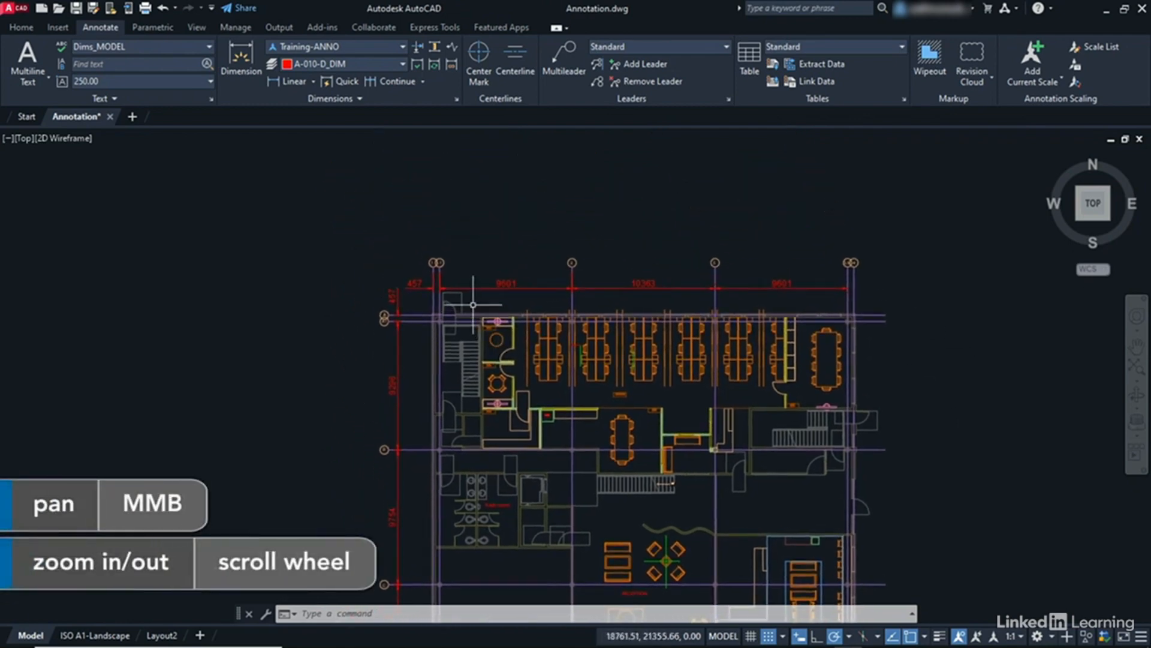
scroll(473, 304, "up", 6)
middle_click_drag(540, 278, 481, 345)
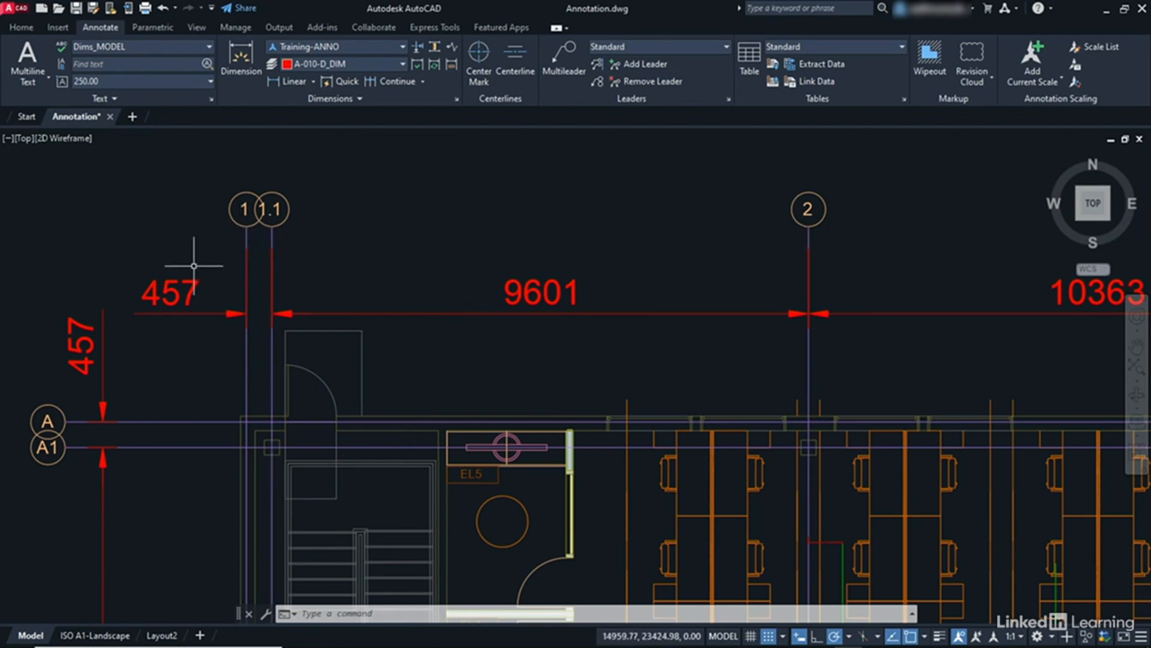
mouse_move(191, 279)
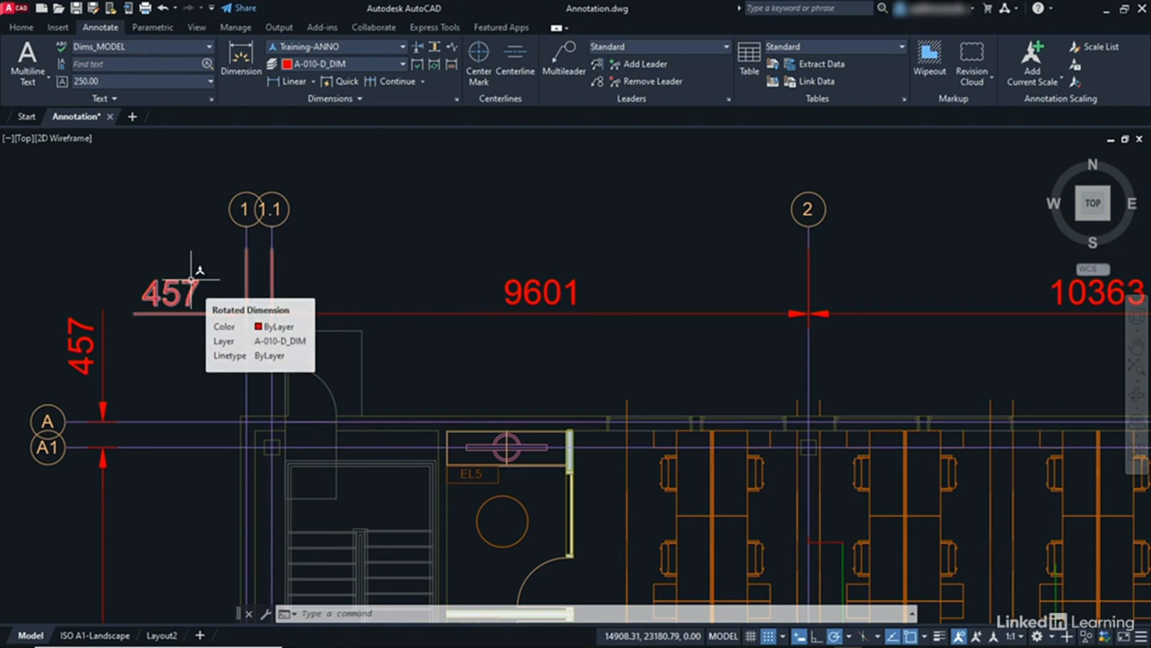
left_click(192, 279)
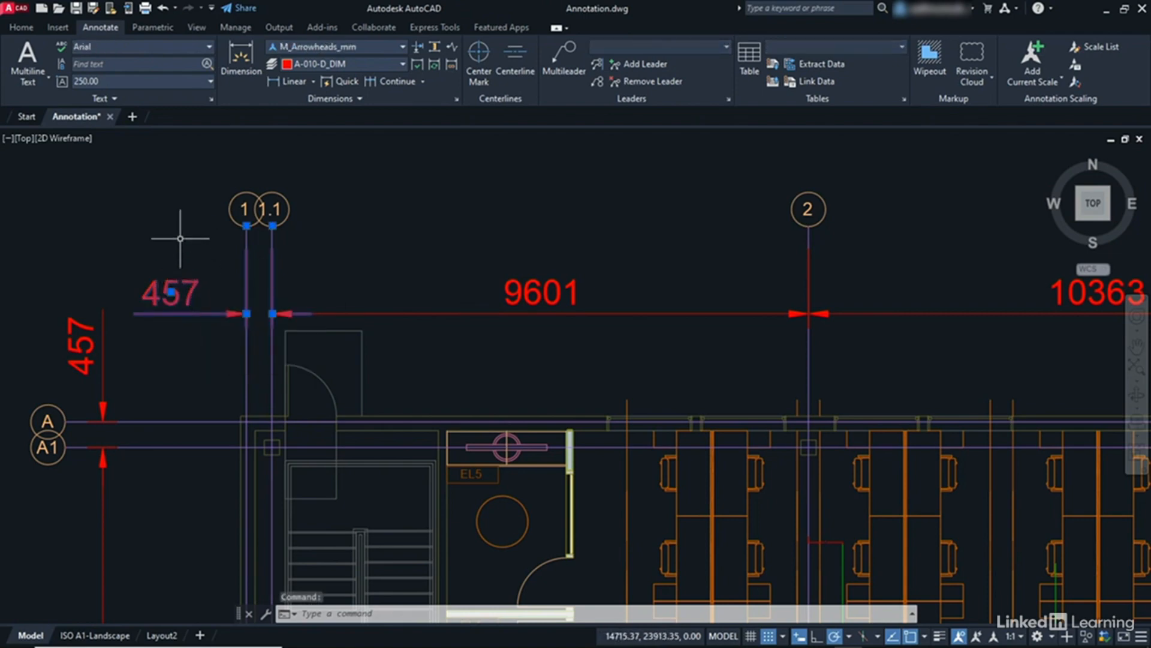
right_click(180, 215)
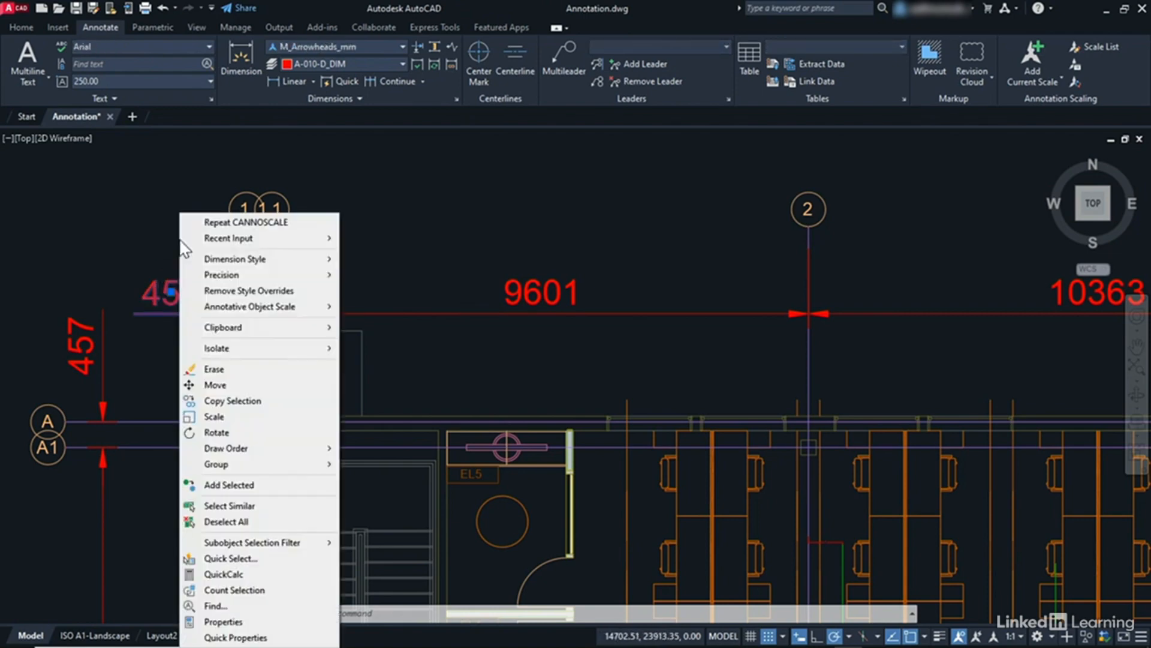
left_click(226, 367)
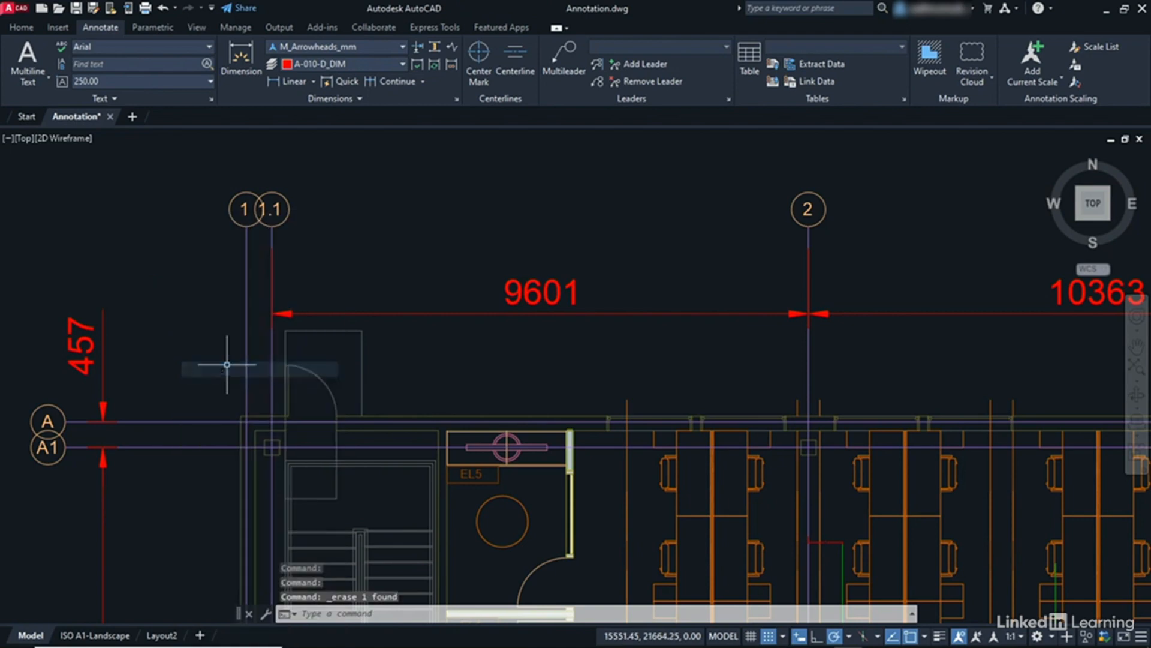
left_click(556, 281)
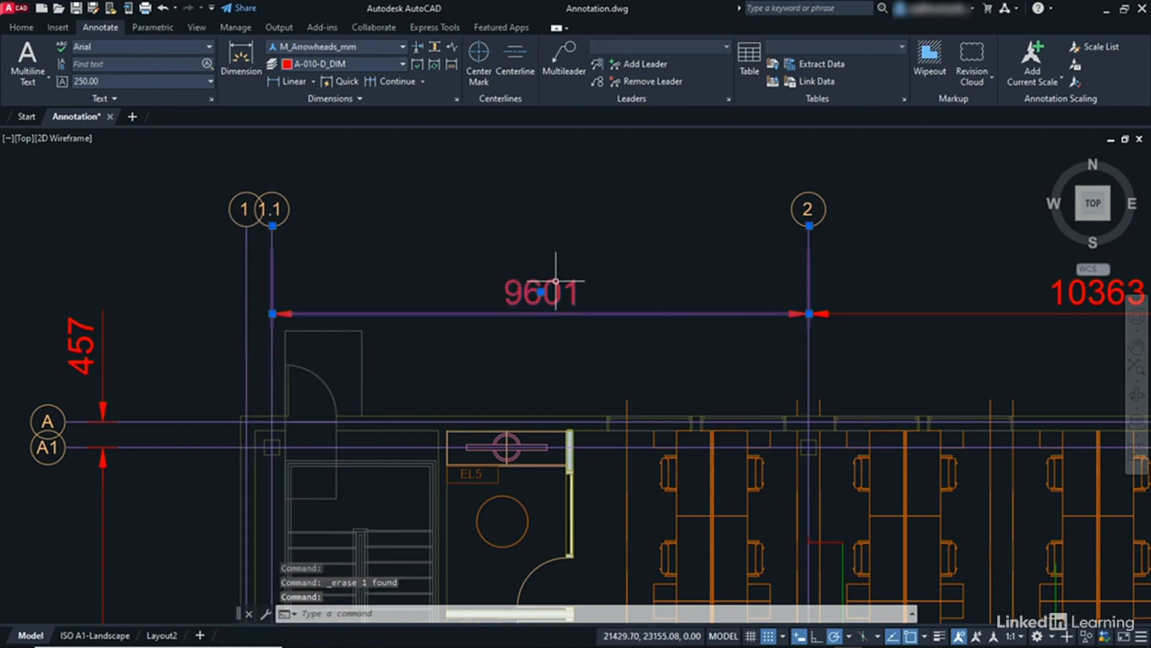
right_click(555, 281)
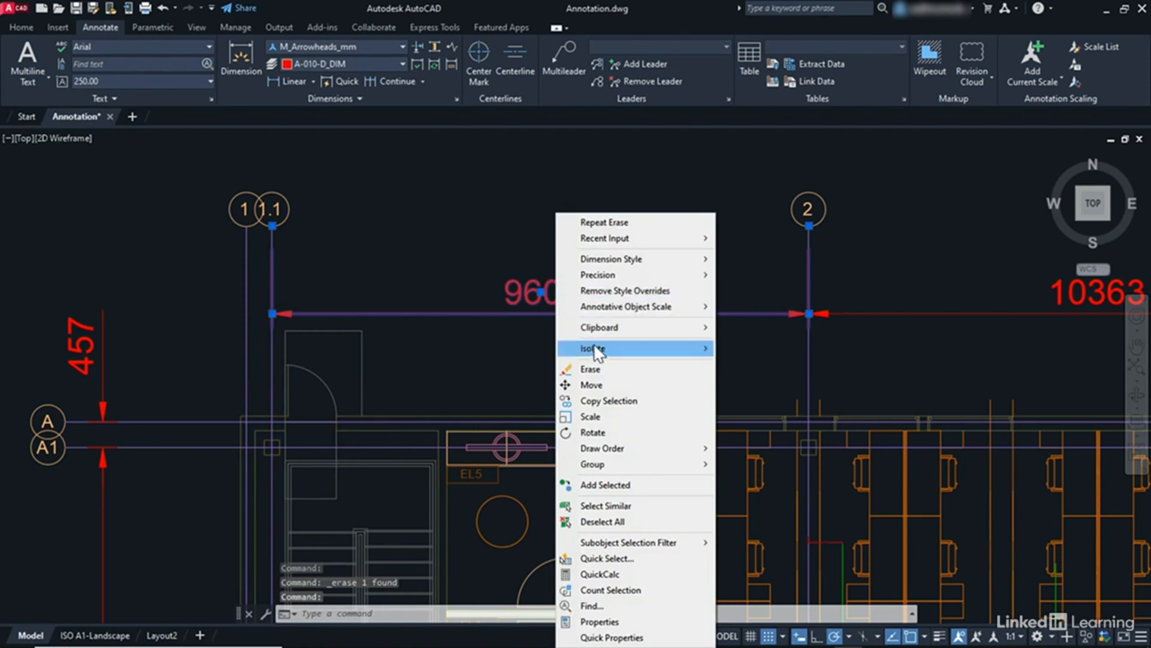
left_click(595, 369)
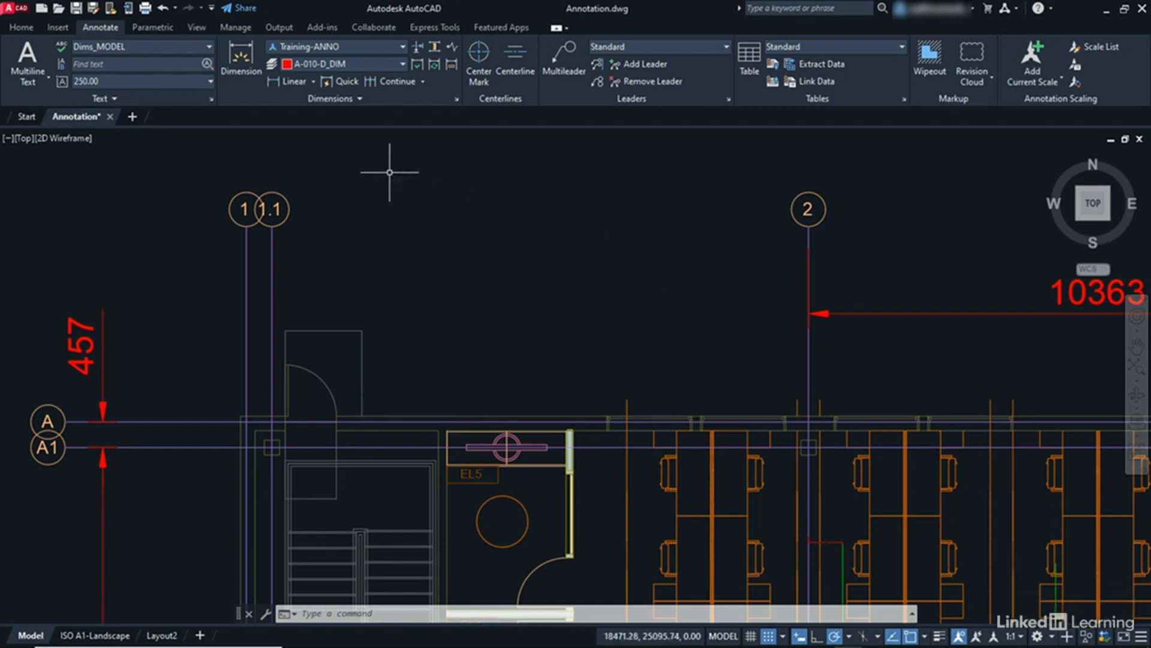
- Place a linear dimension between grid lines 1.1 and 2 at annotation scale 1:1, in line with the adjacent 10363 dimension
left_click(313, 81)
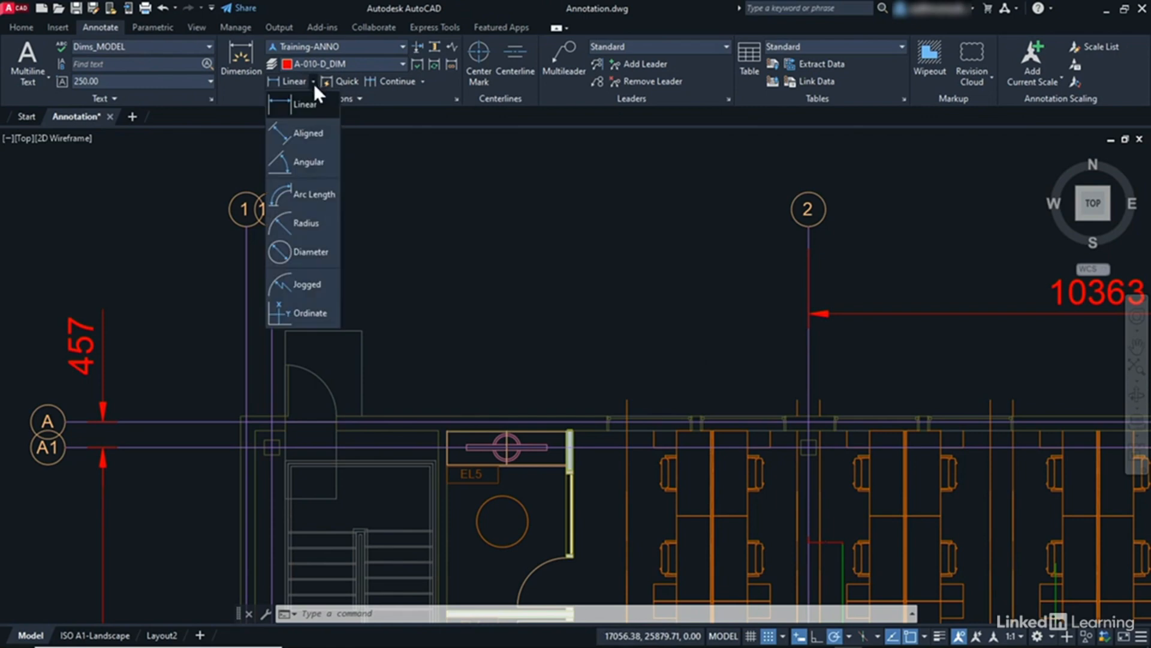
left_click(306, 104)
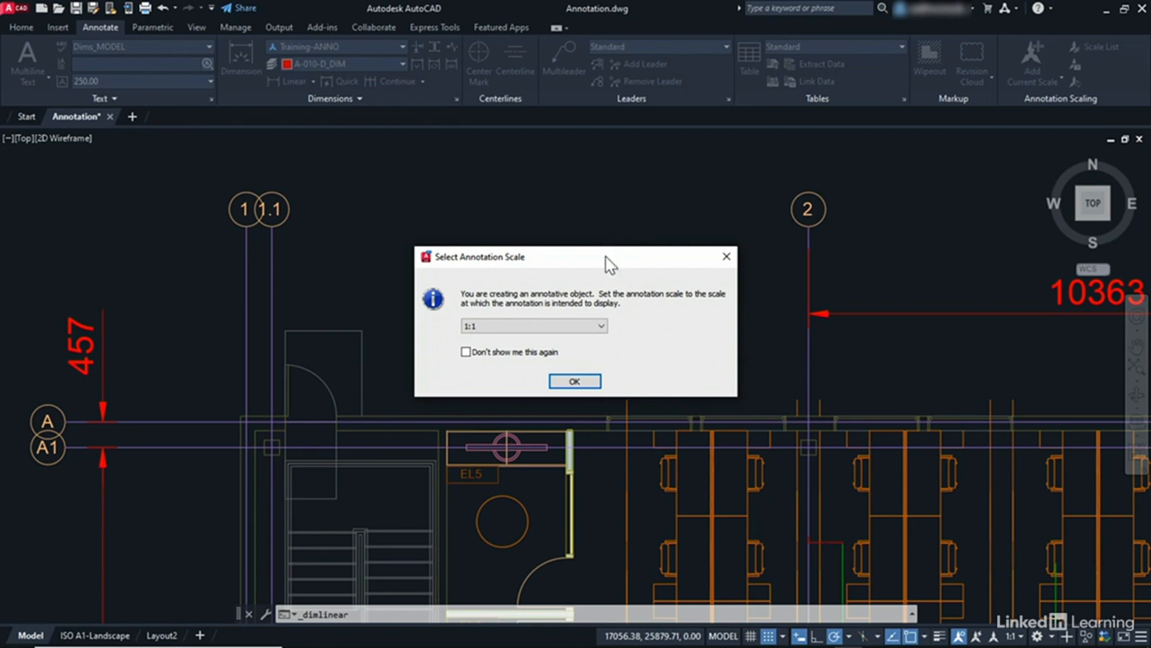
left_click(586, 381)
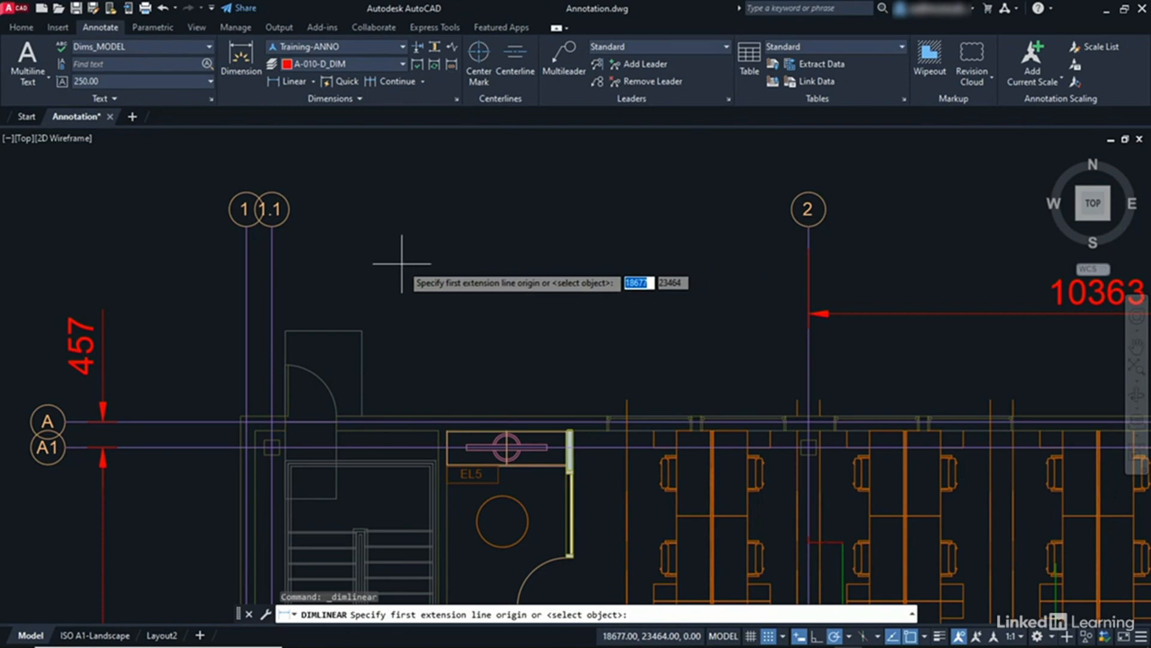
left_click(272, 226)
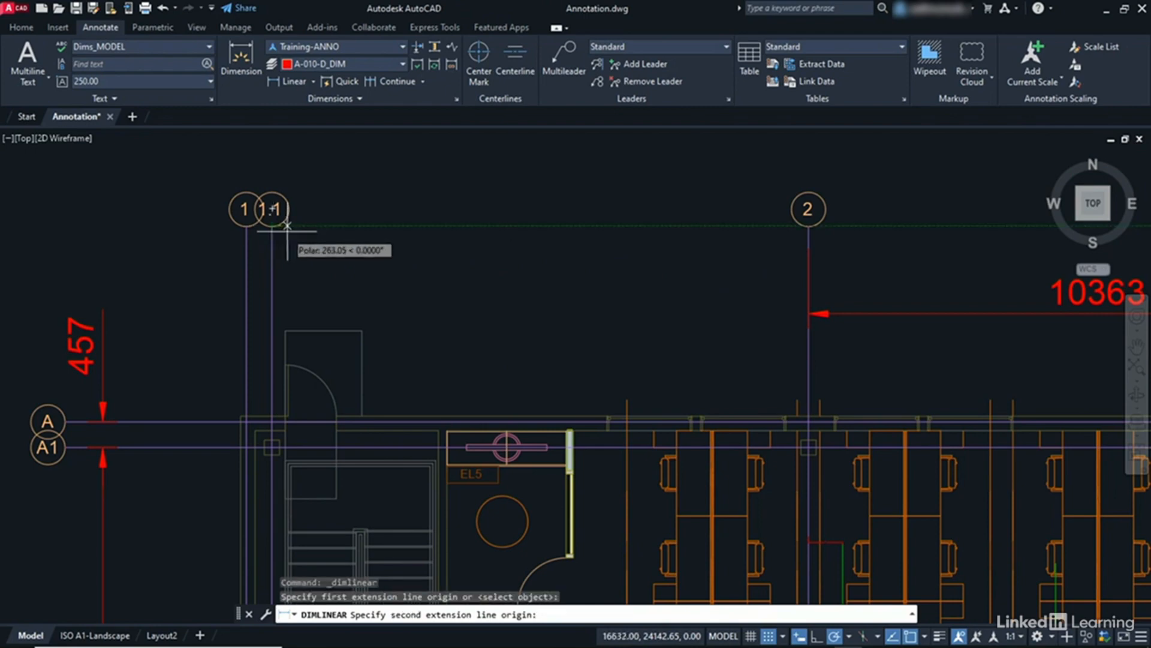
left_click(808, 225)
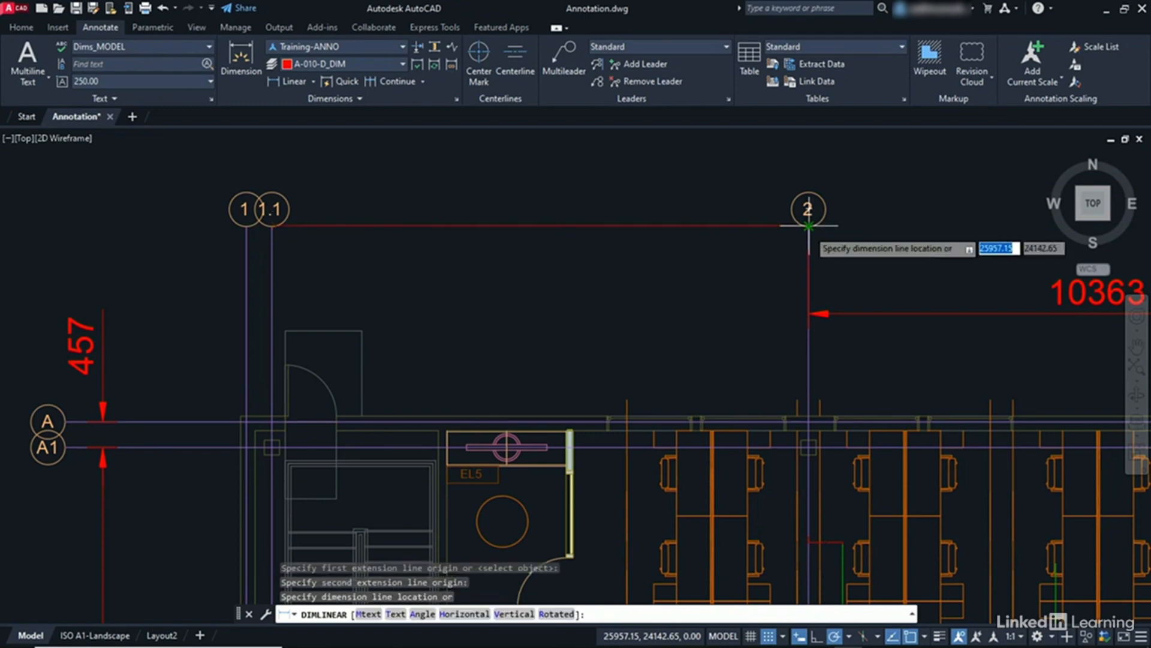
left_click(808, 313)
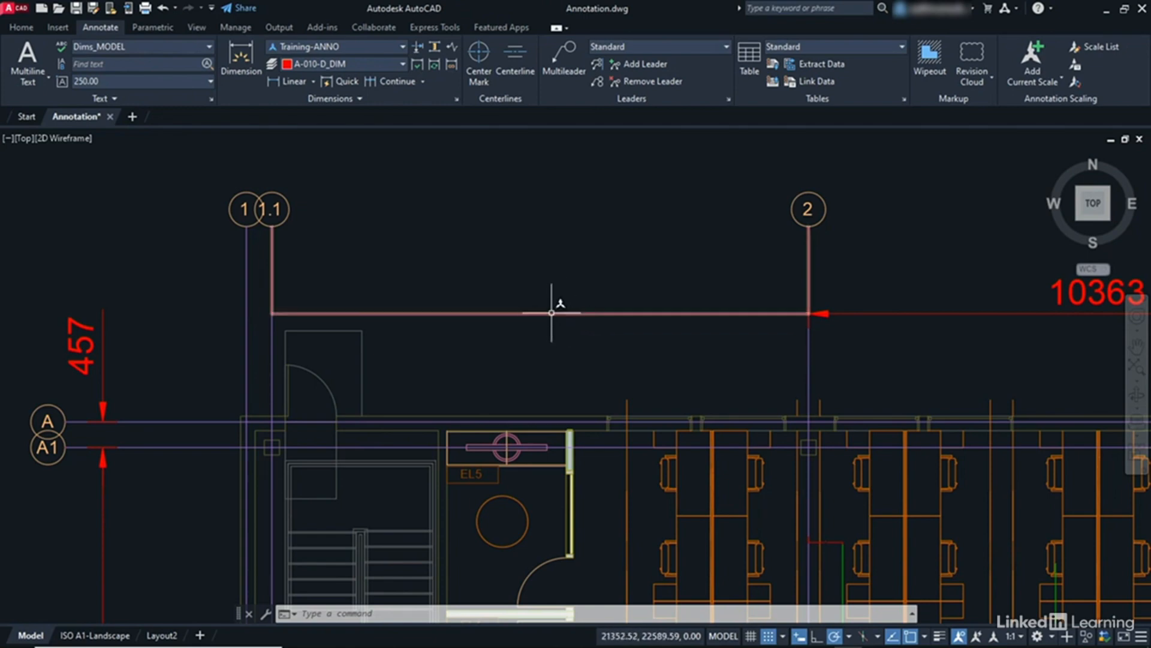
- Inspect the text size of the 1:1 dimension between grid lines 1.1 and 2 and erase that dimension
scroll(541, 314, "up", 5)
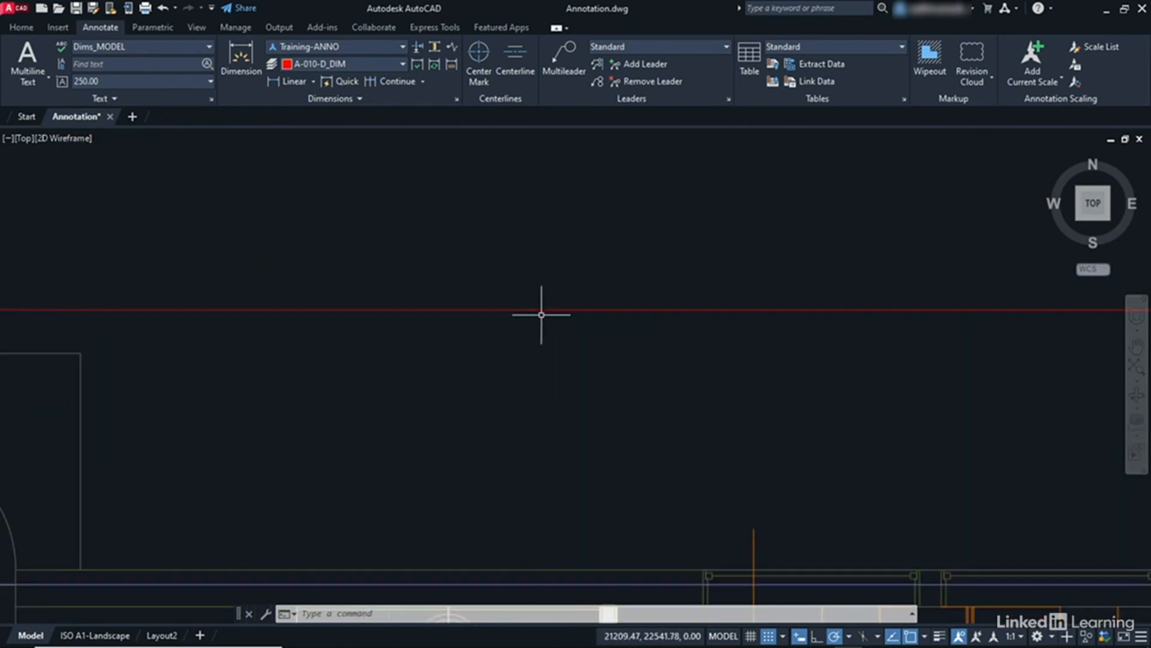
scroll(500, 278, "up", 6)
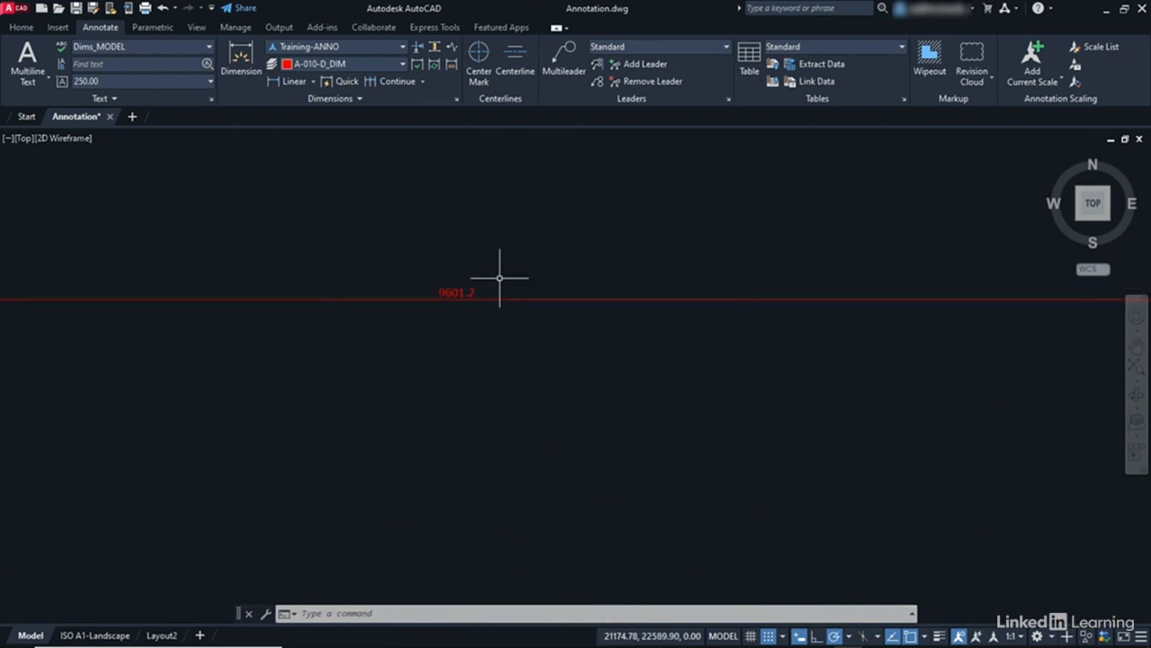
scroll(500, 278, "up", 2)
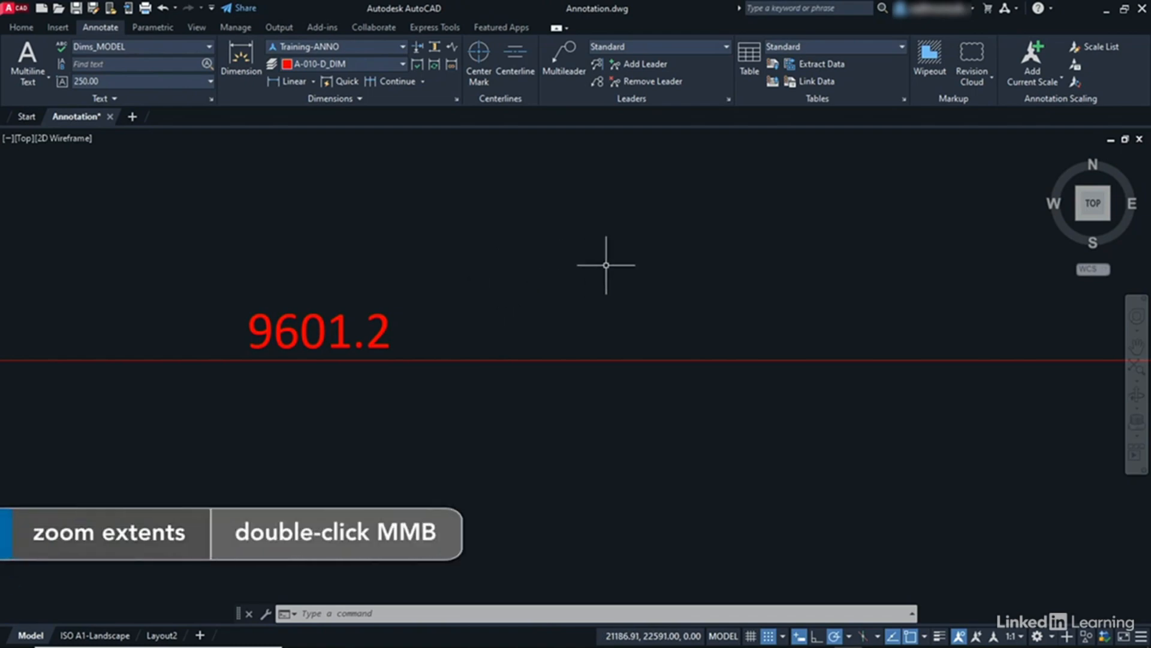
middle_click(605, 265)
middle_click(606, 265)
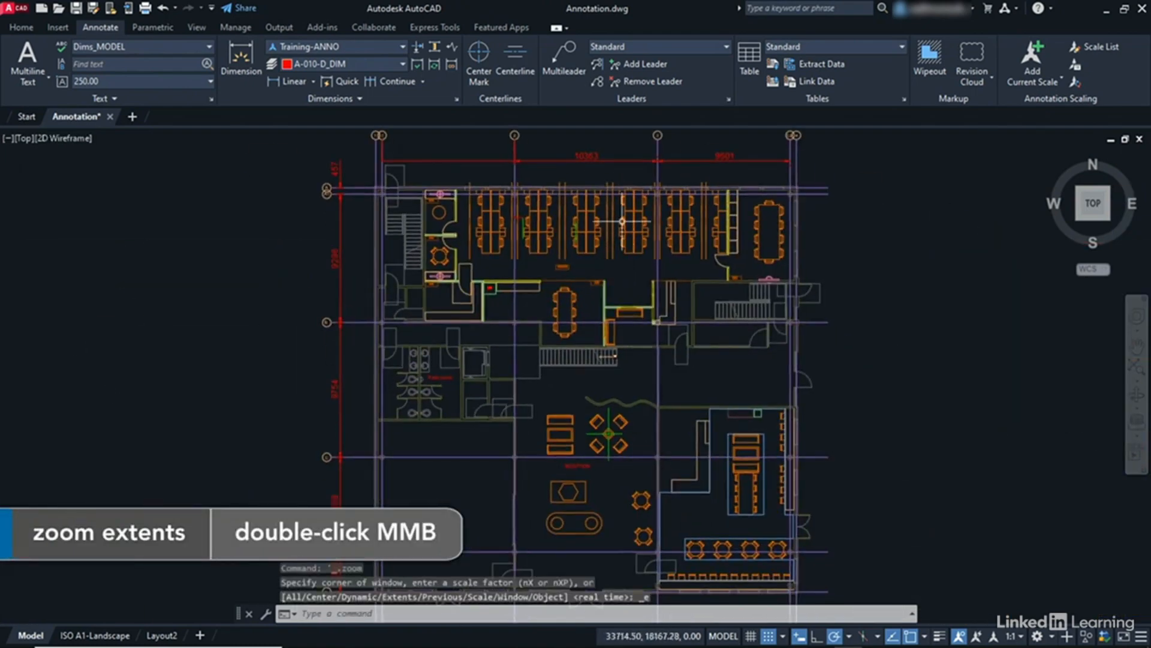
left_click(469, 161)
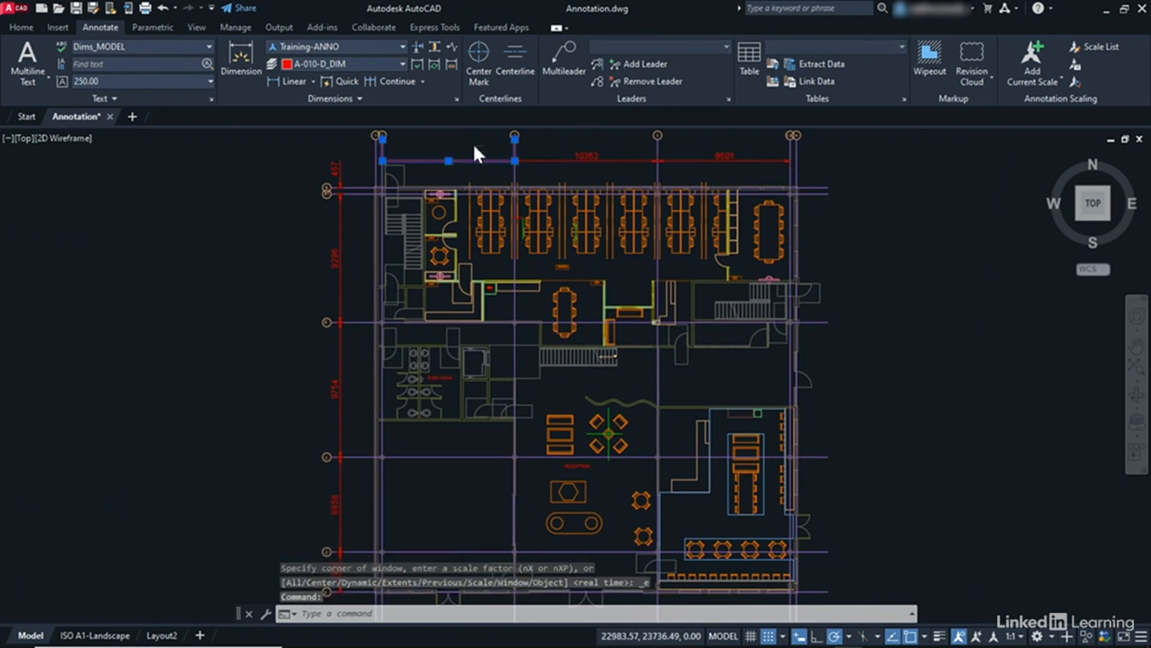
right_click(473, 144)
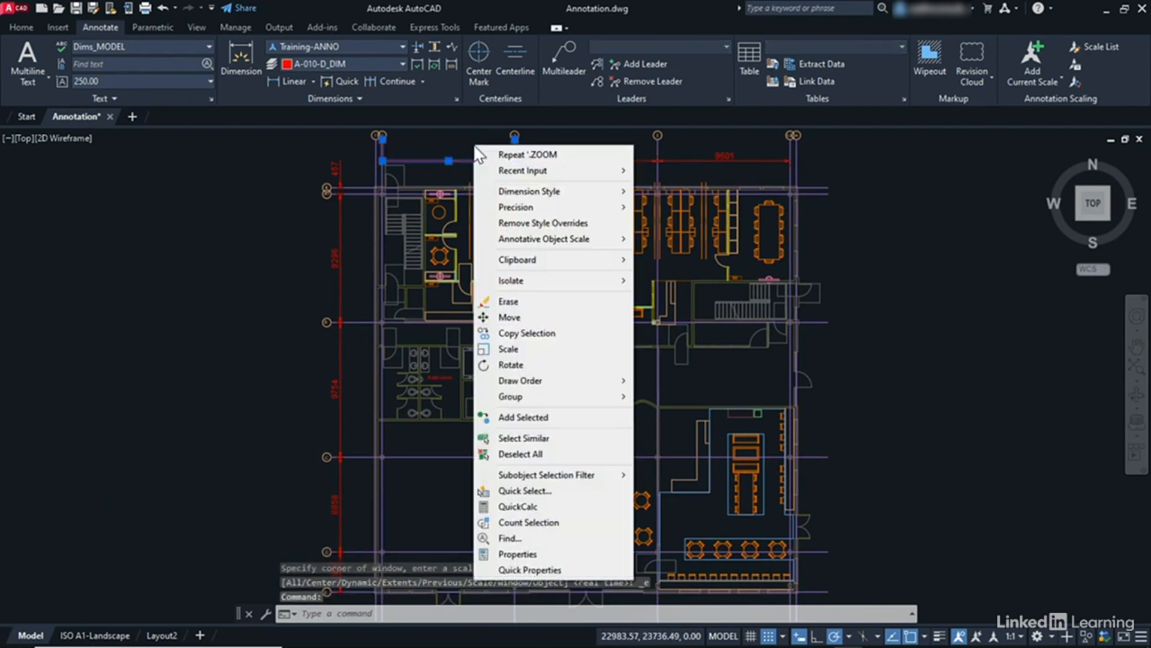
left_click(508, 301)
- Set the model space annotation scale to 1:100
scroll(468, 213, "up", 3)
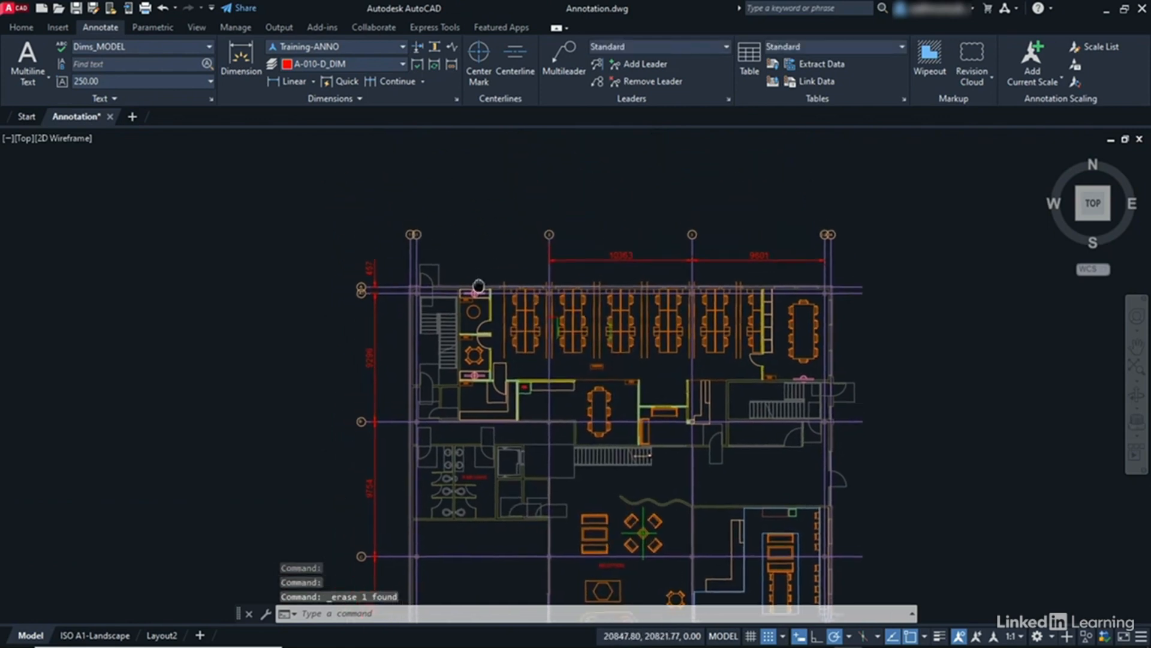
scroll(465, 260, "up", 2)
scroll(464, 260, "up", 2)
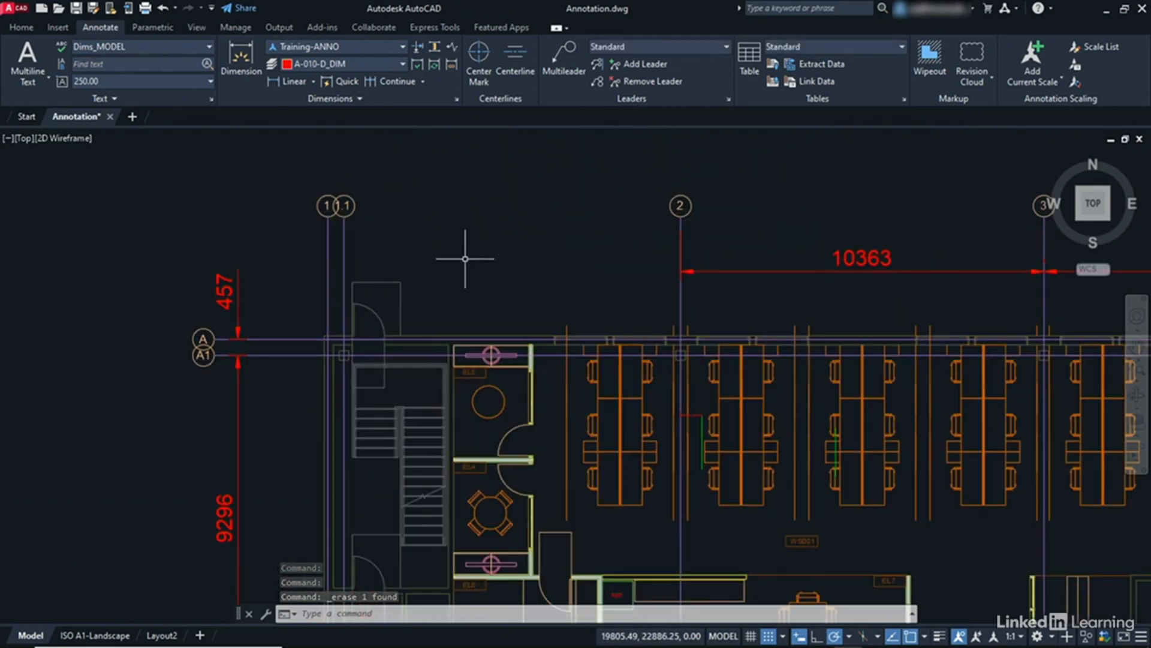
scroll(474, 234, "up", 2)
middle_click_drag(470, 211, 442, 264)
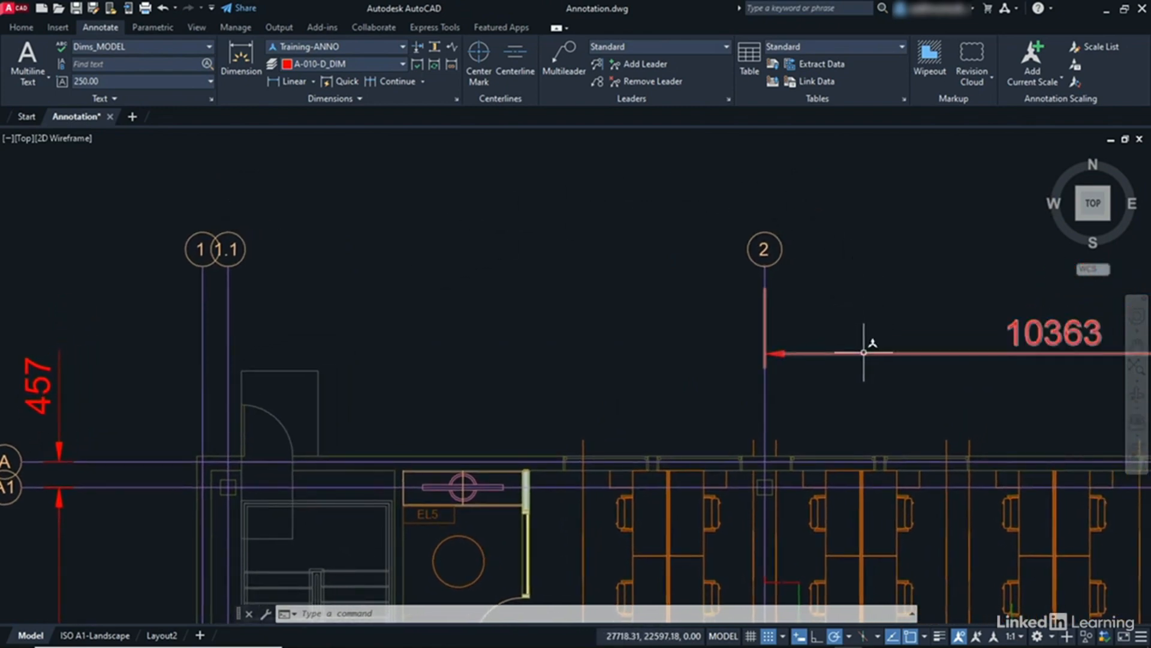
mouse_move(864, 352)
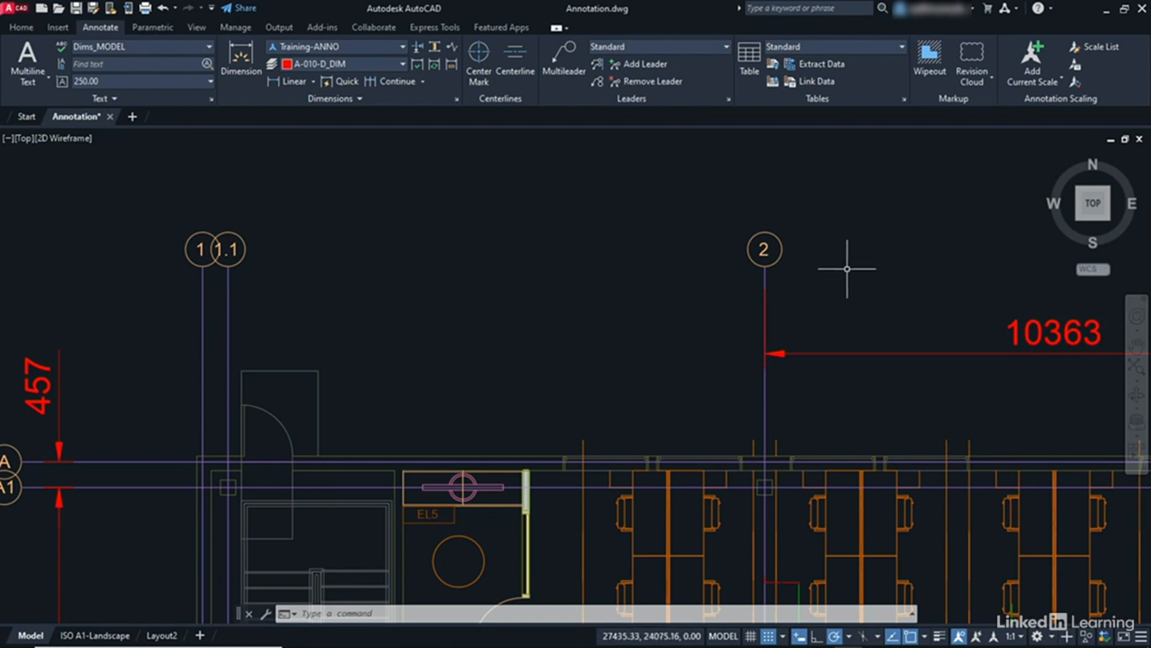
left_click(1011, 635)
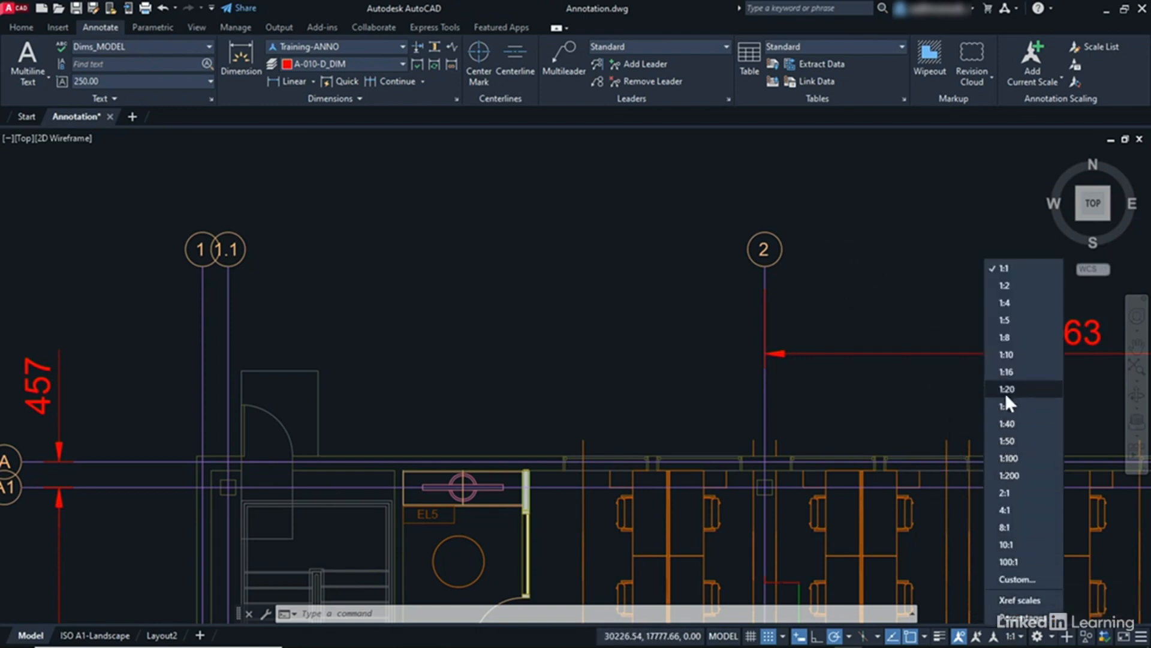
left_click(1008, 458)
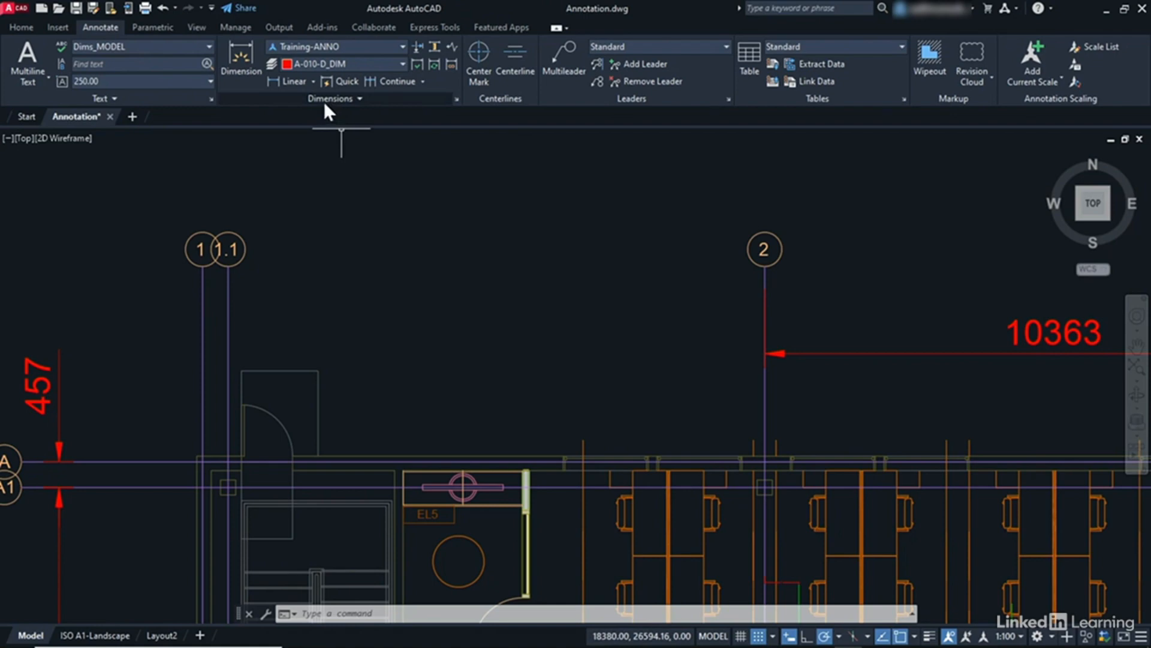
- Add a linear dimension between the bubble ends of grid lines 1.1 and 2, aligned with the adjacent 10363 dimension line
left_click(314, 82)
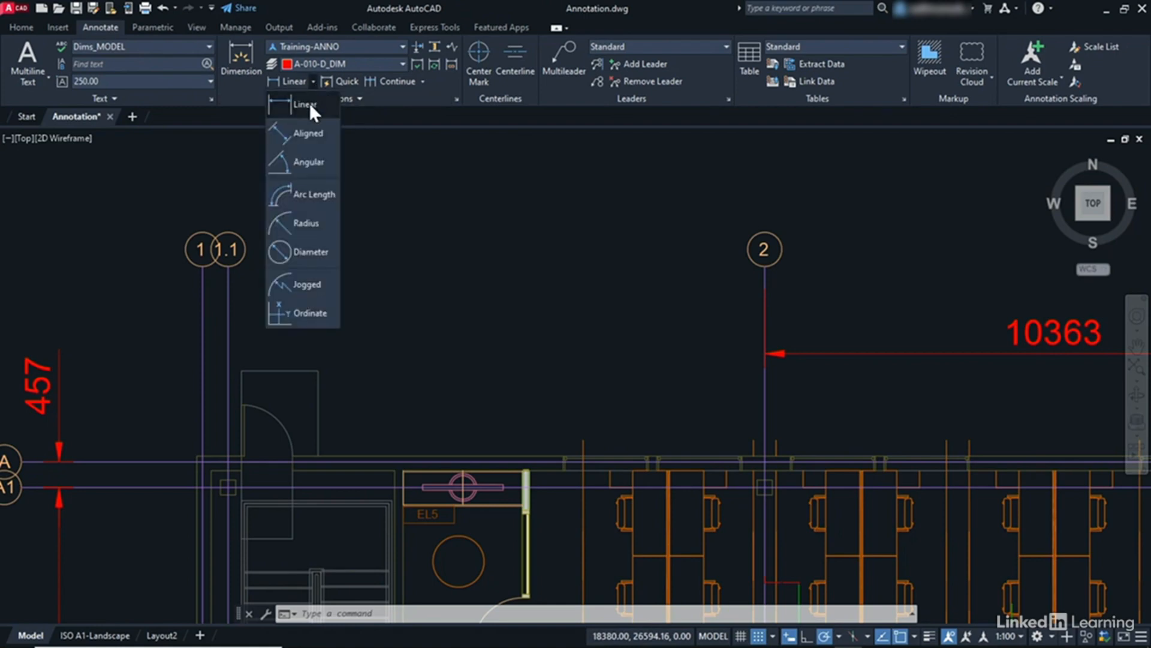
left_click(309, 103)
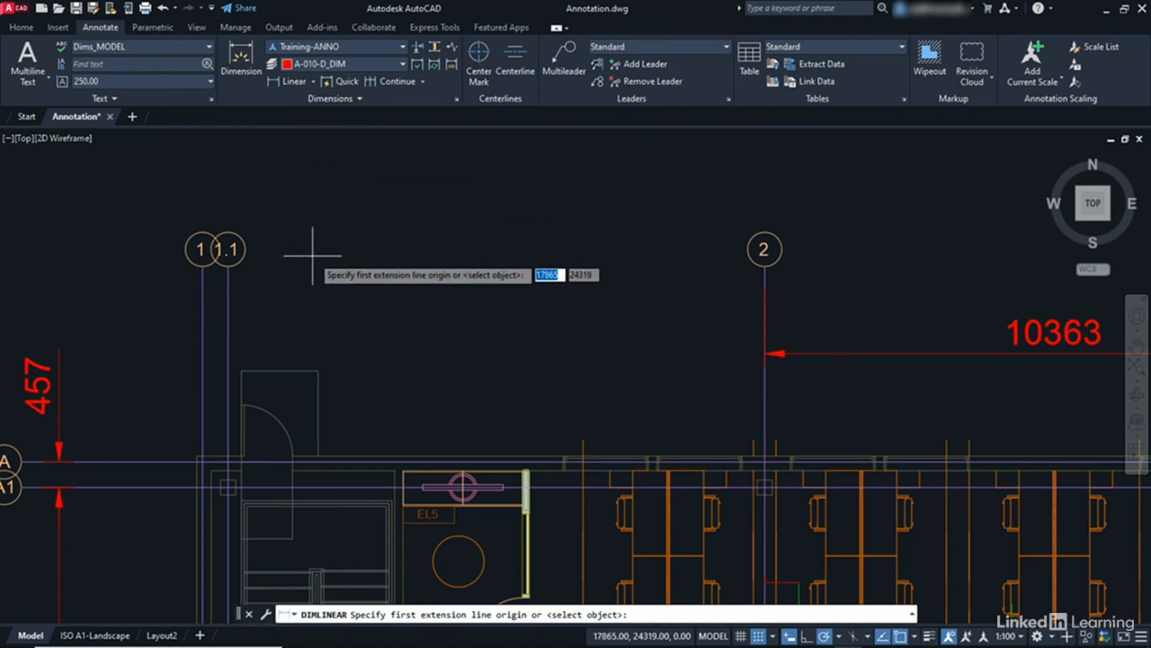
left_click(228, 265)
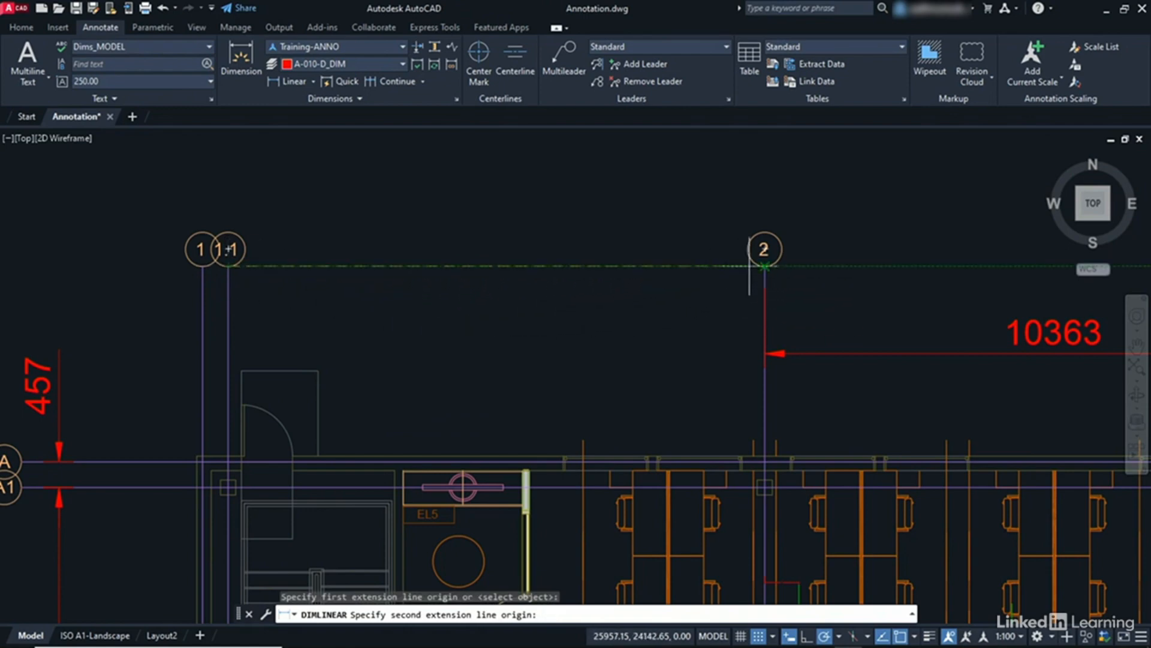
left_click(764, 265)
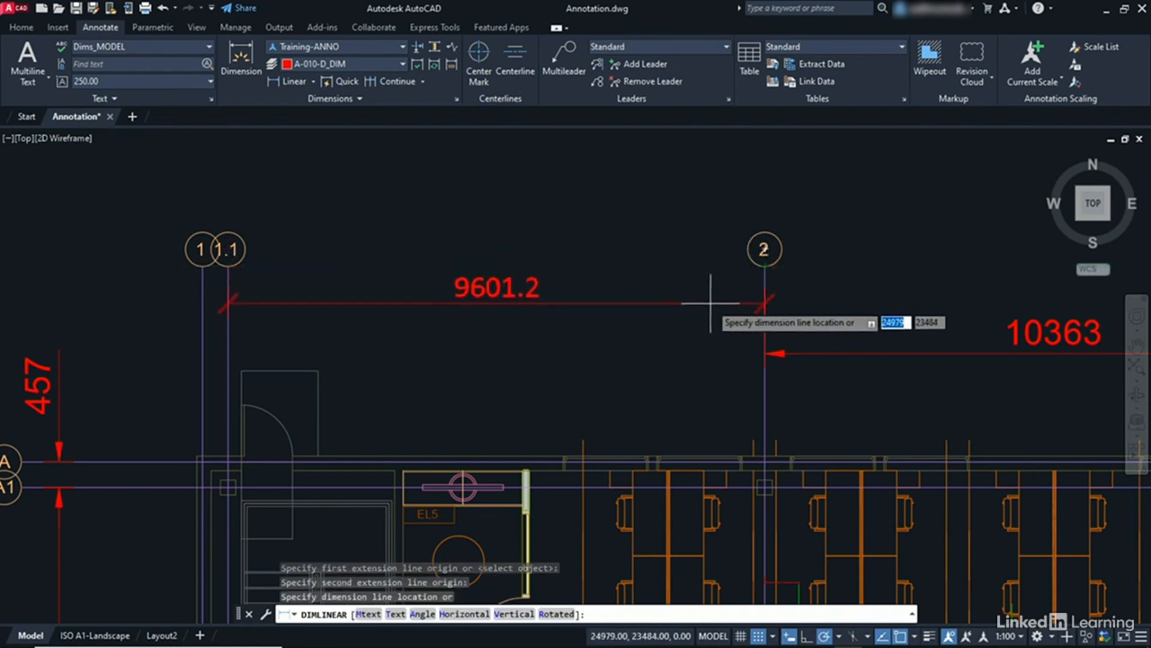
left_click(764, 353)
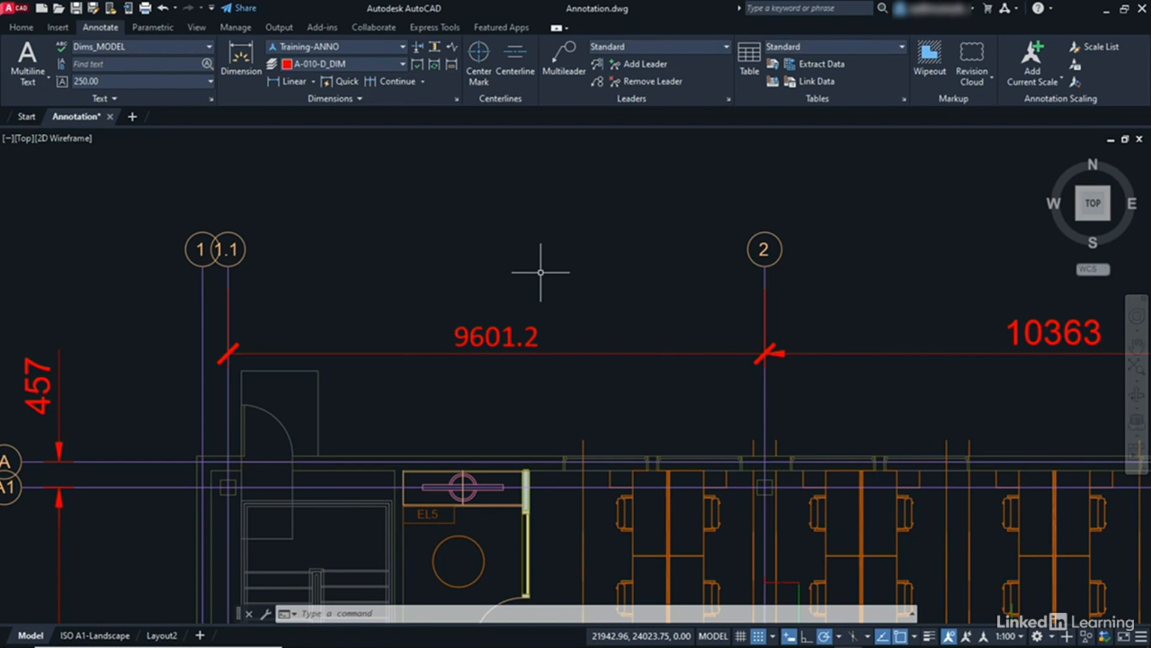
- Add a linear dimension between the bubble ends of grid lines 1.1 and 1, aligned with the neighbouring dimension line to grid line 2
left_click(312, 81)
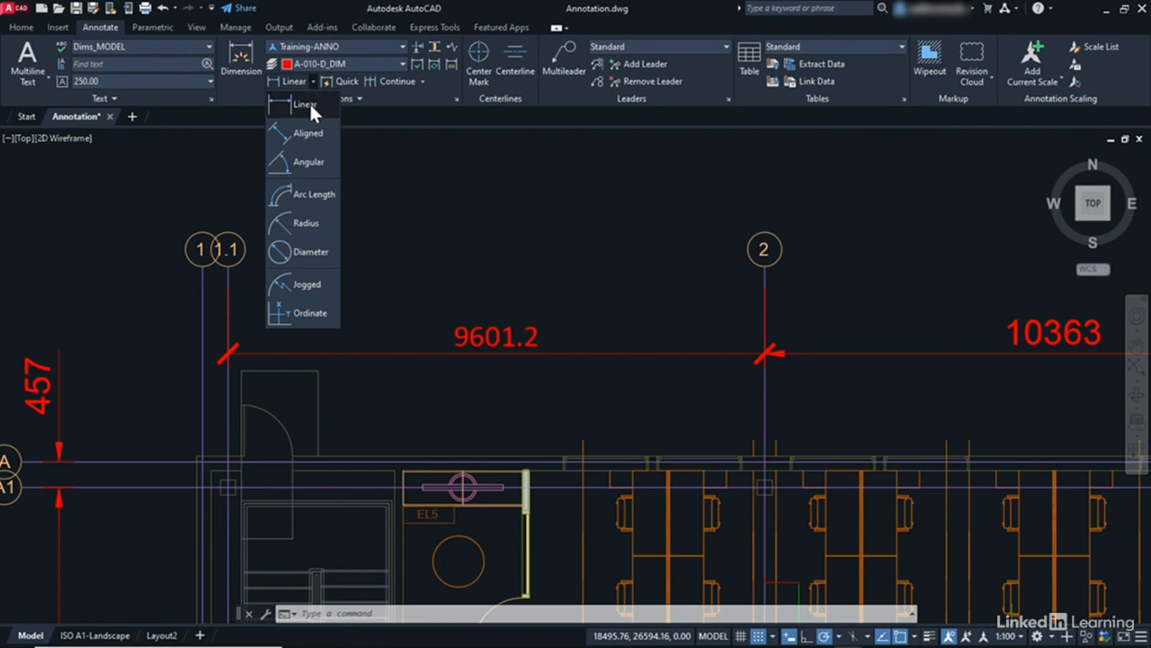
left_click(311, 103)
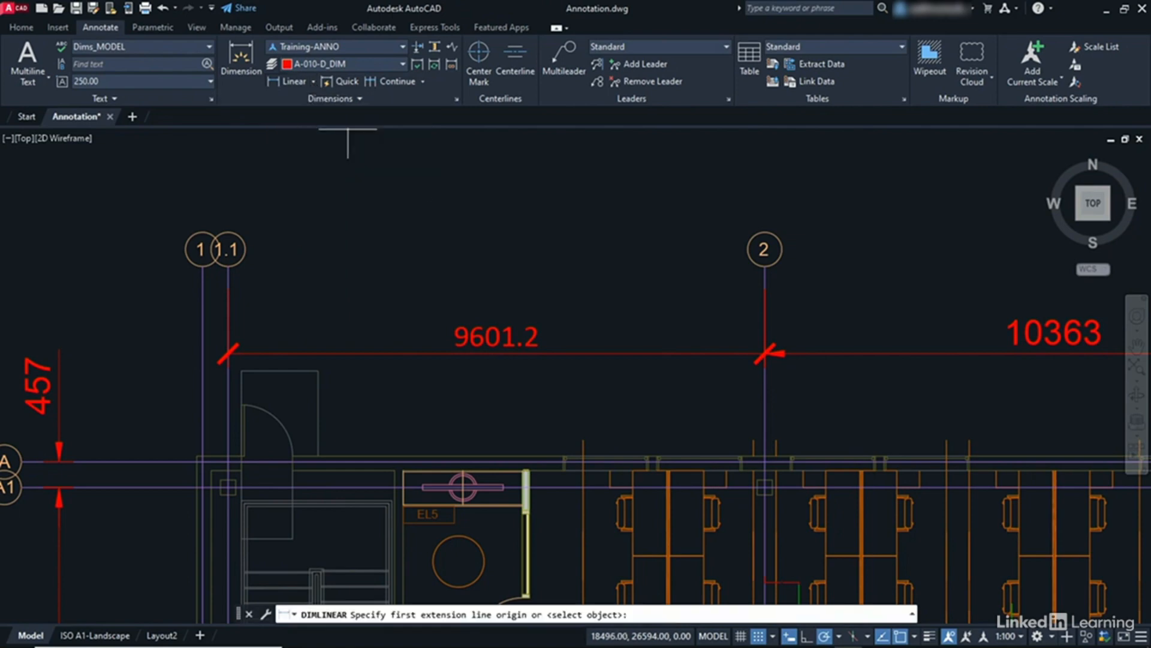
left_click(228, 265)
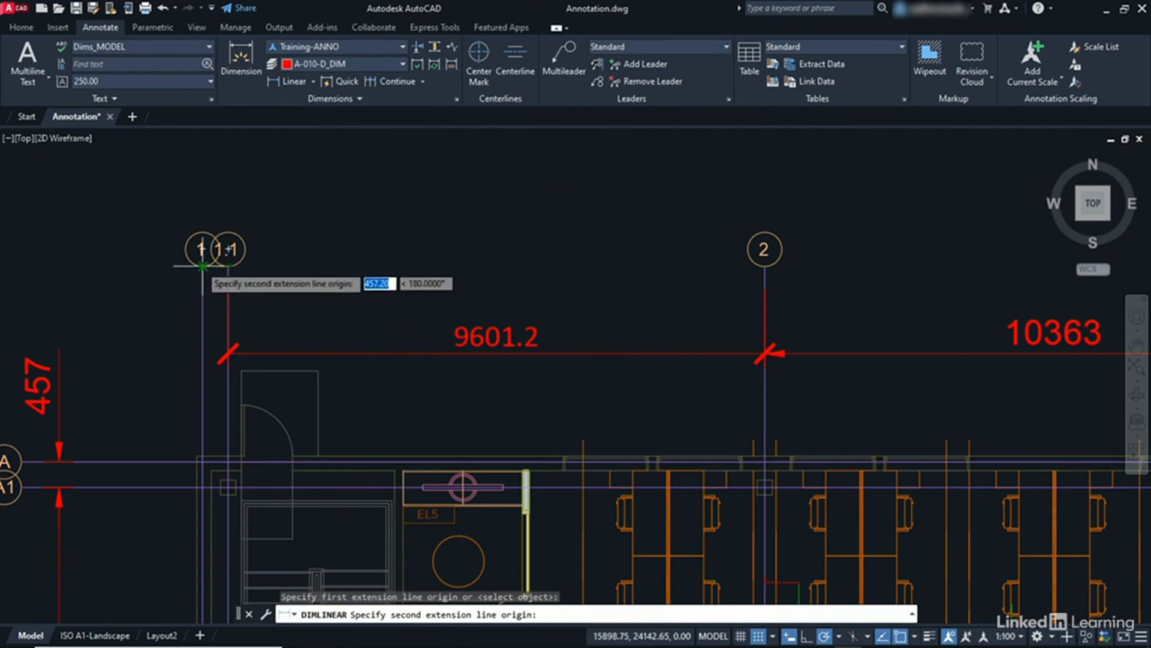
left_click(202, 265)
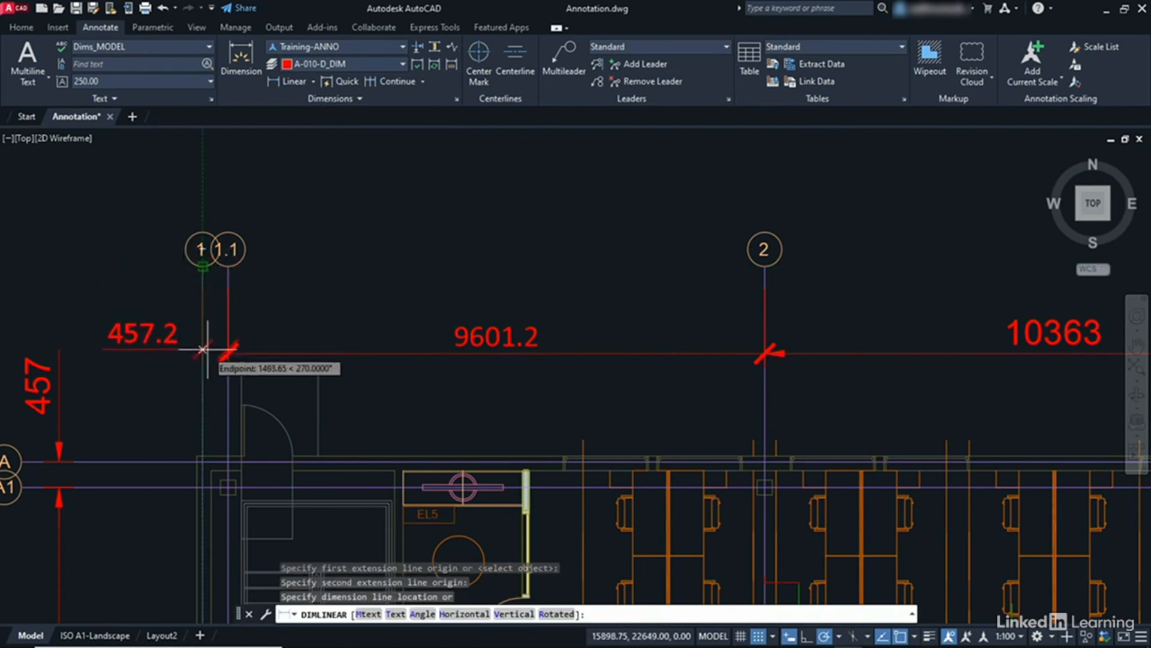
left_click(227, 352)
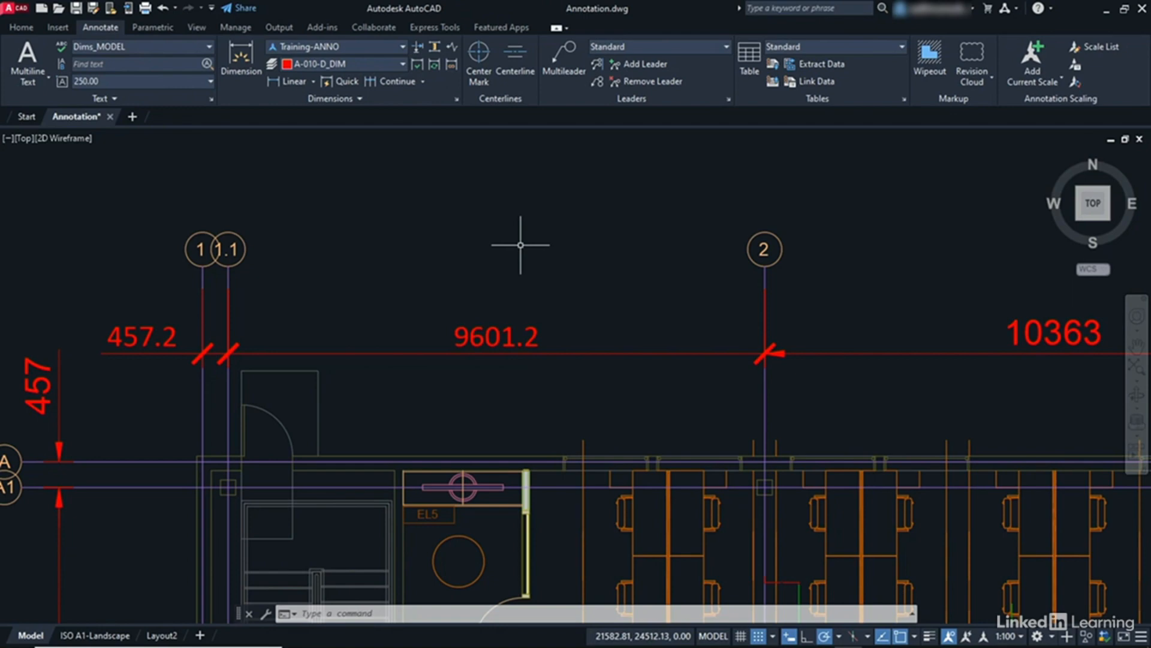
- Modify the Training-ANNO dimension style so its linear primary units have a precision of 0
left_click(457, 99)
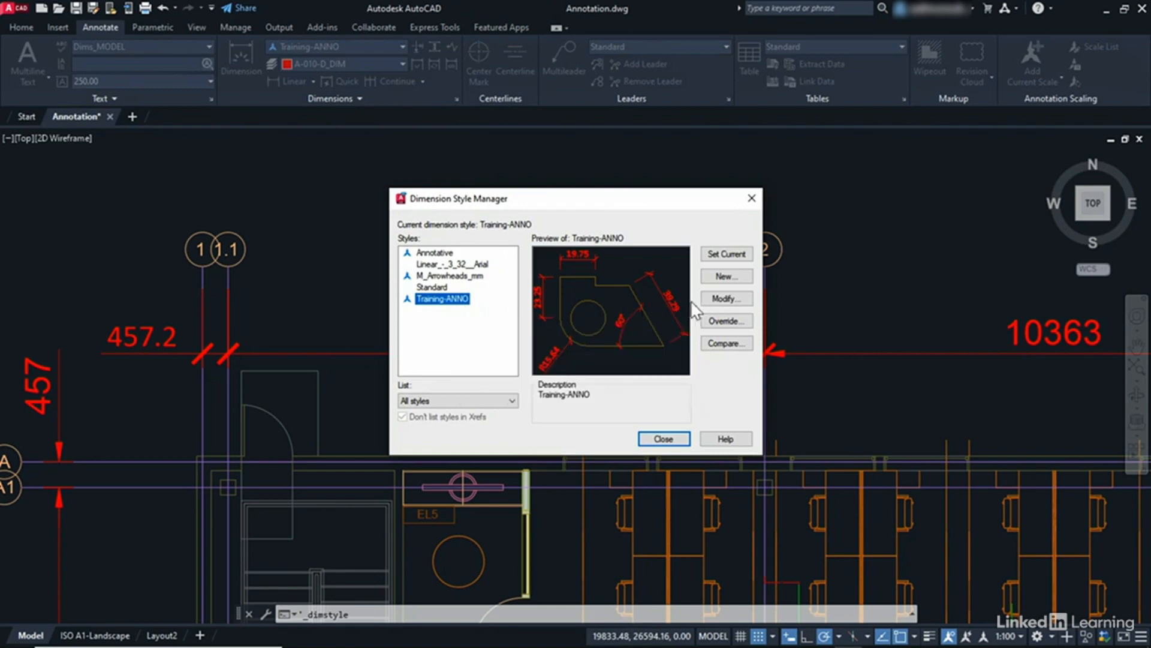
left_click(715, 300)
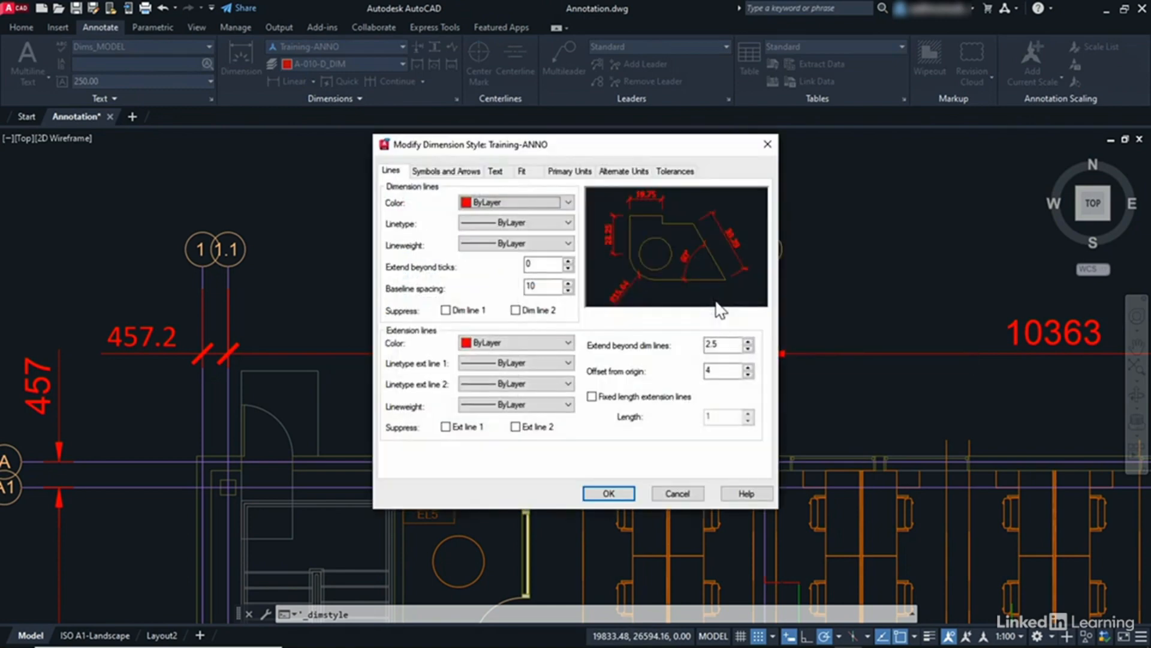
left_click(569, 172)
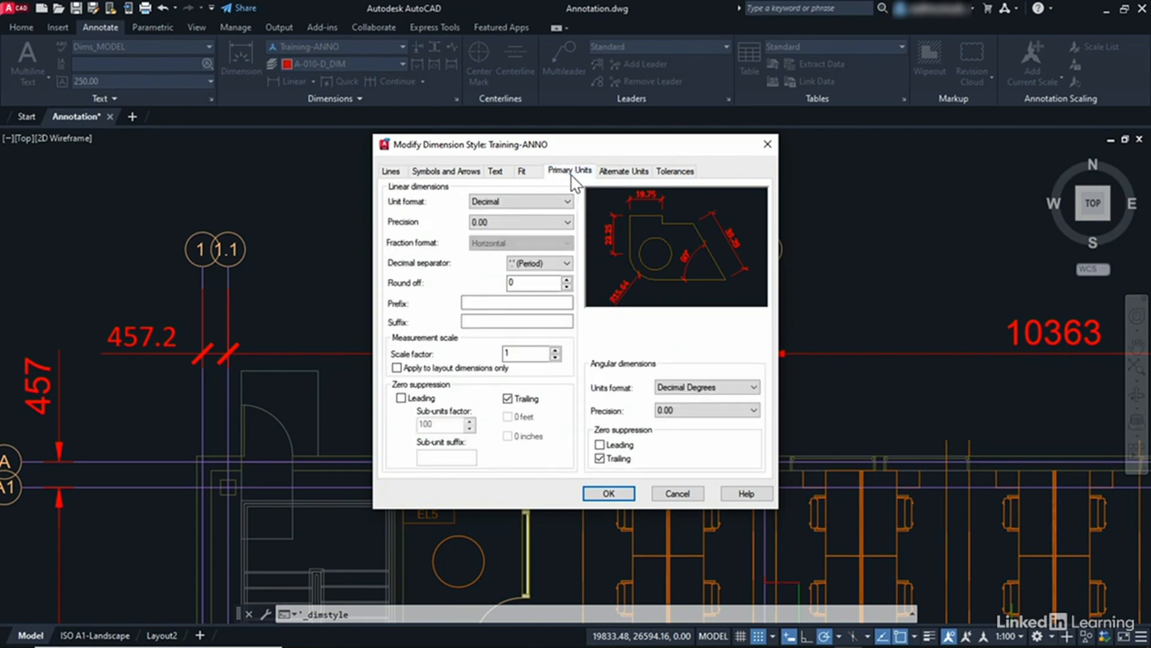
left_click(495, 222)
left_click(492, 235)
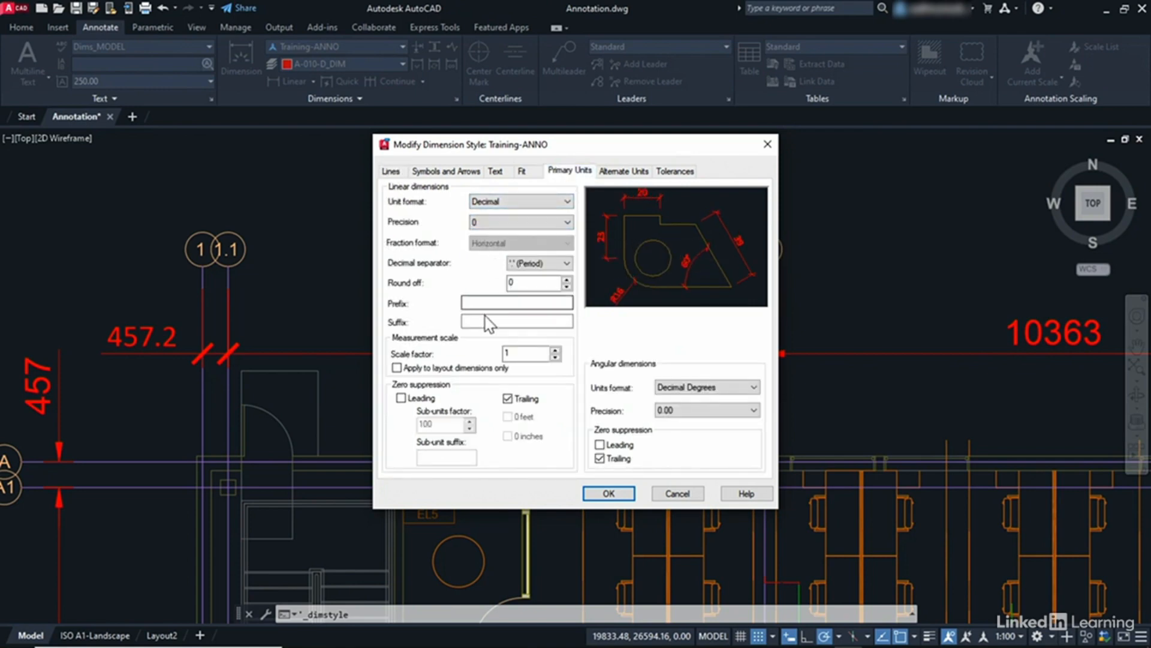
left_click(608, 493)
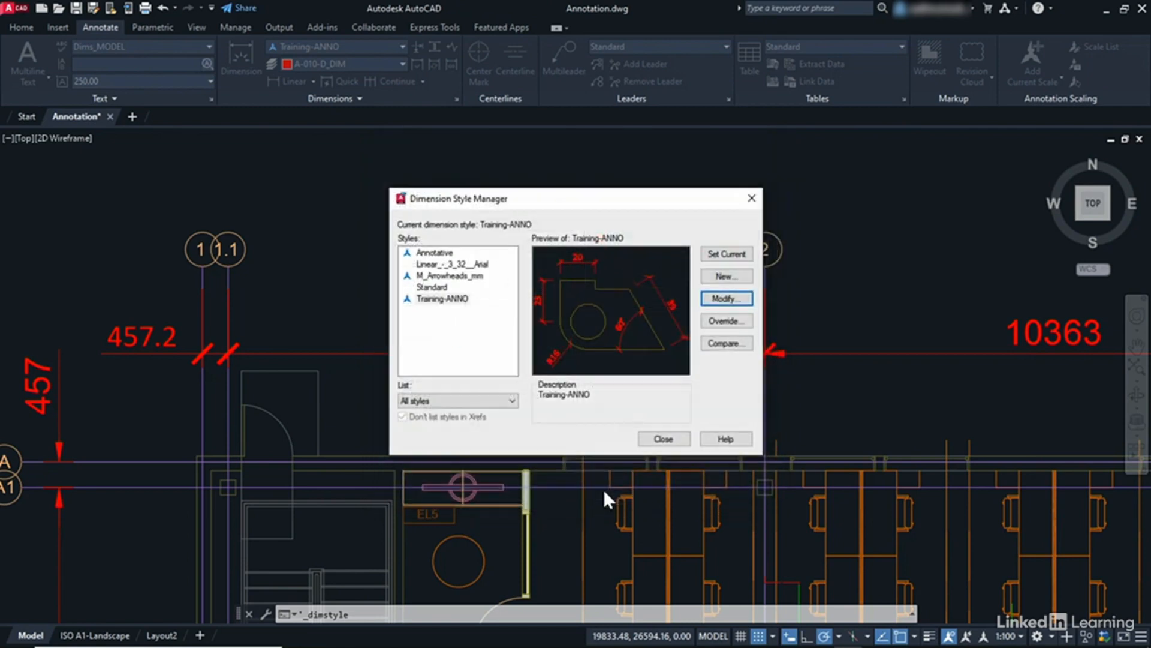
left_click(657, 438)
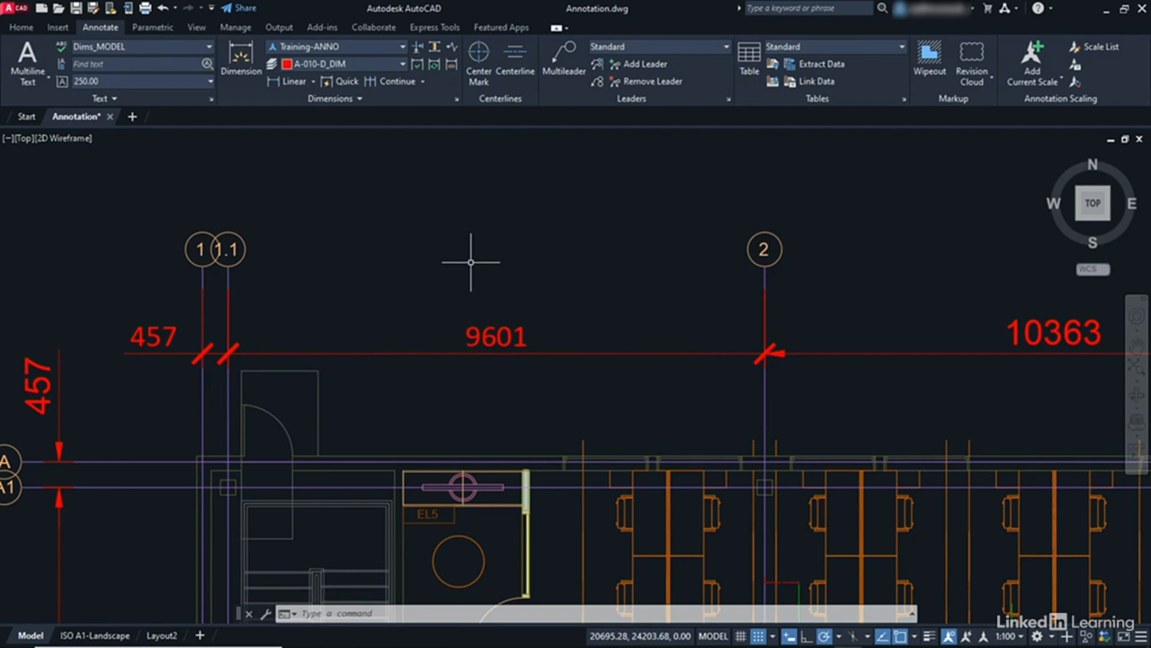
scroll(473, 236, "down", 2)
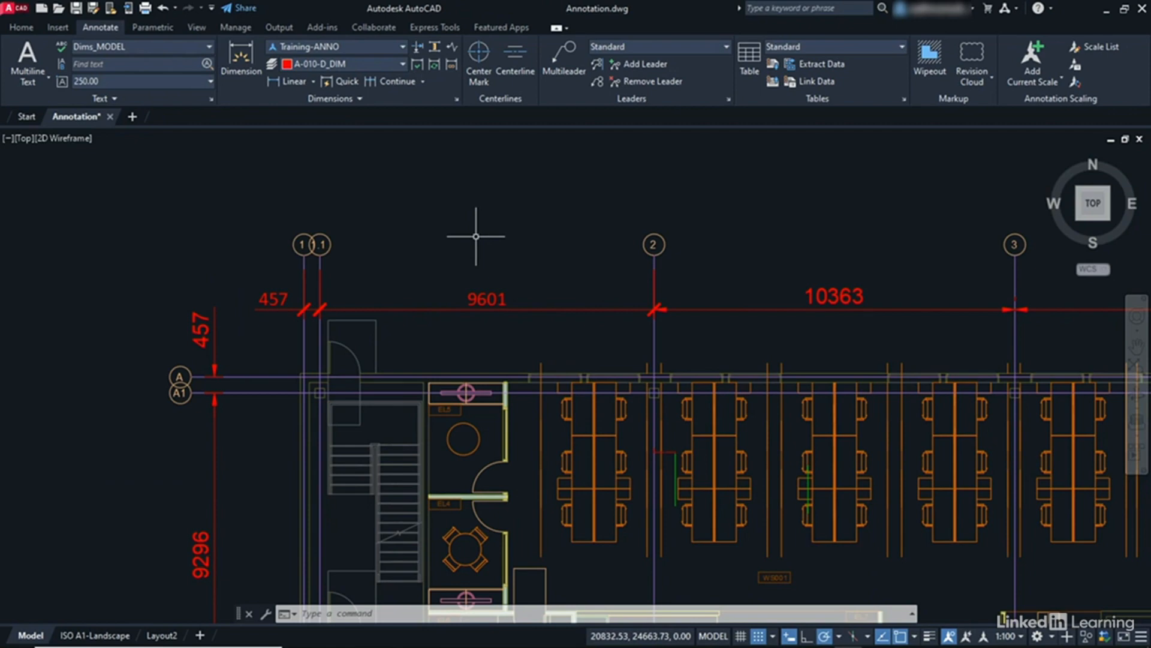
left_click(313, 81)
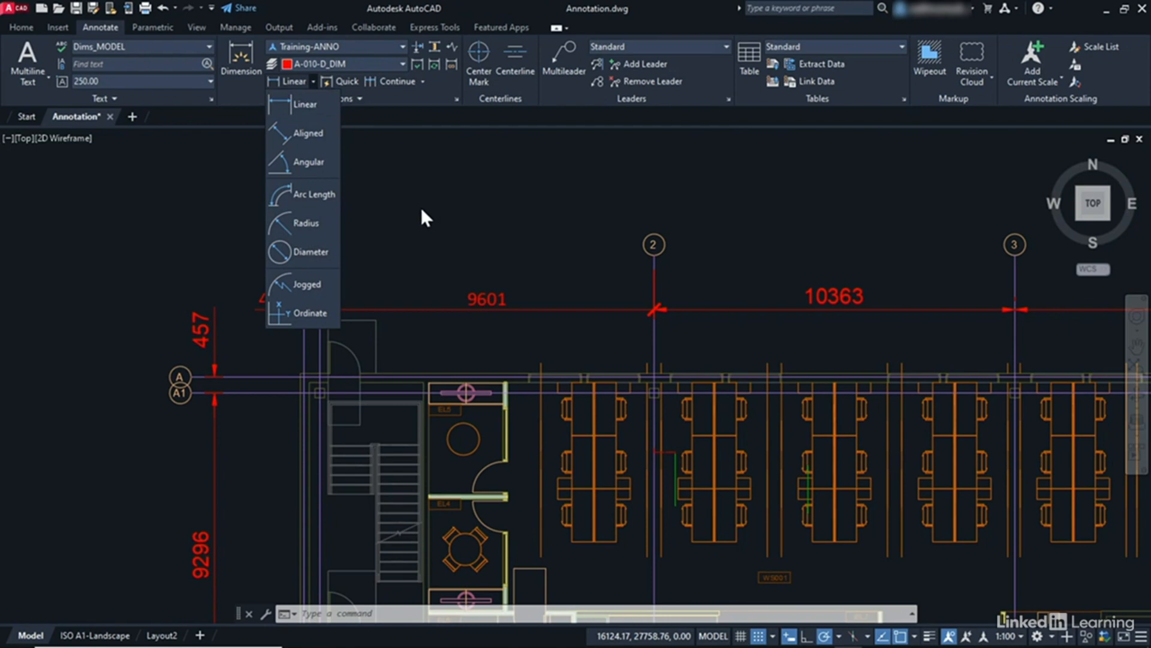
middle_click(887, 380)
middle_click(887, 380)
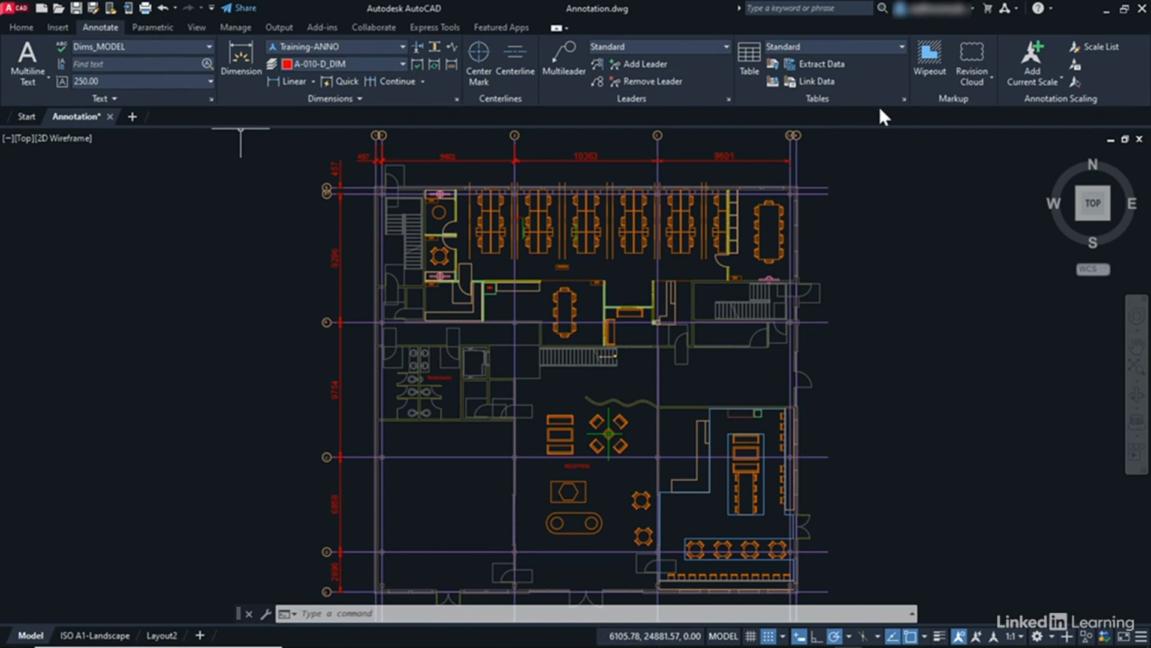
- Create a new table style named Training, starting from the Standard table style
left_click(904, 99)
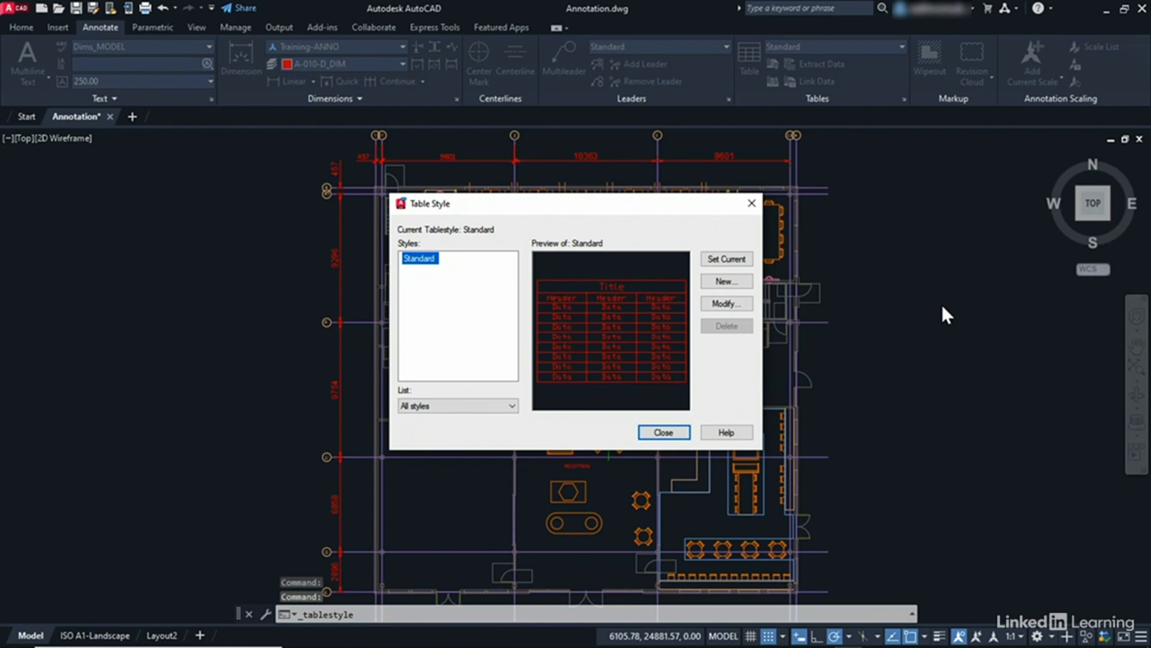
left_click(726, 281)
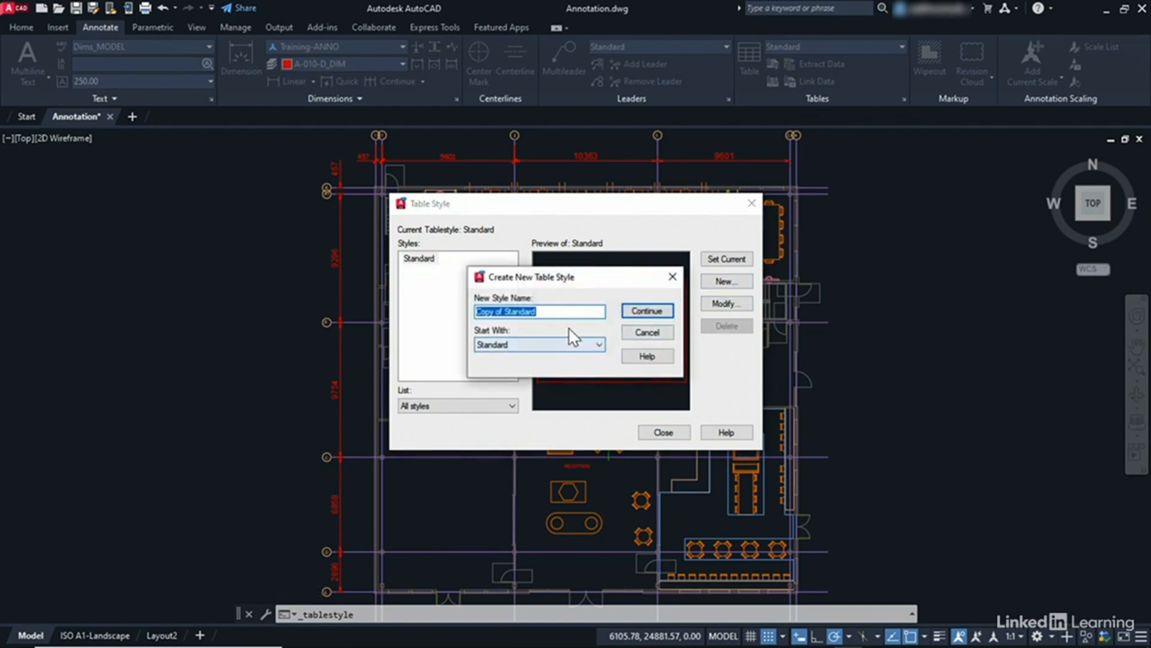
type("Tr")
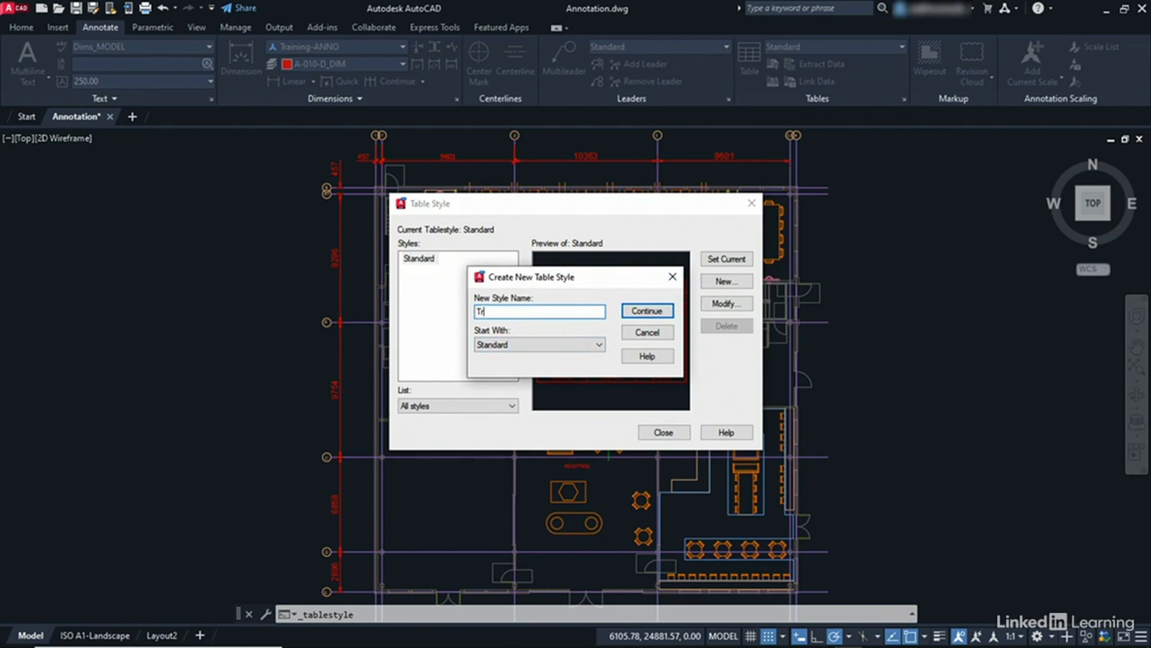
type("aining")
left_click(642, 311)
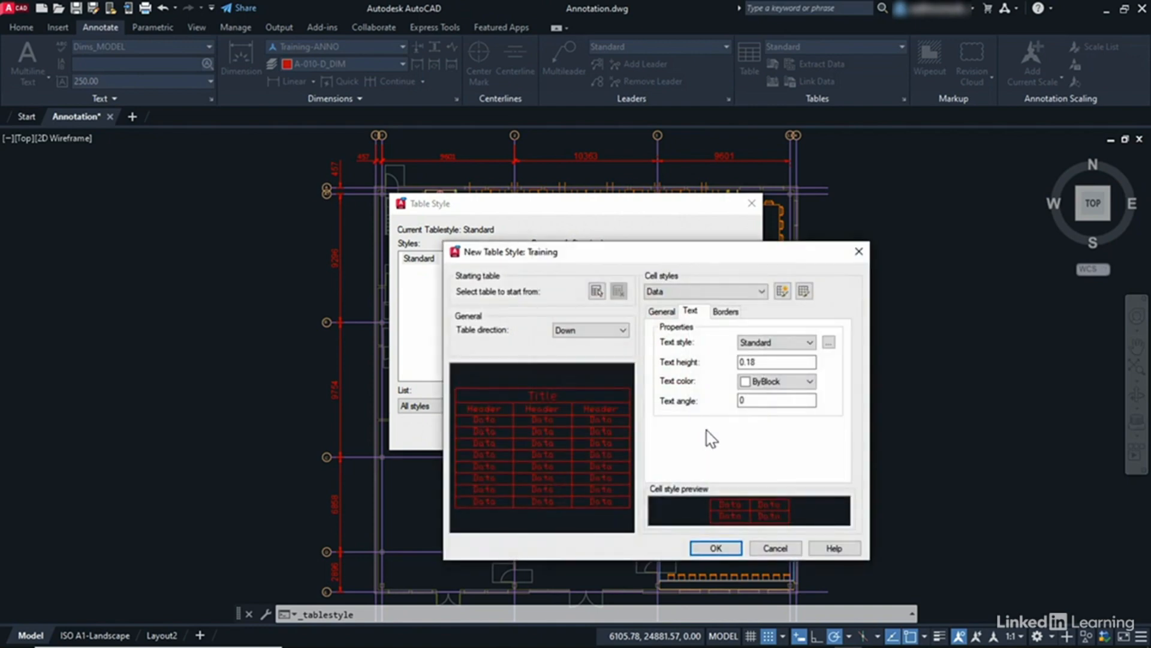
- Set the fill color of the Title cell style to White in the Training table style
left_click(761, 291)
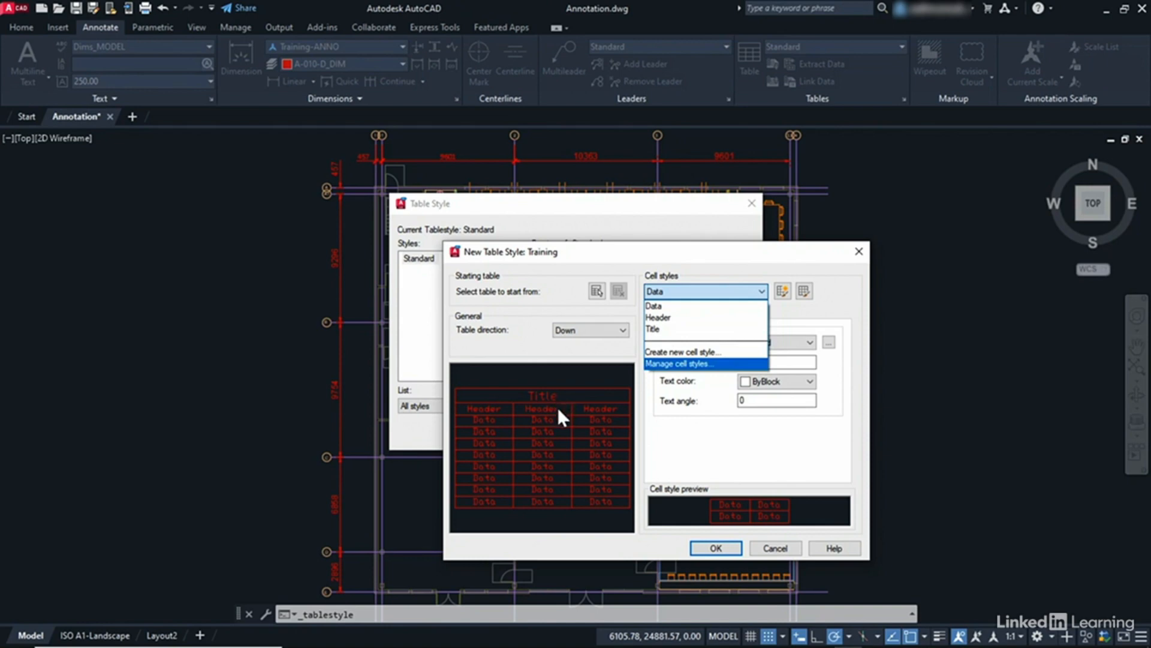
left_click(656, 330)
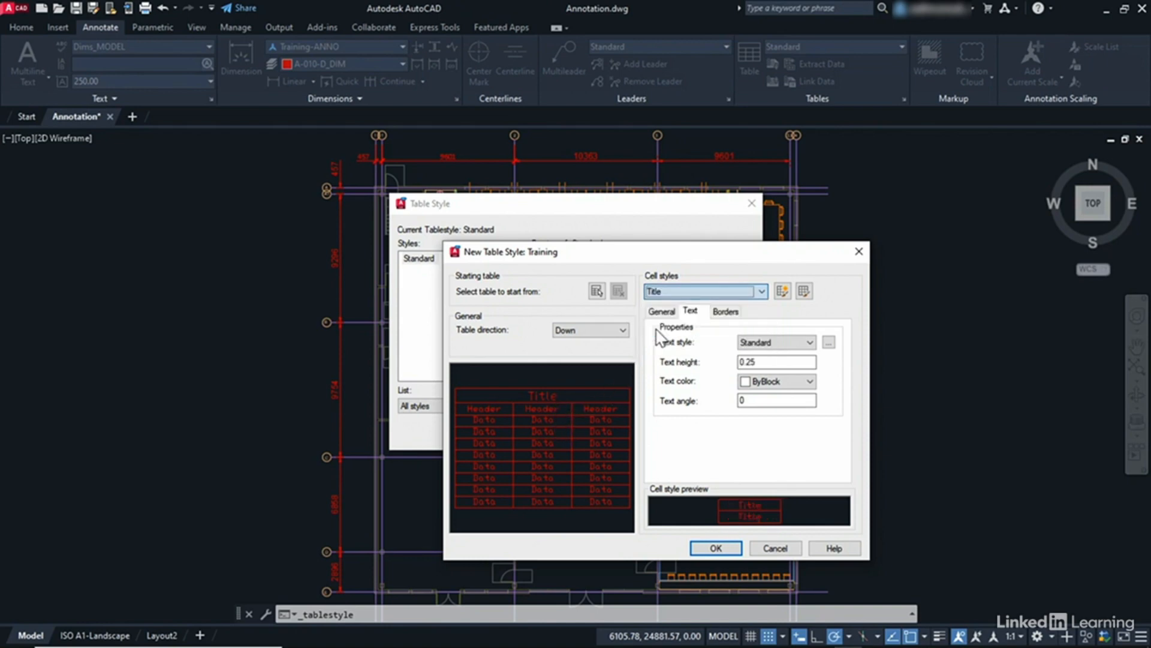
left_click(664, 313)
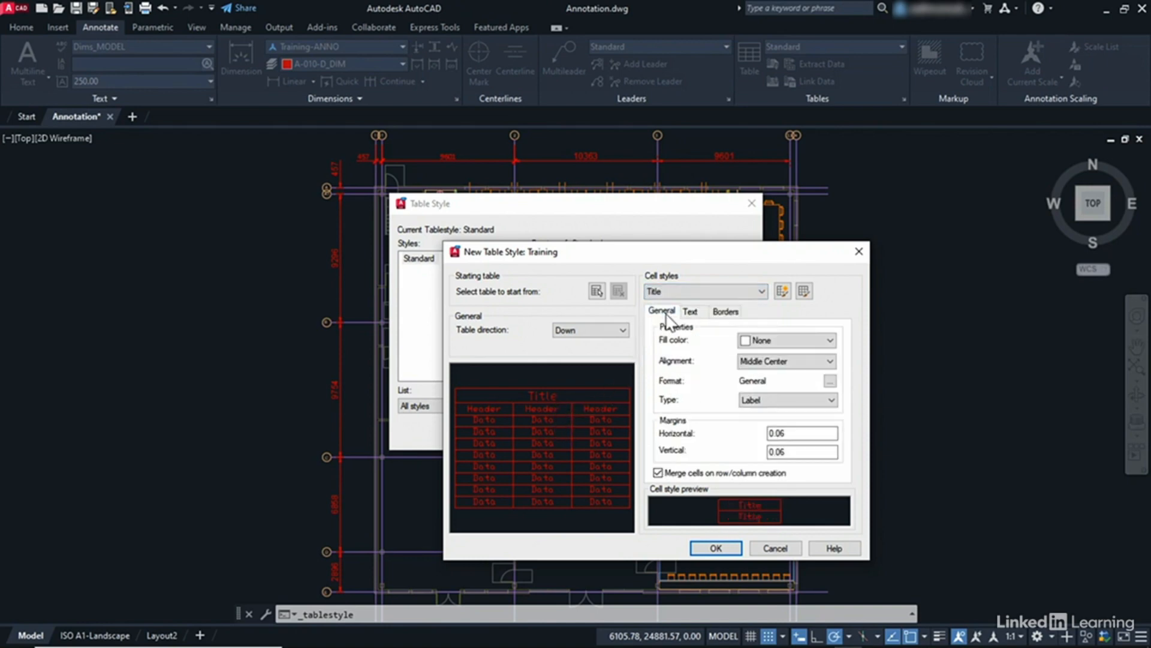
left_click(758, 339)
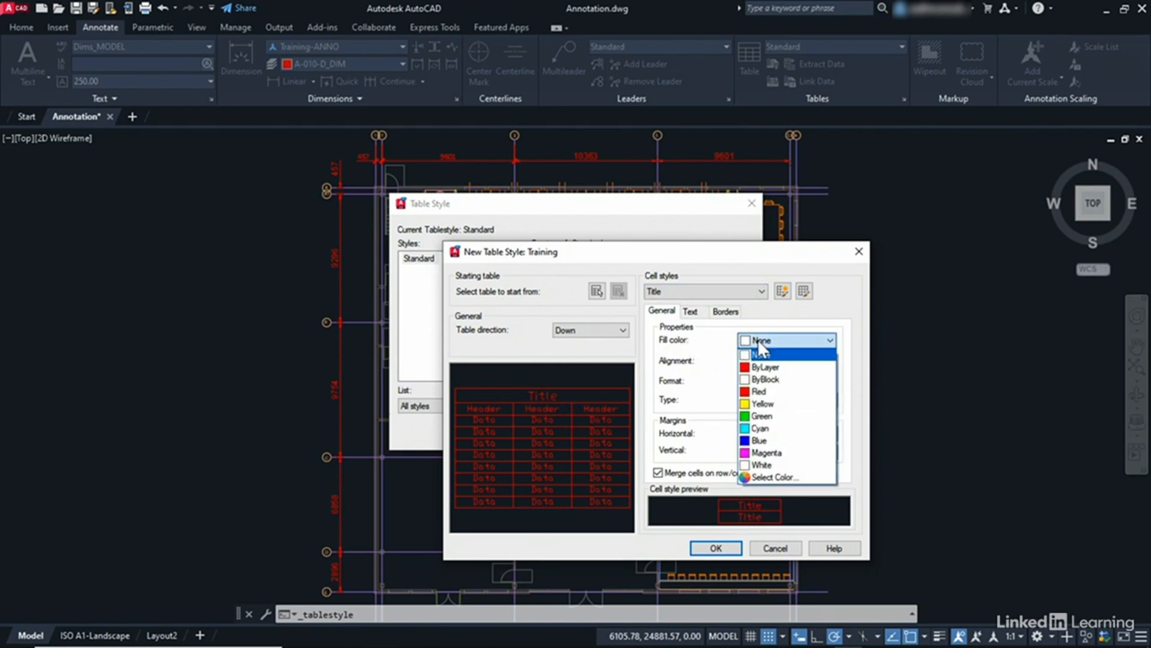
left_click(763, 464)
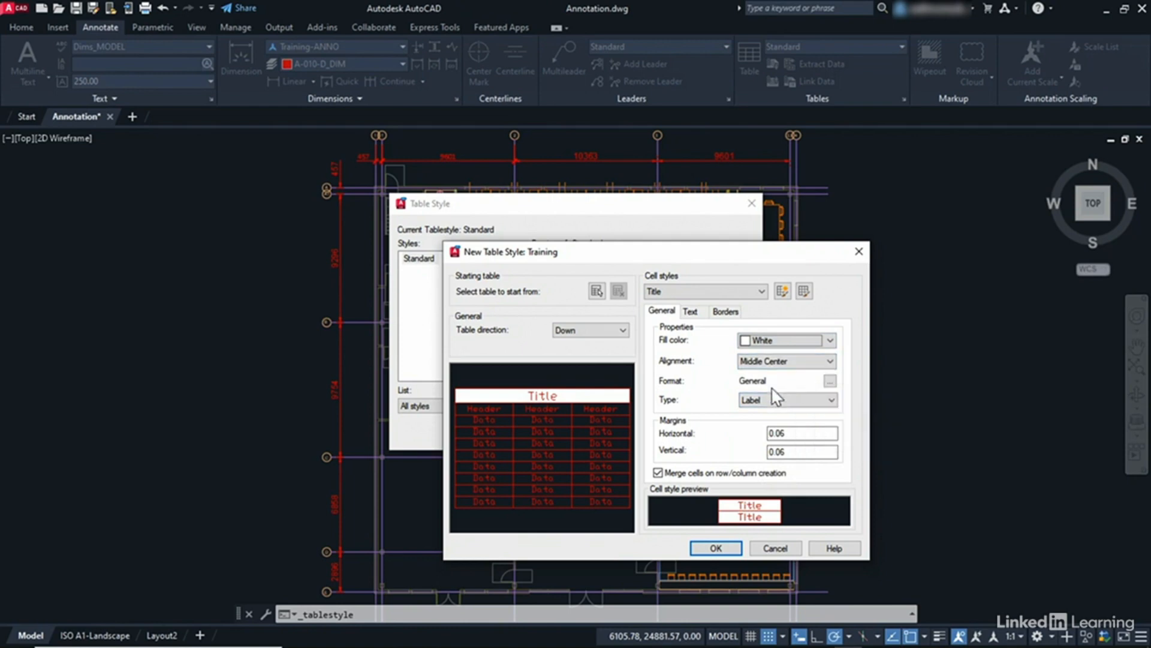
- Set the Title cell style's horizontal and vertical margins to 25
double_click(800, 433)
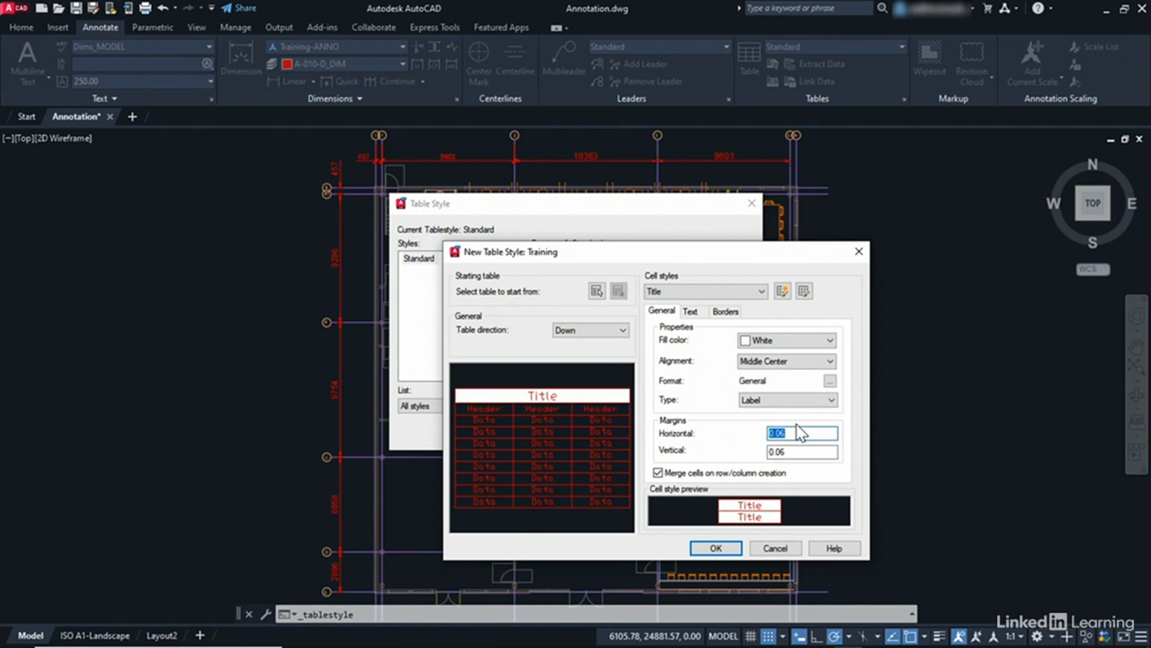
type("25")
key("Tab")
type("25")
key("Tab")
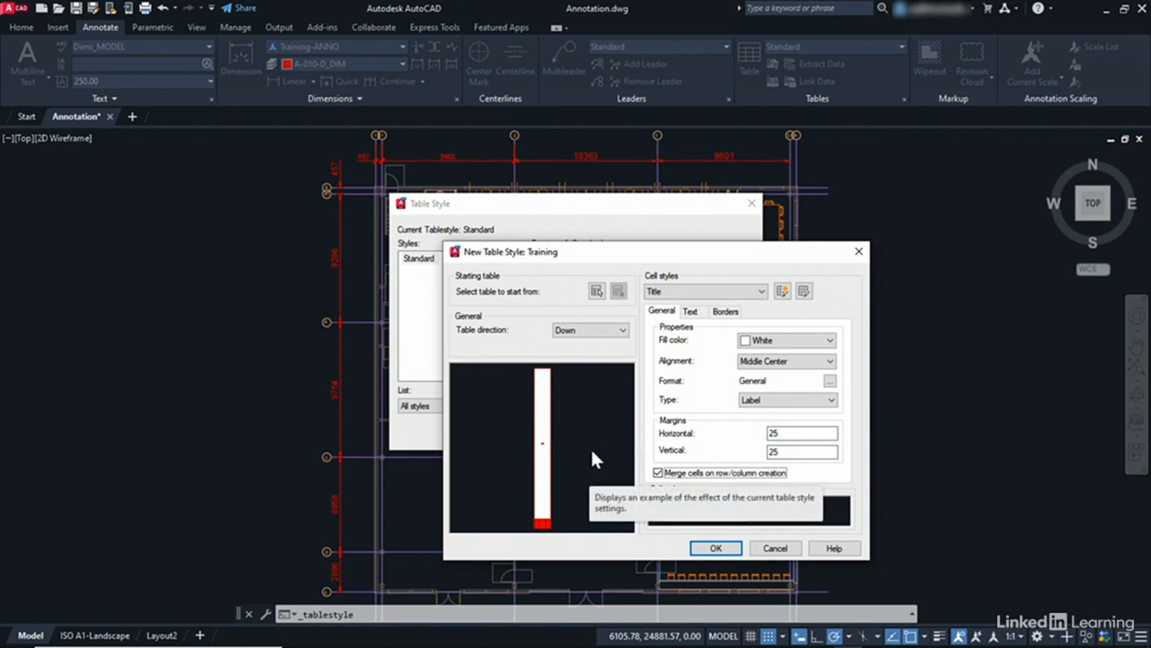
- Give the Title cell style the Dims_MODEL text style, a text height of 250 and the ByLayer text color
left_click(691, 312)
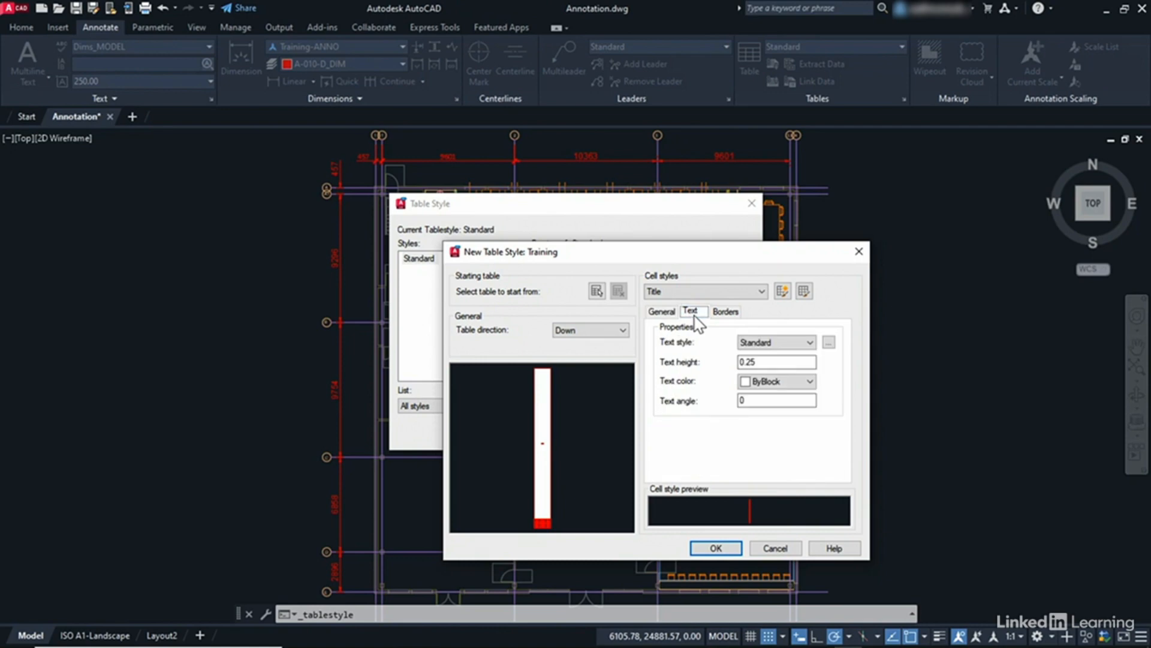
left_click(753, 347)
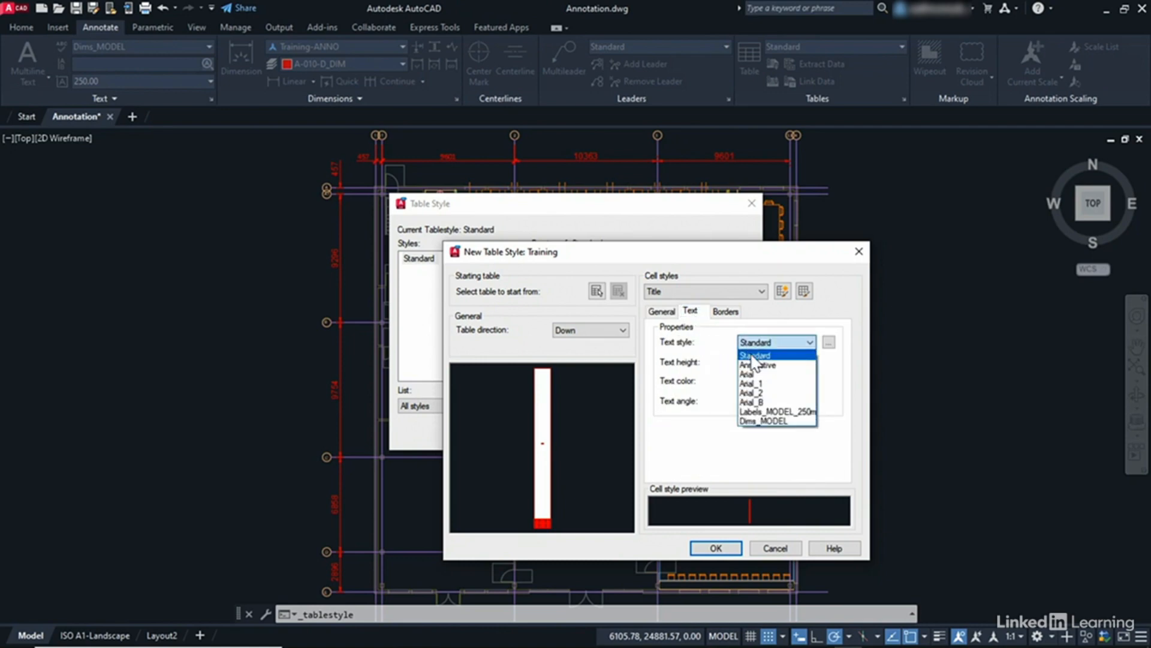
left_click(771, 423)
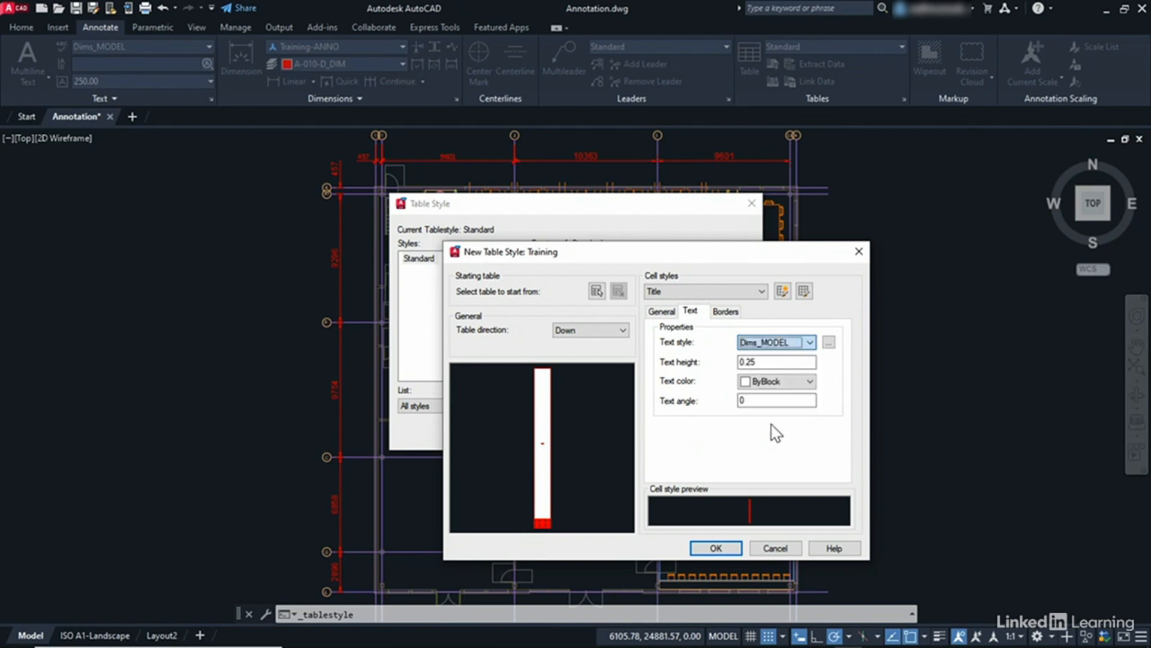
double_click(773, 362)
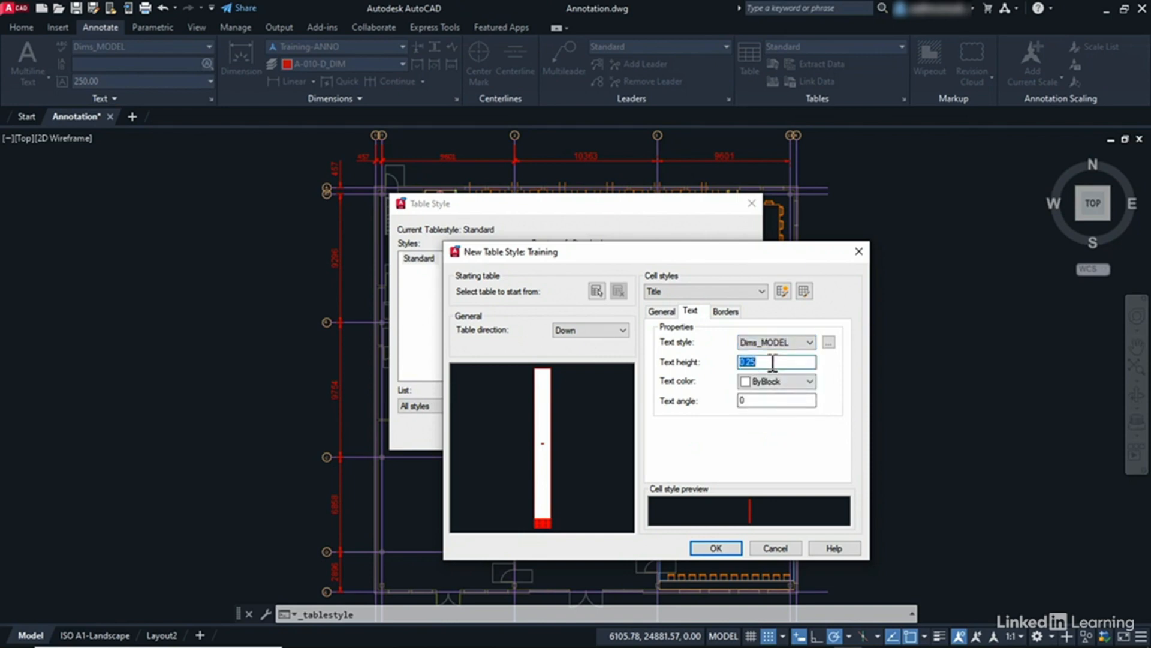
type("250")
left_click(772, 381)
left_click(766, 397)
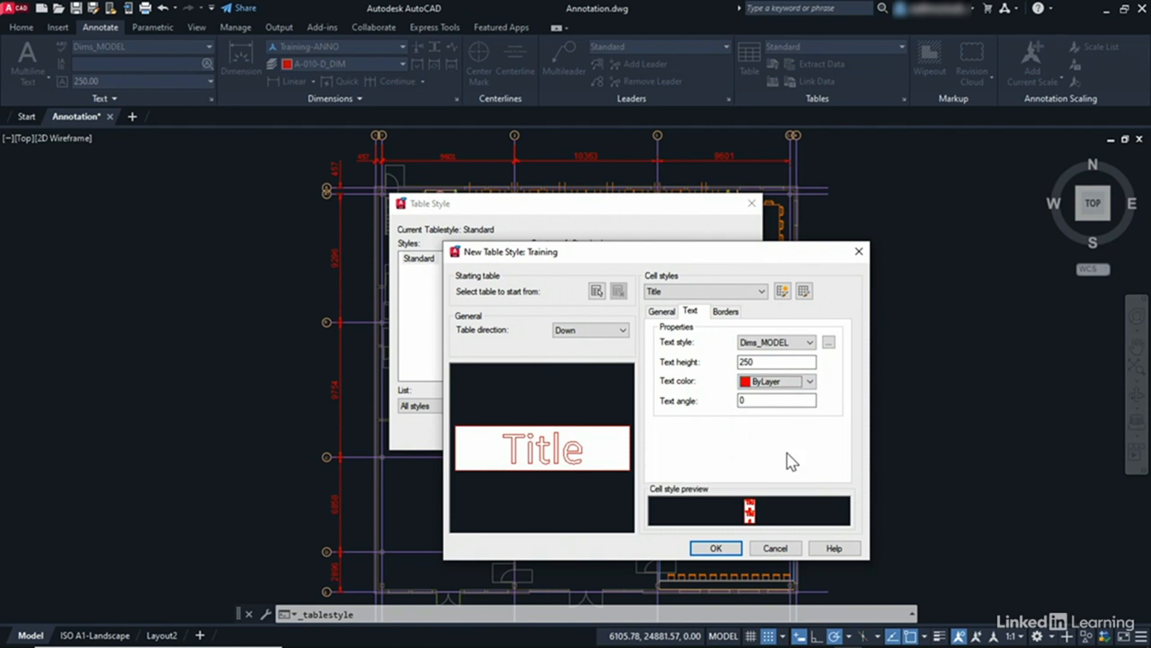
- Give the Training table style's Header cells a White fill and set their horizontal and vertical margins to 25
left_click(727, 311)
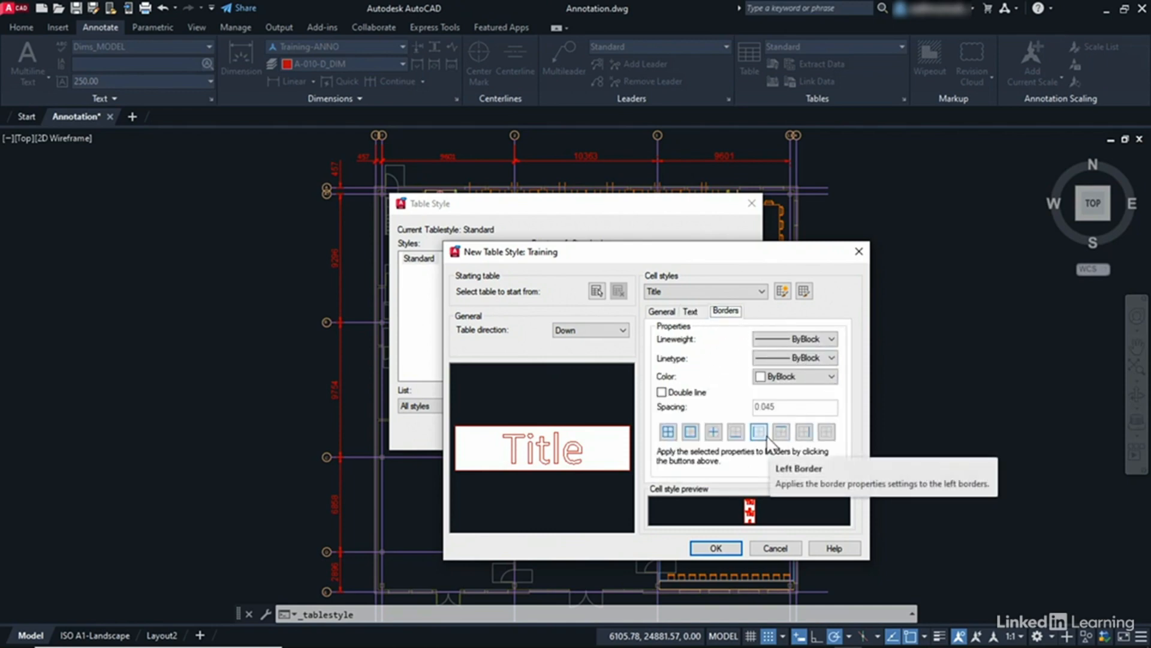
left_click(762, 291)
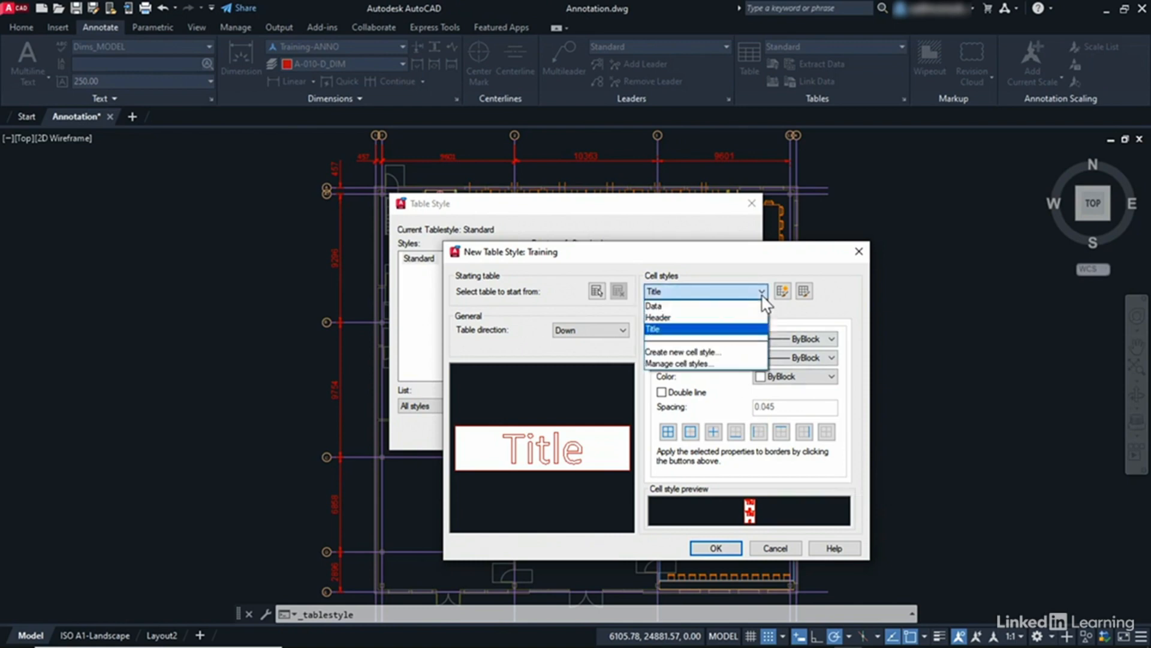
left_click(680, 326)
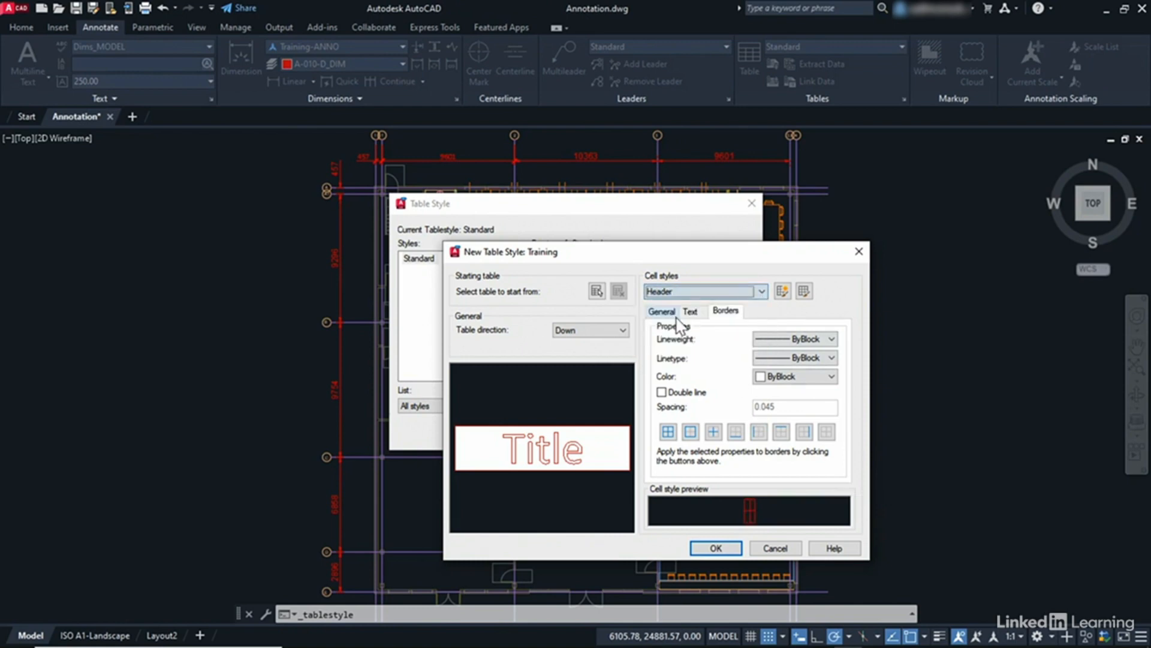
left_click(669, 313)
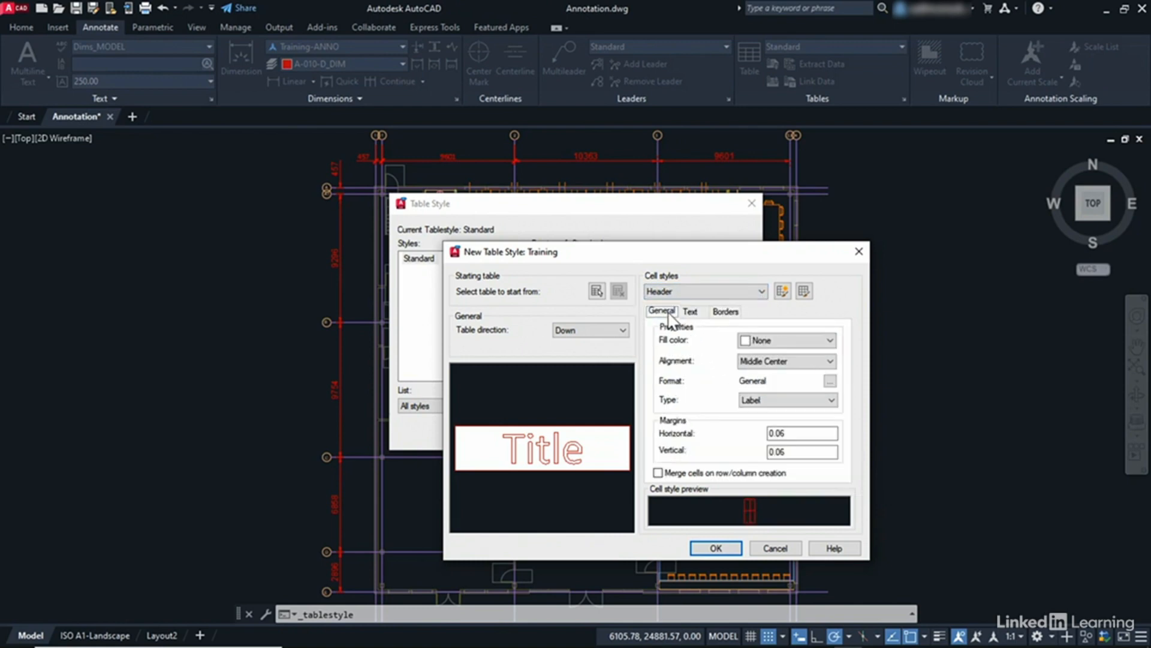
left_click(763, 343)
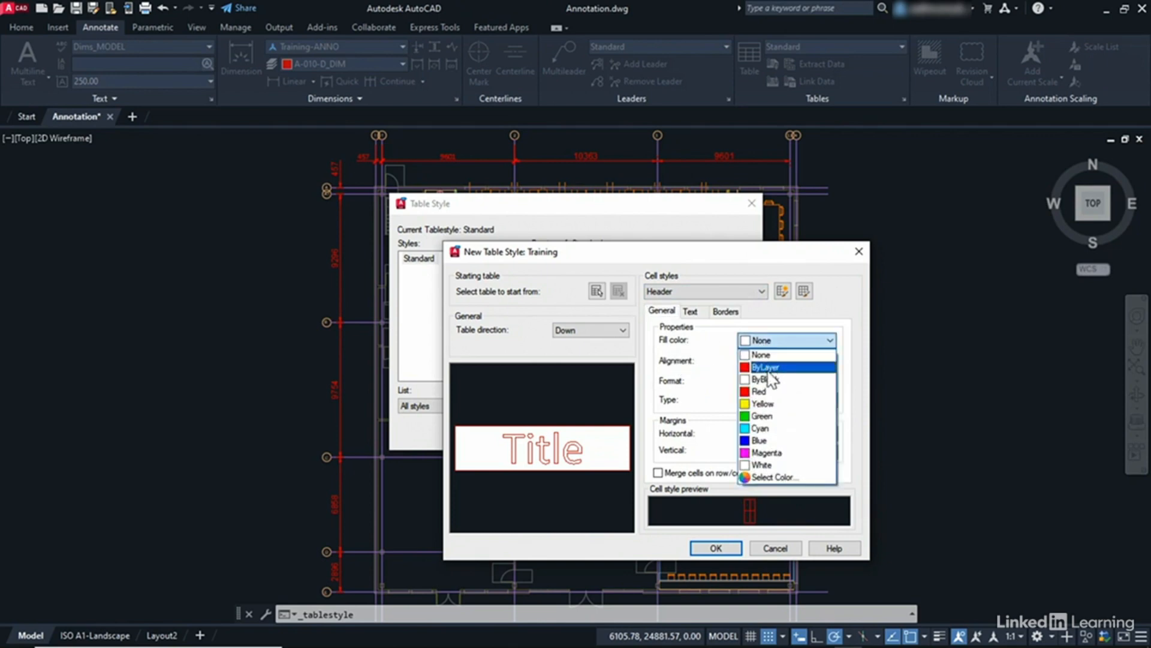
left_click(758, 463)
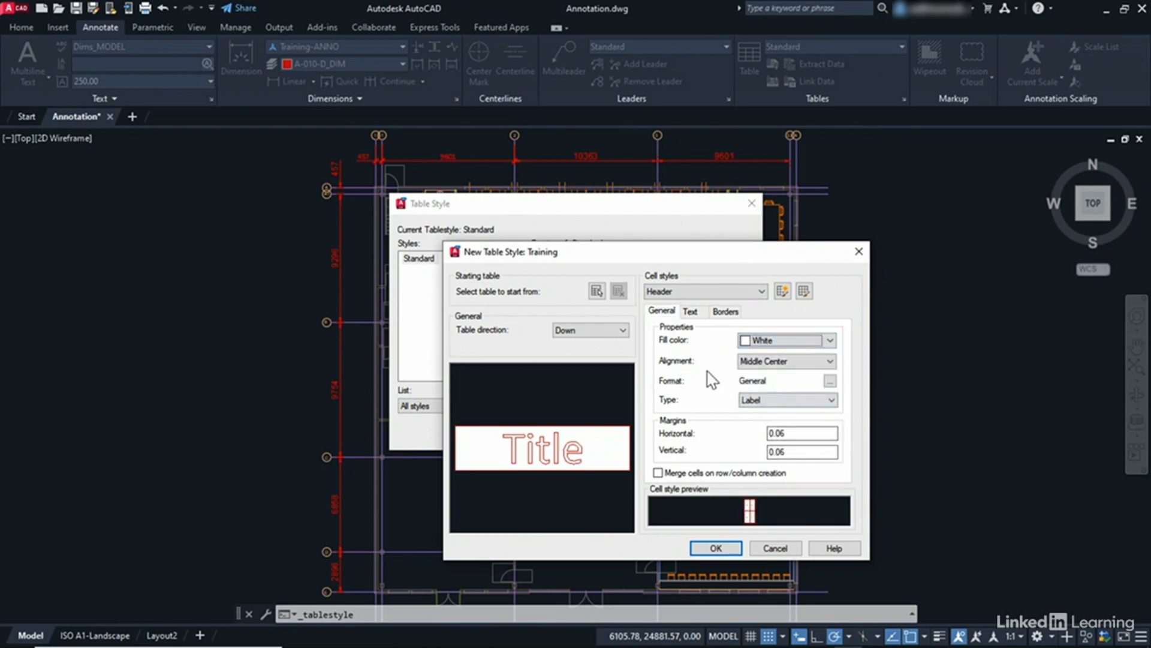
double_click(793, 433)
type("25")
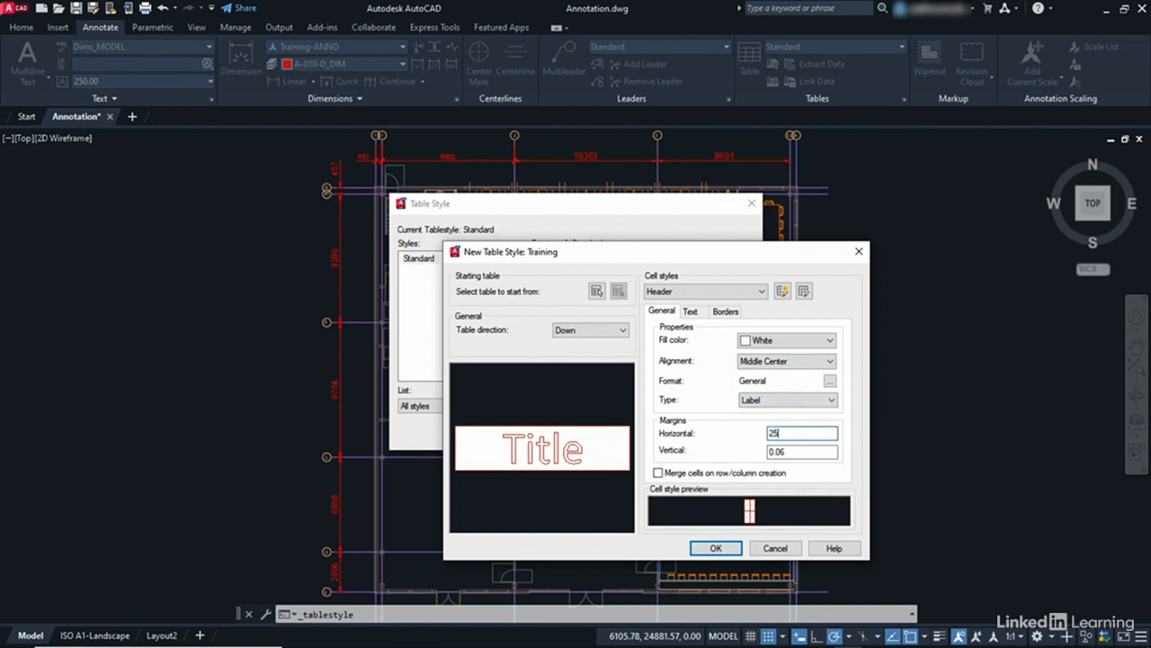
double_click(799, 452)
type("25")
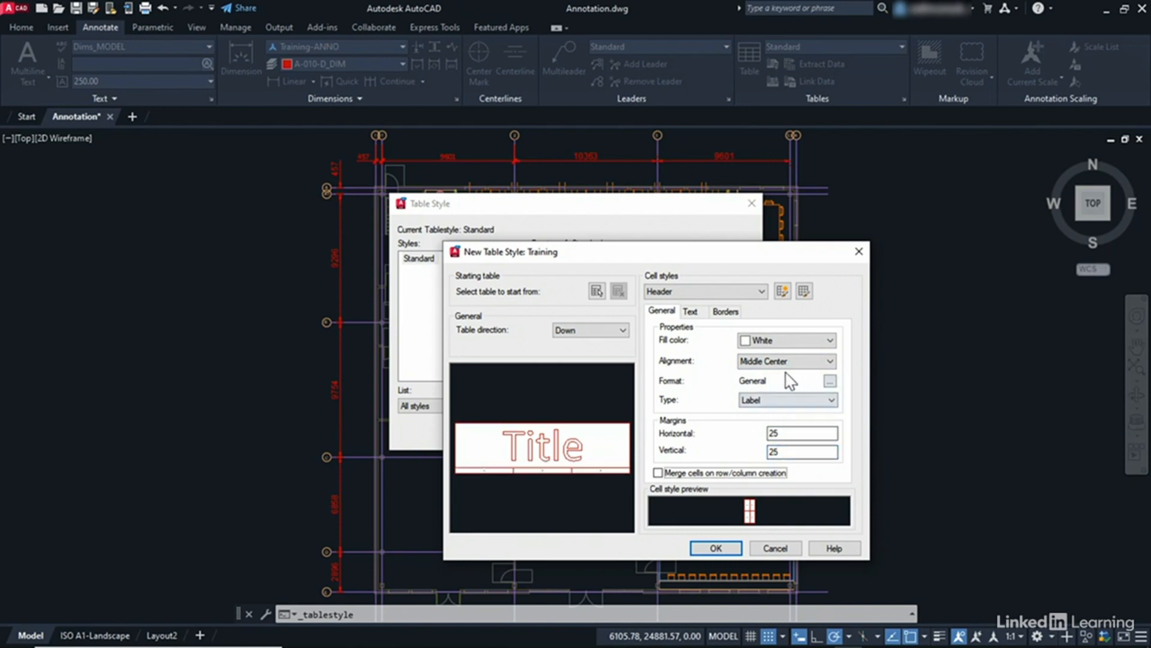
- Set the Header cell text to style Dims_MODEL, height 200 and color ByLayer, and review the Header border properties
left_click(691, 311)
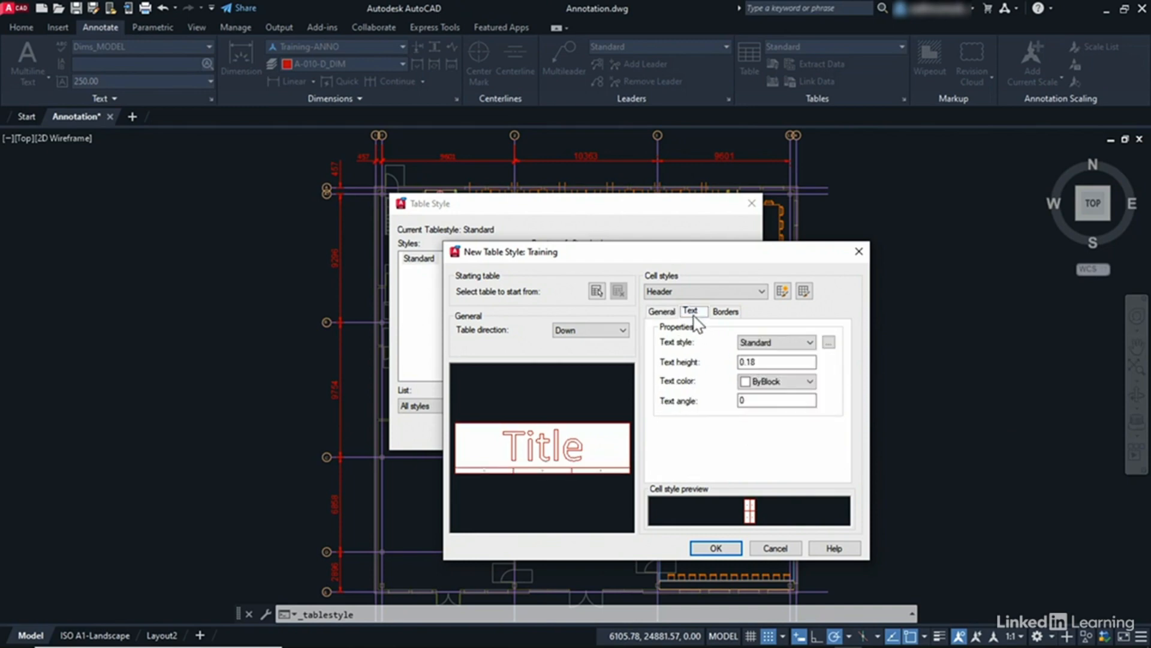
left_click(762, 346)
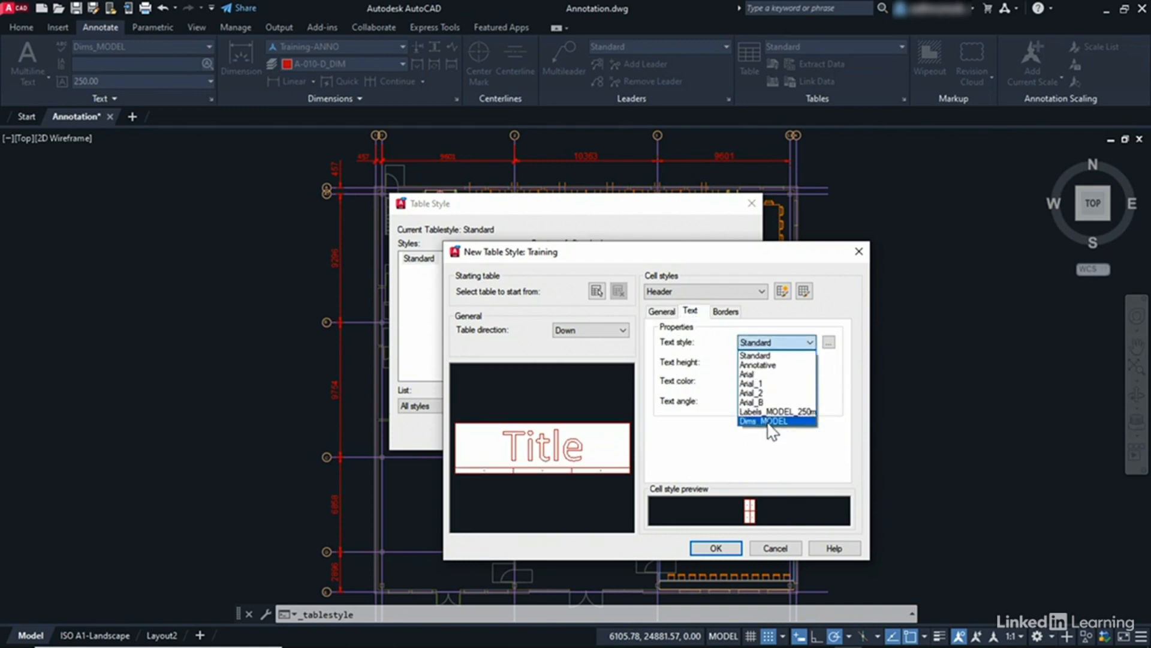
left_click(766, 421)
double_click(768, 363)
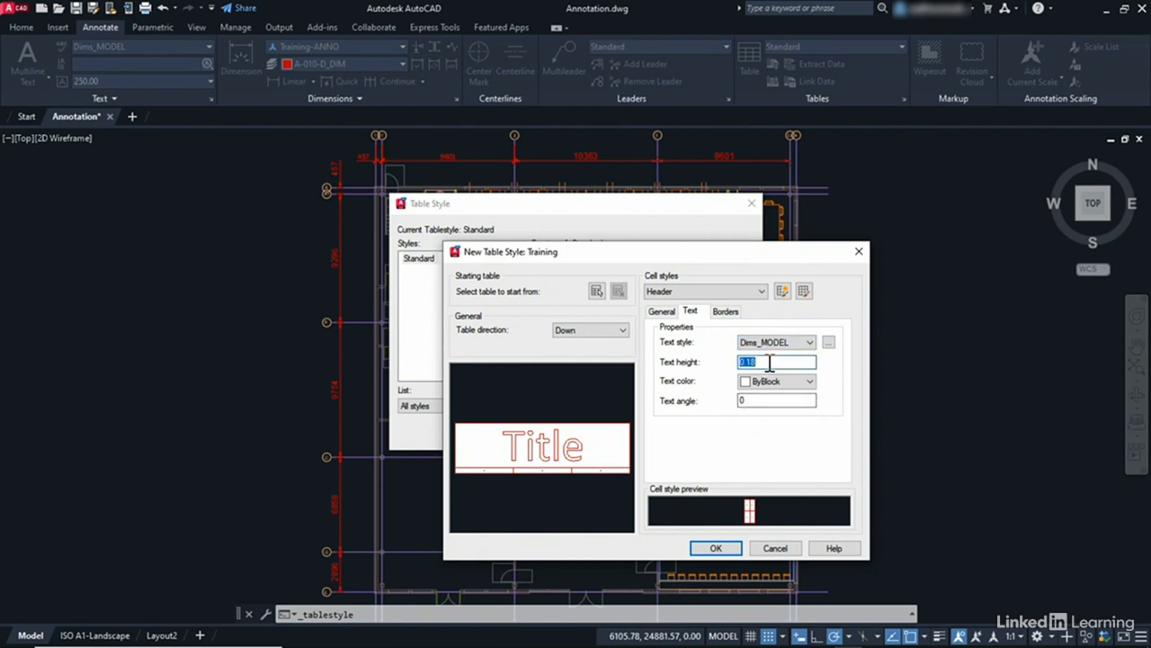
type("200")
left_click(783, 381)
left_click(776, 397)
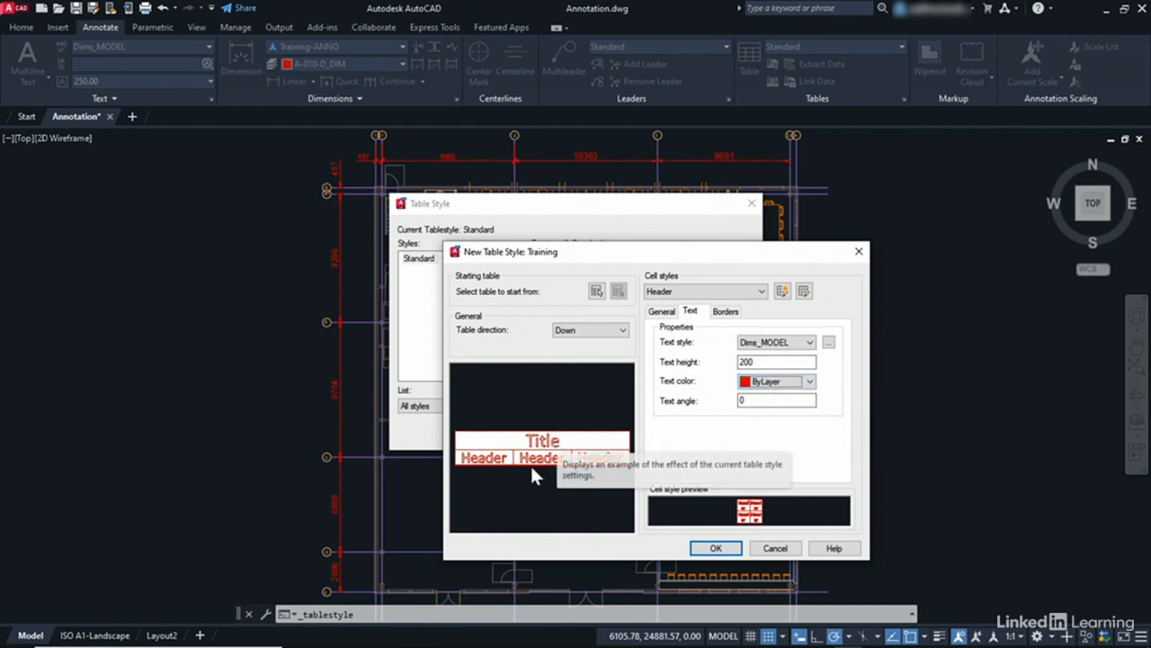
left_click(726, 311)
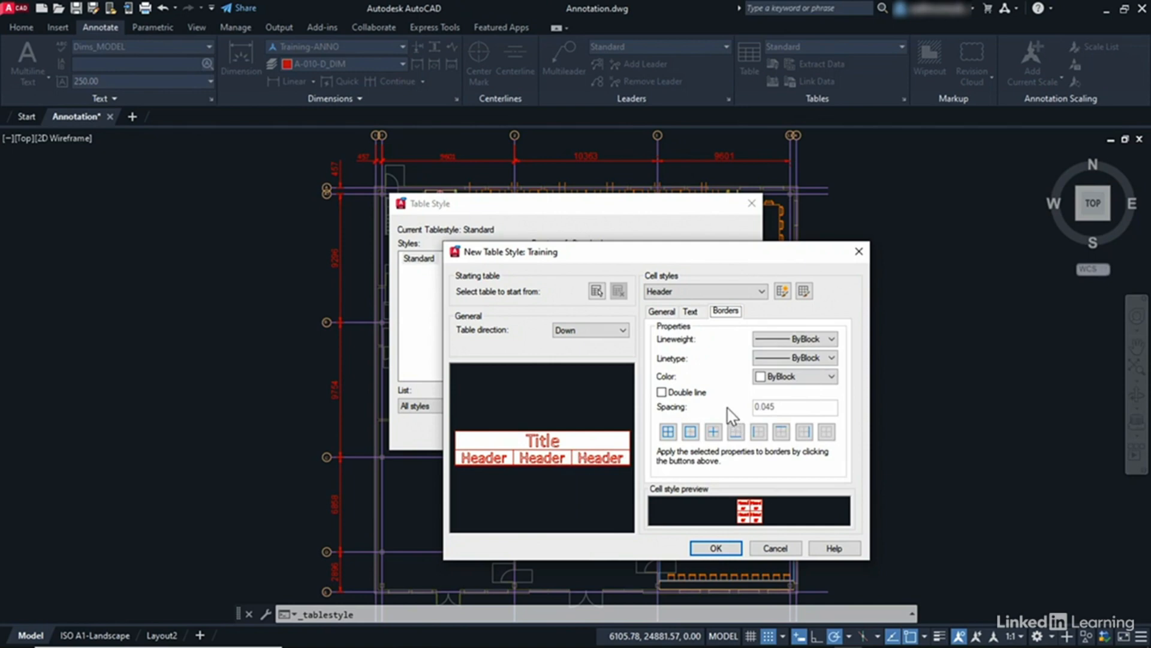
- Set the Data cell style's alignment to Middle Center and its horizontal and vertical margins to 25
left_click(760, 291)
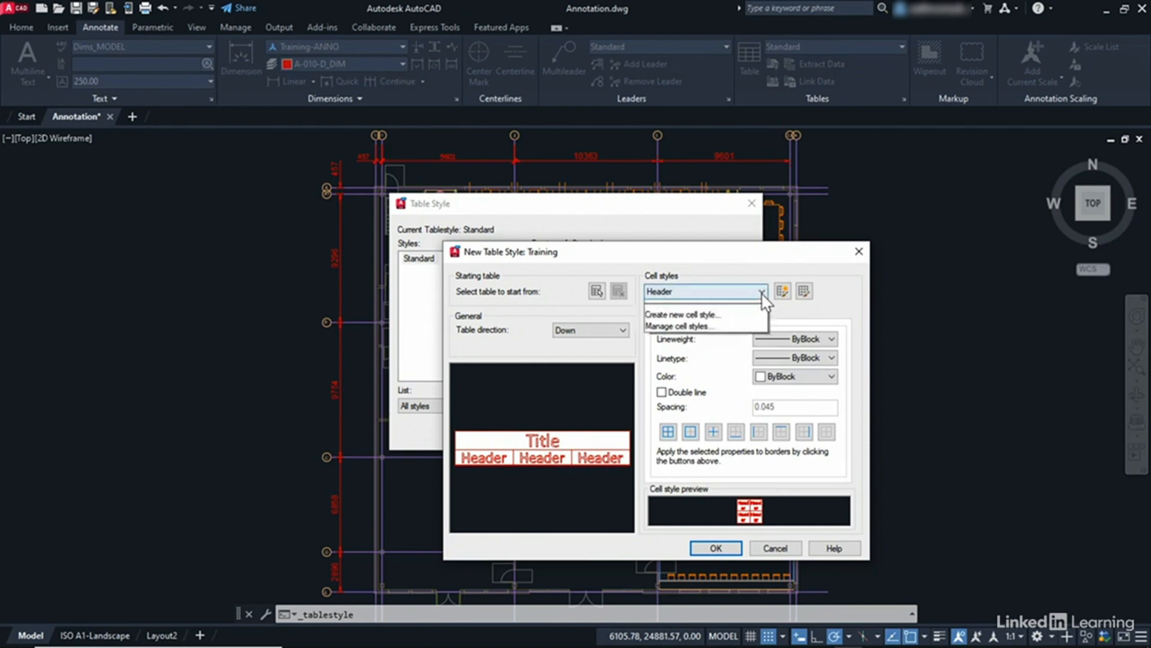
left_click(656, 306)
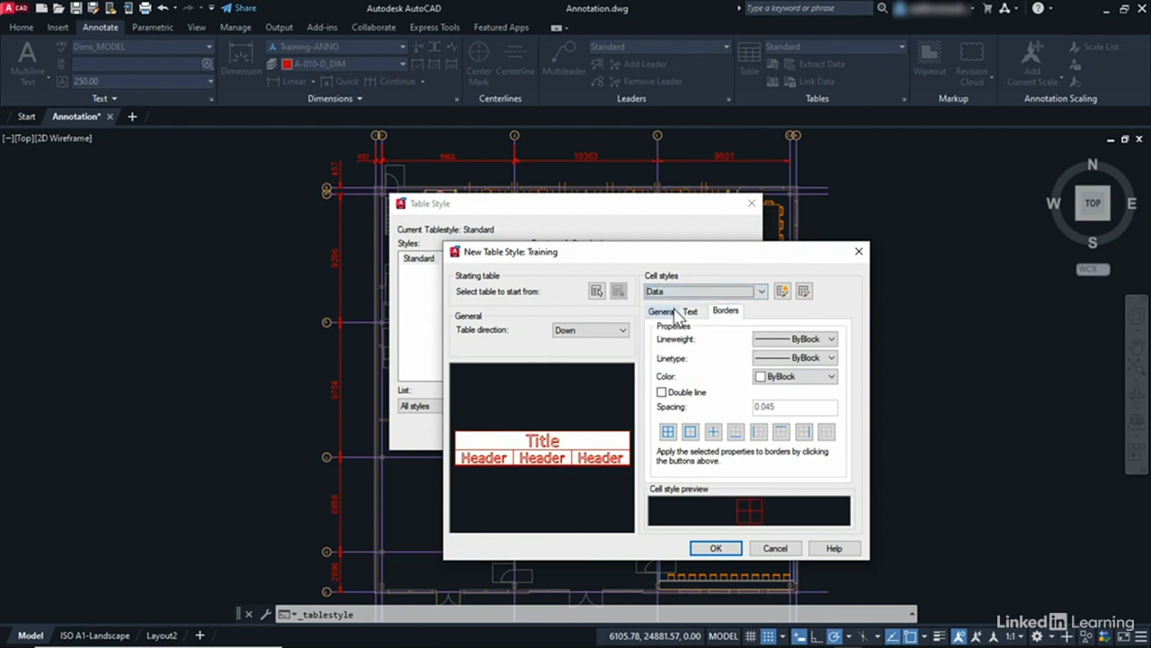
left_click(661, 311)
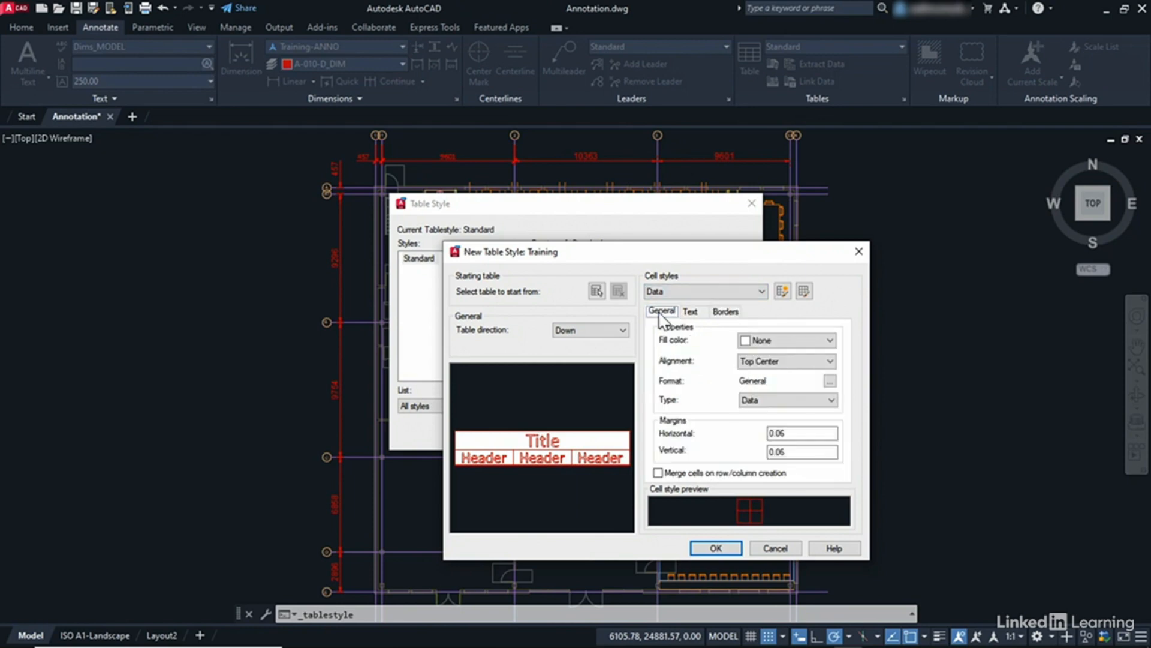
left_click(760, 362)
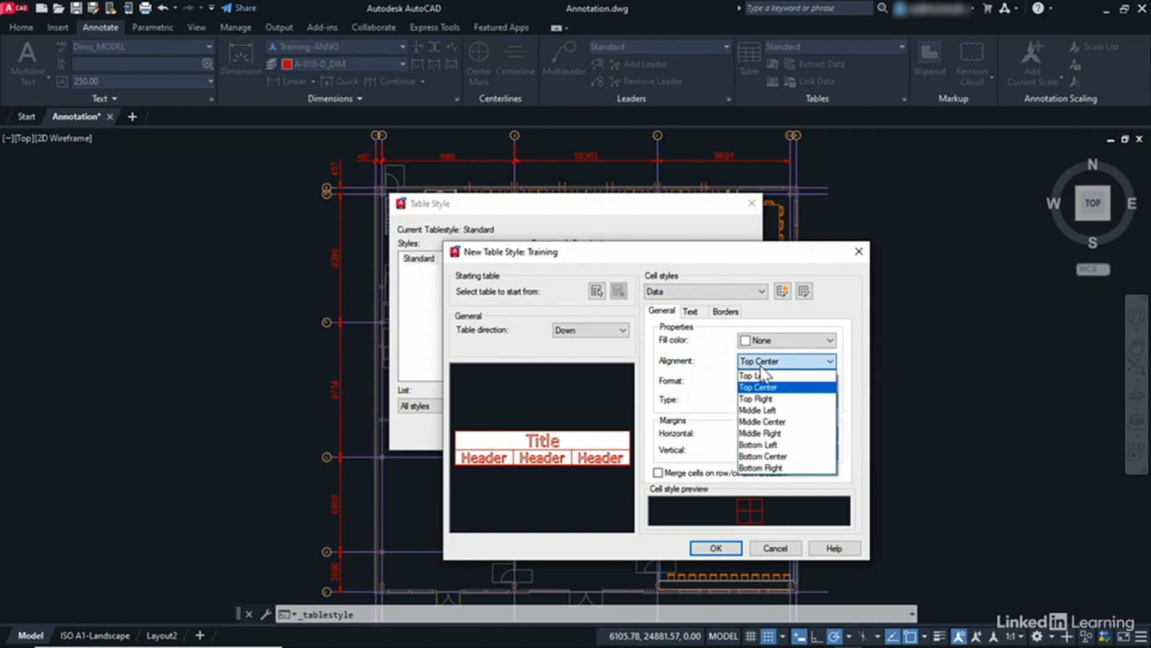
left_click(767, 427)
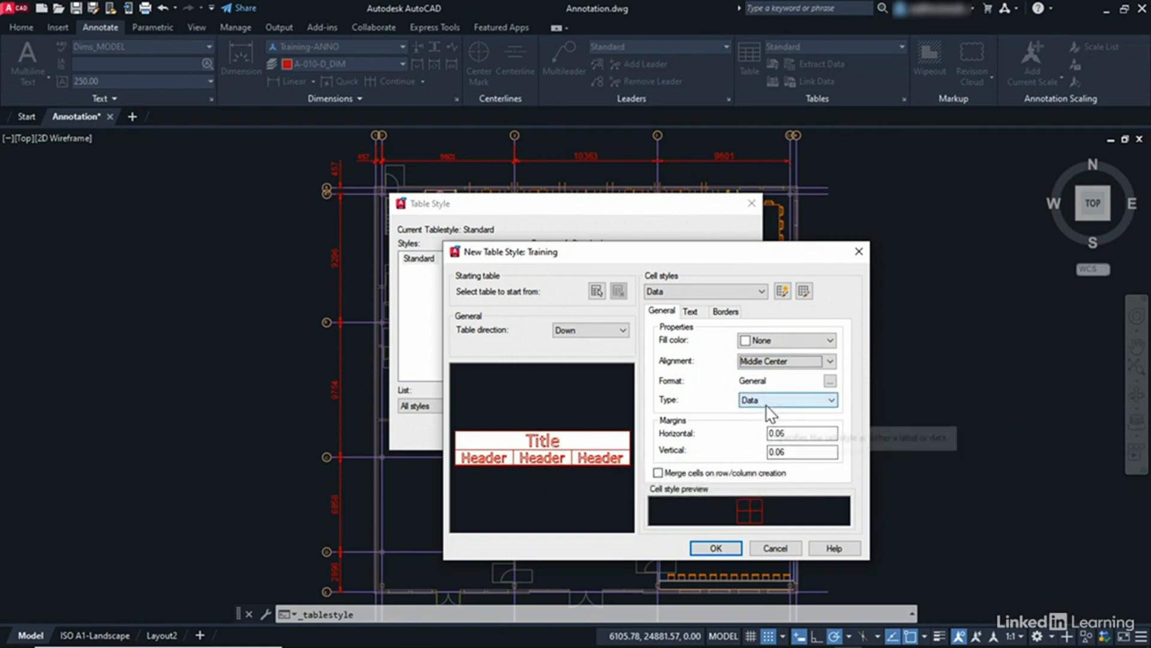
double_click(797, 432)
type("25")
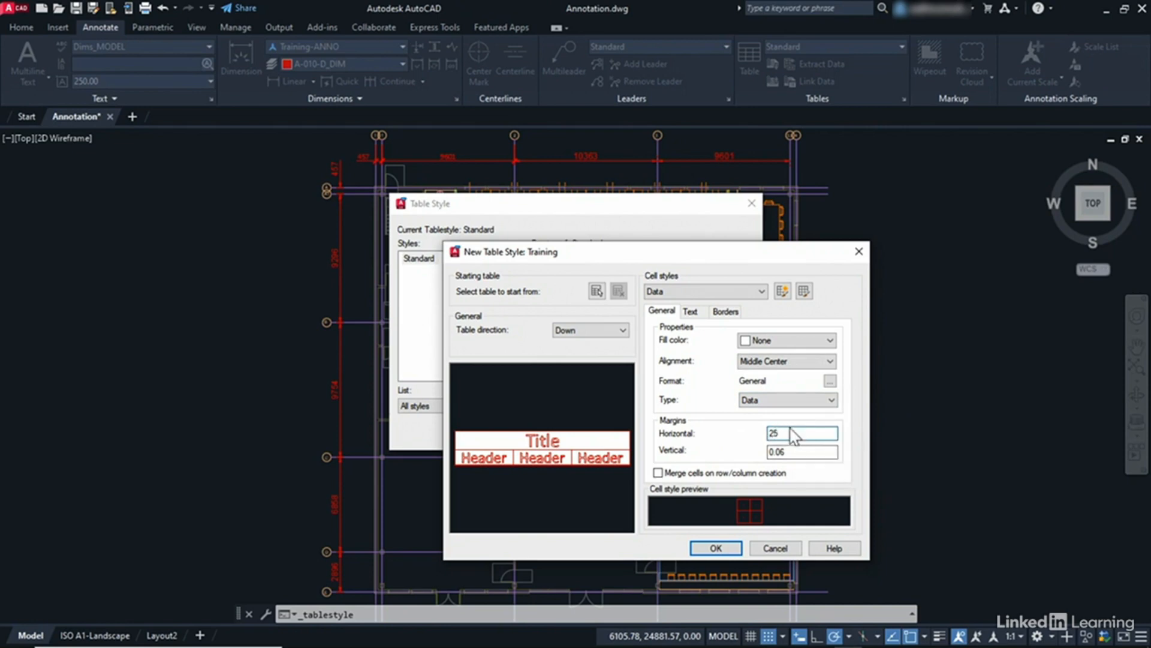
double_click(791, 451)
type("25")
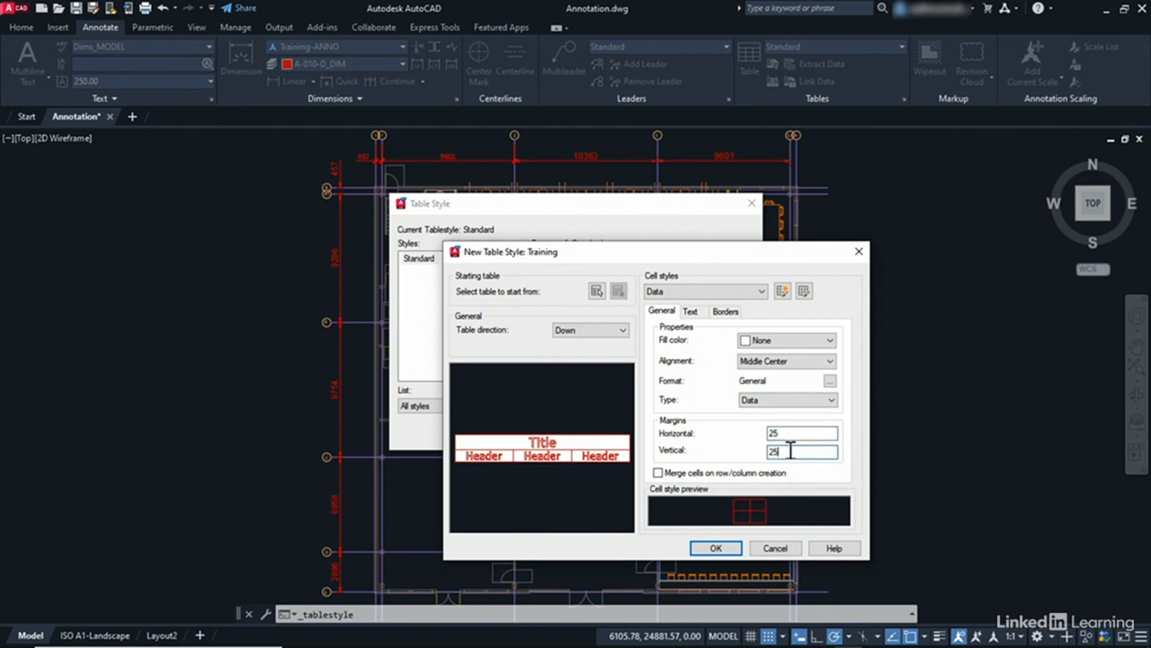
key("Tab")
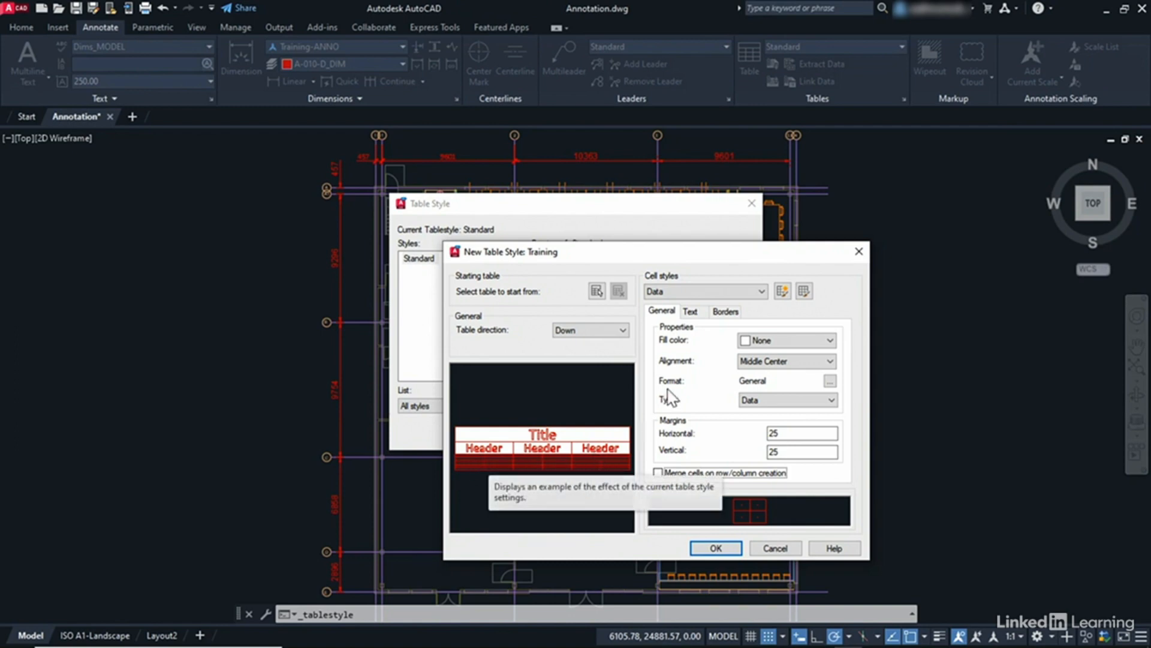
- Set the Data cell text to style Dims_MODEL, height 150 and color ByLayer, and review the Data border properties
left_click(691, 313)
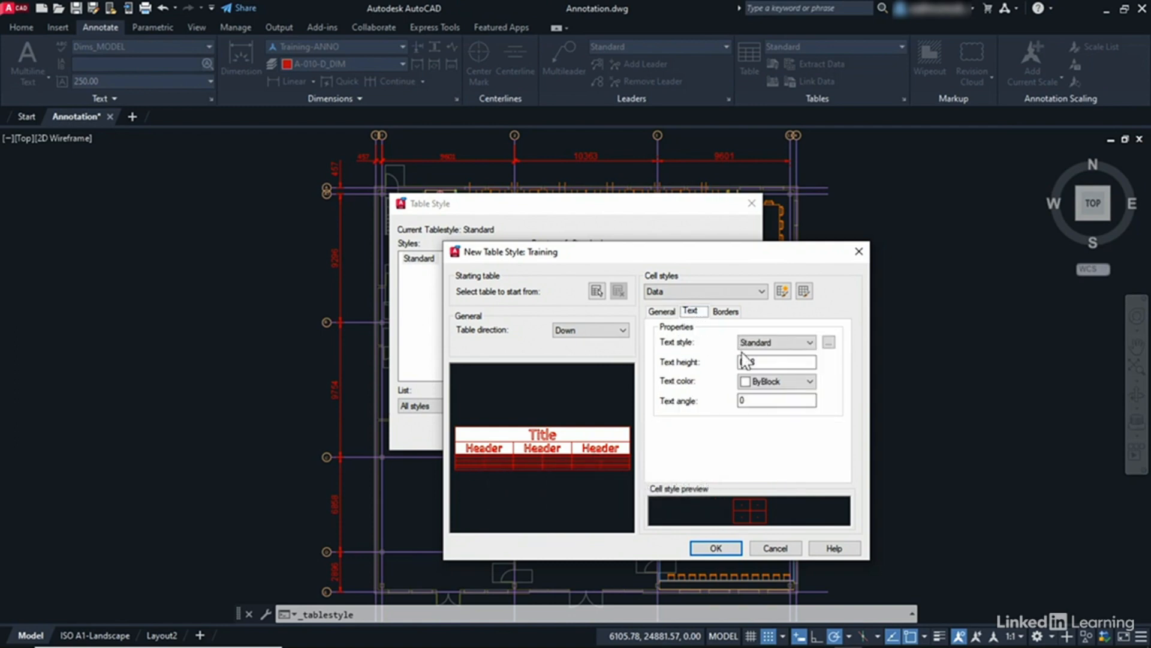
left_click(776, 342)
left_click(776, 423)
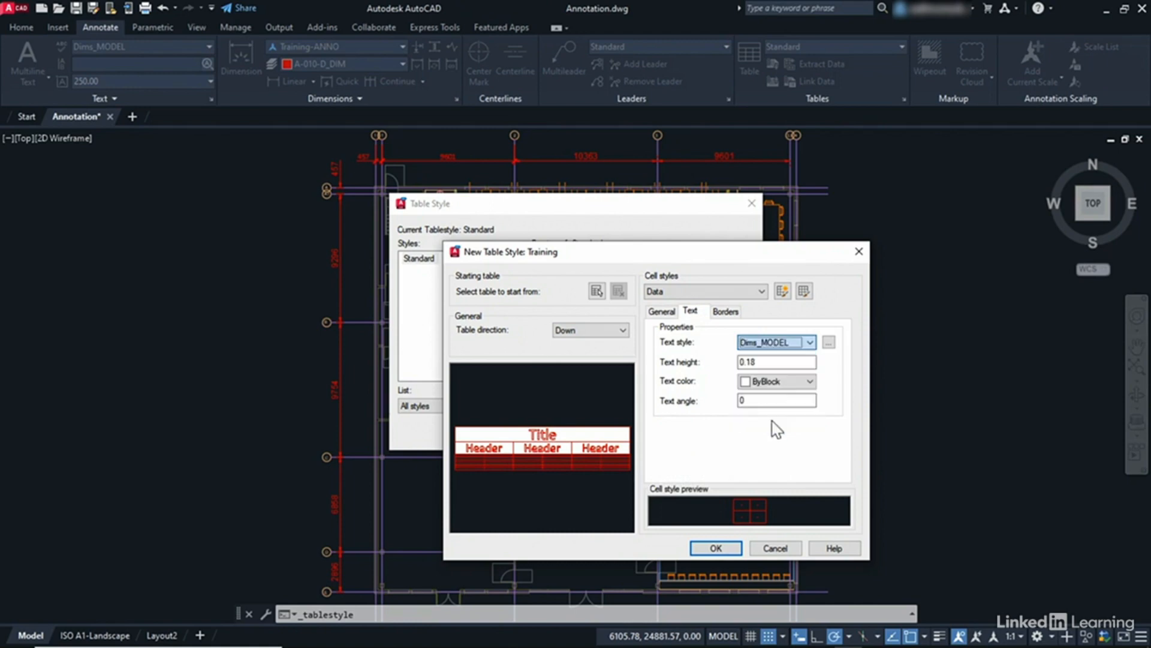
double_click(768, 362)
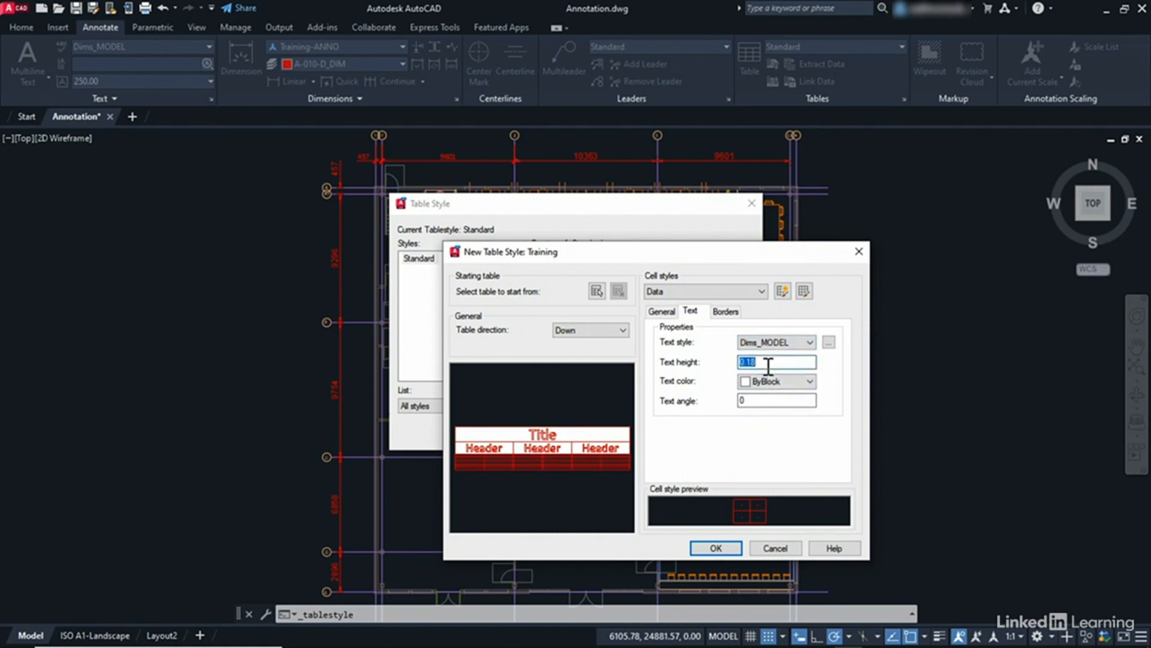
type("150")
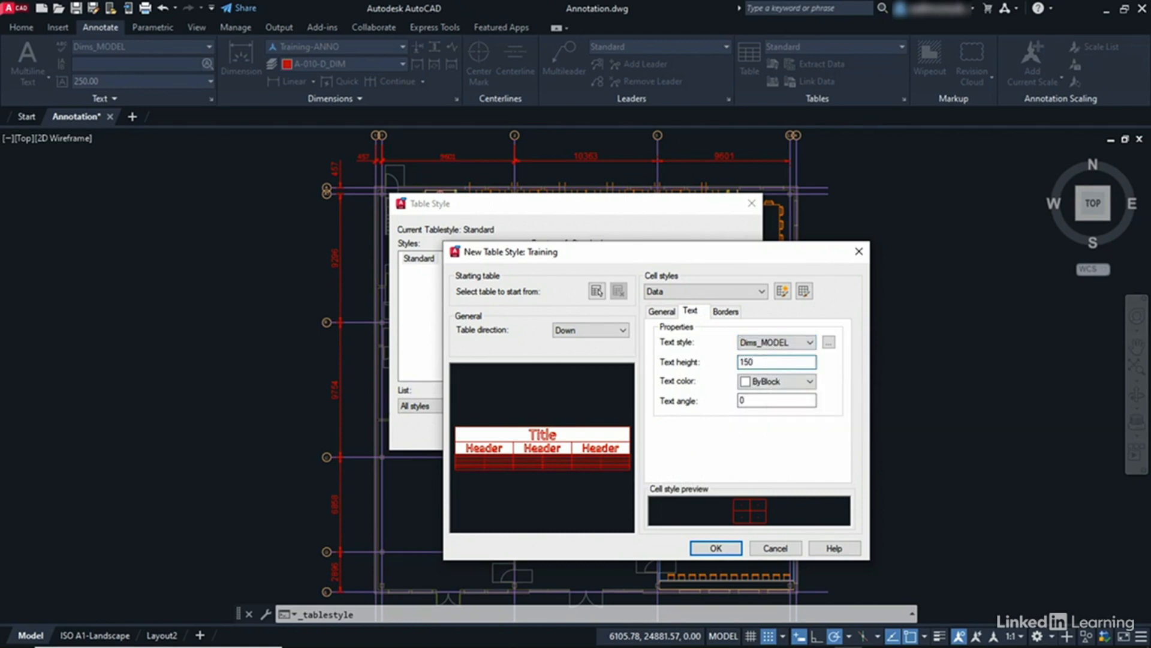
left_click(764, 385)
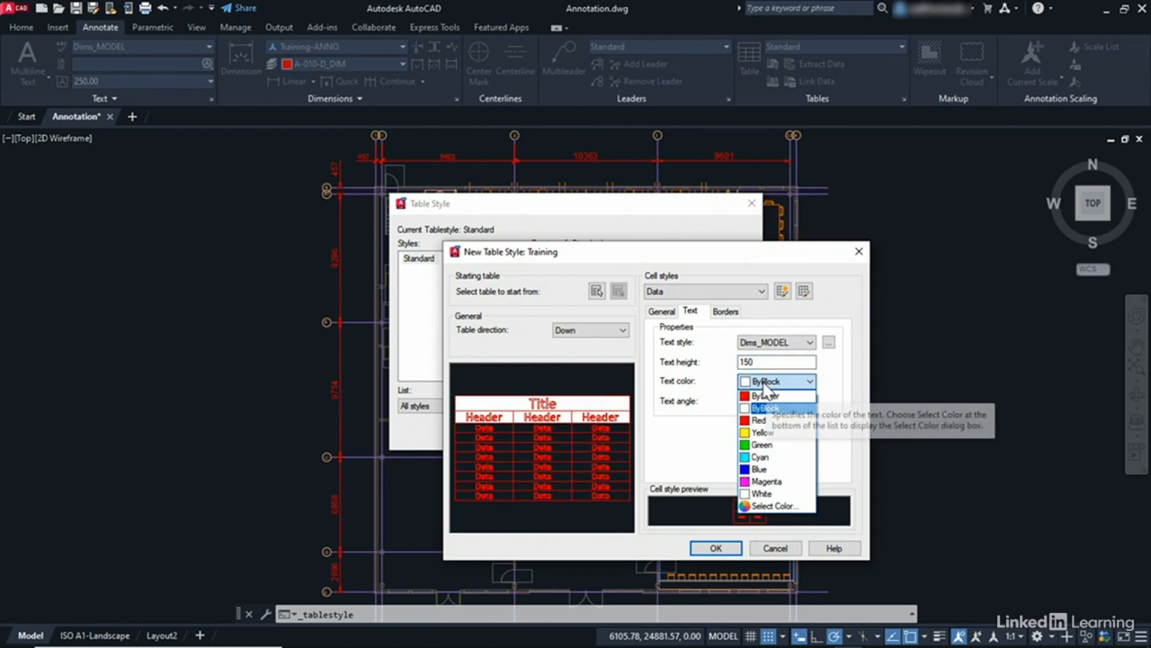
left_click(765, 396)
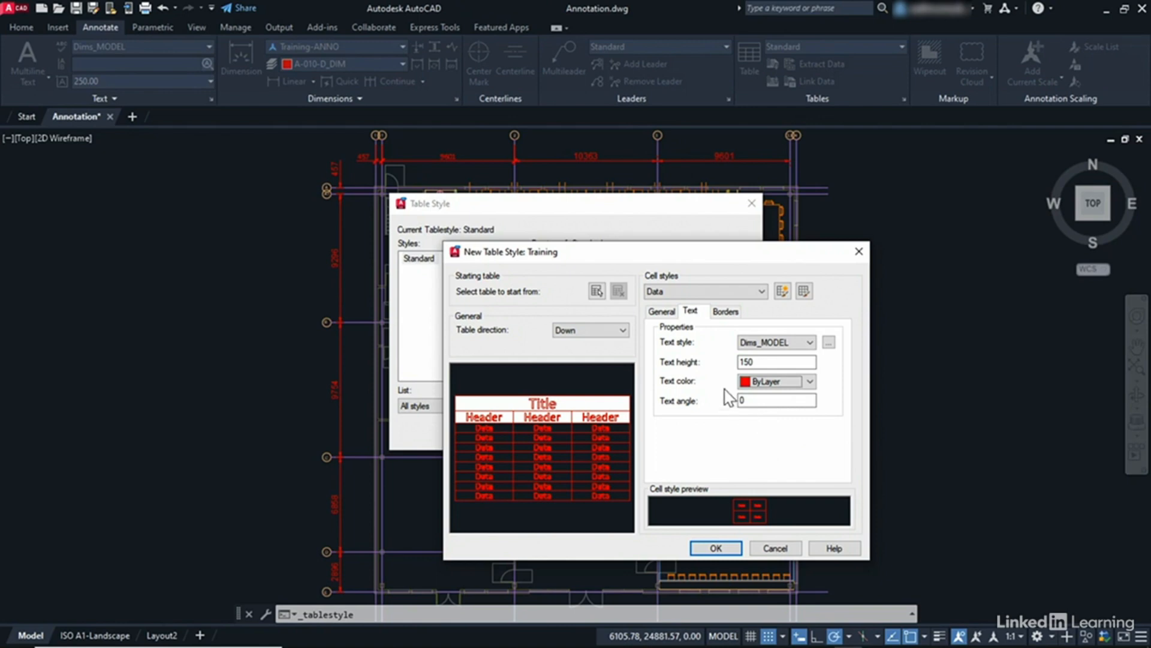
left_click(725, 311)
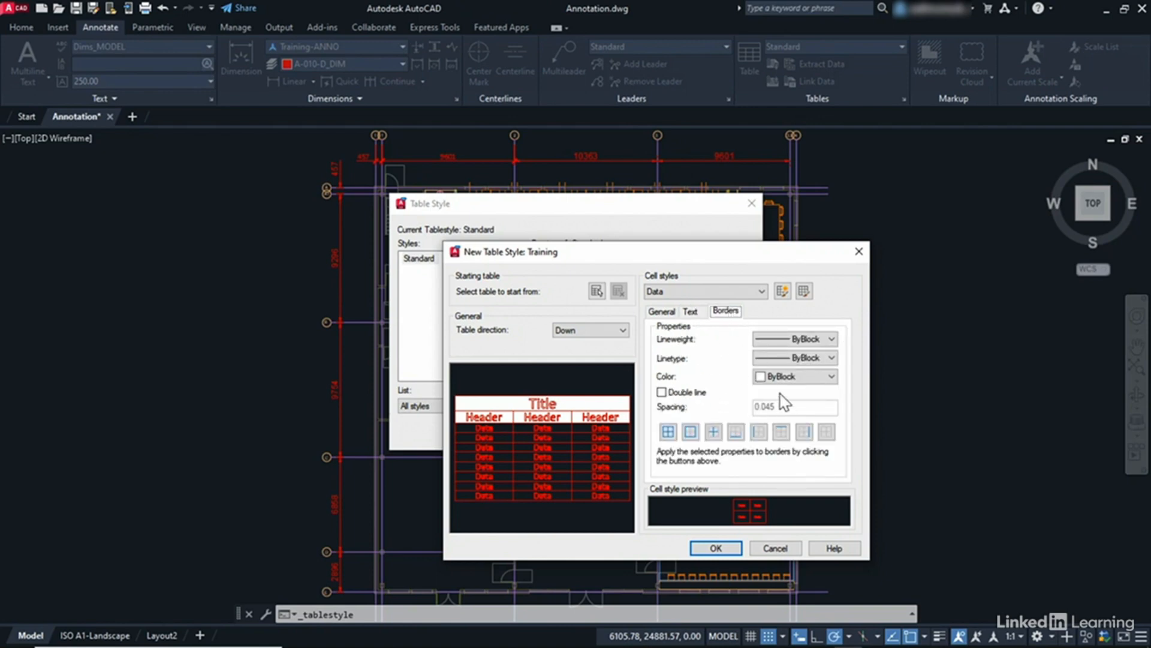
- Save the new table style, set Training as the current table style and close the style manager
left_click(722, 548)
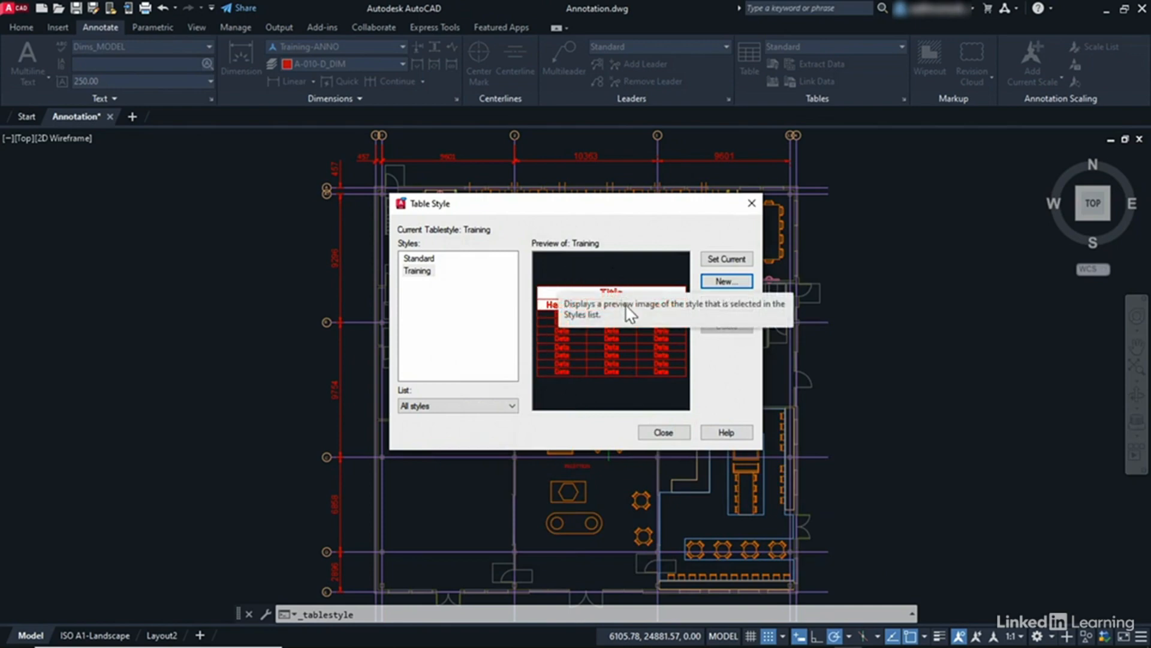
left_click(422, 272)
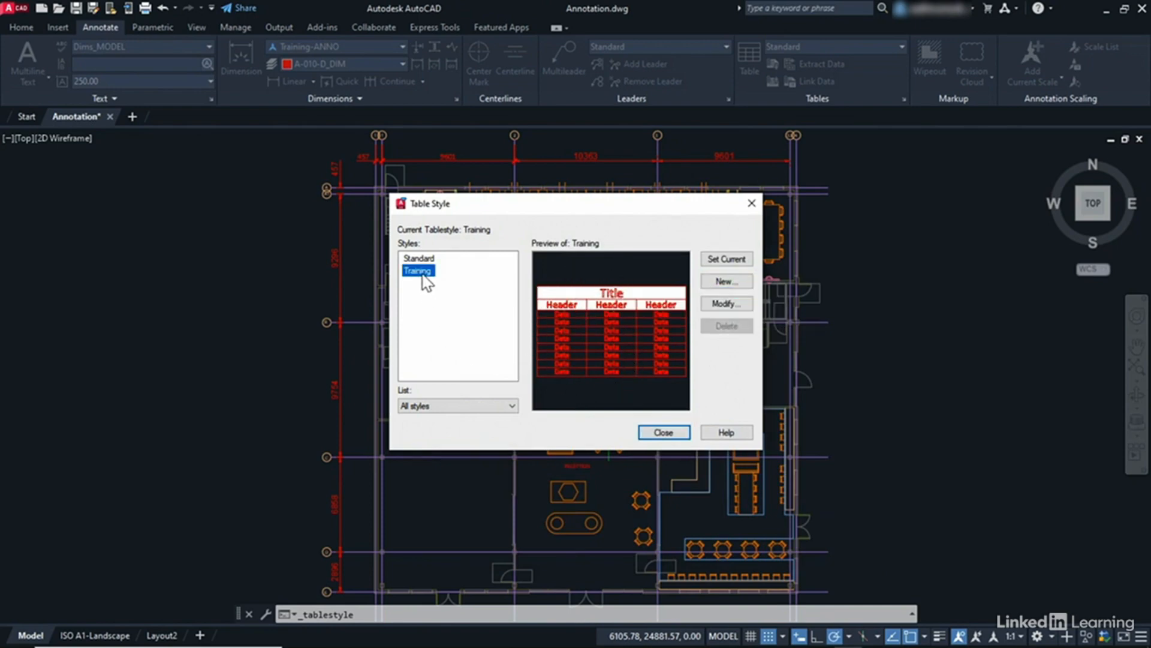
left_click(740, 264)
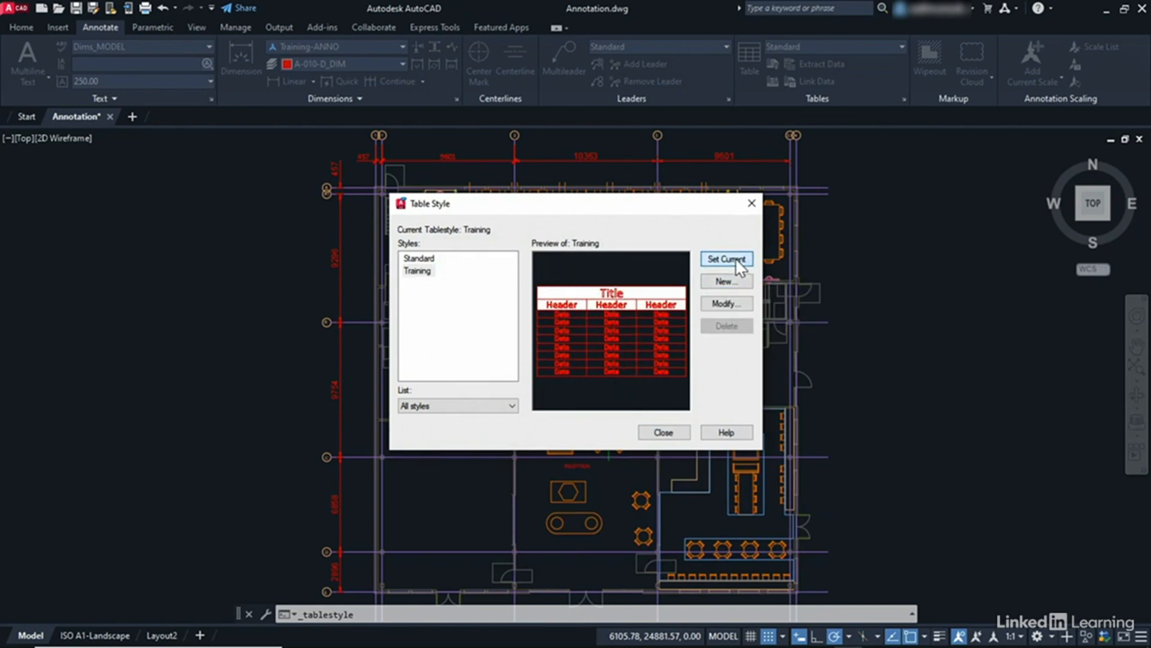
left_click(663, 432)
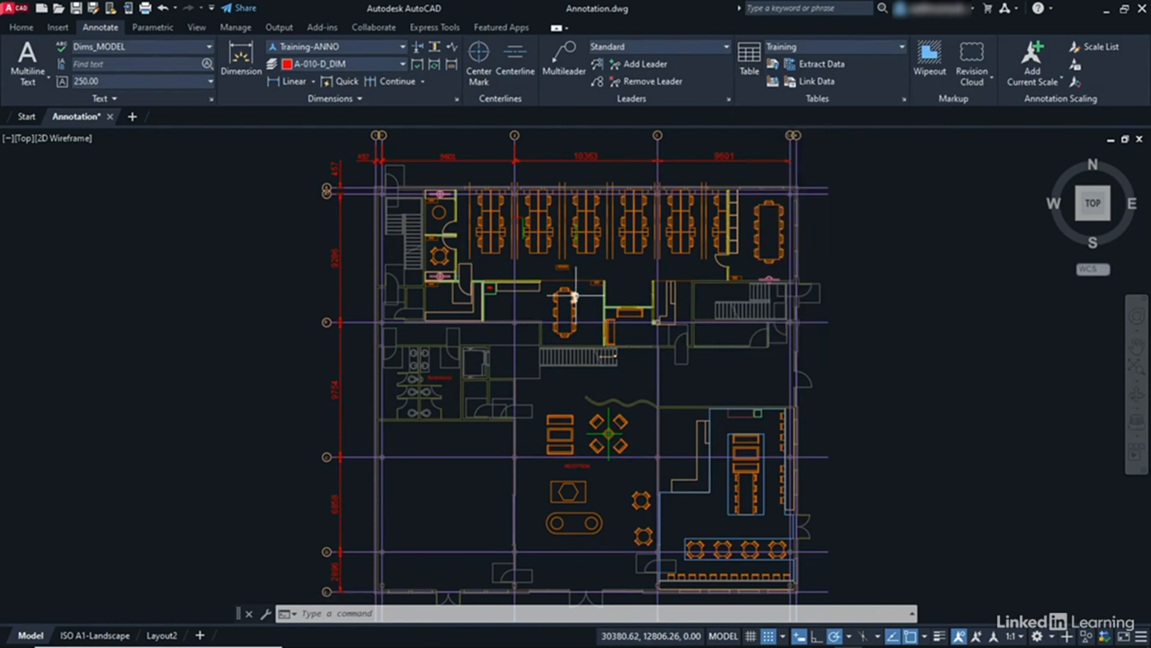
- Check which table style is current among the Home annotation styles
mouse_move(574, 296)
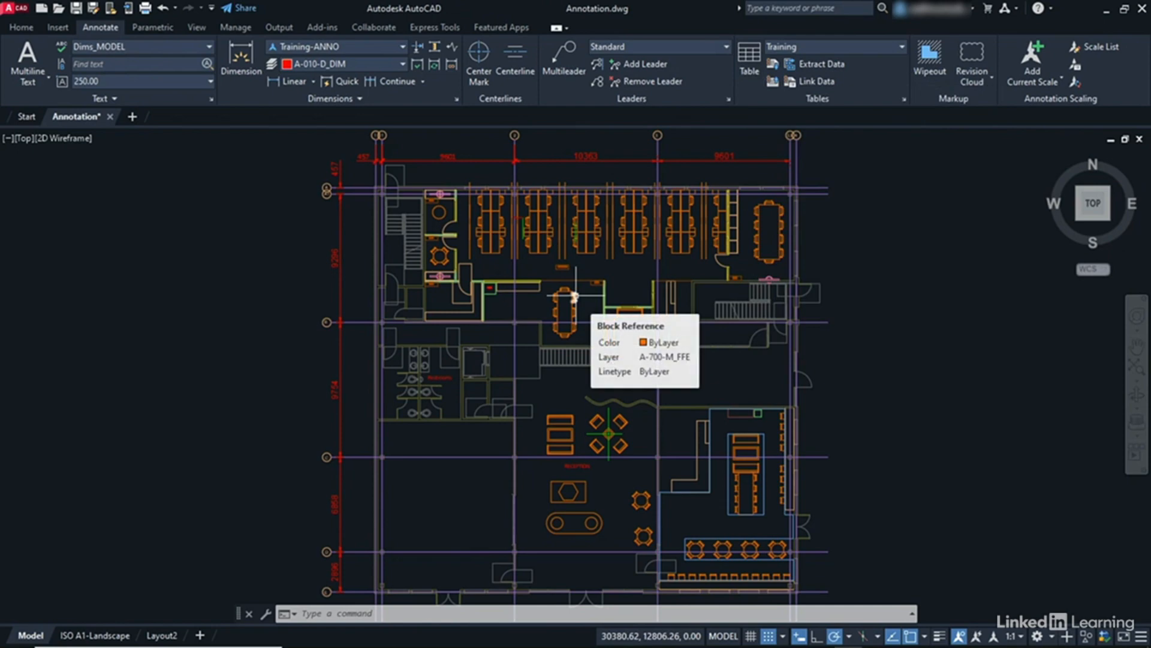
left_click(22, 28)
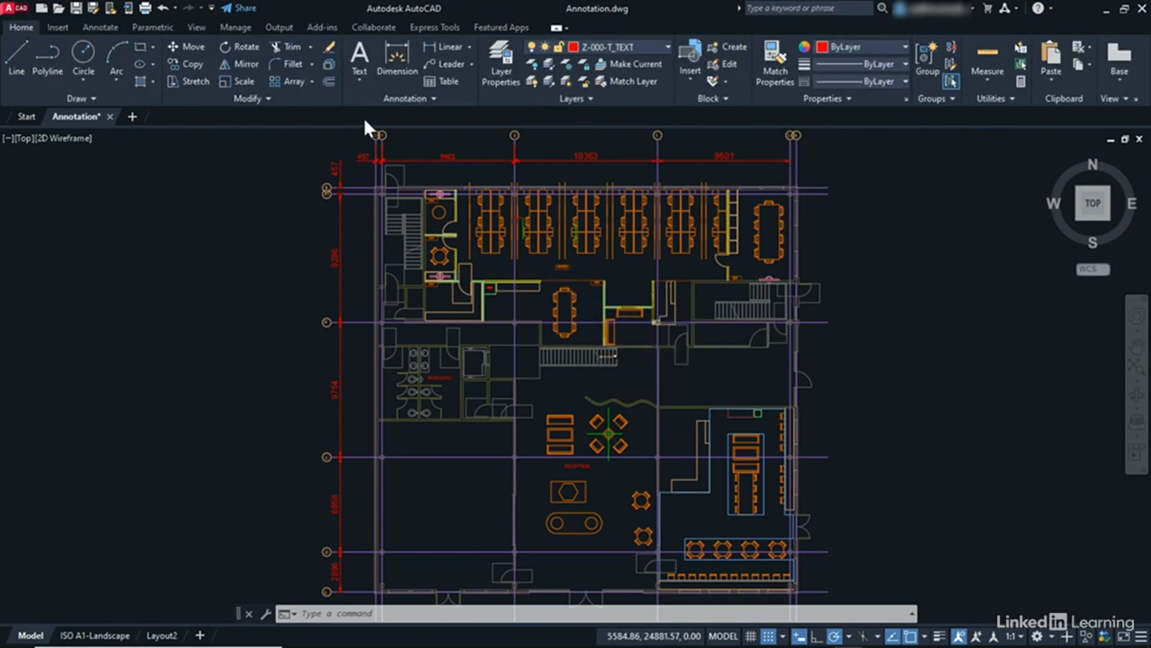
left_click(434, 99)
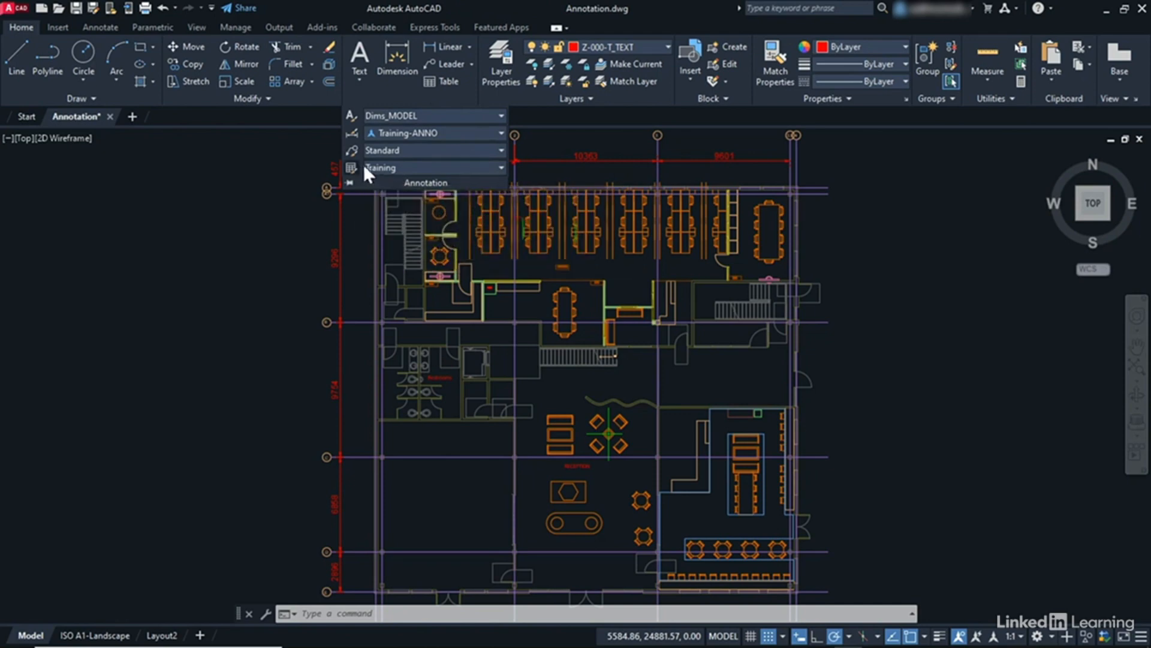
- Select Training as the current table style and look over the other annotation style settings
left_click(497, 167)
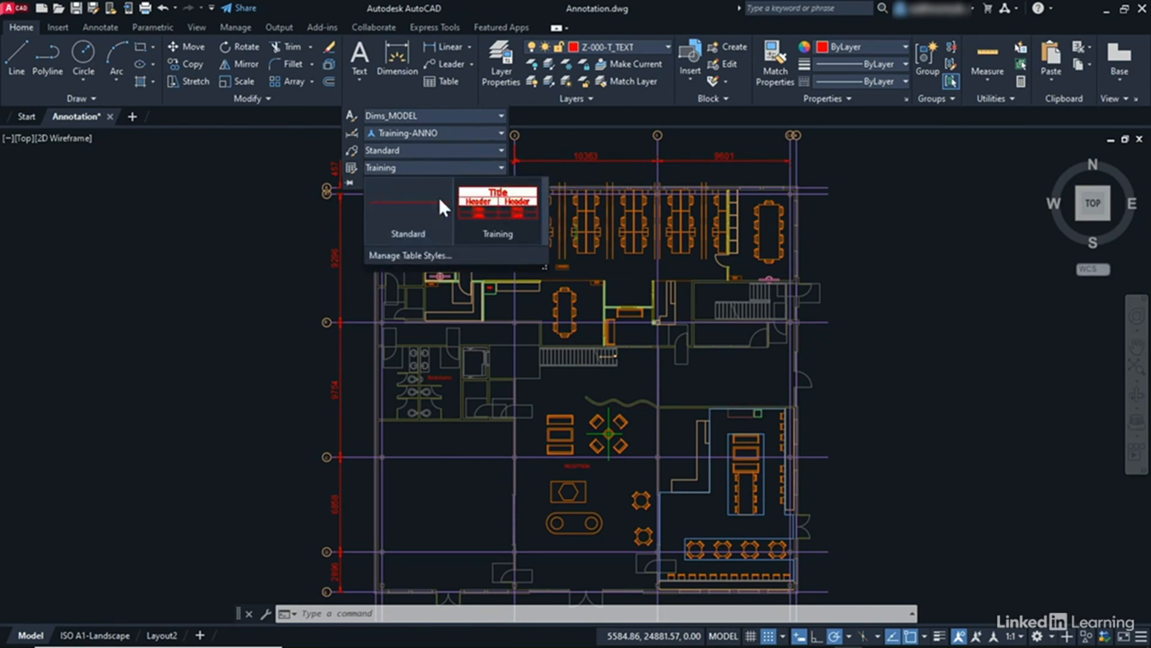
left_click(491, 211)
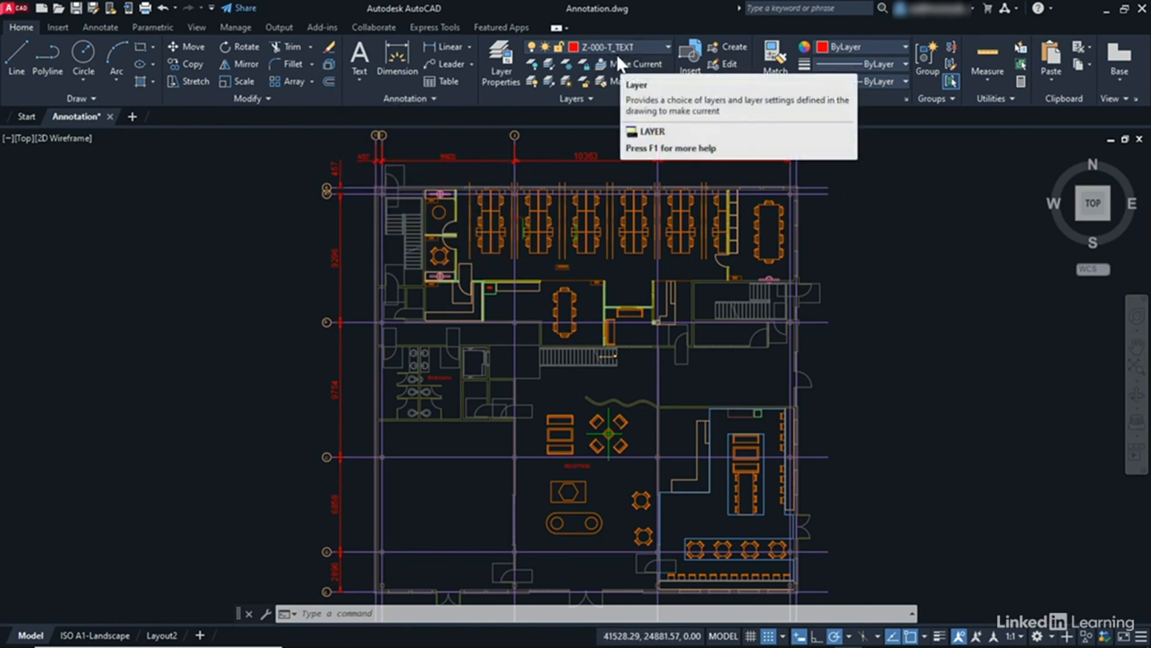
left_click(108, 31)
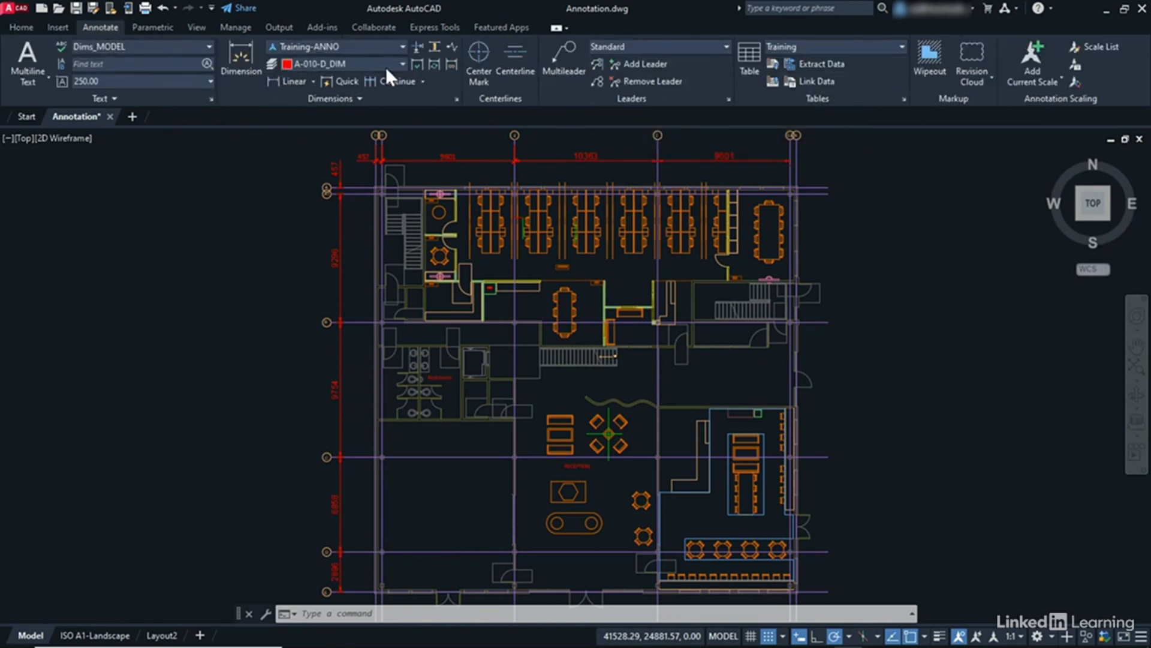
left_click(23, 30)
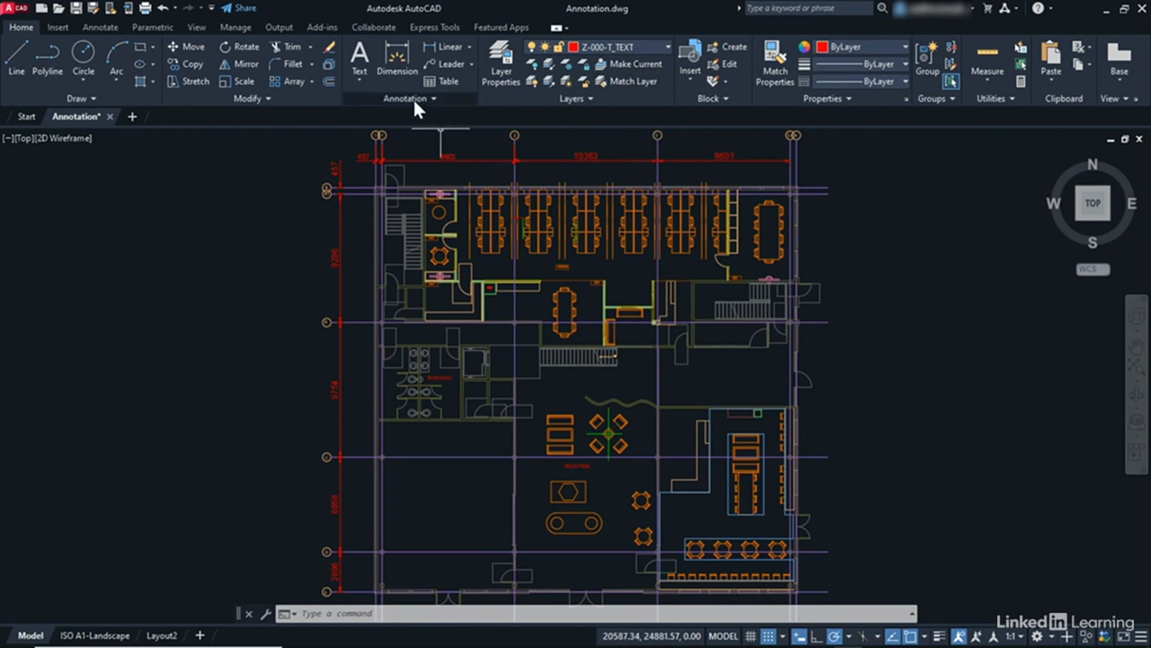
- Insert an empty Training-style table with 2 columns, 2 data rows and column width 1500 outside the floor plan's upper-left corner
left_click(447, 80)
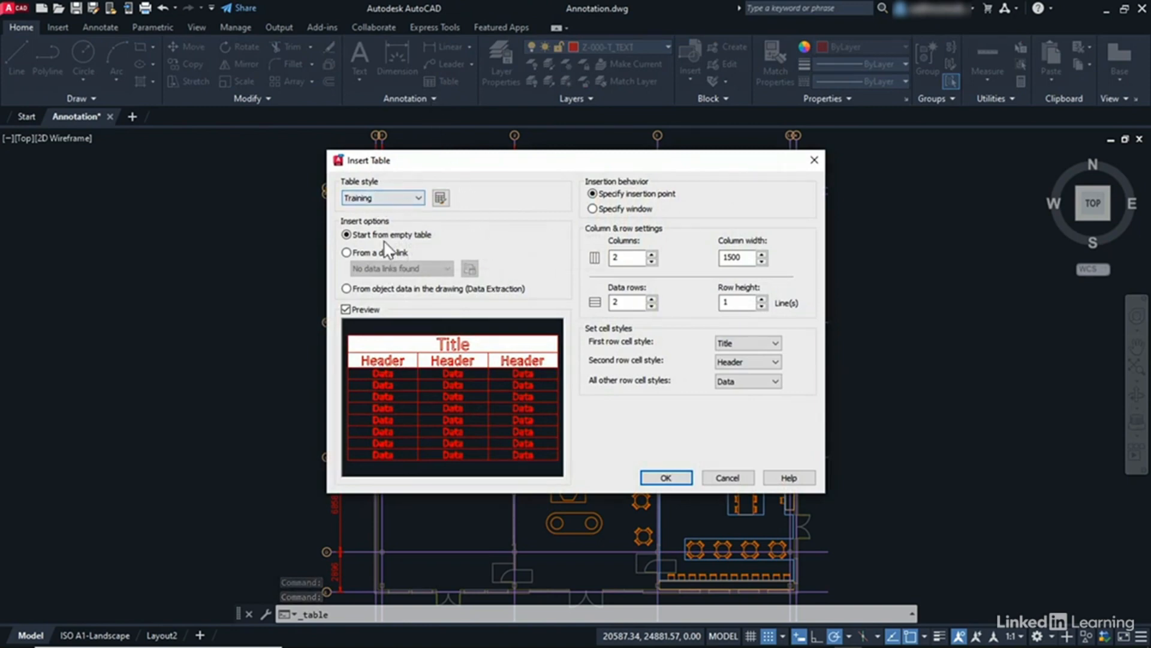
left_click(346, 309)
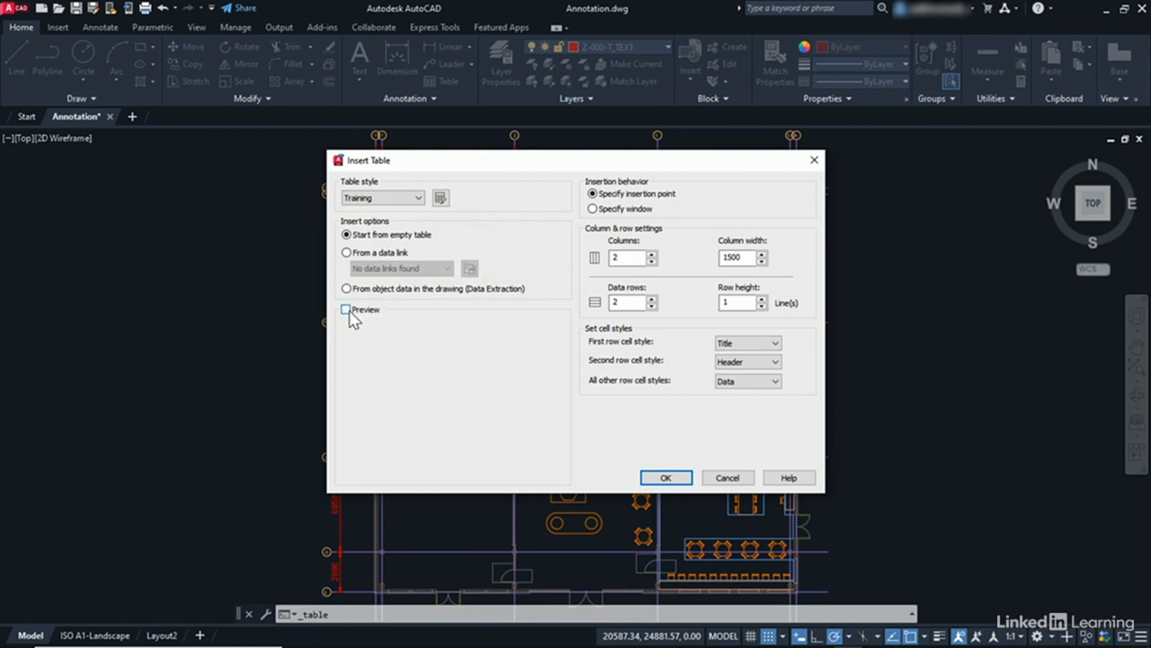
left_click(347, 310)
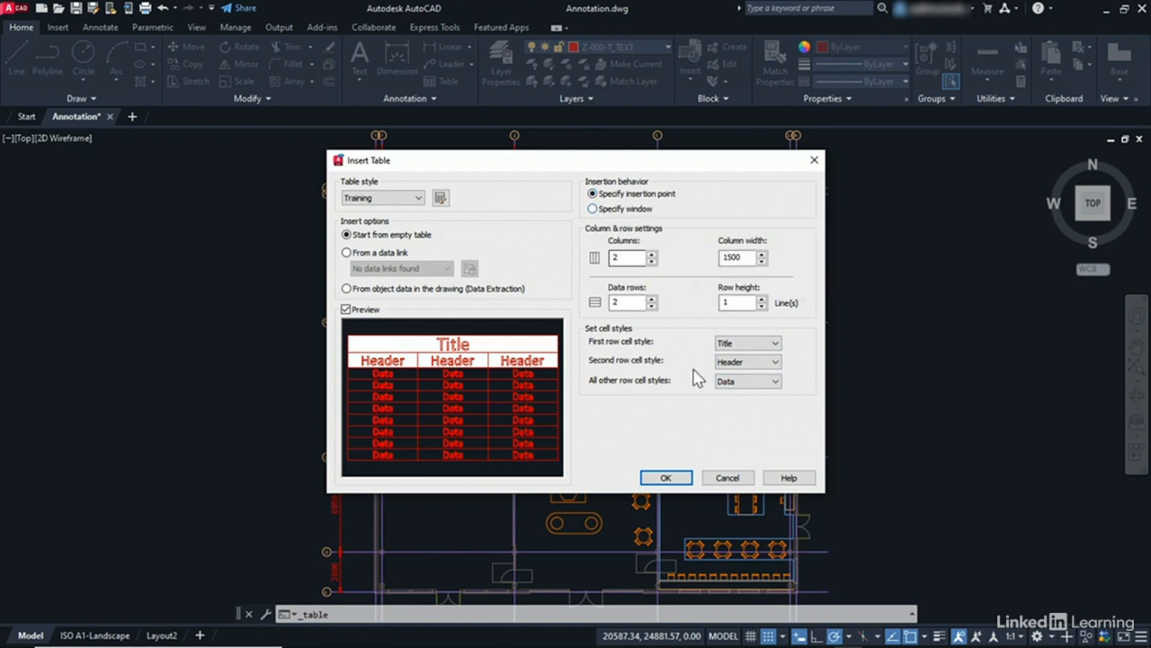
left_click(666, 478)
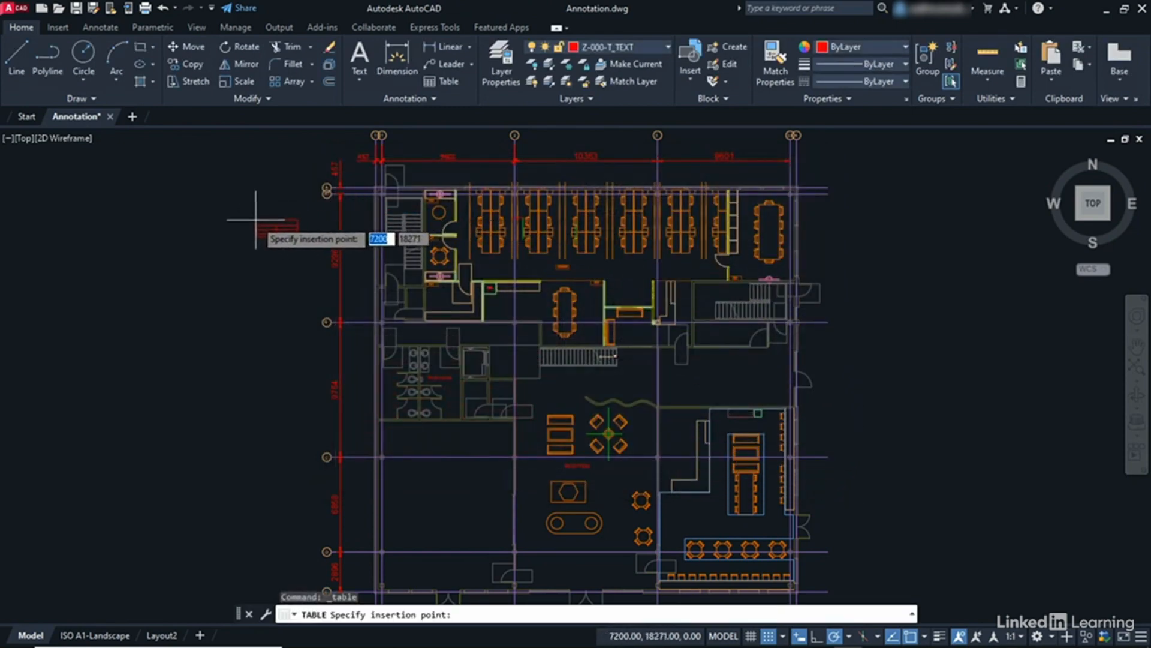
left_click(264, 162)
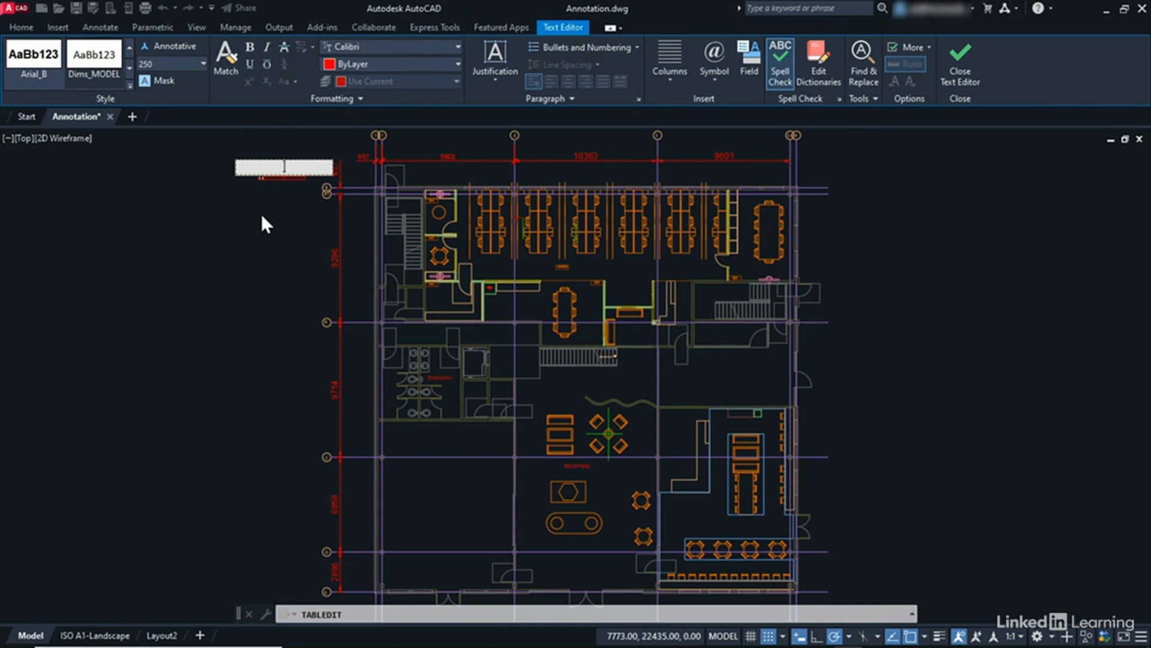
left_click(188, 214)
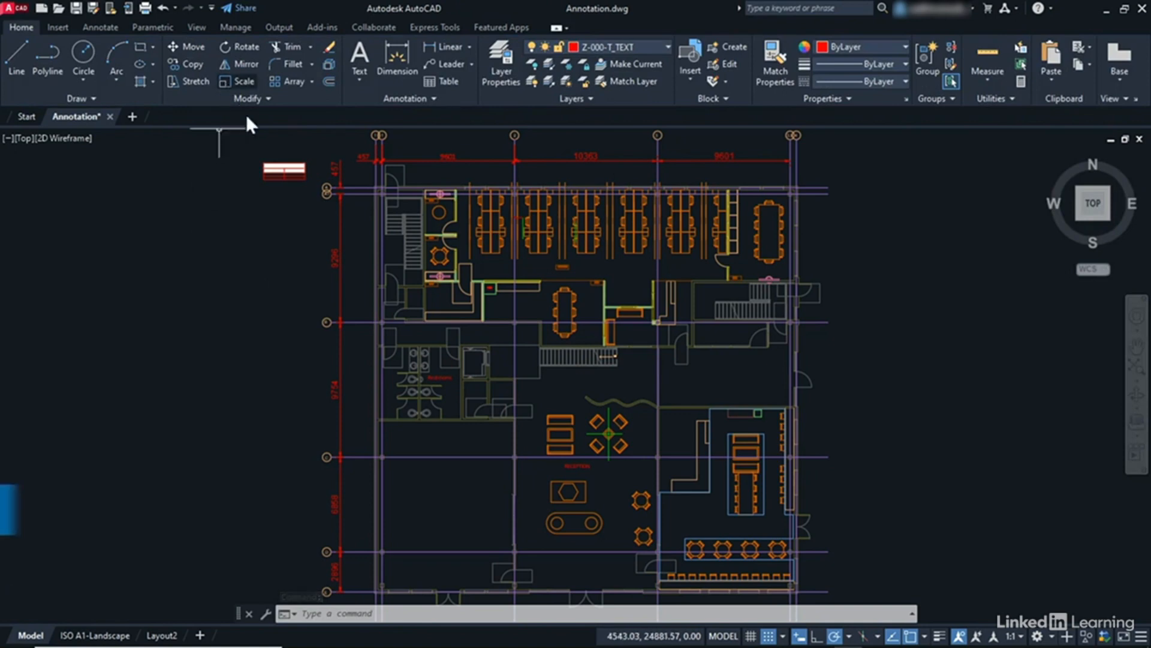
- Enter Table as the title text in the new table's merged top row
scroll(283, 166, "up", 6)
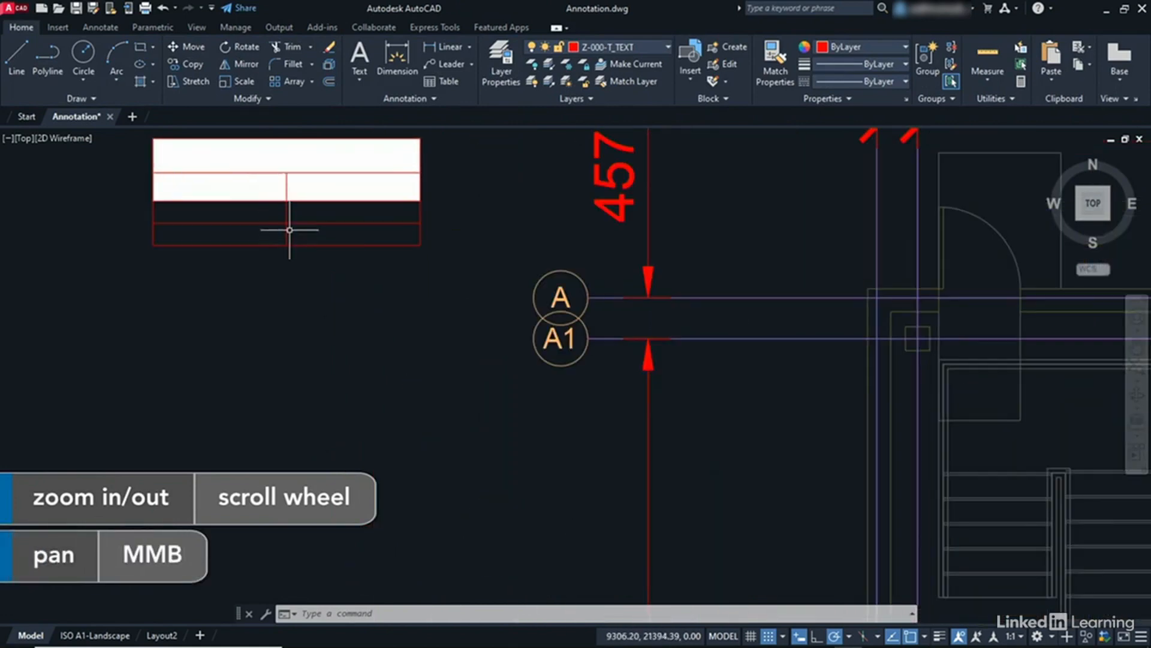
mouse_move(288, 200)
middle_mouse_down()
mouse_move(296, 226)
mouse_move(412, 372)
middle_mouse_up()
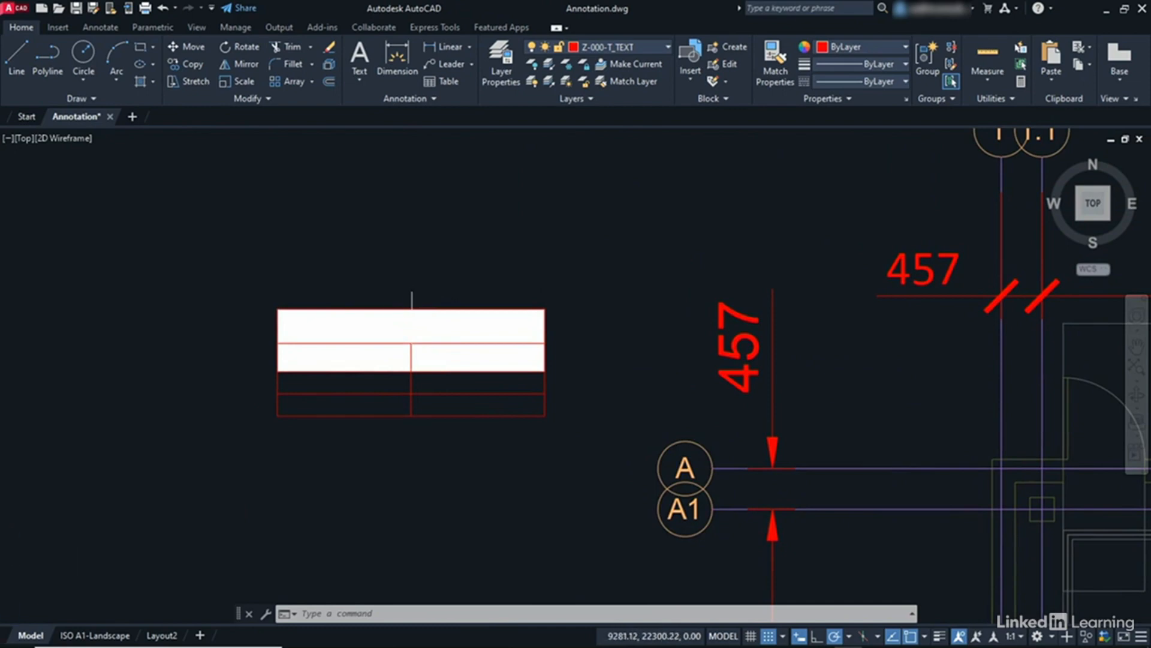
double_click(410, 317)
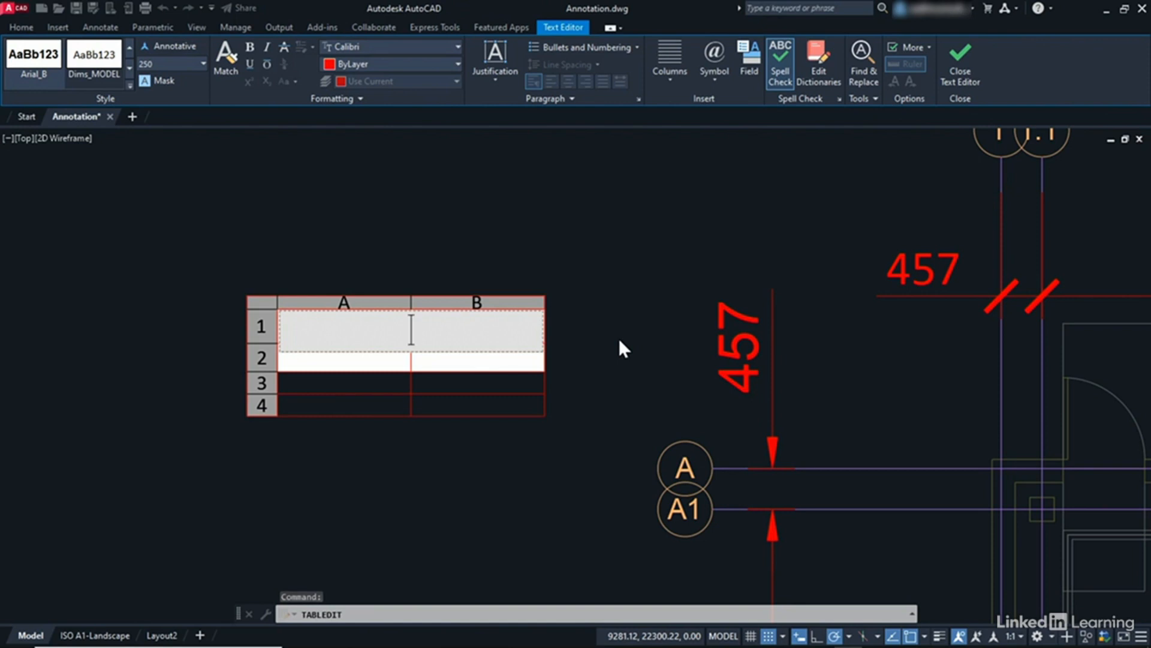
type("Table")
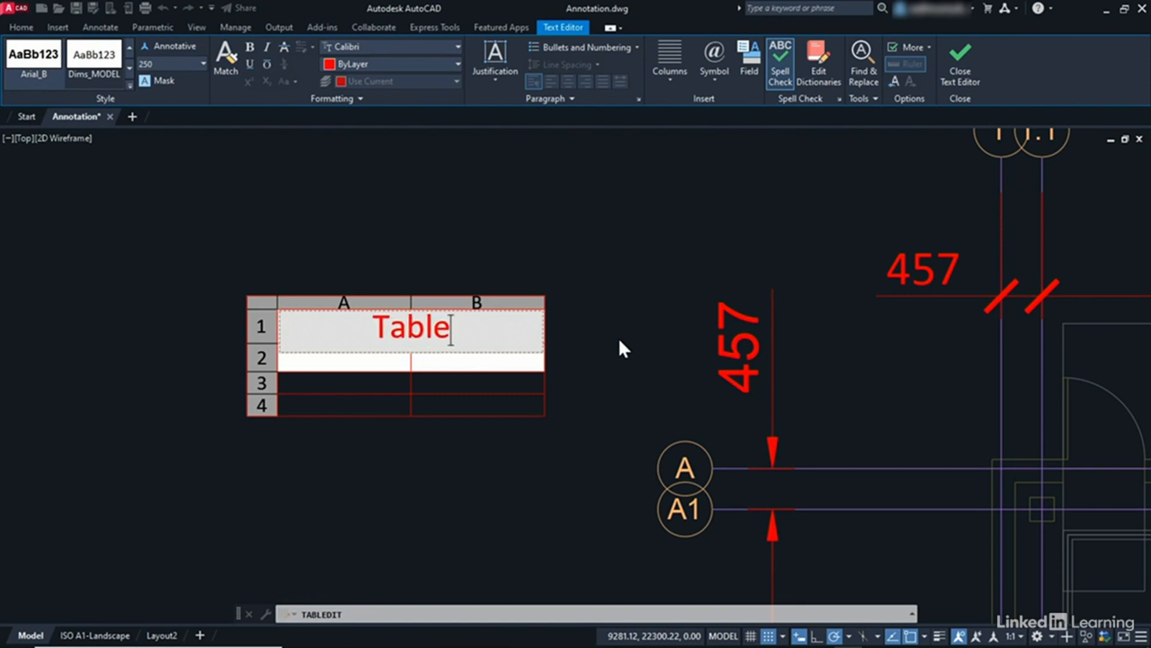
key("Tab")
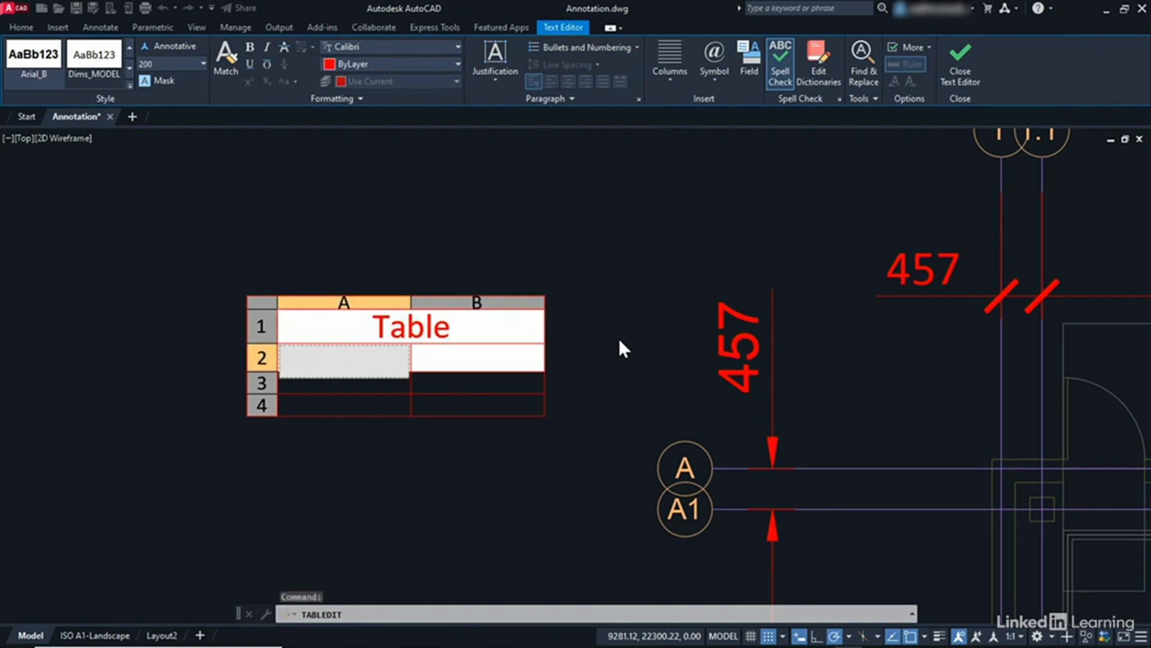
- Fill the table's header row with Header1 in column A and Header2 in column B
type("Header")
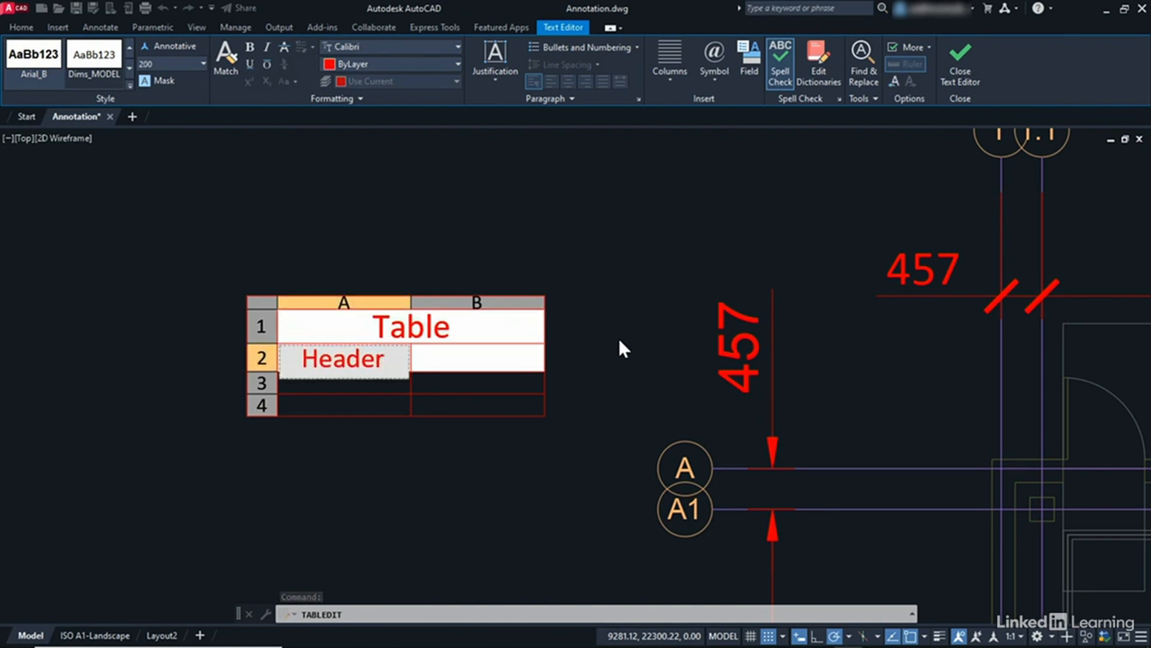
type("1")
key("Tab")
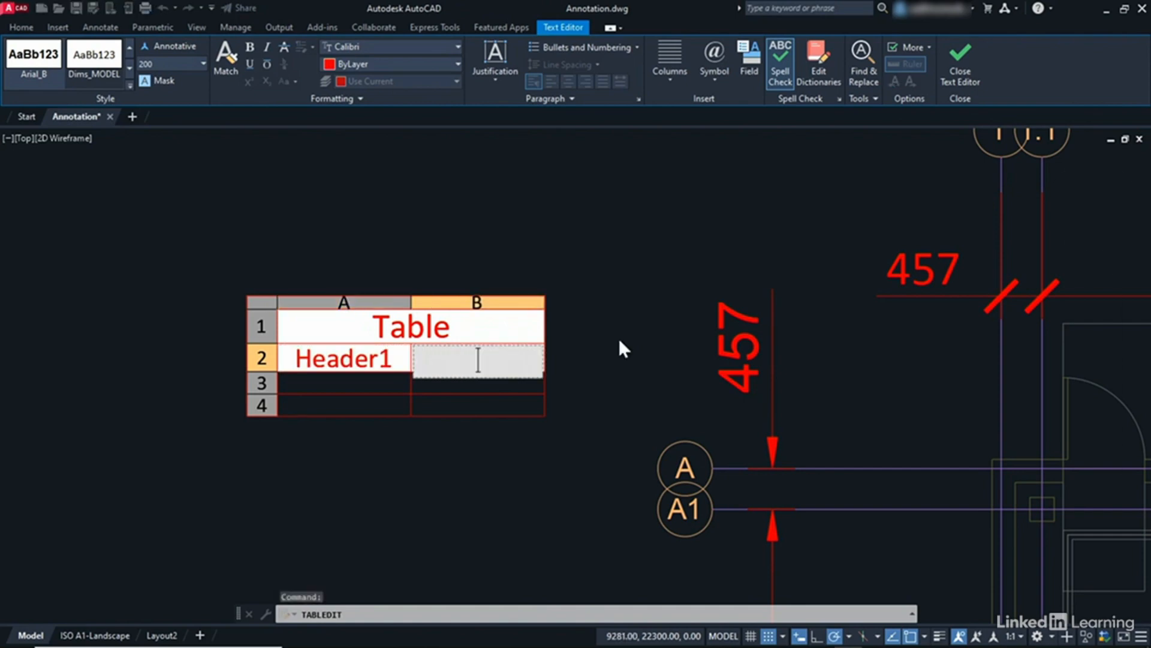
type("Heade")
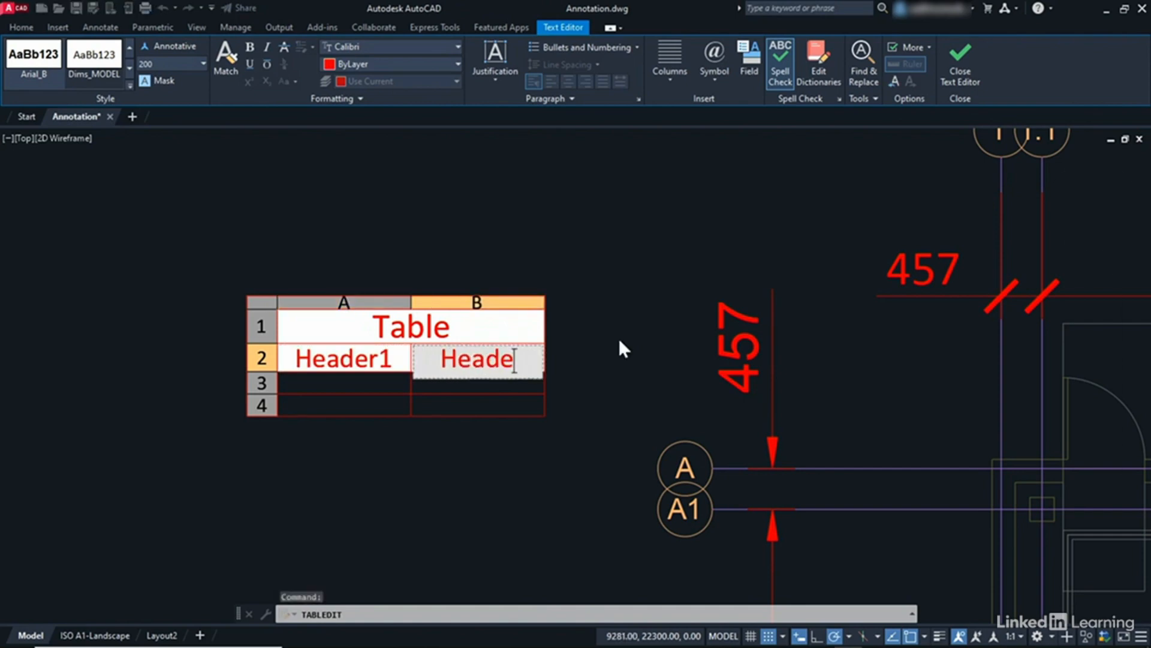
type("r2")
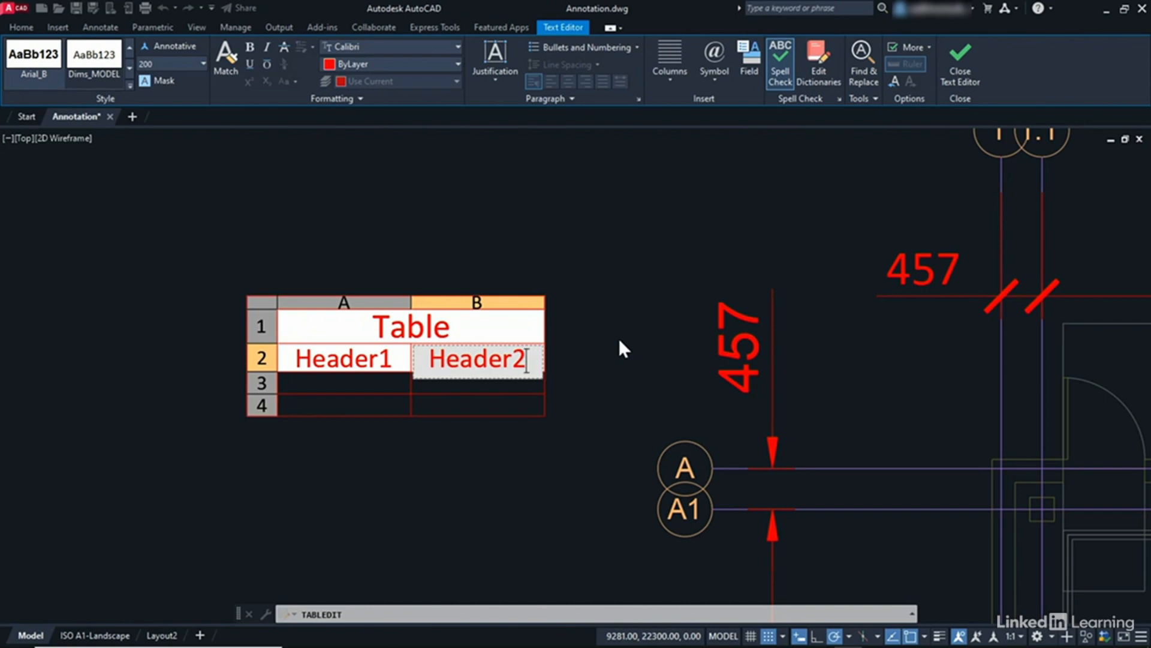
key("Tab")
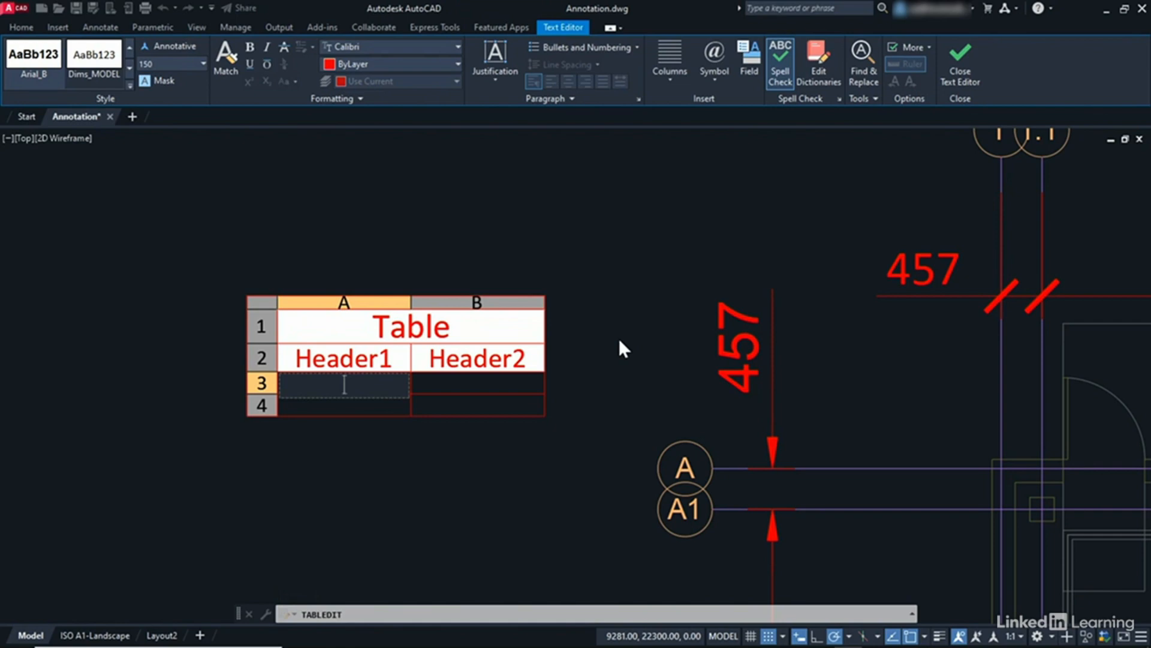
- Fill the first data row with DataH1-1 in column A and DataH2-1 in column B
type("DataH1-1")
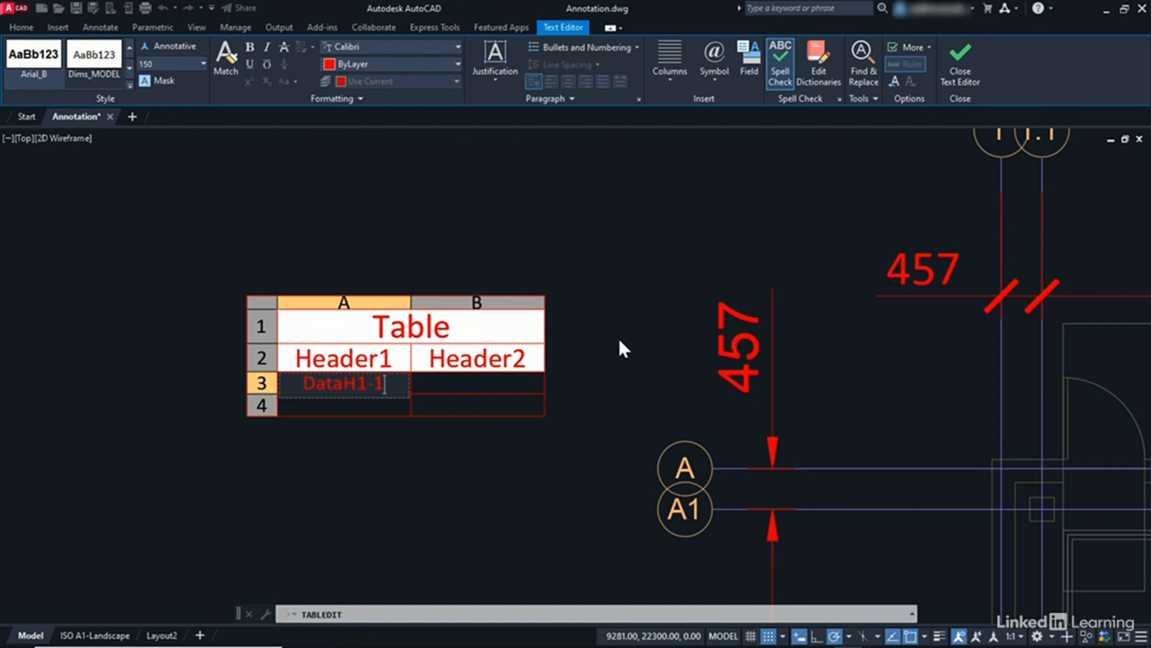
key("Tab")
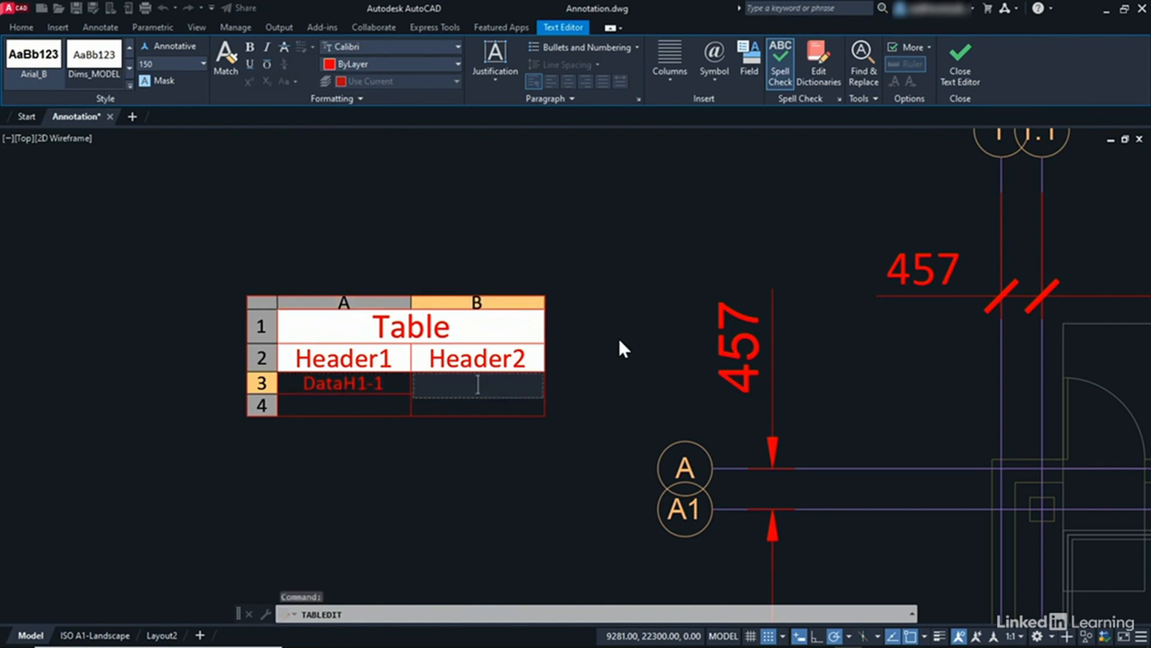
type("DataH2-")
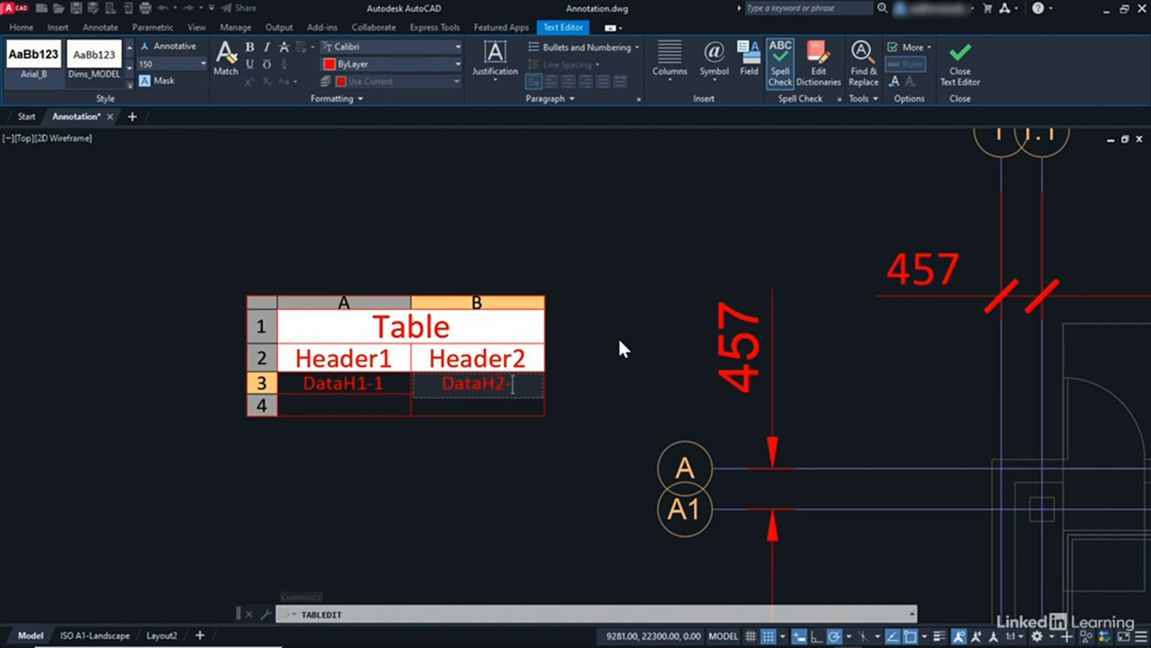
type("1")
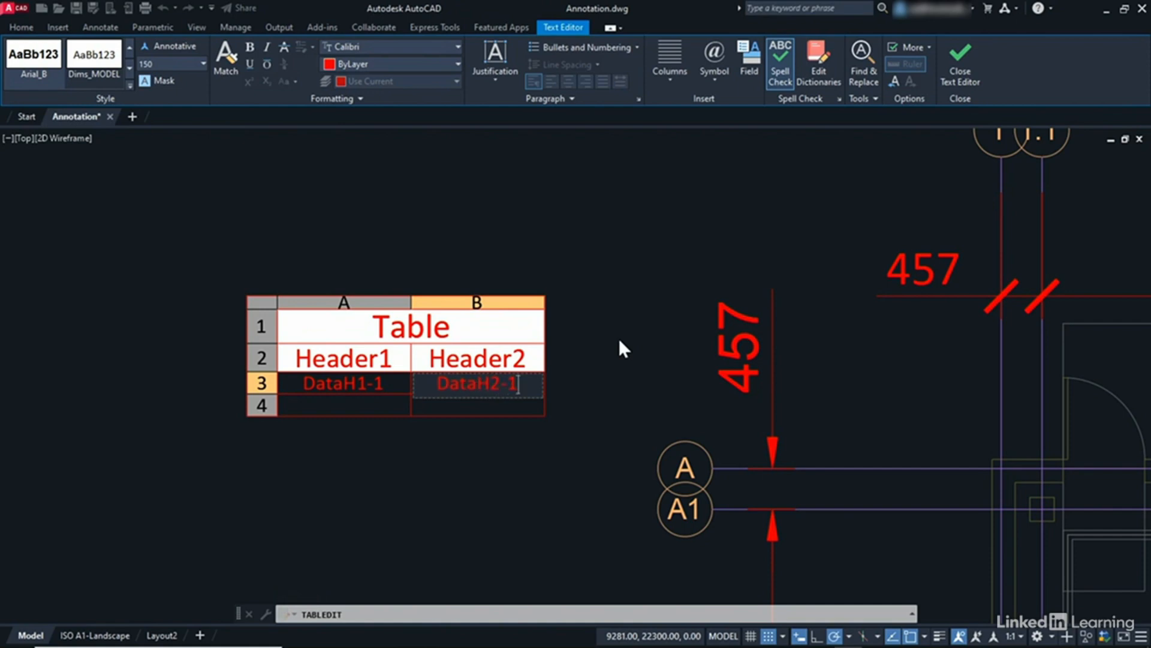
key("Return")
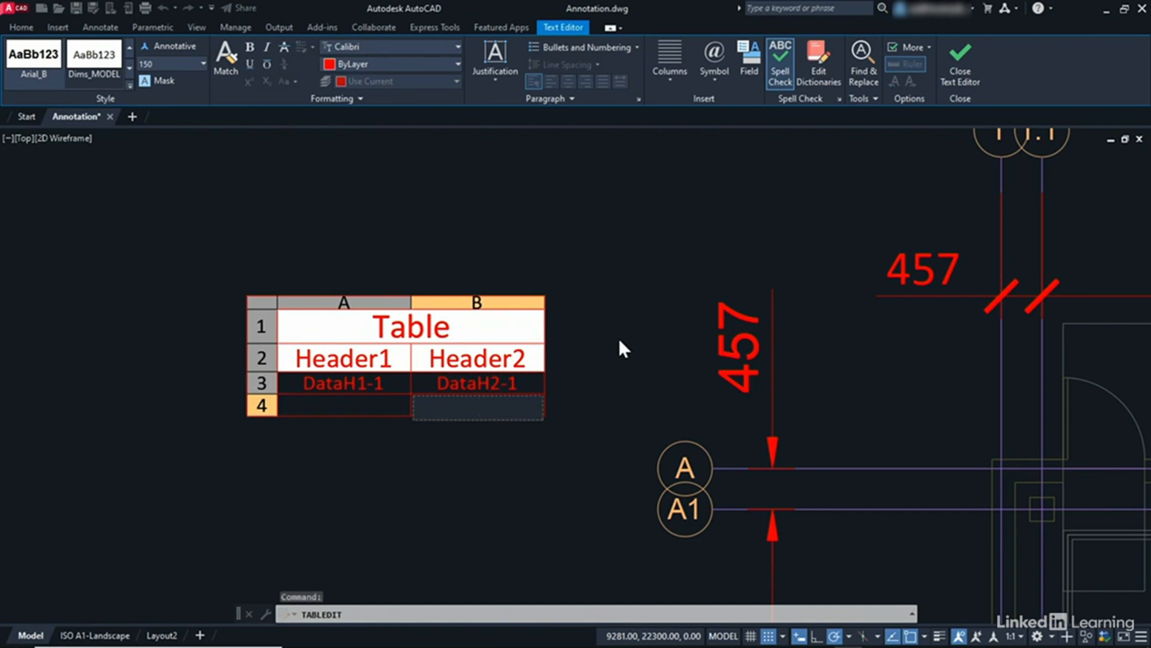
- Enter DataH2-2 in column B of the last data row and leave cell editing
type("Data")
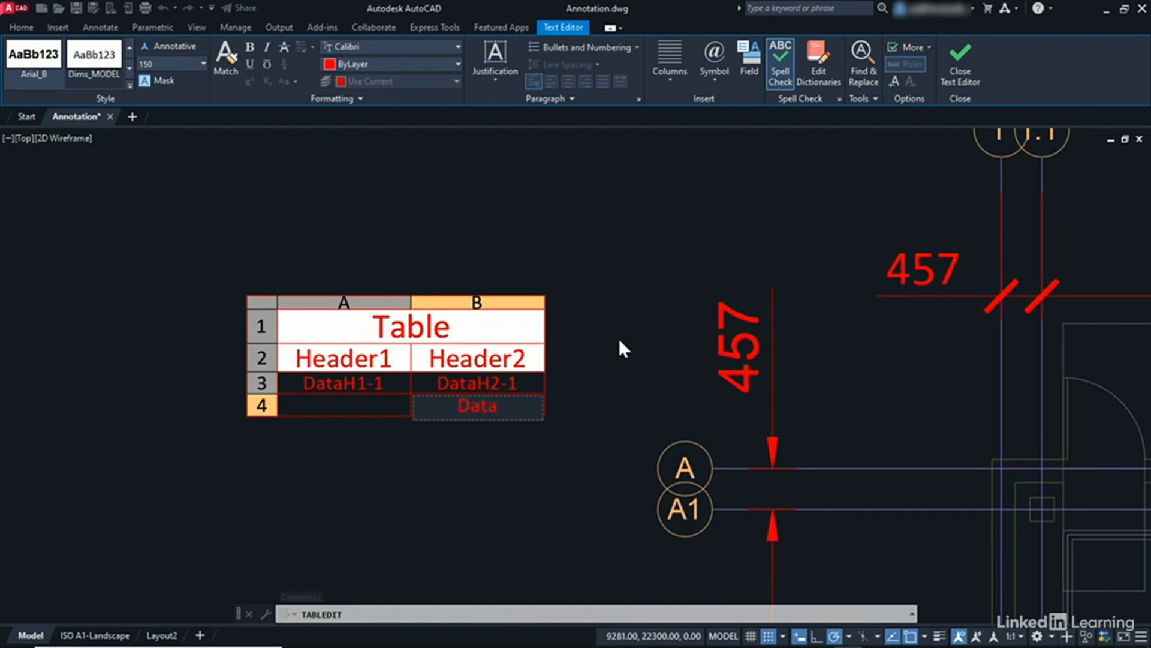
type("H2-2")
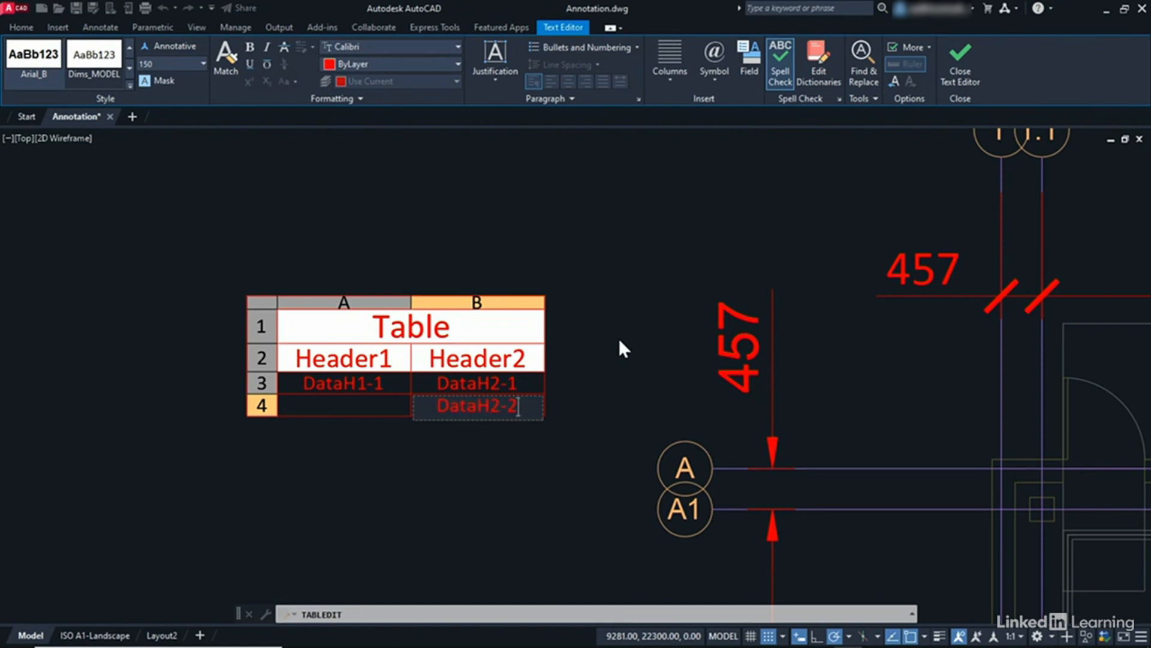
key("Left")
key("Left")
key("Left")
key("Left")
key("Left")
key("Left")
key("Escape")
- Enter DataH1-2 in the empty column A cell of the last row and finish editing the table
left_click(358, 402)
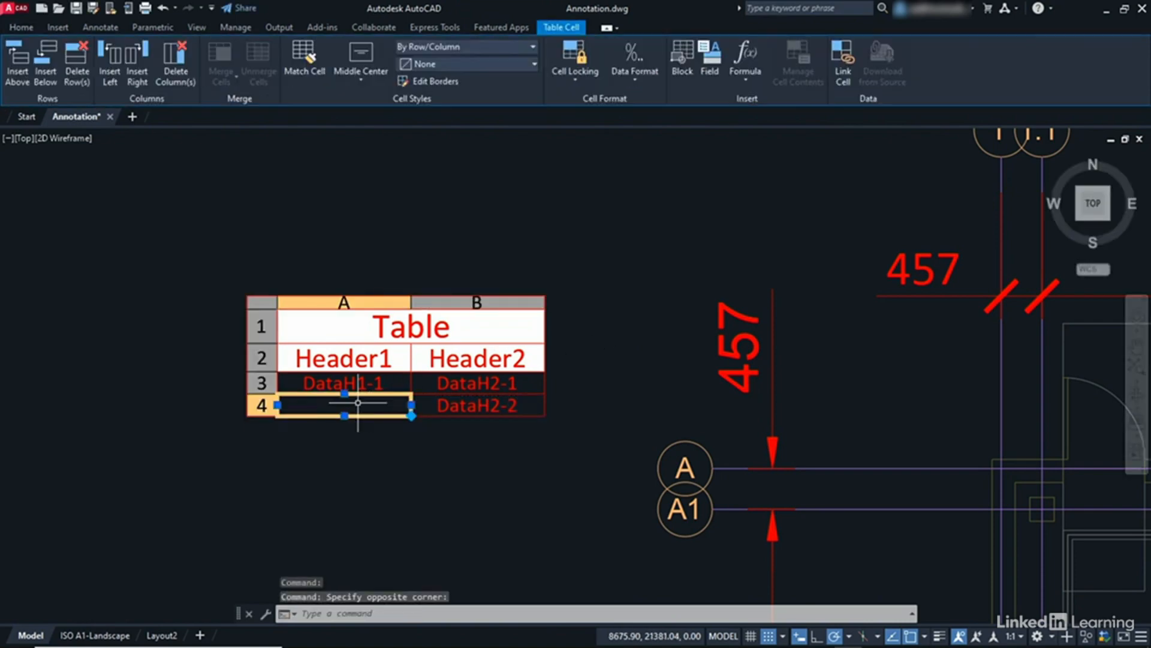
double_click(358, 402)
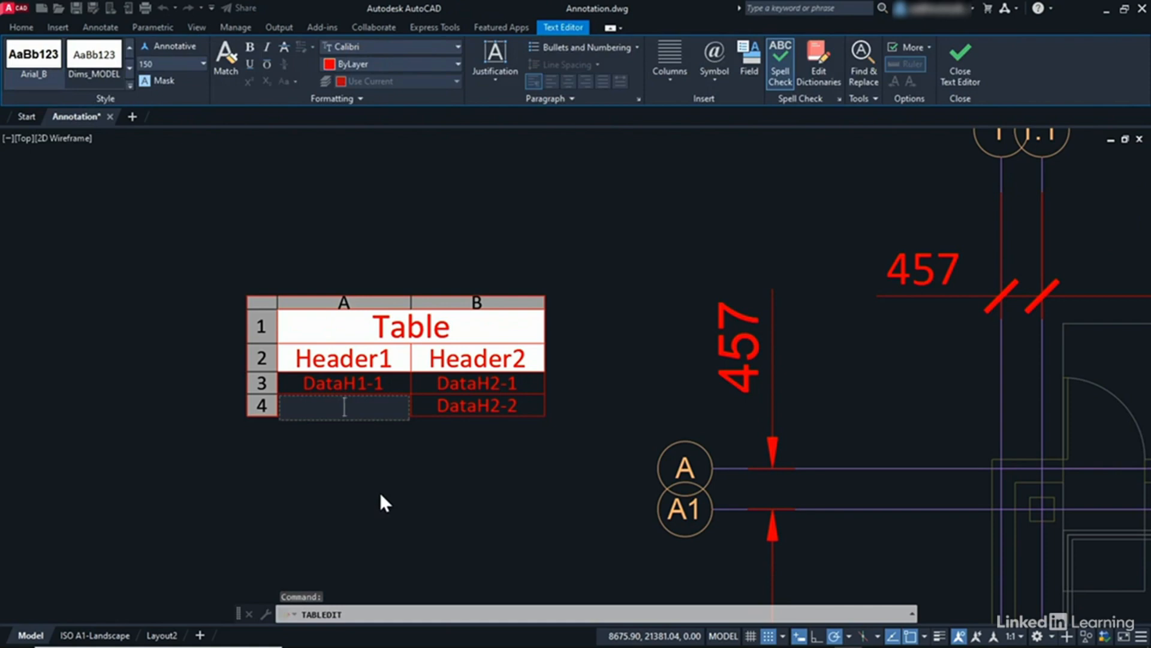
type("Data")
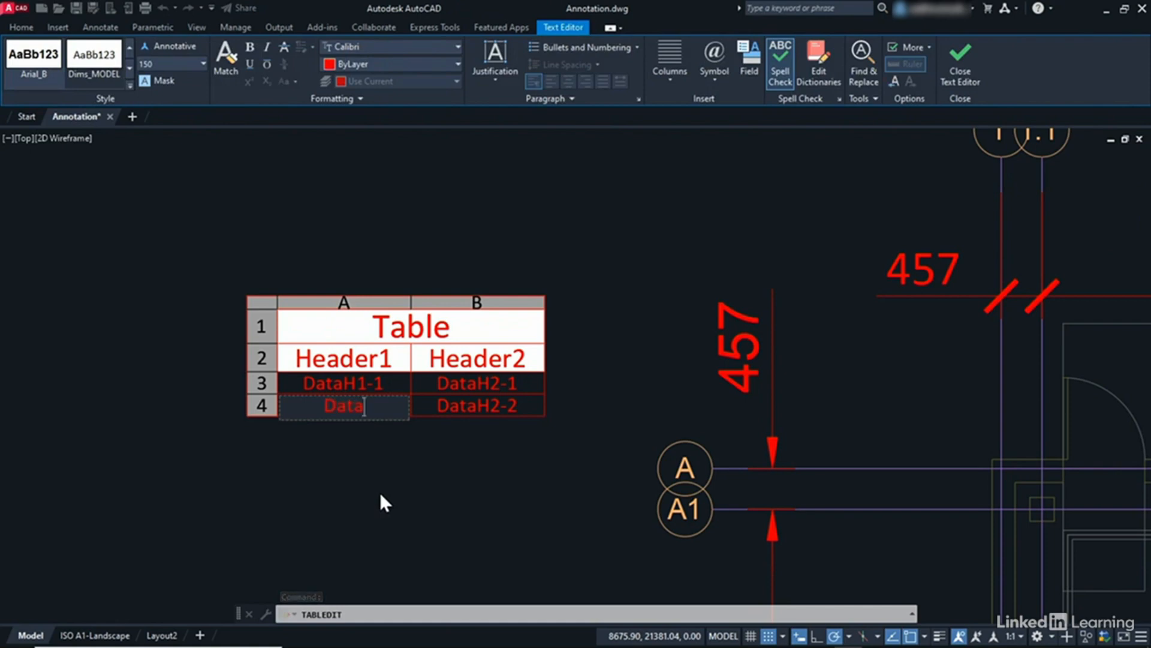
type("H1-2")
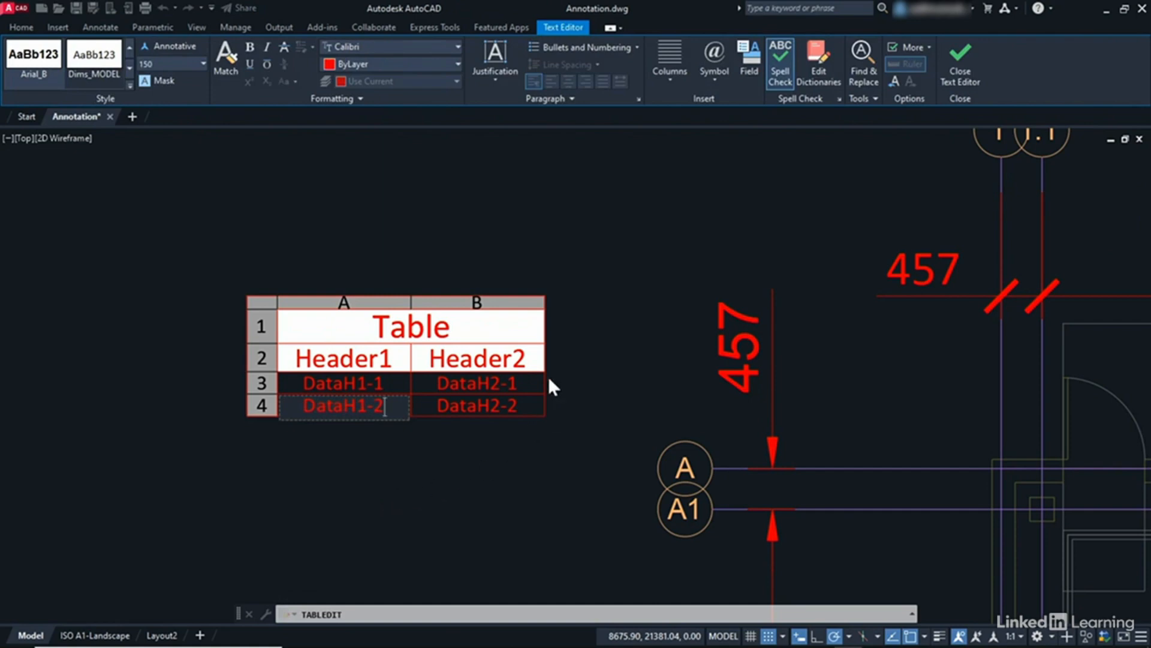
left_click(560, 280)
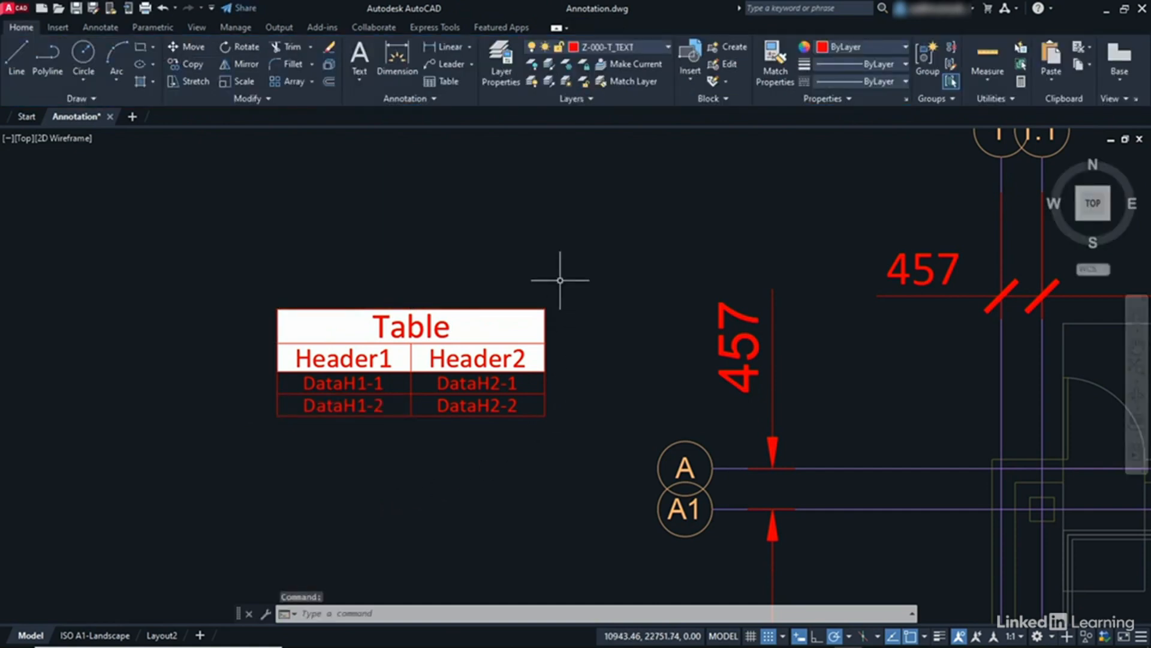
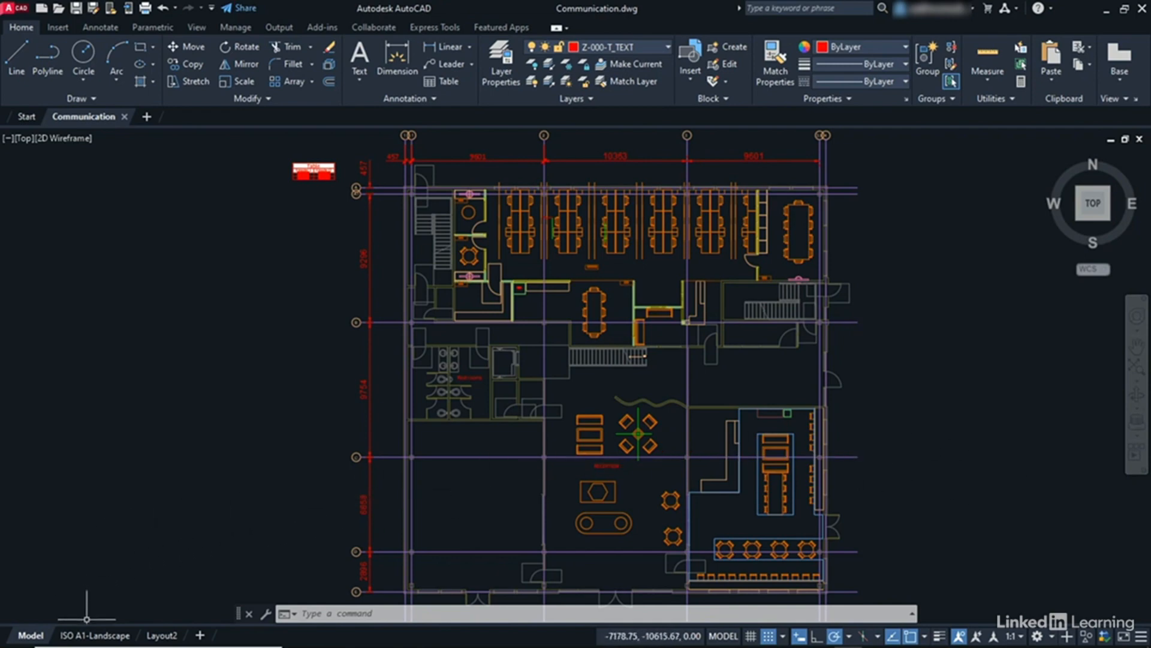
- Make the Titleblock layer the current layer
mouse_move(89, 637)
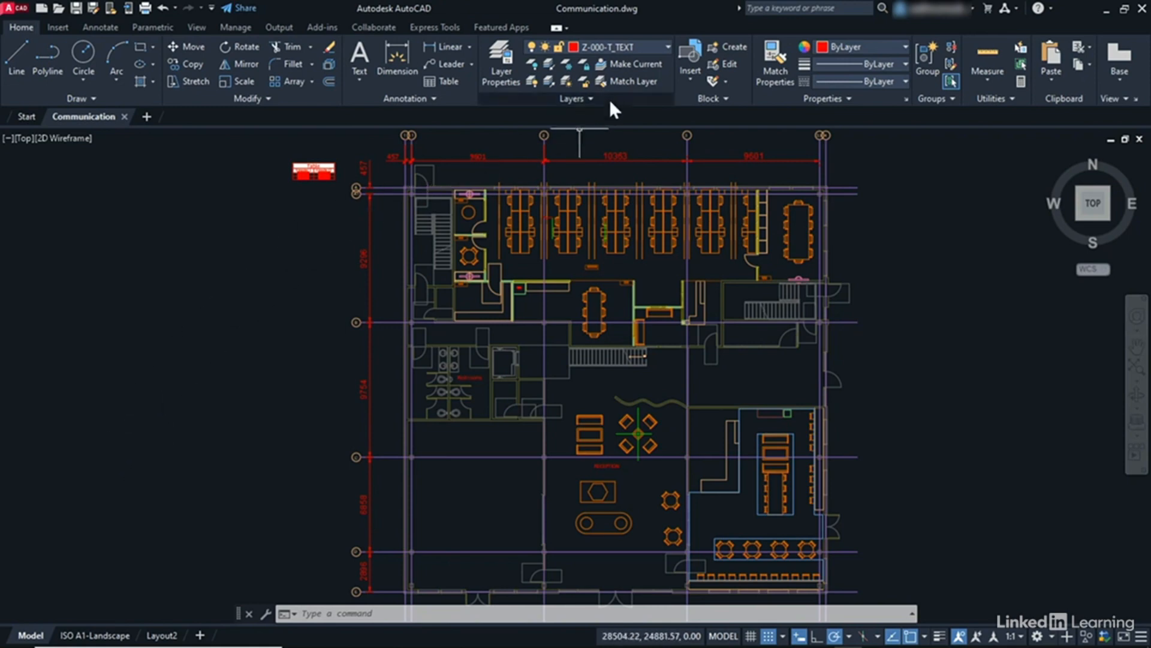
left_click(667, 48)
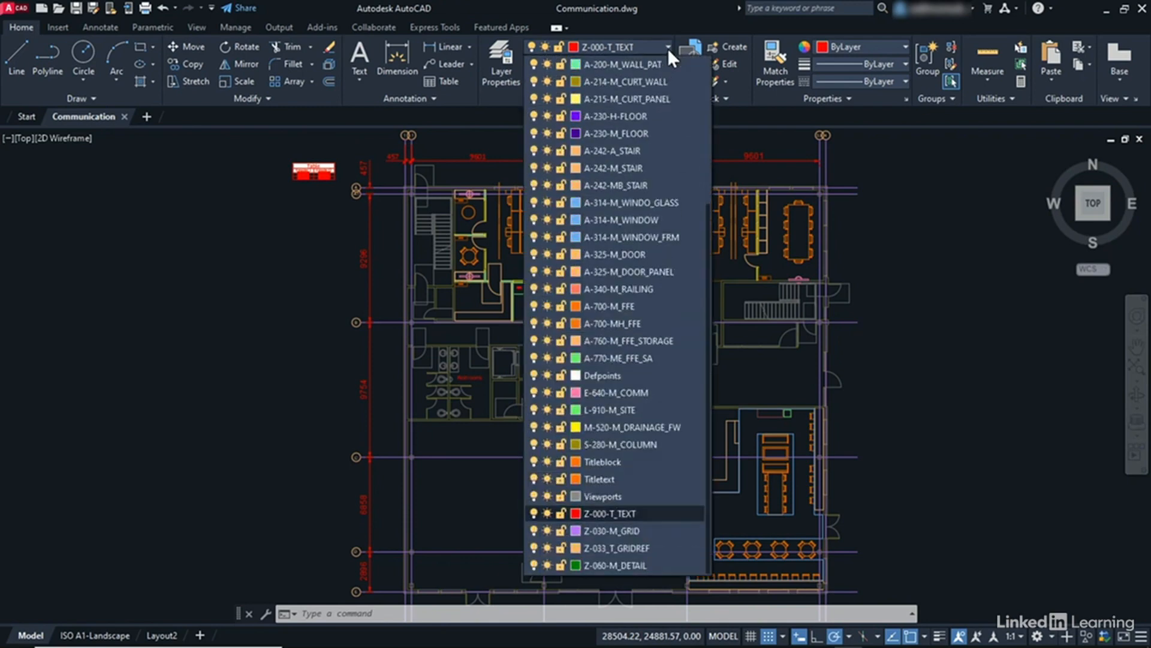
left_click(614, 461)
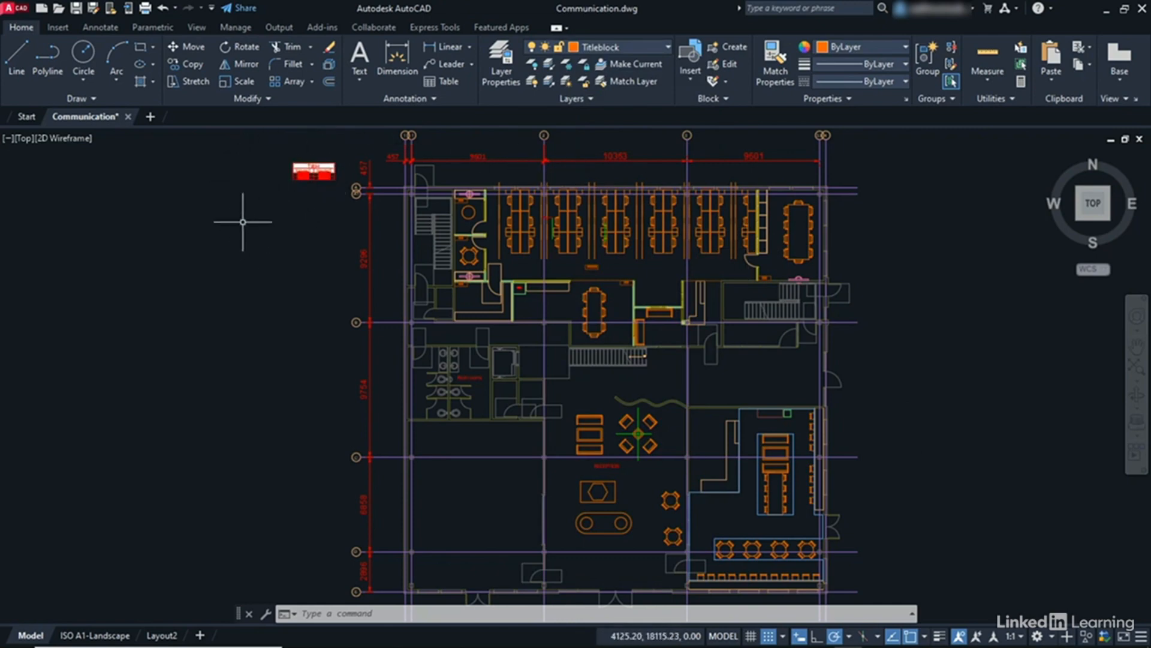
- Draw a rectangle 841 wide by 594 high in the empty model space beside the floor plan, below the table
scroll(243, 222, "up", 4)
middle_click_drag(329, 224, 384, 348)
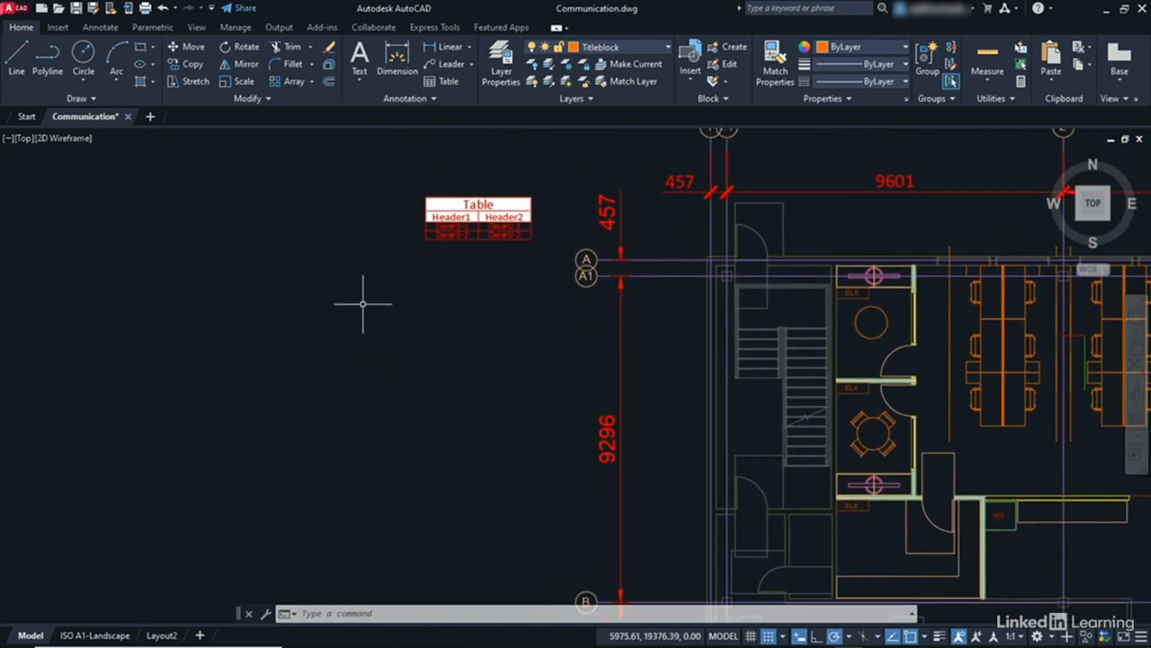
left_click(150, 49)
left_click(174, 71)
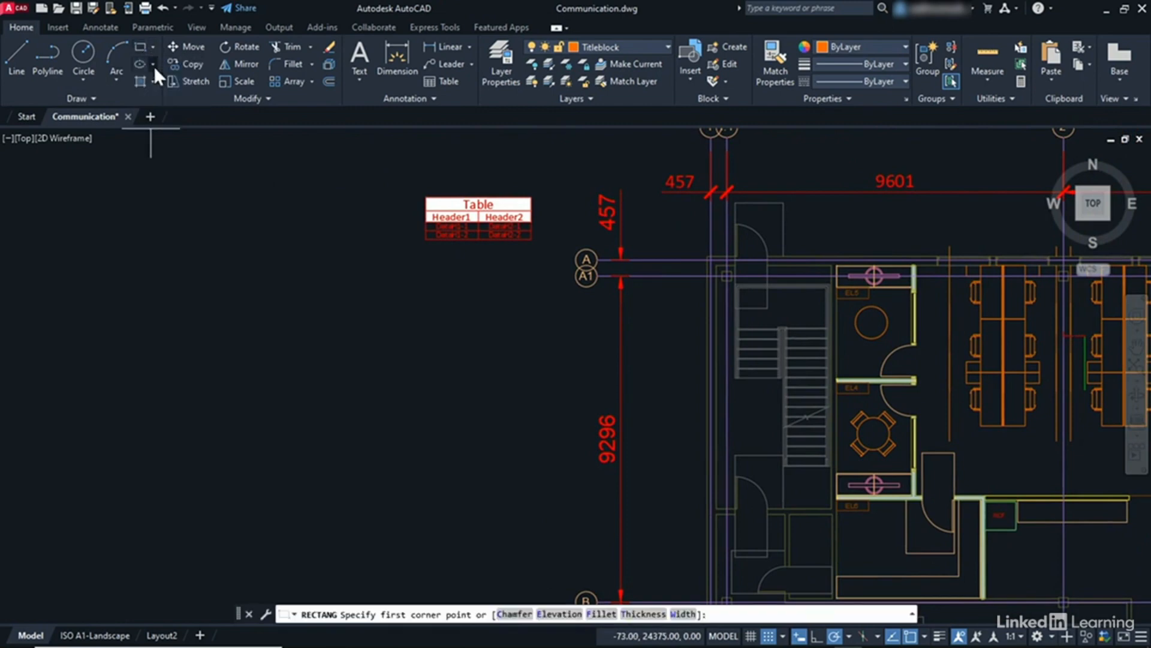
left_click(218, 491)
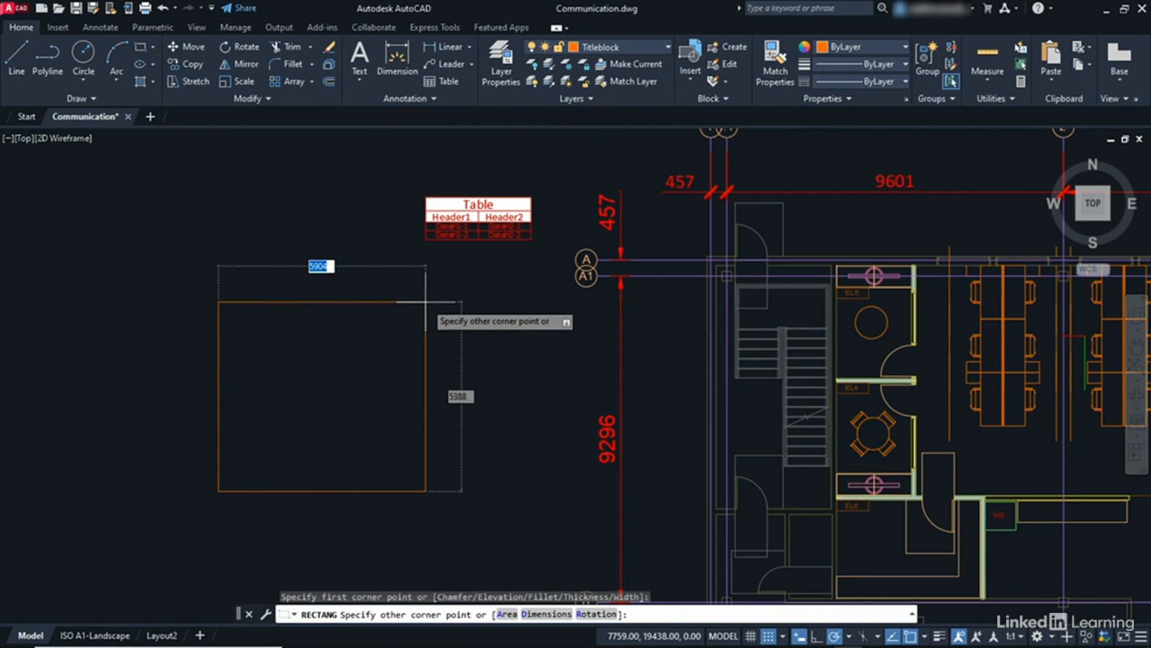
type("841")
key("Tab")
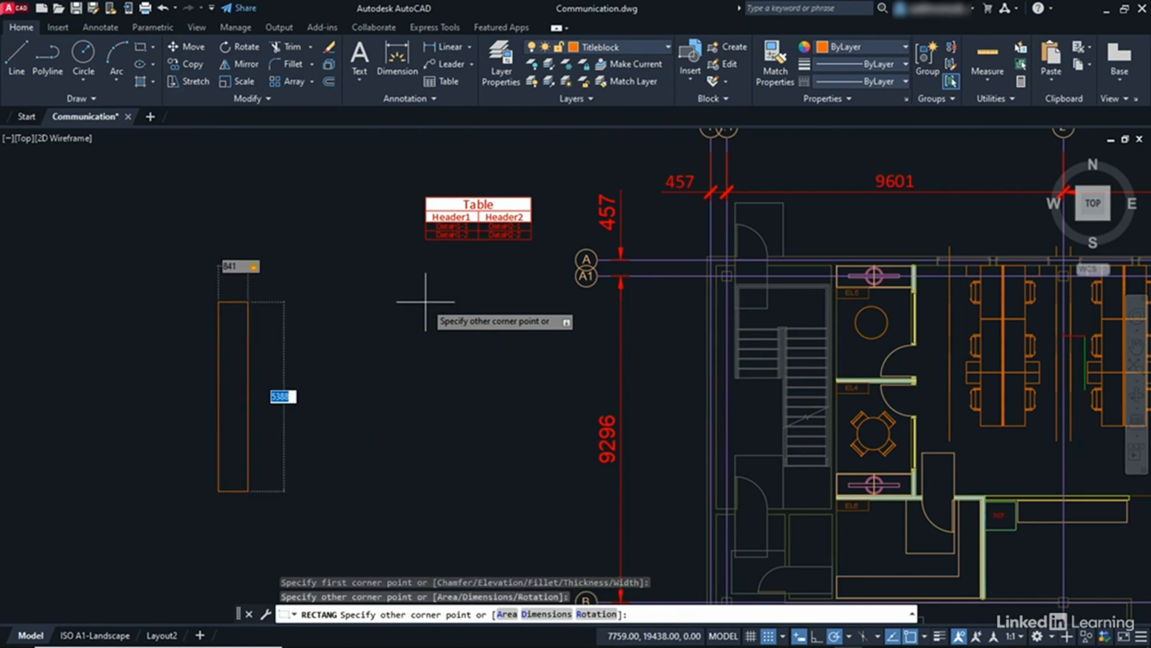
type("594")
key("Tab")
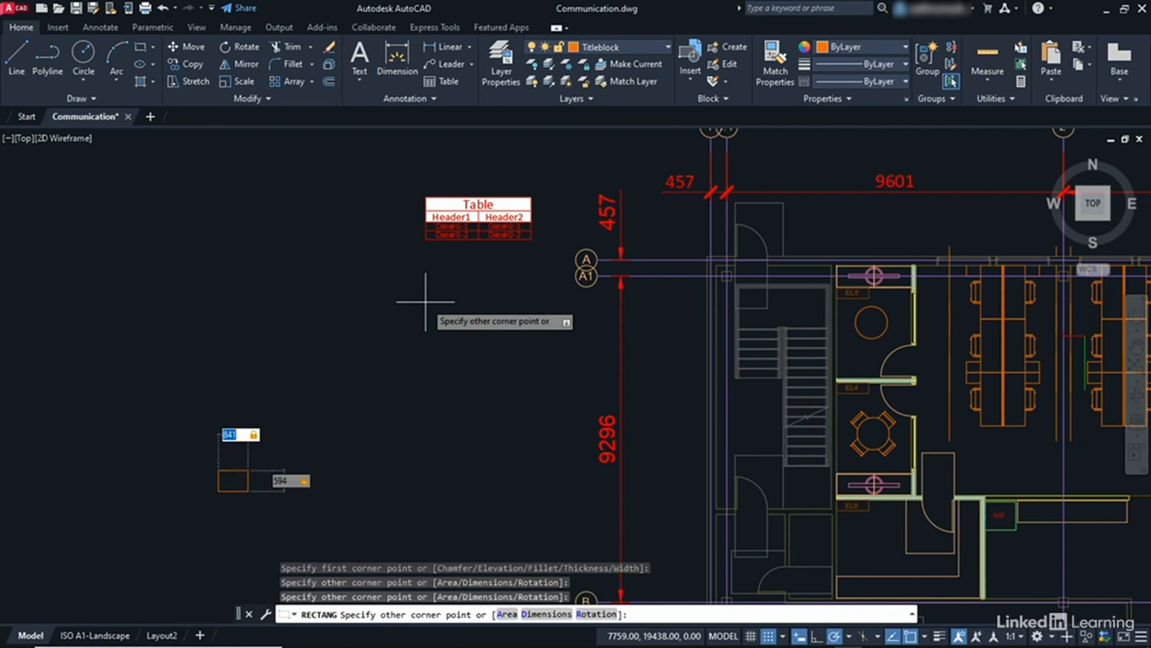
key("Return")
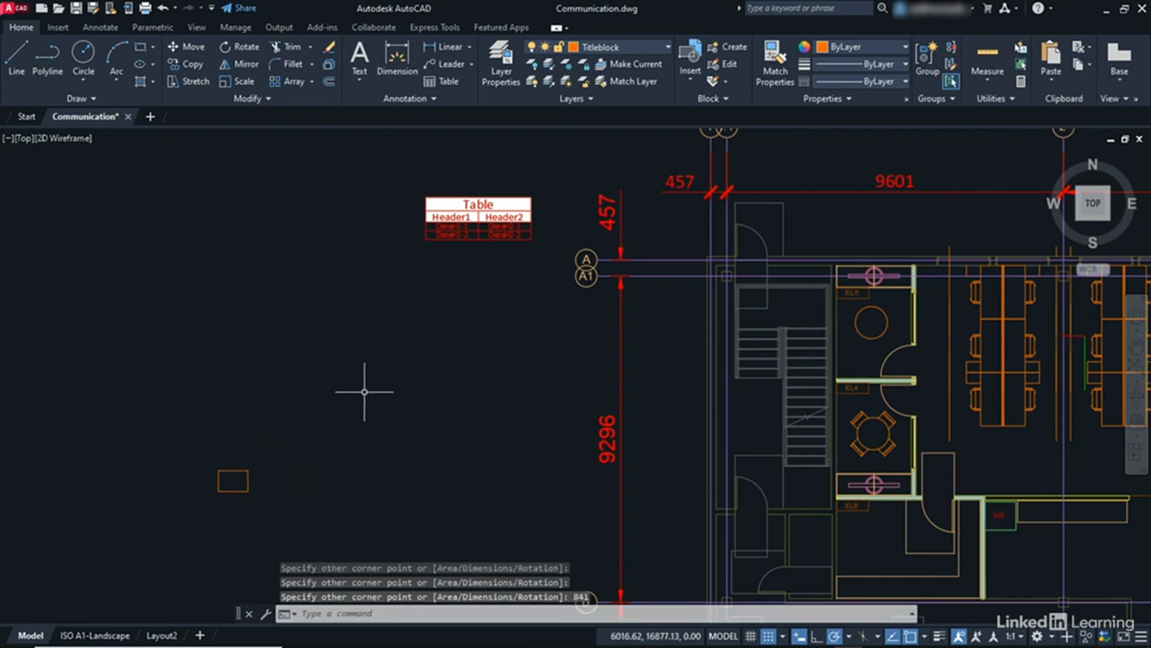
- Offset the 841 by 594 rectangle inward by 15 to form an inner border
scroll(364, 389, "down", 2)
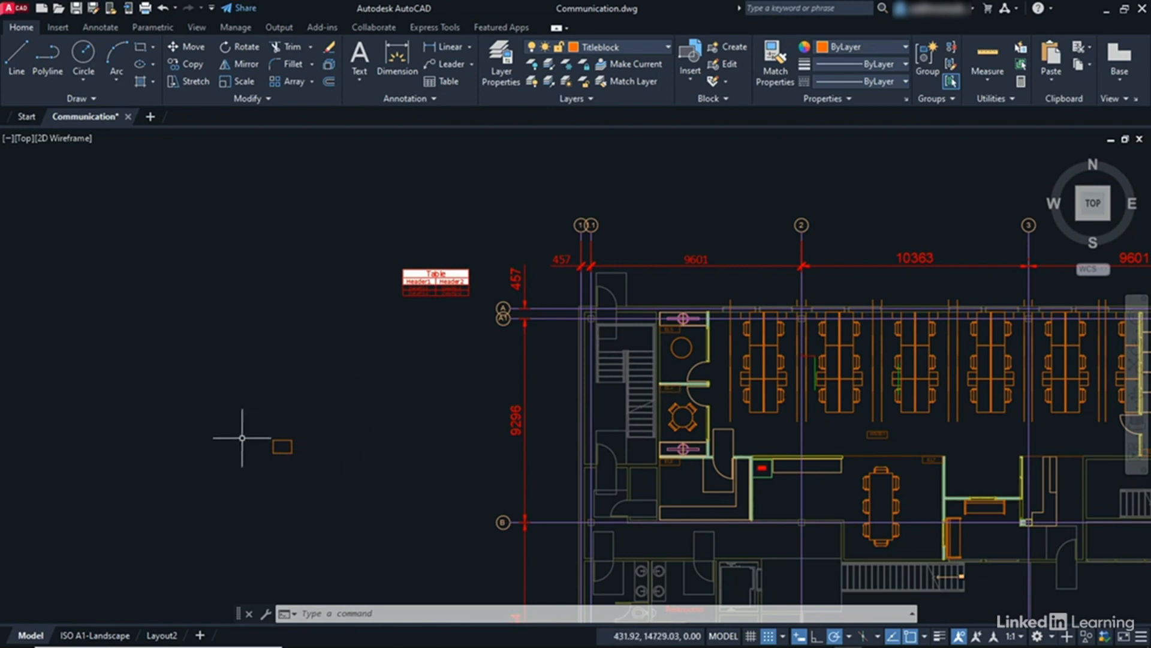
scroll(277, 447, "up", 2)
scroll(277, 446, "up", 3)
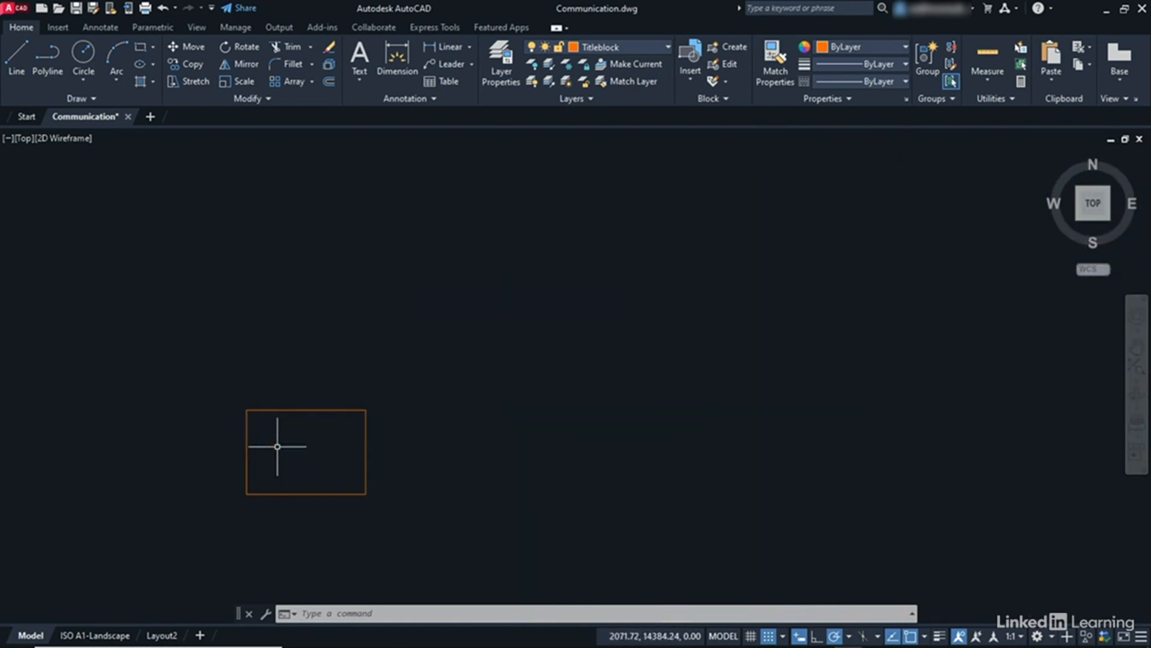
scroll(277, 446, "up", 2)
middle_click_drag(319, 432, 467, 337)
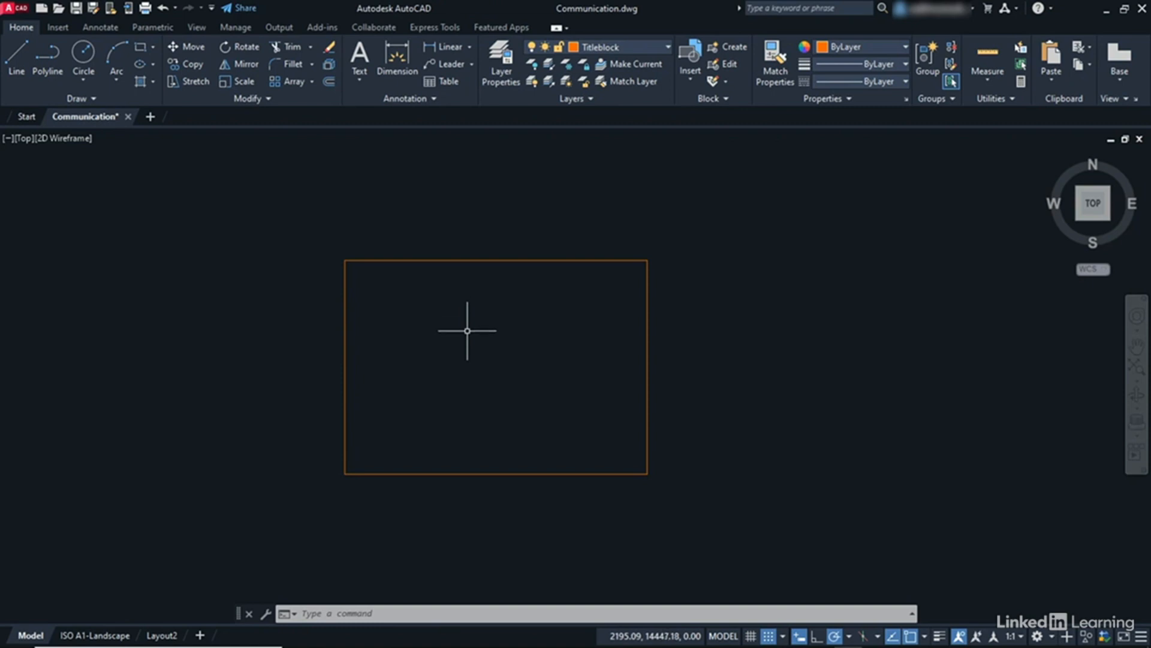
left_click(331, 82)
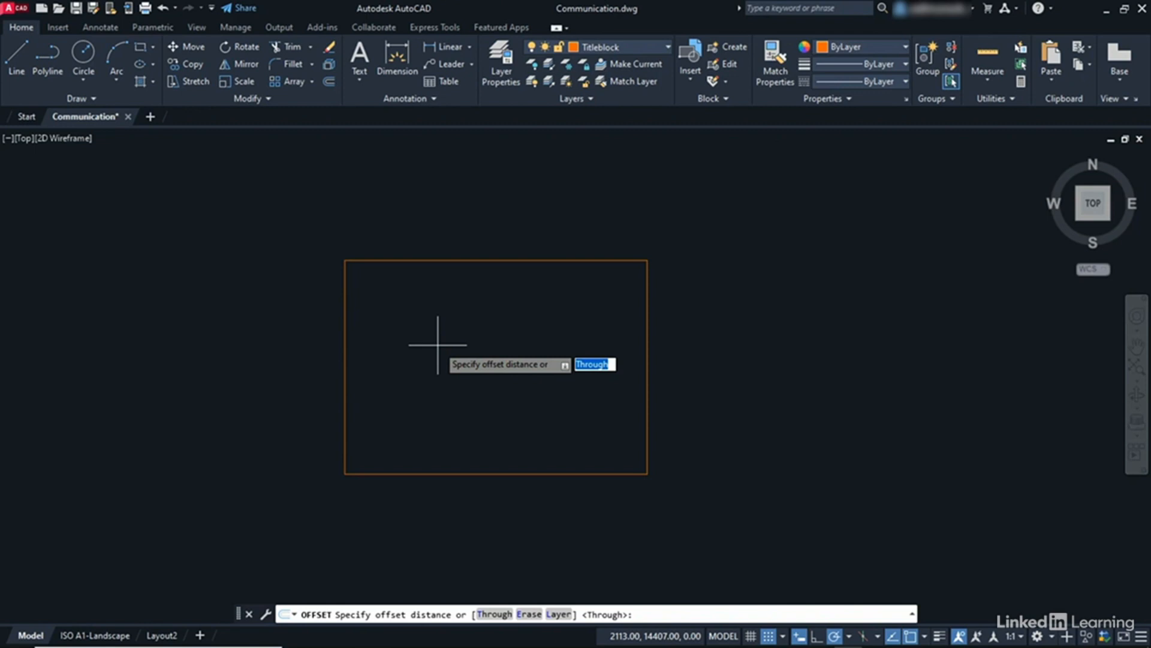
type("15")
key("Return")
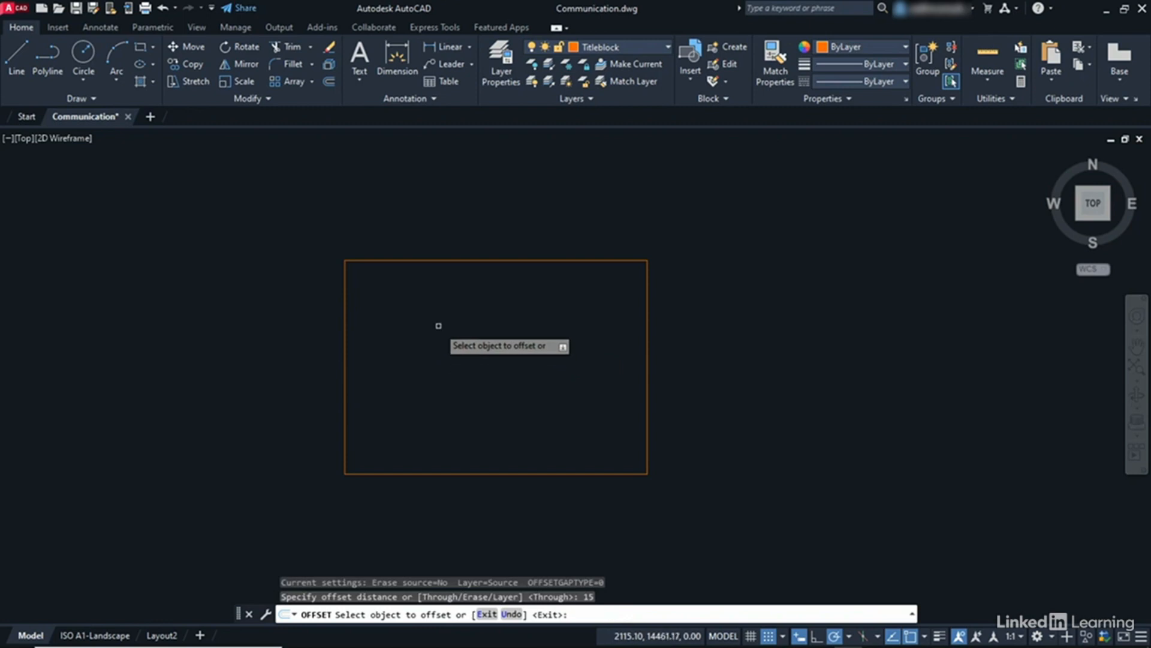
left_click(480, 261)
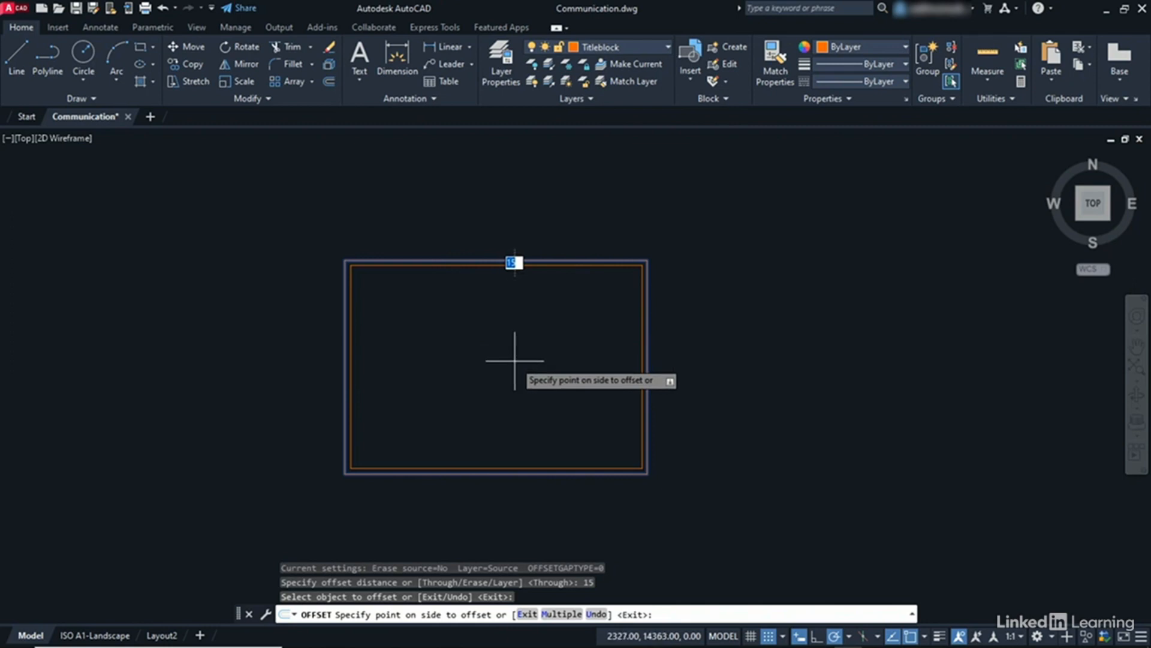
left_click(525, 294)
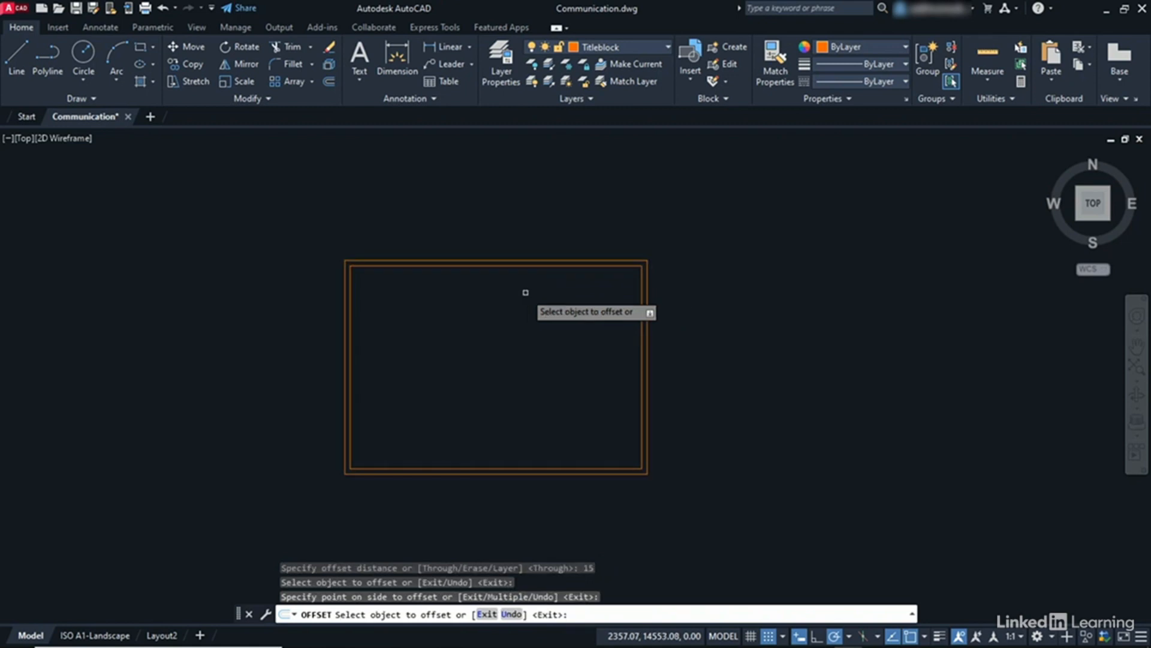
key("Return")
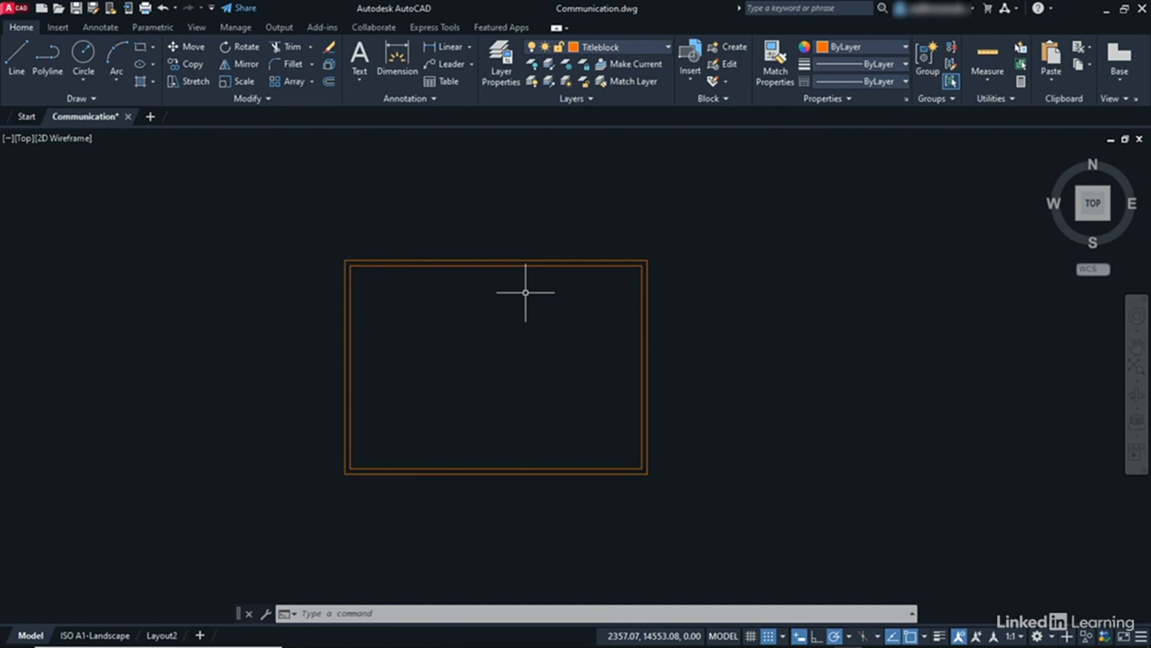
- Create a text style named Title_LAYOUT_10mm based on the Labels_MODEL_250mm style
left_click(433, 98)
left_click(350, 117)
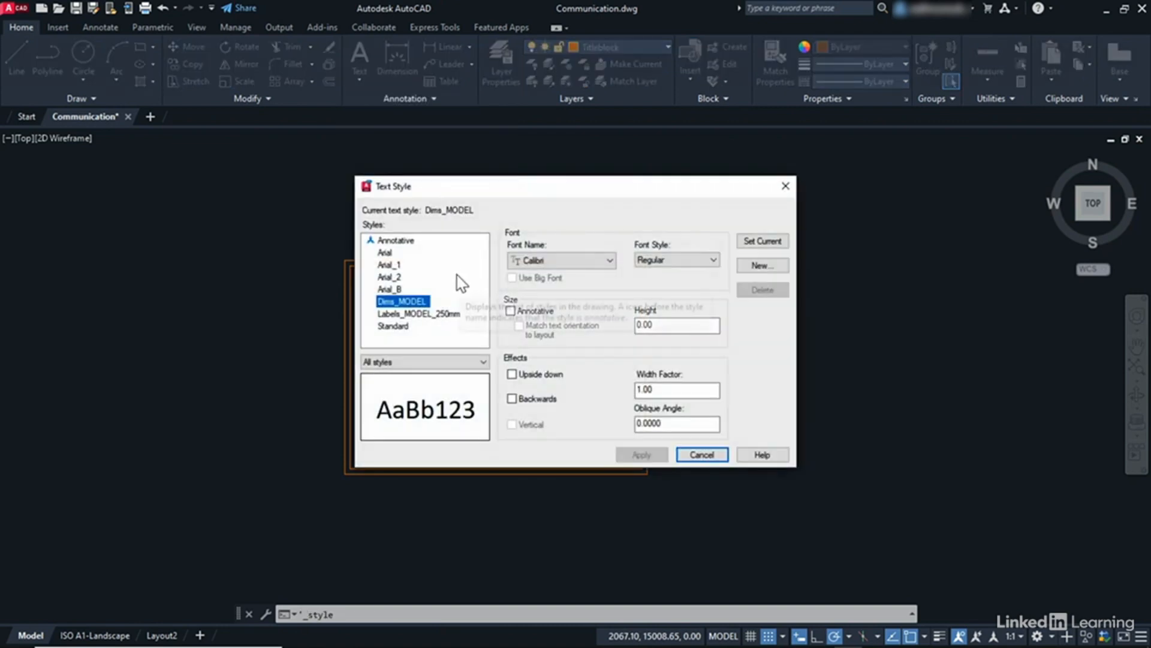
left_click(430, 316)
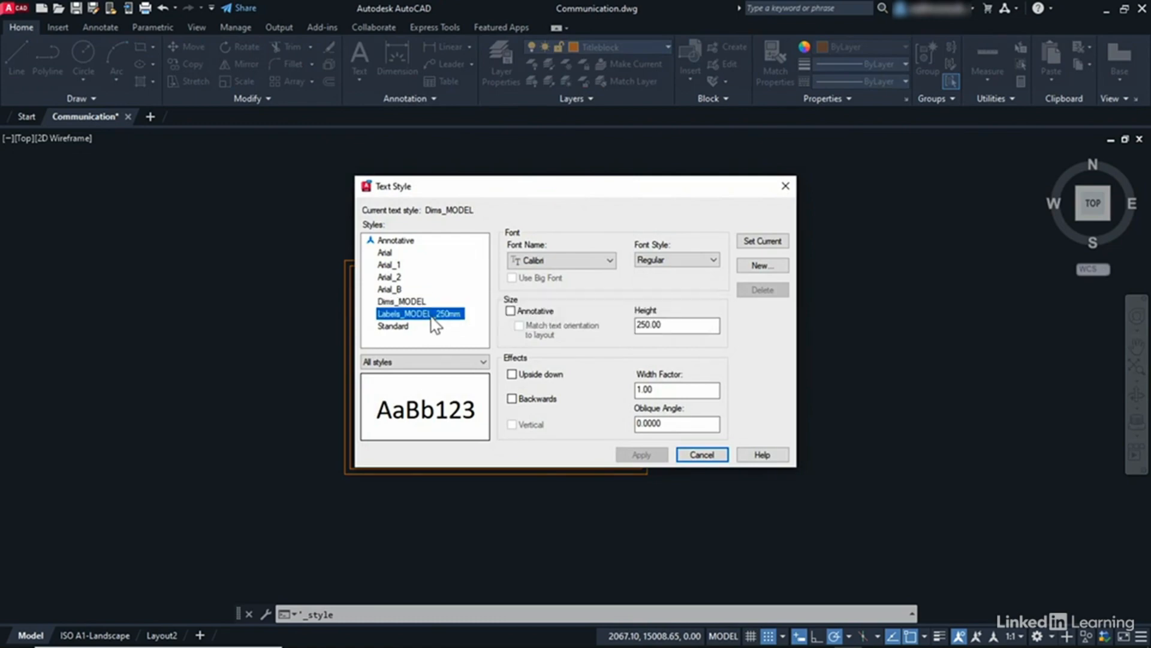
left_click(763, 266)
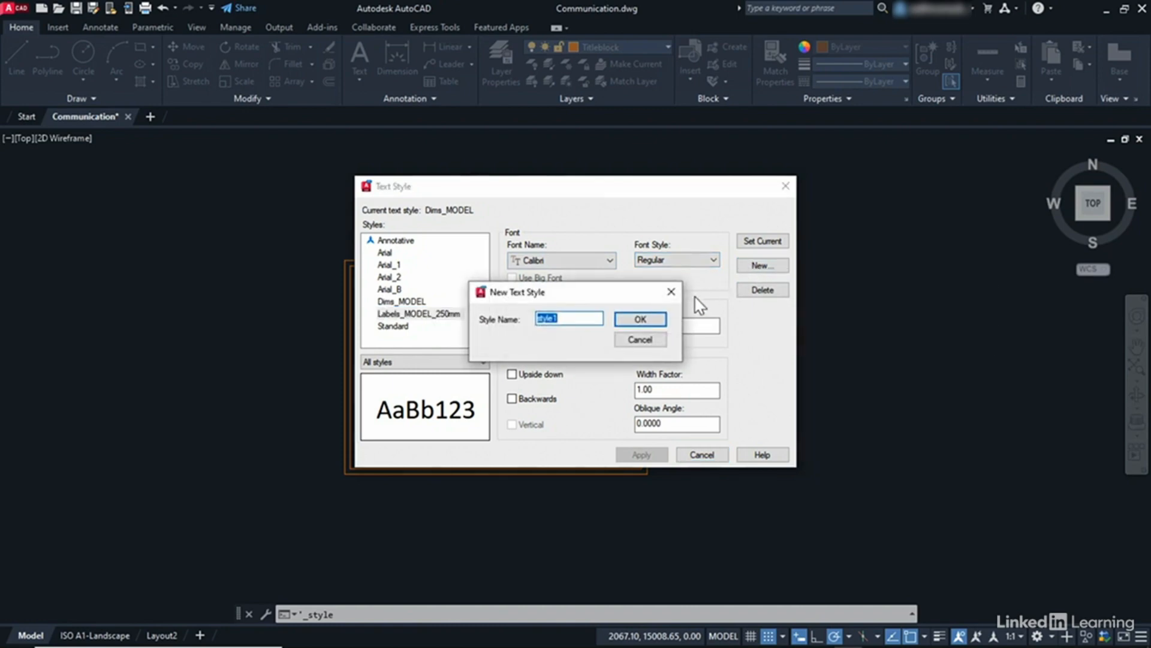
type("Title")
type("_LAYOU")
type("T")
type("_10mm")
left_click(640, 319)
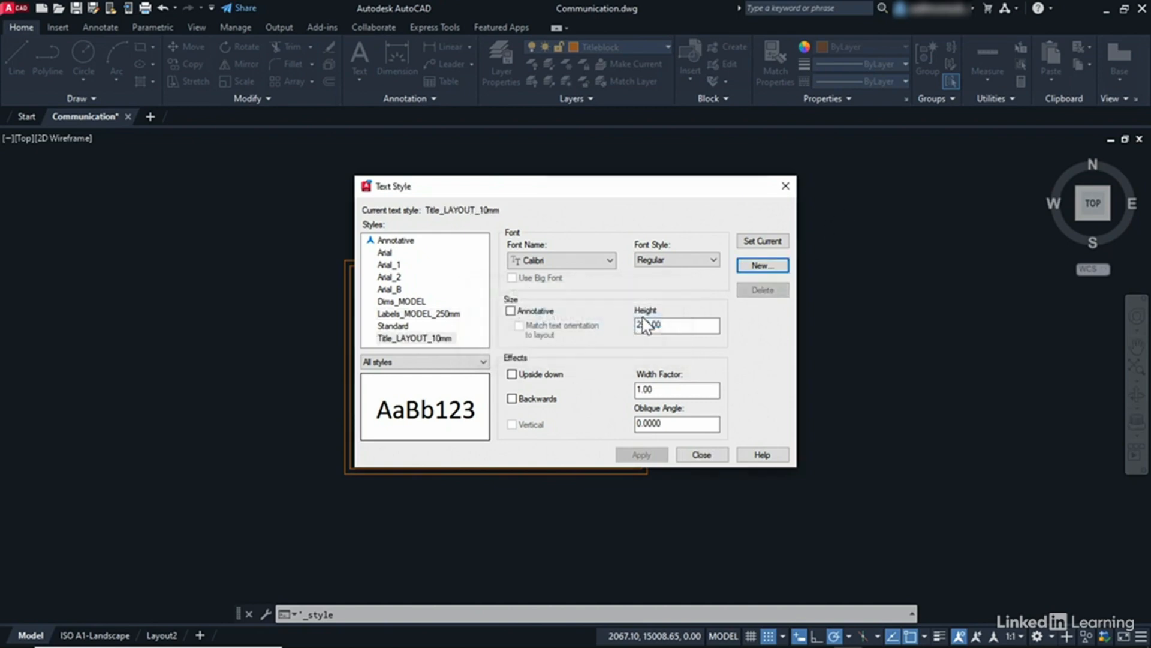
- Set the Title_LAYOUT_10mm style to height 10 and font style Bold Italic, then apply it and close the text style settings
left_click(396, 340)
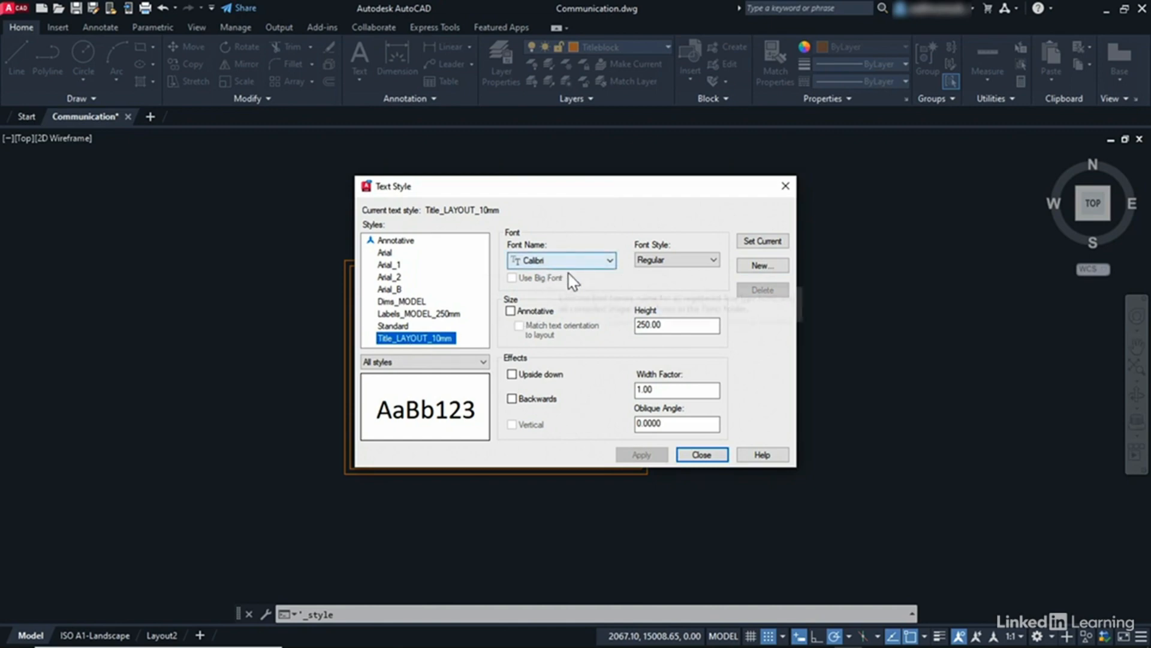
double_click(666, 325)
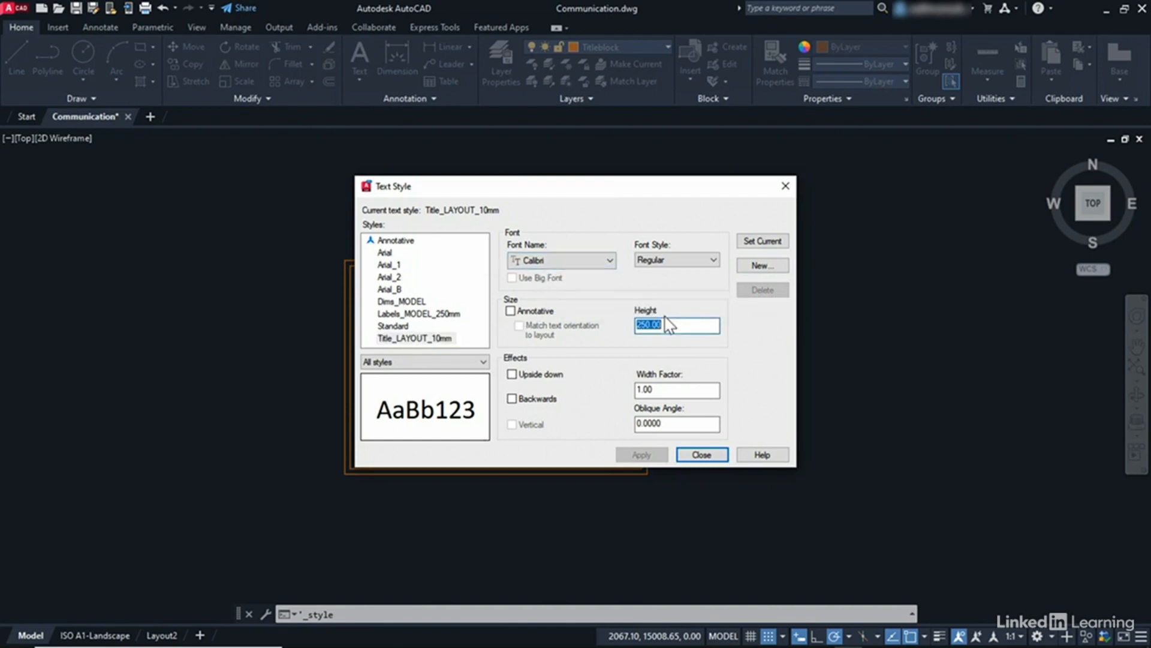
type("10")
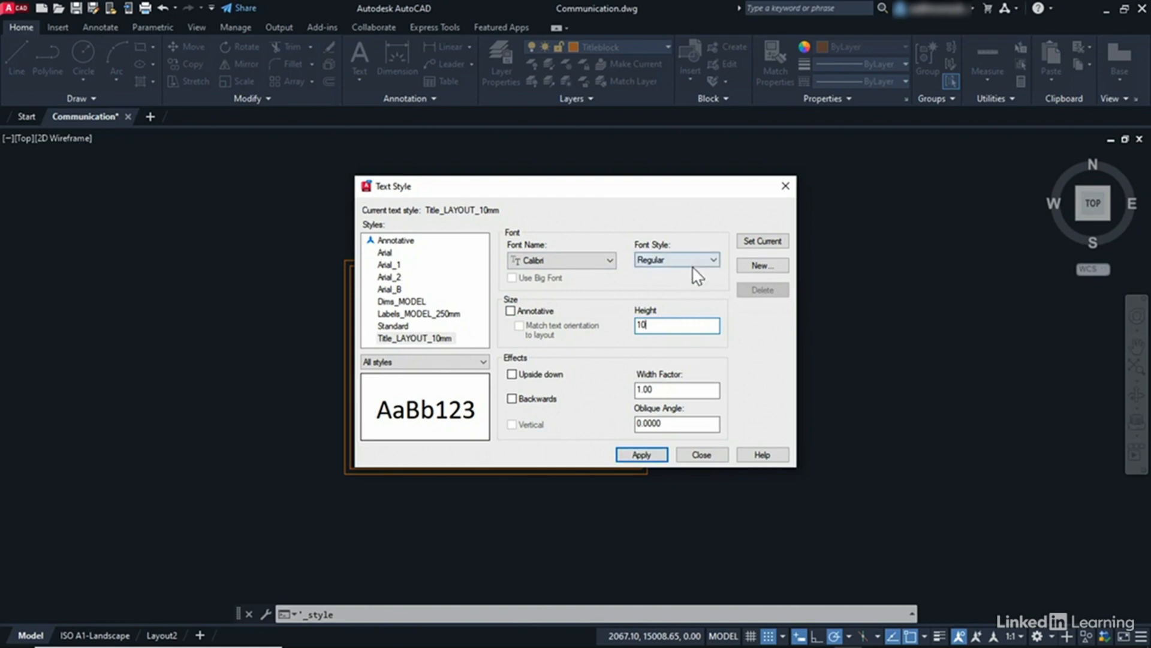
left_click(696, 261)
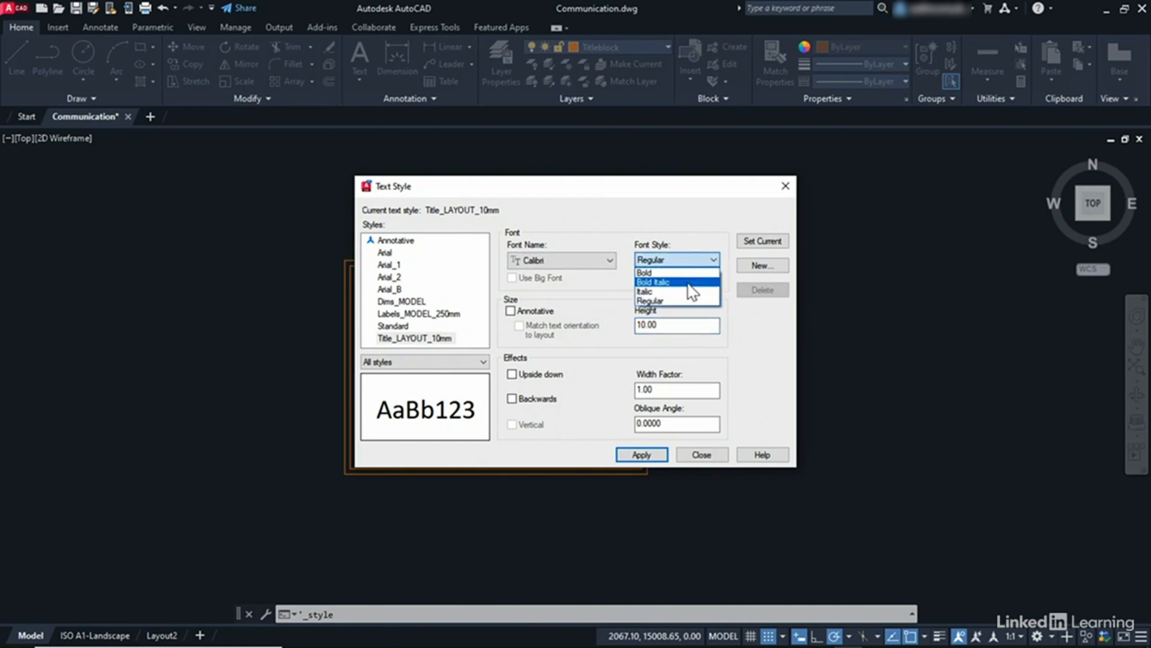
left_click(689, 283)
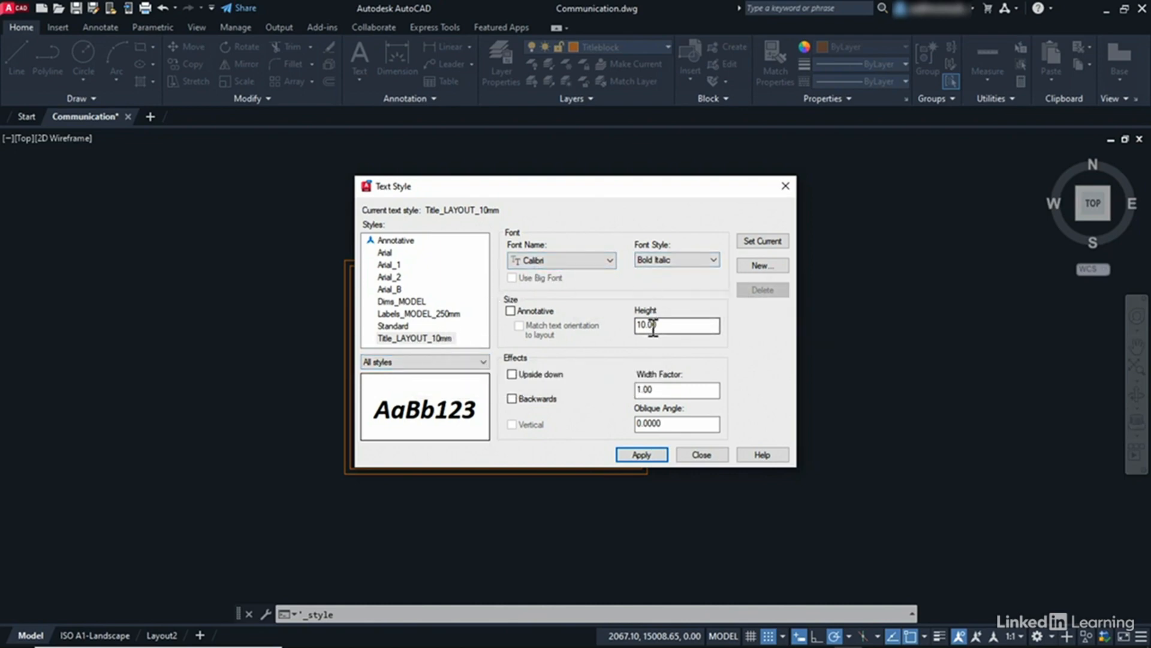
left_click(642, 455)
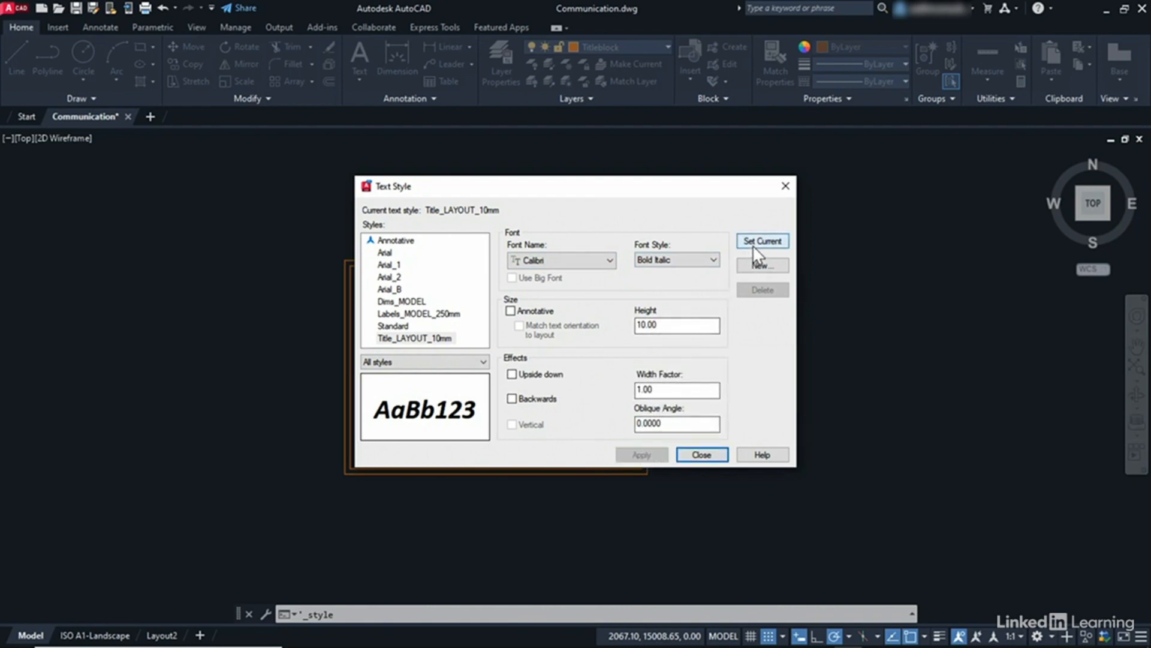
left_click(702, 456)
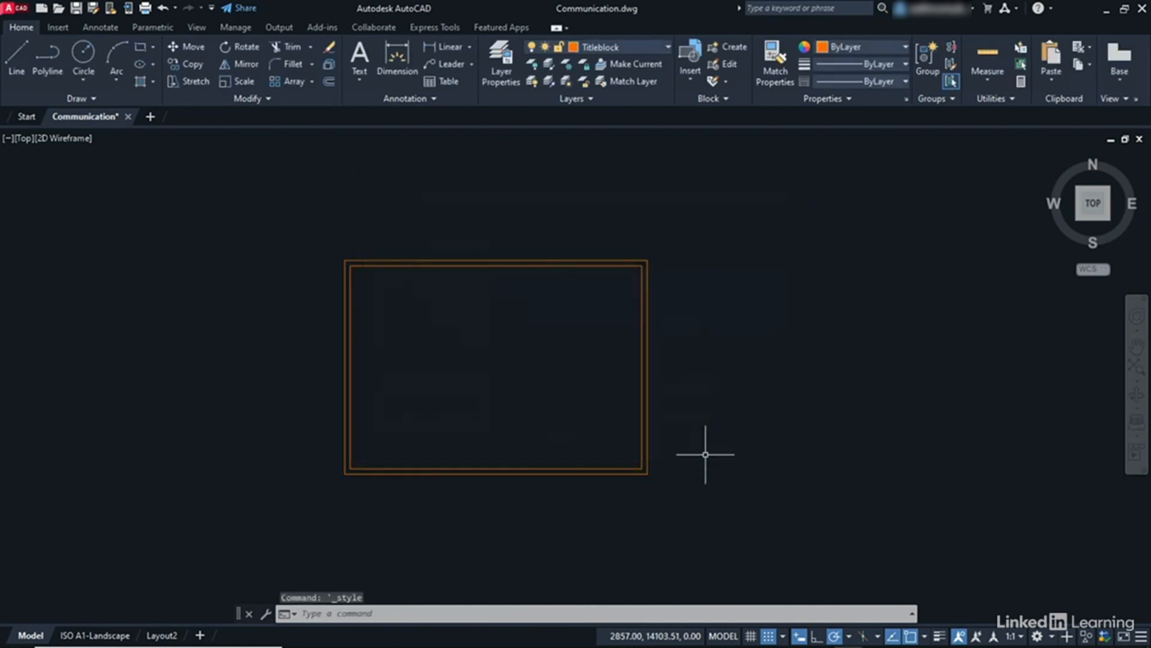
- Make Titletext the current layer and start left-justified single-line text with 0 rotation just inside the inner border's lower-left corner
left_click(660, 47)
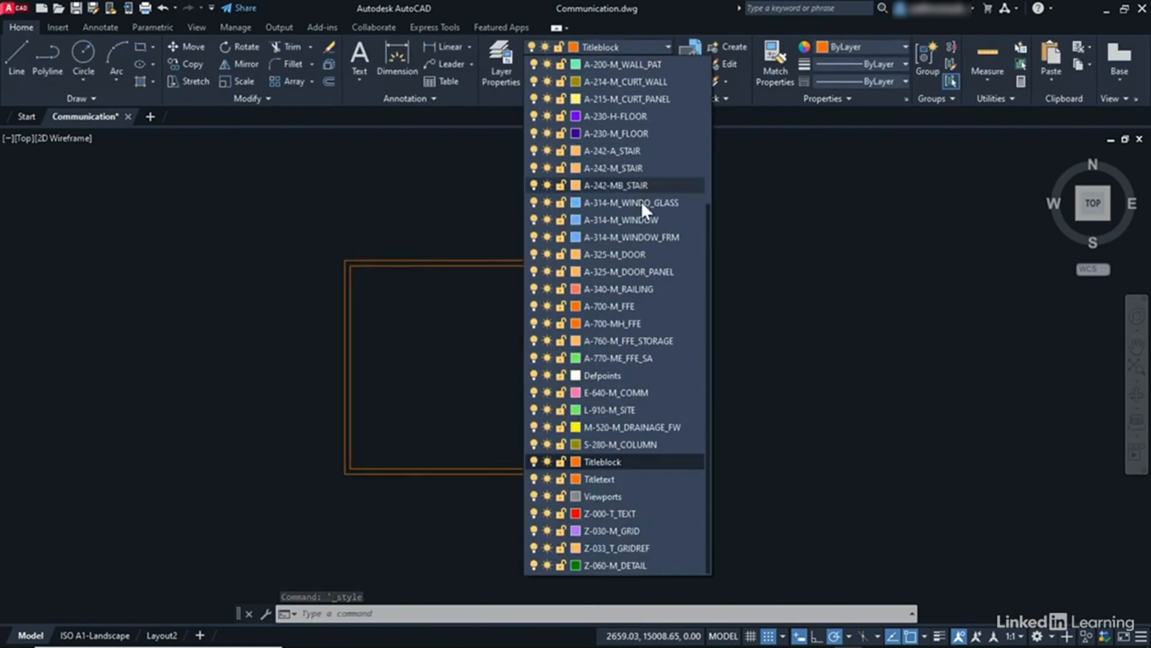
left_click(605, 478)
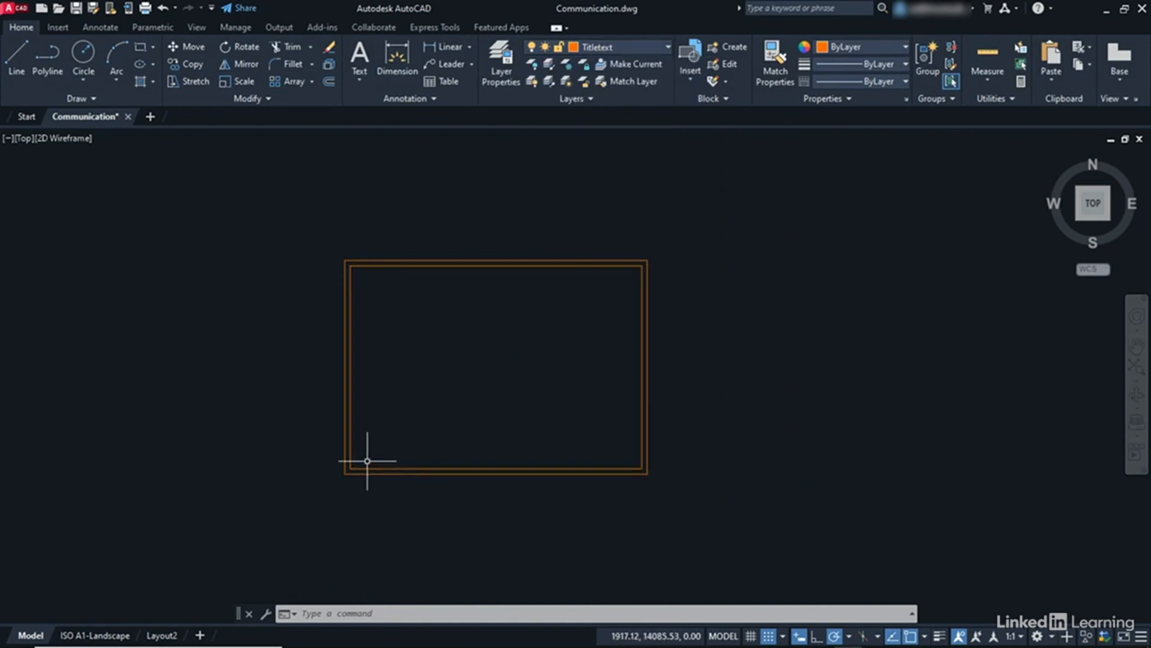
scroll(367, 461, "up", 8)
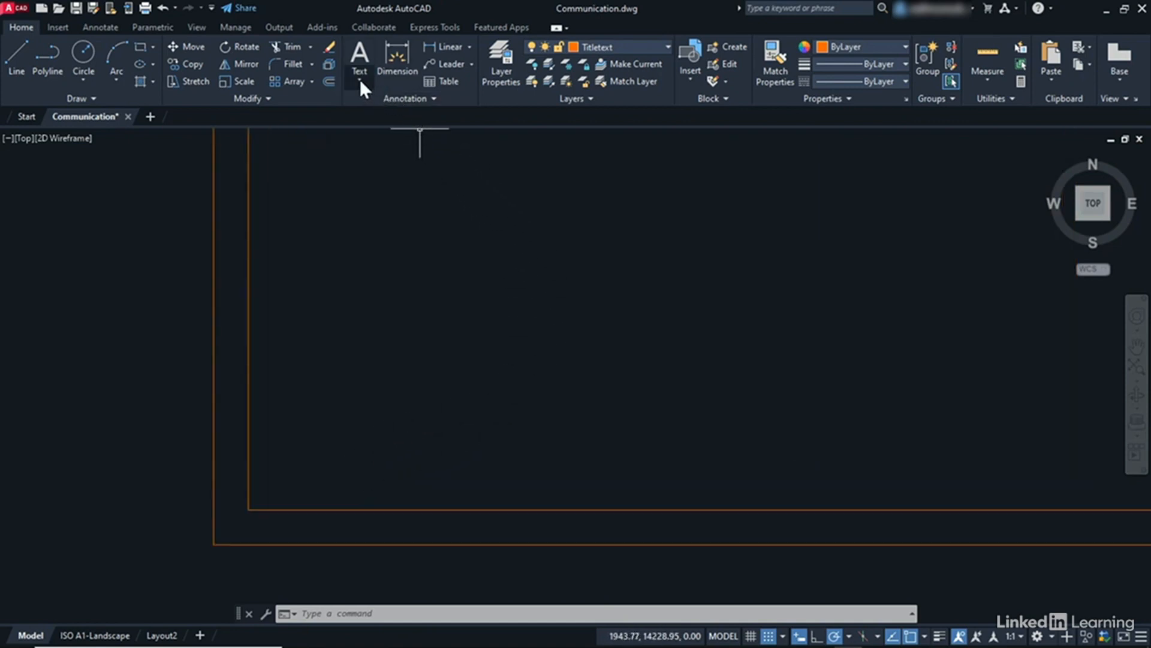
left_click(360, 79)
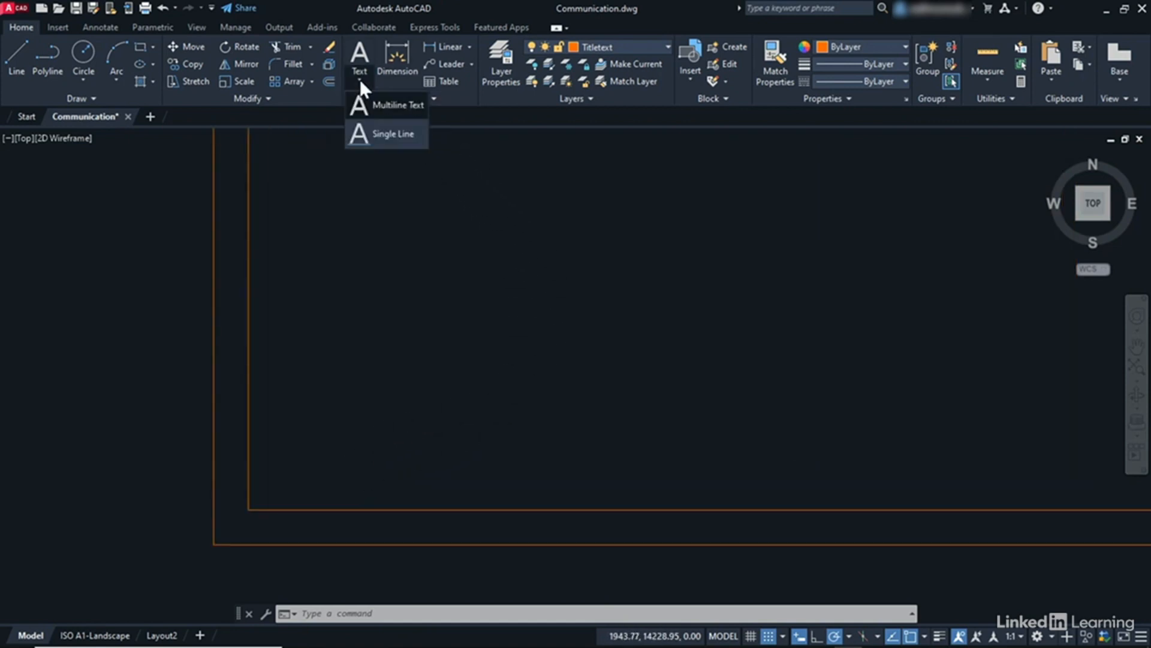
left_click(373, 138)
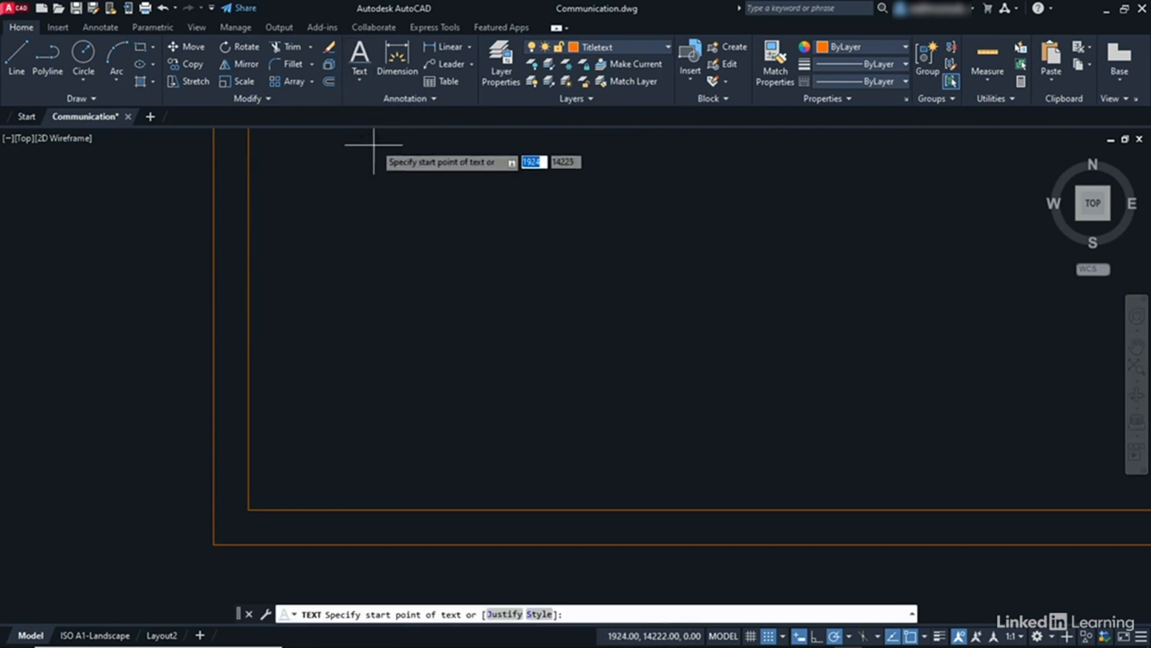
right_click(436, 247)
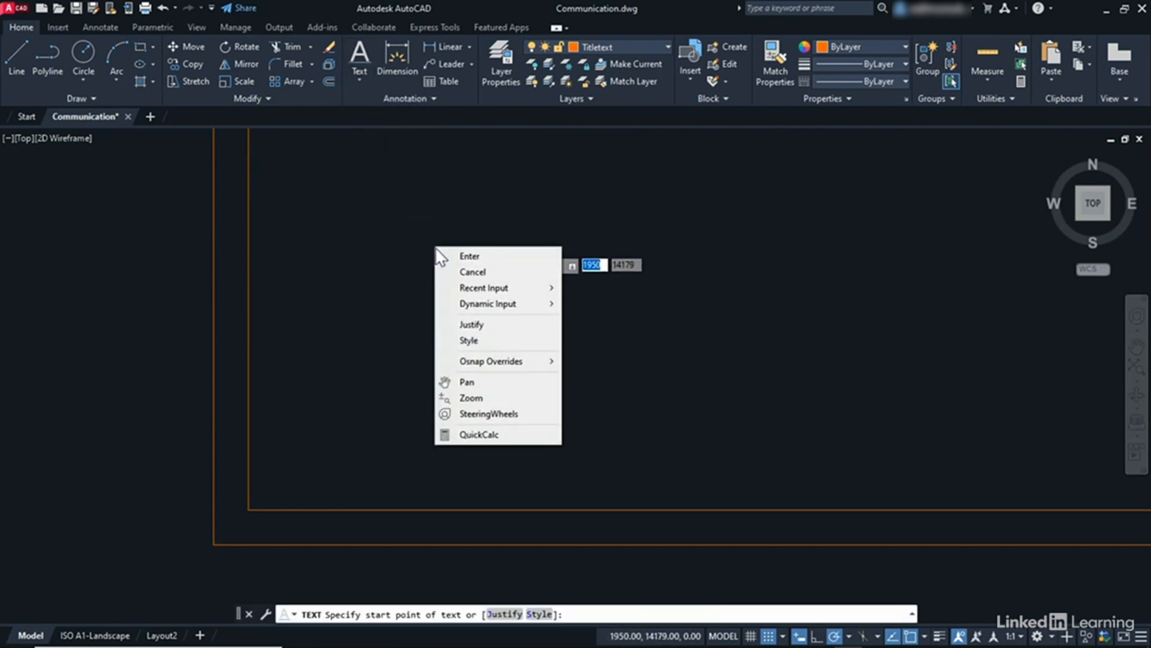
left_click(471, 325)
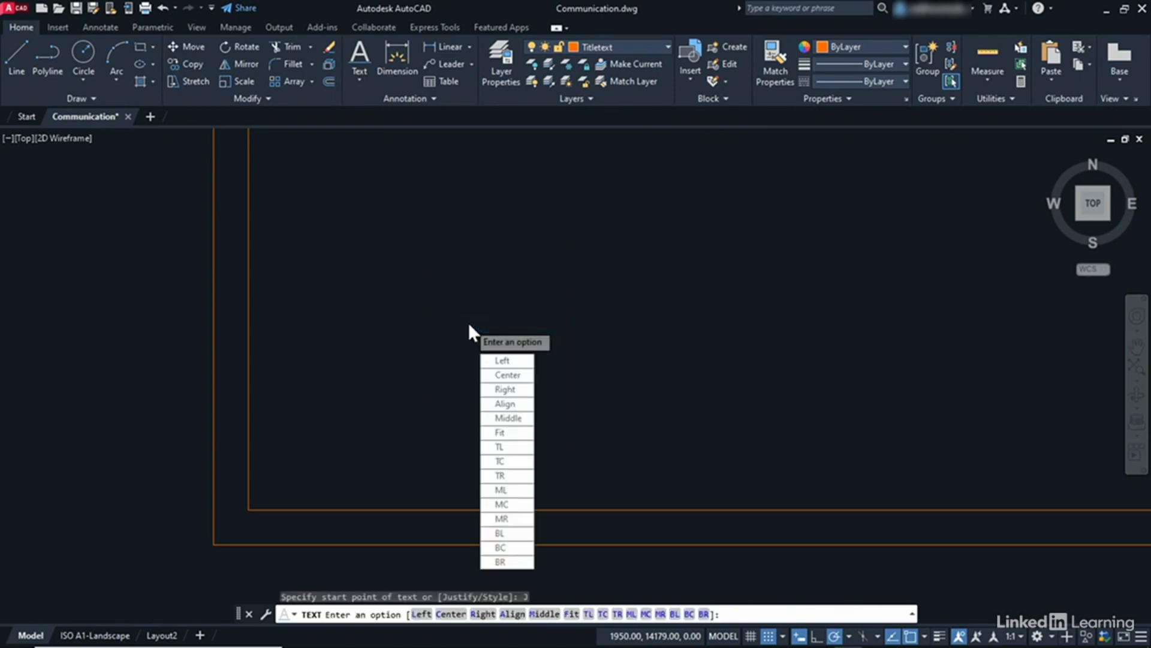
left_click(503, 361)
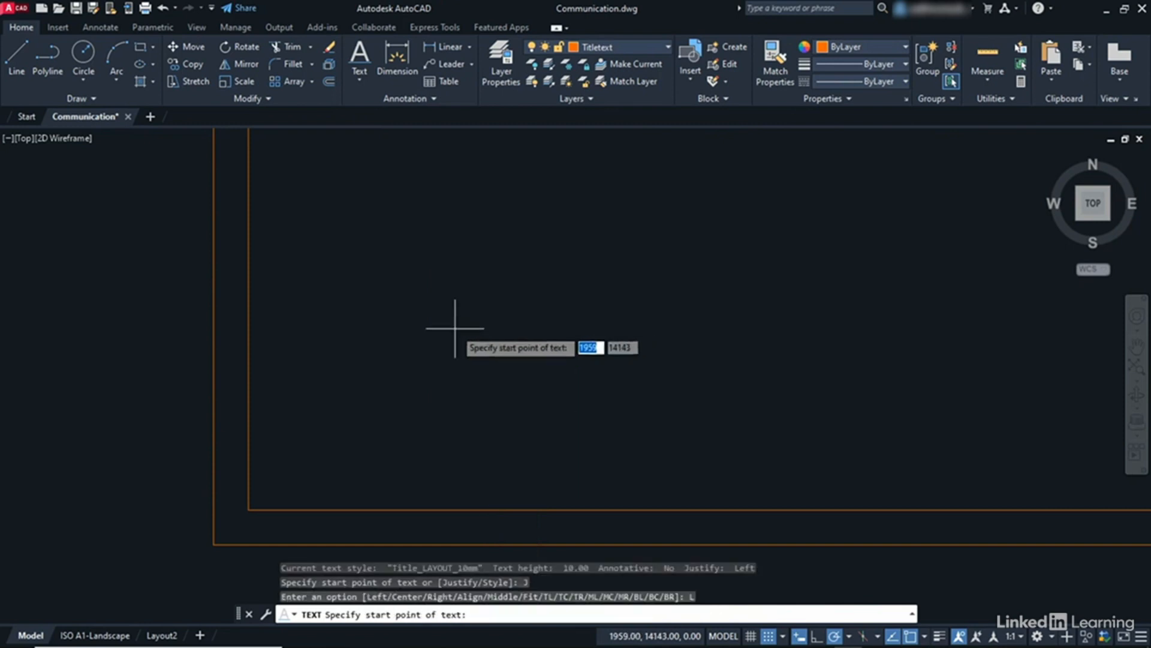
left_click(305, 465)
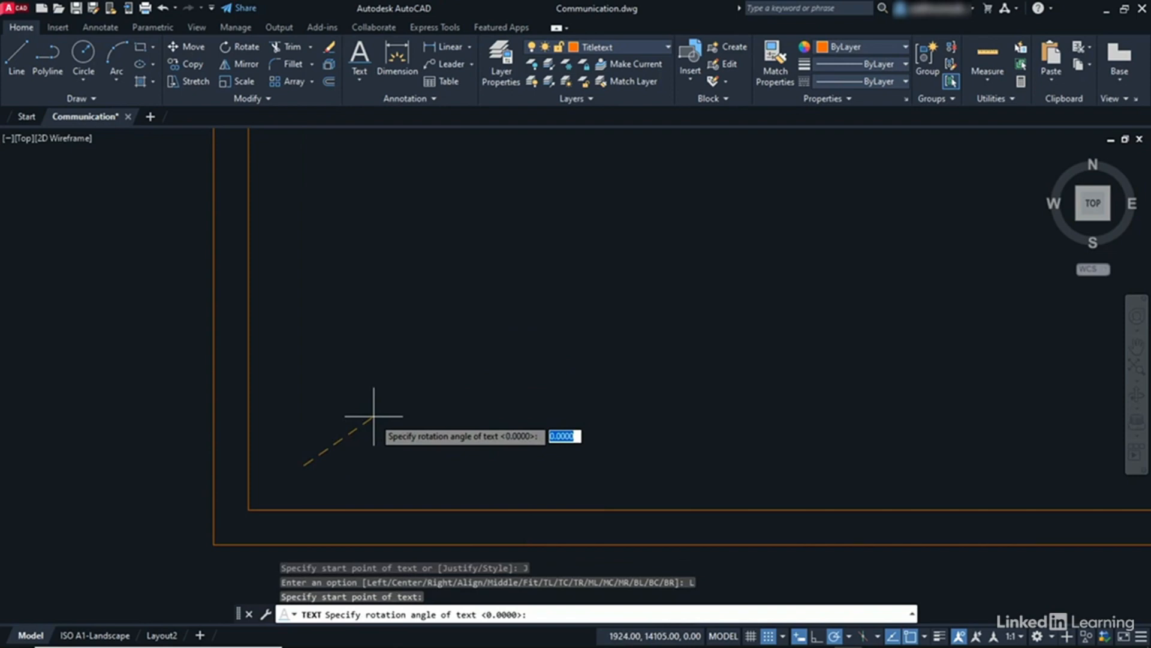
key("Return")
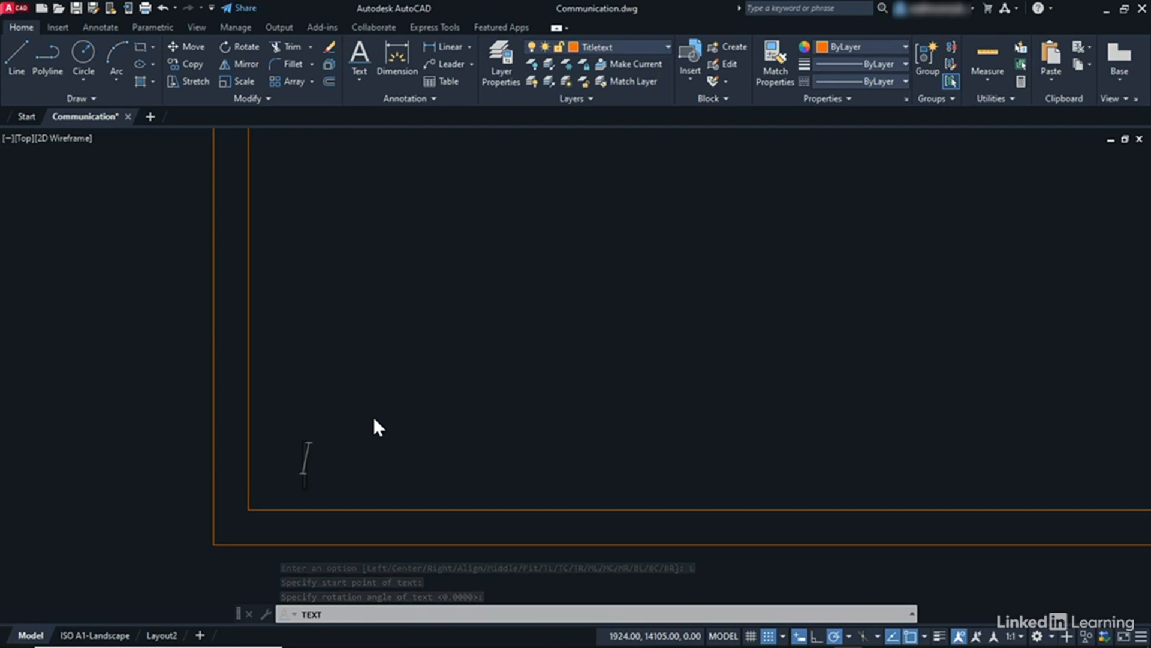
- Enter "Ground Floor - PLAN VIEW" as the title text and finish the text command
type("Ground")
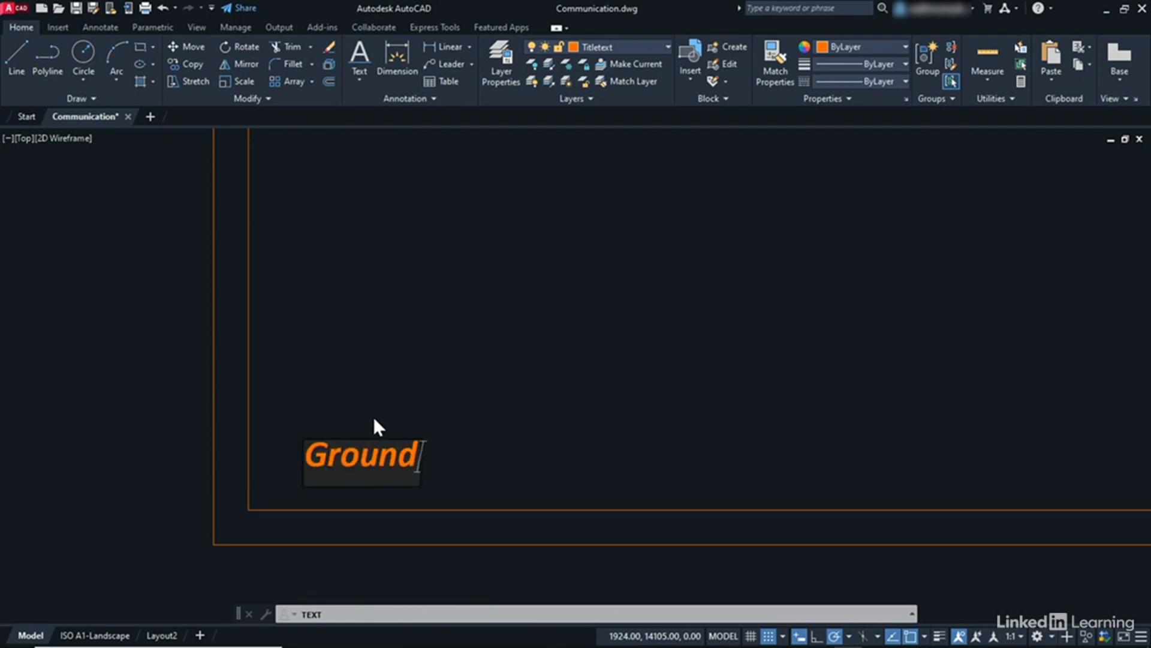
type(" Fl")
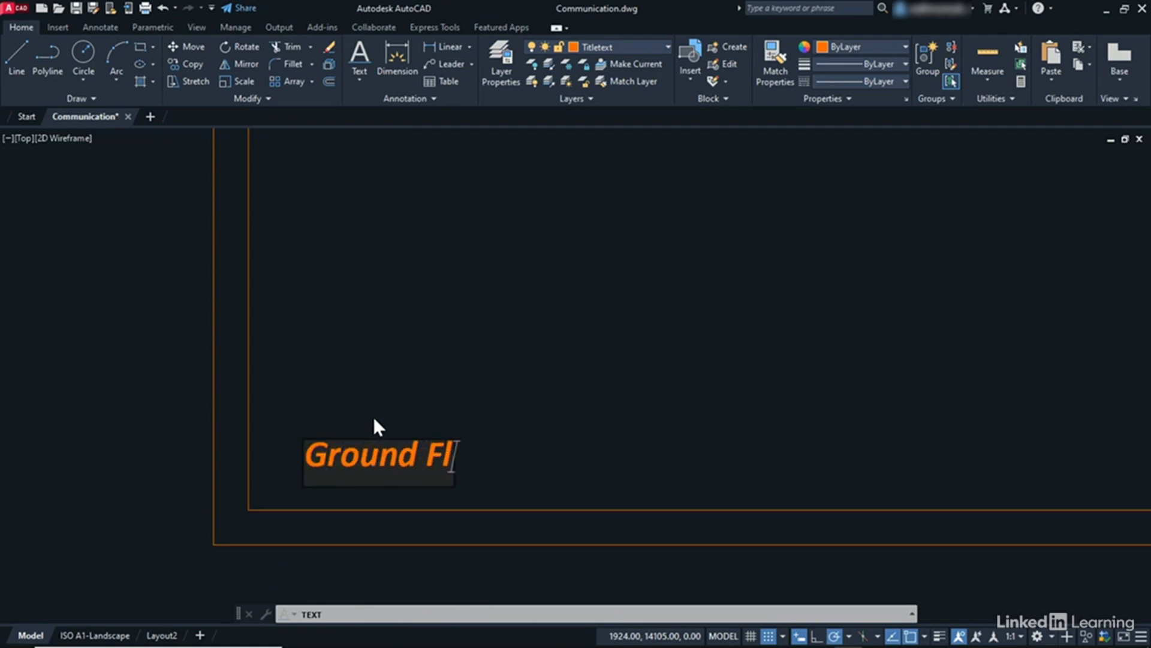
type("oor ")
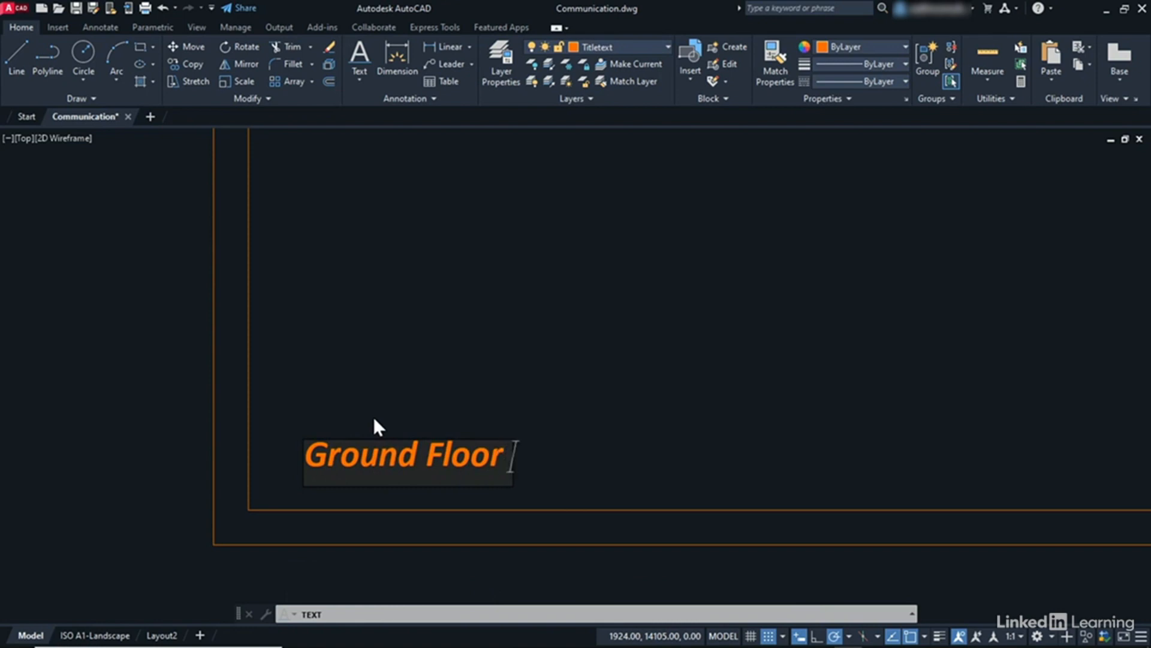
type("- PLA")
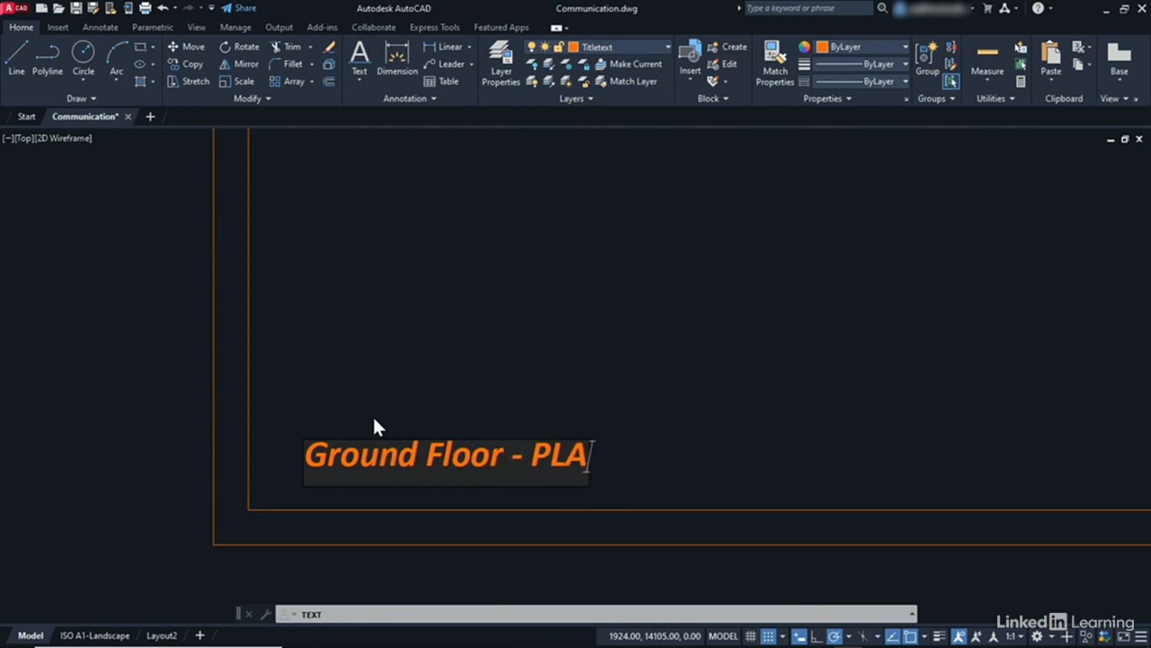
type("N VIEW")
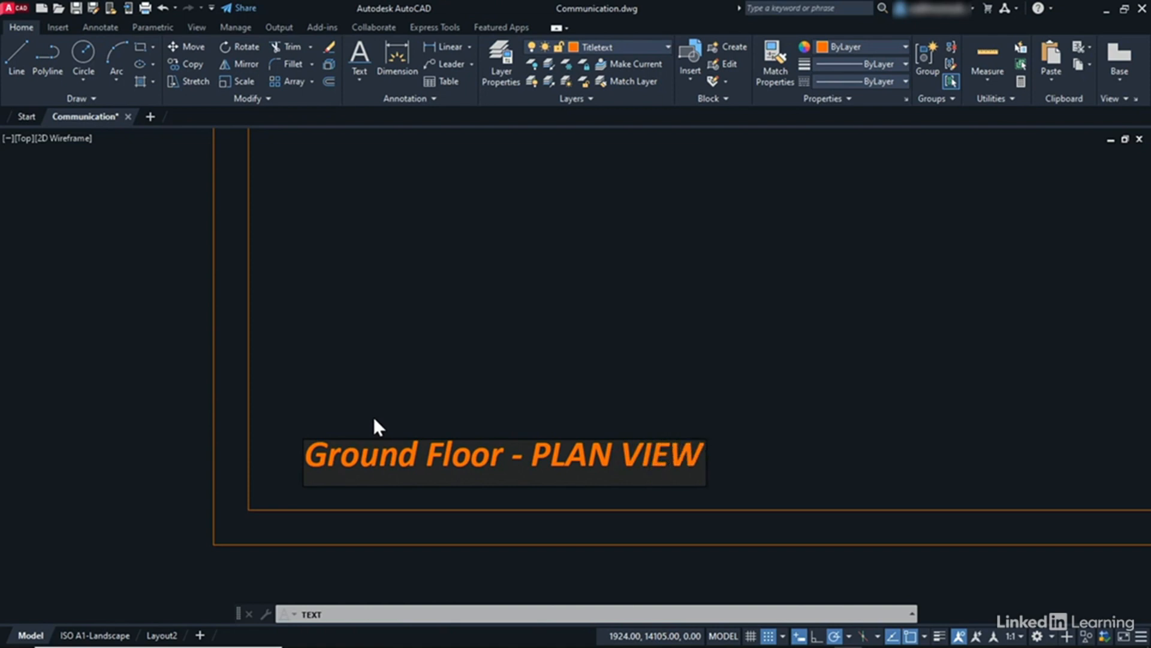
key("Return")
key("Return")
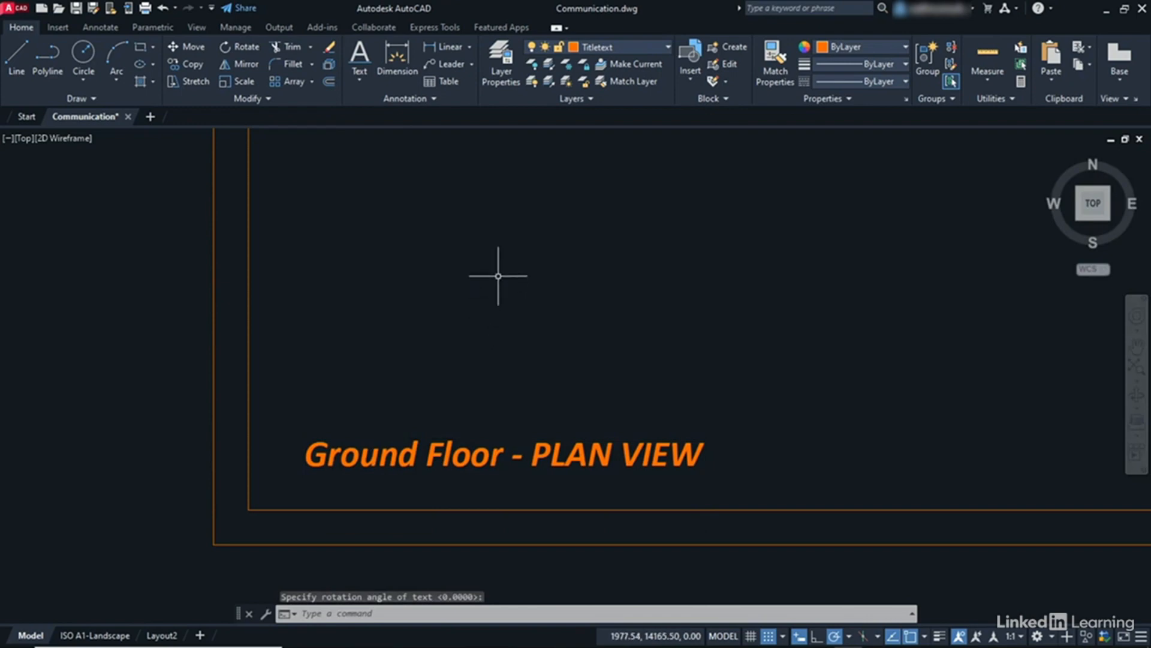
- Copy both border rectangles and the title text to the clipboard, using the outer rectangle's lower-left corner as base point
scroll(497, 276, "down", 5)
mouse_move(566, 211)
middle_mouse_down()
mouse_move(460, 330)
mouse_move(433, 391)
middle_mouse_up()
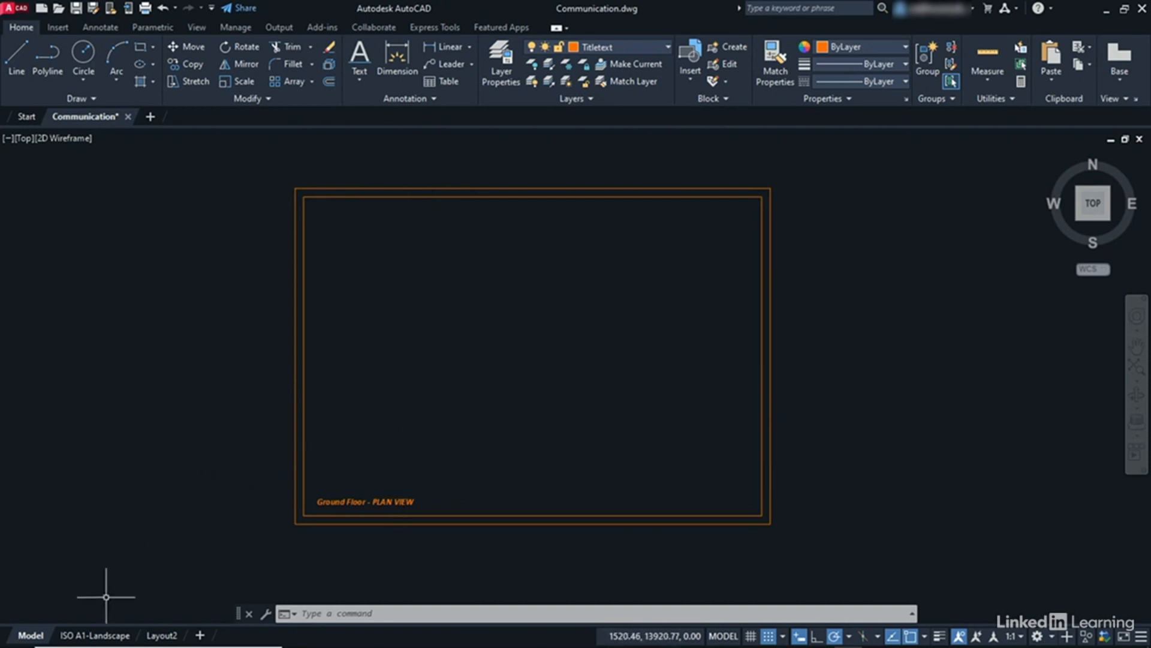
mouse_move(100, 637)
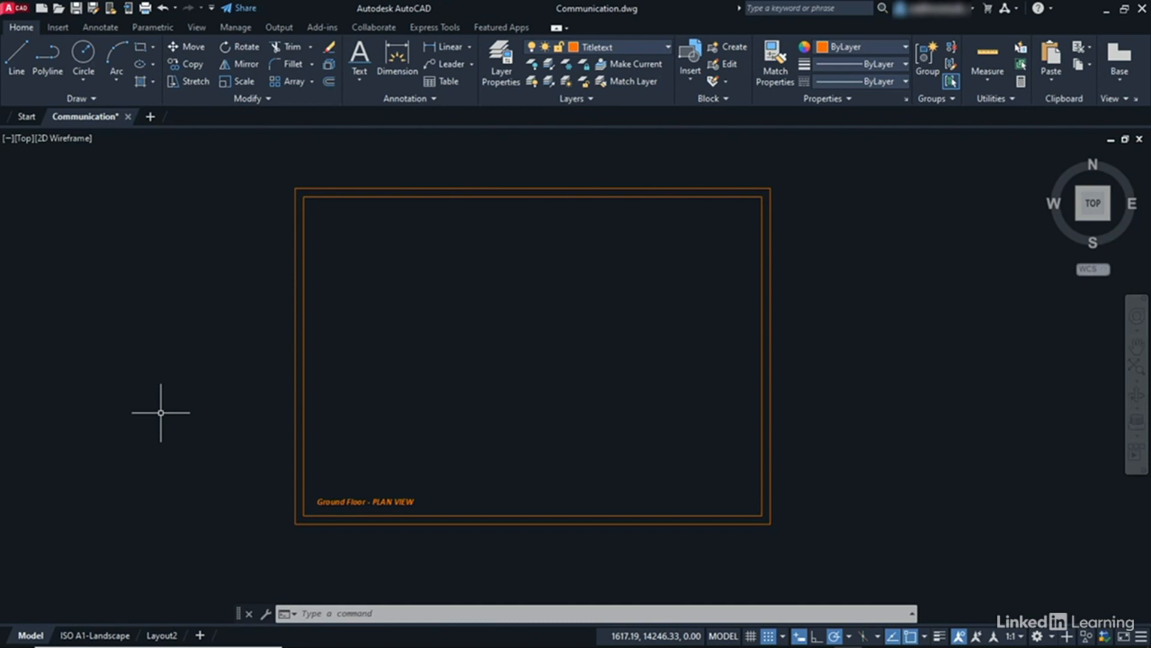
left_click(294, 316)
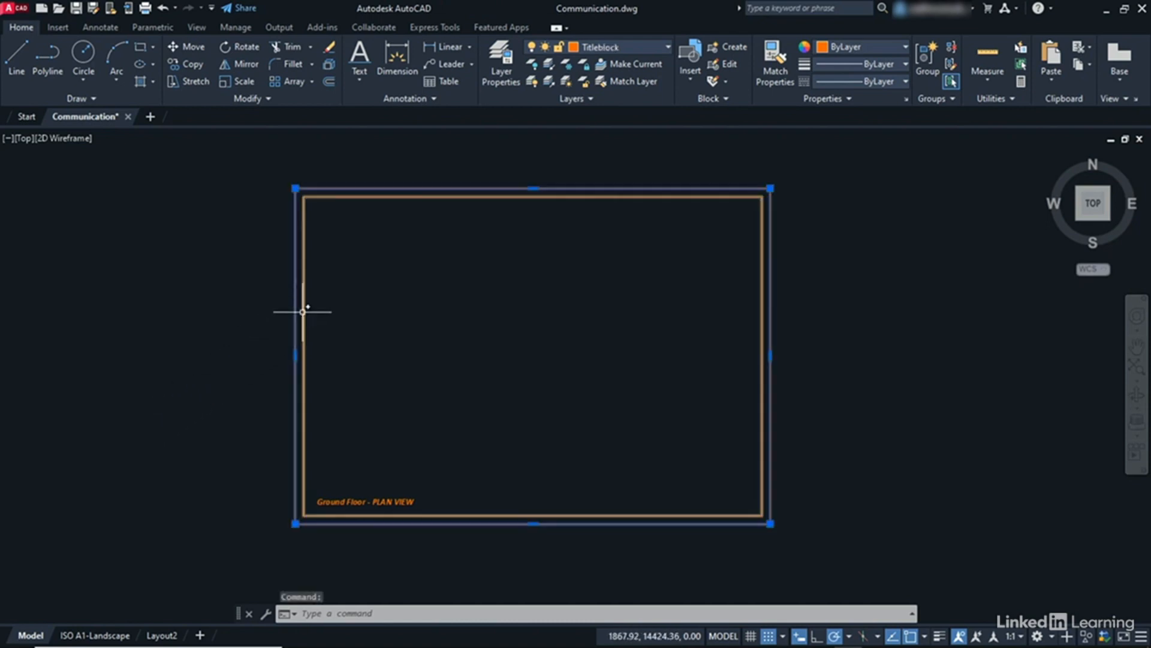
left_click(305, 310)
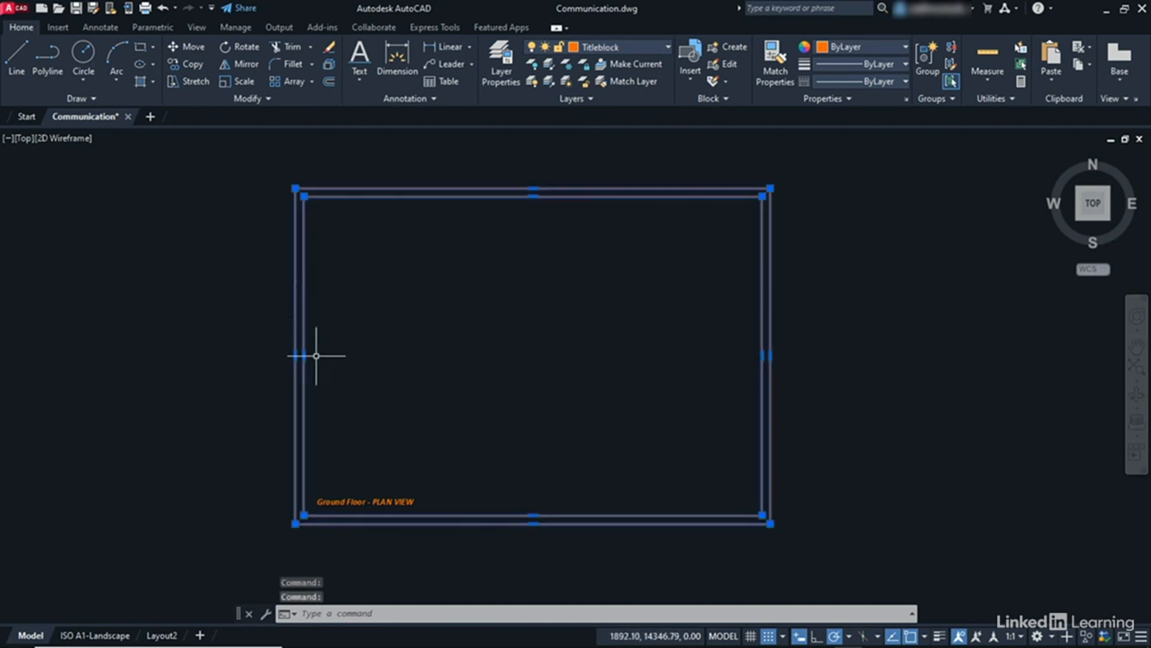
left_click(348, 500)
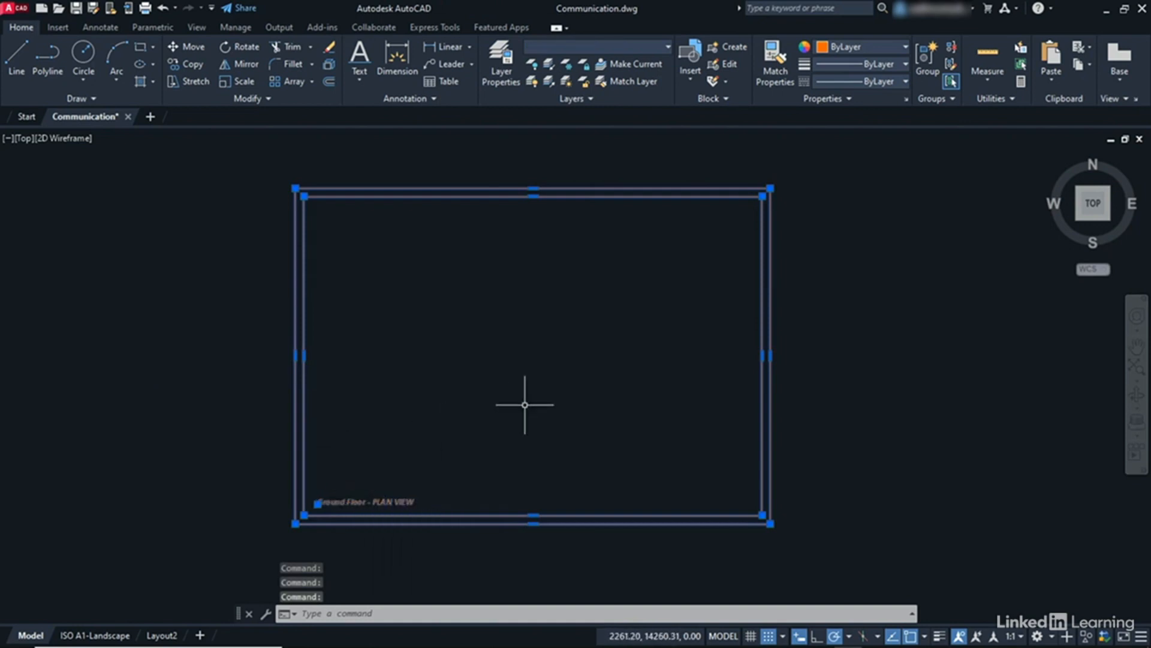
right_click(567, 269)
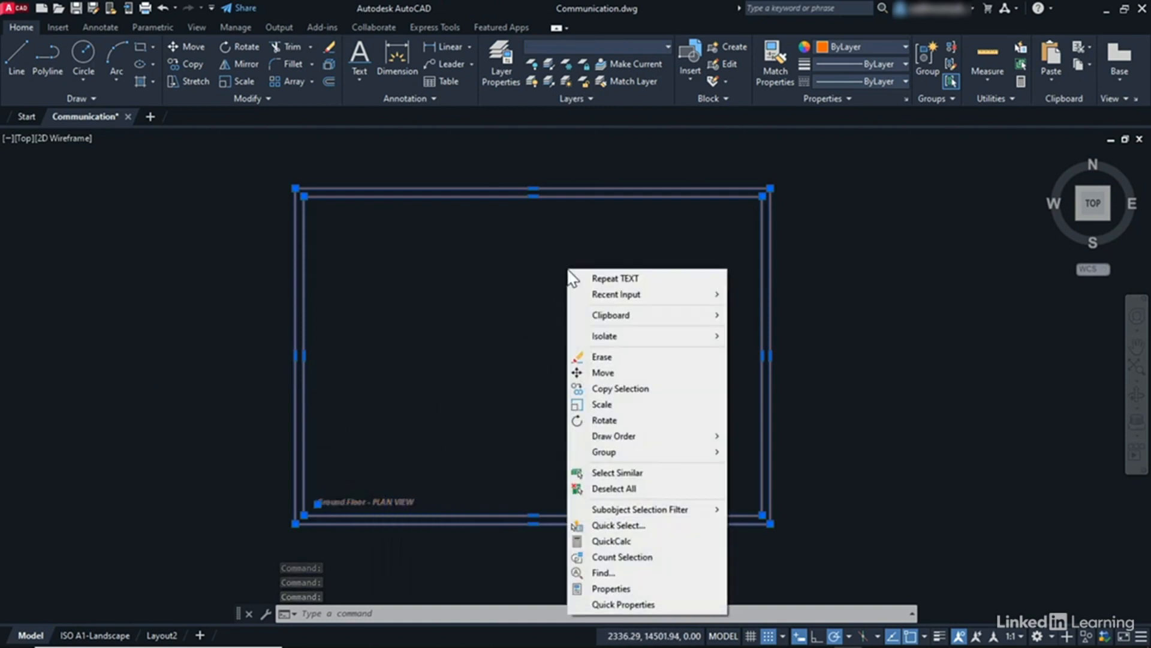
mouse_move(647, 314)
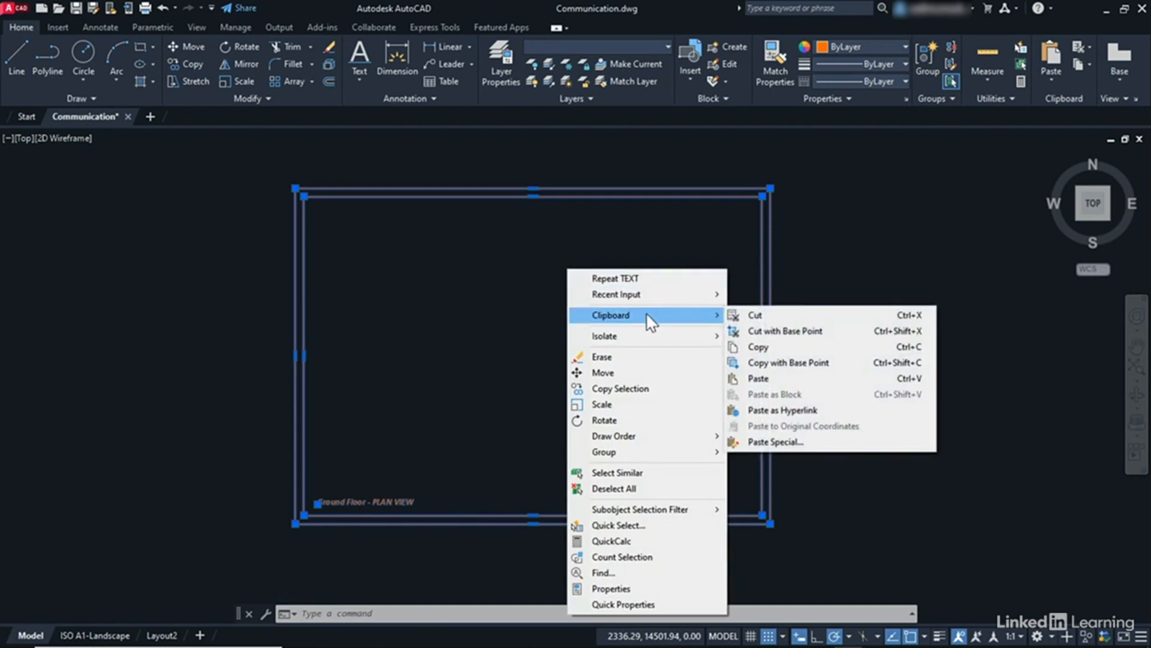
left_click(797, 363)
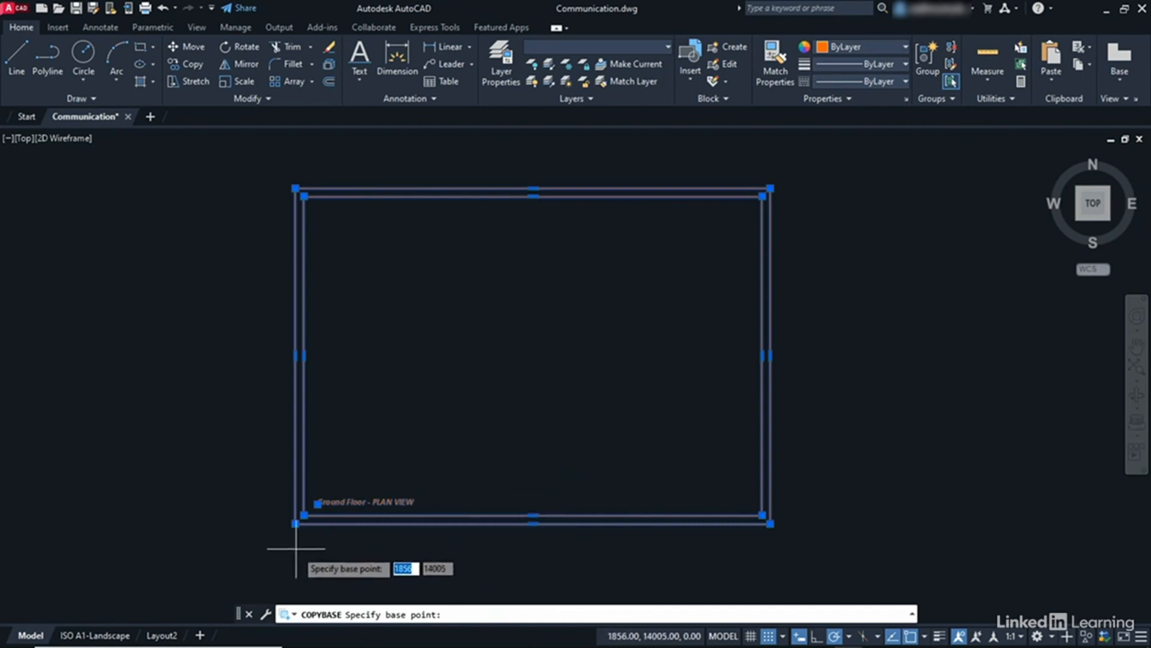
mouse_move(295, 524)
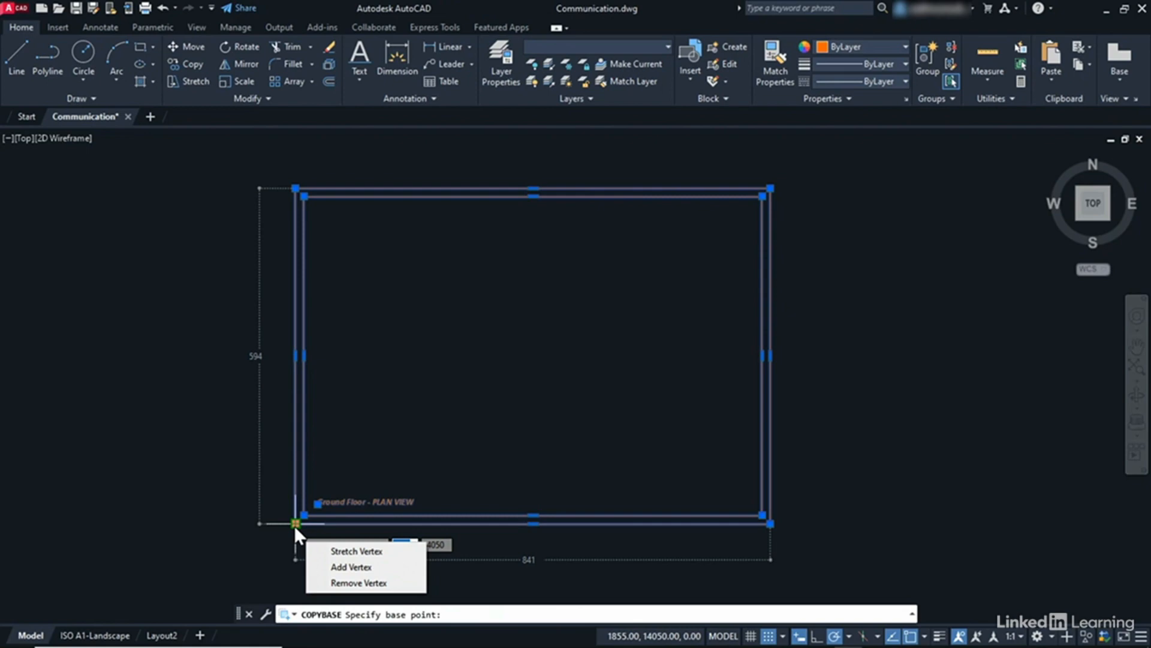
left_click(295, 524)
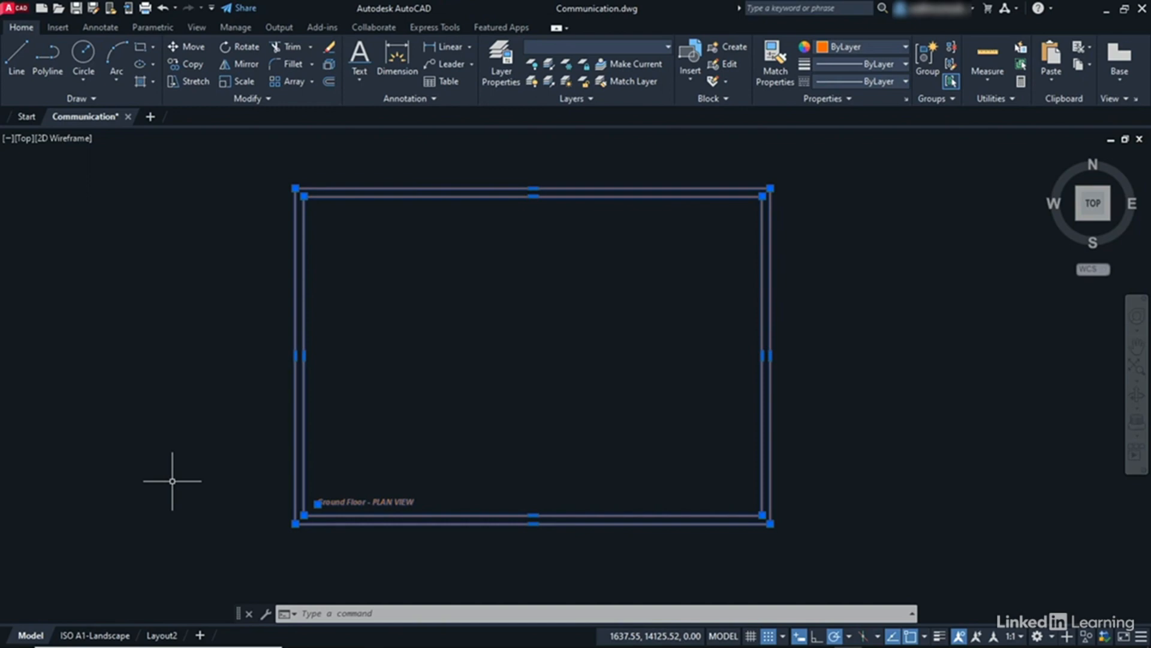
key("Escape")
key("Escape")
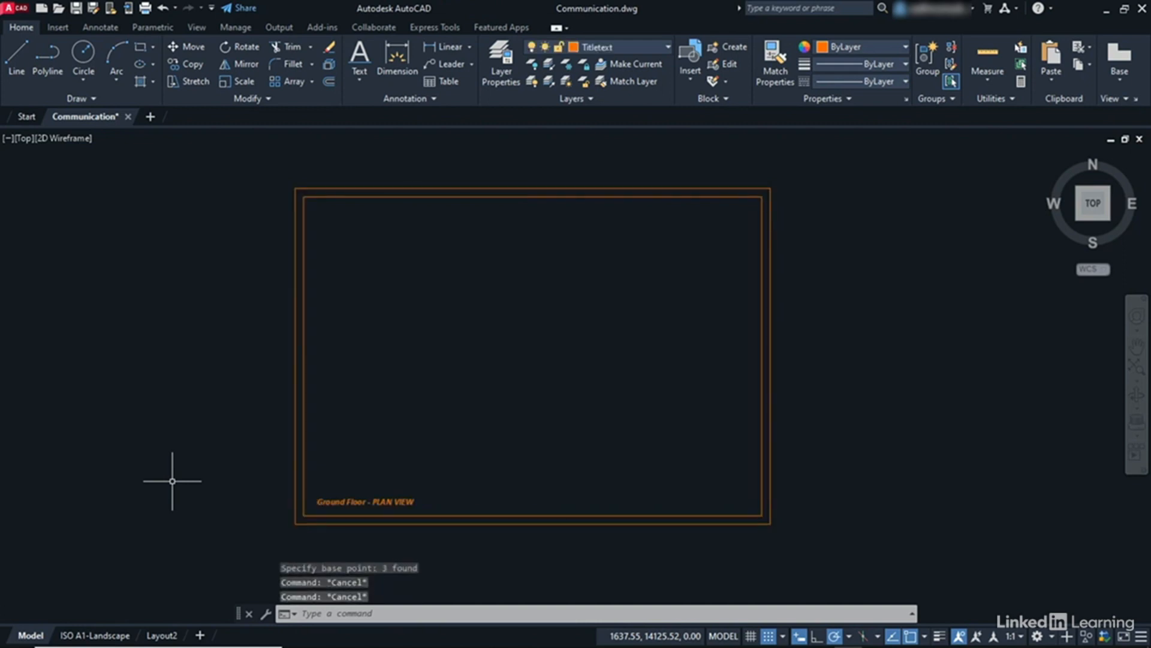
- Switch to the ISO A1-Landscape layout and erase the viewport showing the floor plan
middle_click(629, 376)
middle_click(630, 377)
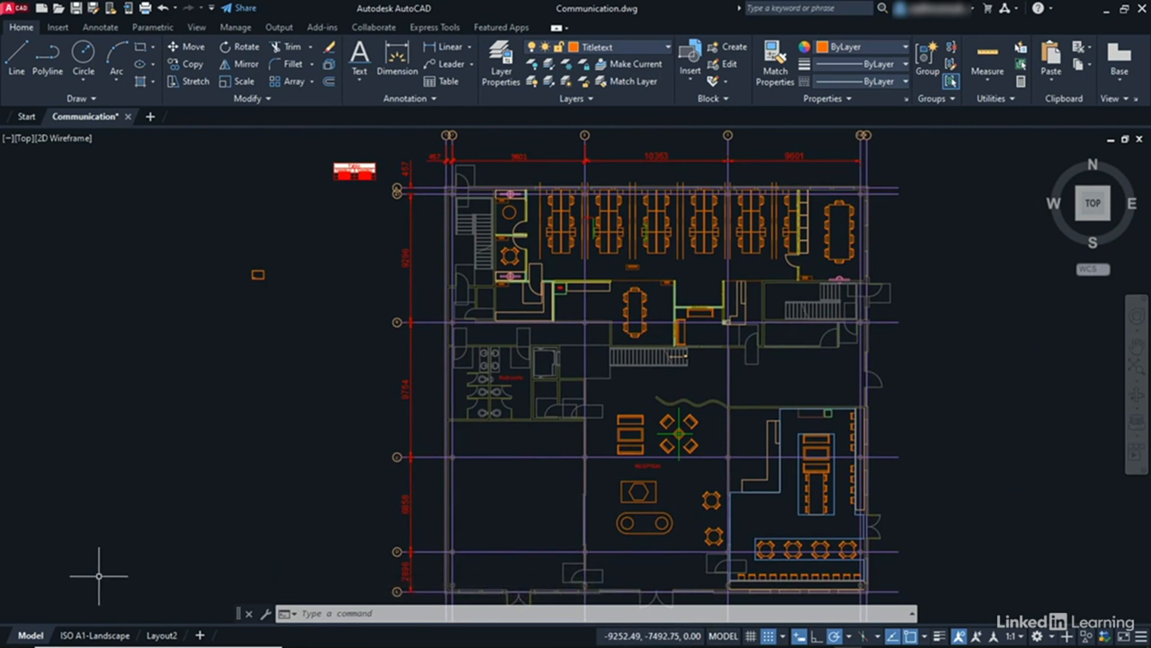
left_click(92, 637)
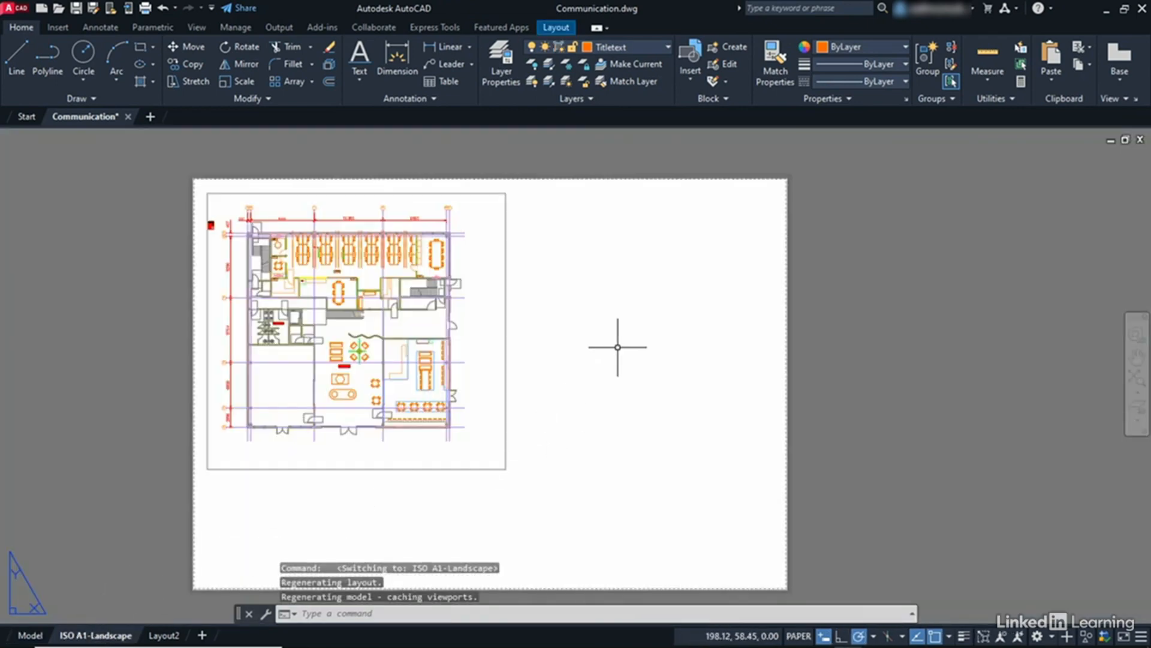
middle_click_drag(621, 346, 693, 324)
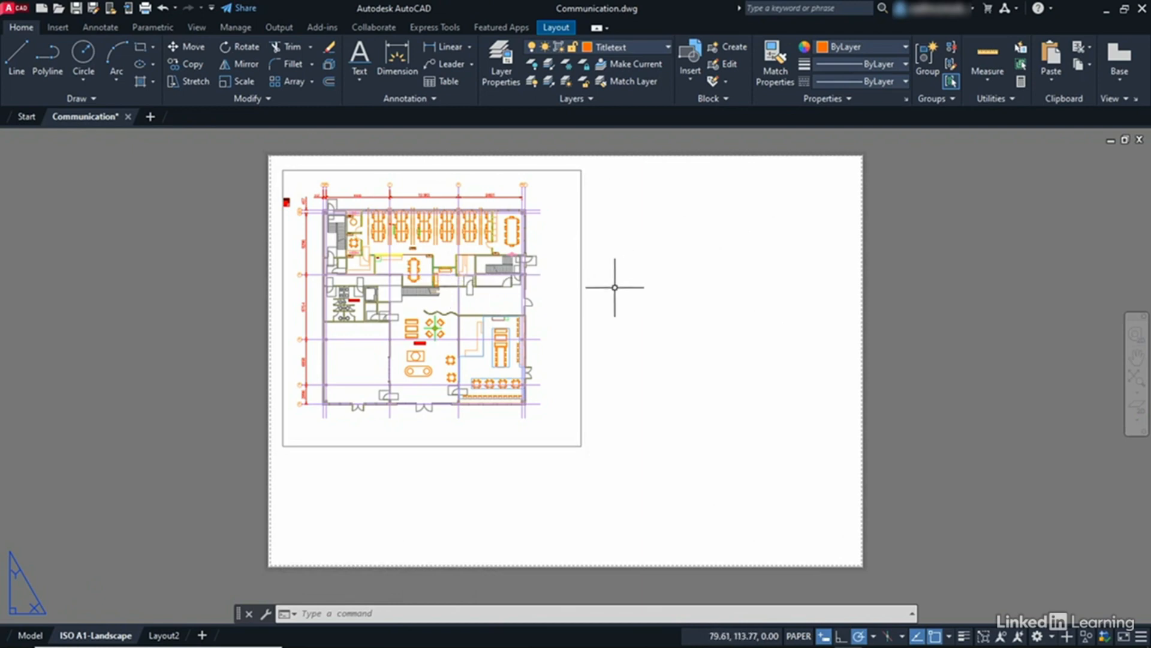
left_click(581, 307)
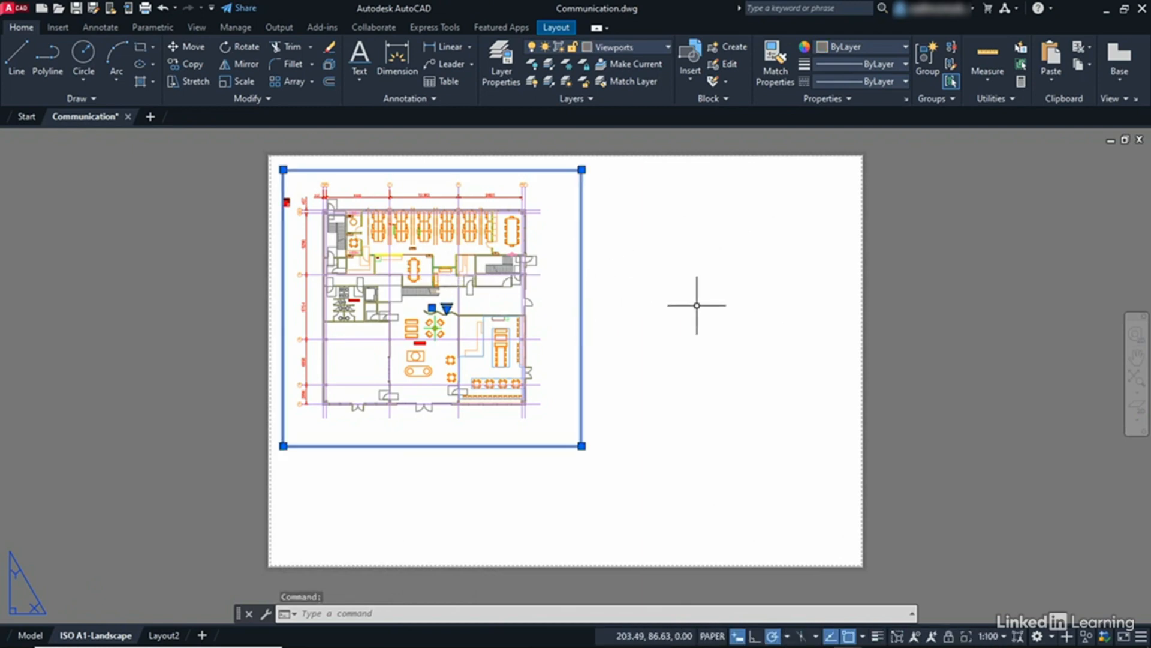
right_click(690, 249)
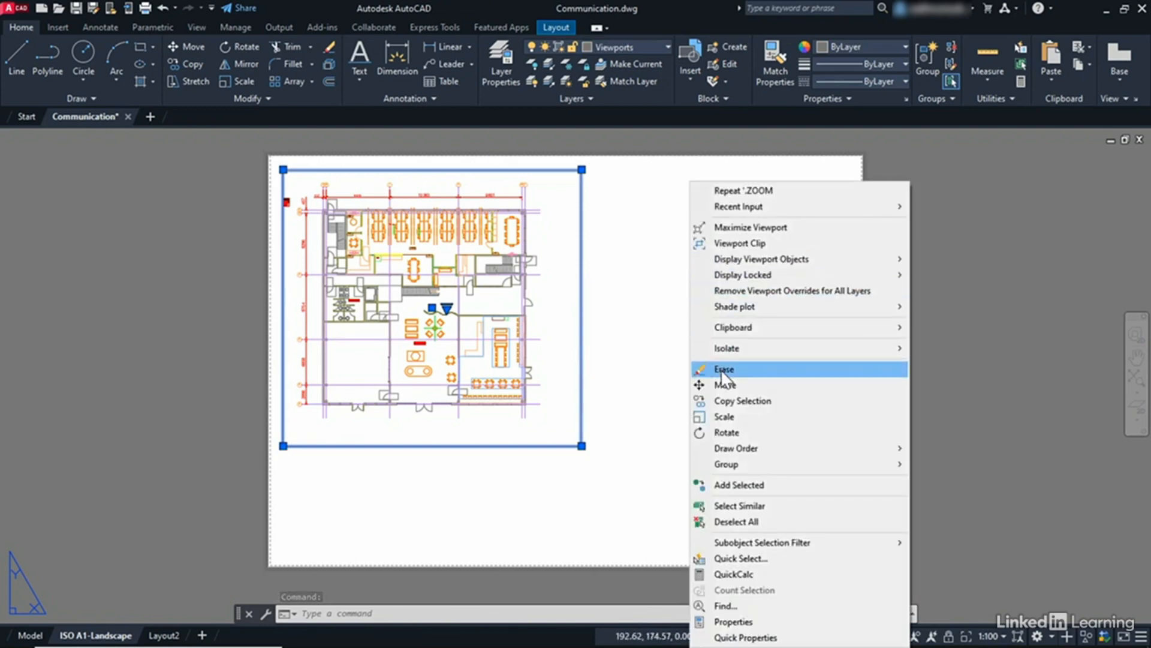
left_click(723, 369)
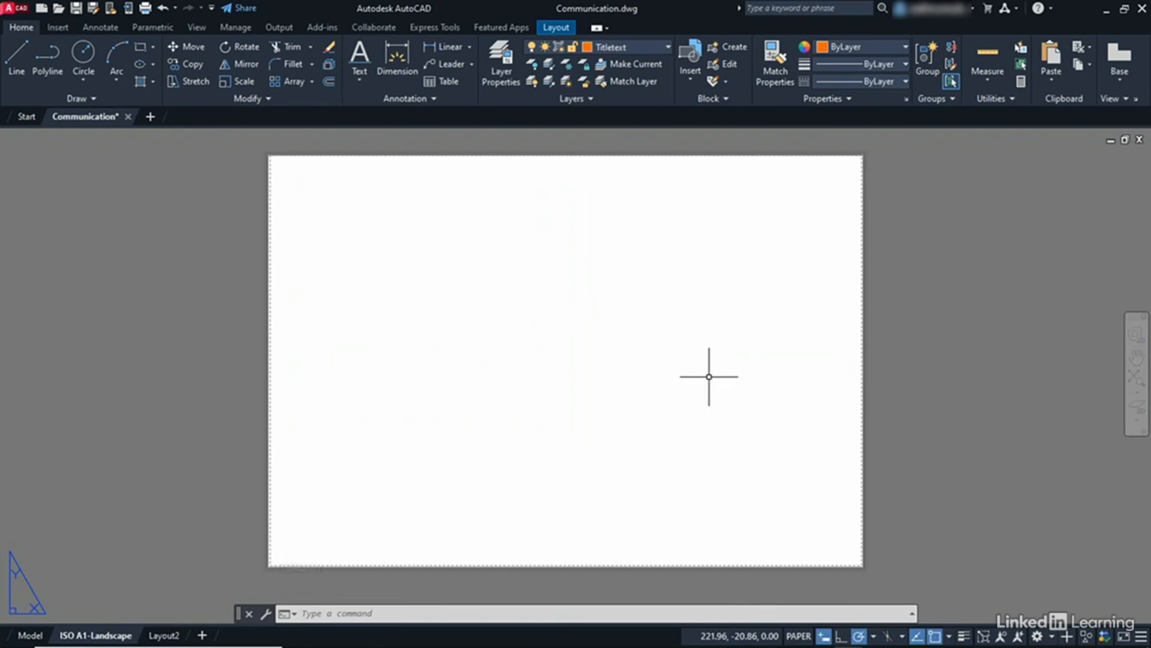
- Paste the copied borders and title text onto the ISO A1-Landscape layout with the insertion point at 0,0
right_click(504, 253)
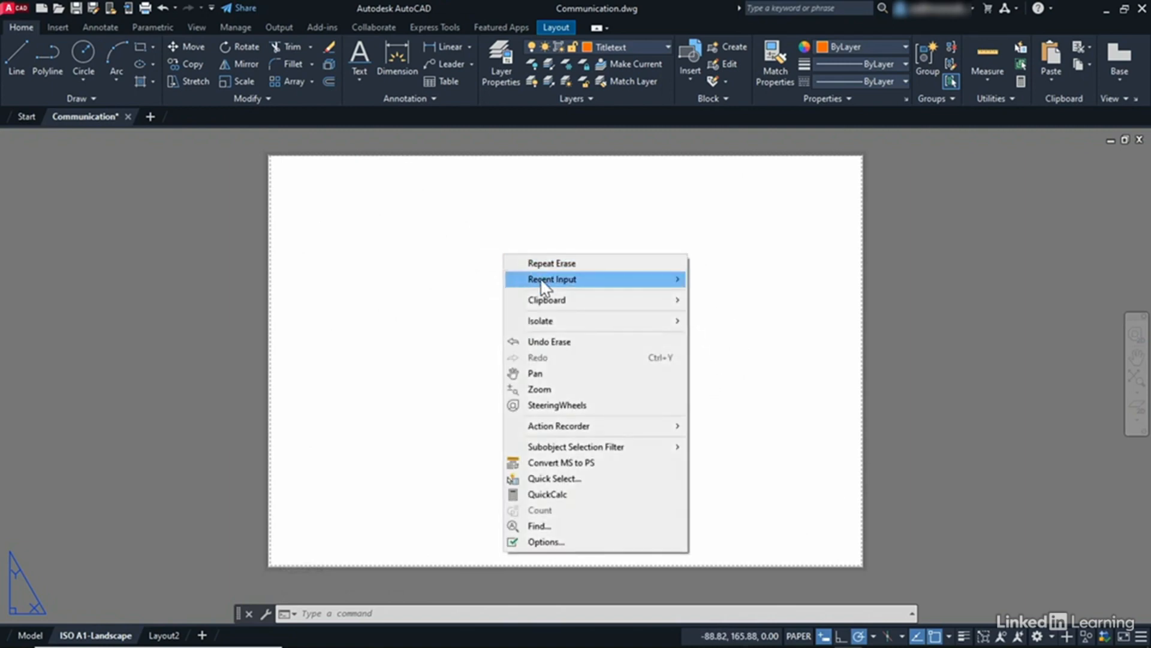
mouse_move(561, 308)
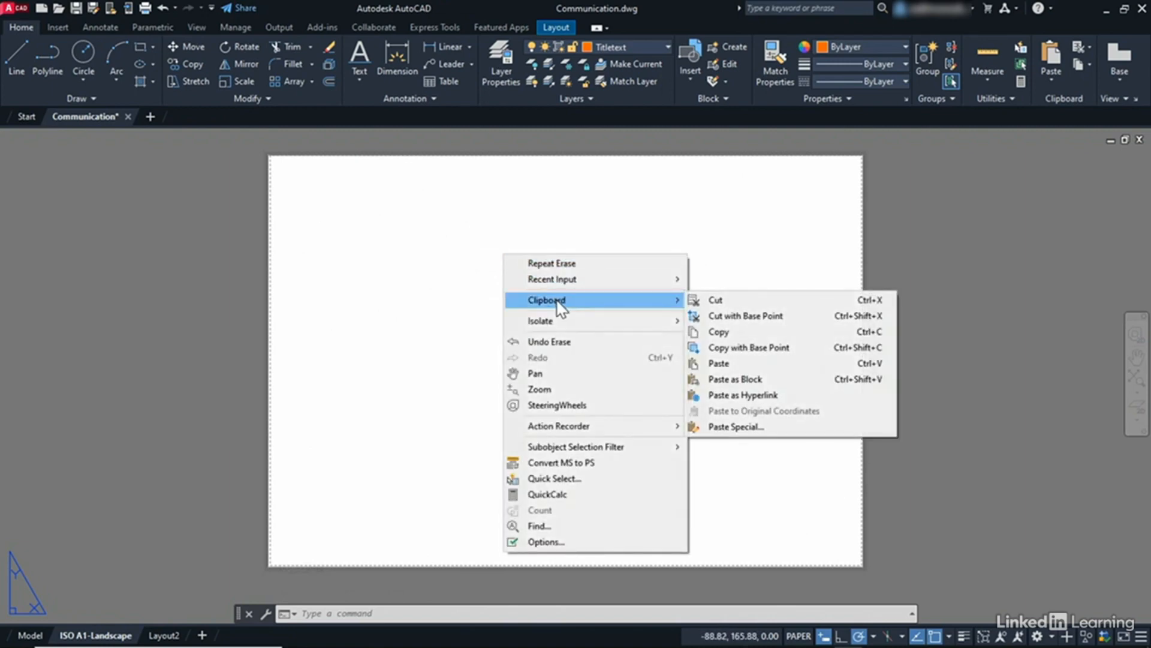
left_click(718, 362)
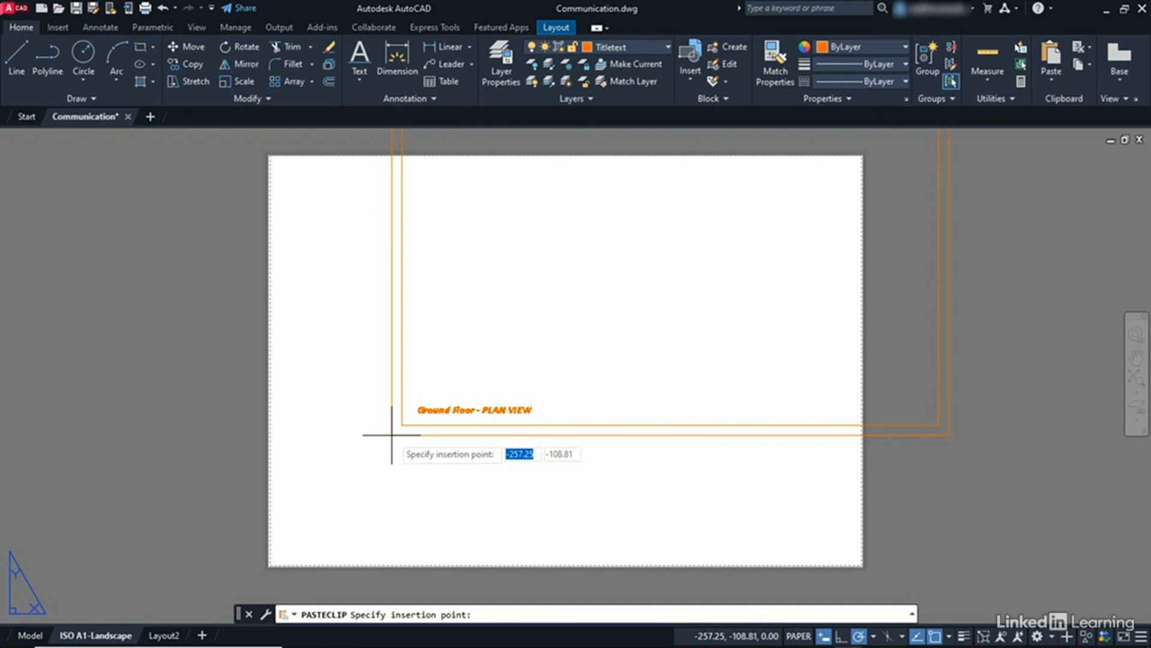
type("0")
key("Tab")
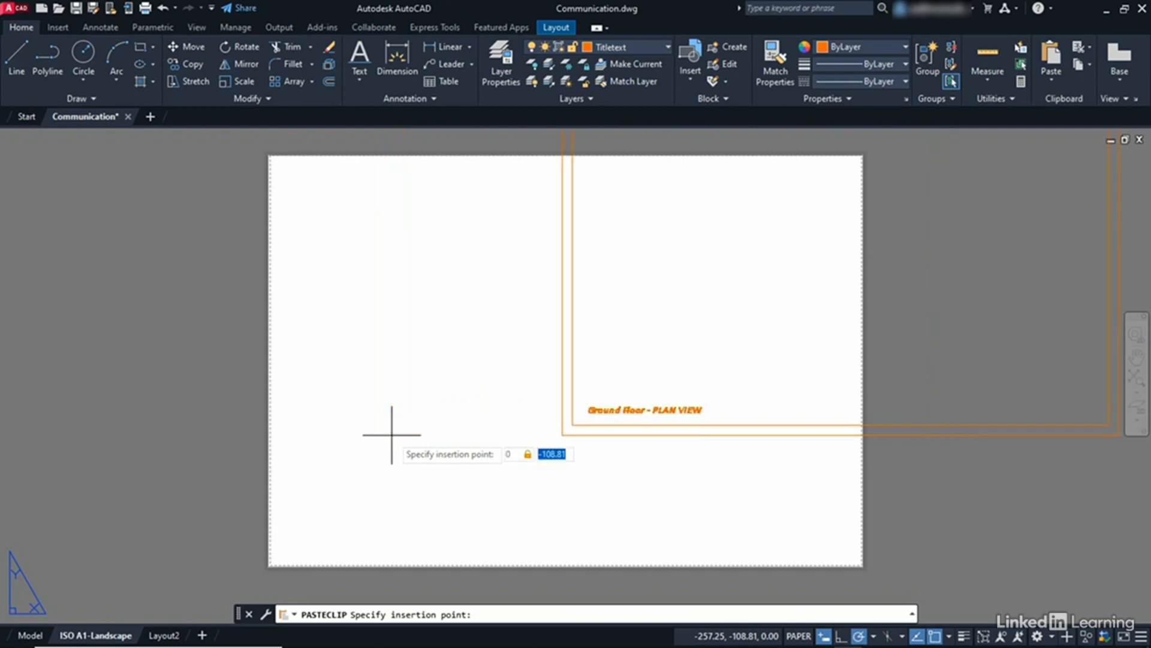
type("0")
key("Return")
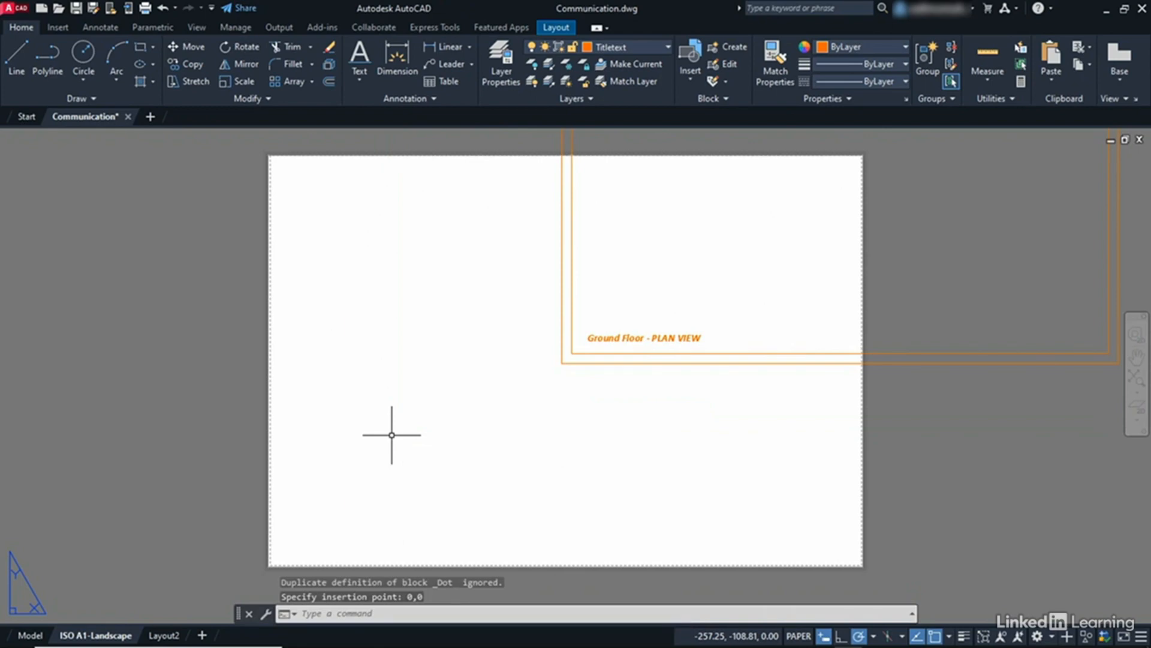
scroll(423, 329, "down", 2)
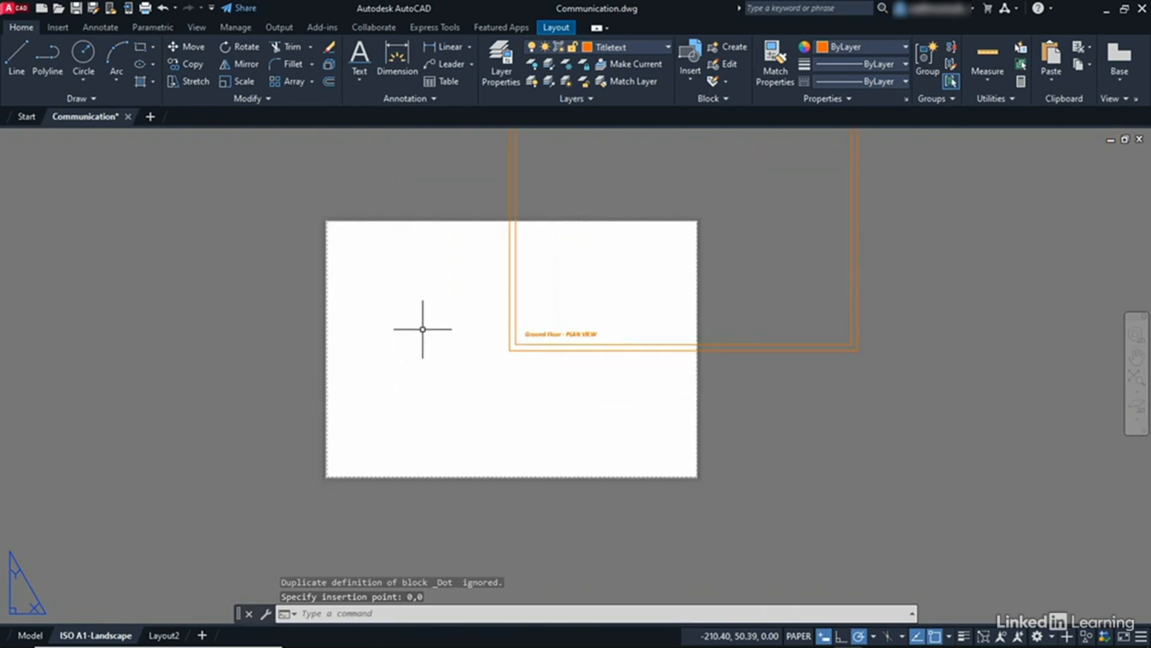
scroll(423, 329, "down", 2)
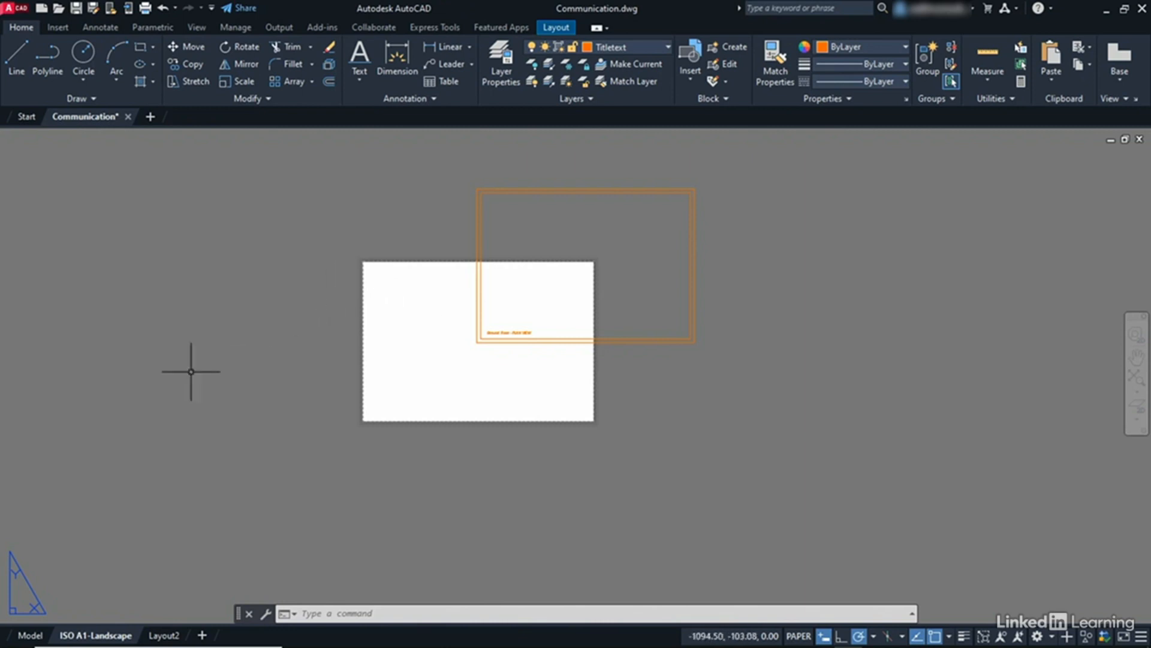
- Open the layout's page setups and delete the one named ISO A1-Landscape-PDF_HI-RES
right_click(91, 638)
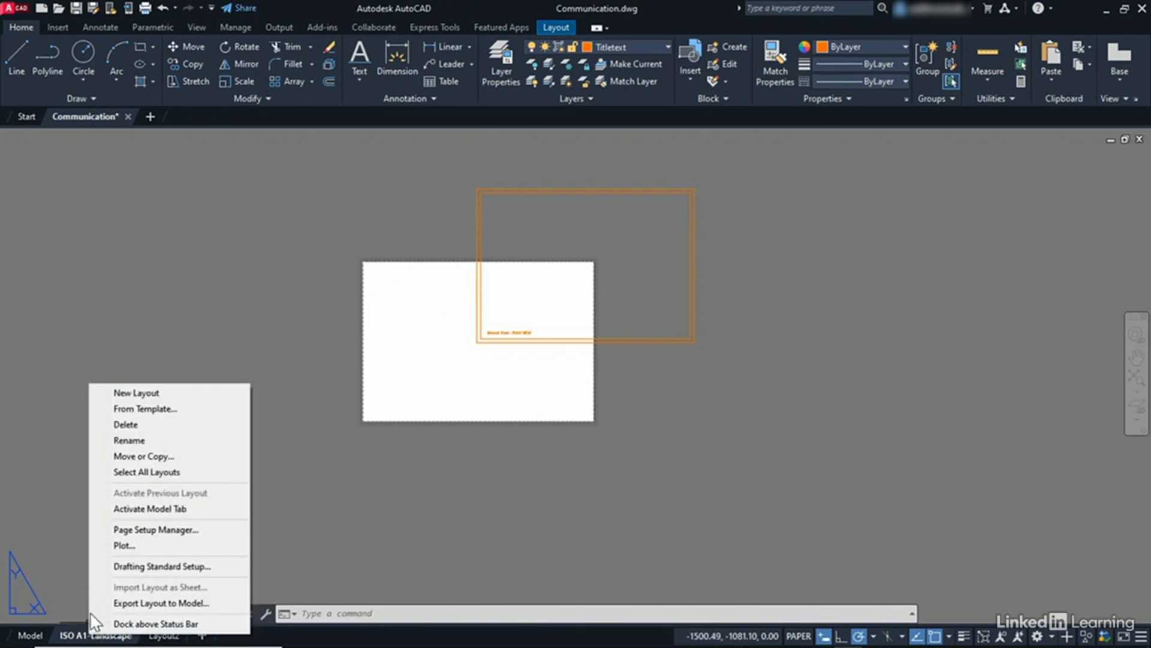
left_click(136, 531)
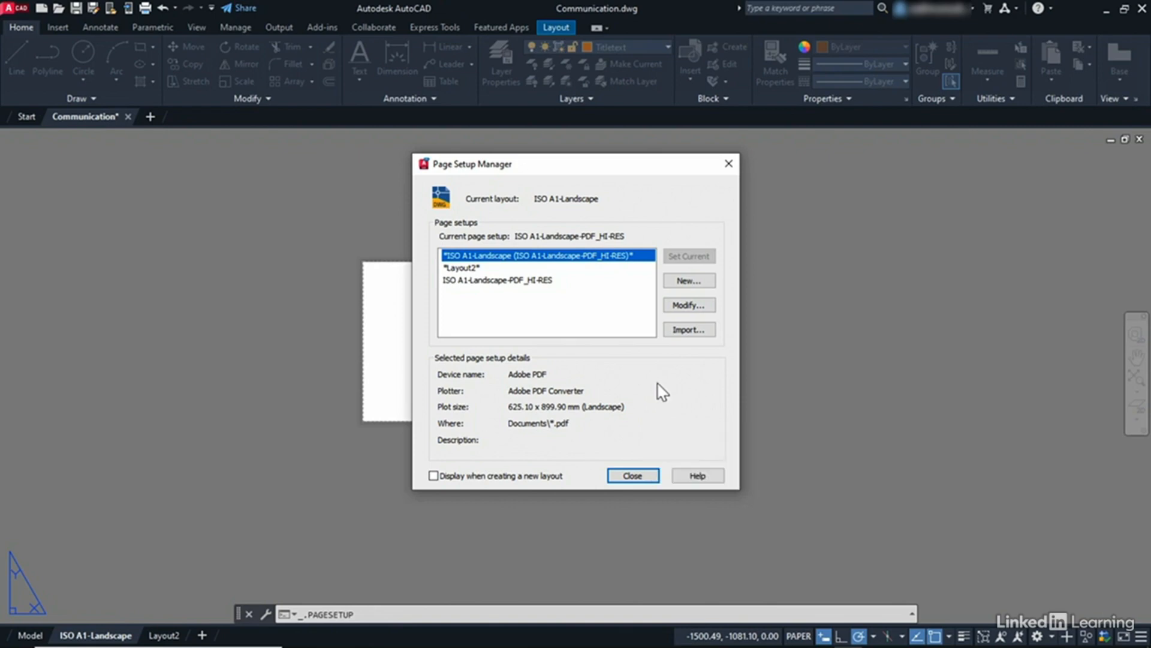
left_click(514, 281)
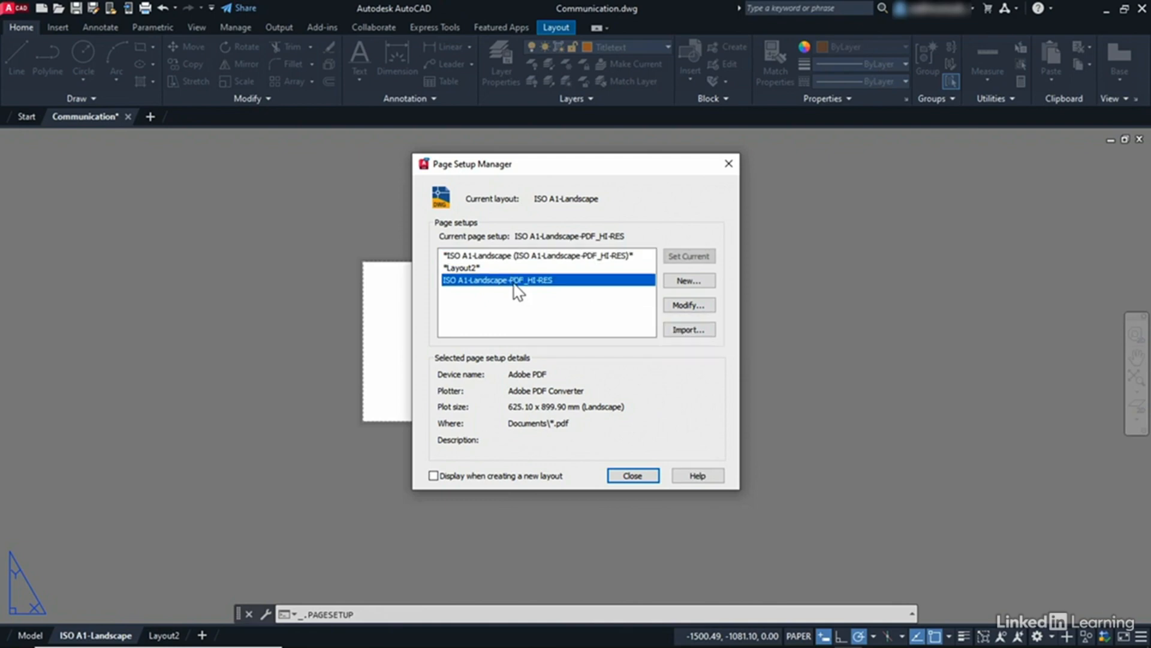
right_click(514, 286)
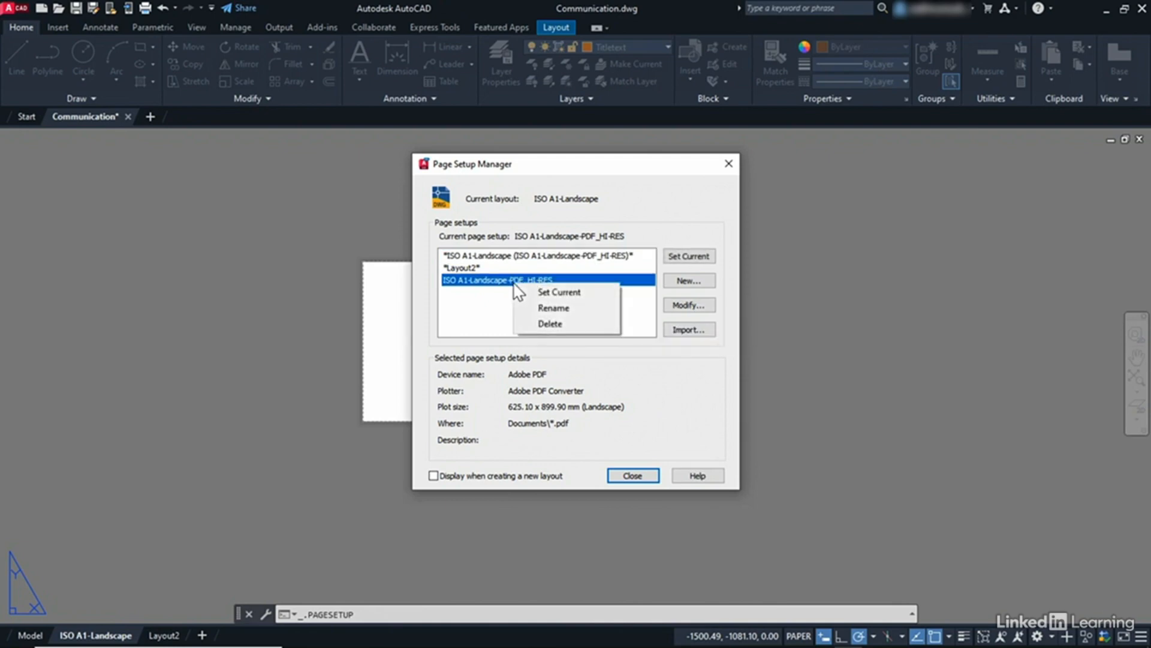
left_click(543, 323)
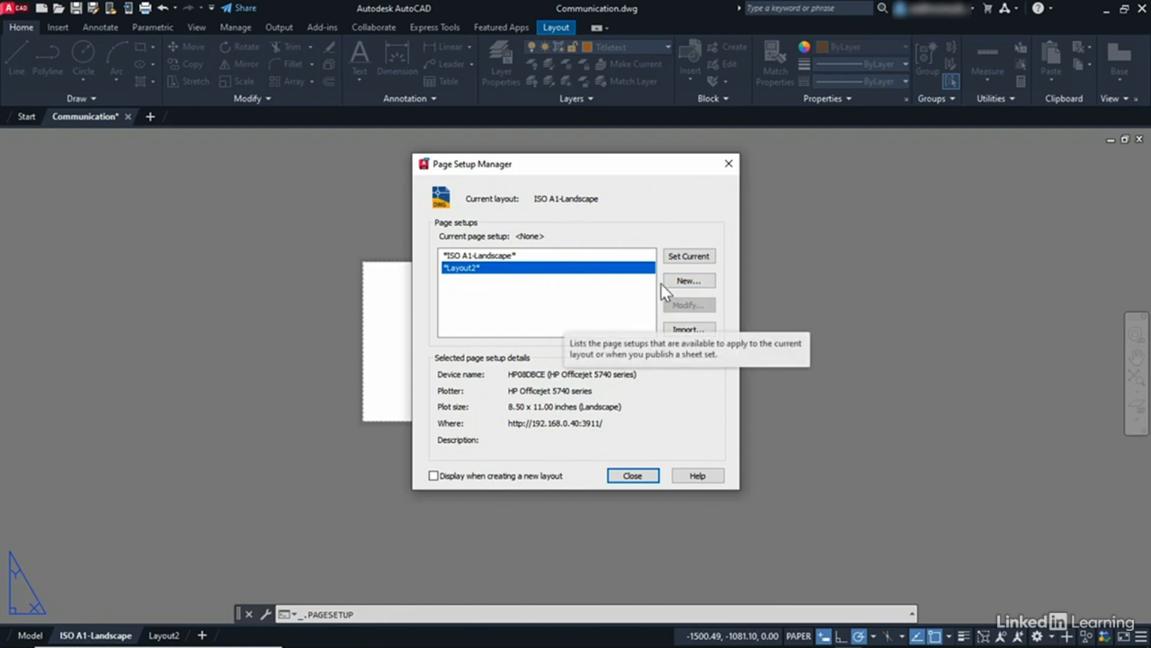
- Create a new page setup named "ISO A1-Metric-PDF Hi Res-LANDSCAPE"
left_click(687, 280)
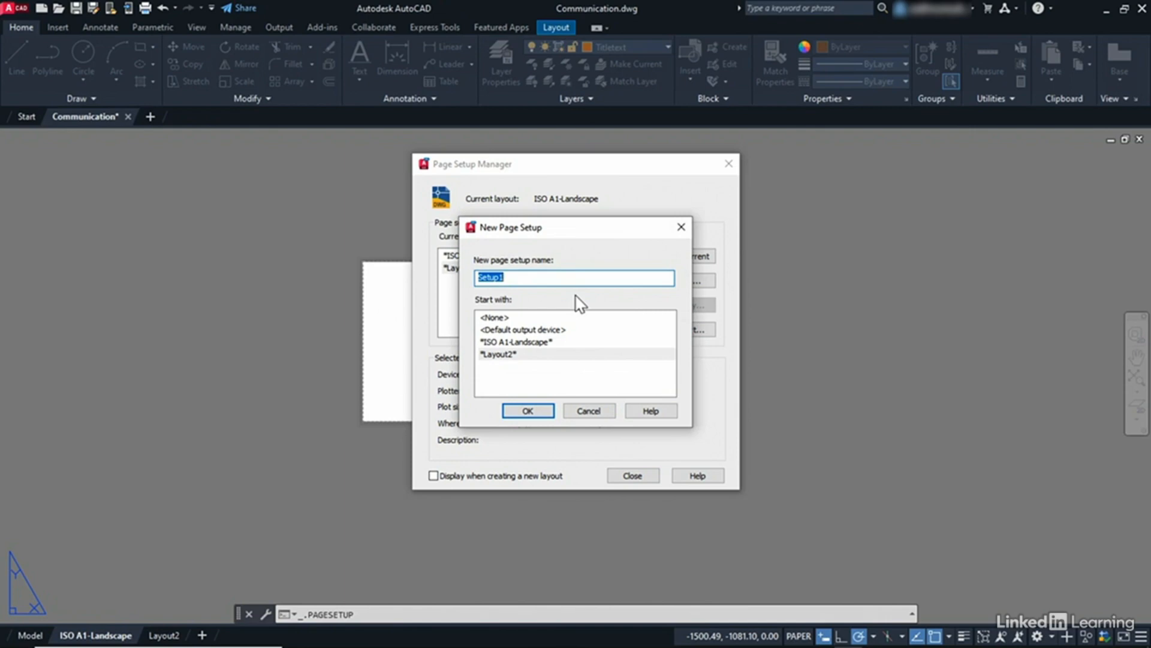
type("ISO A1-Metric-PDF Hi Res-LANDS")
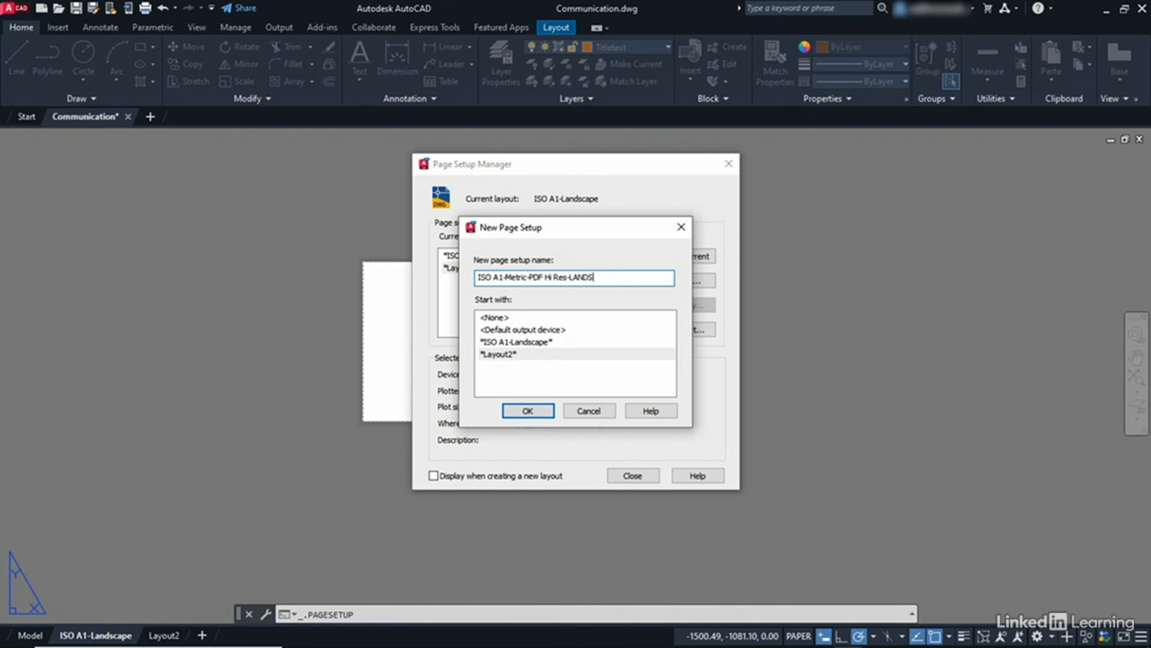
type("CPAE")
key("BackSpace")
key("BackSpace")
key("BackSpace")
type("APE")
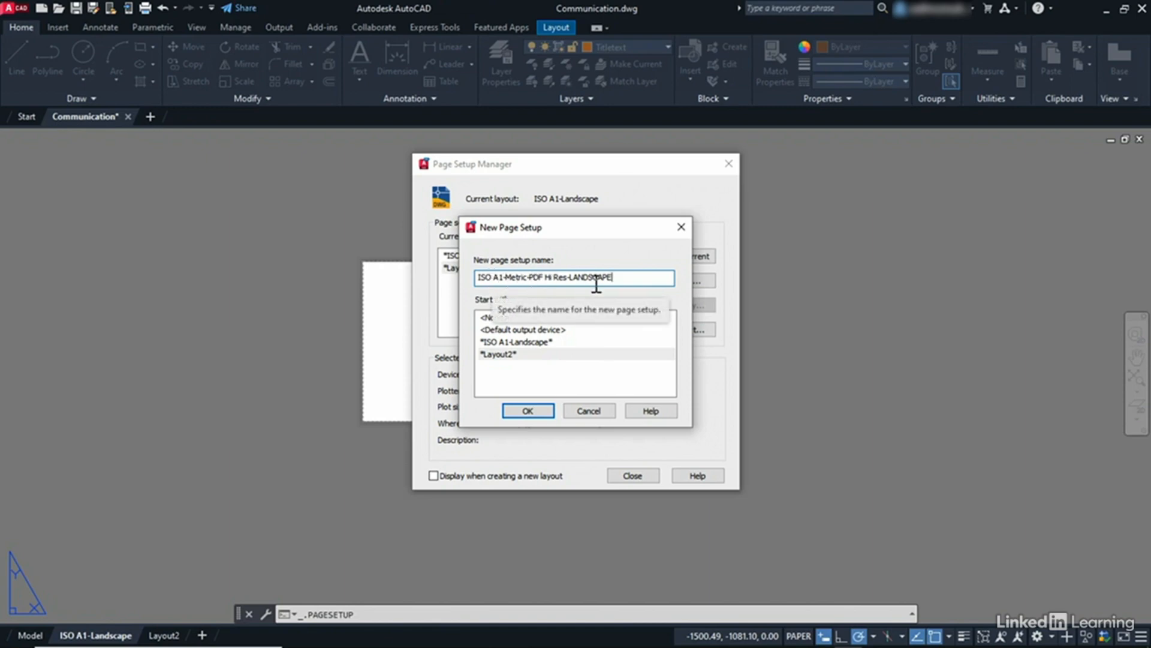
left_click(531, 411)
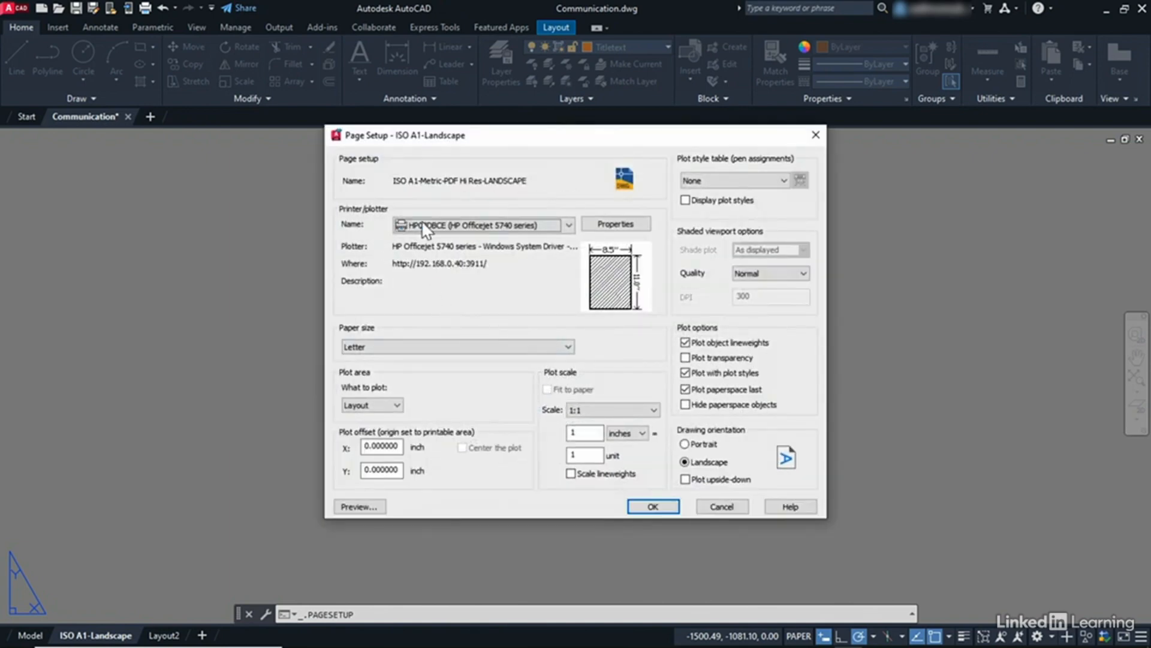
- Set the plotter to AutoCAD PDF (High Quality Print).pc3 and the paper size to ISO expand A1 (841.00 x 594.00 MM)
left_click(567, 226)
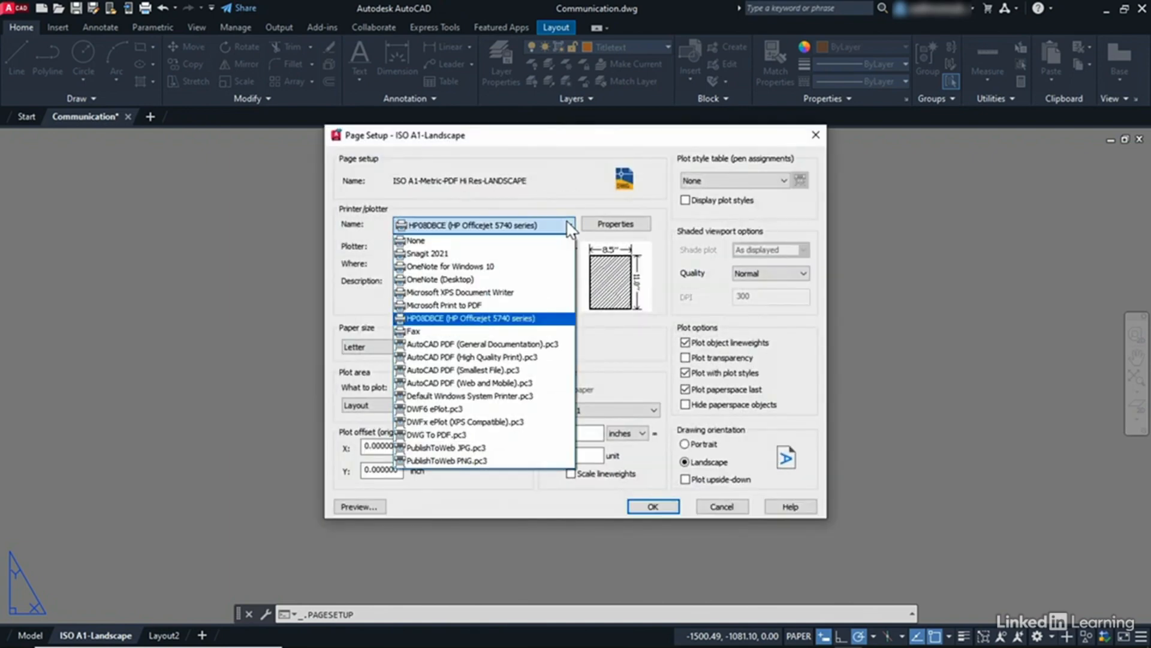
left_click(510, 358)
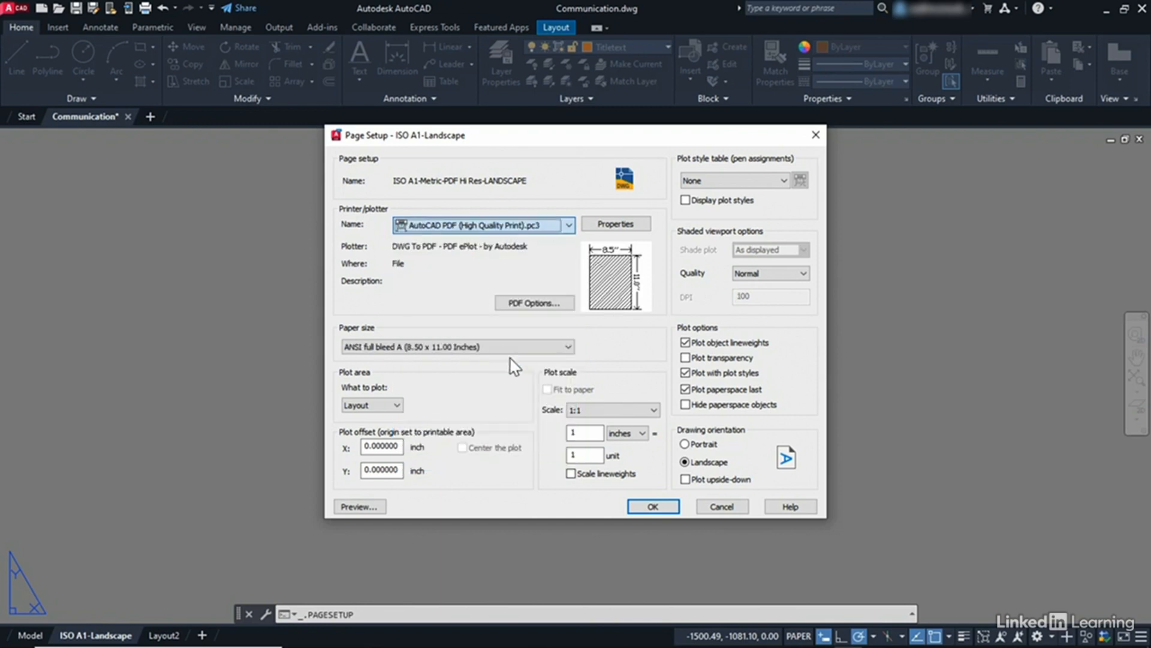
left_click(411, 351)
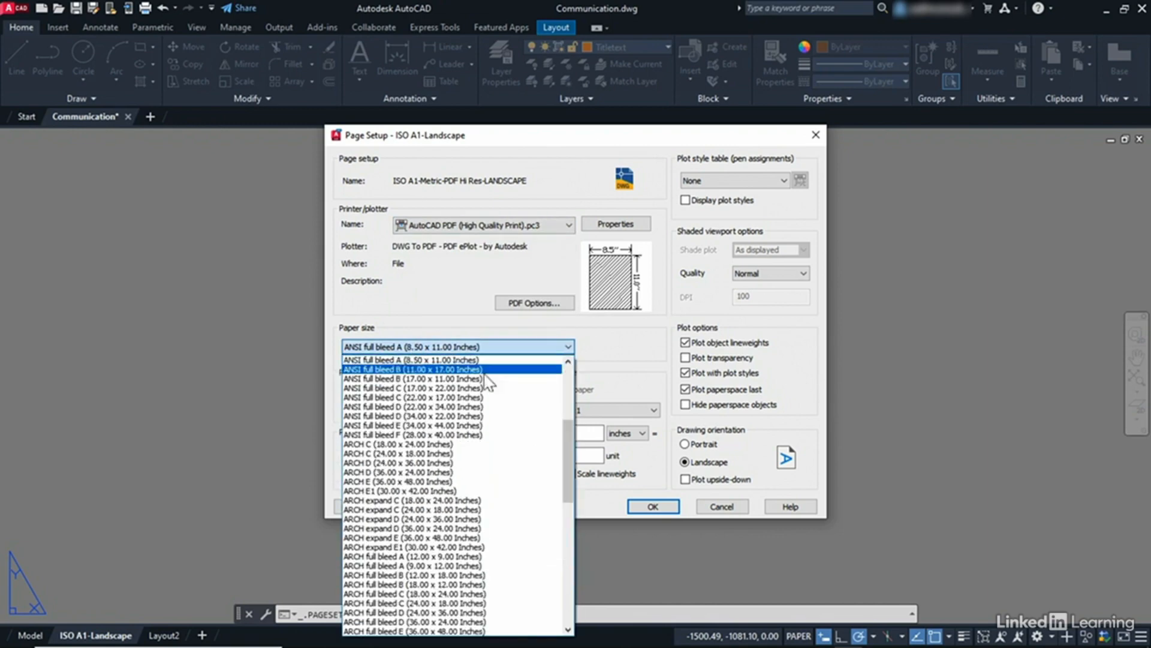
left_click_drag(567, 456, 588, 541)
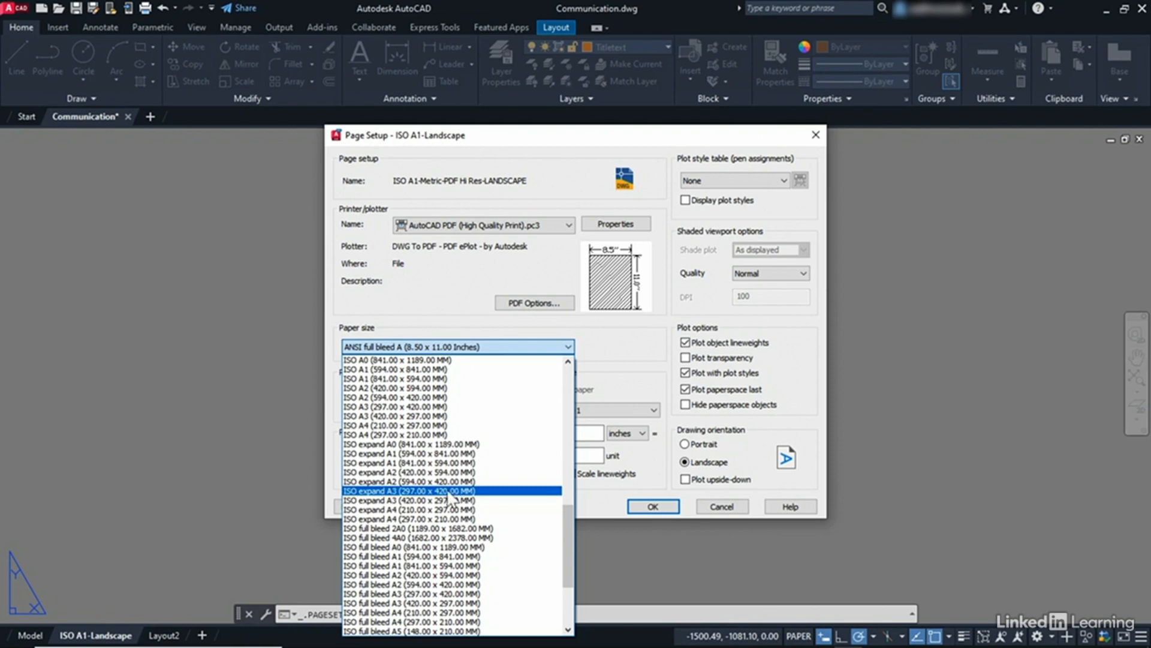
left_click(422, 463)
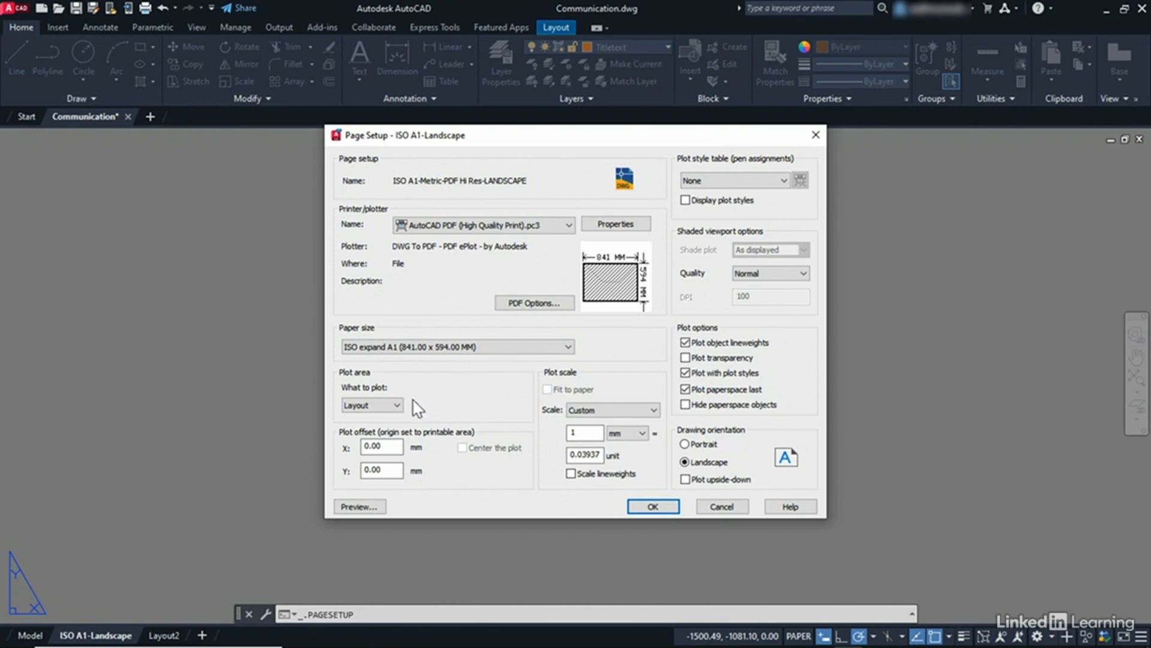
- Set the plot area to Extents, center the plot, and set the plot scale to 1:1
left_click(398, 406)
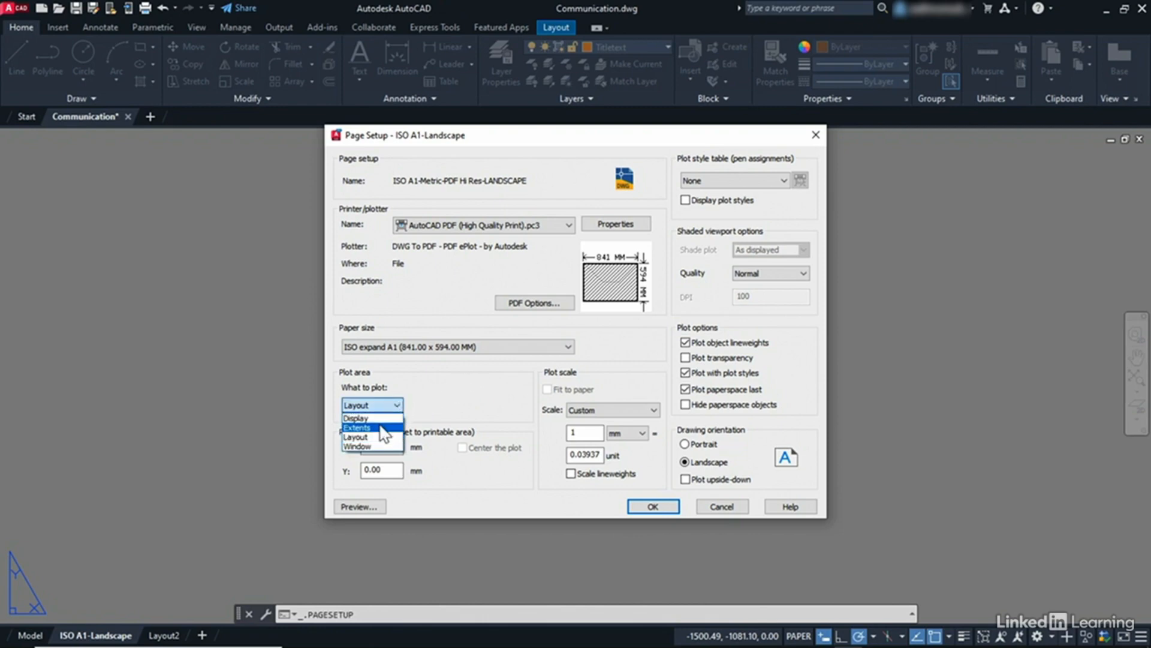
left_click(358, 427)
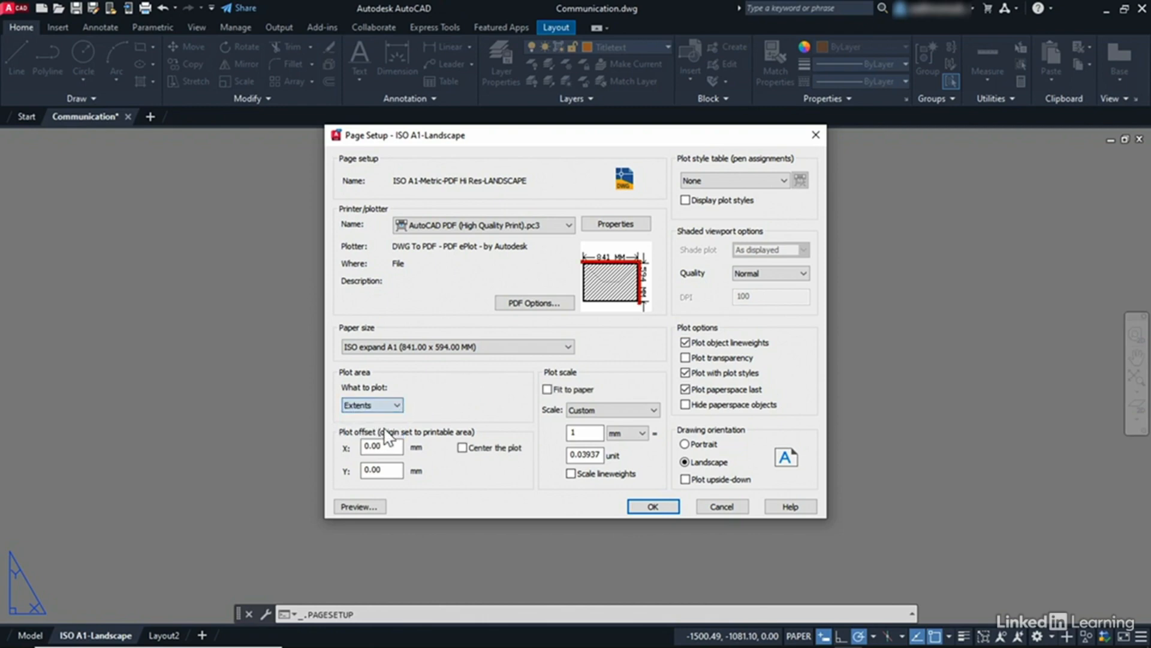
left_click(462, 448)
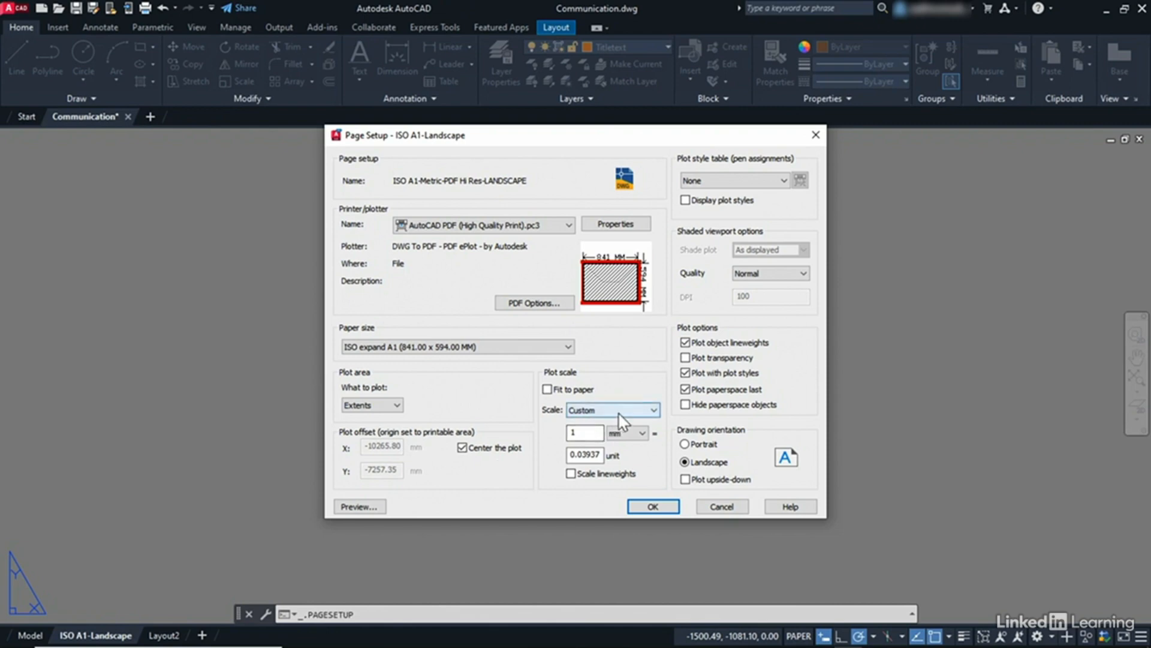
left_click(654, 410)
left_click(607, 433)
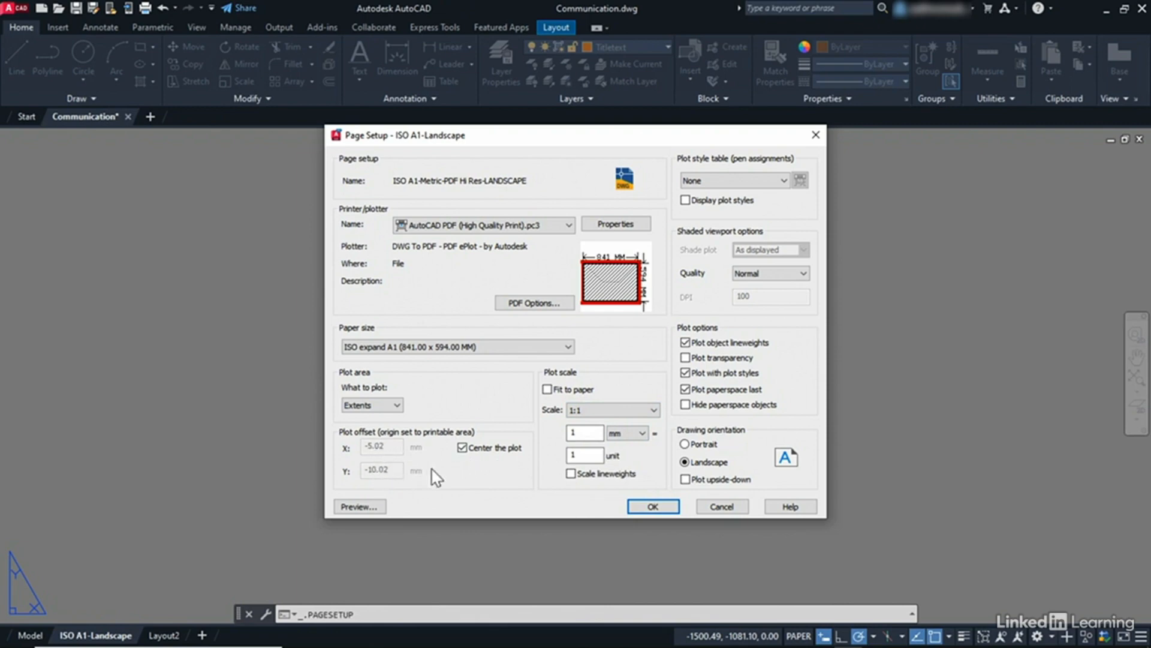
left_click(464, 448)
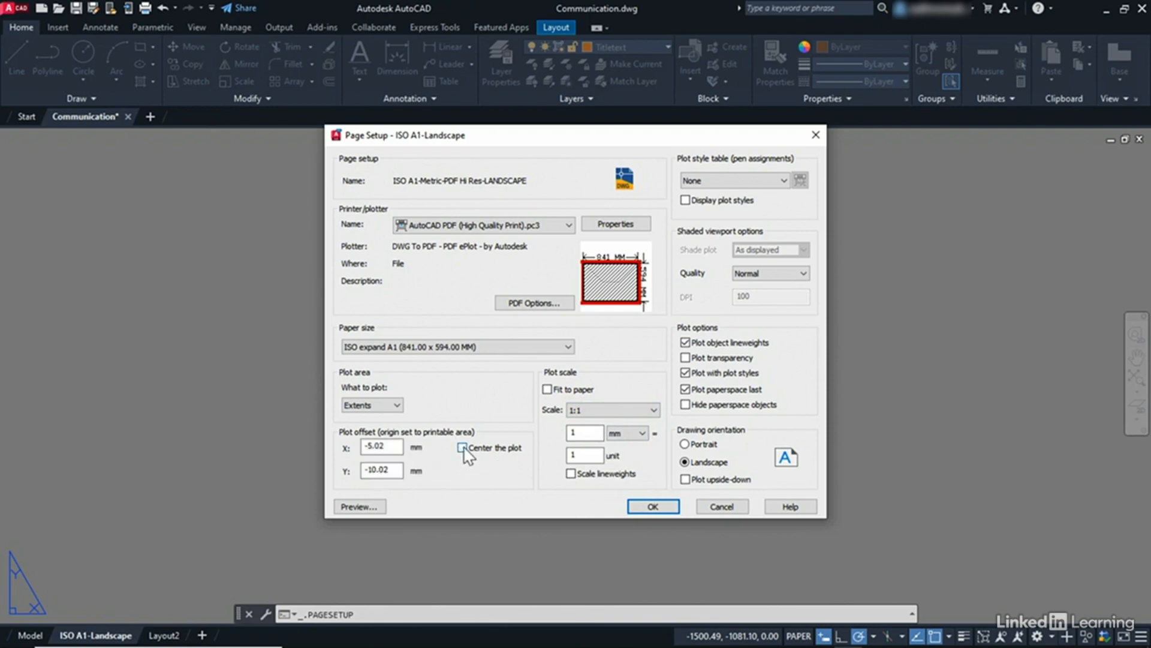
left_click(464, 448)
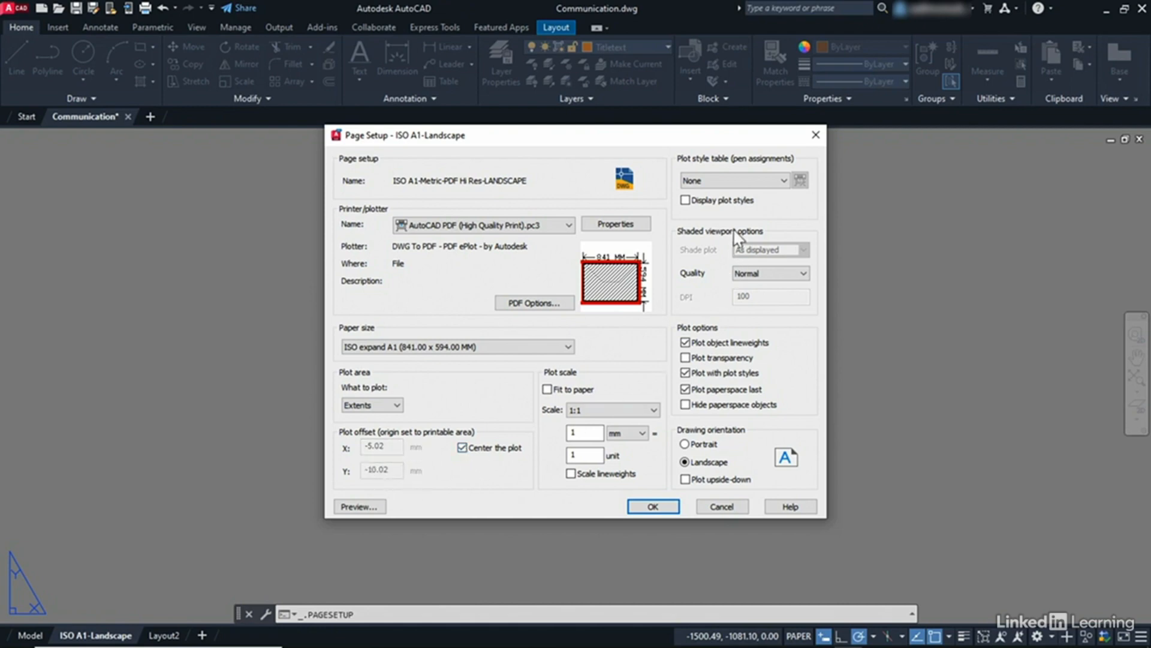
- Assign the monochrome.ctb plot style table to the page setup
left_click(740, 181)
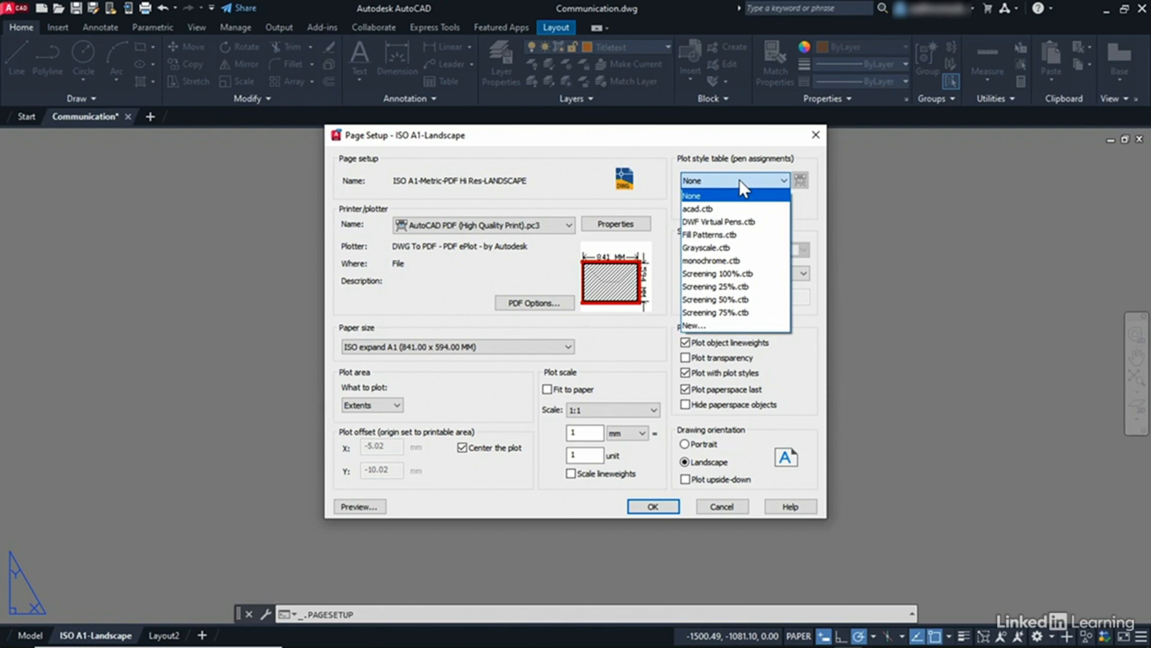
left_click(736, 261)
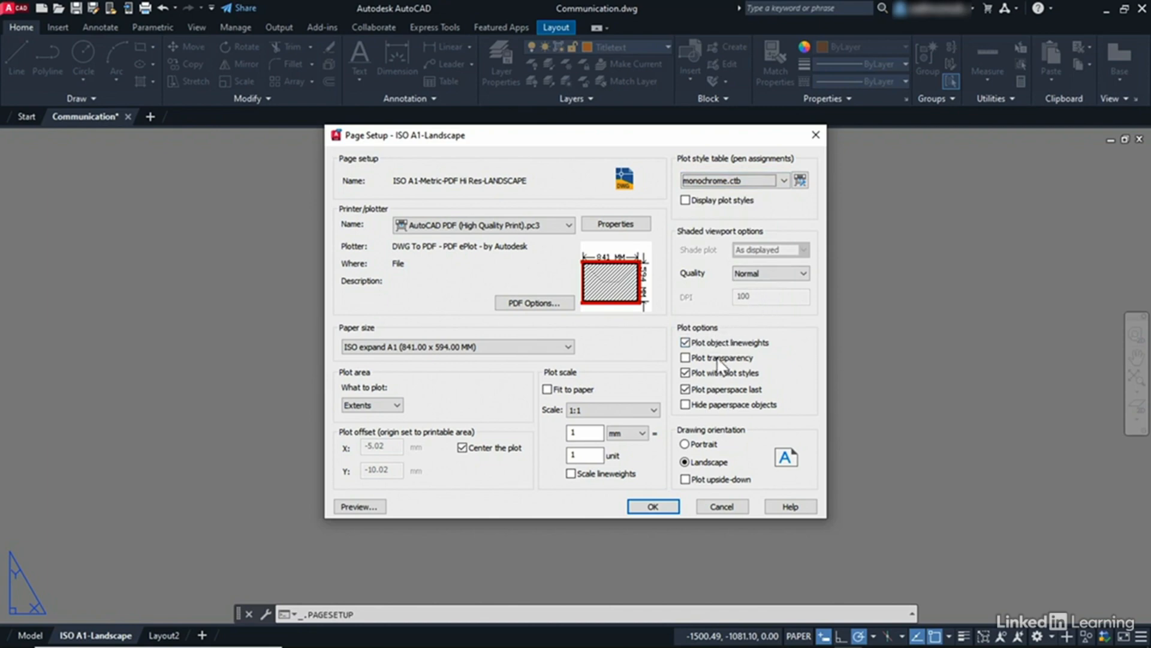
mouse_move(712, 407)
mouse_move(686, 466)
mouse_move(590, 277)
- Preview the plot, exit the preview, and accept the new page setup's settings
left_click(371, 505)
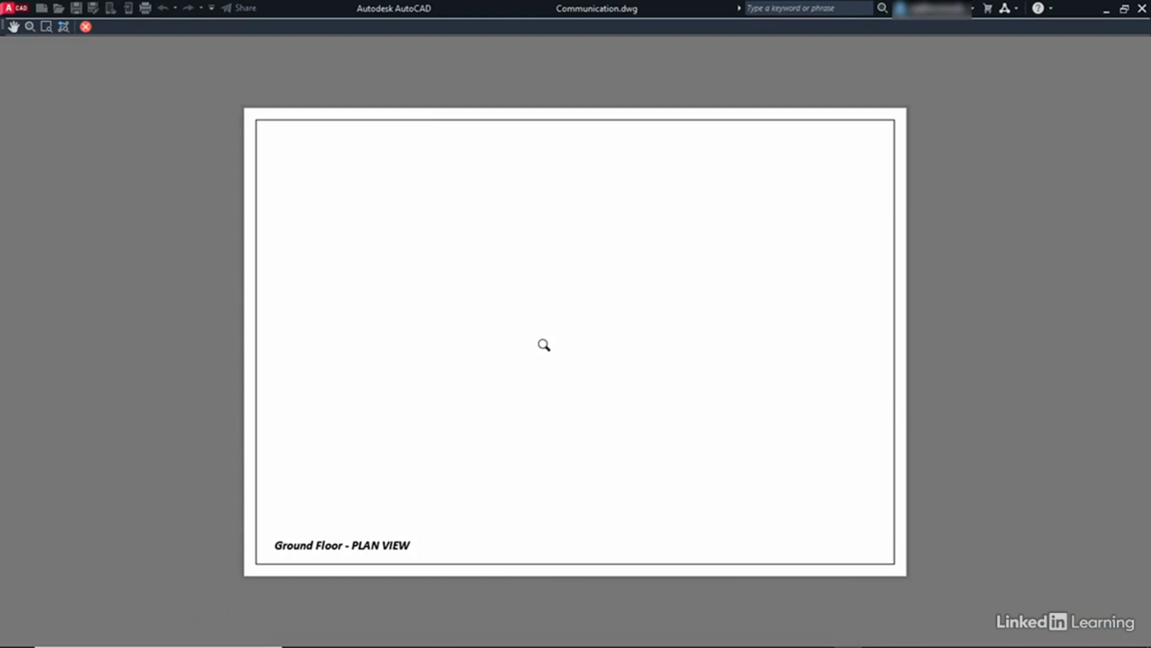
right_click(582, 225)
left_click(601, 238)
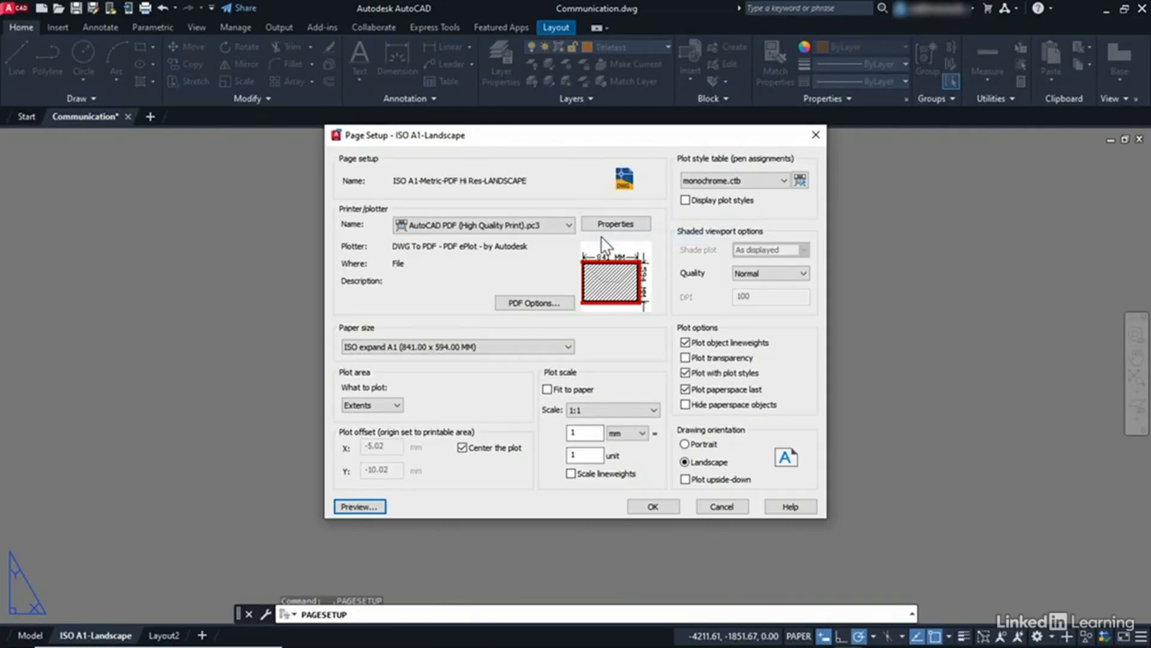
left_click(653, 507)
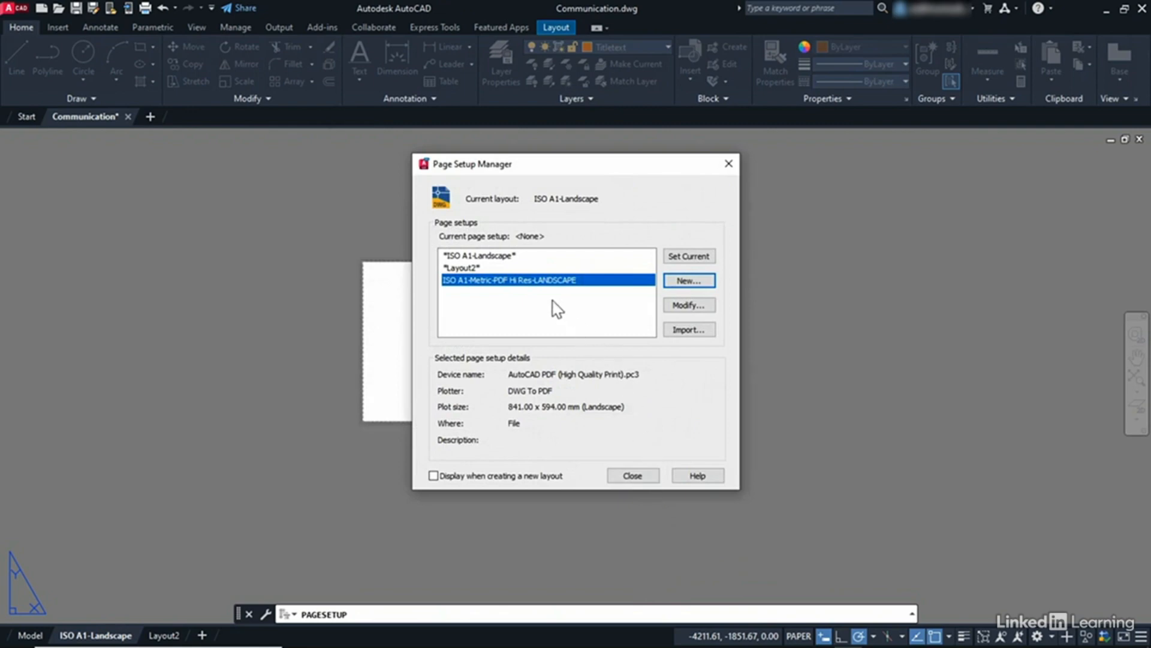
- Make the ISO A1-Metric-PDF Hi Res-LANDSCAPE page setup current for the layout and close the Page Setup Manager
left_click_drag(830, 244, 879, 194)
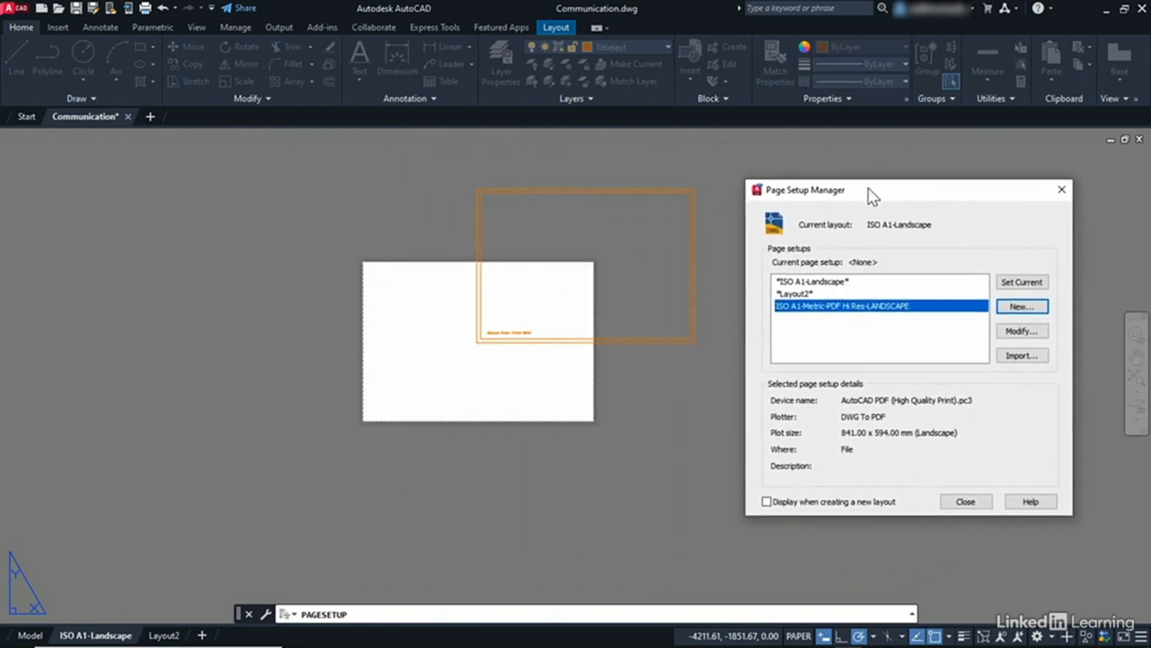
double_click(857, 307)
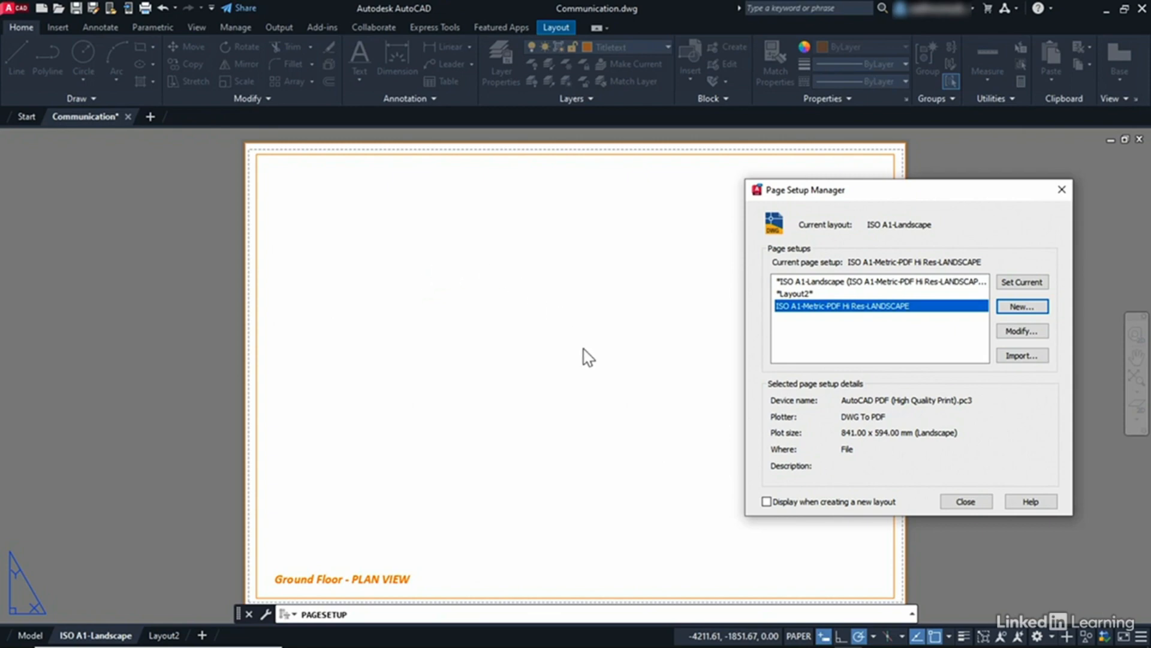
left_click(966, 501)
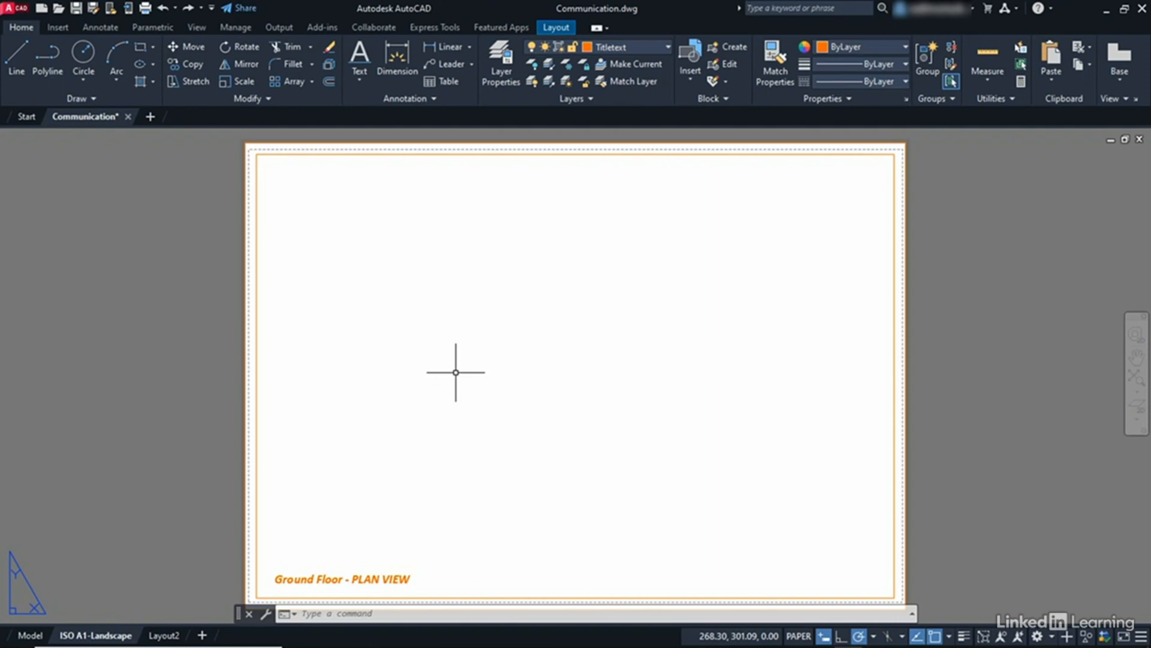
- Erase the title block's two border rectangles and the "Ground Floor - PLAN VIEW" text from model space
middle_click(1005, 415)
middle_click(1006, 415)
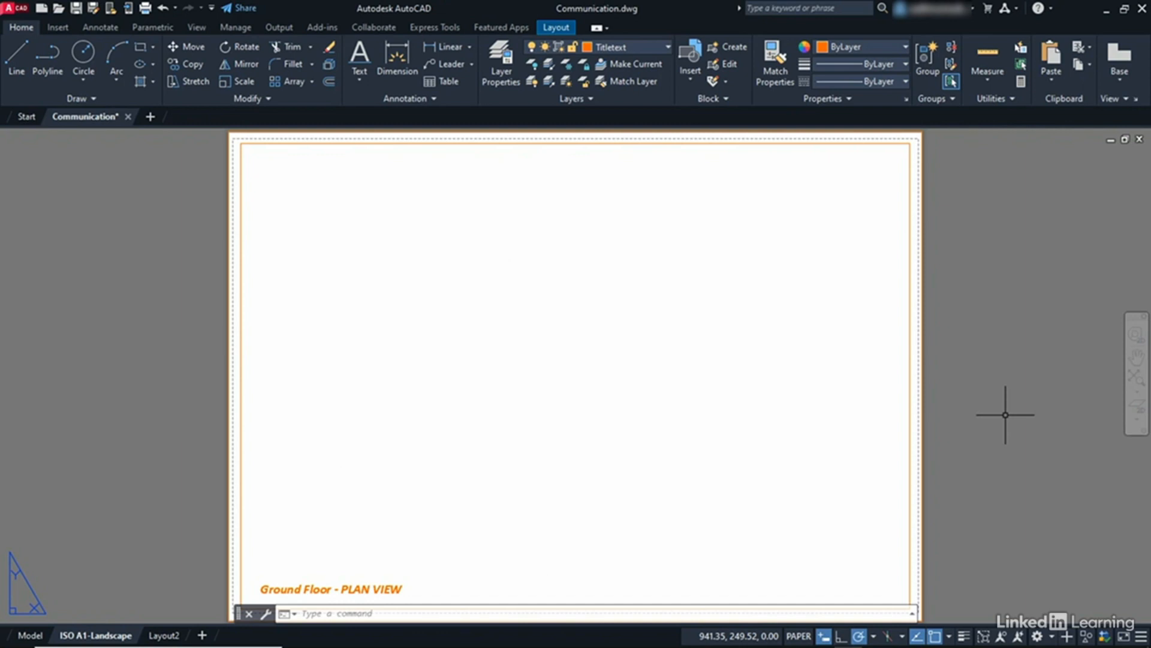
left_click(31, 636)
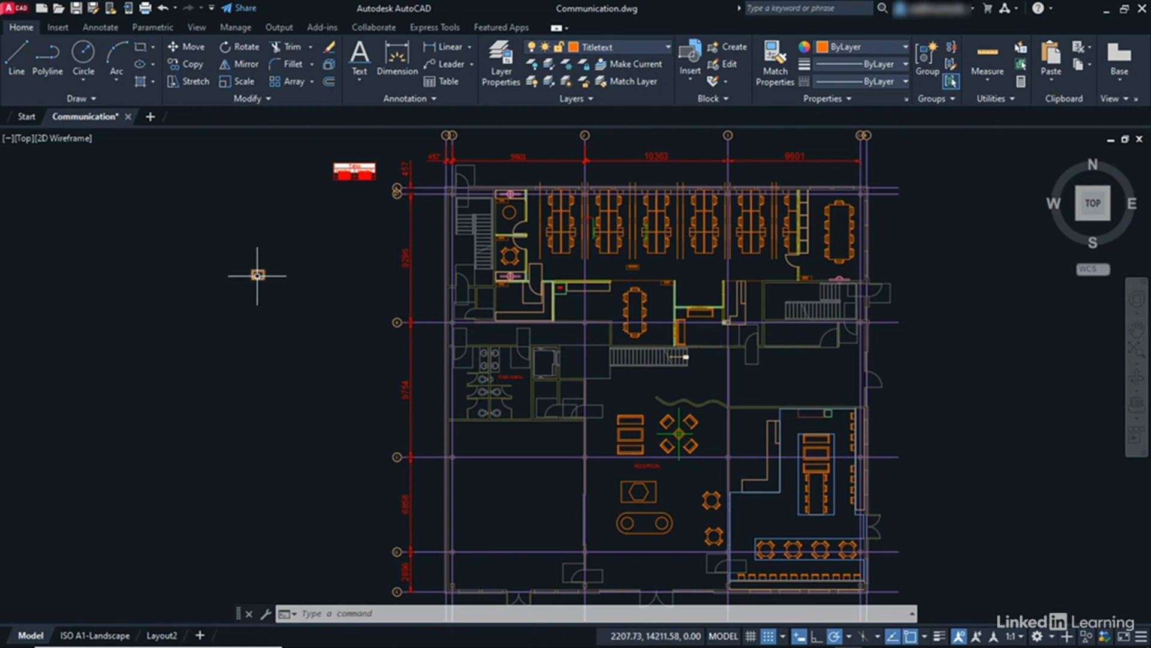
scroll(257, 276, "up", 10)
scroll(257, 275, "up", 6)
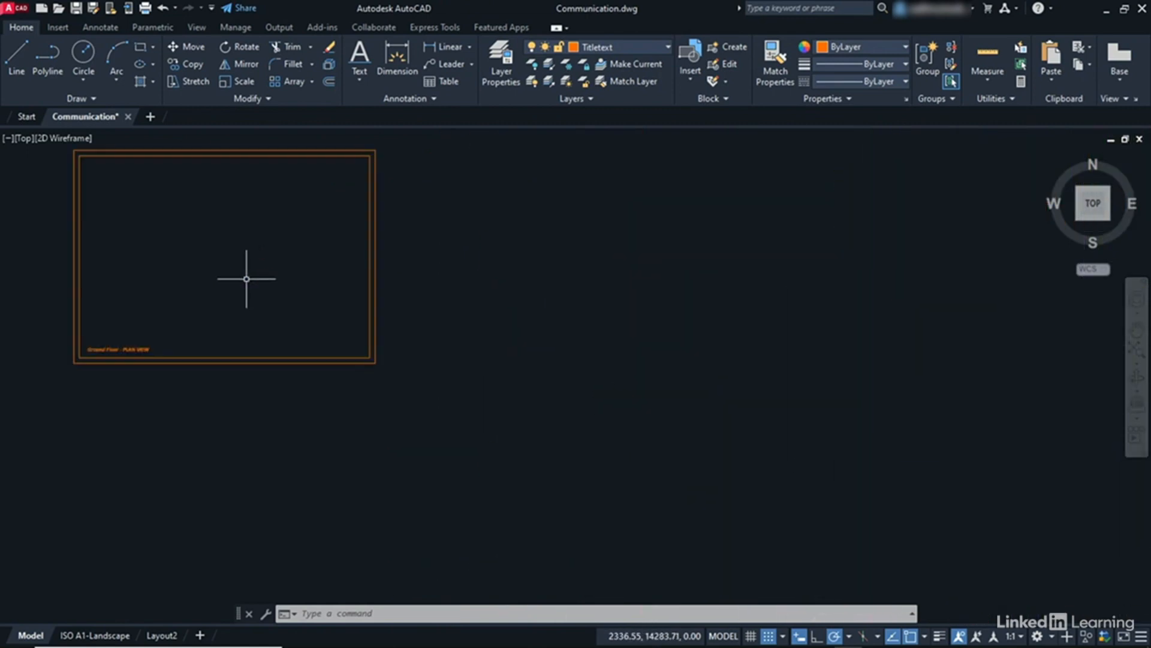
mouse_move(257, 298)
middle_mouse_down()
mouse_move(498, 391)
mouse_move(578, 393)
middle_mouse_up()
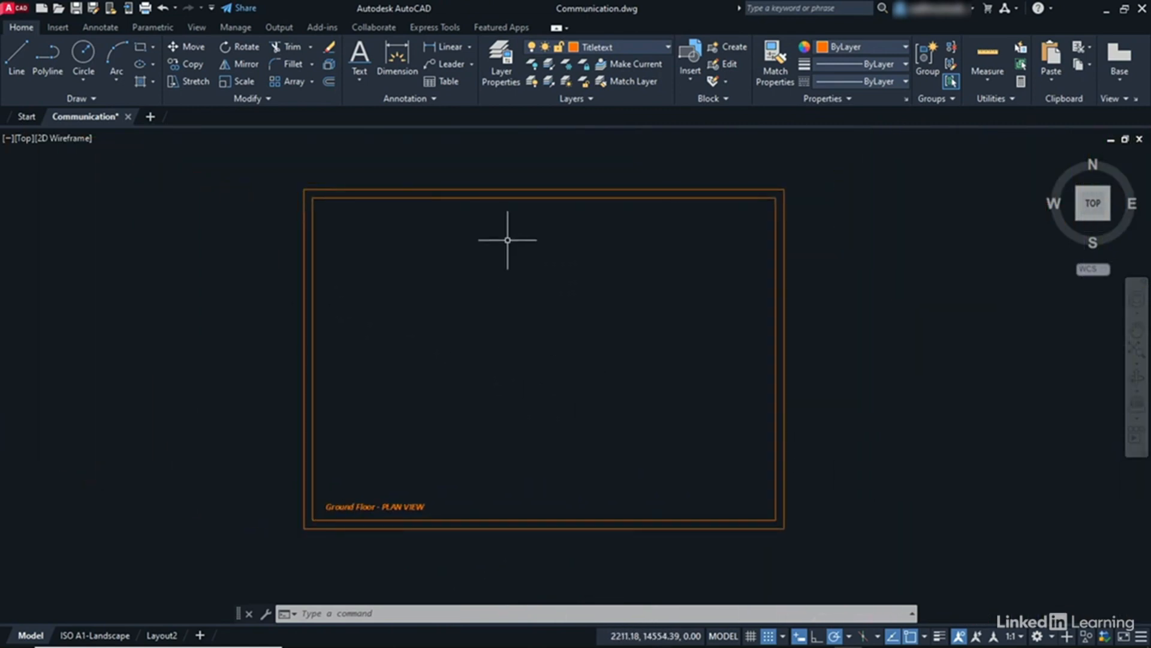
left_click(552, 196)
left_click(554, 190)
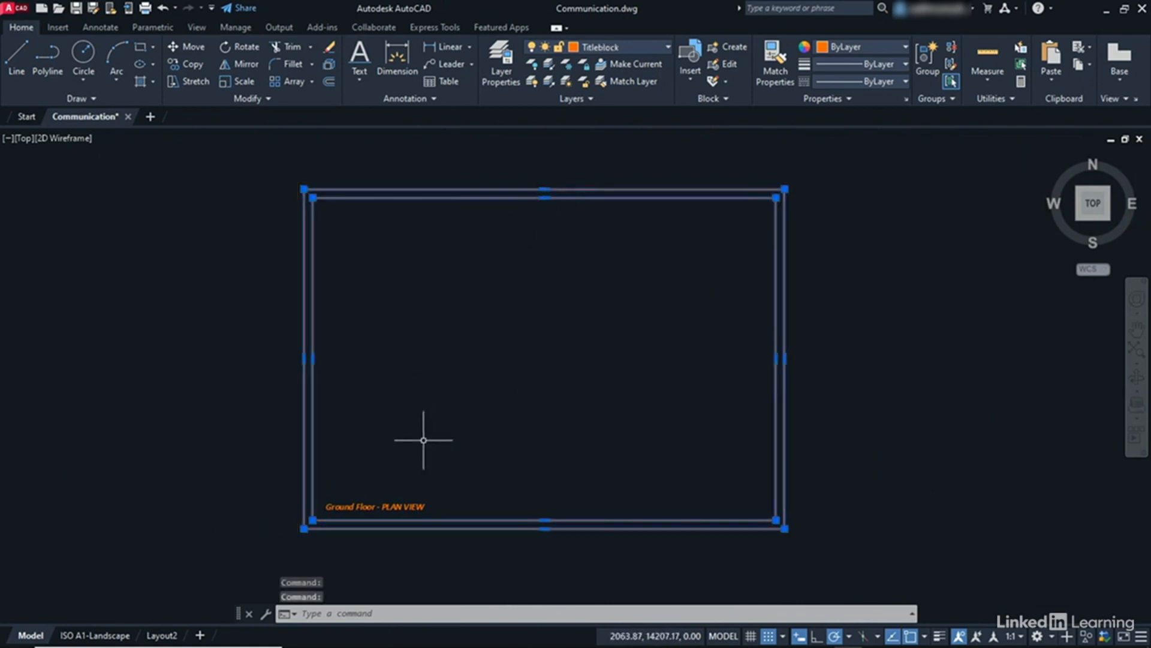
left_click(412, 504)
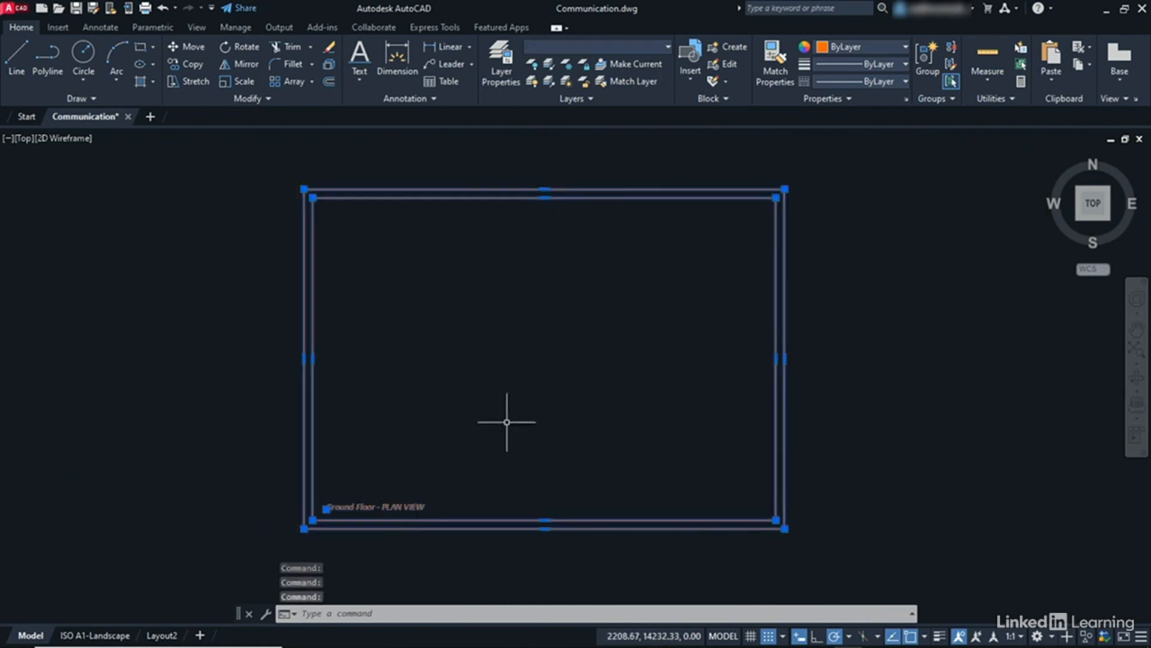
right_click(569, 272)
left_click(602, 359)
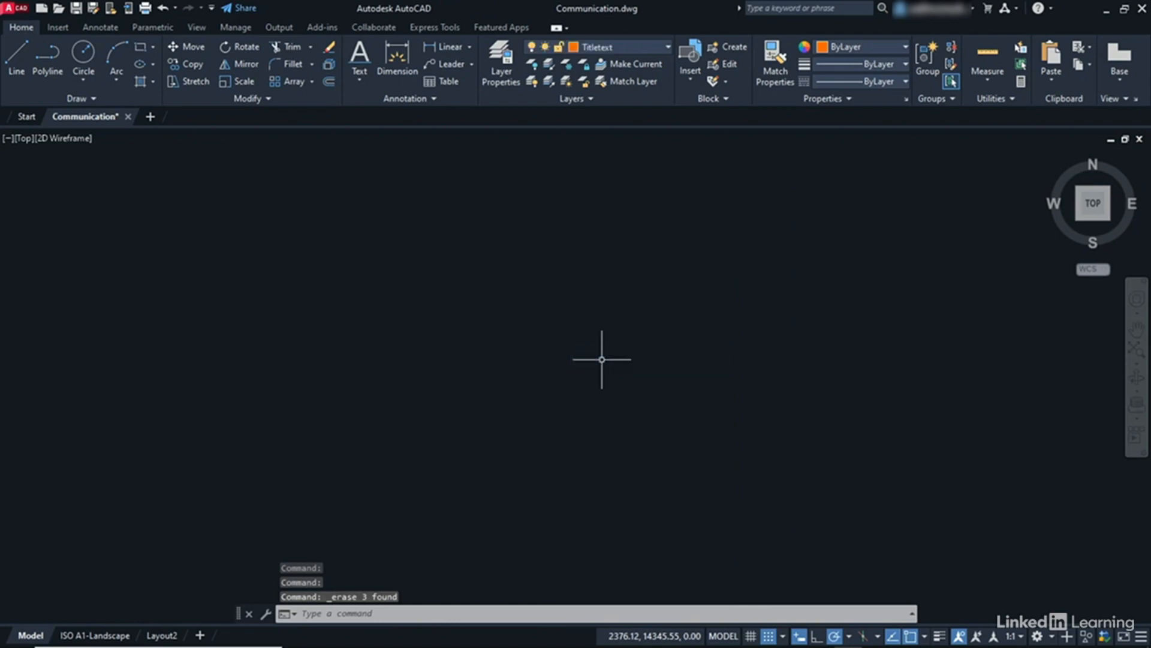
middle_click(620, 308)
middle_click(621, 308)
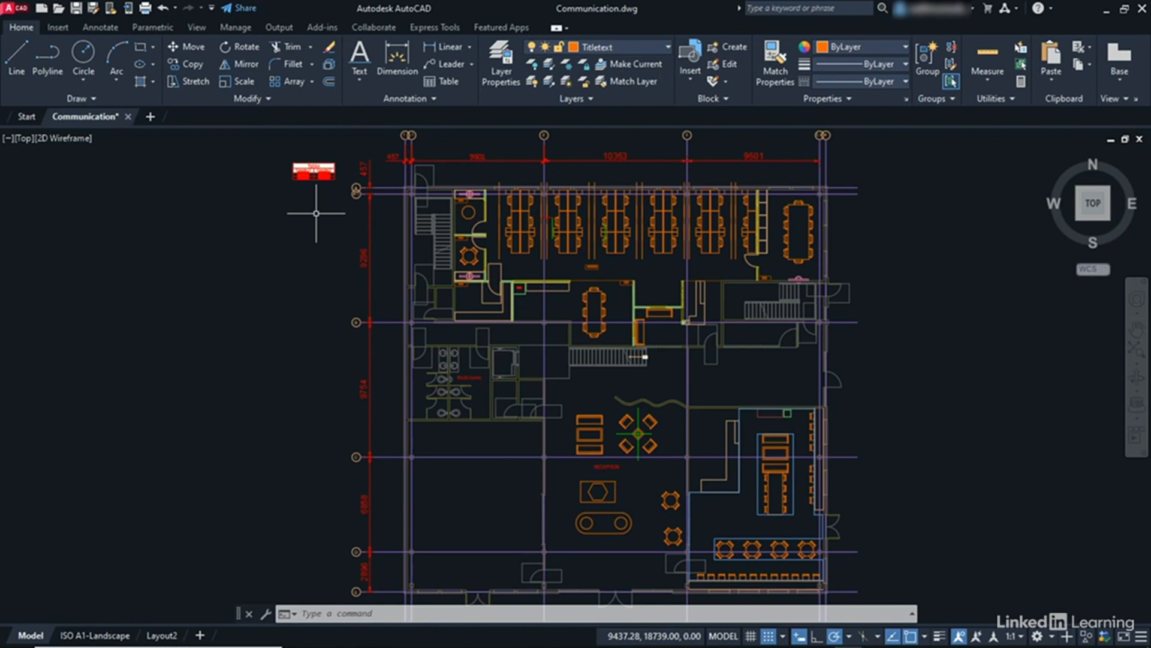
- Make Viewports the current layer on the ISO A1-Landscape layout and check its settings in the Layer Properties Manager
left_click(99, 637)
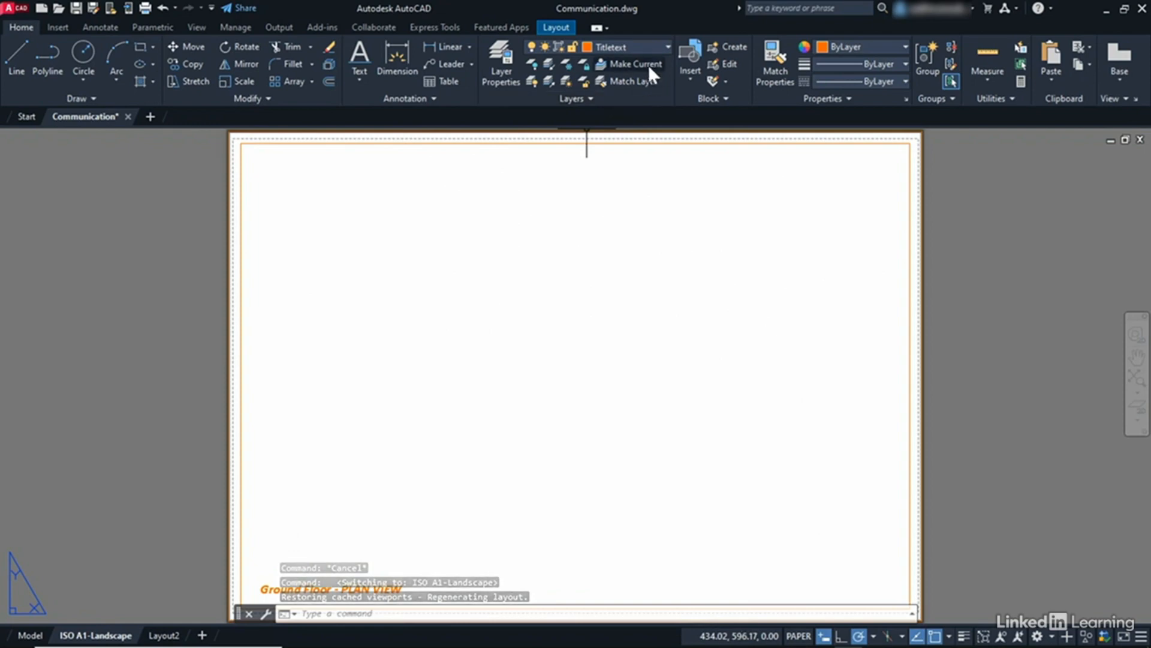
left_click(668, 48)
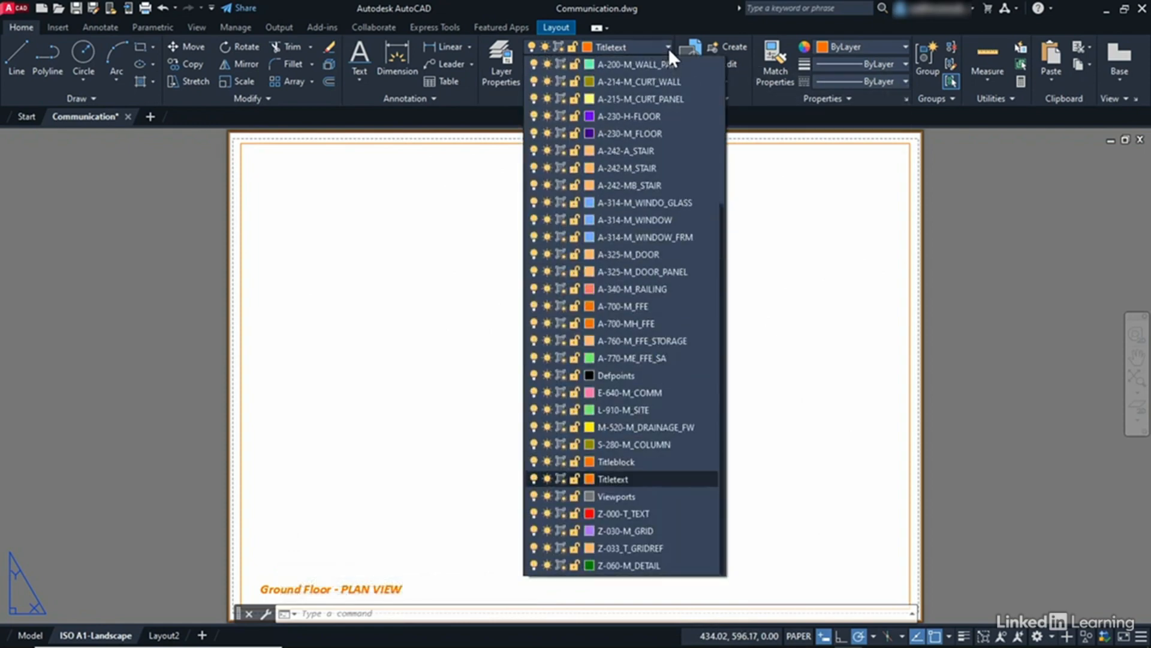
left_click(624, 495)
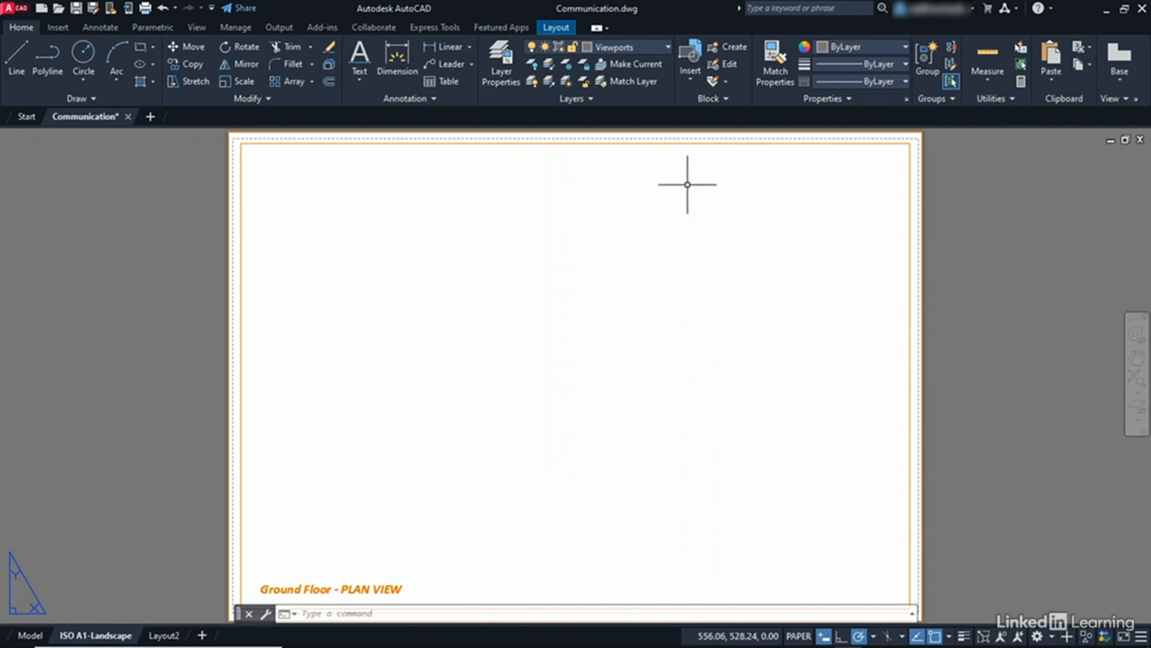
left_click(495, 78)
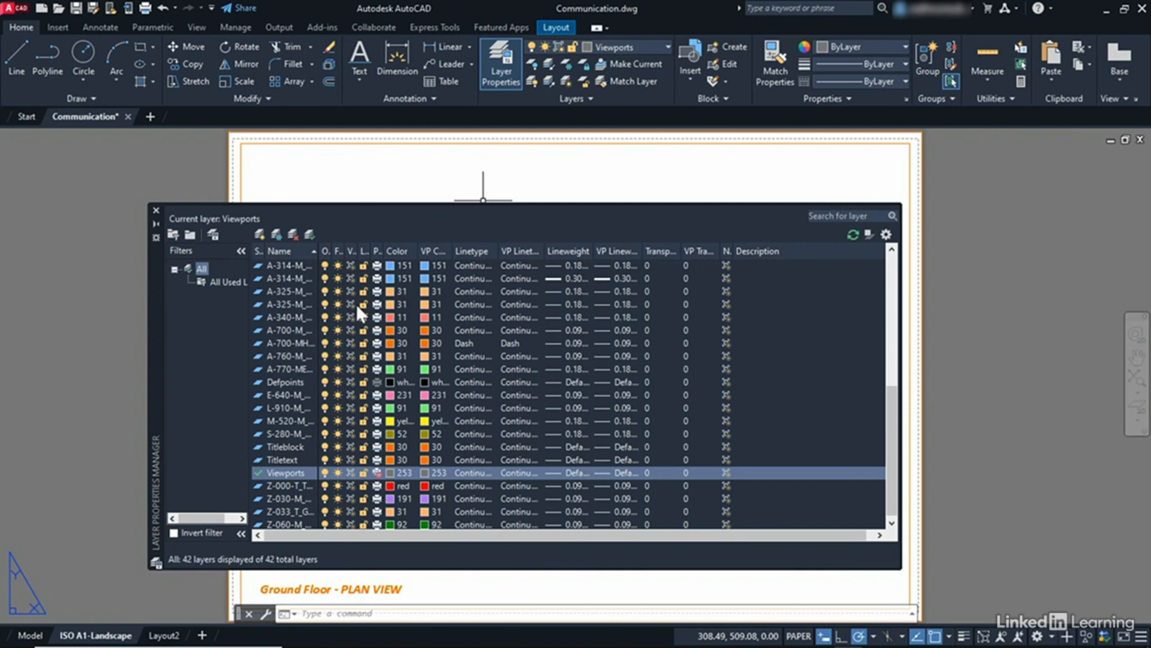
left_click(156, 209)
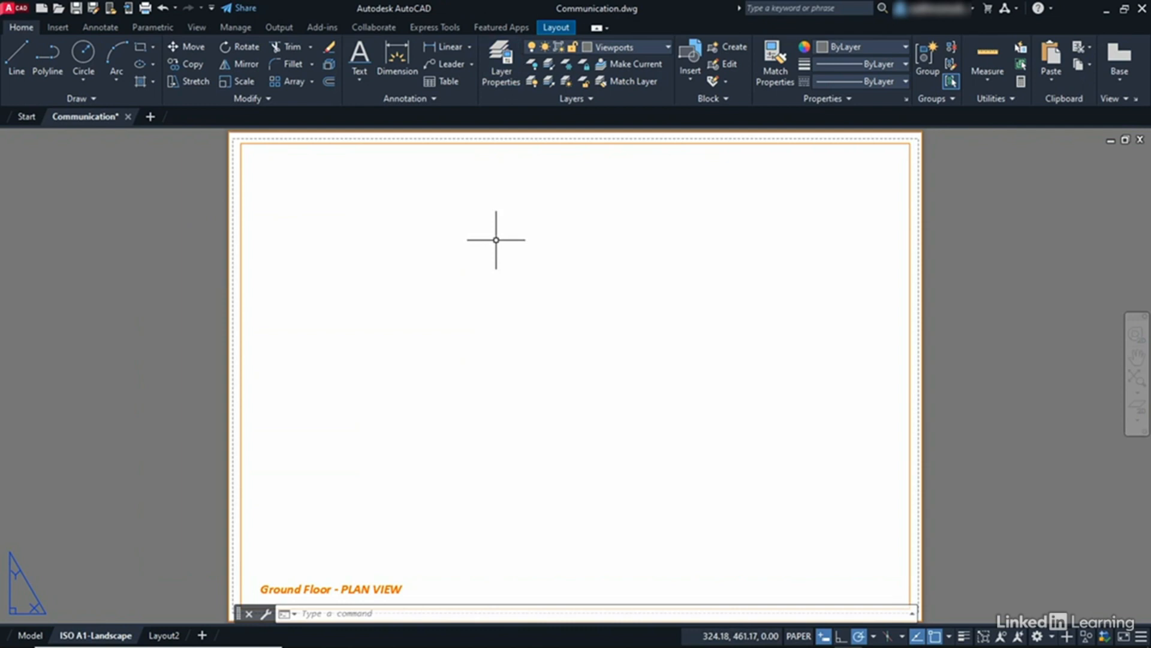
- Create a rectangular viewport on the layout, starting just inside the border's upper-left corner and ending past the middle of the sheet
left_click(557, 27)
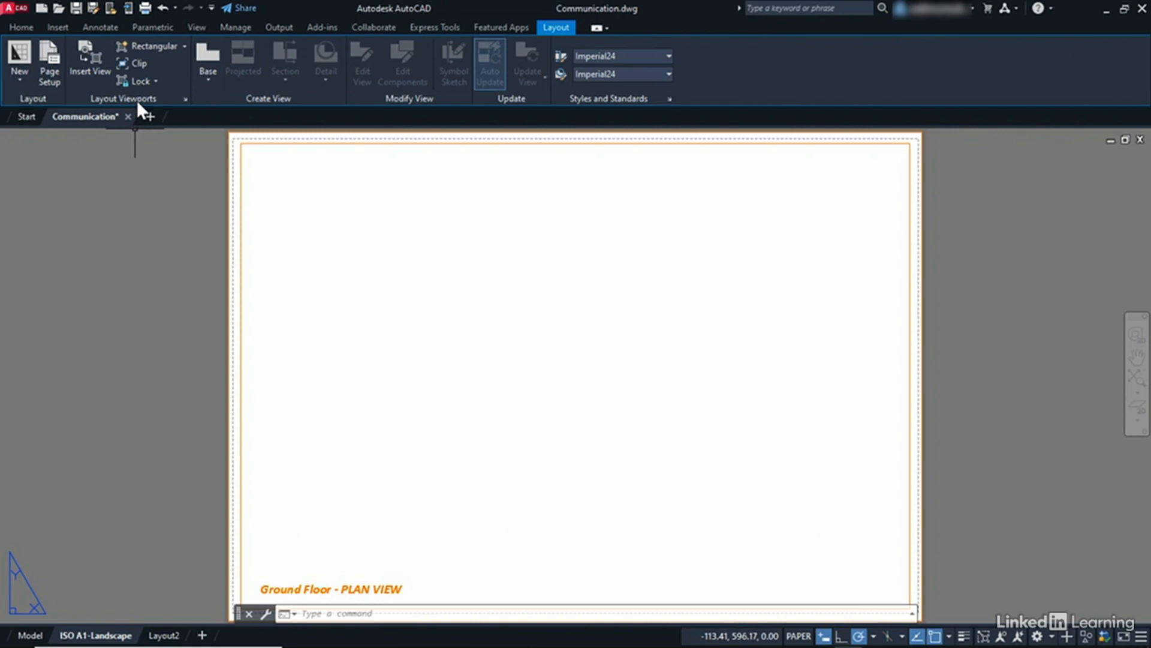
left_click(184, 46)
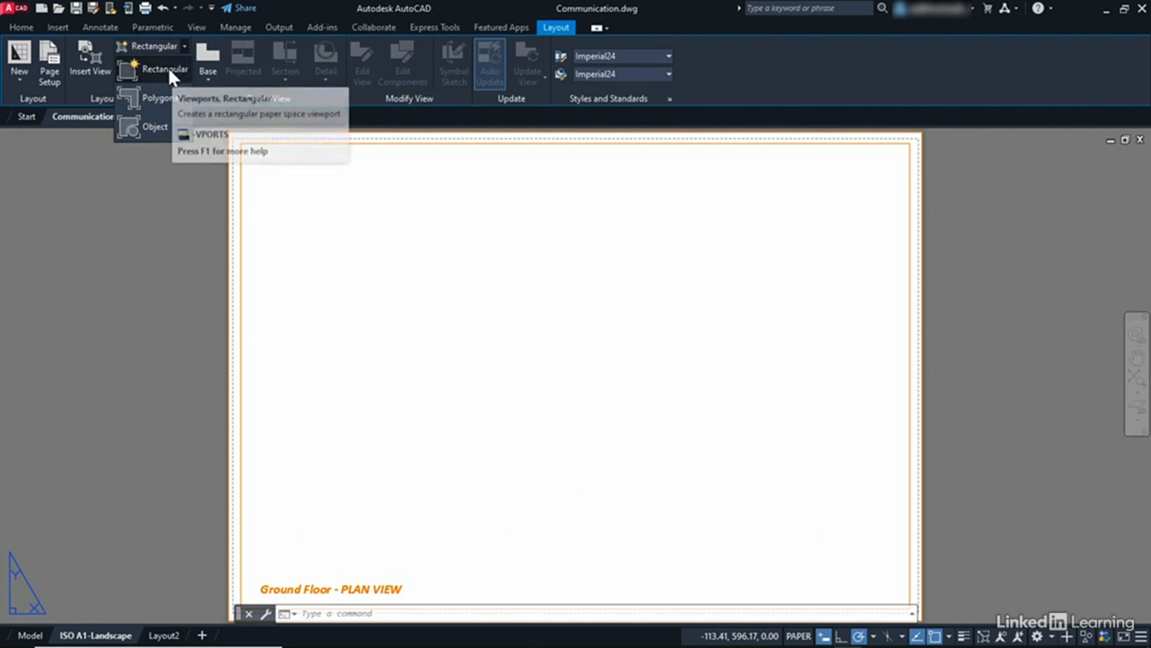
left_click(168, 68)
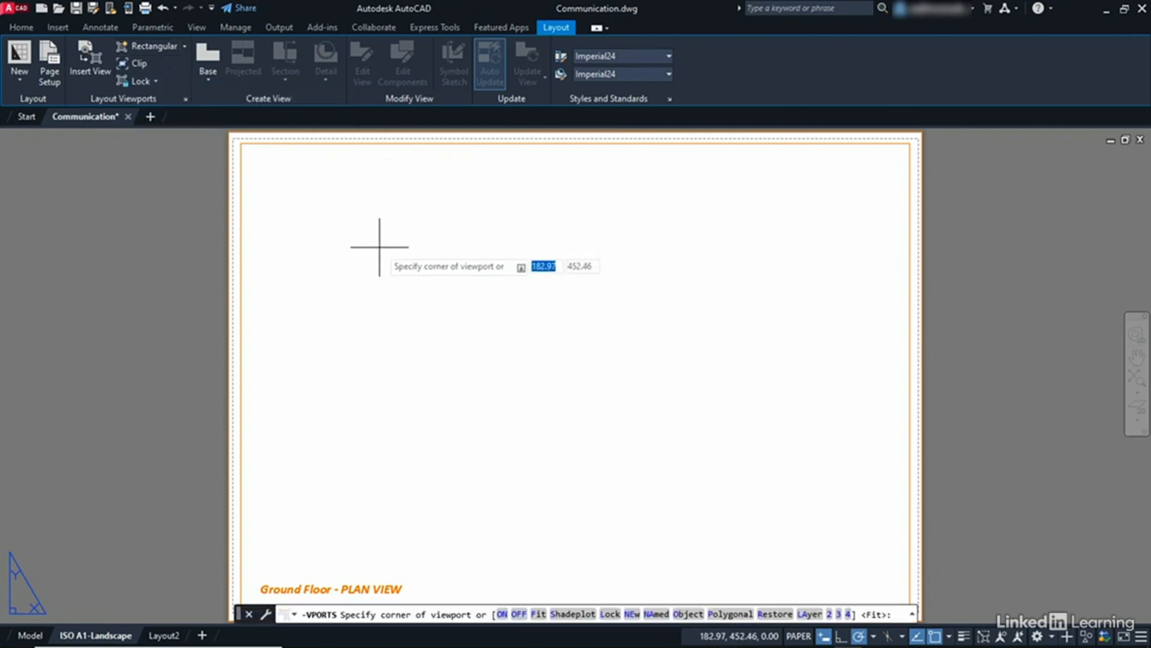
left_click(259, 162)
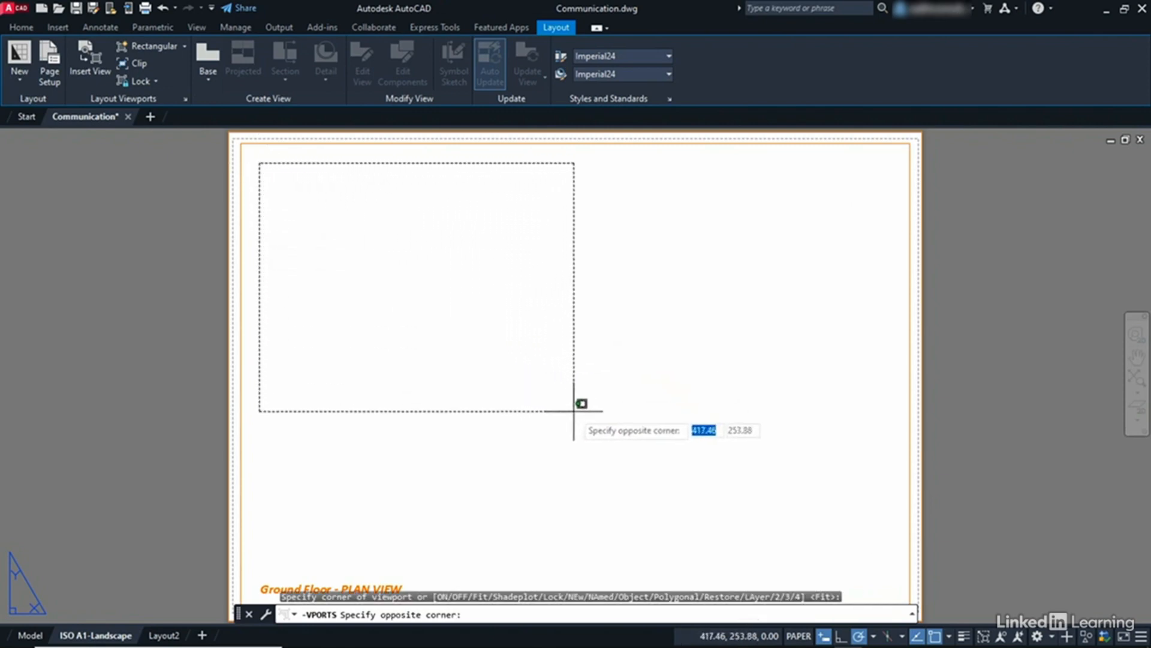
left_click(642, 477)
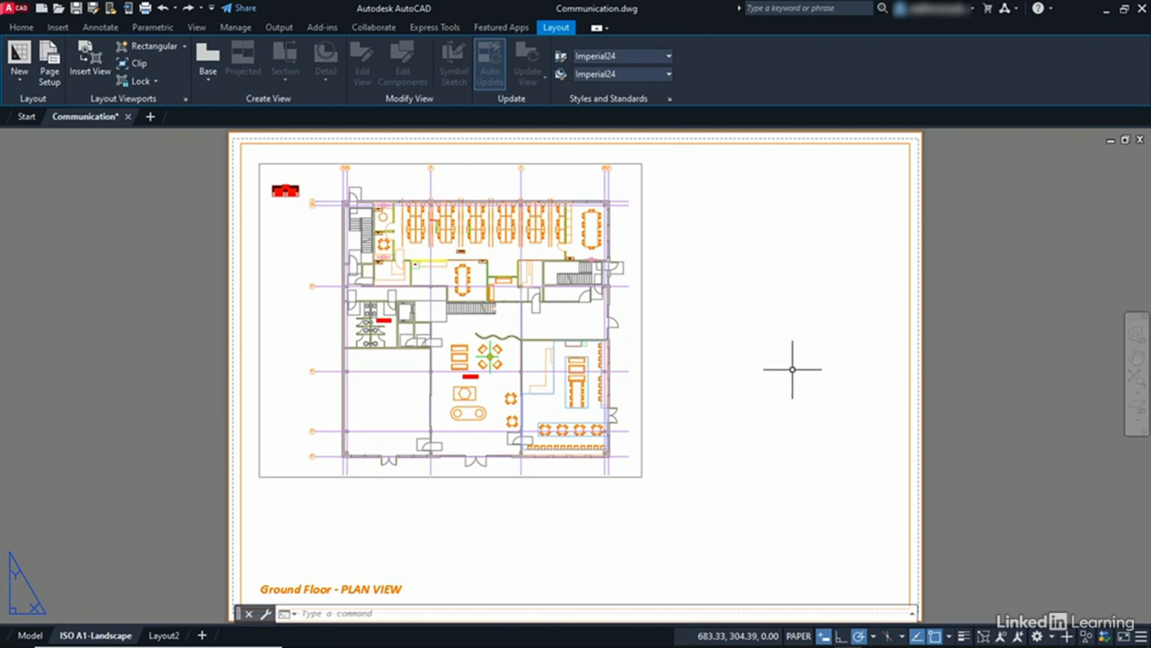
- Set the viewport's scale to 1:100 and position the whole floor plan with its dimensions inside the viewport
double_click(465, 328)
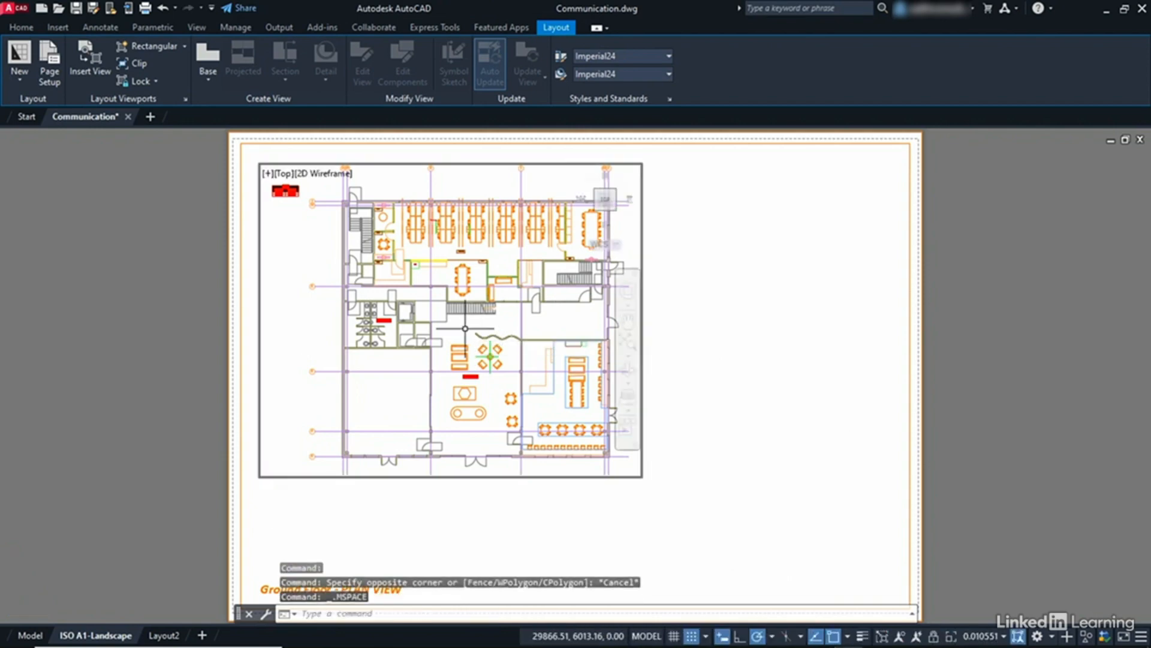
middle_click_drag(523, 352, 478, 356)
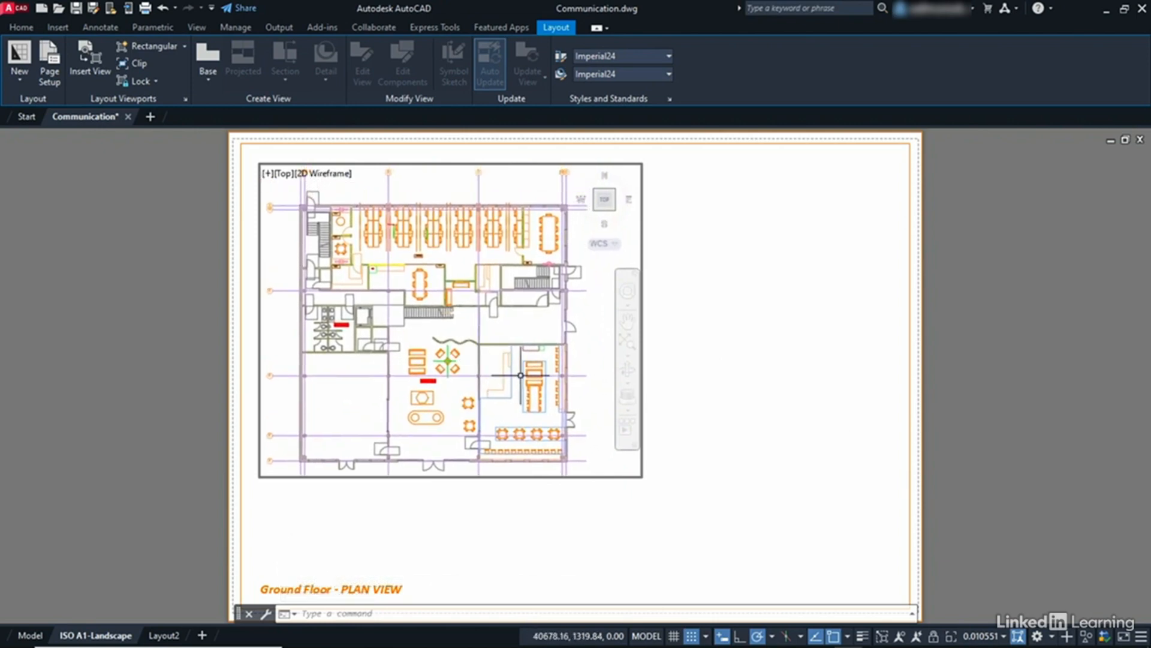
left_click(986, 638)
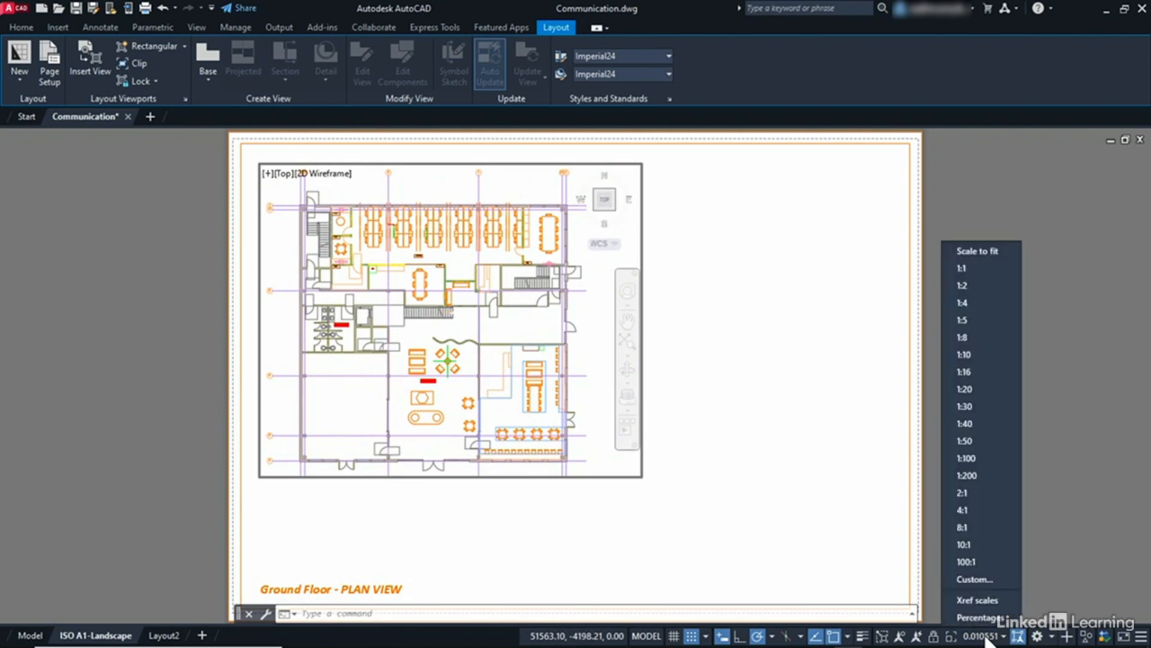
left_click(985, 463)
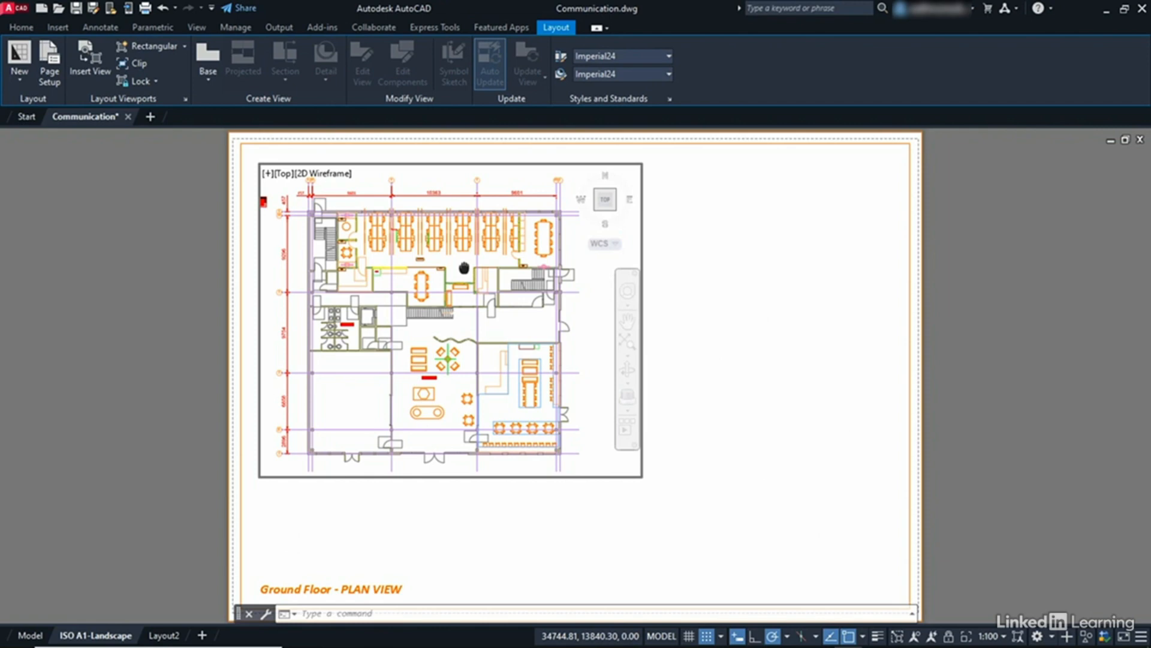
middle_click_drag(464, 268, 454, 259)
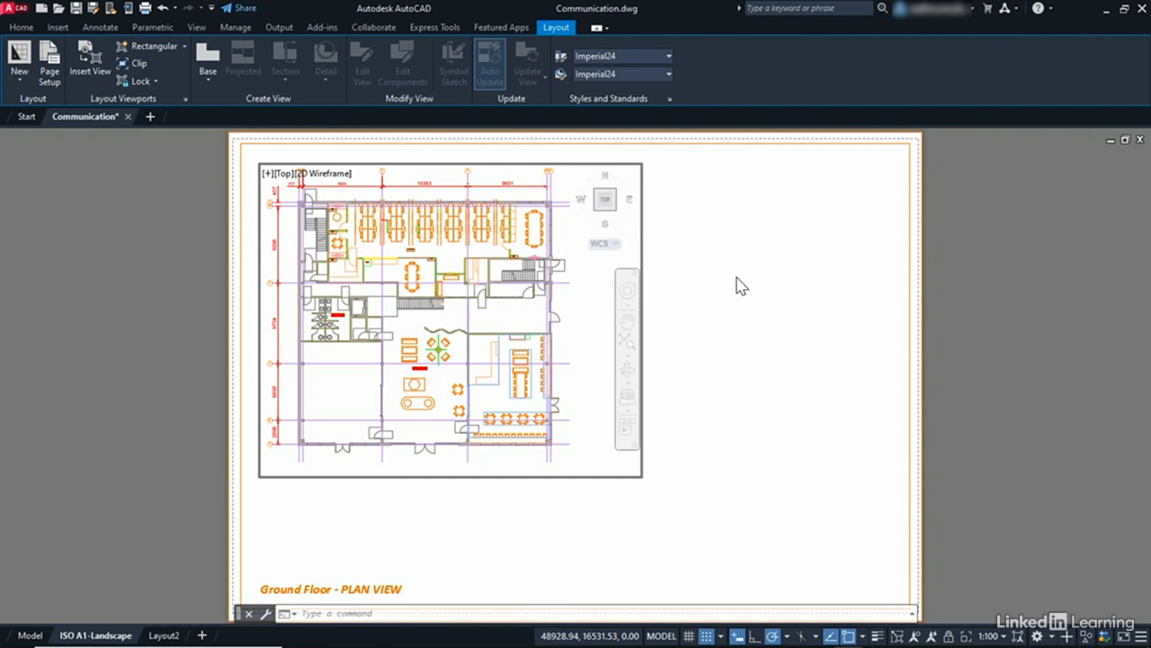
- Return to paper space, stretch the viewport's right edge inward closer to the floor plan, and lock the viewport
double_click(983, 294)
left_click(643, 324)
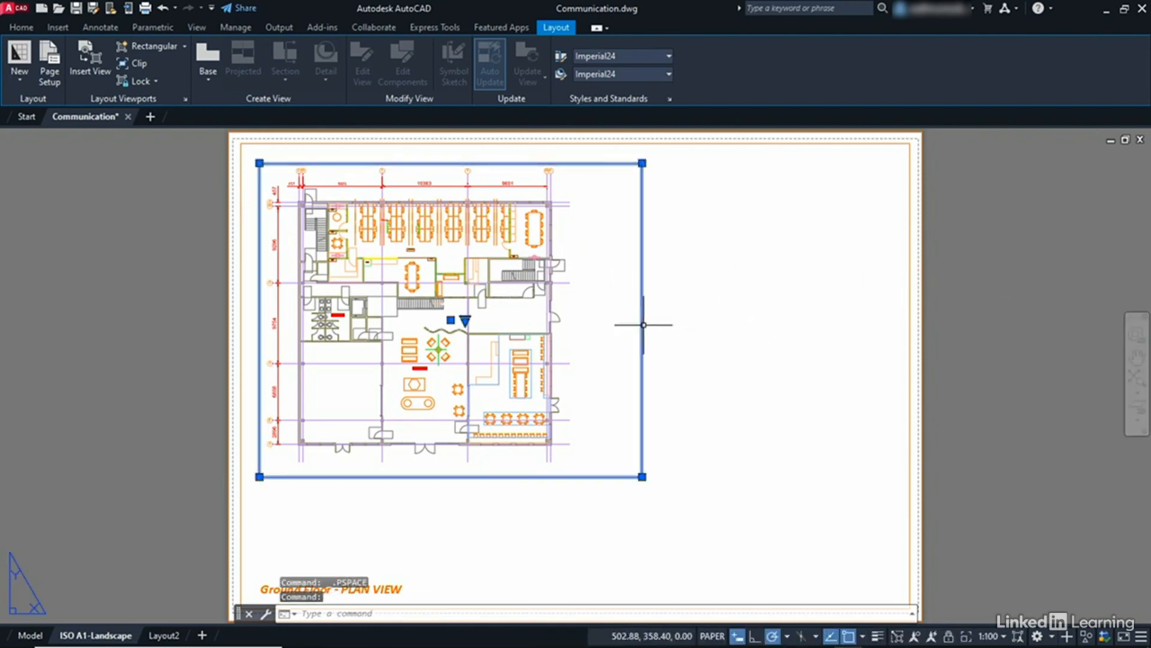
left_click(642, 162)
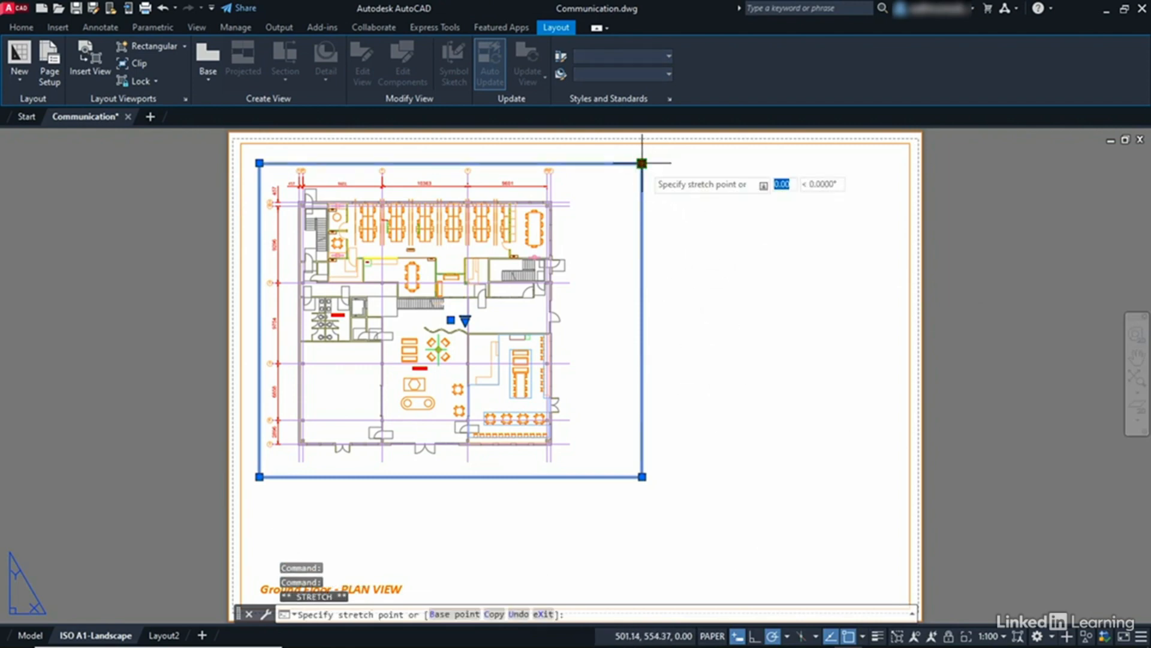
left_click(592, 163)
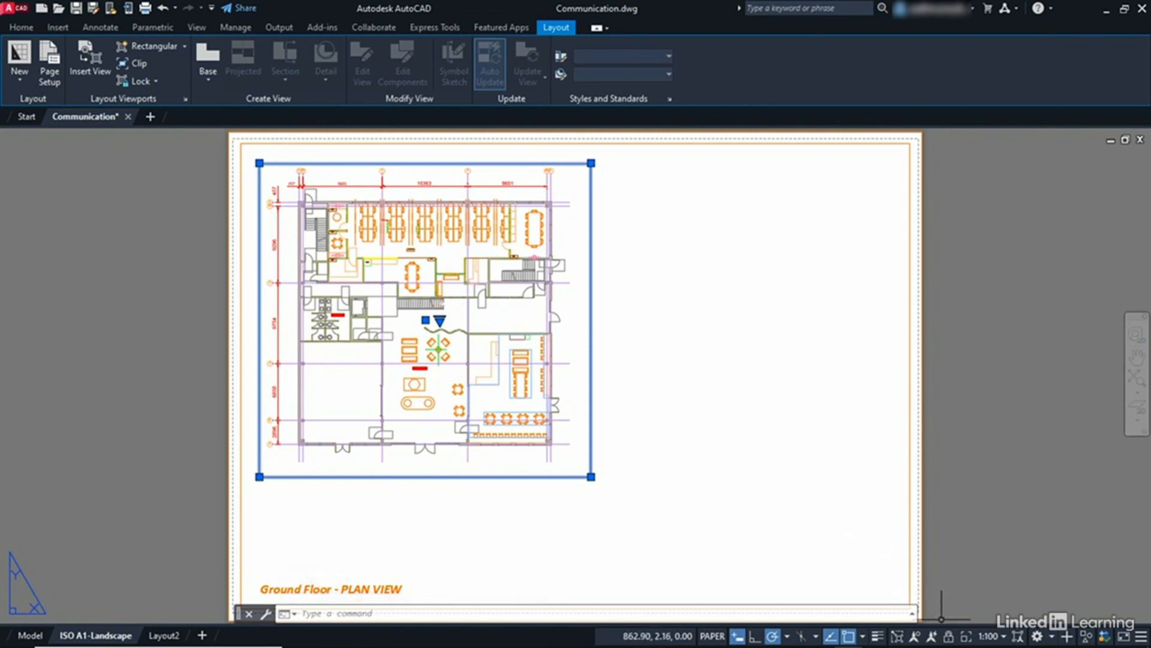
left_click(948, 635)
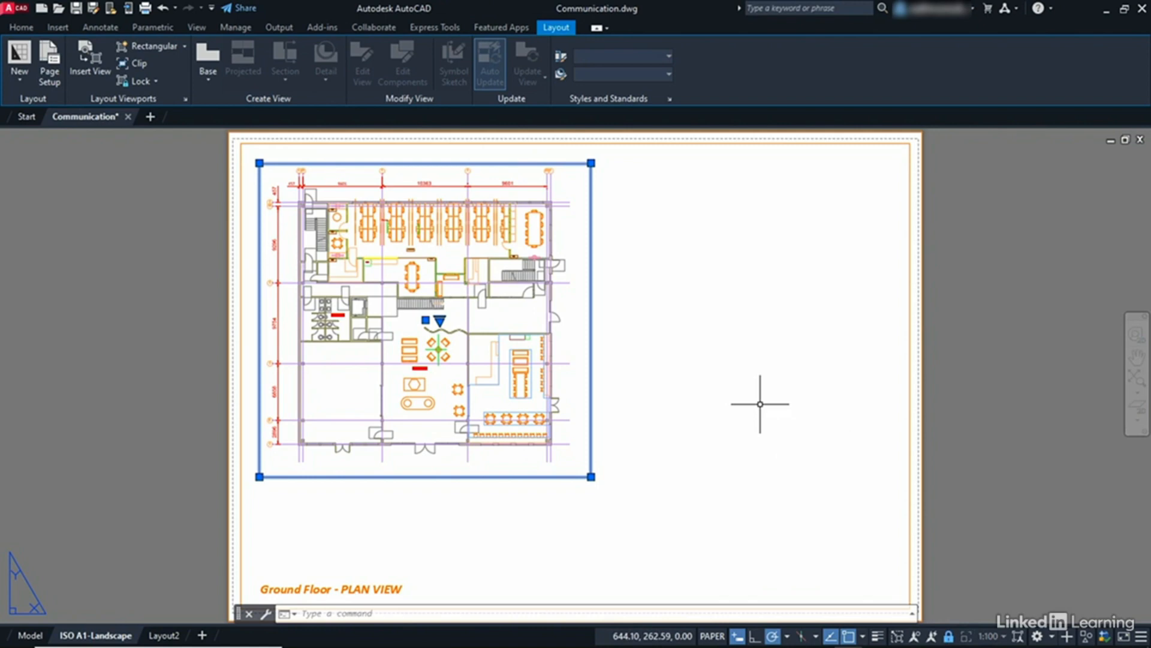
key("Escape")
key("Escape")
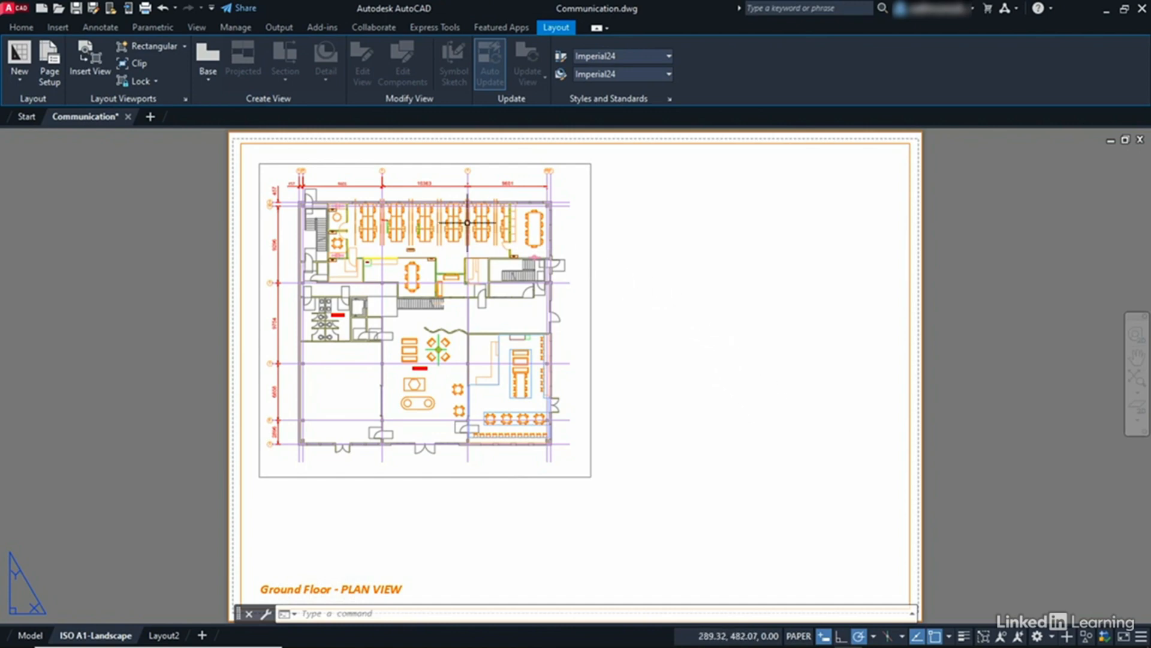
- Create a second rectangular viewport from the first one's lower-left corner down to just above the title text
left_click(182, 45)
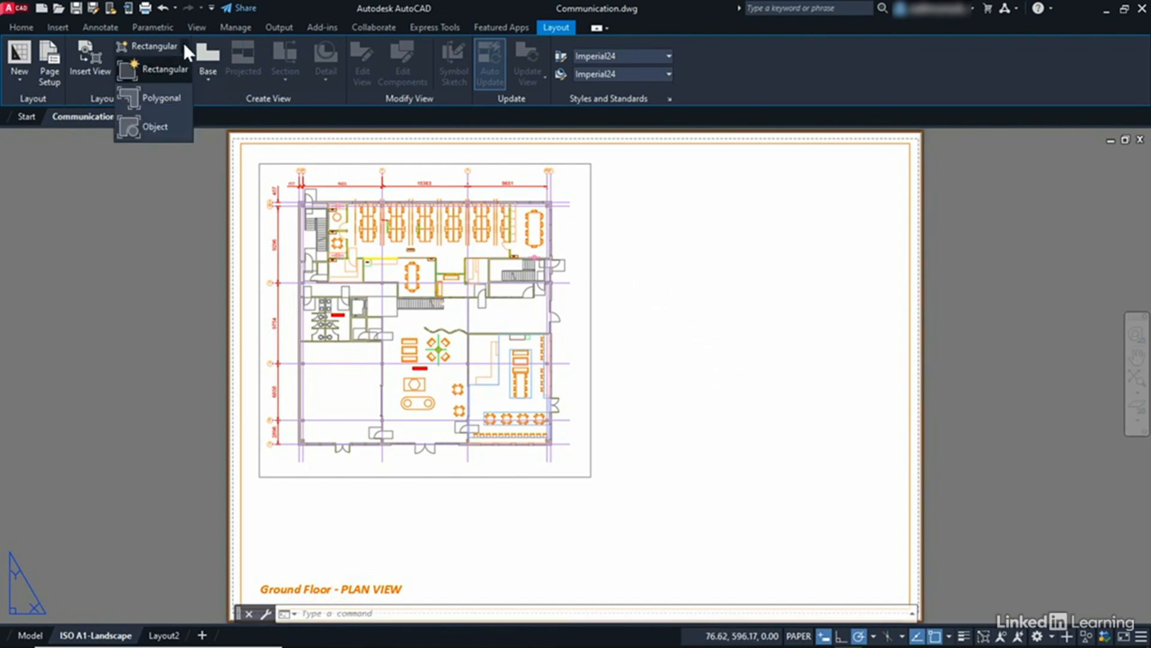
left_click(163, 68)
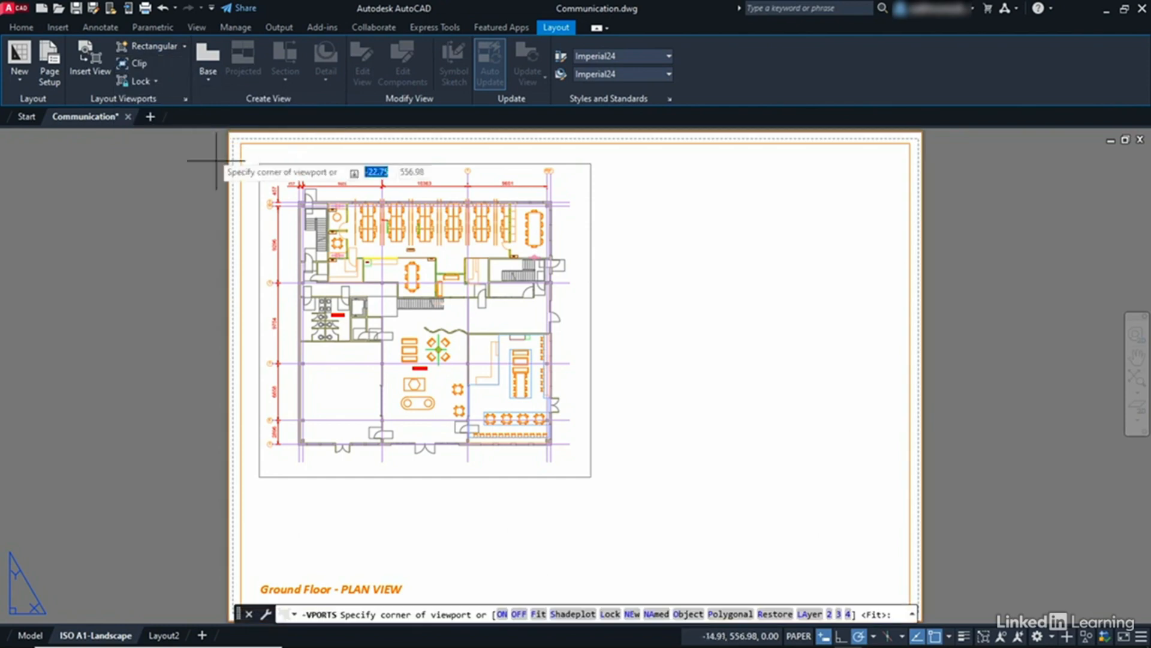
left_click(259, 477)
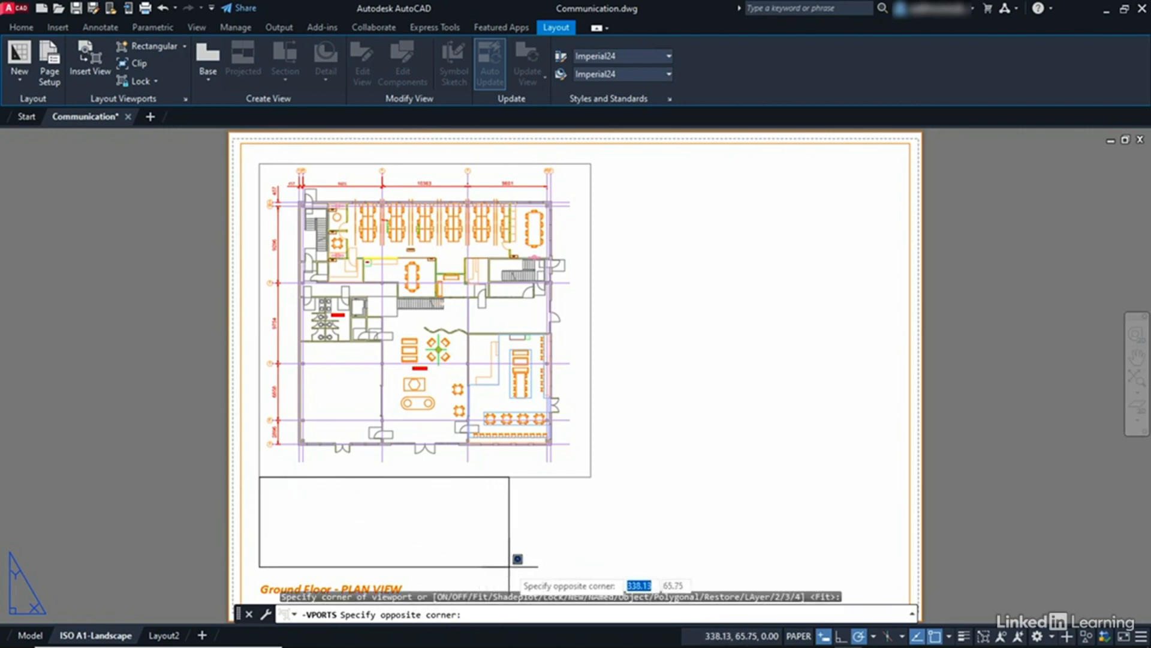
left_click(554, 573)
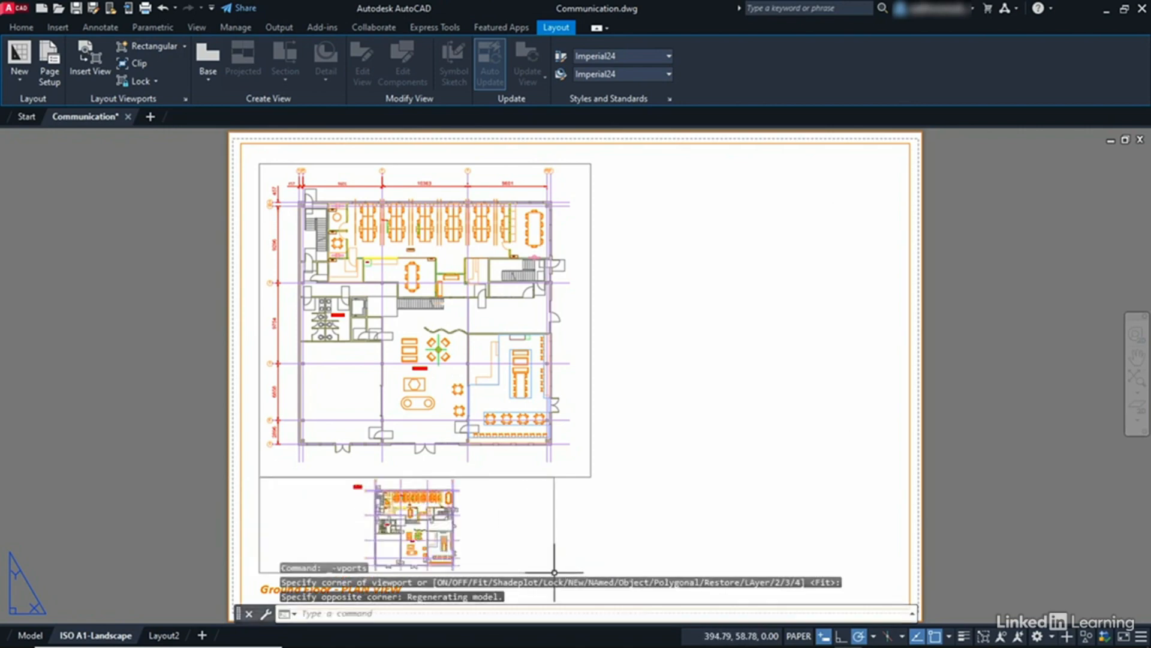
- Frame the Header1/Header2 table inside the lower viewport and return to paper space
double_click(349, 503)
scroll(359, 486, "up", 3)
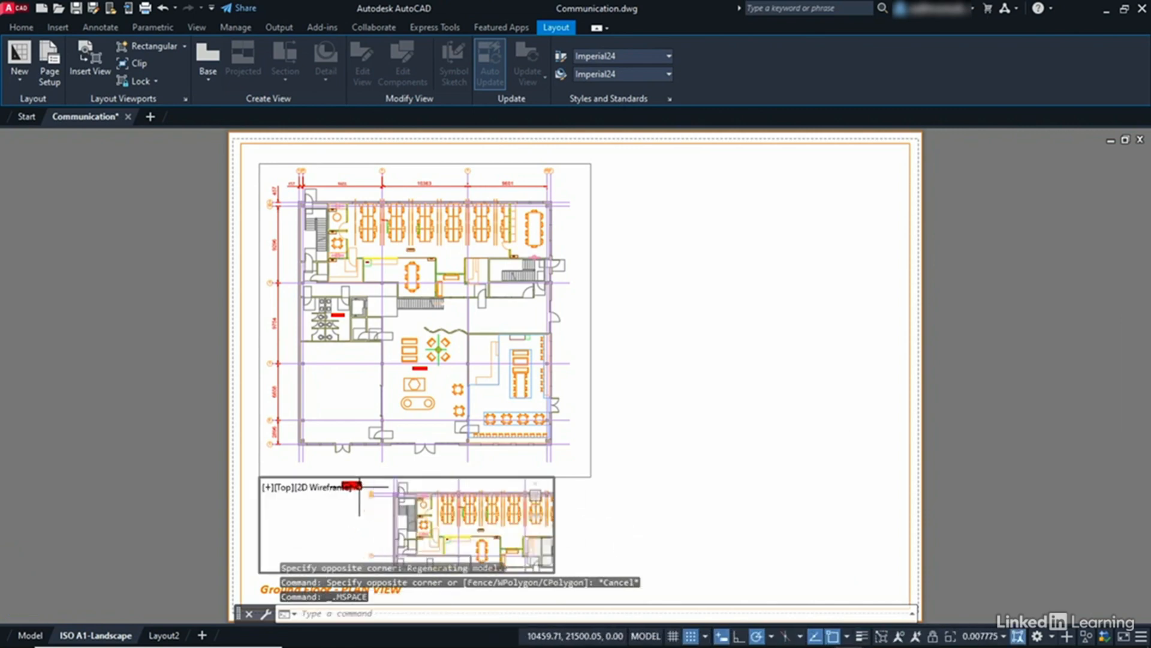
scroll(360, 487, "up", 5)
middle_click_drag(362, 506, 518, 537)
scroll(411, 525, "up", 5)
scroll(426, 521, "down", 1)
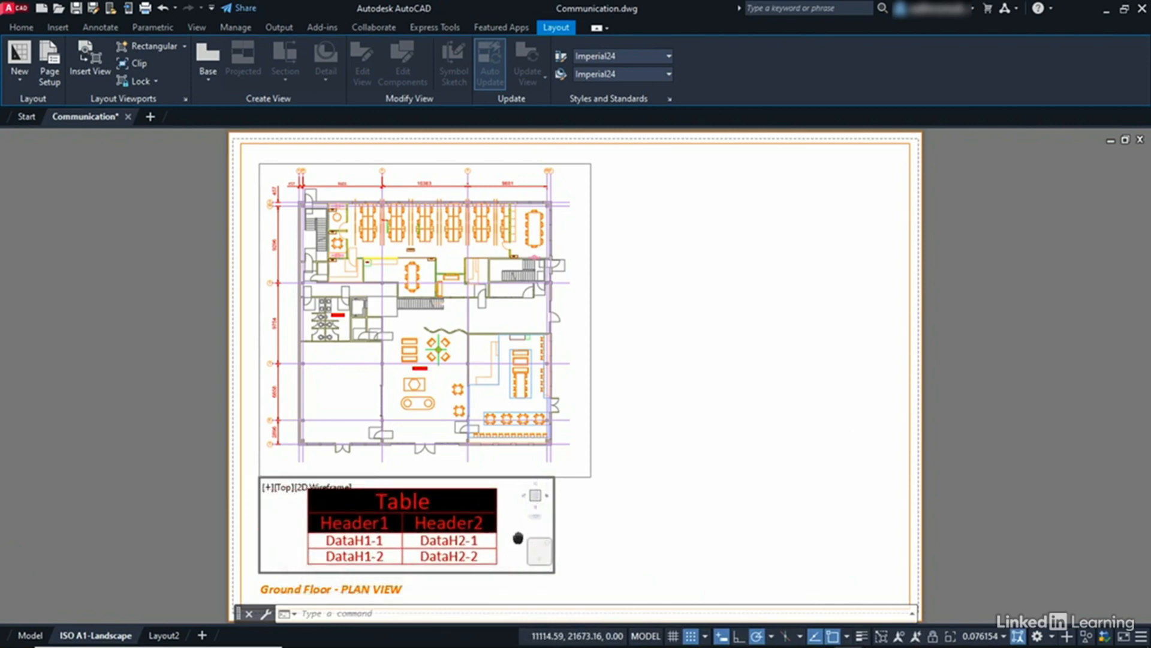
double_click(655, 553)
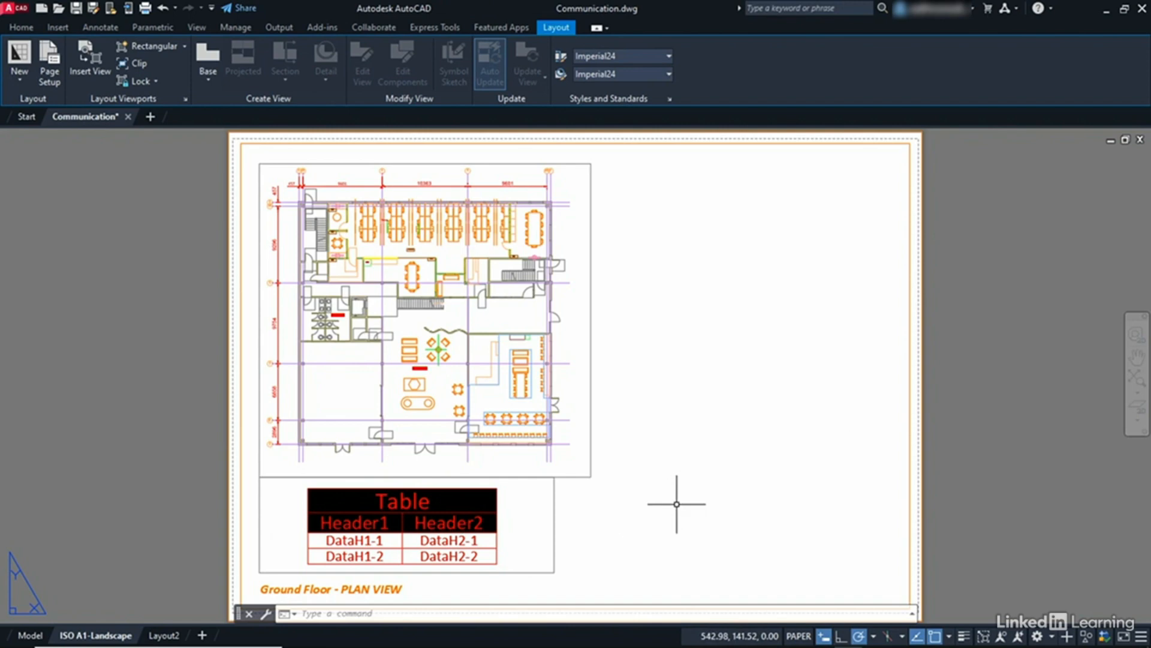
- Create a third rectangular viewport from the floor plan viewport's upper-right corner, ending near the sheet's right border at about mid-height
left_click(164, 45)
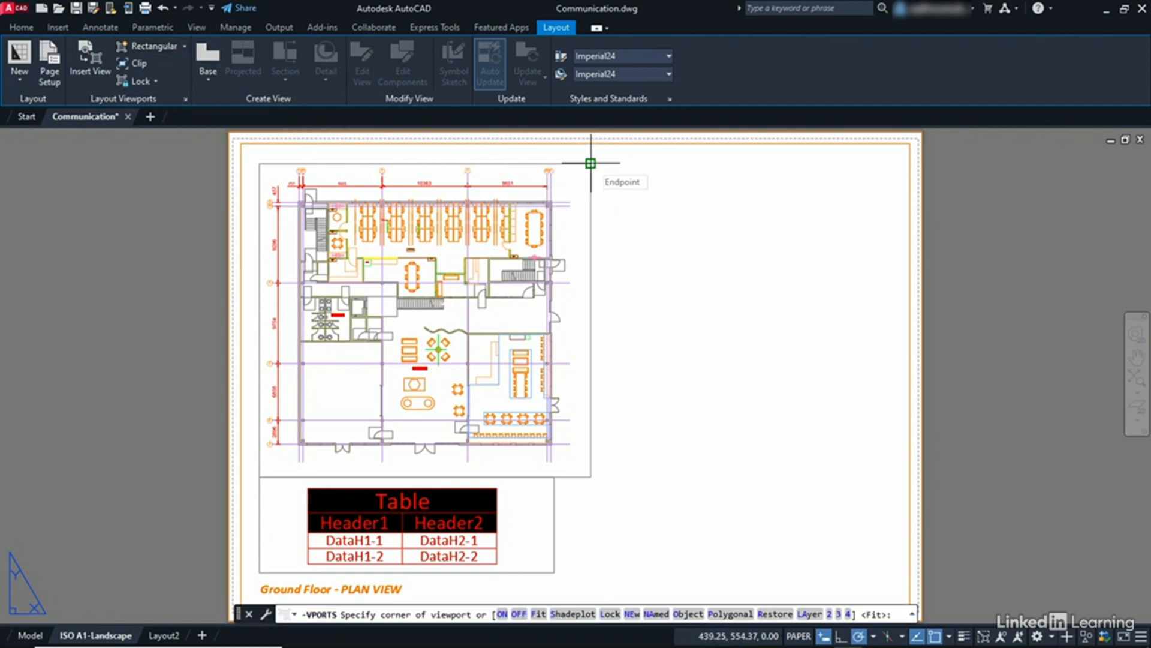
left_click(591, 163)
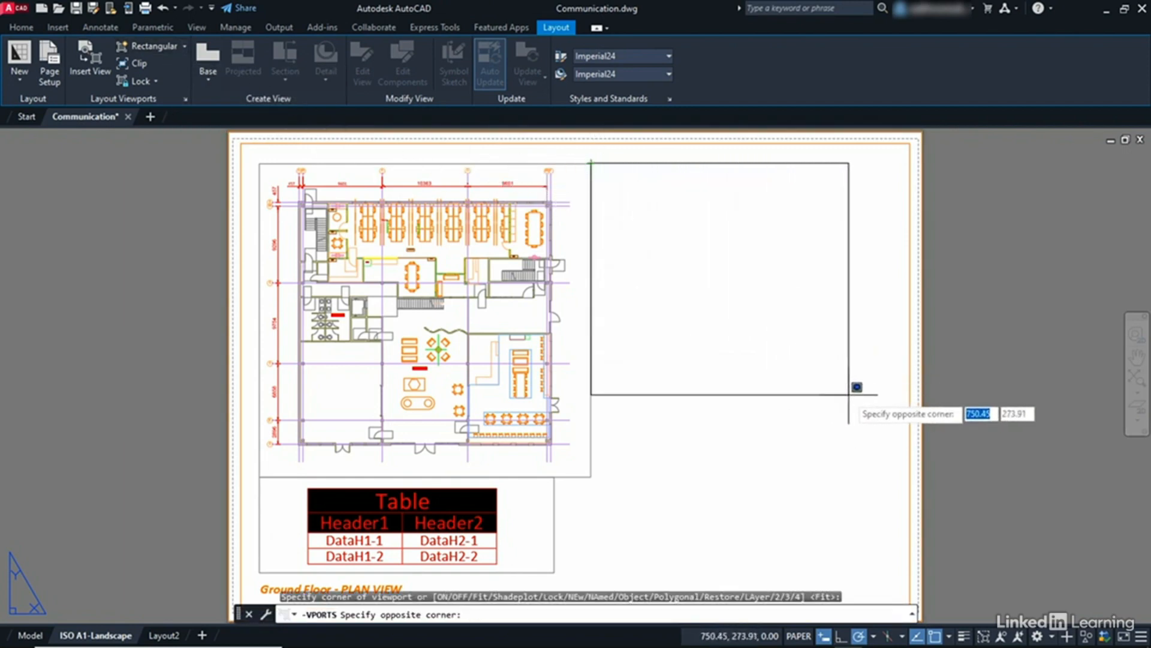
left_click(873, 383)
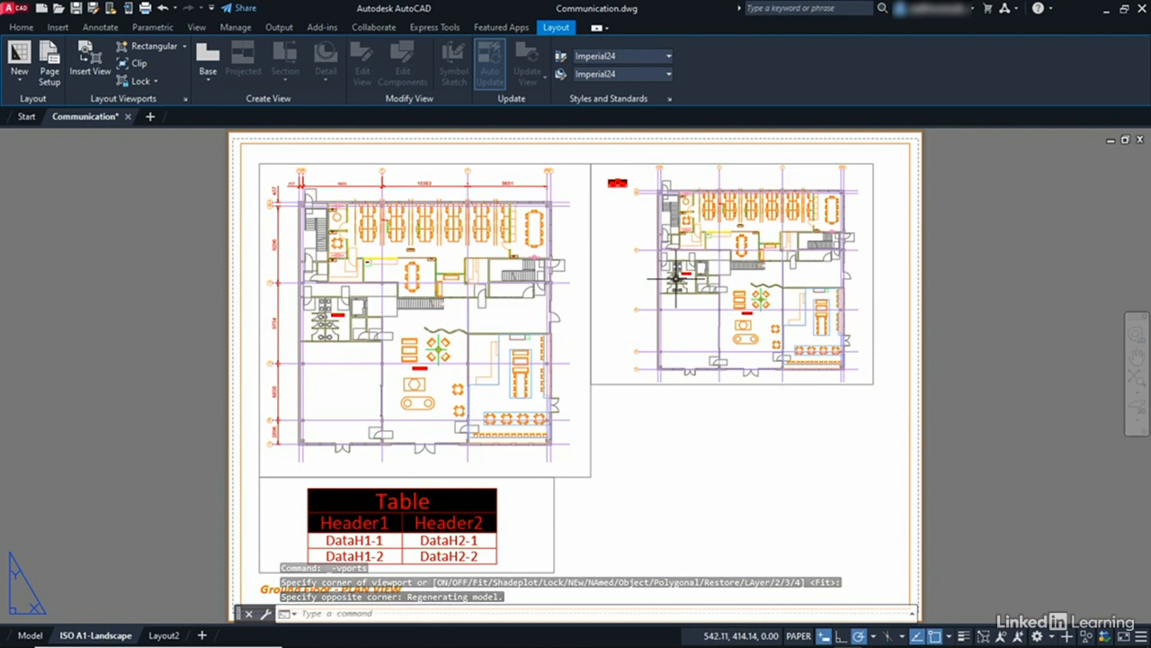
- Set the new viewport's scale to 1:30 and position the Restrooms area inside it
double_click(629, 279)
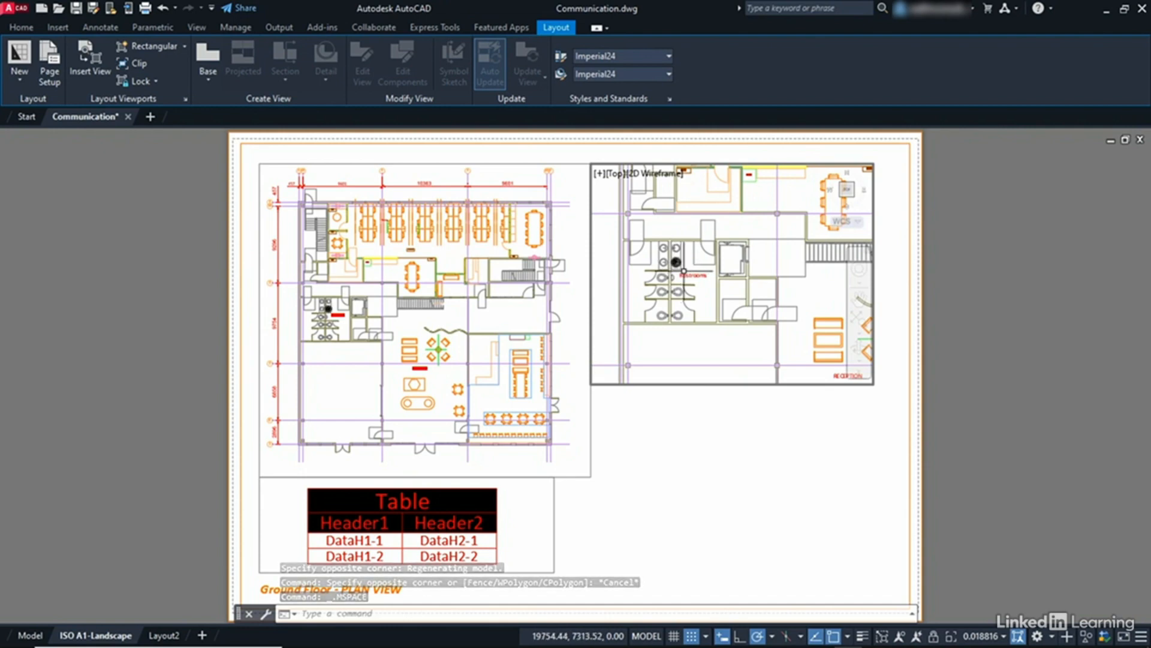
scroll(684, 269, "up", 5)
scroll(684, 268, "down", 2)
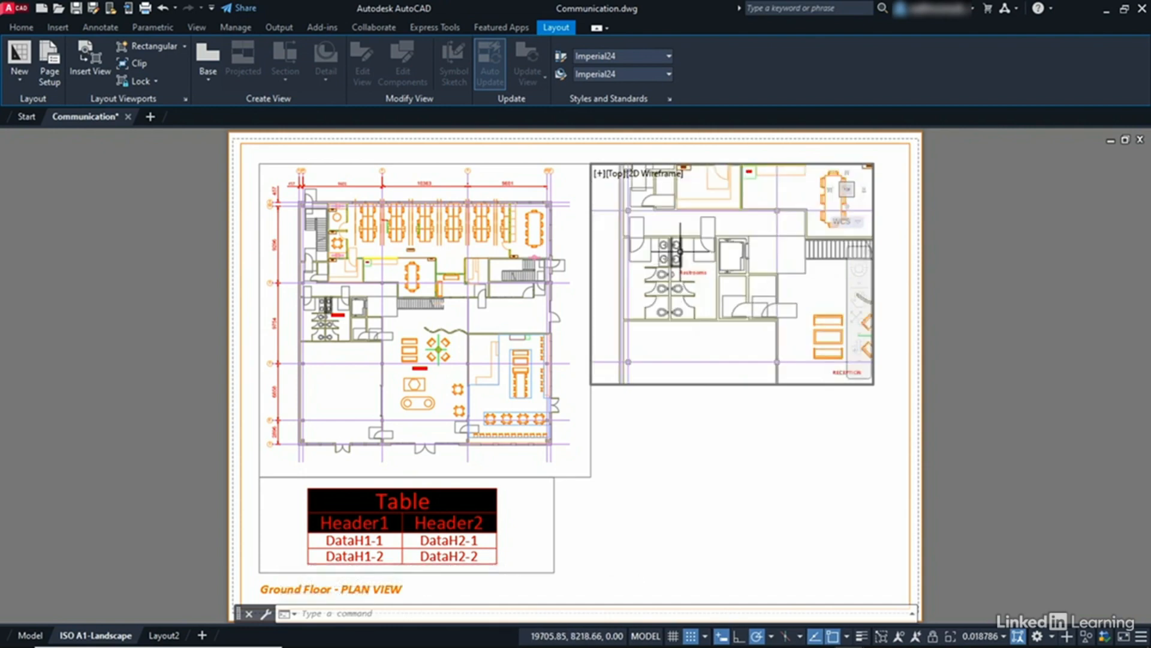
scroll(679, 251, "up", 2)
middle_click_drag(682, 248, 746, 238)
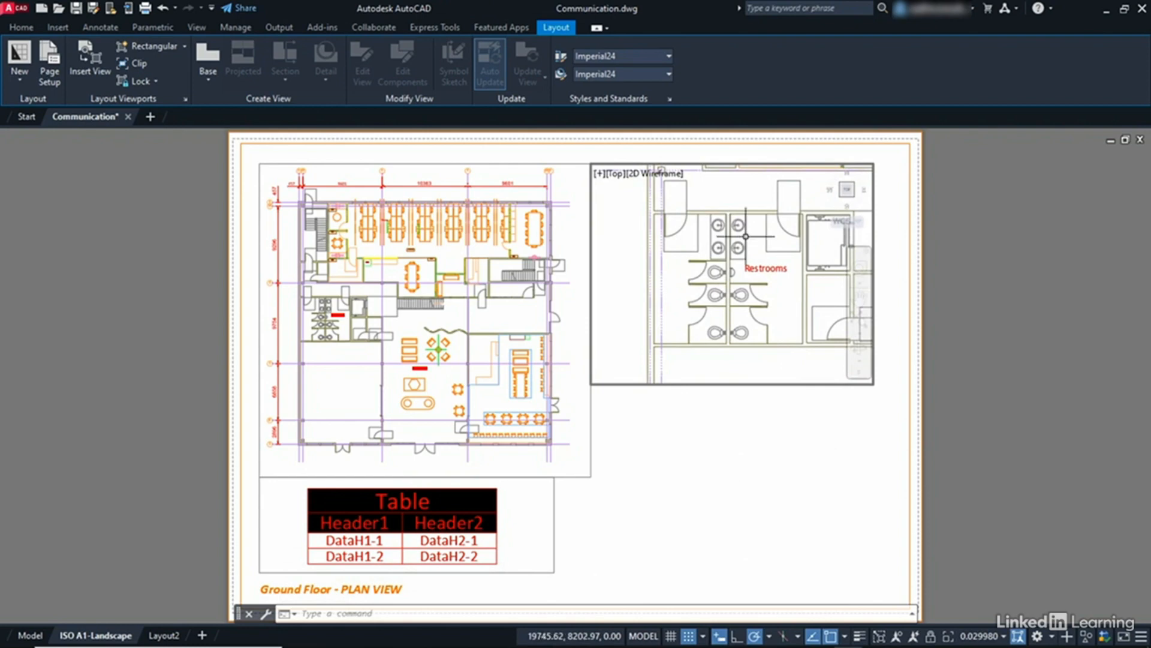
left_click(983, 636)
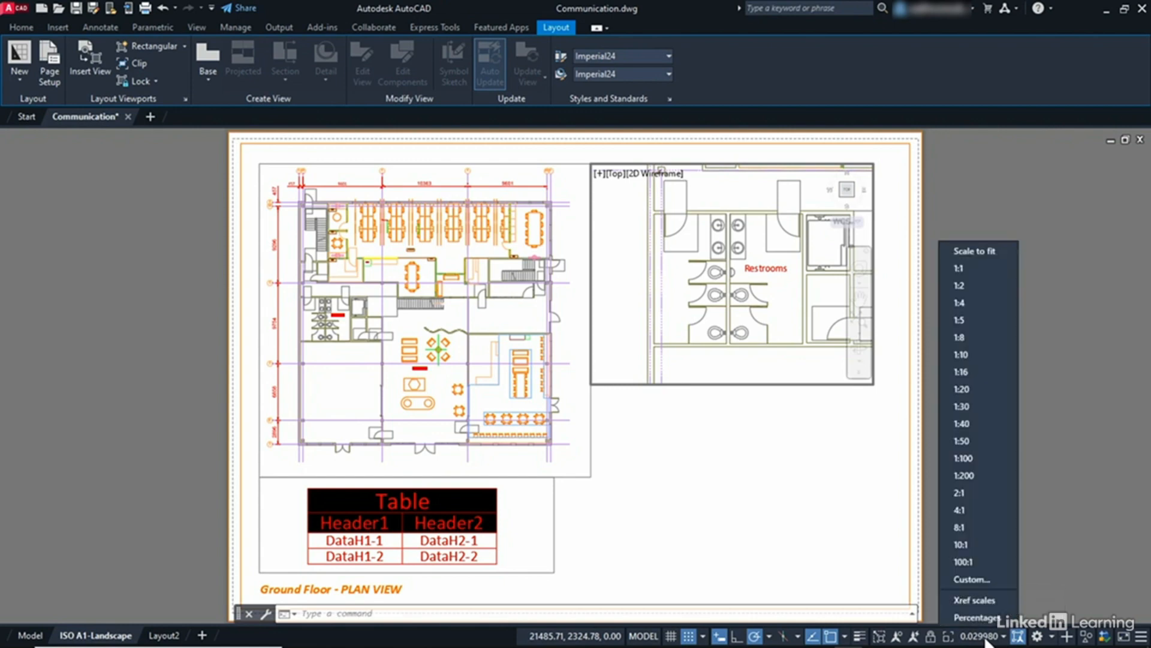
left_click(976, 414)
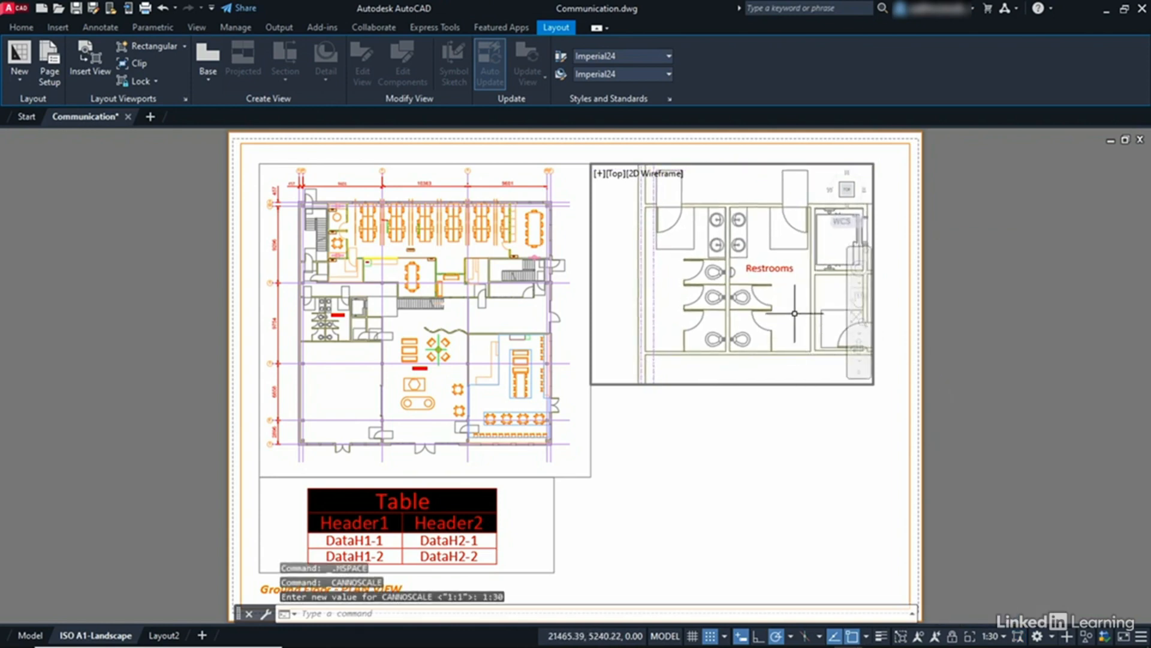
middle_click_drag(794, 287, 771, 284)
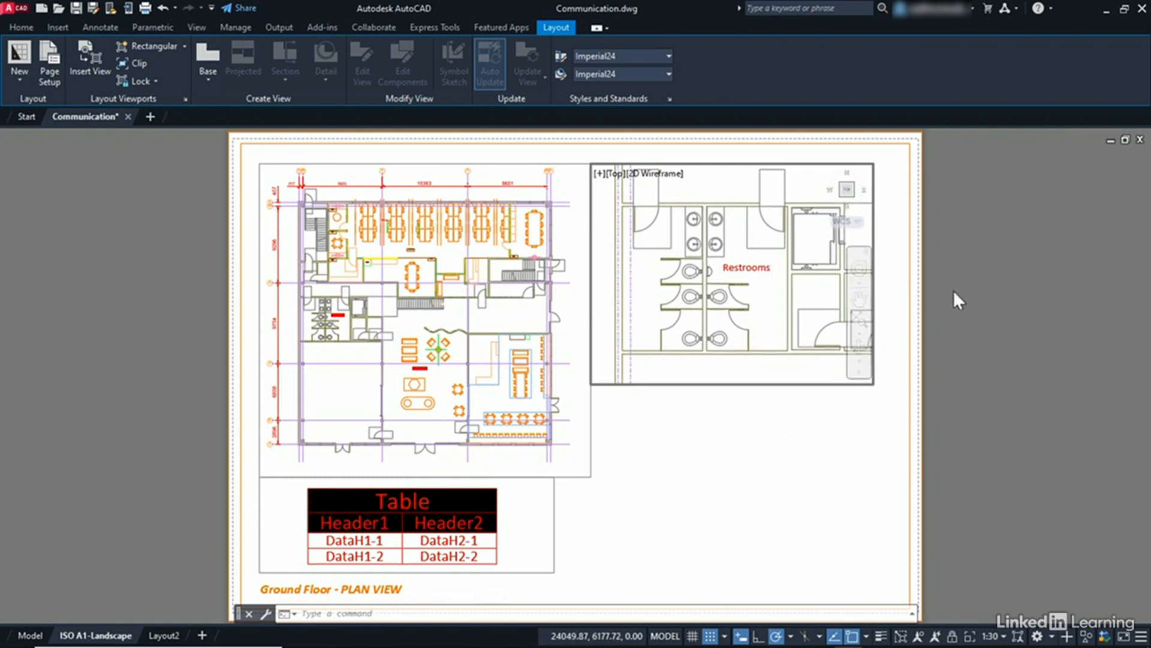
- Return to paper space, lock the Restrooms viewport, and clear the selection
double_click(983, 293)
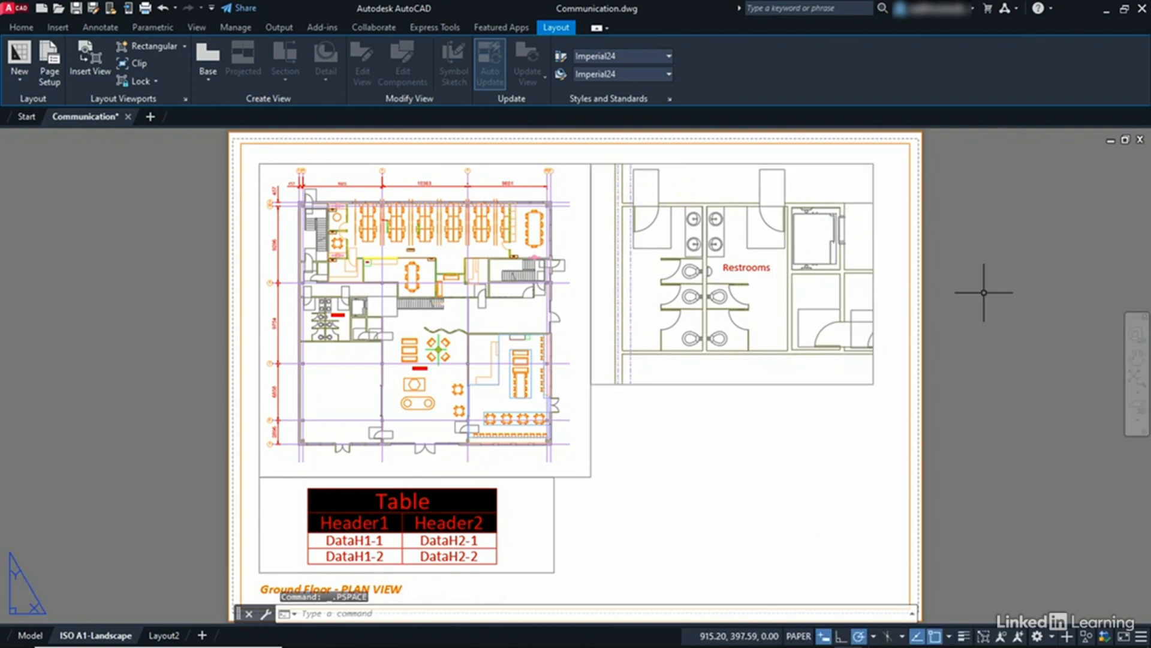
left_click(795, 384)
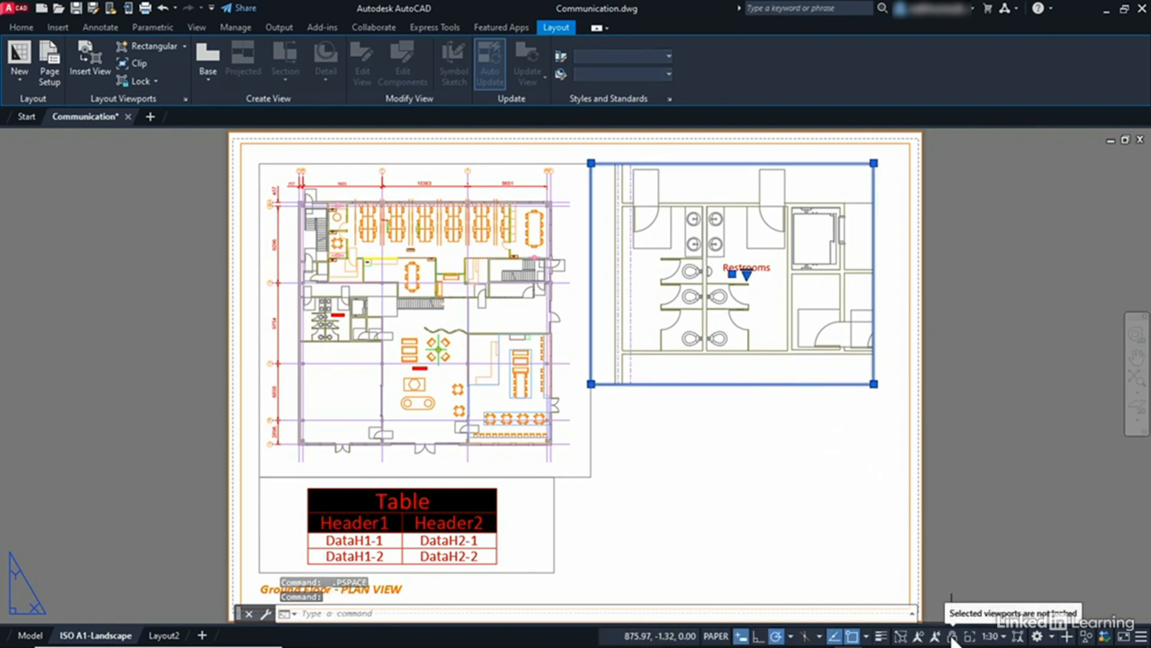
left_click(952, 637)
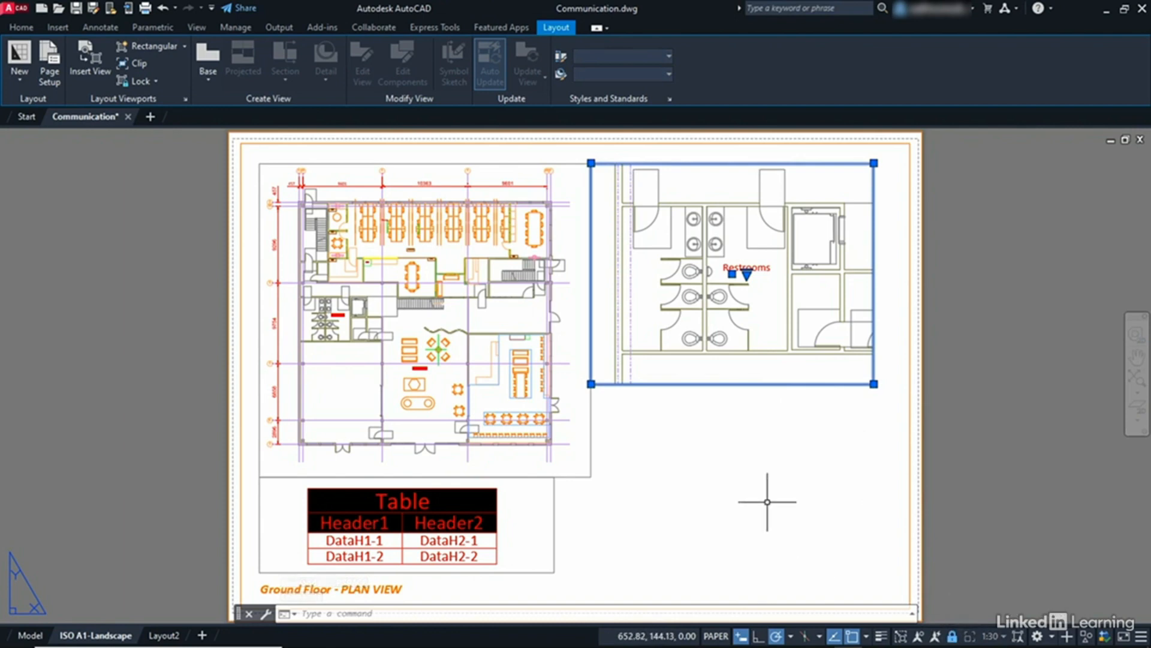
key("Escape")
key("Escape")
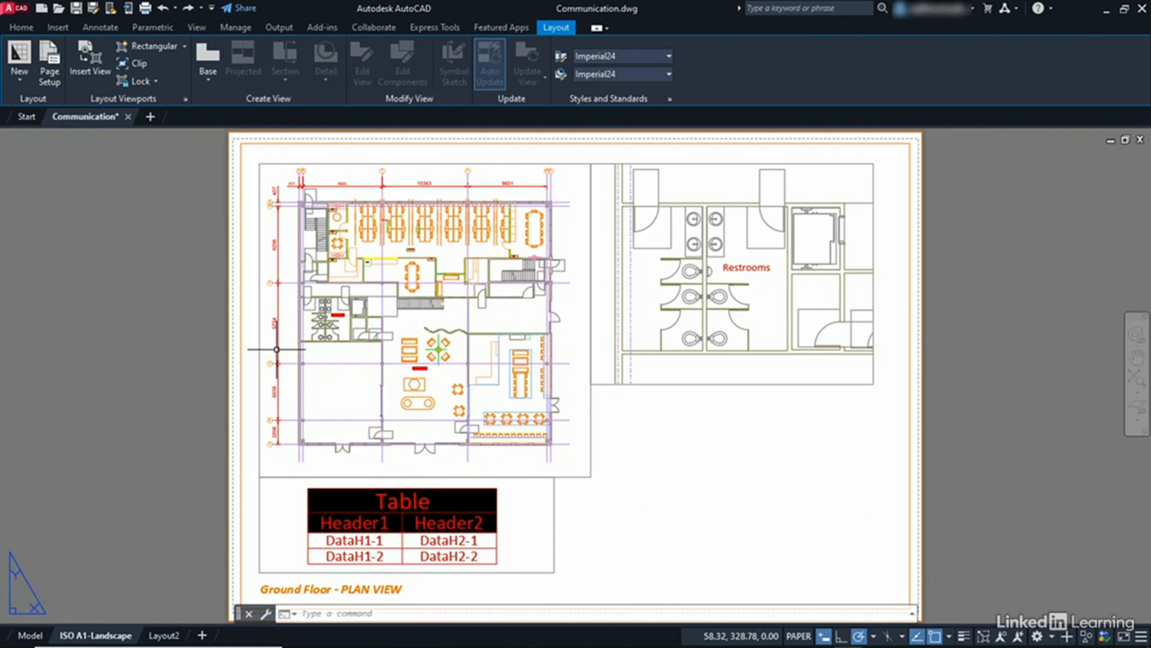
- Check the scales of the floor plan viewport and the Restrooms viewport
left_click(590, 423)
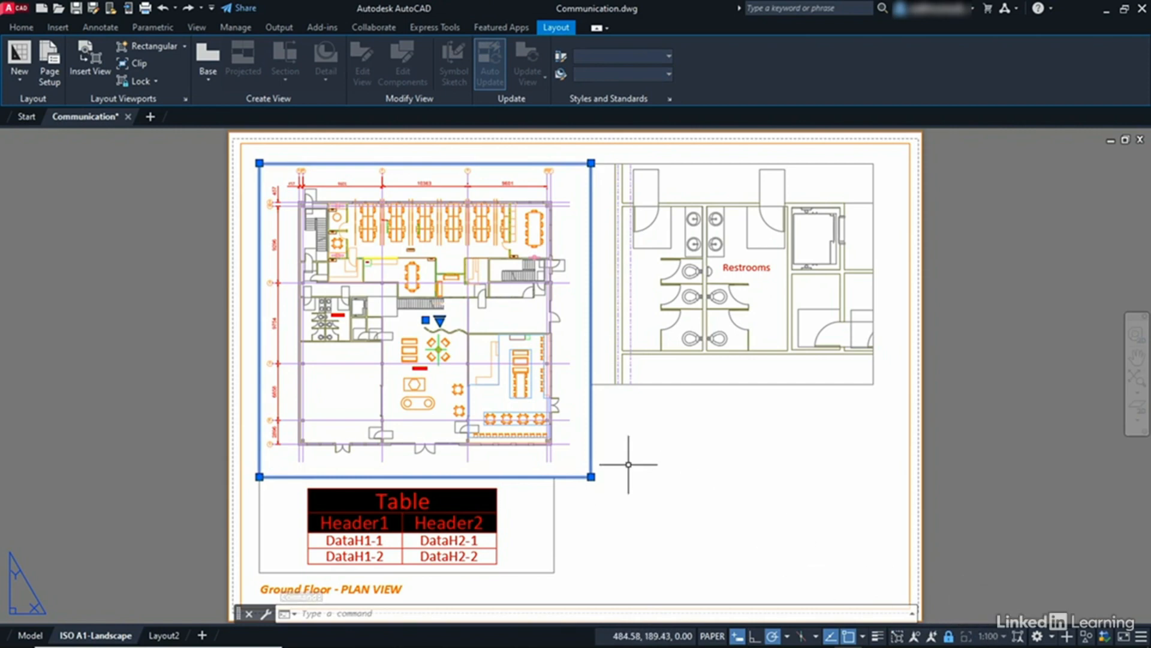
key("Escape")
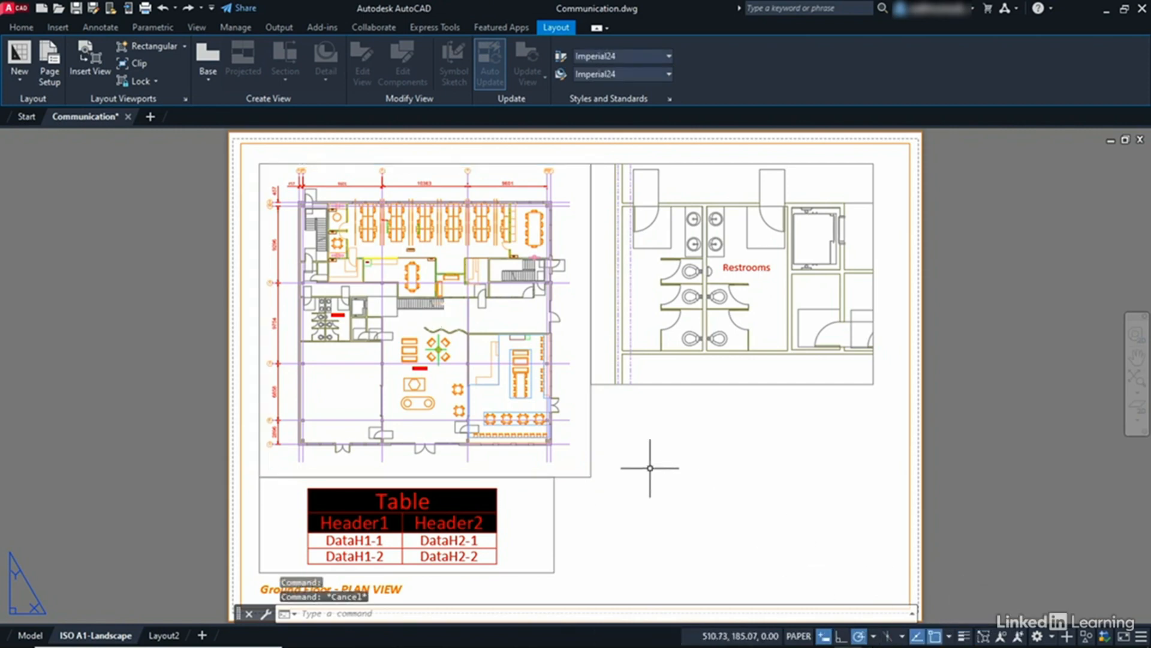
left_click(738, 383)
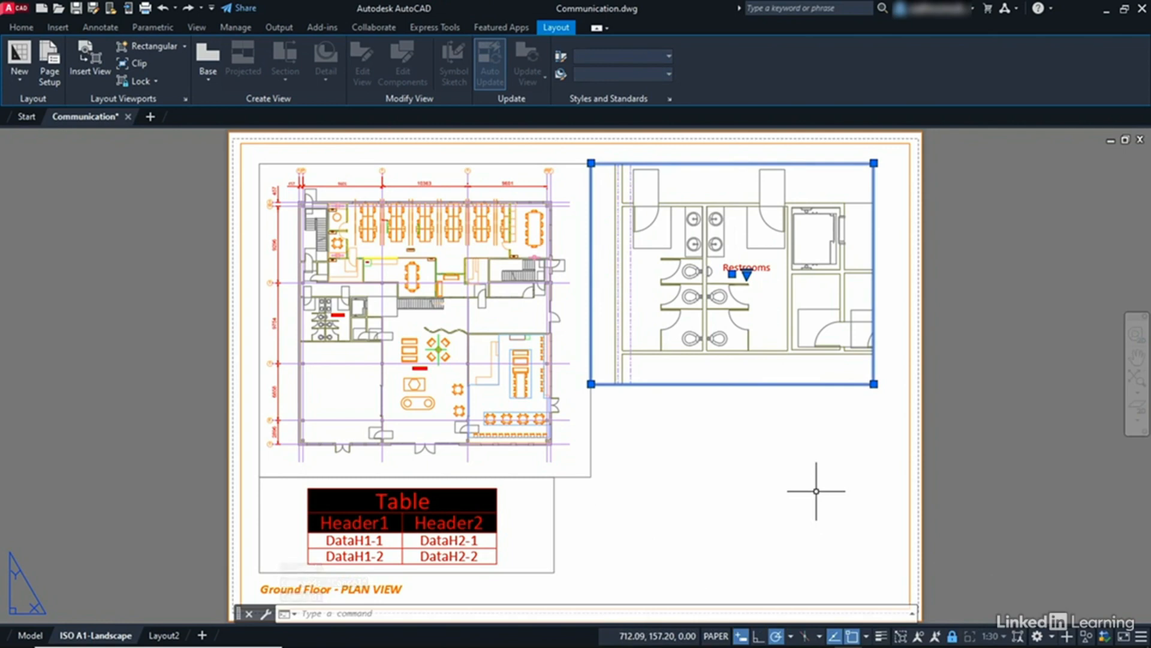
key("Escape")
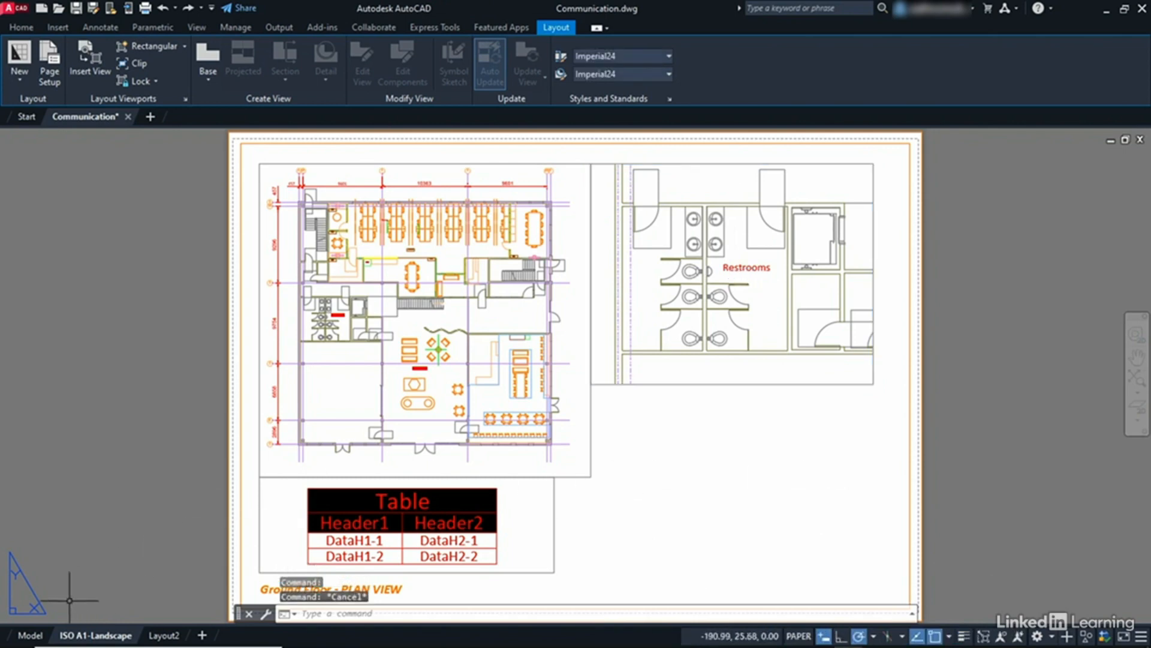
- In model space, set the dimension layer to A-010-D_DIM and the annotation scale to 1:30 for dimensioning the restrooms
left_click(30, 635)
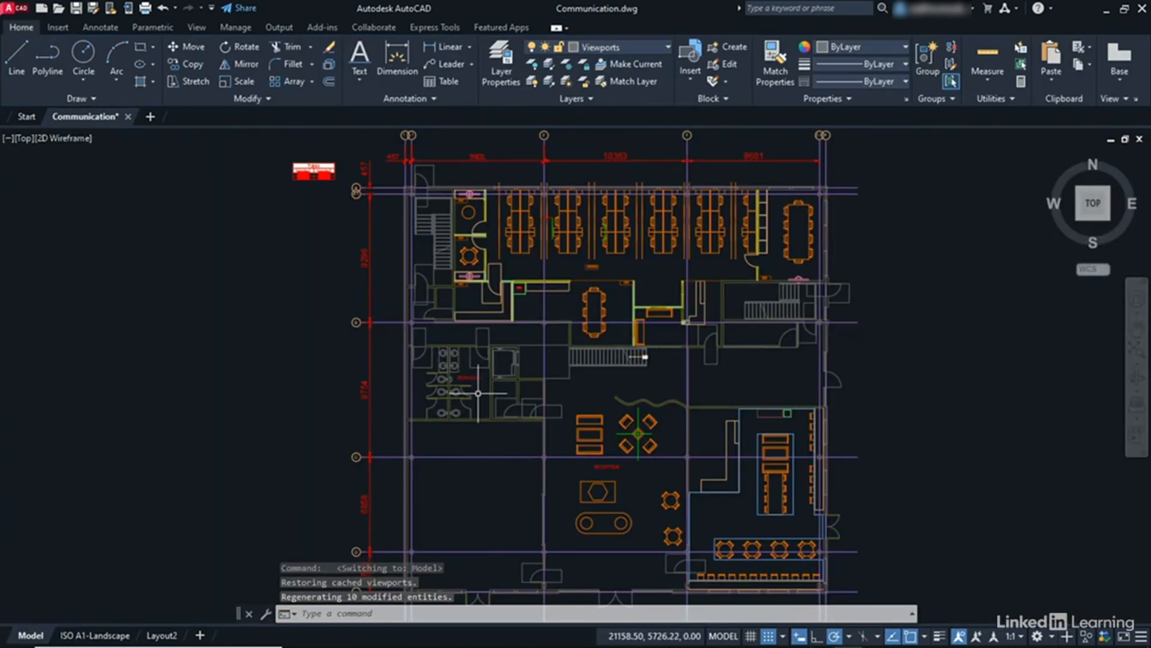
scroll(477, 394, "up", 1)
scroll(478, 393, "up", 2)
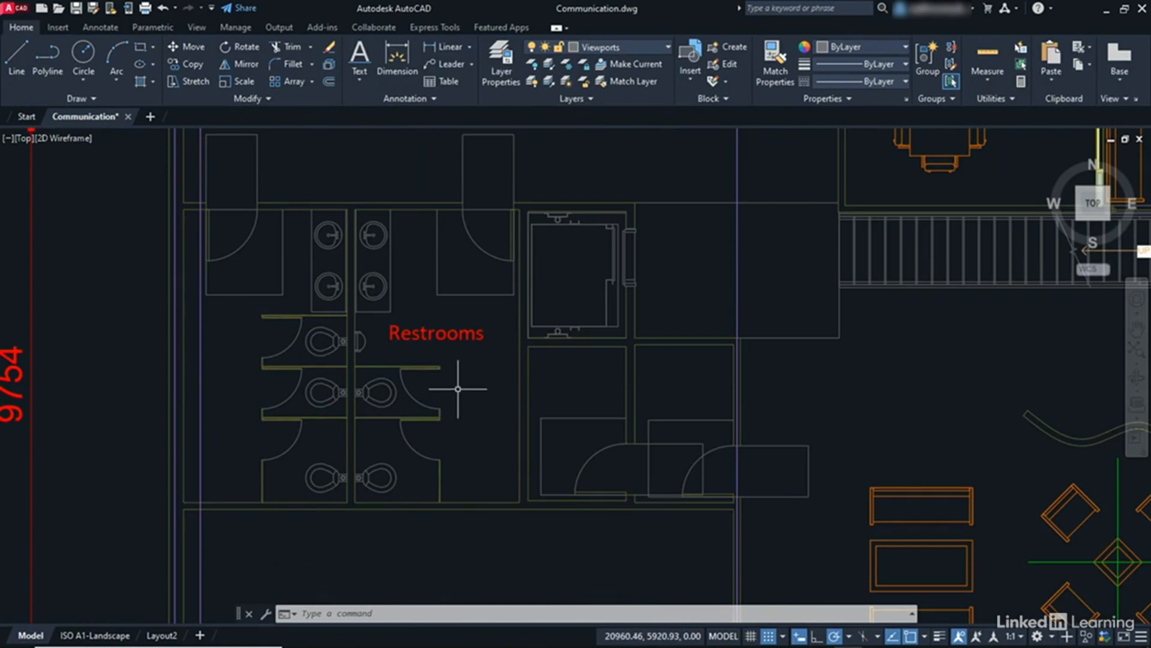
scroll(457, 388, "up", 1)
middle_click_drag(457, 386, 524, 316)
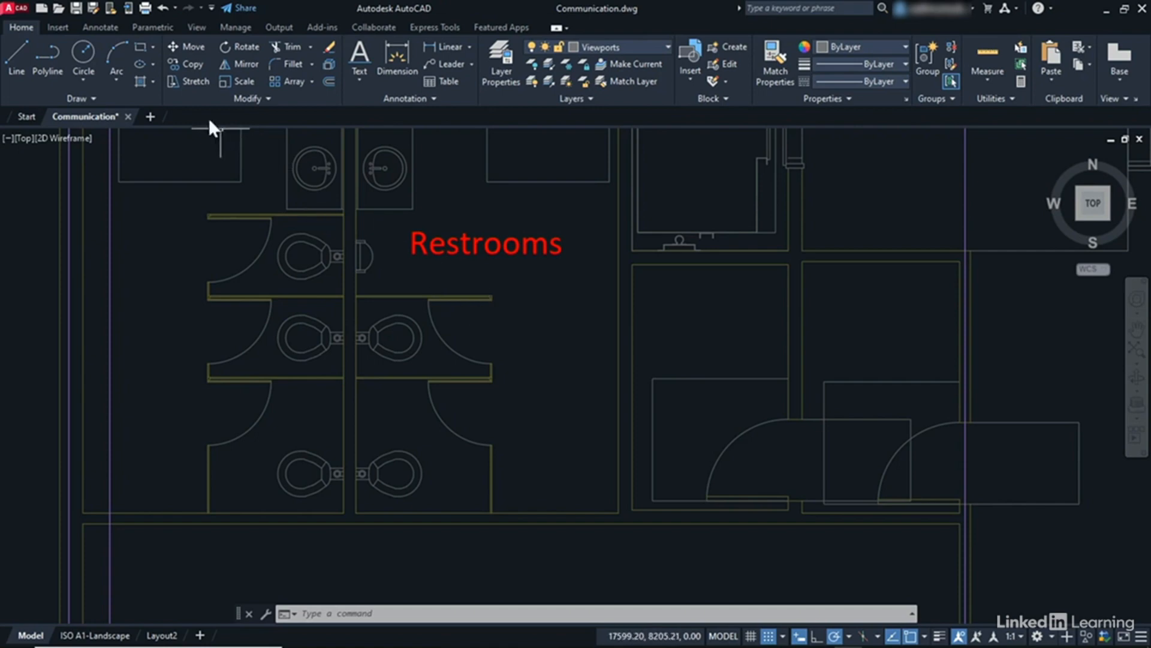
left_click(103, 27)
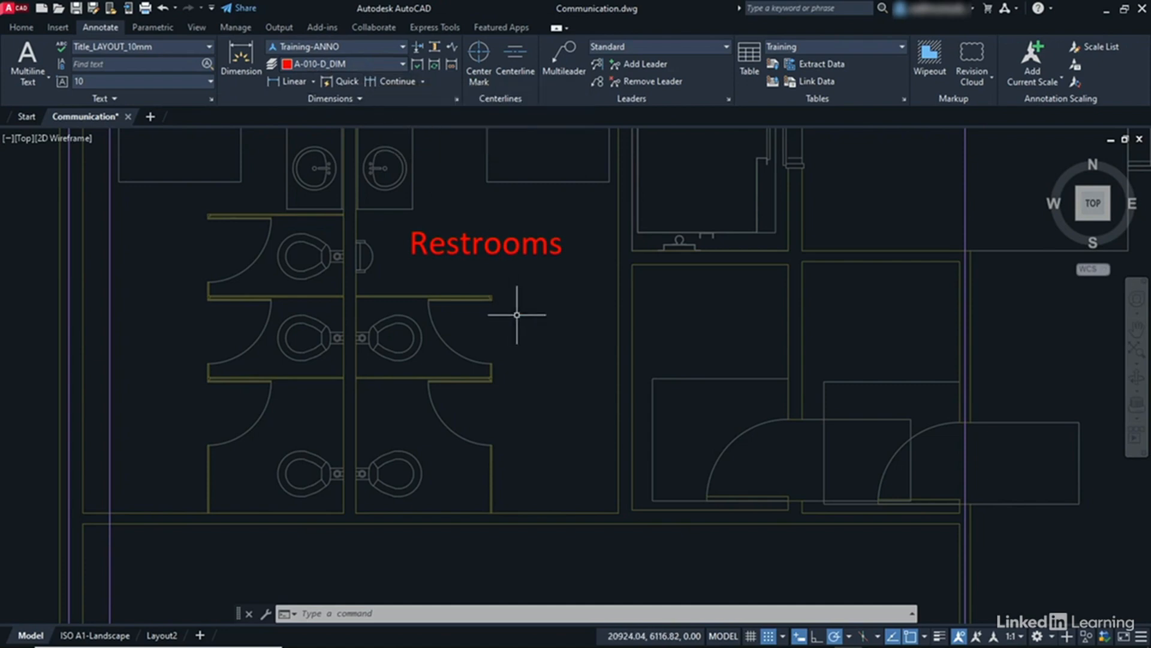
left_click(402, 65)
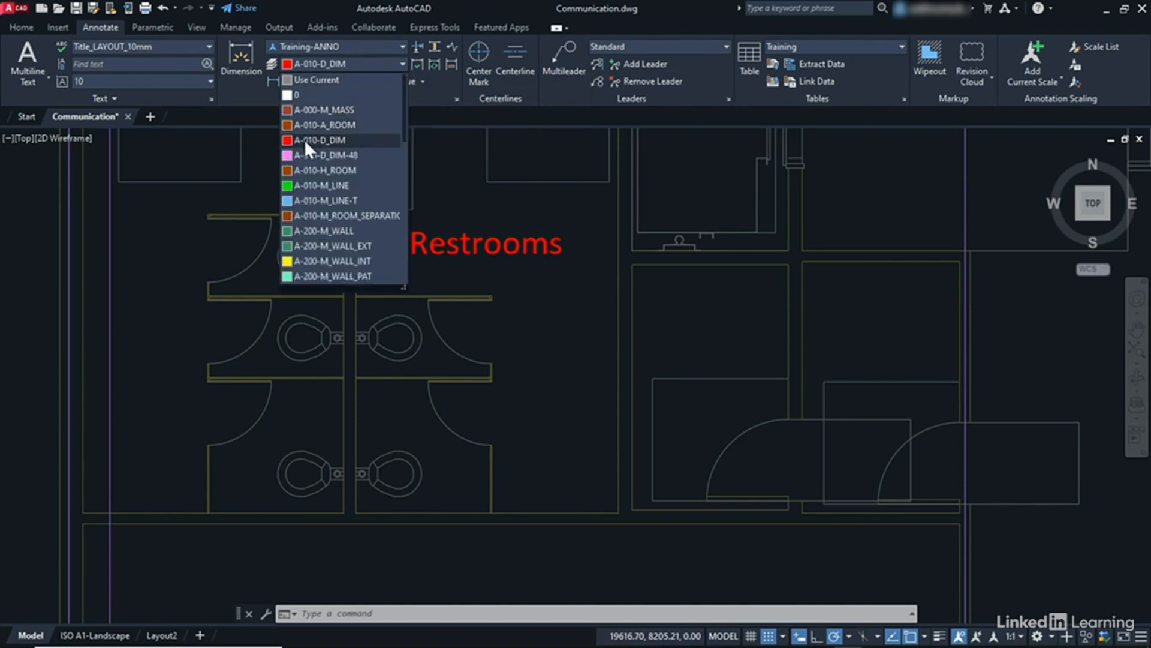
left_click(326, 141)
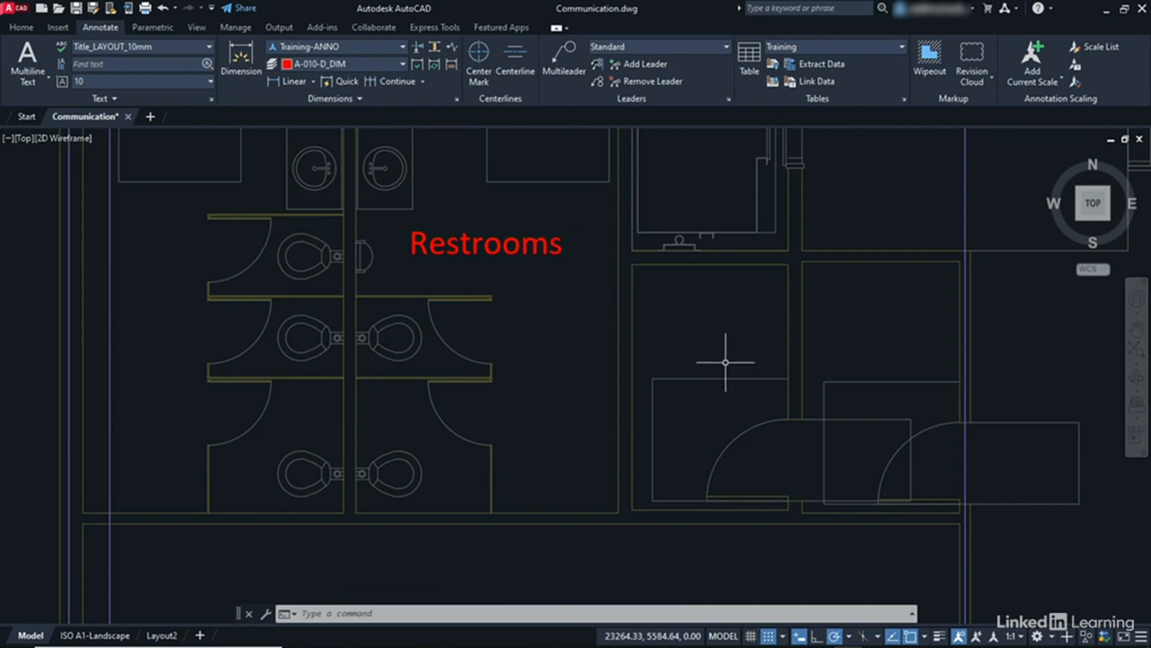
left_click(1011, 636)
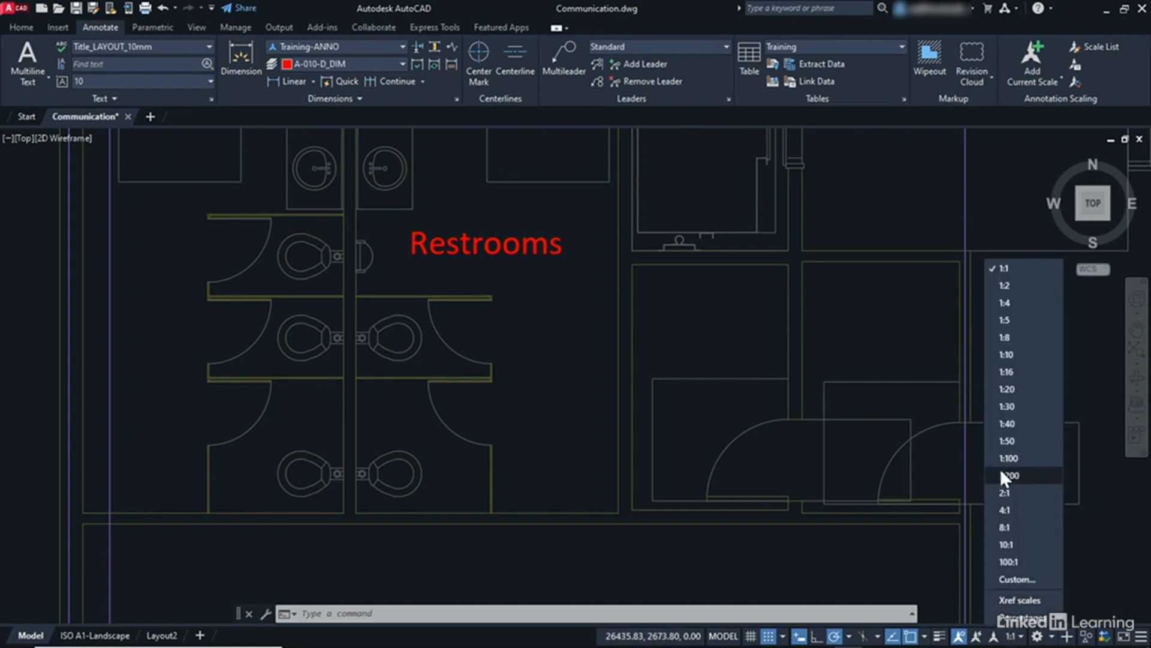
left_click(1009, 411)
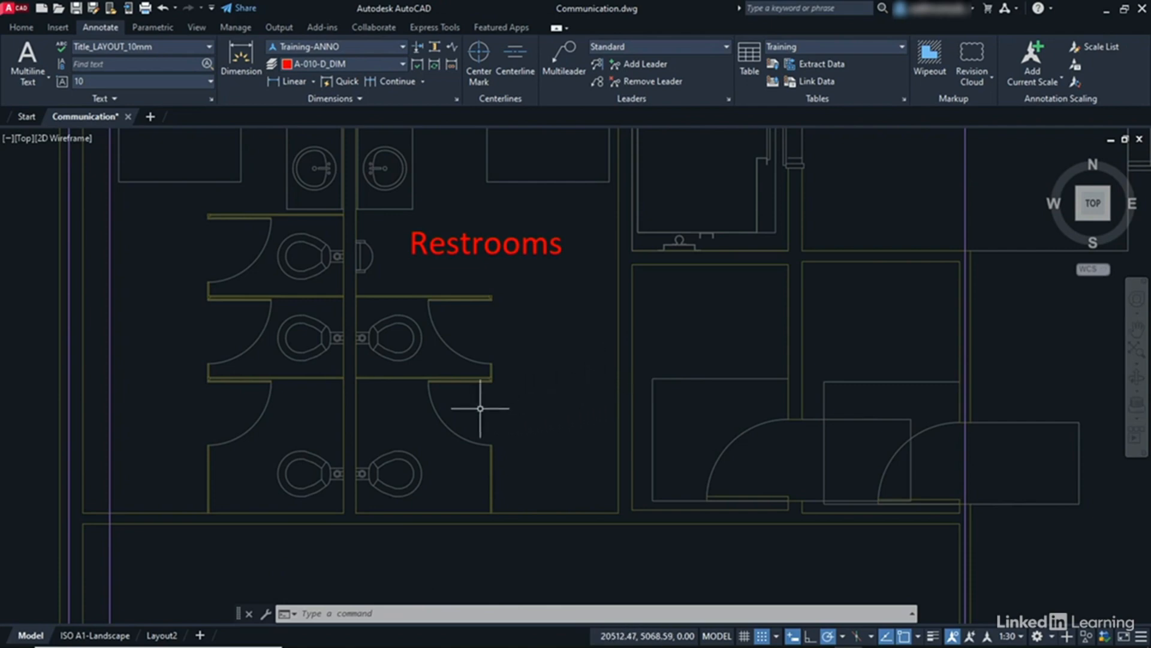
- Add a vertical linear dimension between the partition ends of the middle stall in the right-hand restroom, placing it outside the stall door
scroll(480, 408, "up", 2)
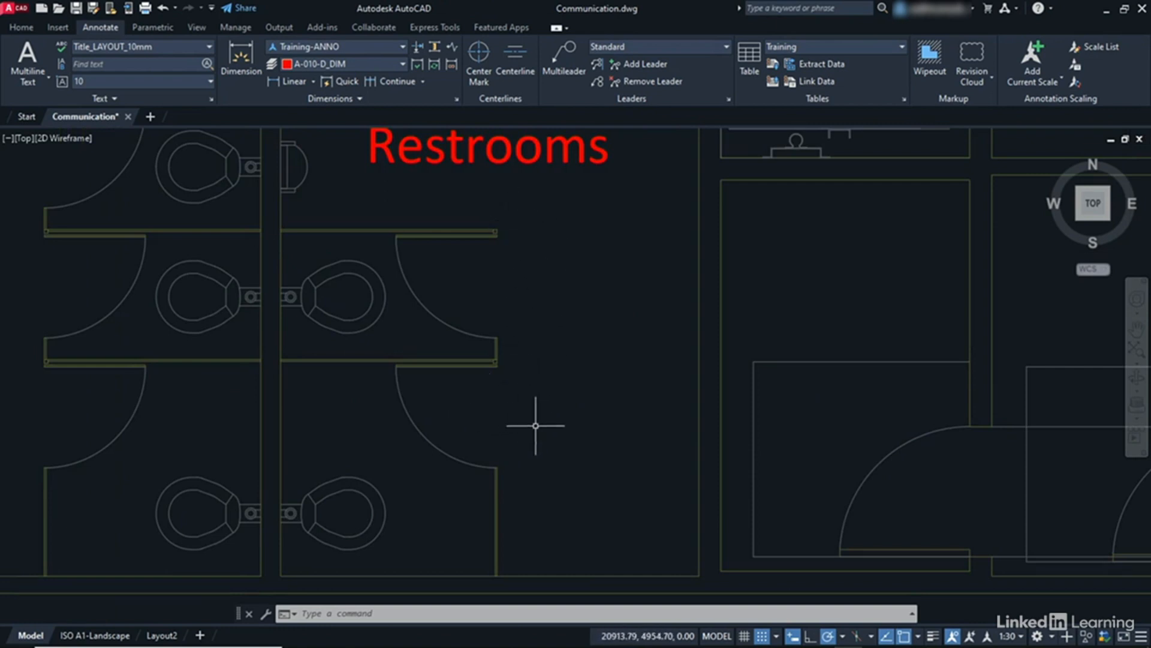
scroll(519, 306, "up", 2)
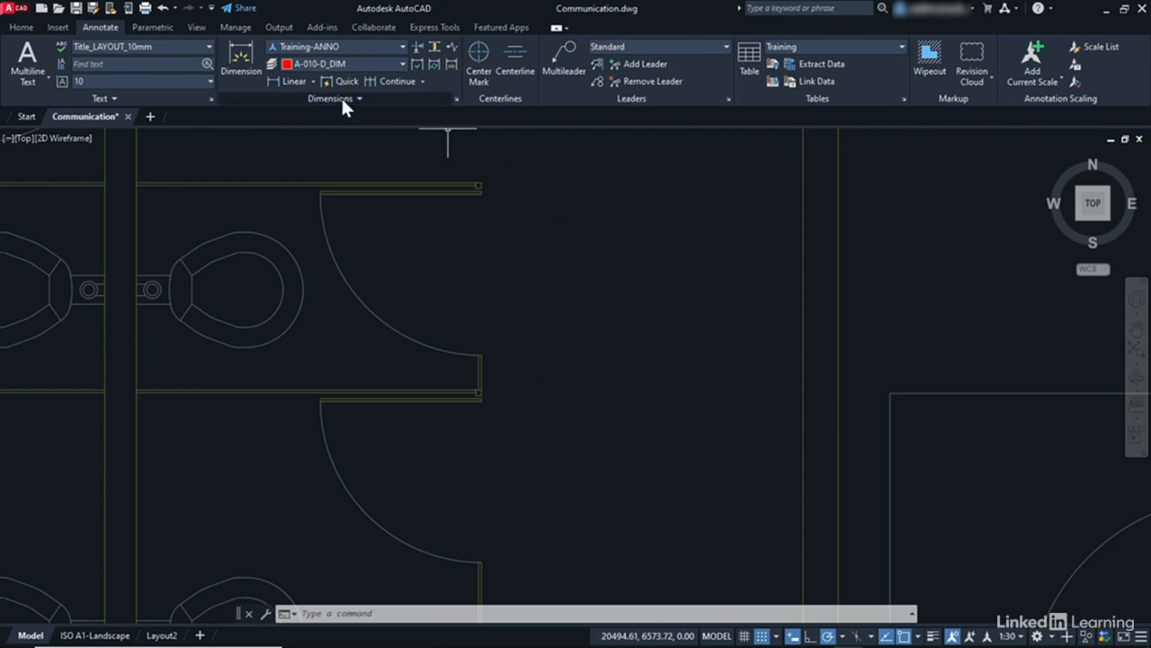
left_click(315, 83)
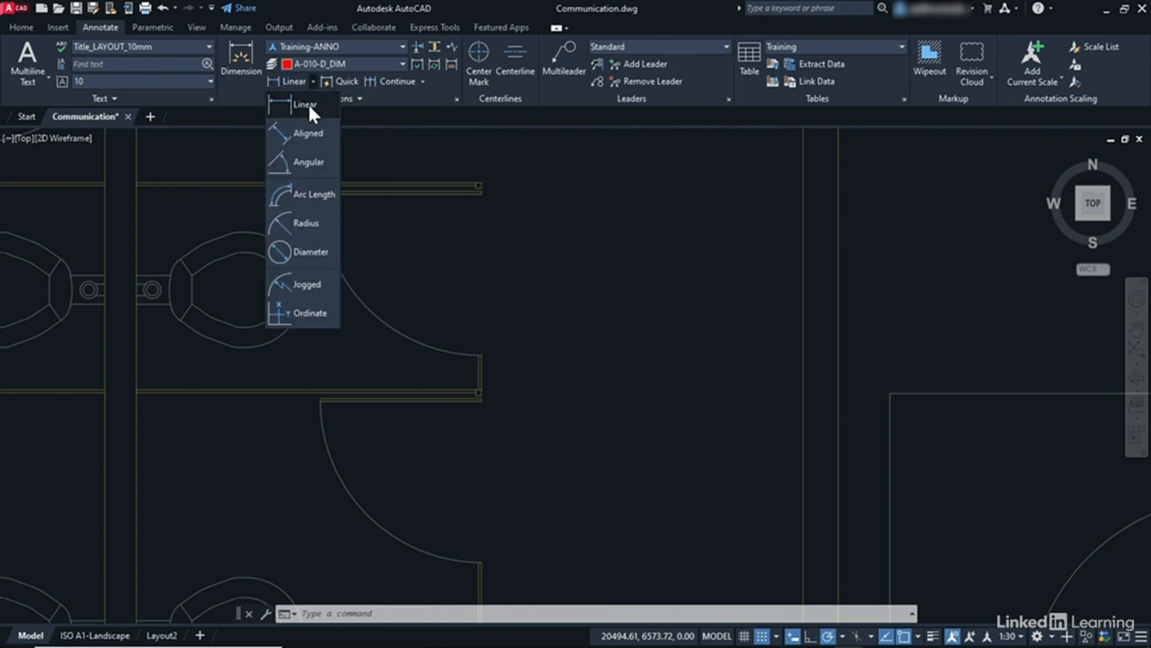
left_click(308, 105)
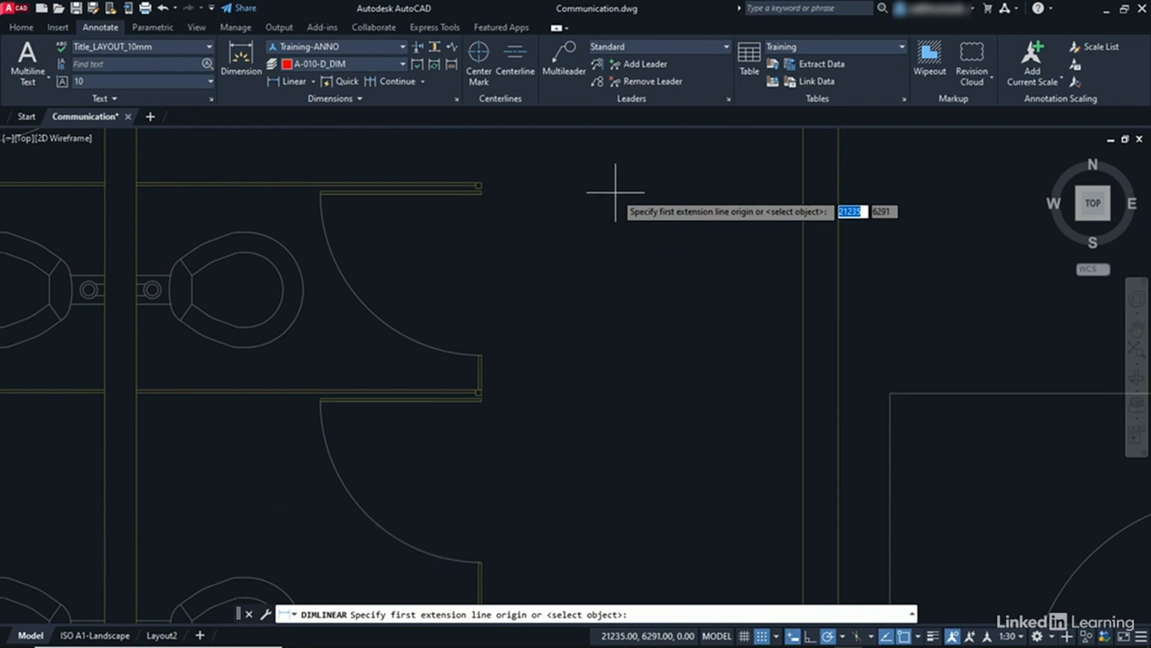
left_click(481, 182)
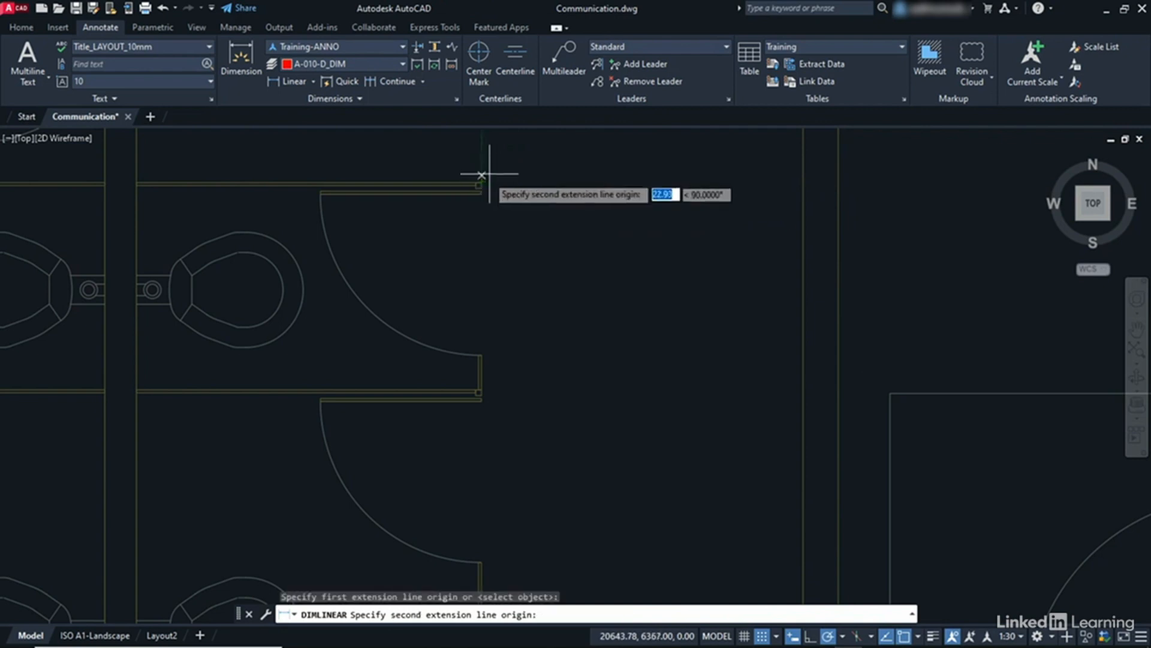
scroll(517, 409, "up", 5)
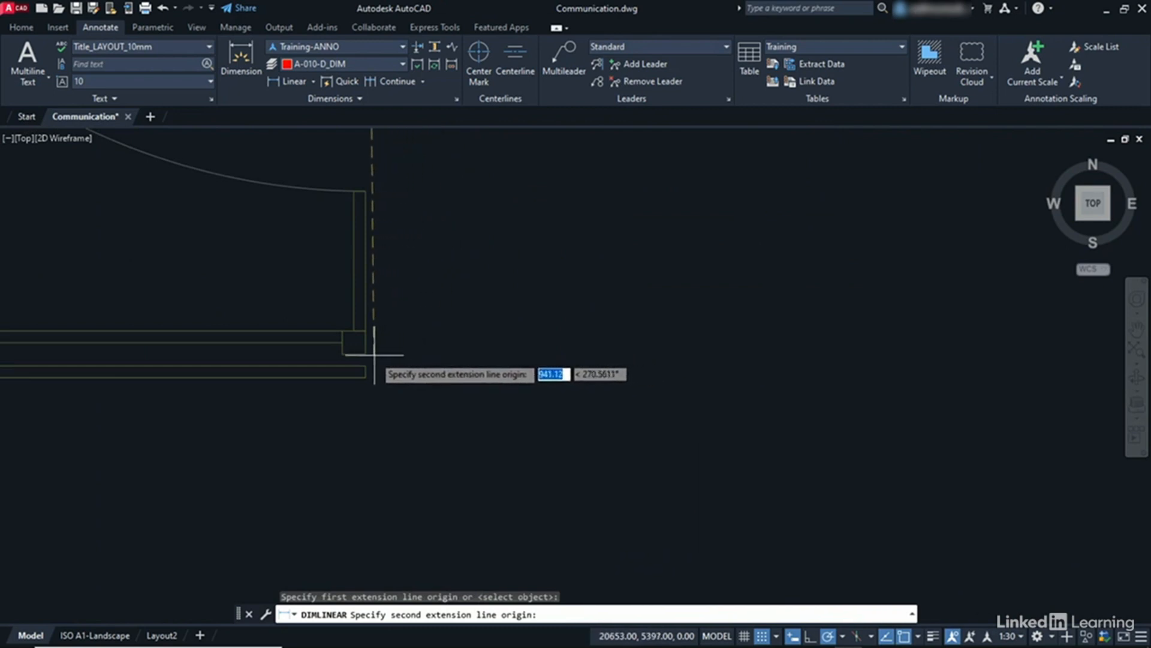
left_click(366, 353)
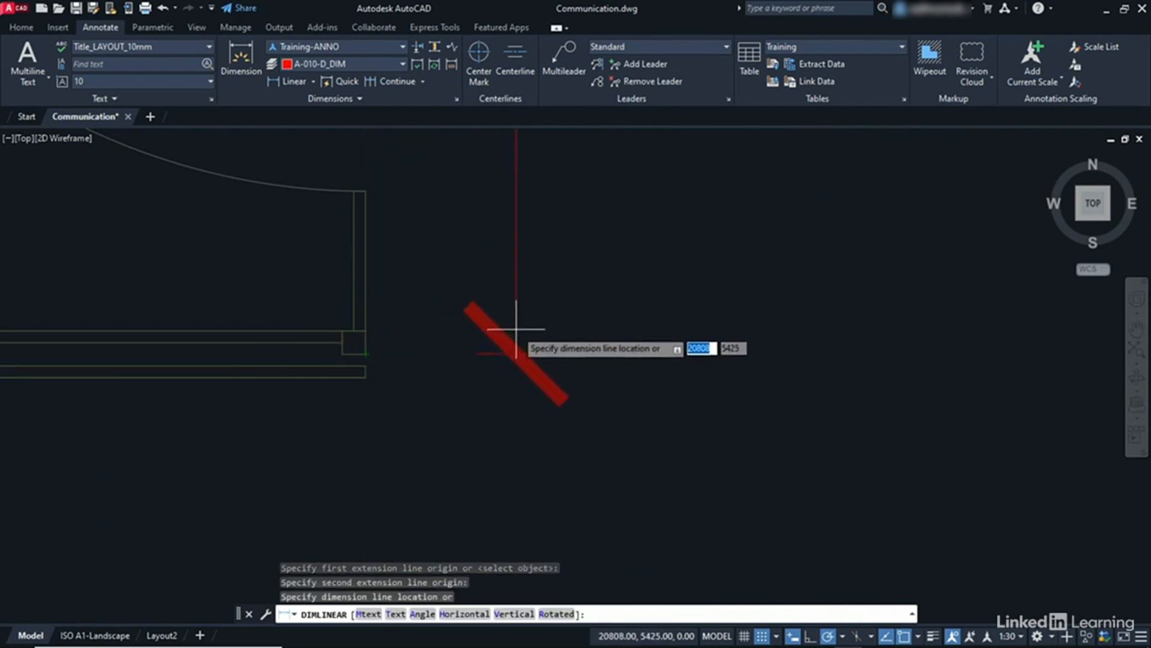
scroll(517, 329, "down", 4)
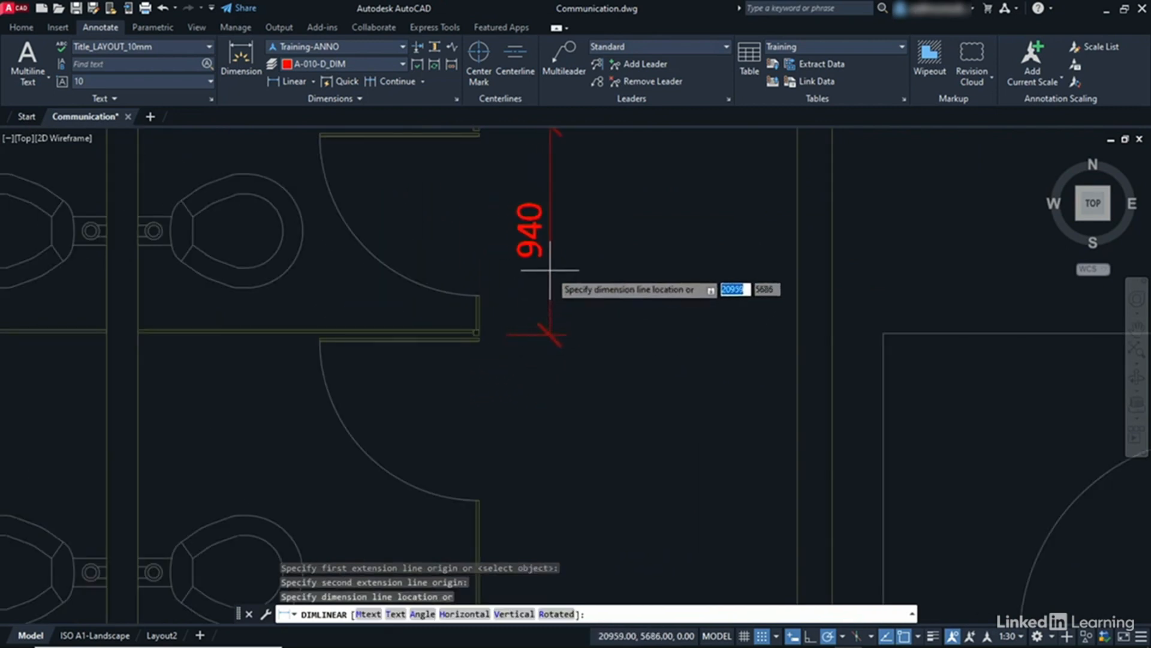
middle_click_drag(581, 242, 590, 263)
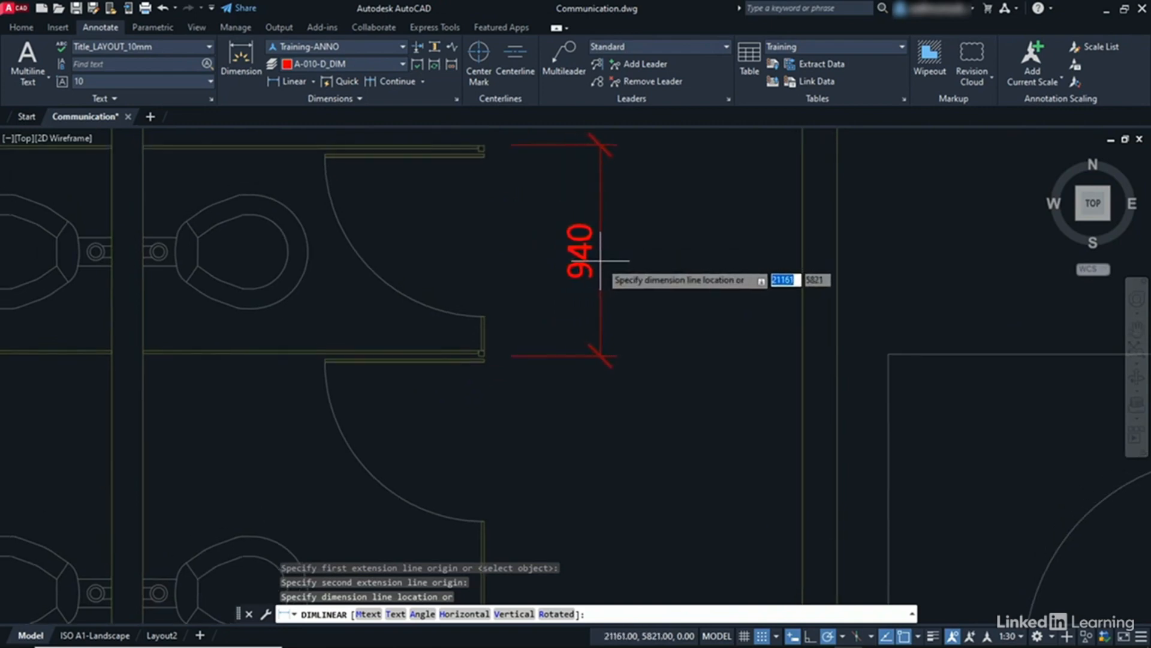
left_click(601, 261)
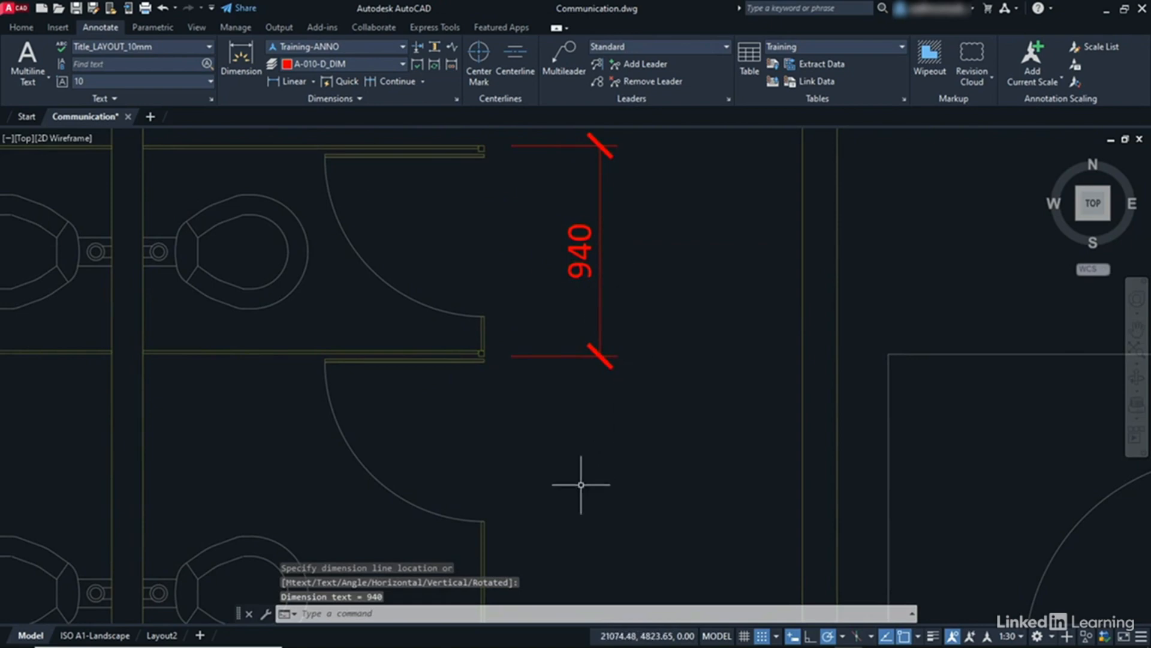
- Add a vertical linear dimension to the lowest right-hand restroom stall, from the partition end to the bottom wall, aligned with the dimension above
mouse_move(586, 479)
middle_mouse_down()
mouse_move(600, 356)
mouse_move(599, 378)
mouse_move(574, 354)
middle_mouse_up()
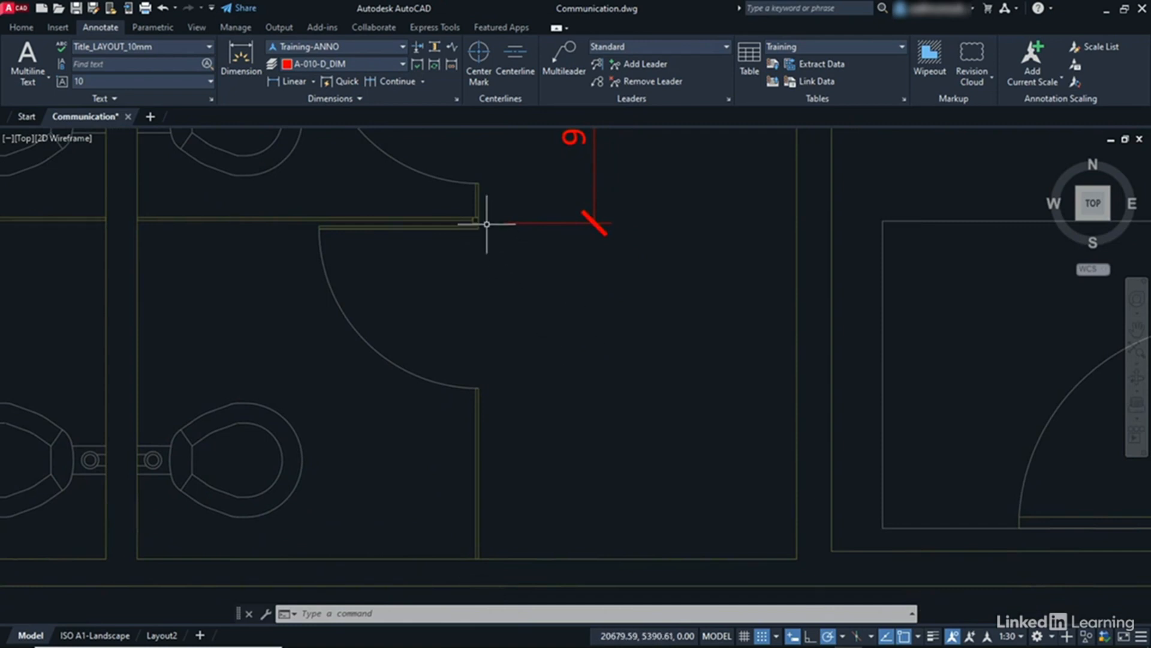
scroll(487, 224, "up", 5)
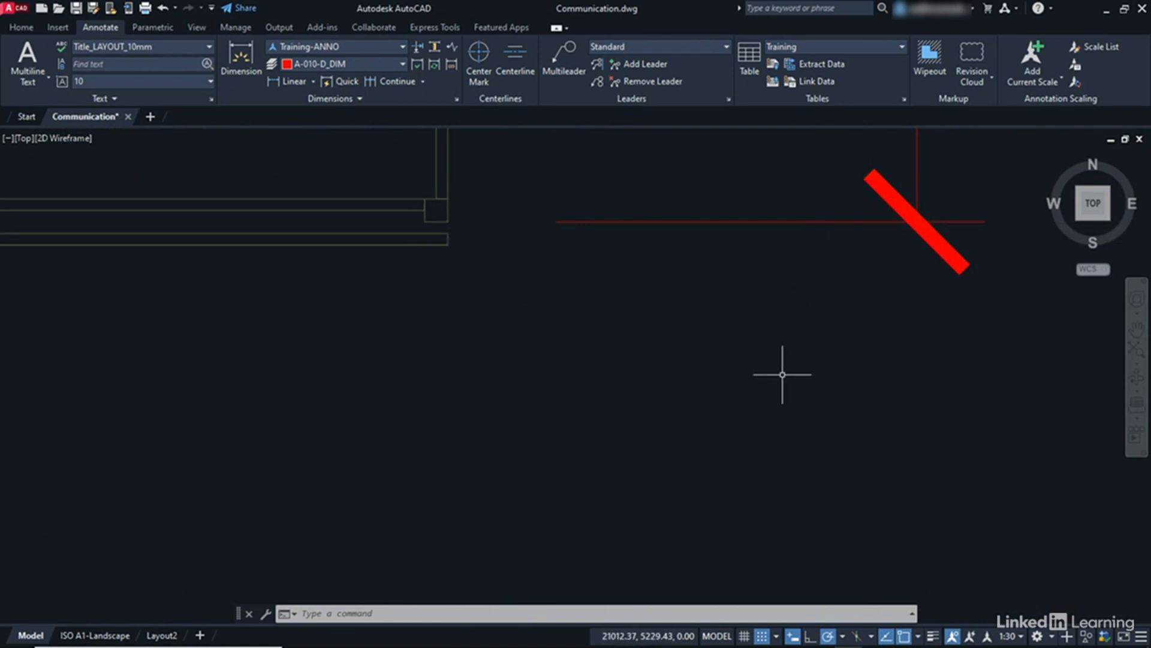
left_click(313, 81)
left_click(306, 104)
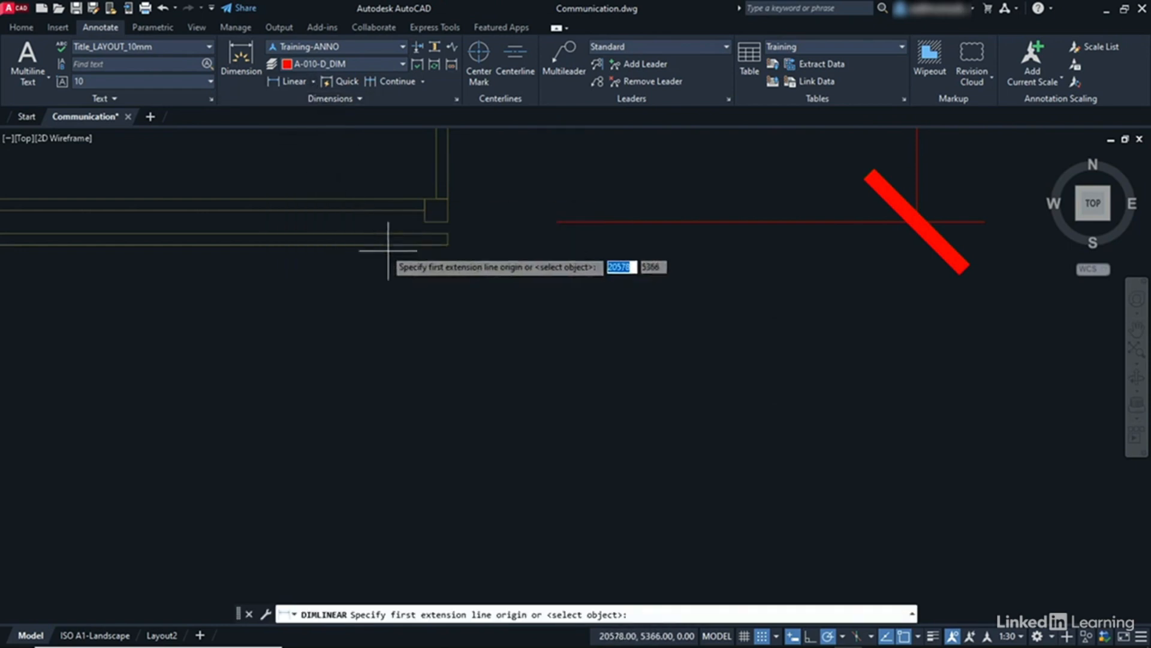
left_click(447, 221)
scroll(555, 324, "down", 5)
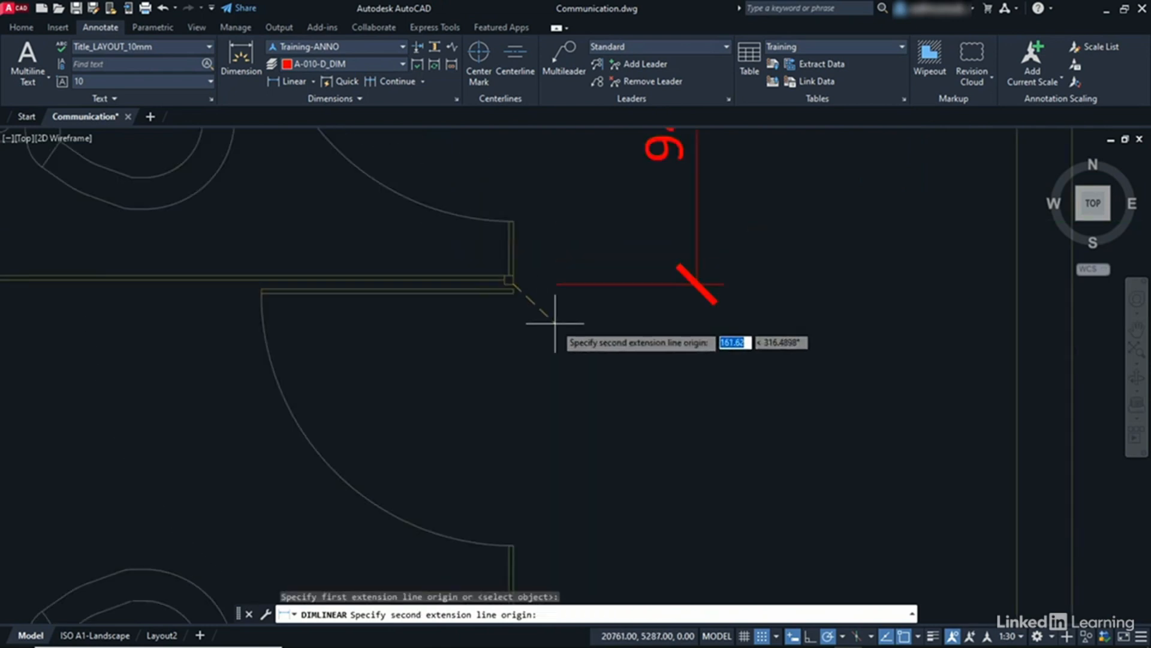
middle_click_drag(586, 442, 568, 270)
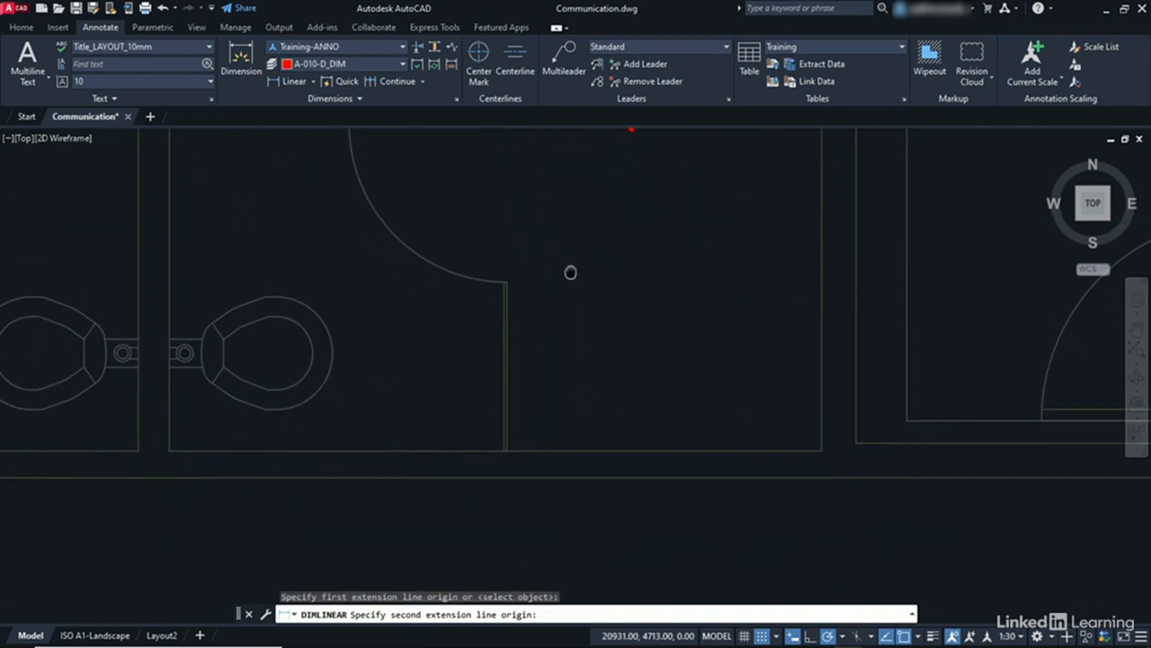
scroll(523, 436, "up", 3)
scroll(523, 436, "up", 2)
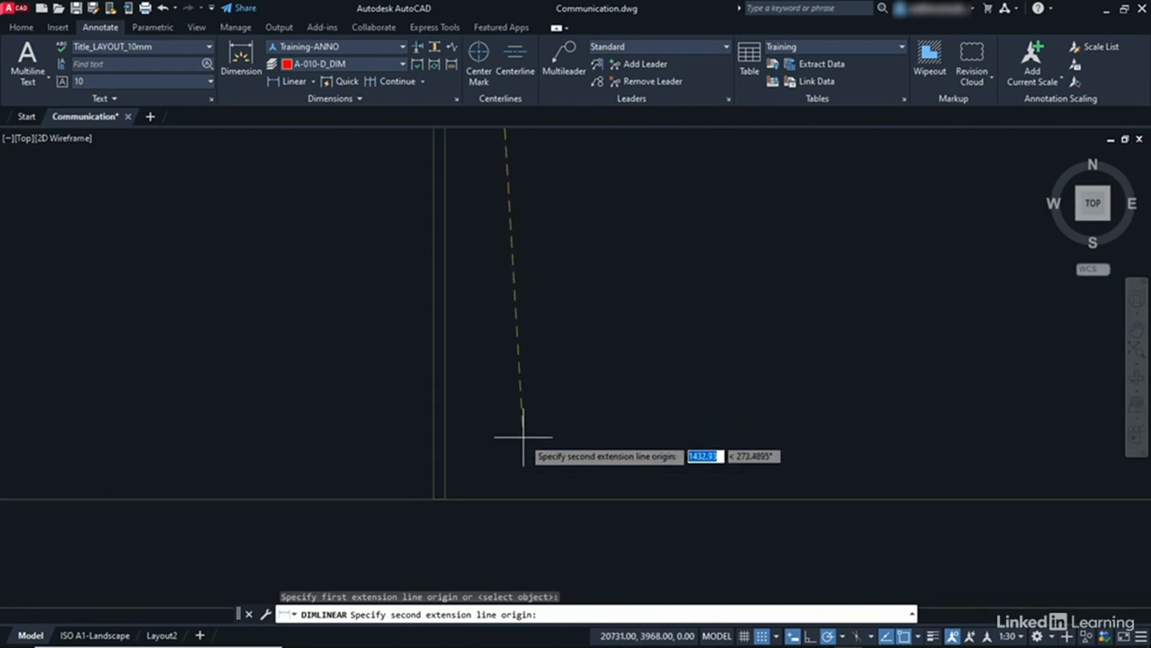
left_click(444, 498)
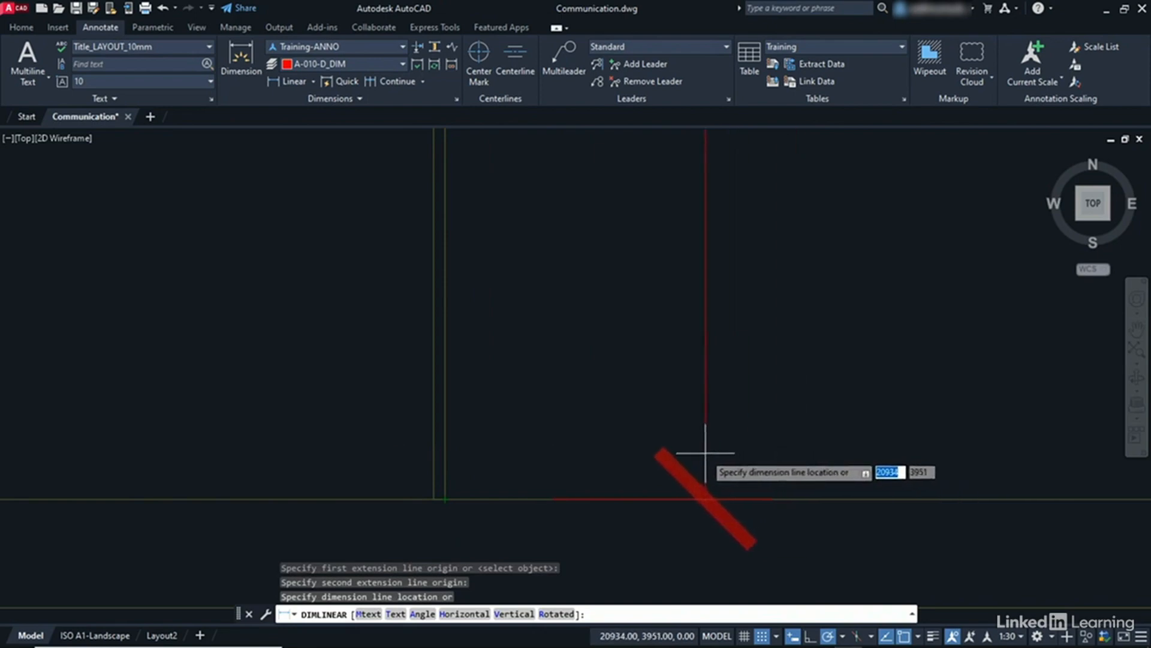
scroll(728, 378, "down", 5)
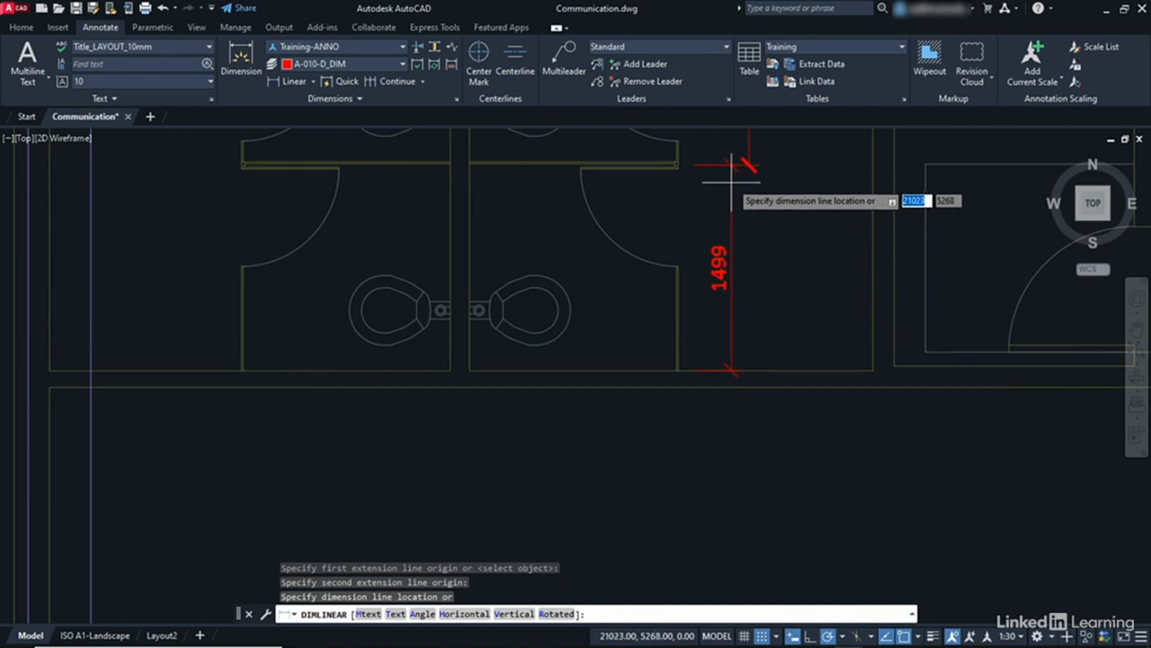
scroll(728, 195, "up", 5)
middle_click_drag(734, 201, 718, 283)
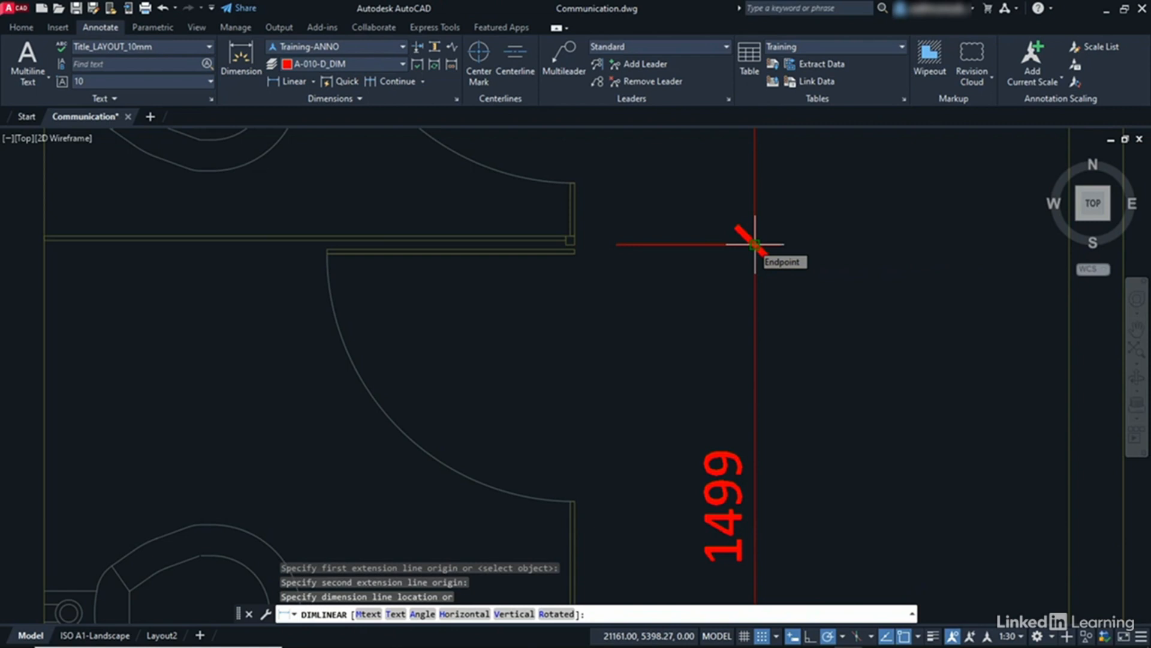
left_click(755, 244)
scroll(856, 259, "down", 5)
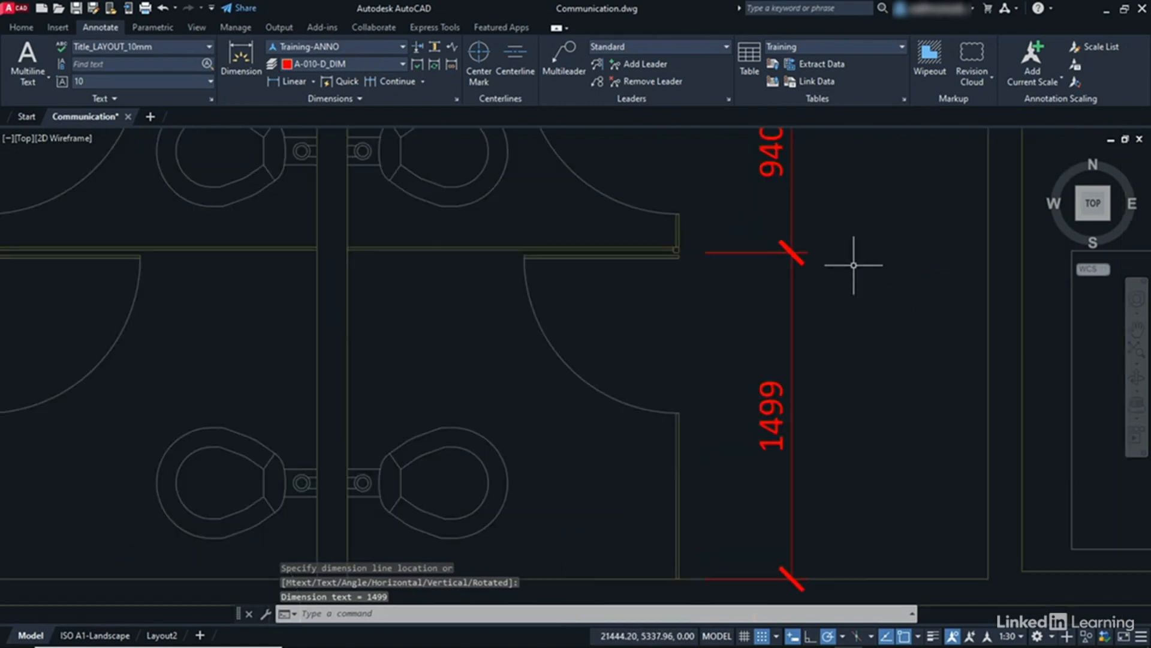
- Check the annotative scale in the properties of the middle stall's dimension, then close them and clear the selection
mouse_move(858, 219)
middle_mouse_down()
mouse_move(781, 257)
mouse_move(674, 275)
middle_mouse_up()
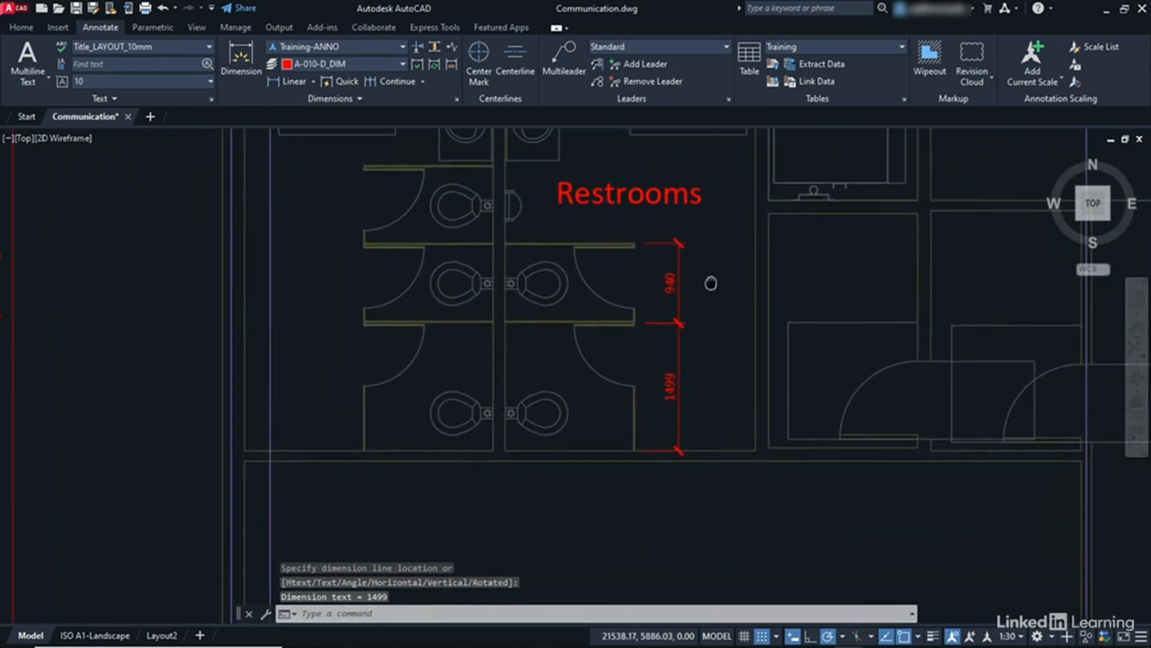
left_click(679, 286)
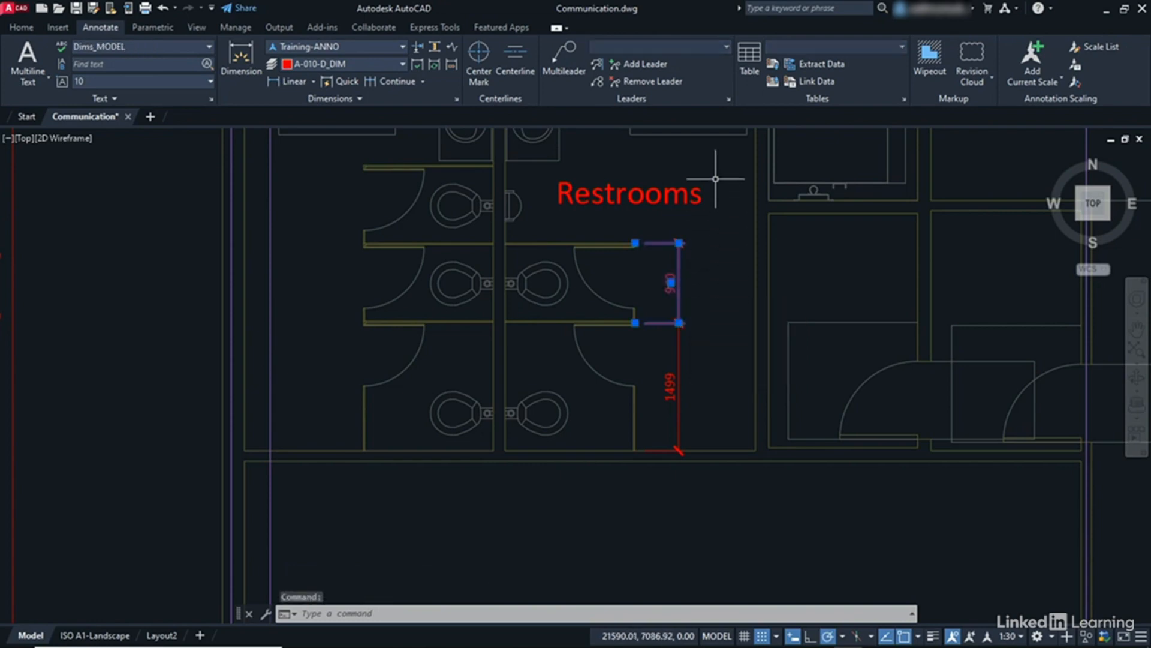
right_click(715, 178)
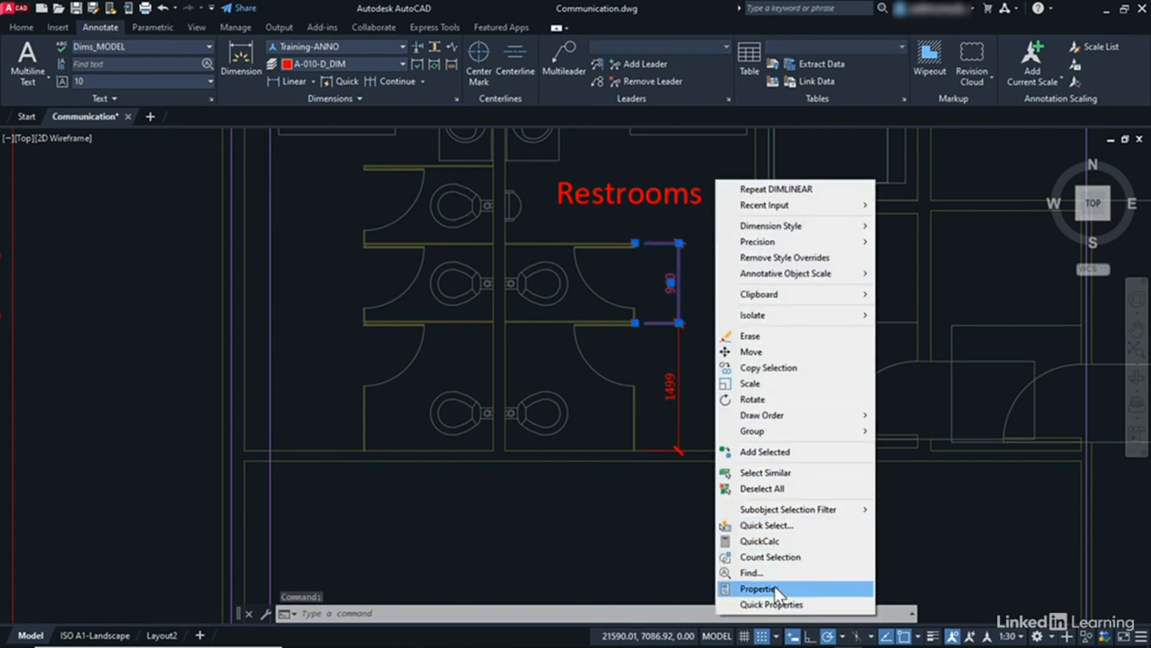
left_click(757, 588)
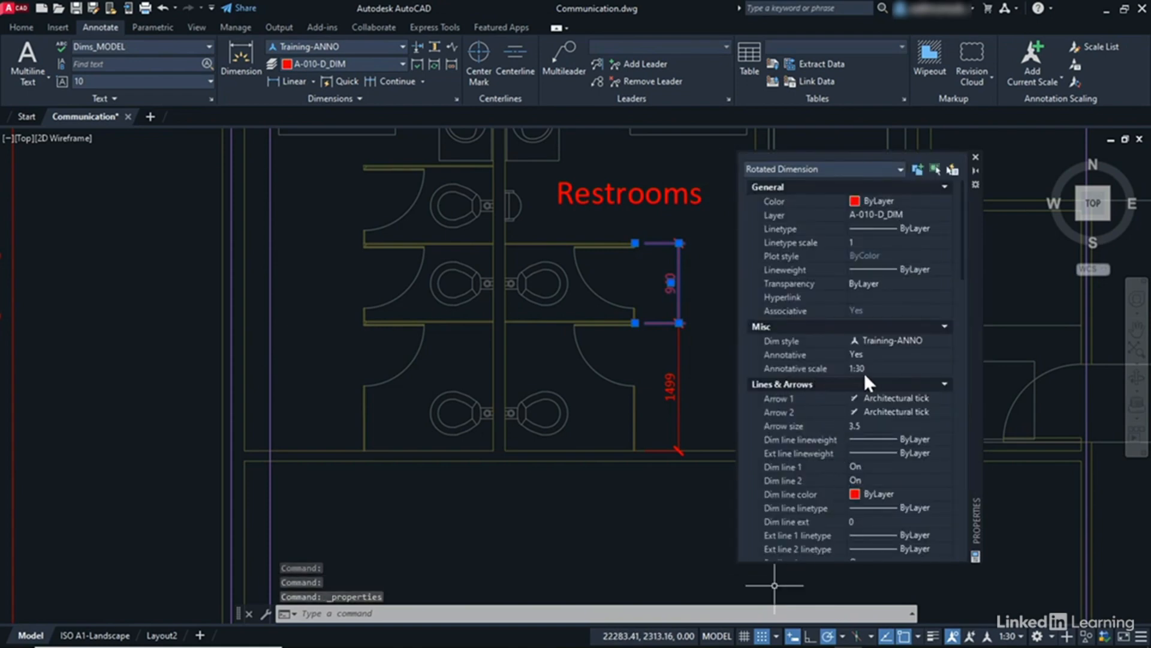
left_click(975, 158)
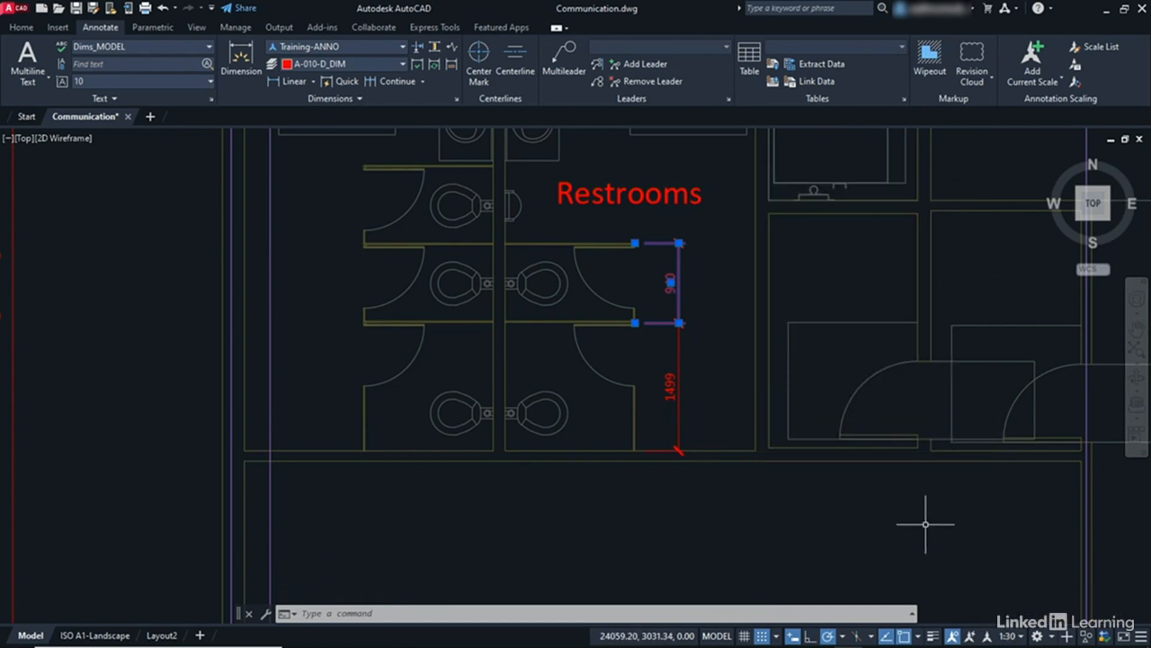
key("Escape")
key("Escape")
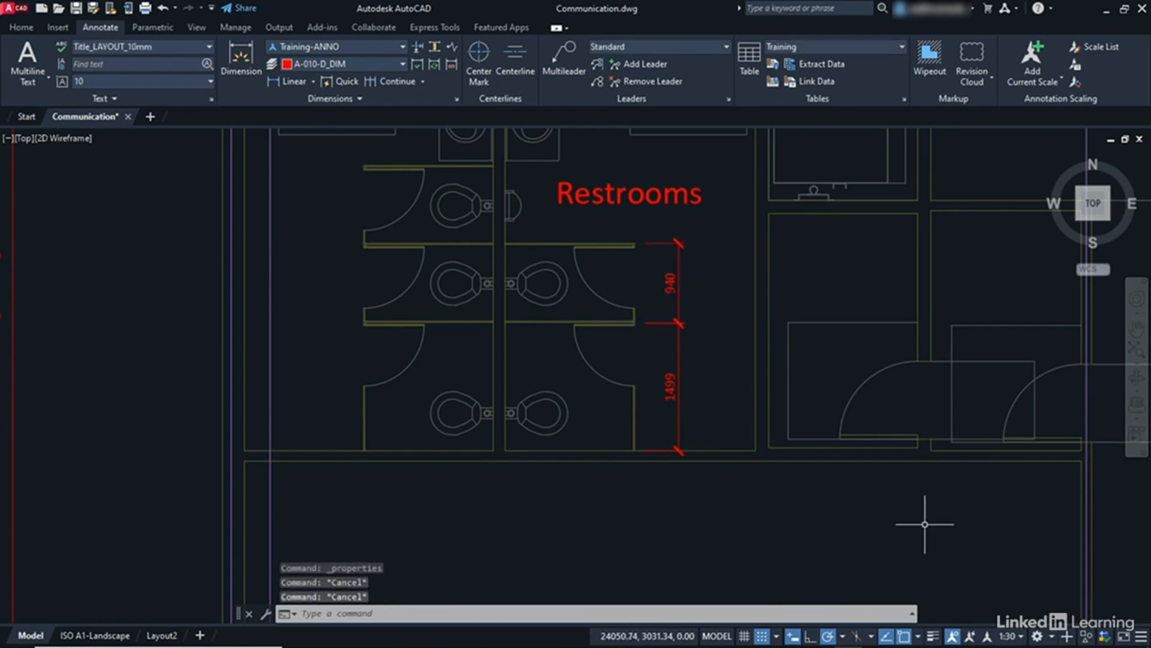
- Return to the ISO A1-Landscape layout and compare how the stall dimensions display in the Restrooms and floor plan viewports
middle_click(732, 259)
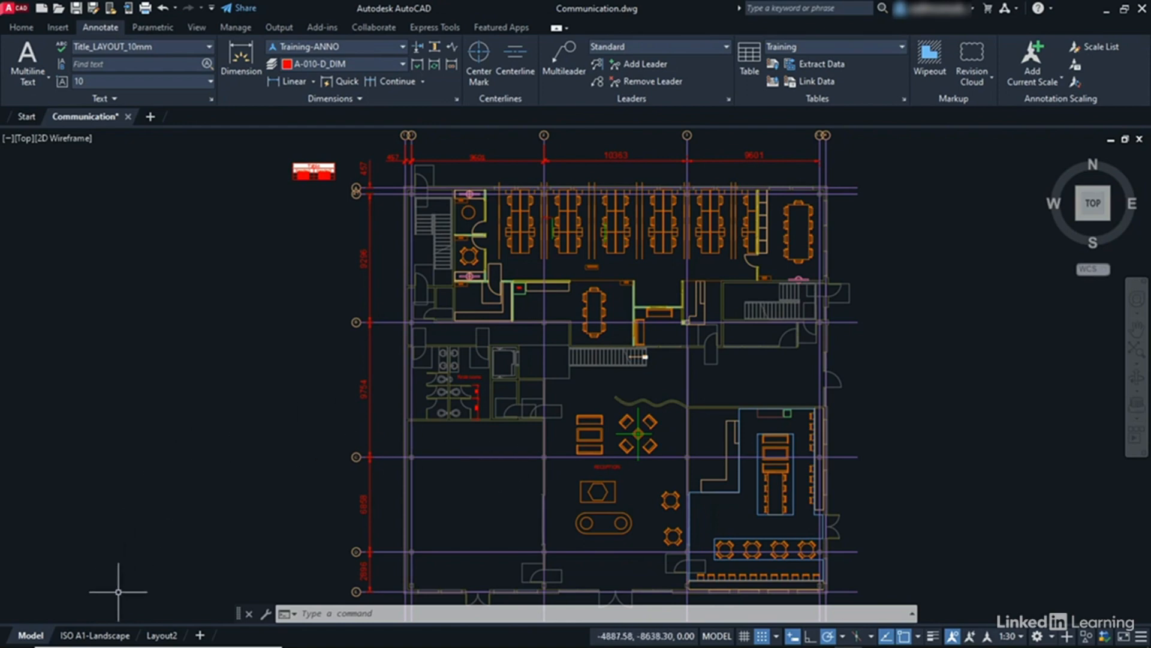
left_click(102, 635)
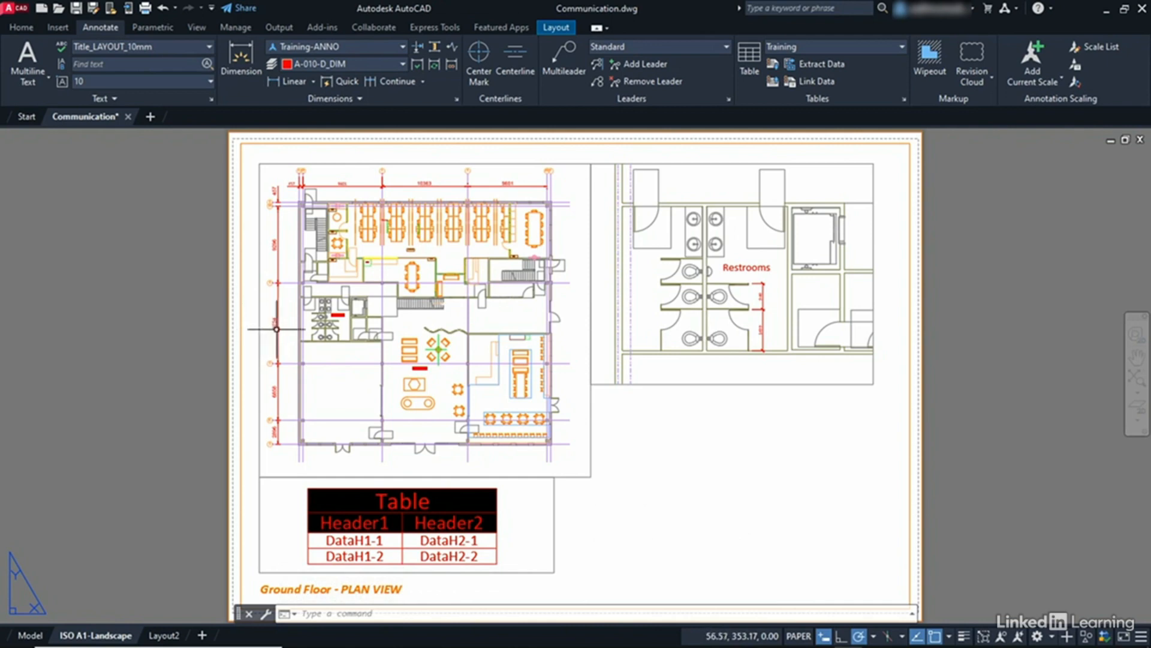
scroll(757, 302, "up", 4)
scroll(755, 301, "up", 2)
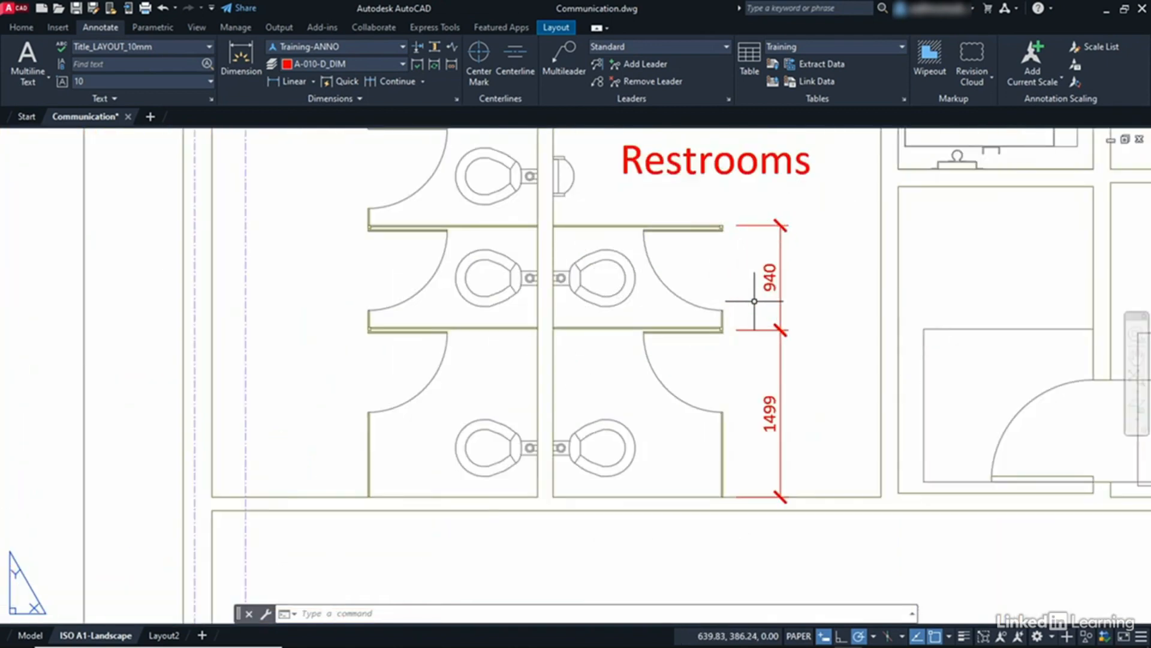
scroll(754, 301, "down", 6)
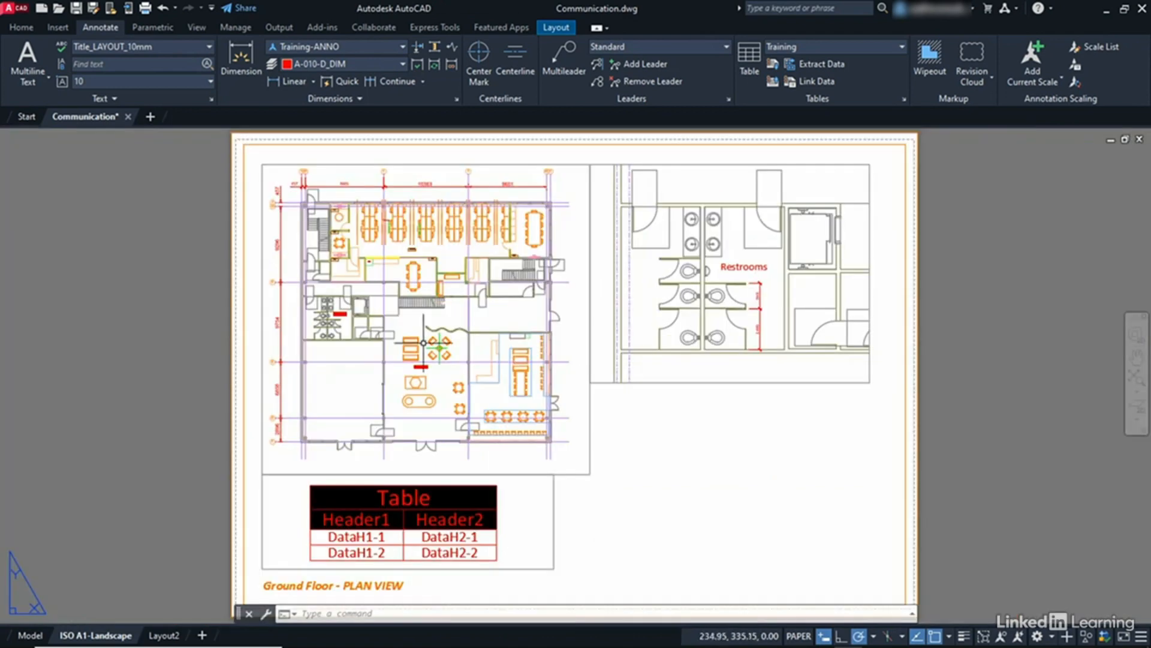
scroll(280, 333, "up", 5)
scroll(280, 333, "down", 6)
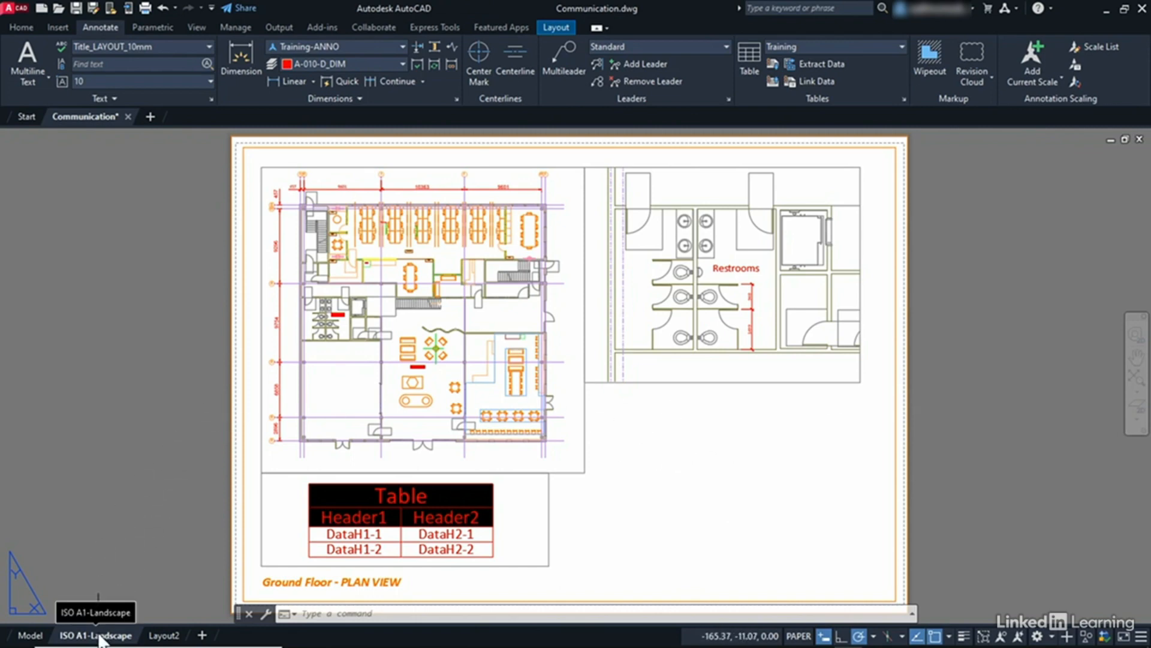
left_click(30, 635)
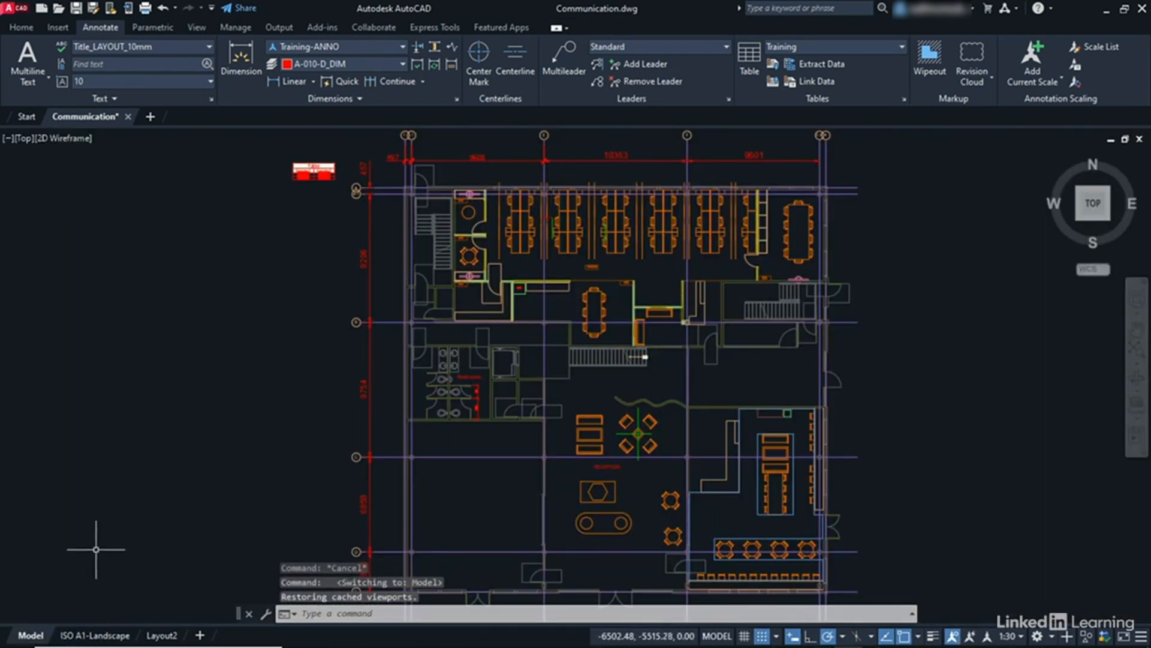
left_click(96, 634)
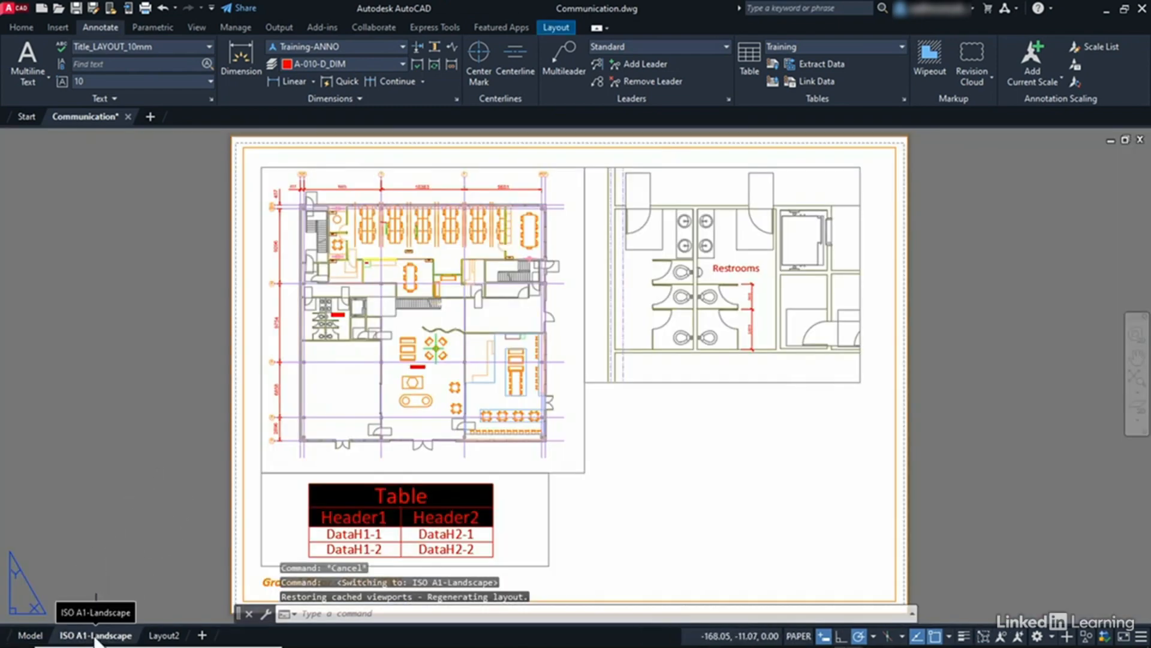
- Preview the plot of the ISO A1-Landscape layout, then exit the preview and cancel plotting
right_click(96, 635)
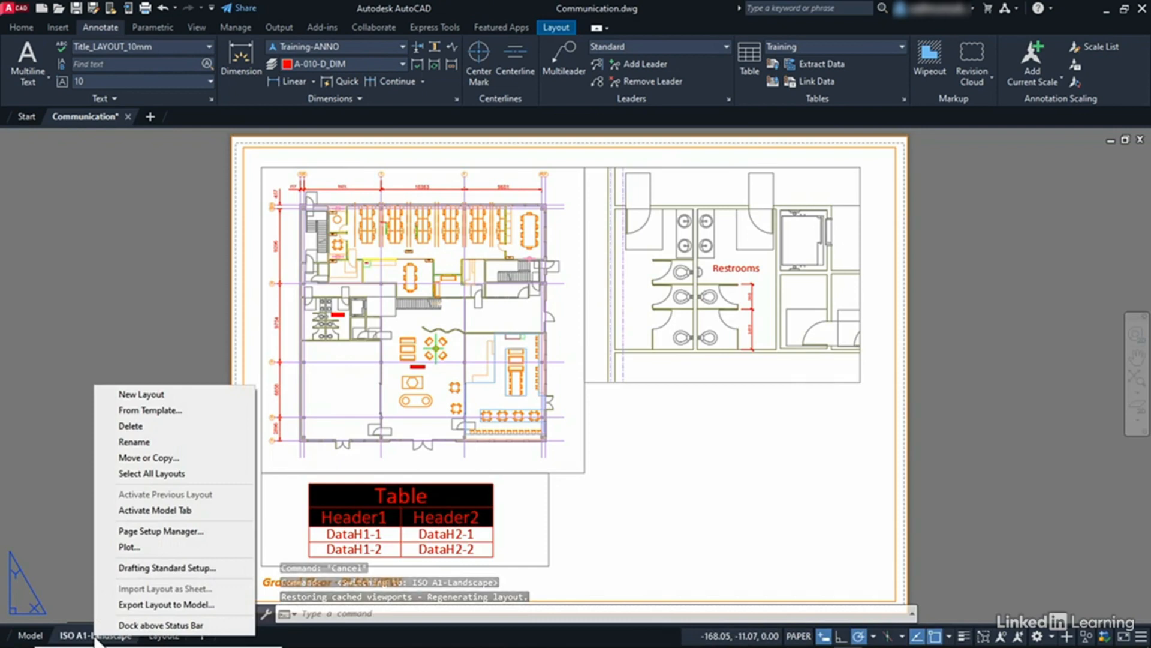
left_click(132, 547)
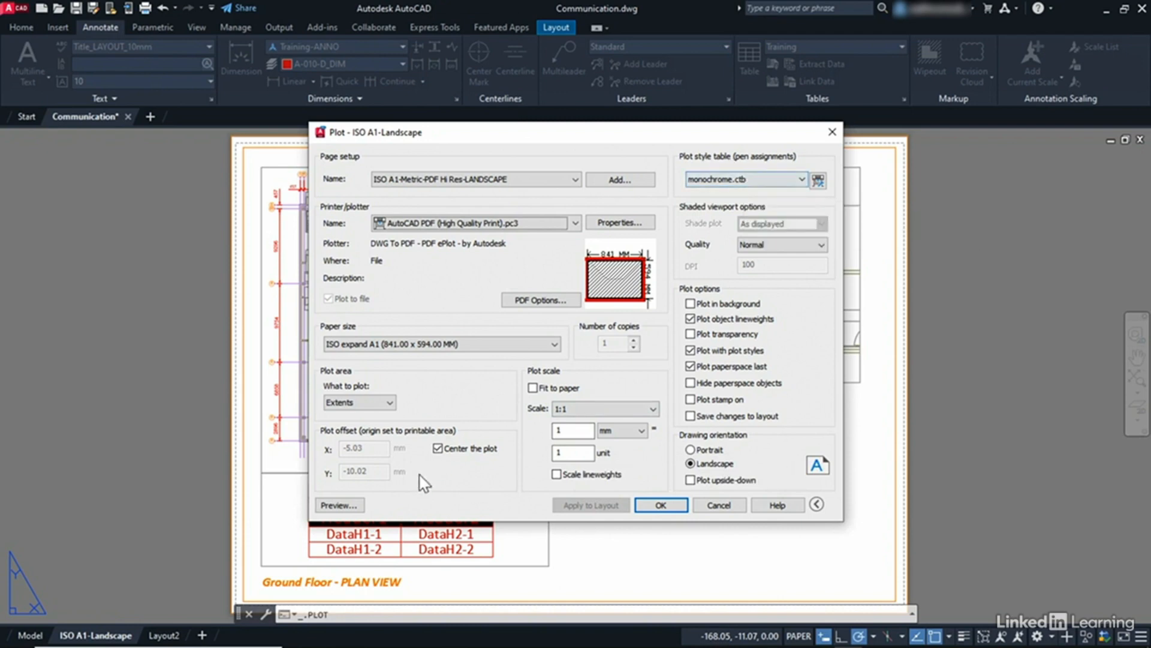
left_click(340, 506)
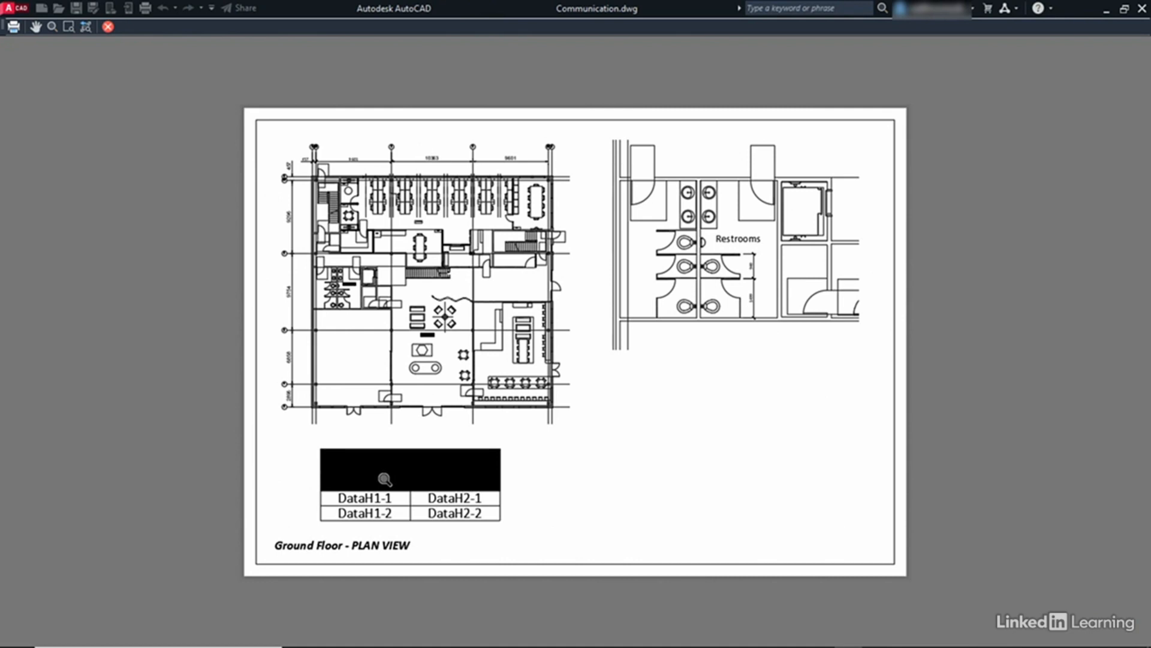
right_click(678, 375)
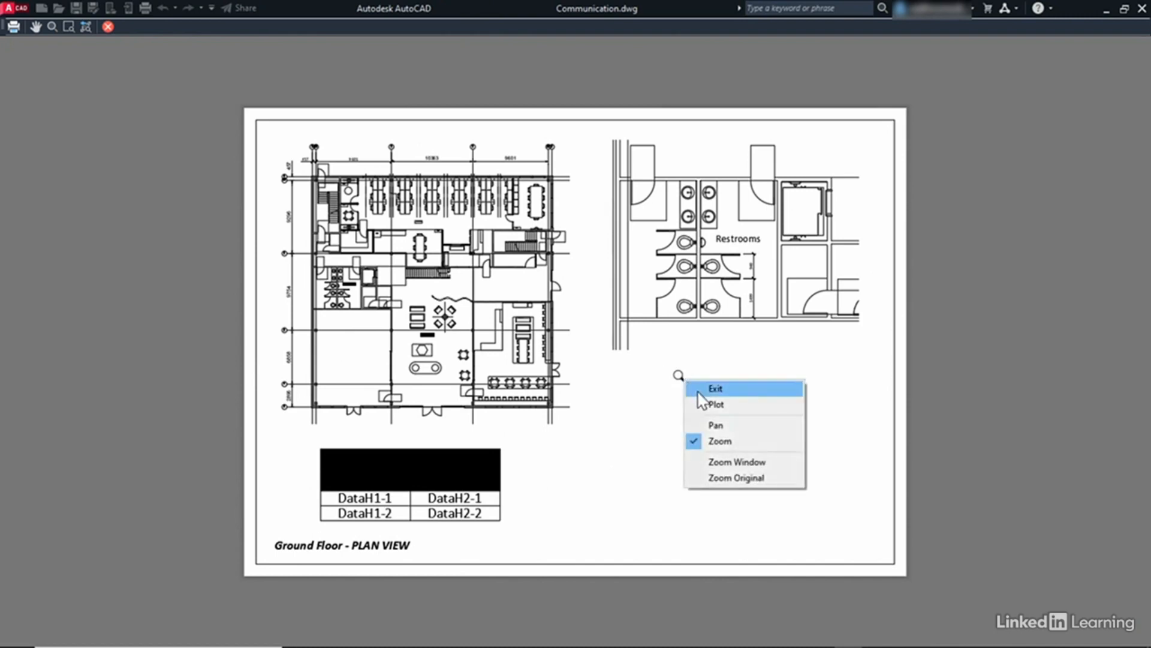
left_click(697, 388)
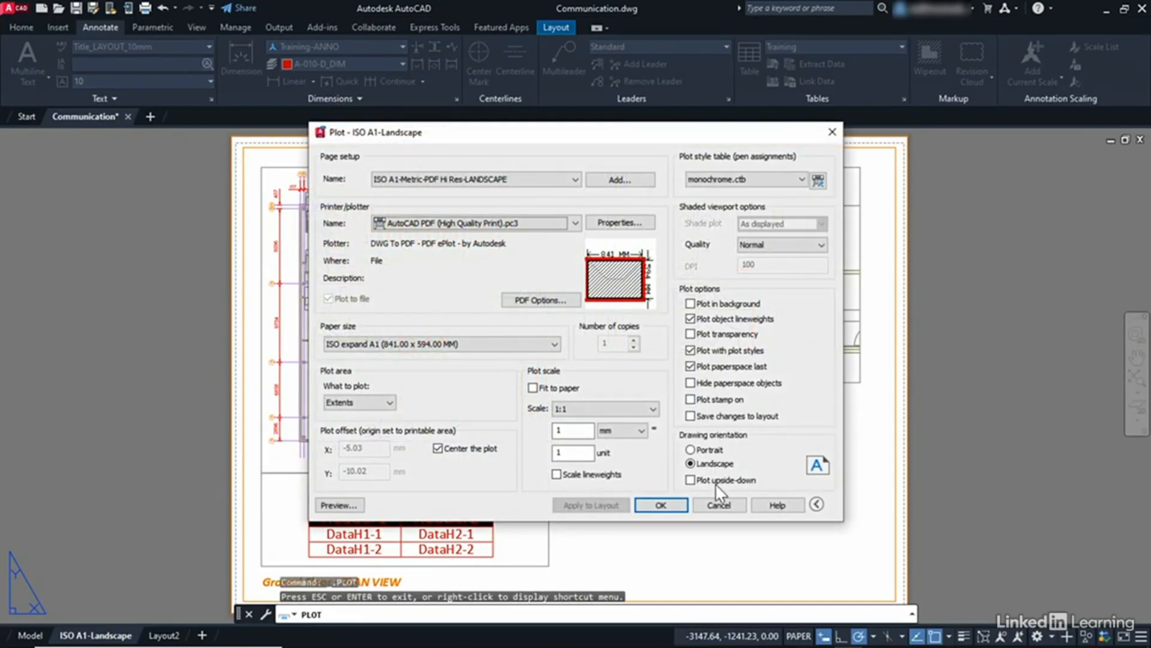
left_click(718, 504)
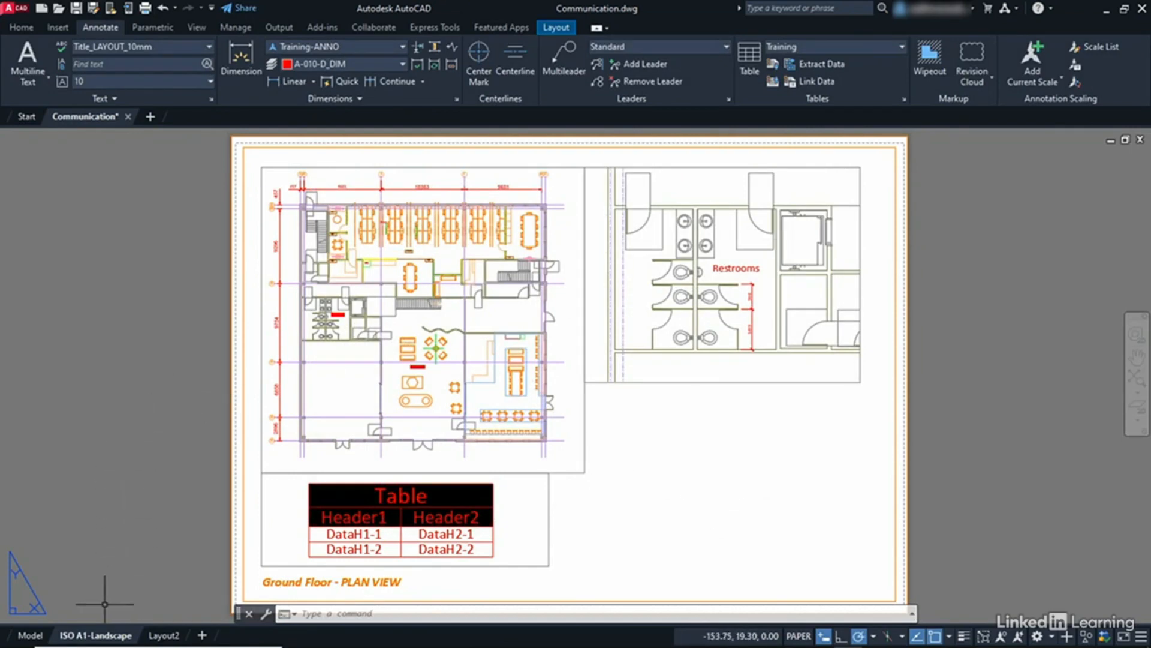
- Review the plot style table options of the ISO A1-Metric-PDF Hi Res-LANDSCAPE page setup, then cancel and close the page setups
right_click(96, 640)
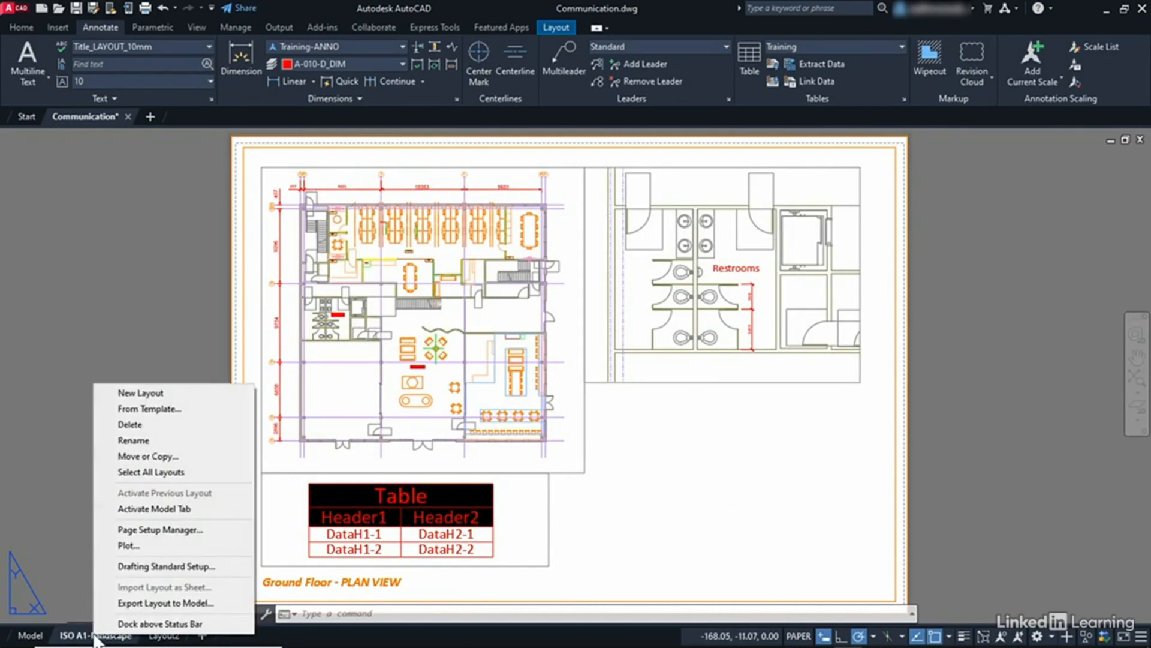
left_click(148, 531)
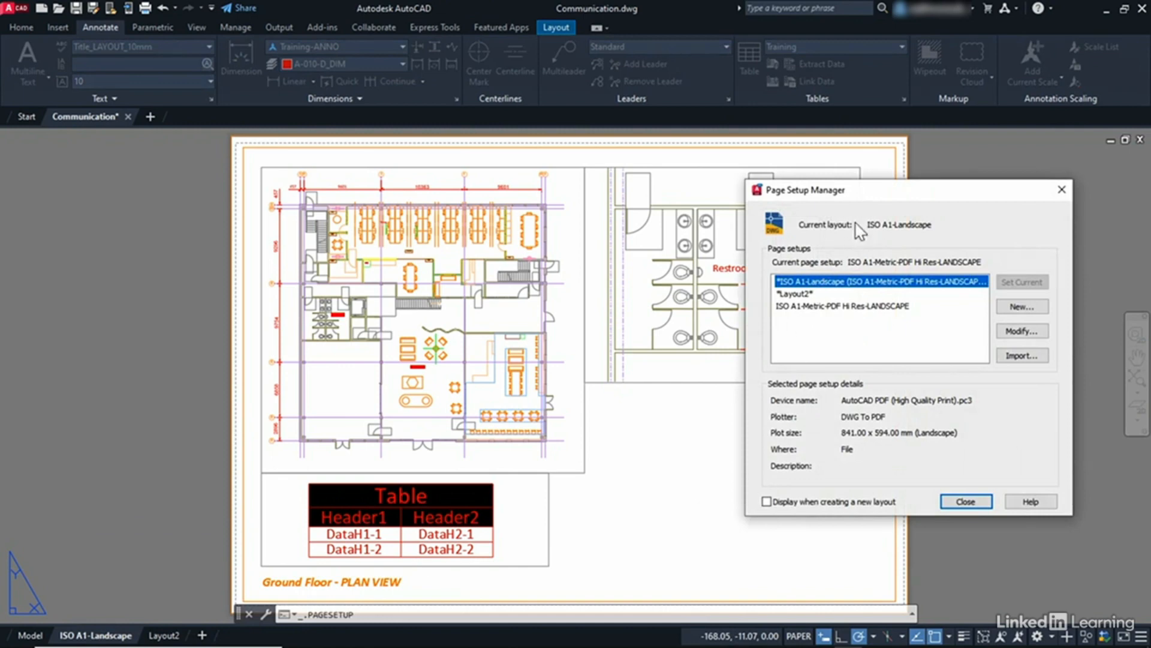
left_click_drag(880, 200, 699, 243)
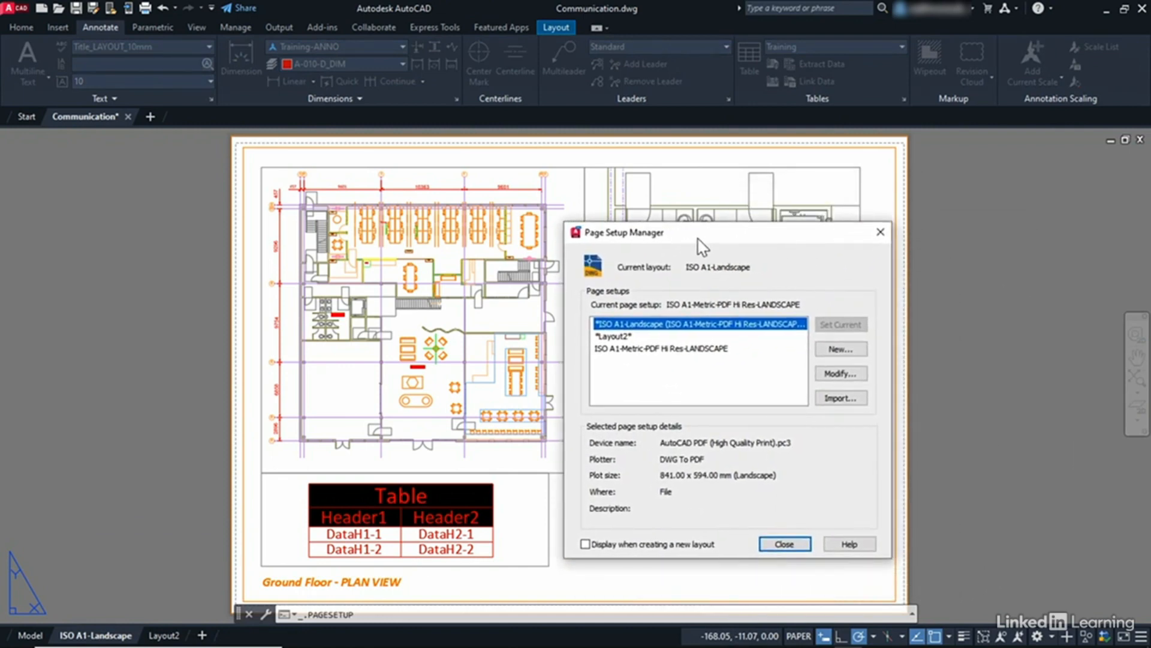
left_click(656, 349)
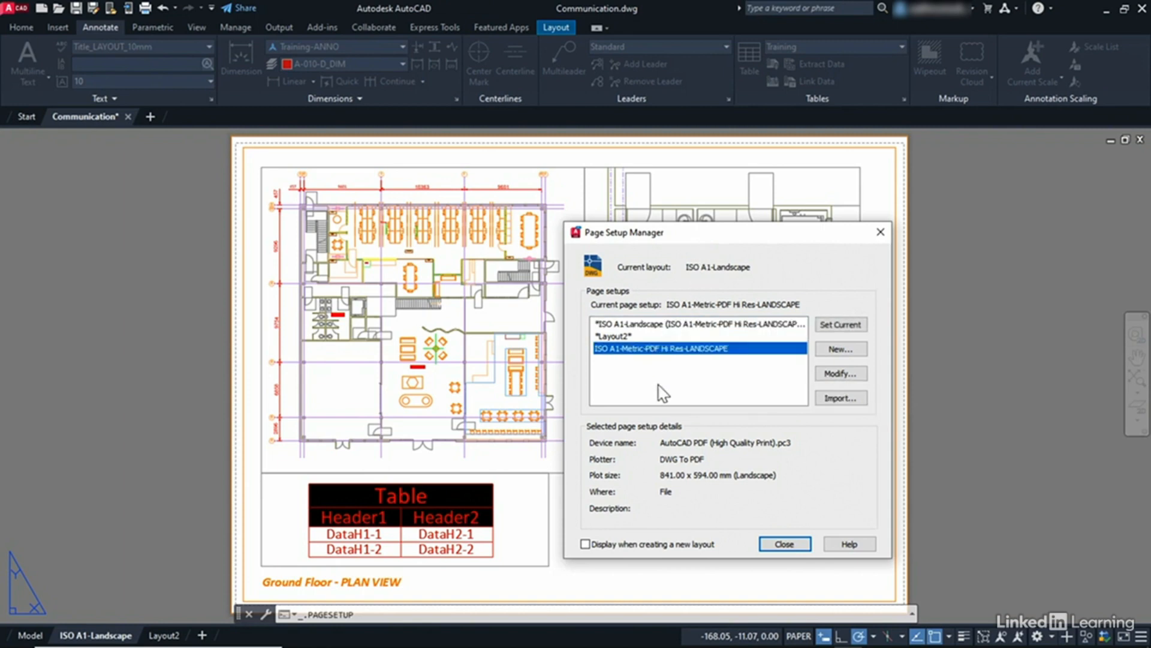
left_click(837, 372)
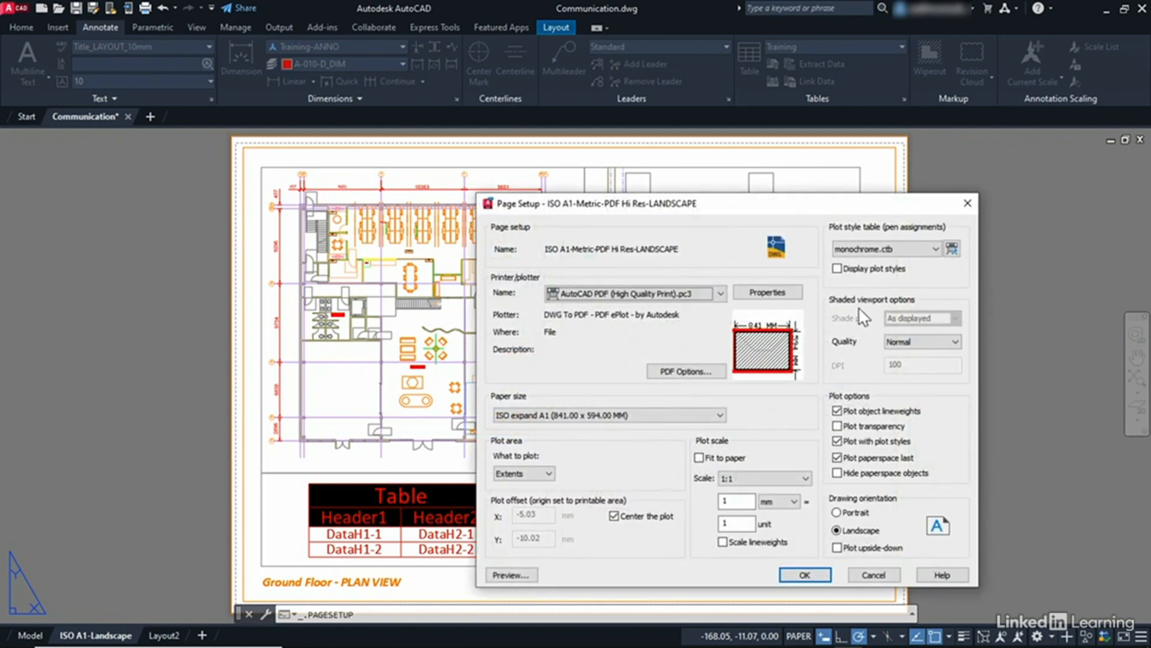
left_click(896, 251)
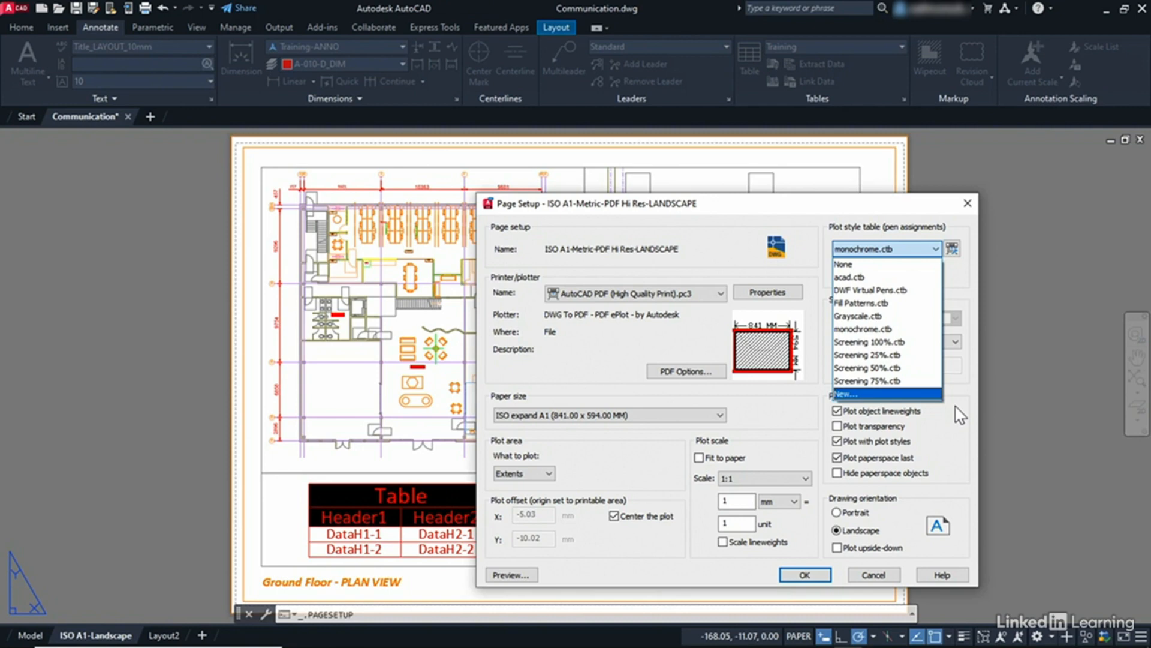
left_click(883, 571)
left_click(883, 571)
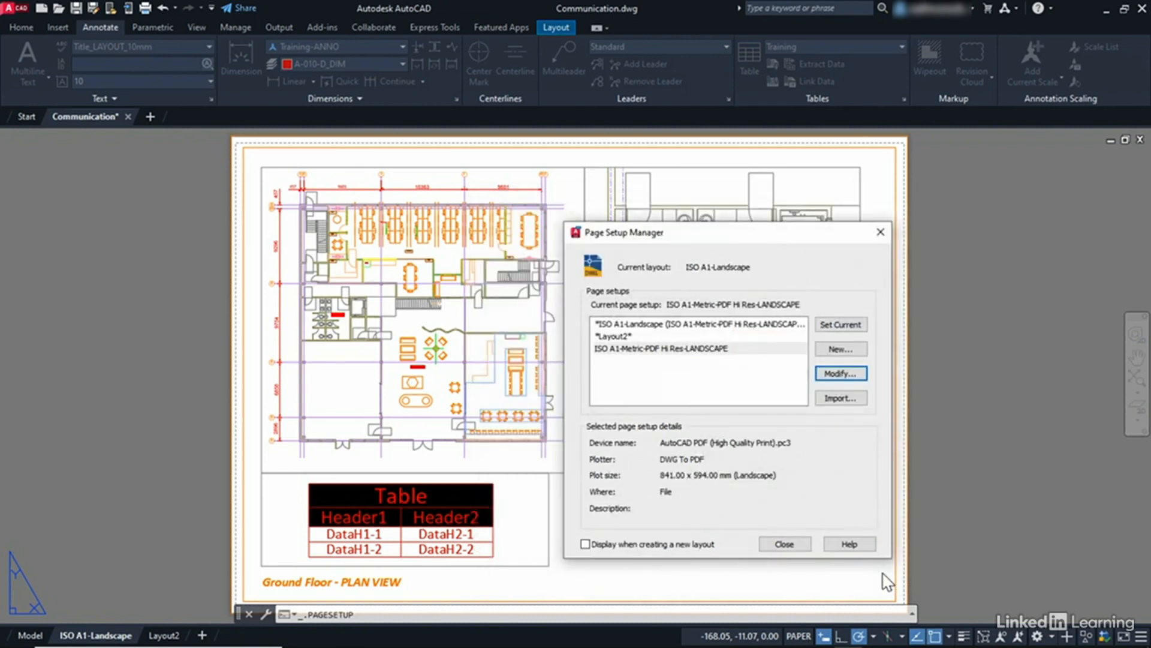
left_click(785, 544)
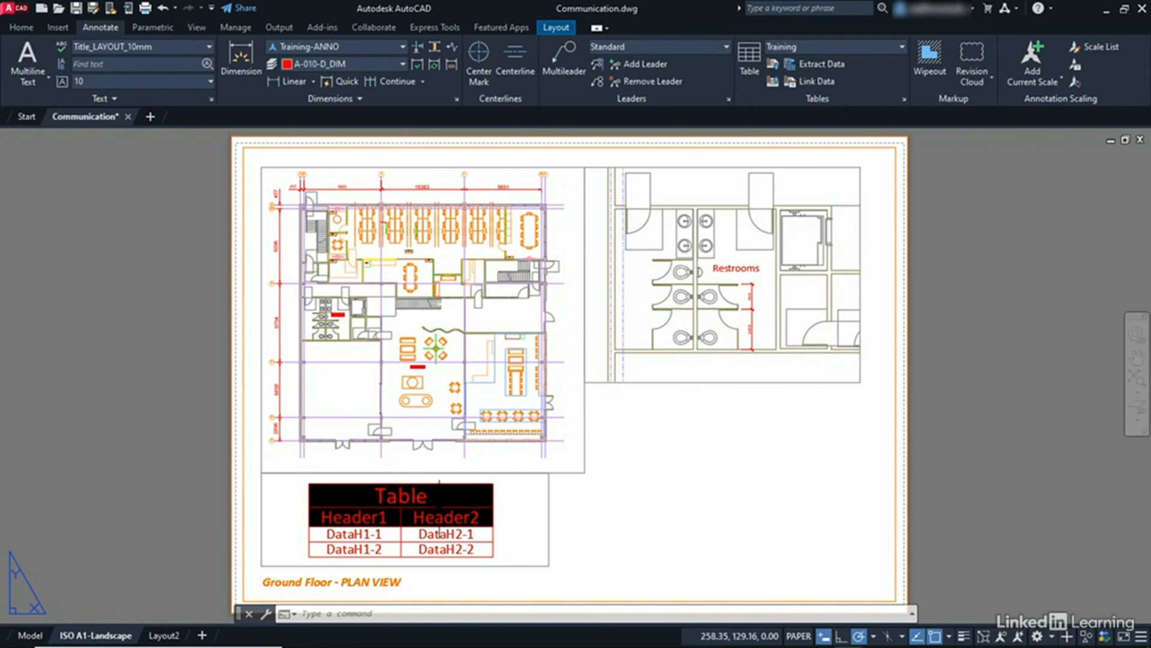
- In model space, modify the Training table style so the Title cells have their fill color set to None
left_click(31, 637)
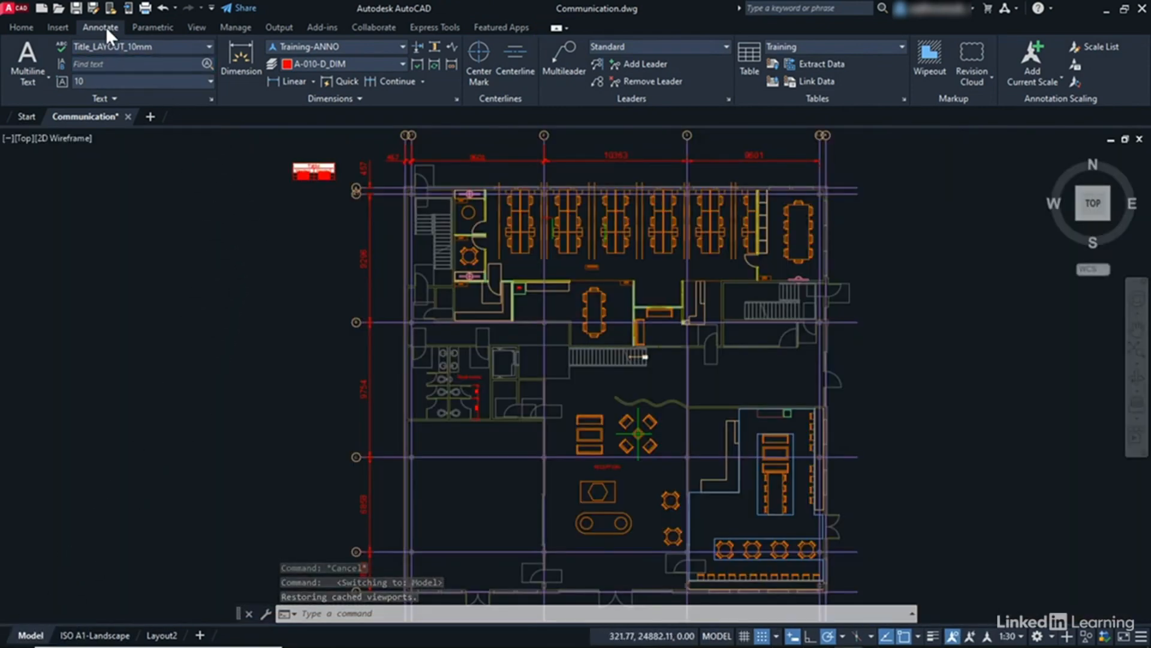
left_click(904, 99)
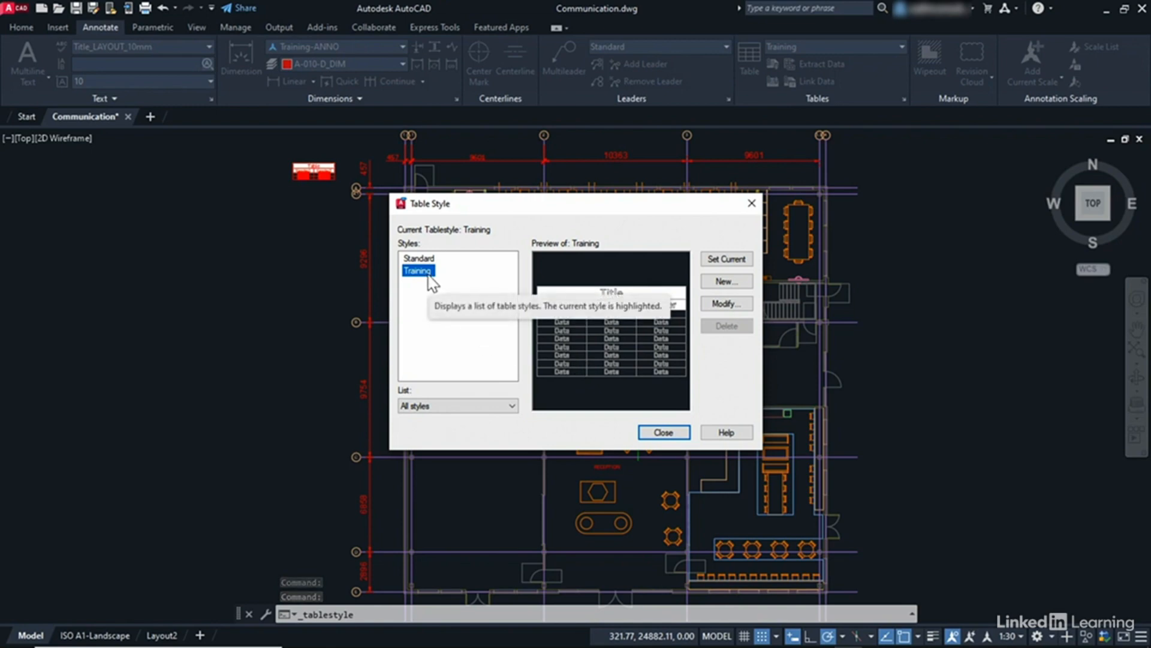
left_click(728, 303)
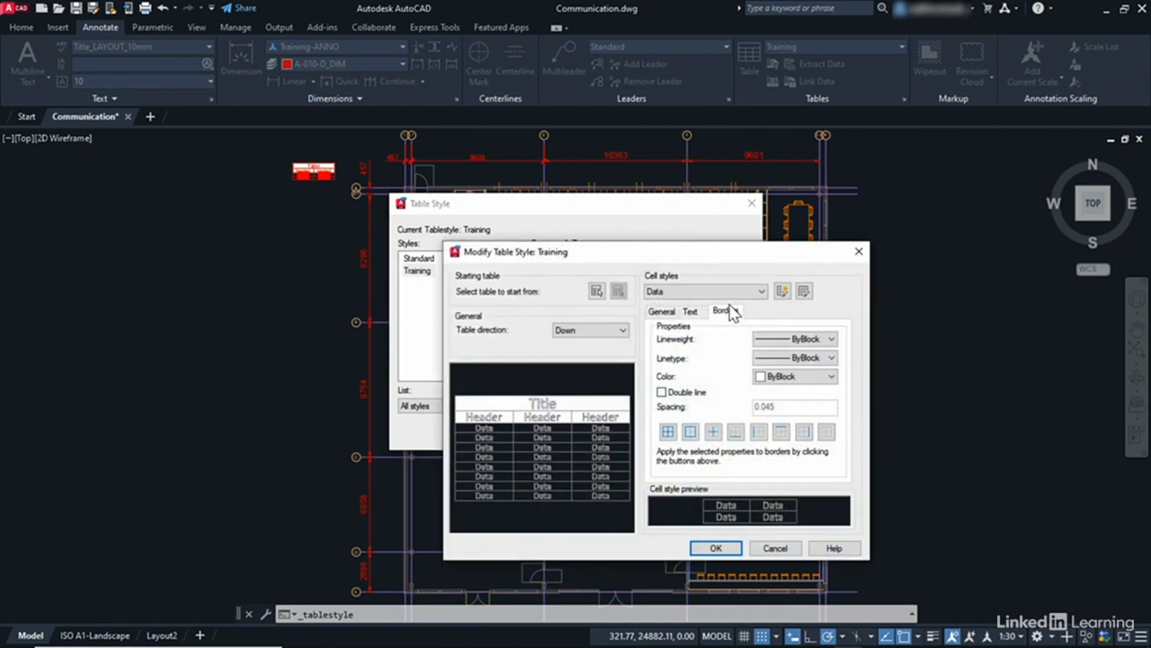
left_click(727, 309)
left_click(696, 292)
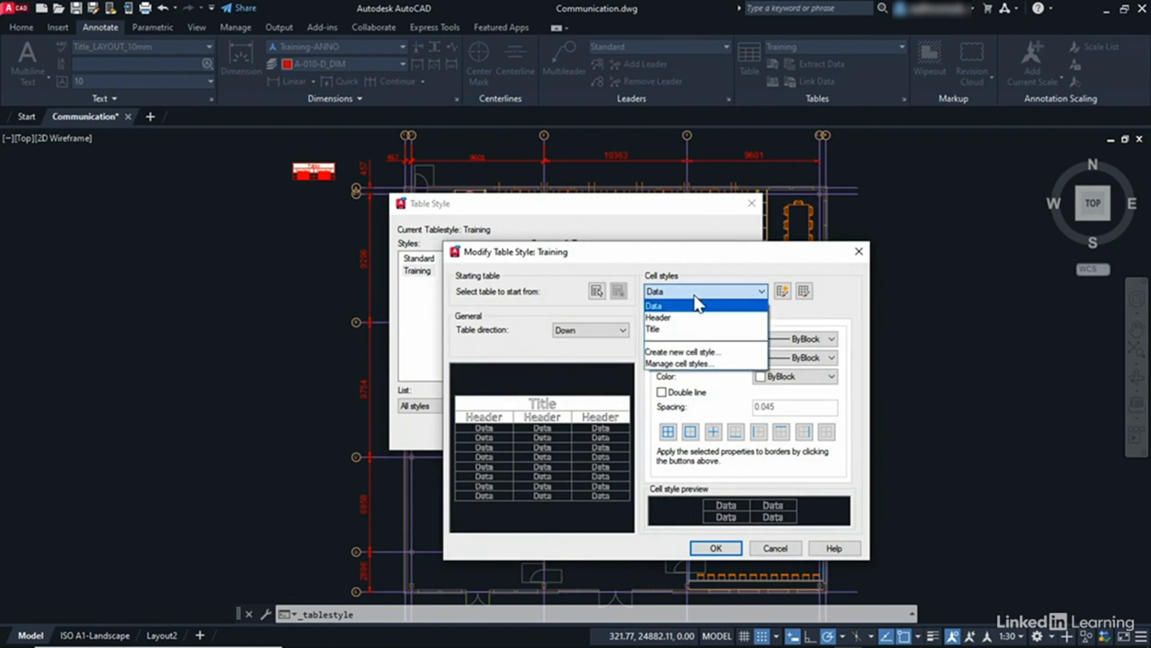
left_click(671, 327)
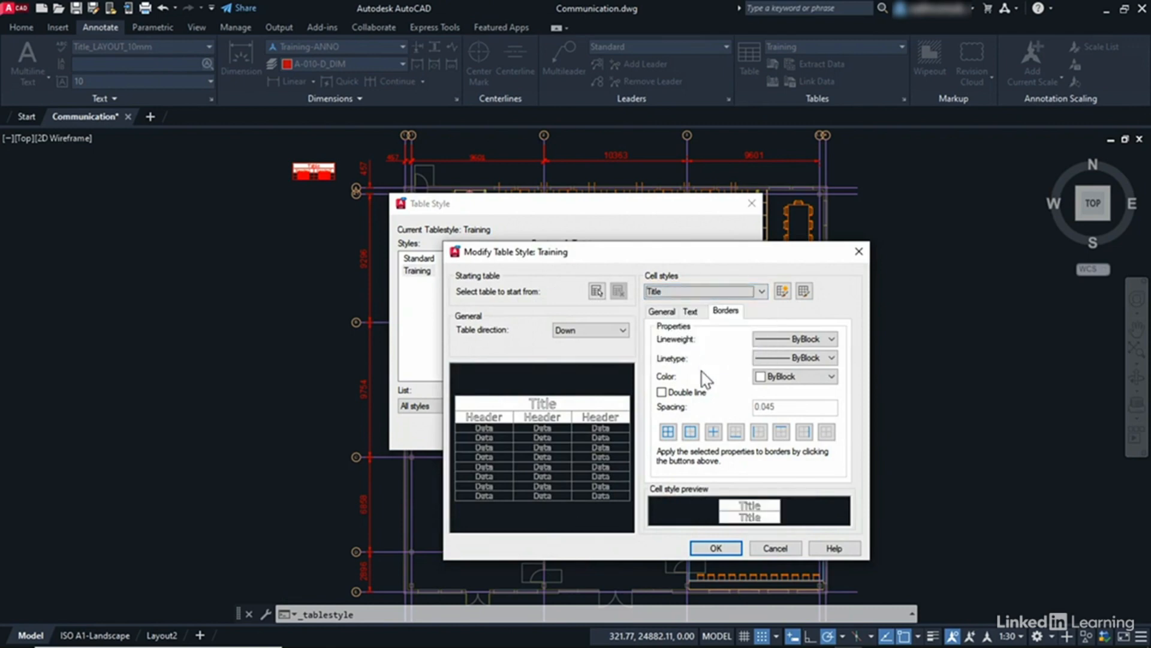
left_click(663, 312)
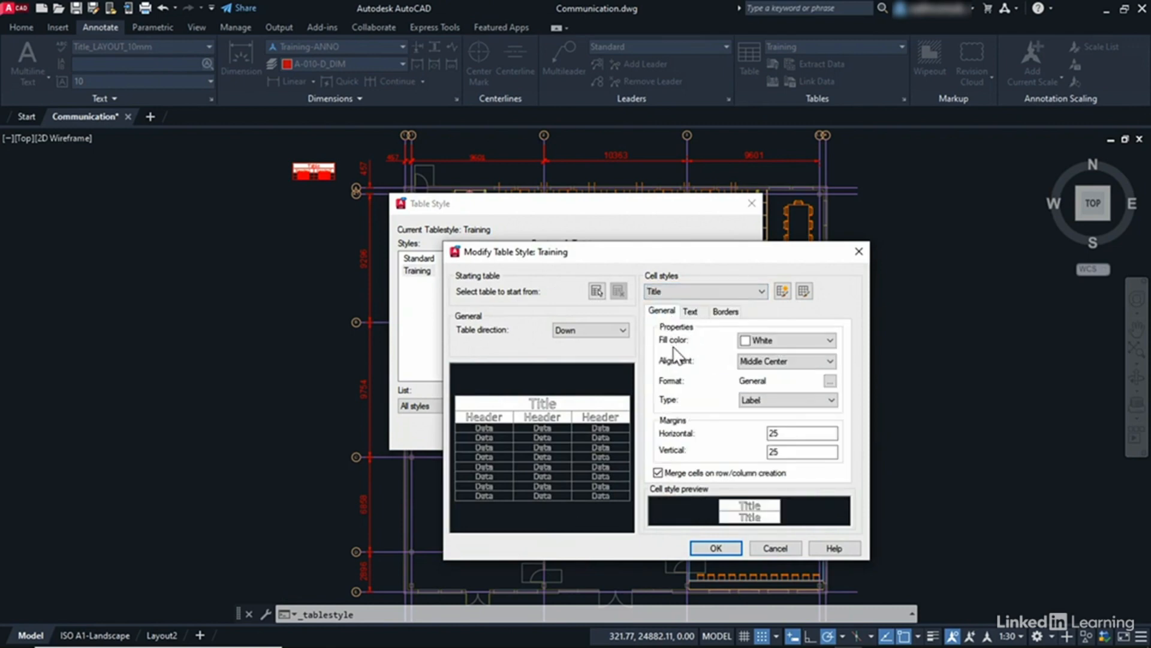
left_click(773, 342)
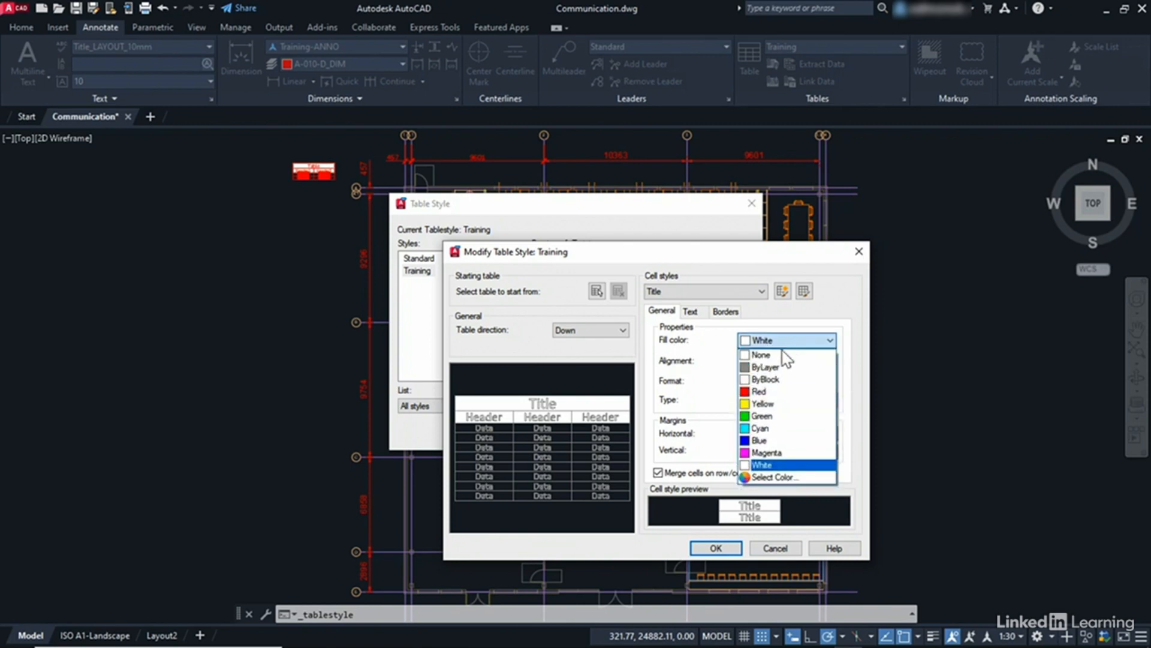
left_click(774, 357)
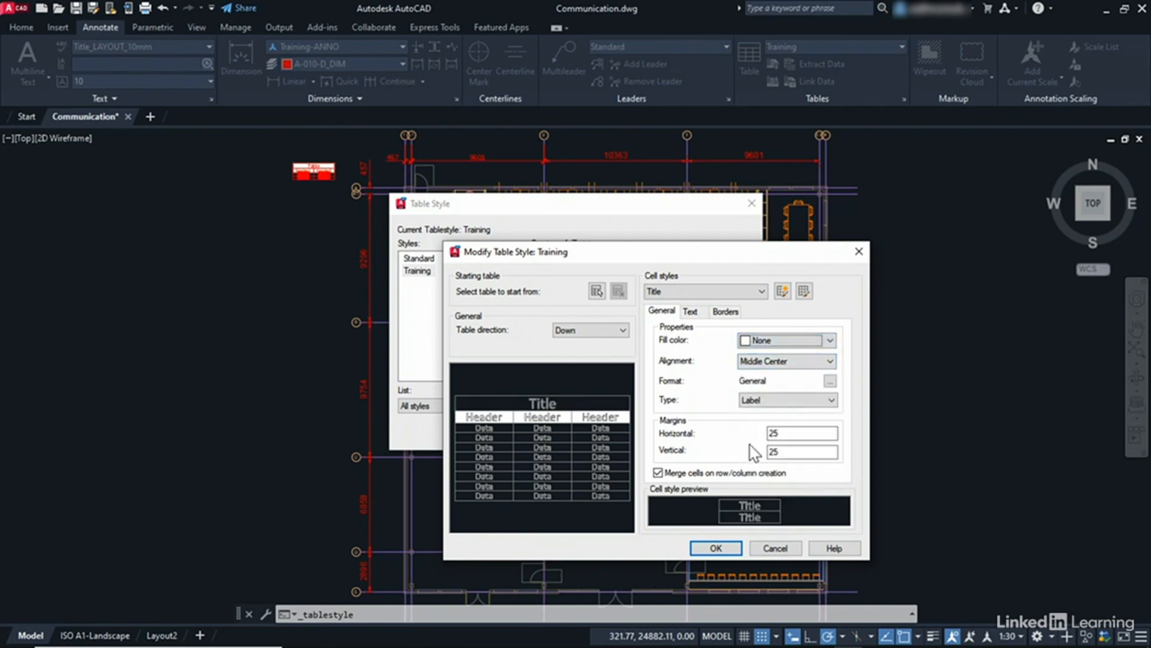
- Set the Header cell style's fill color to None, then save the Training table style and close the style manager
left_click(706, 292)
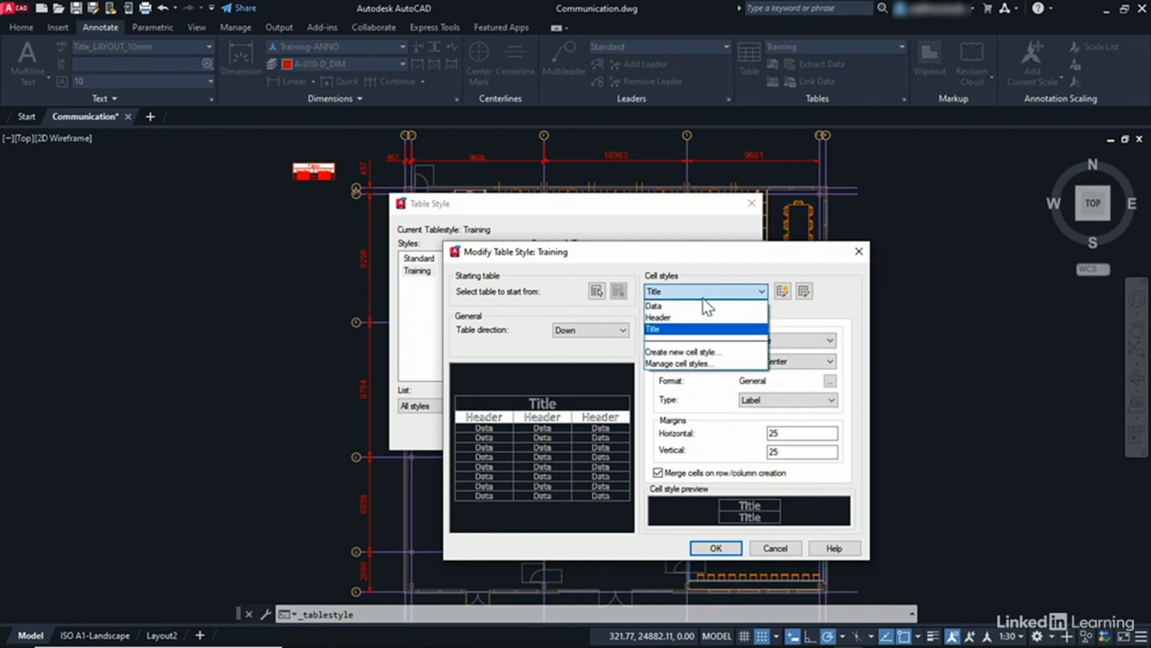
left_click(690, 320)
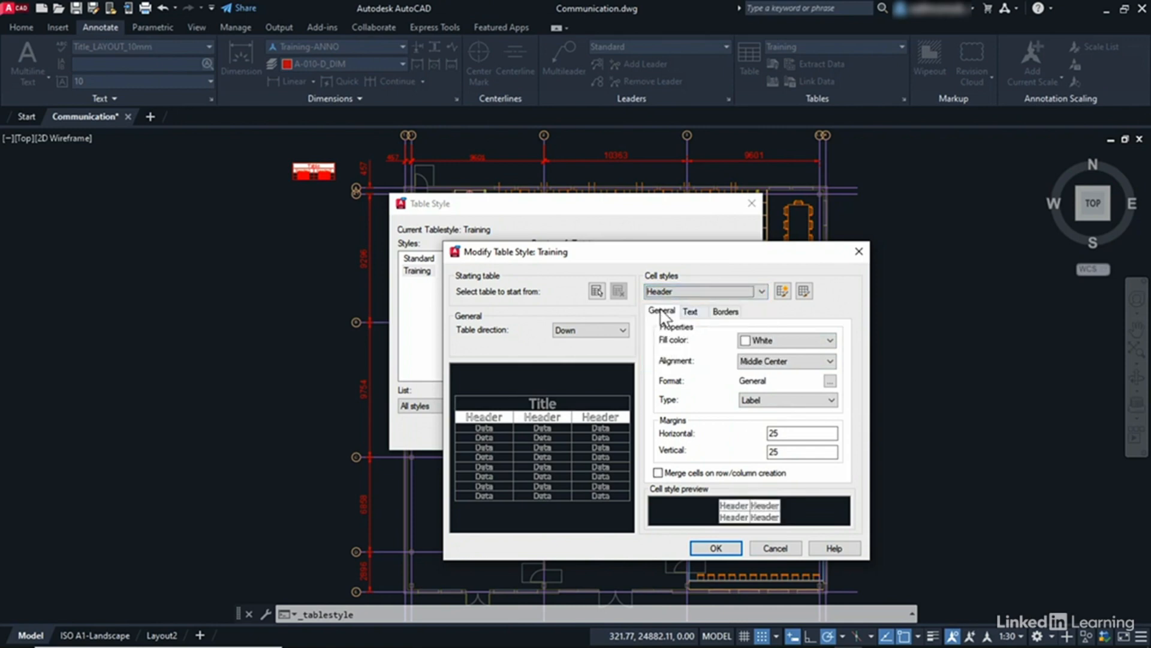
left_click(661, 312)
left_click(782, 337)
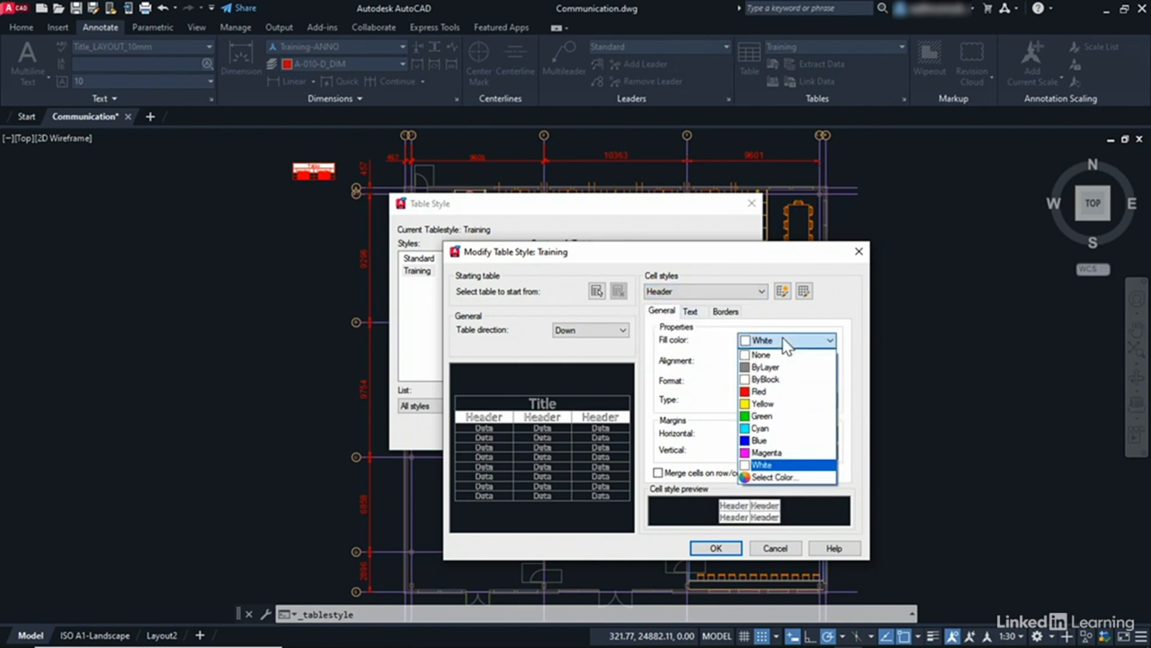
left_click(771, 355)
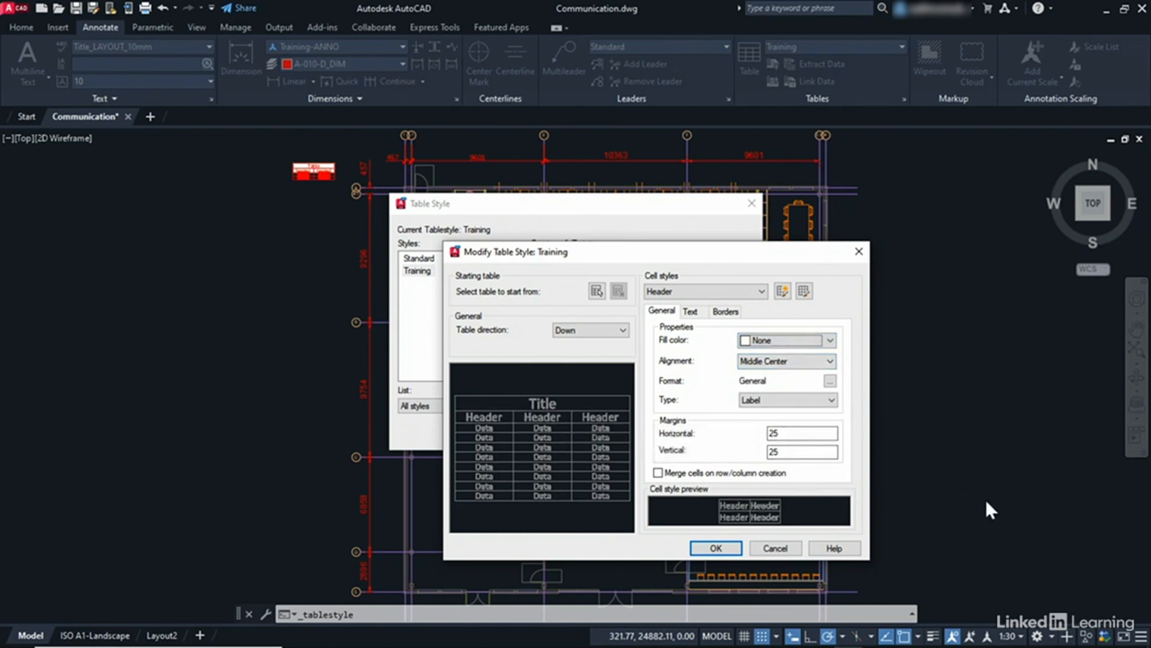
left_click(728, 547)
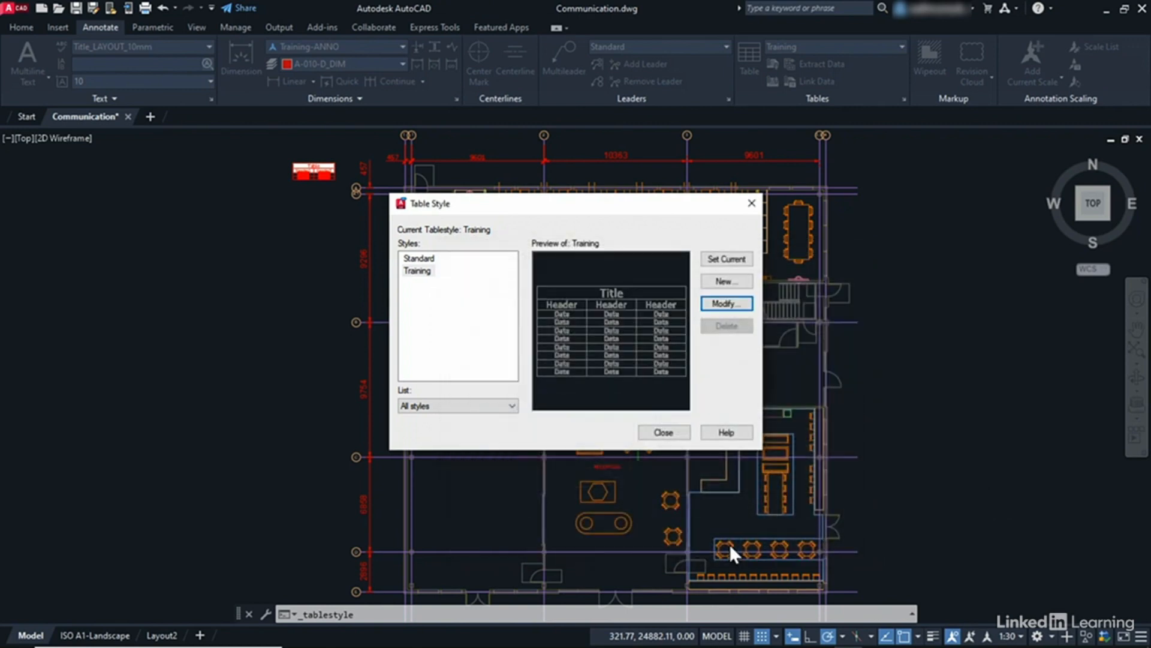
left_click(664, 432)
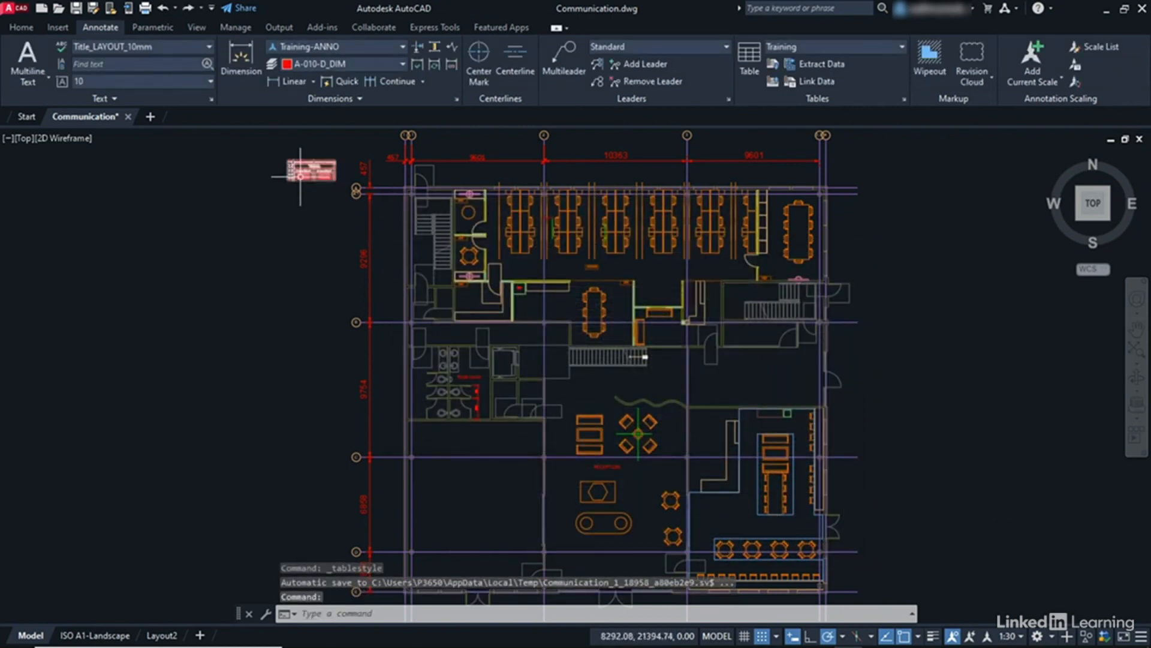
- Inspect the restyled table in model space, then return to the ISO A1-Landscape layout
scroll(313, 171, "up", 2)
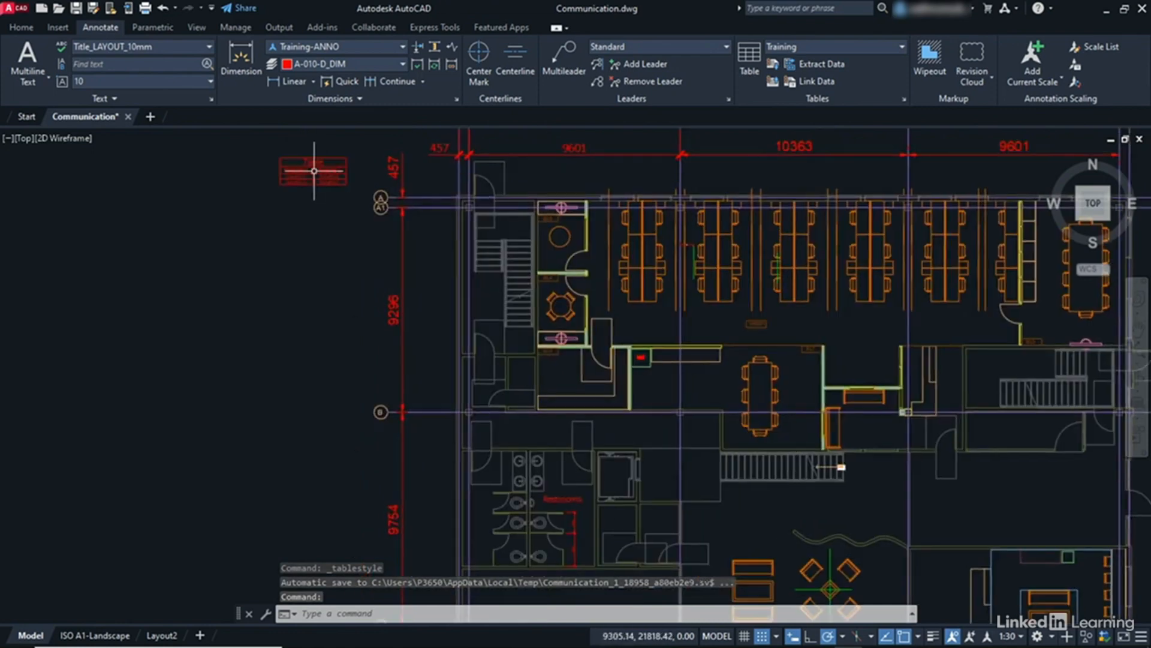
scroll(313, 172, "up", 2)
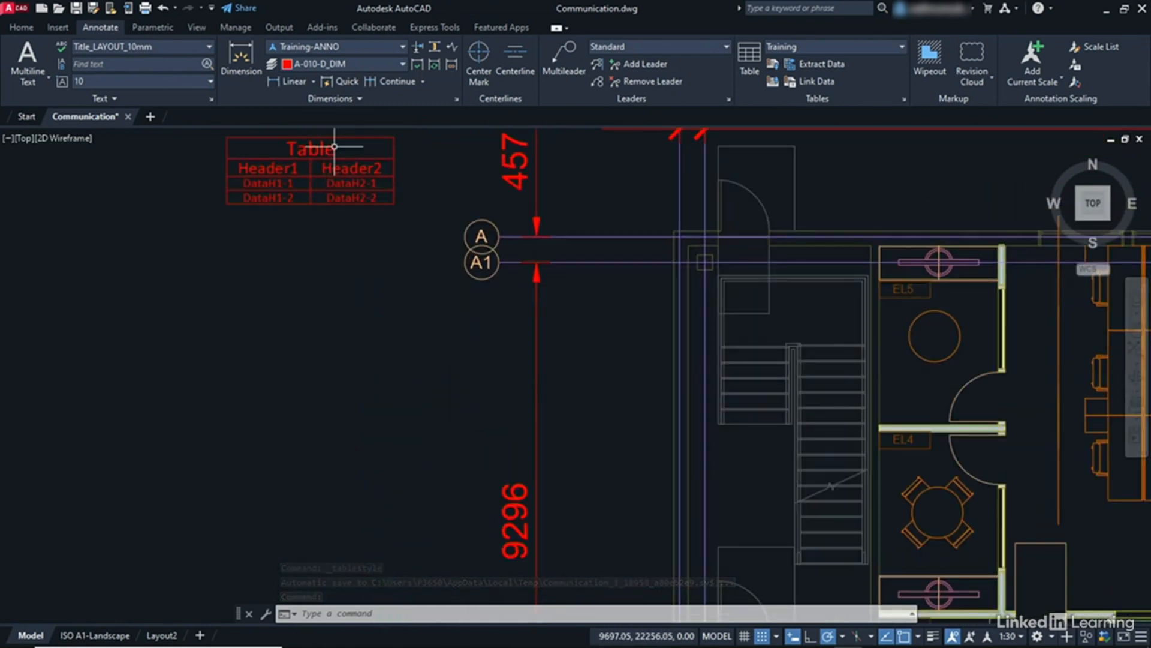
middle_click(393, 292)
middle_click(394, 291)
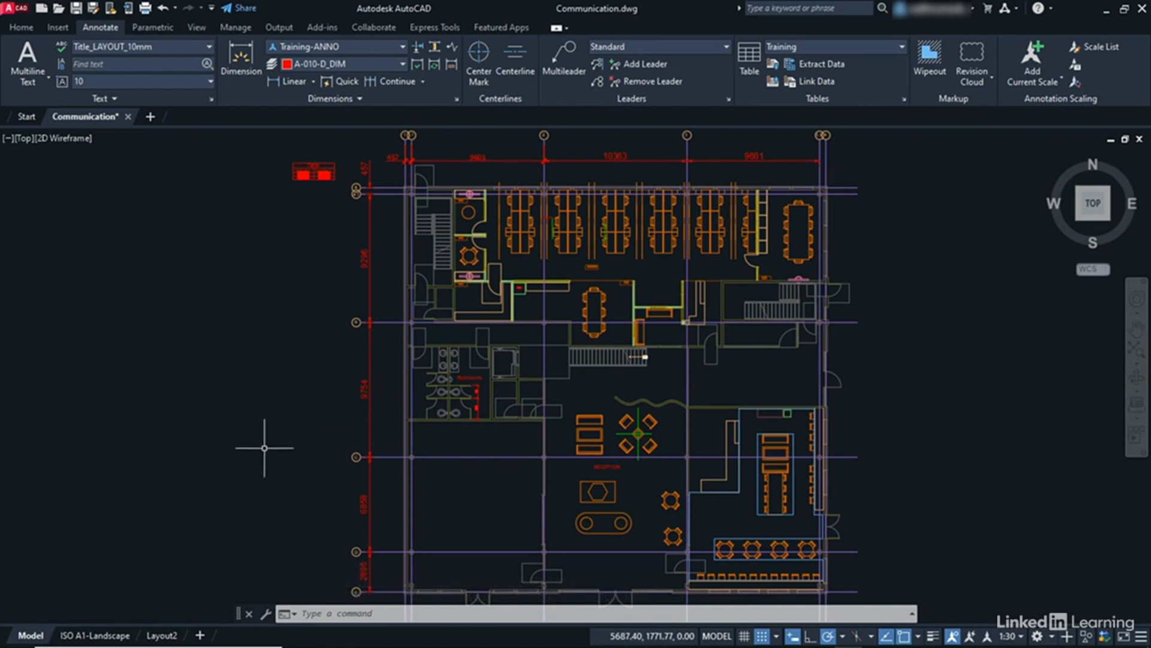
mouse_move(83, 638)
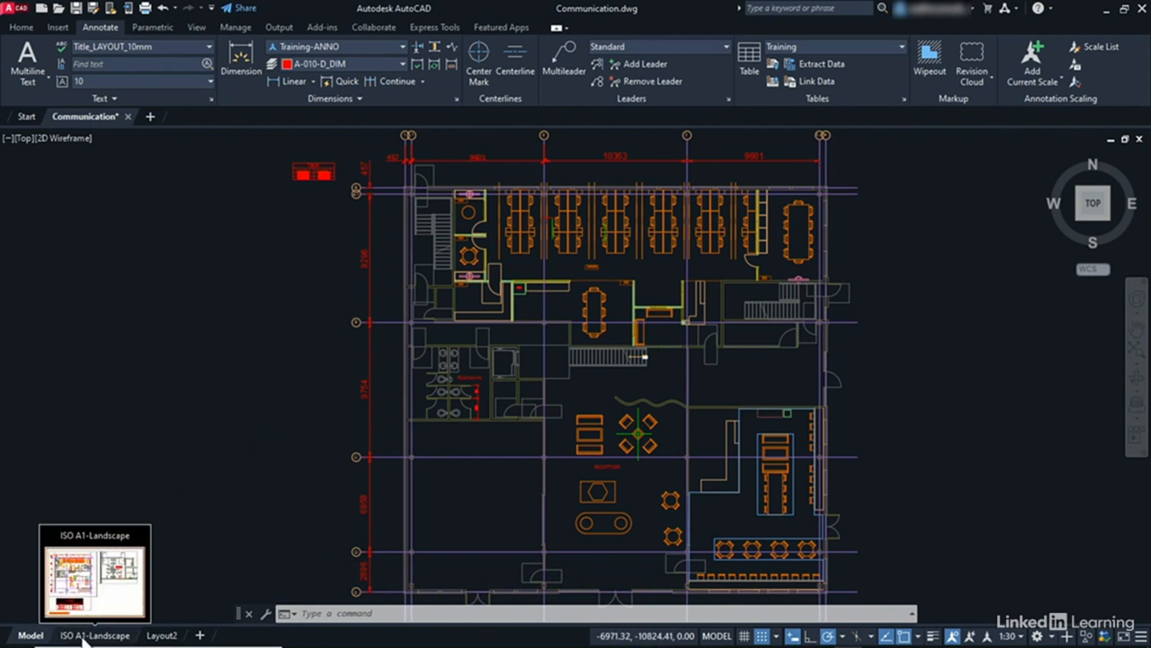
left_click(96, 635)
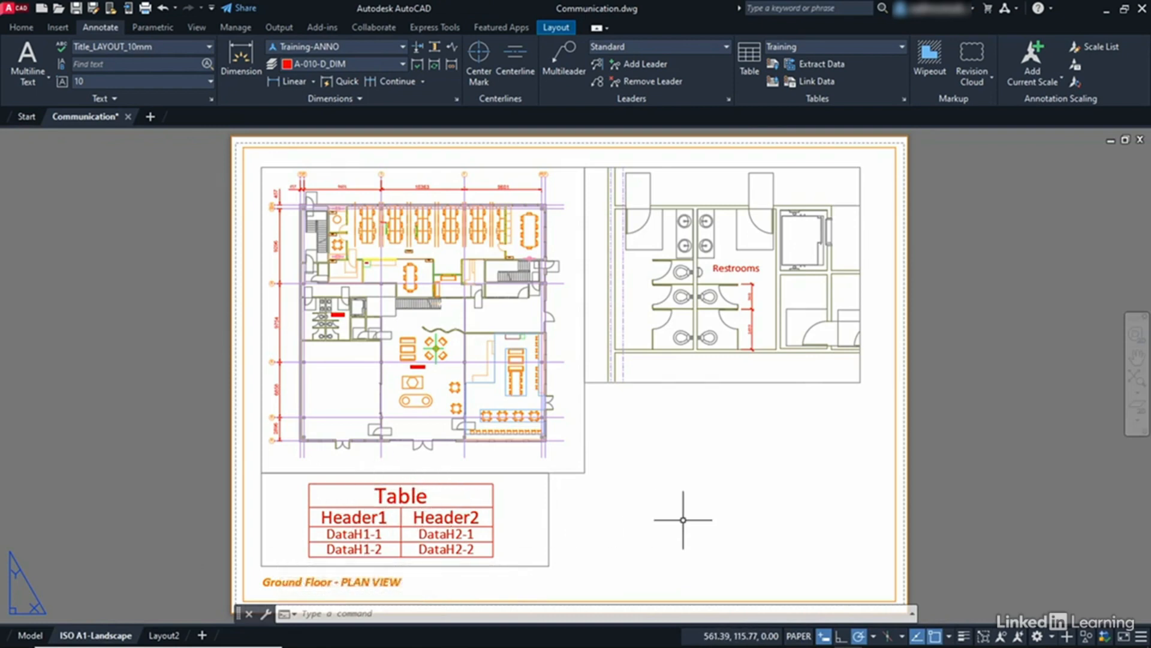
- Preview the plot of the ISO A1-Landscape layout with its monochrome.ctb plot style
right_click(90, 636)
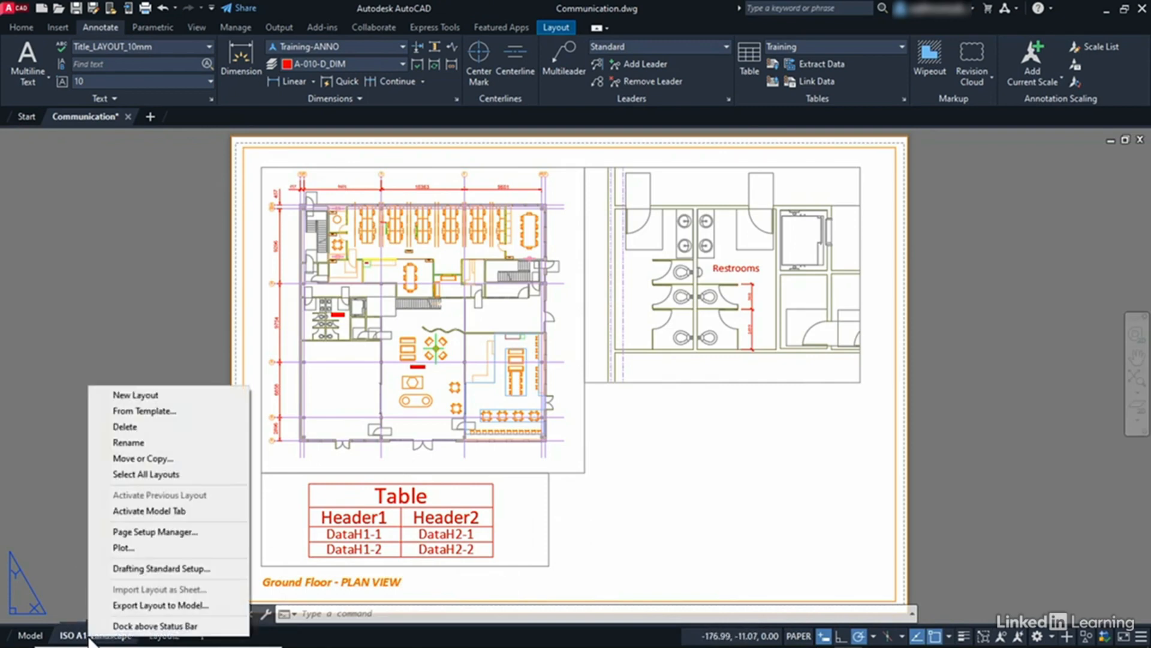
left_click(111, 547)
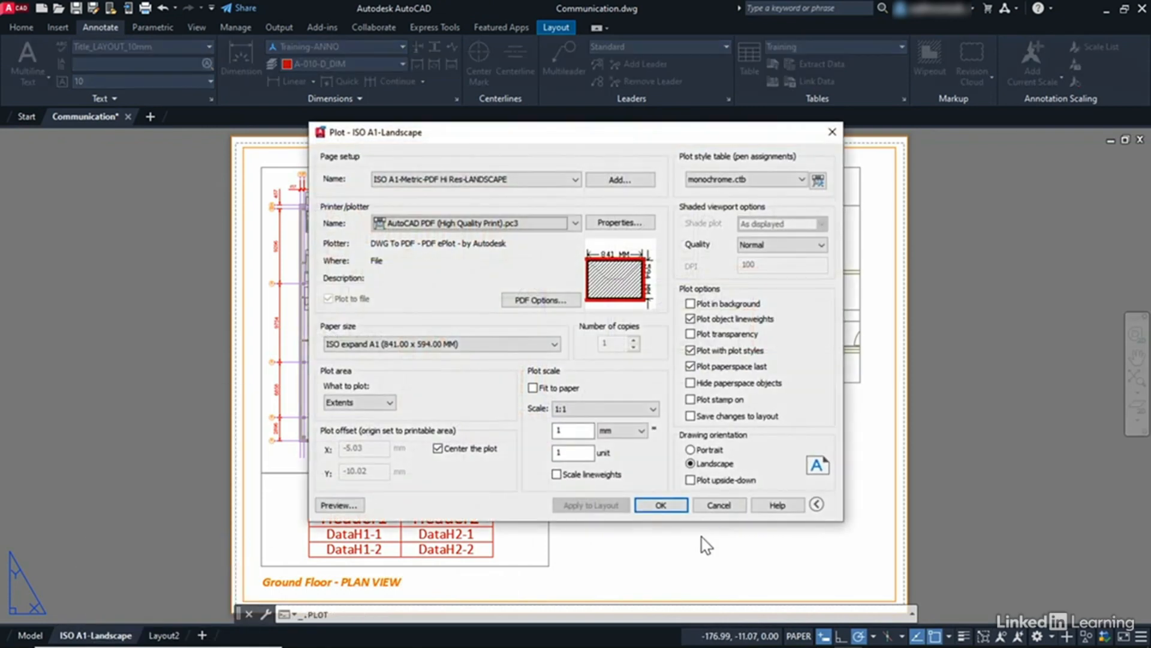
left_click(339, 505)
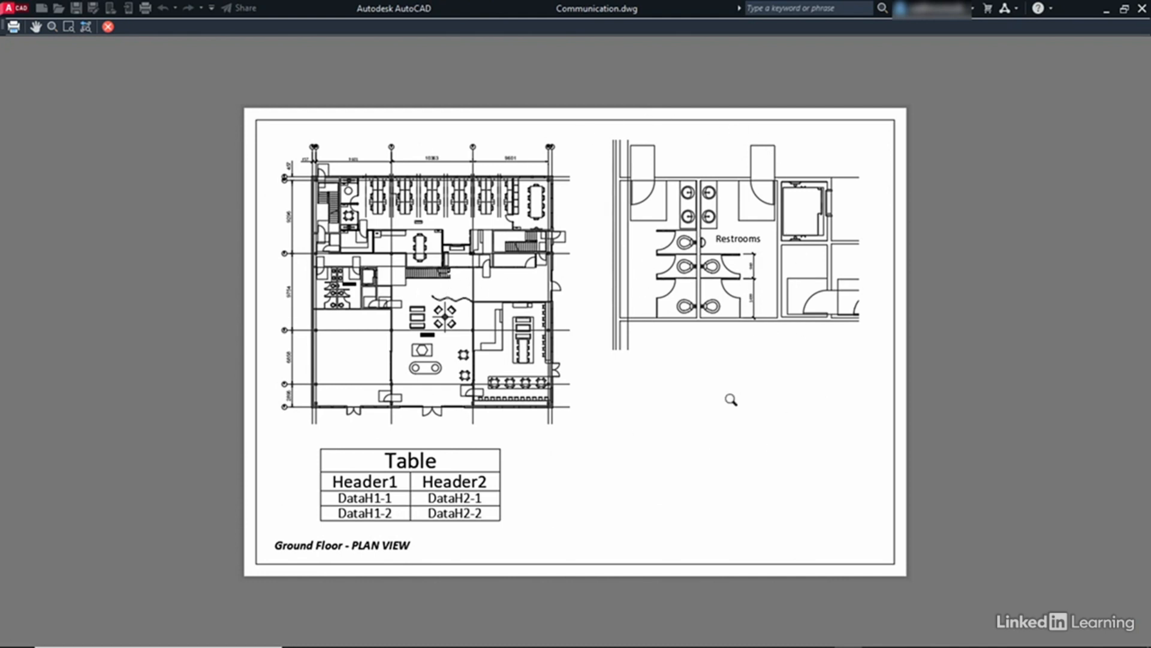
- Plot the previewed layout to the Desktop as Communication-ISO A1-Landscape.pdf
right_click(676, 387)
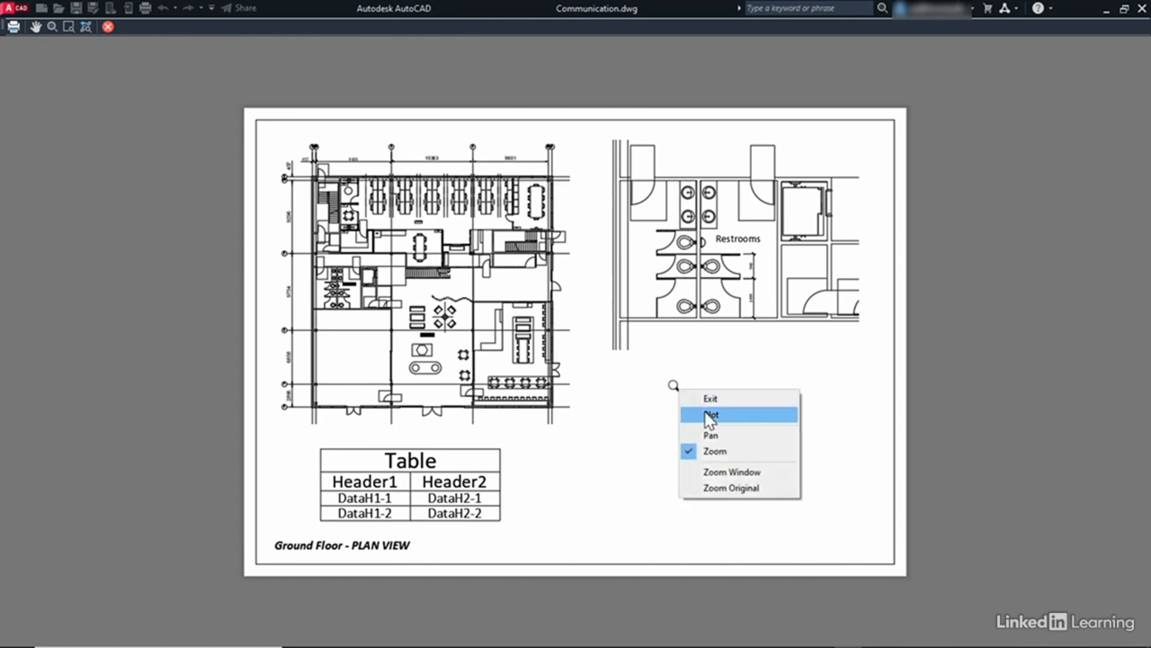
left_click(711, 415)
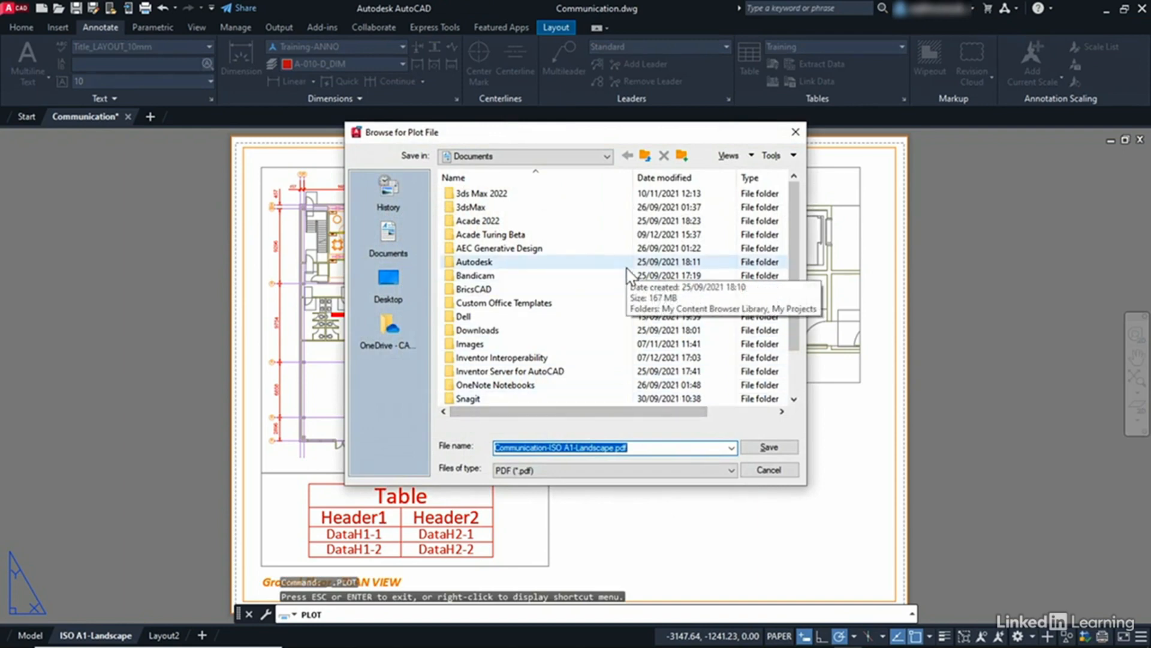
left_click(387, 278)
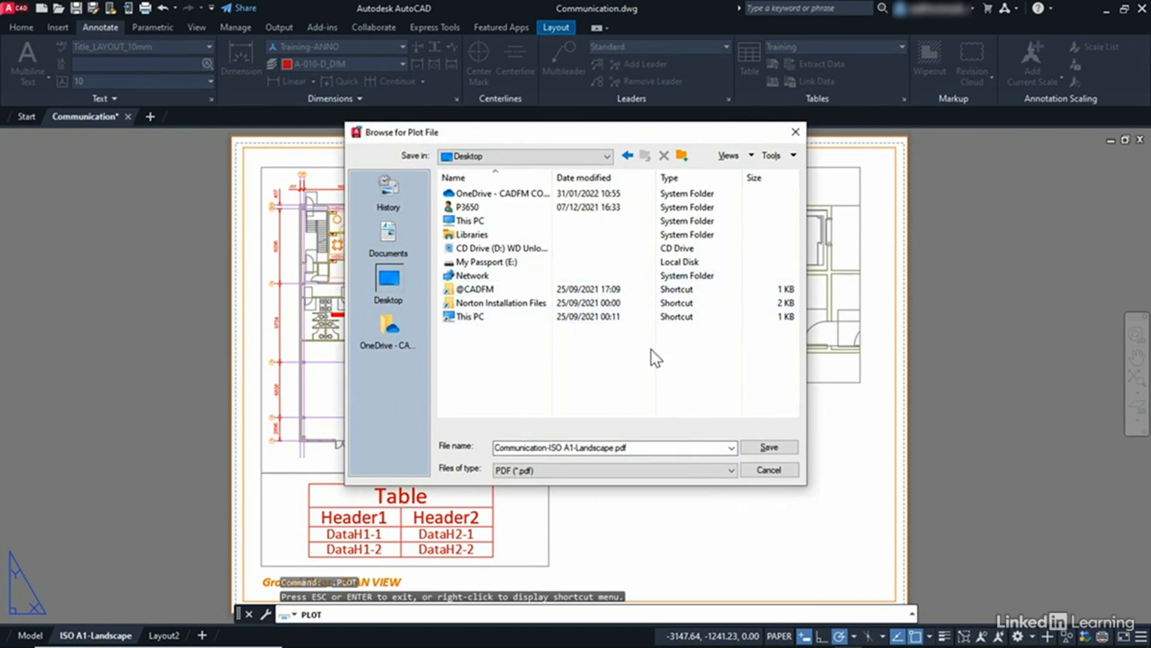
left_click(510, 447)
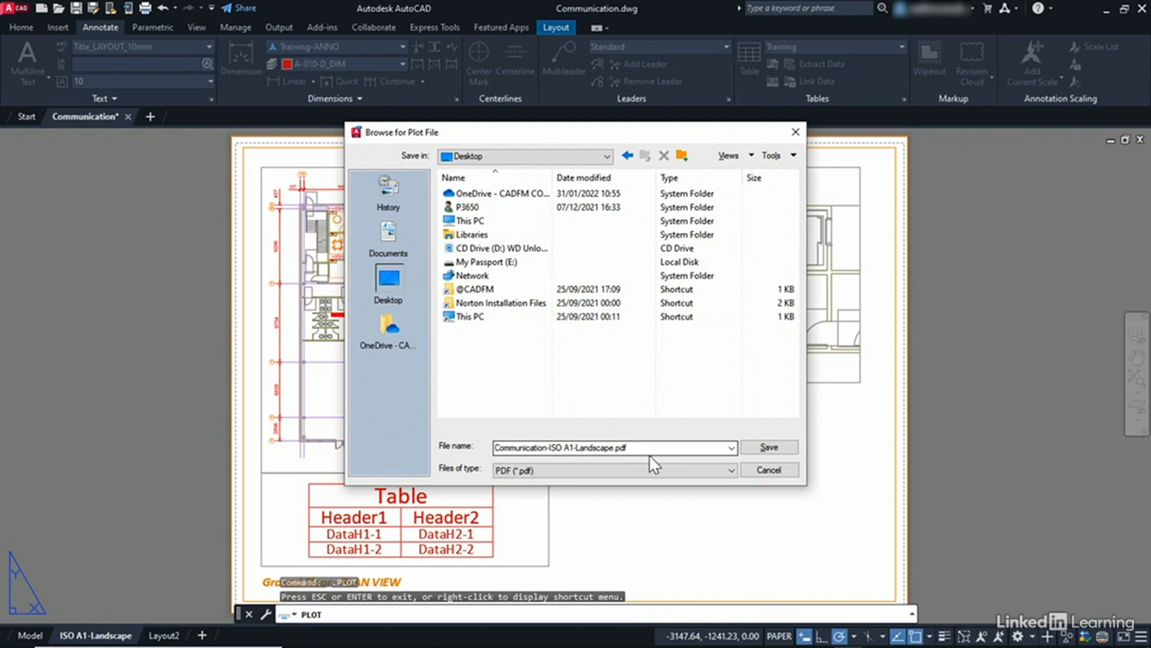
left_click(762, 448)
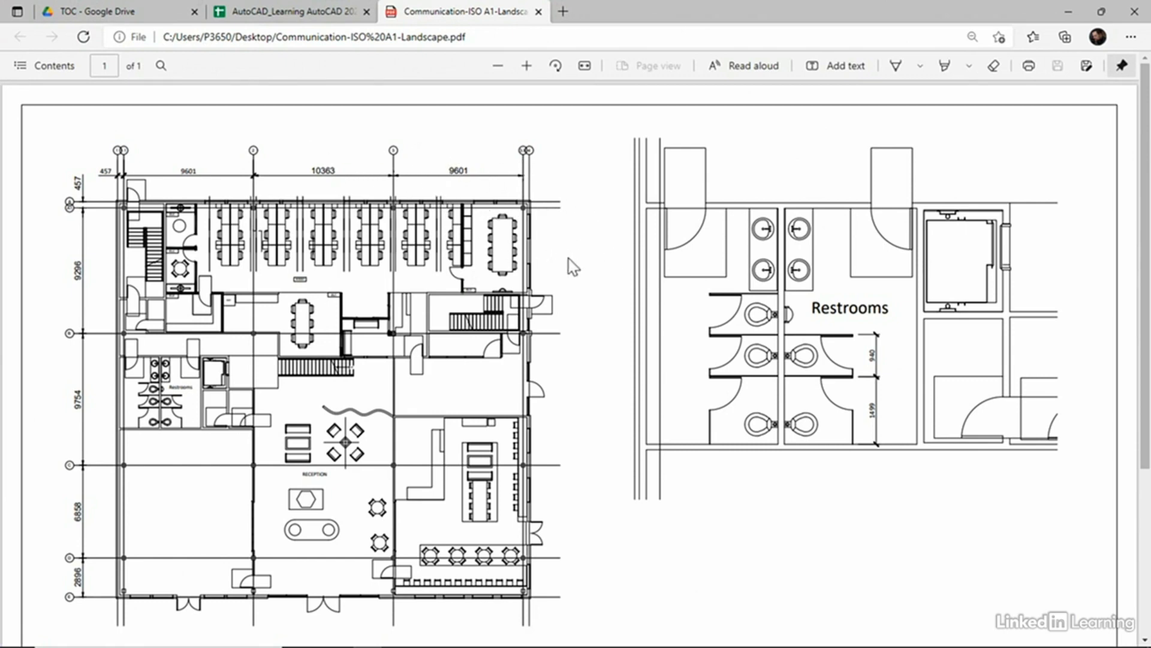
- Review the whole sheet of the plotted PDF and its options for saving a copy, then cancel the save
left_click(498, 66)
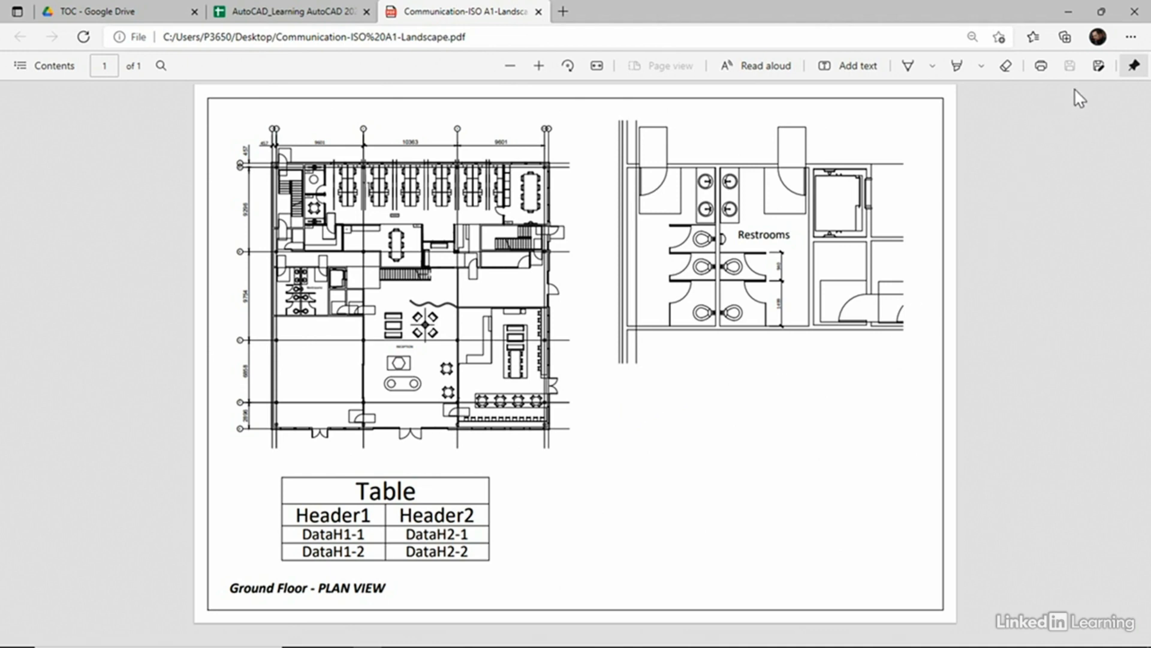
left_click(1098, 66)
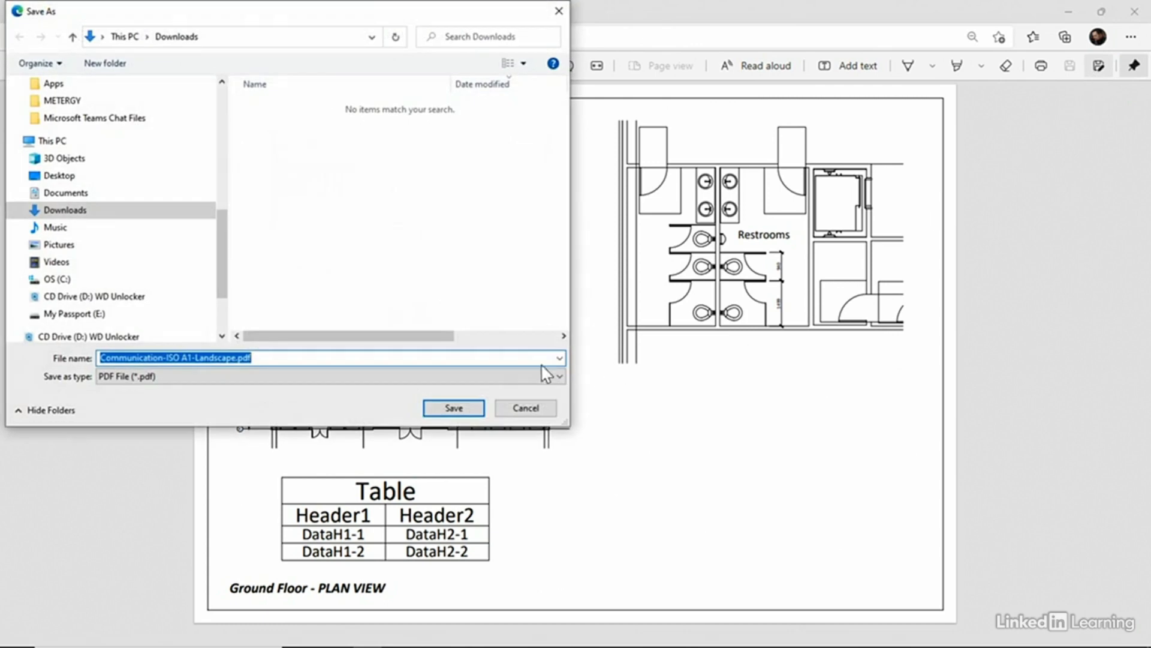
left_click_drag(238, 18, 254, 43)
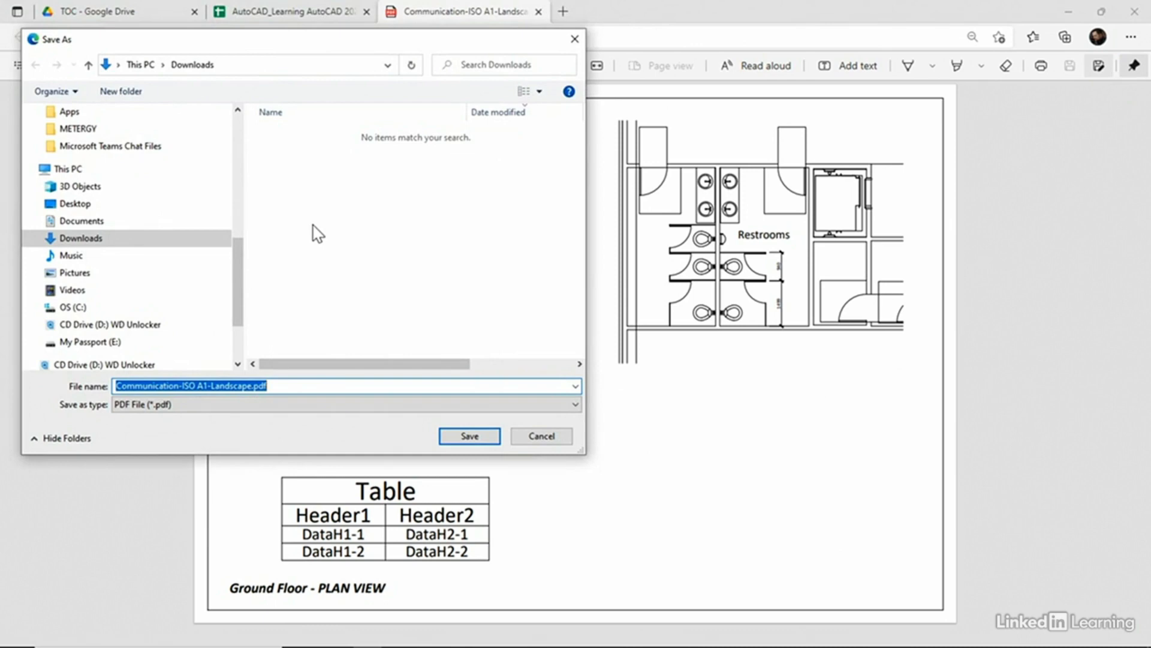
left_click(528, 435)
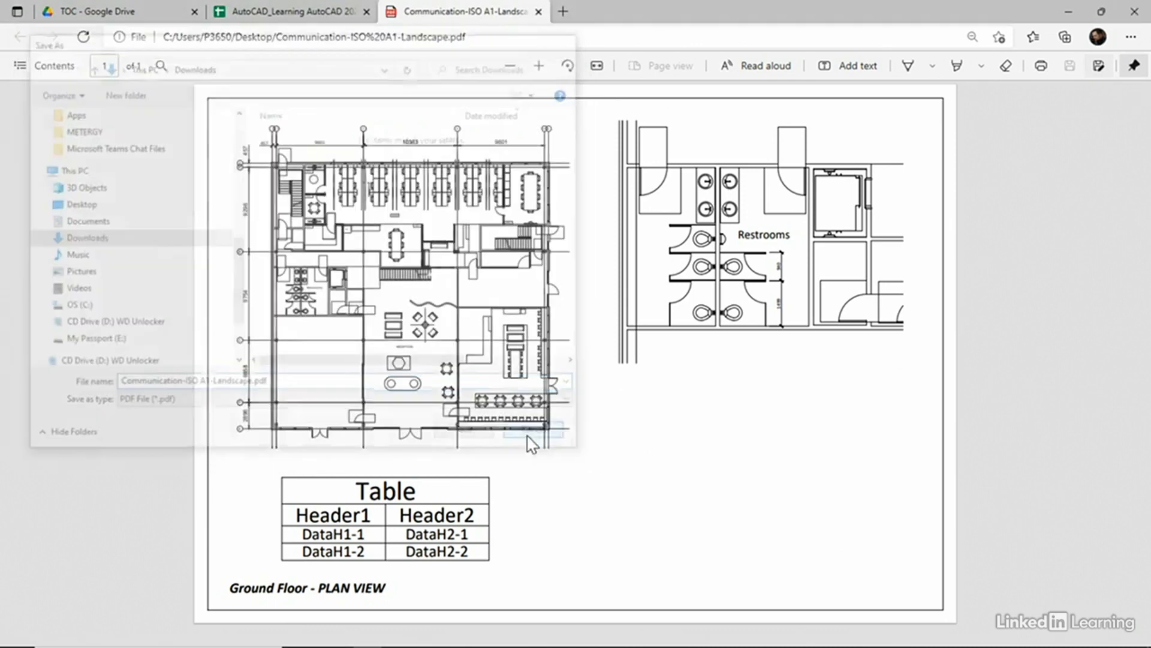